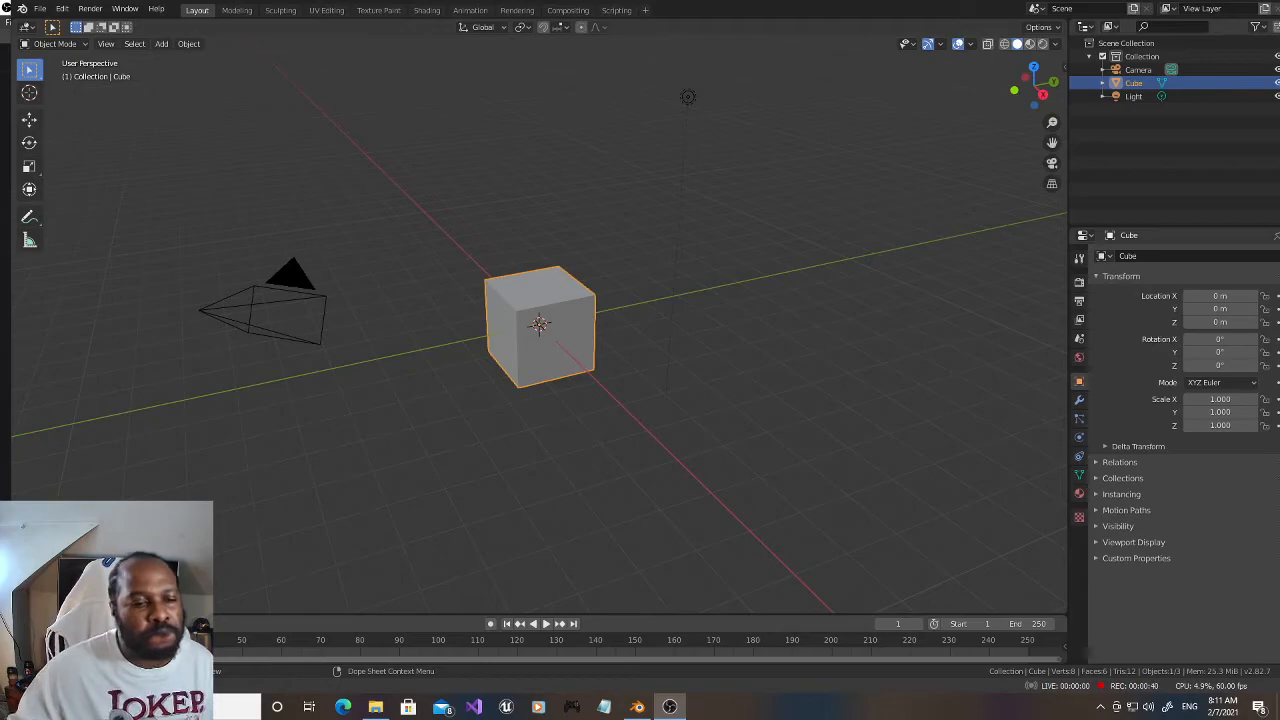
# Step: Bring Blender to the front and put the default cube into Edit Mode
pyautogui.click(638, 711)
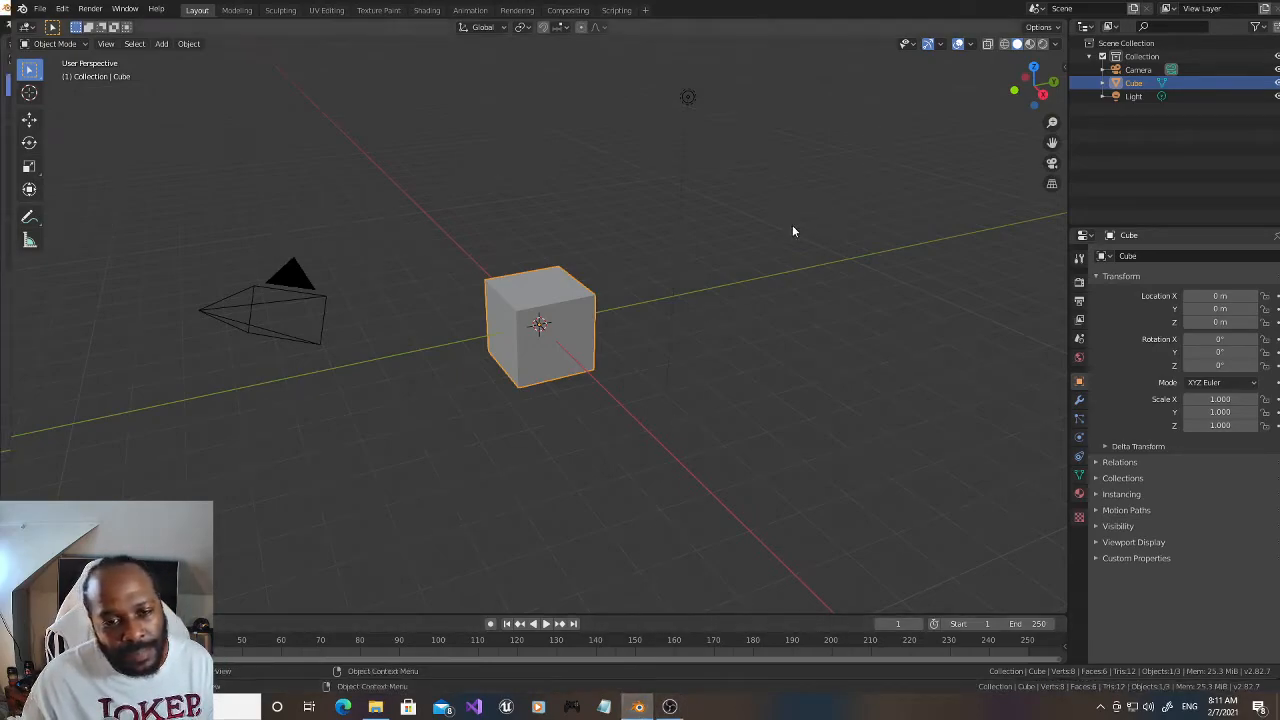
pyautogui.click(190, 46)
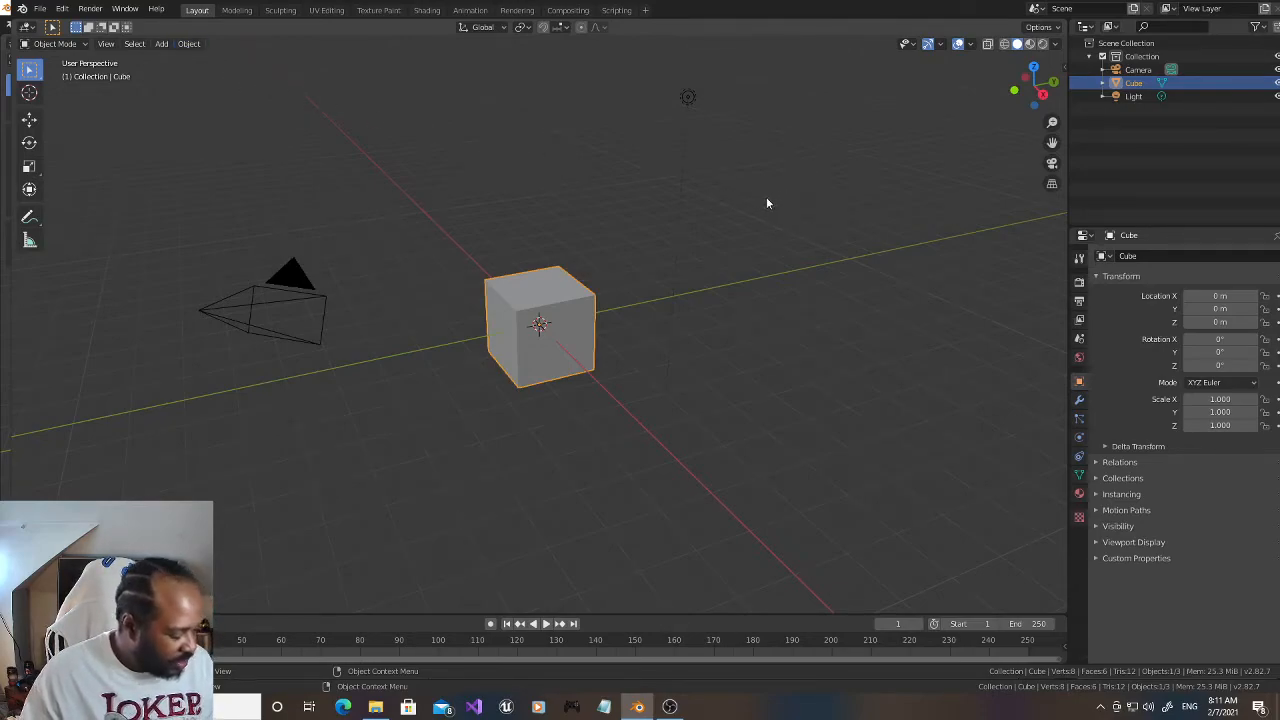
pyautogui.moveTo(1003, 96)
pyautogui.mouseDown()
pyautogui.moveTo(985, 90)
pyautogui.moveTo(1000, 98)
pyautogui.mouseUp()
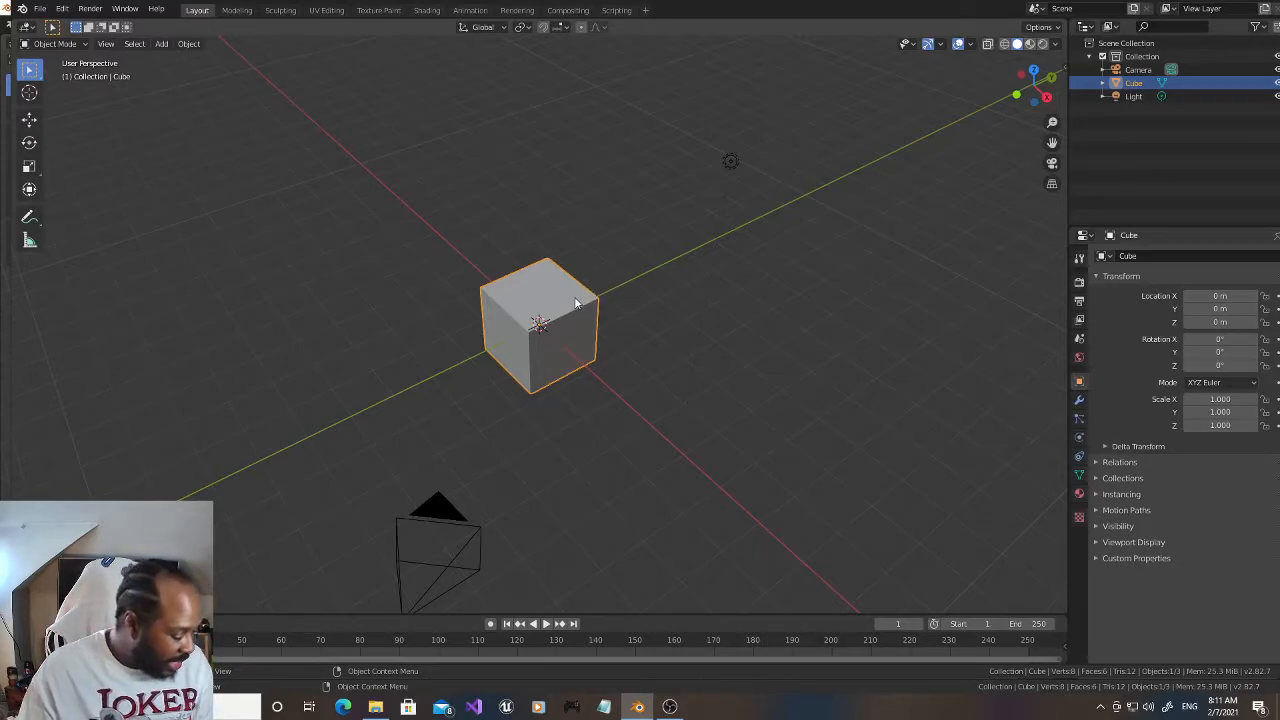
pyautogui.click(71, 43)
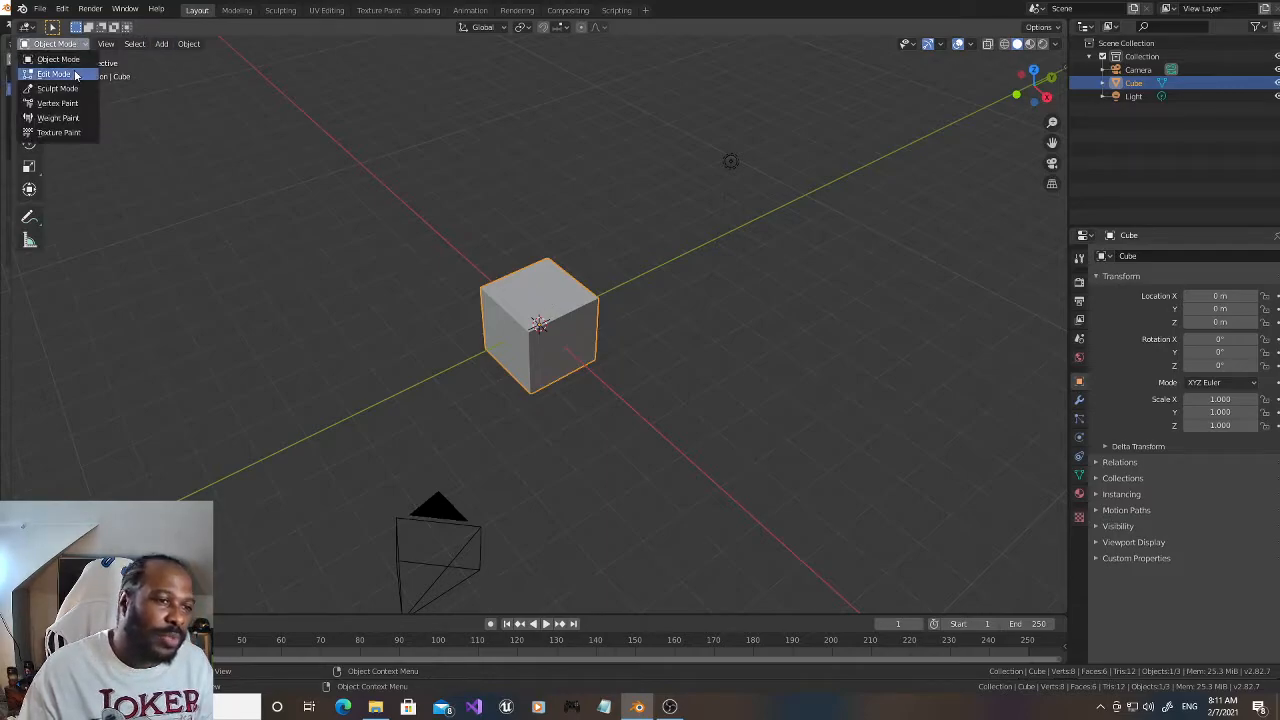
pyautogui.click(53, 74)
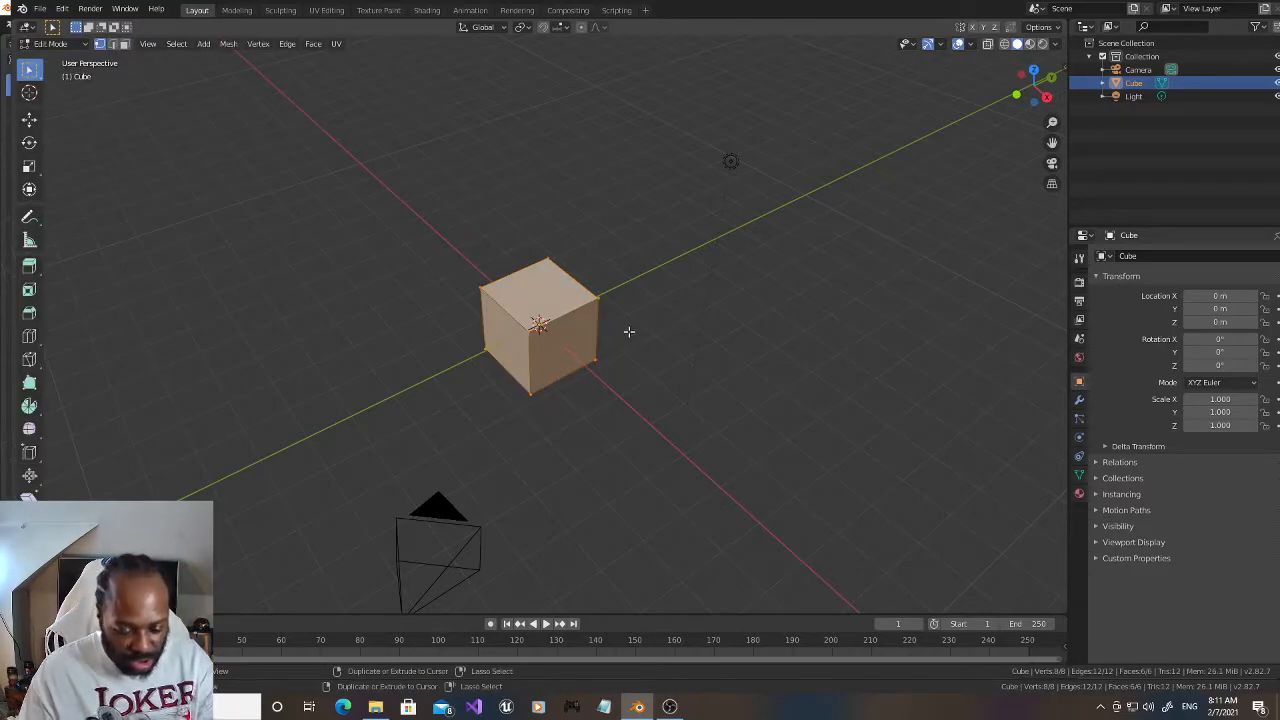
# Step: Add two evenly spaced loop cuts across the cube's X direction, left unslid at their default positions
pyautogui.hotkey('ctrl', 'r')
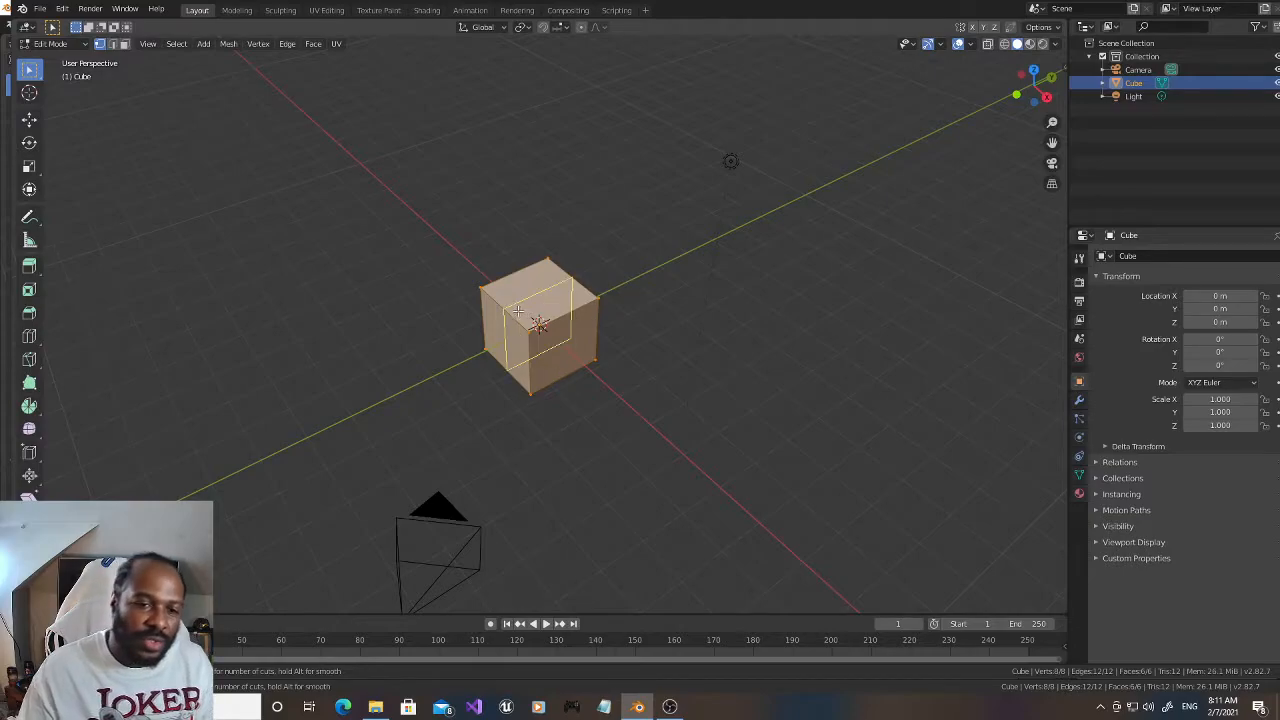
pyautogui.scroll(2, 512, 314)
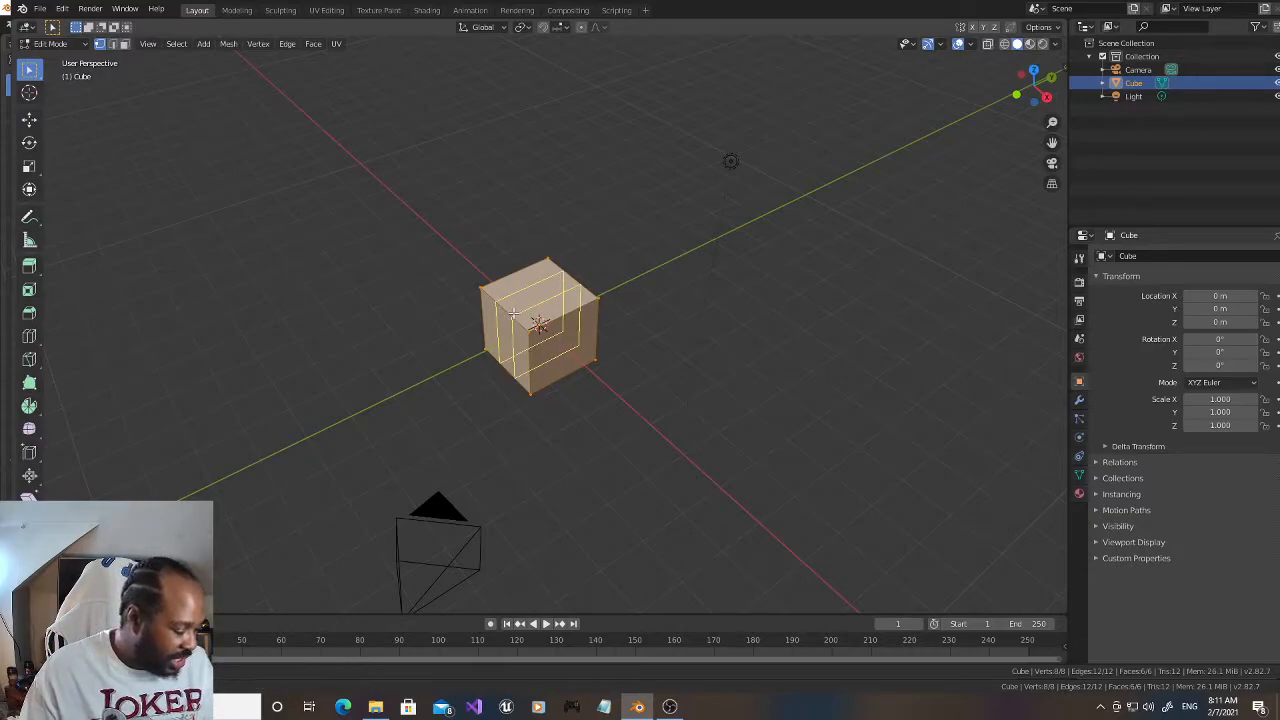
pyautogui.click(512, 314)
pyautogui.rightClick(537, 318)
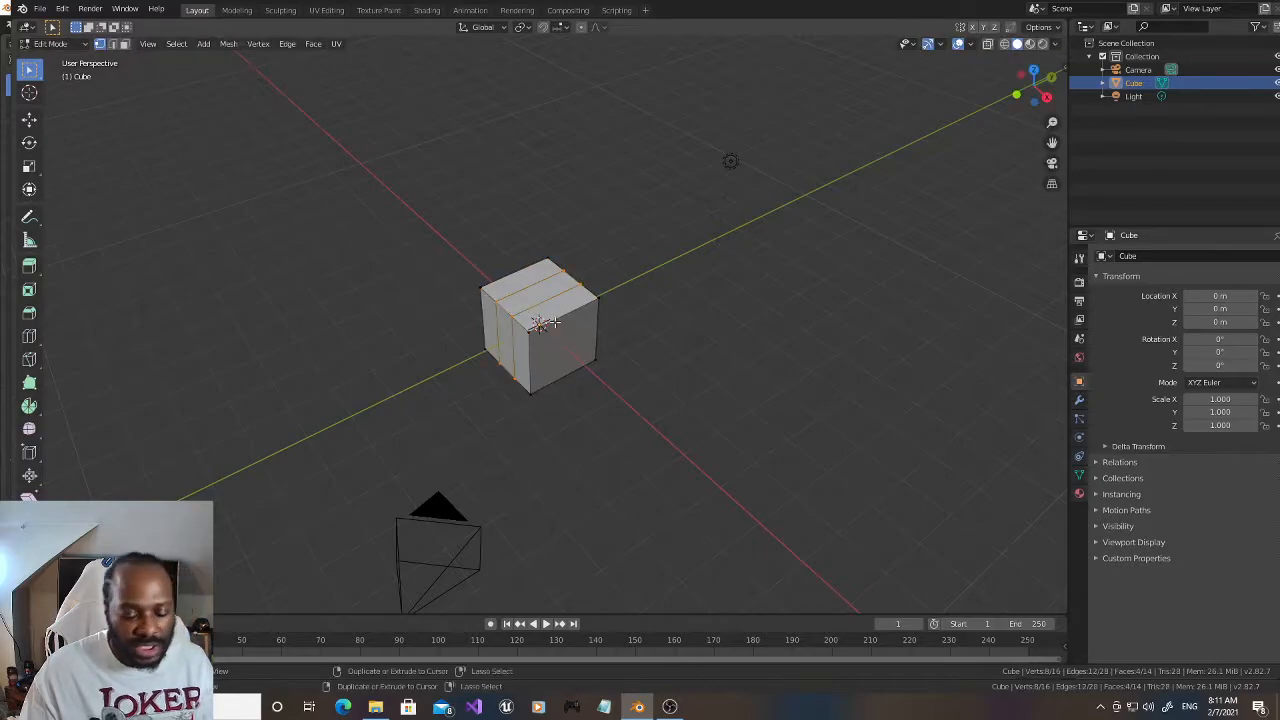
# Step: Add one centred loop cut across the cube's Y direction, crossing the two existing loops, and clear the selection
pyautogui.hotkey('ctrl', 'r')
pyautogui.click(560, 320)
pyautogui.rightClick(560, 320)
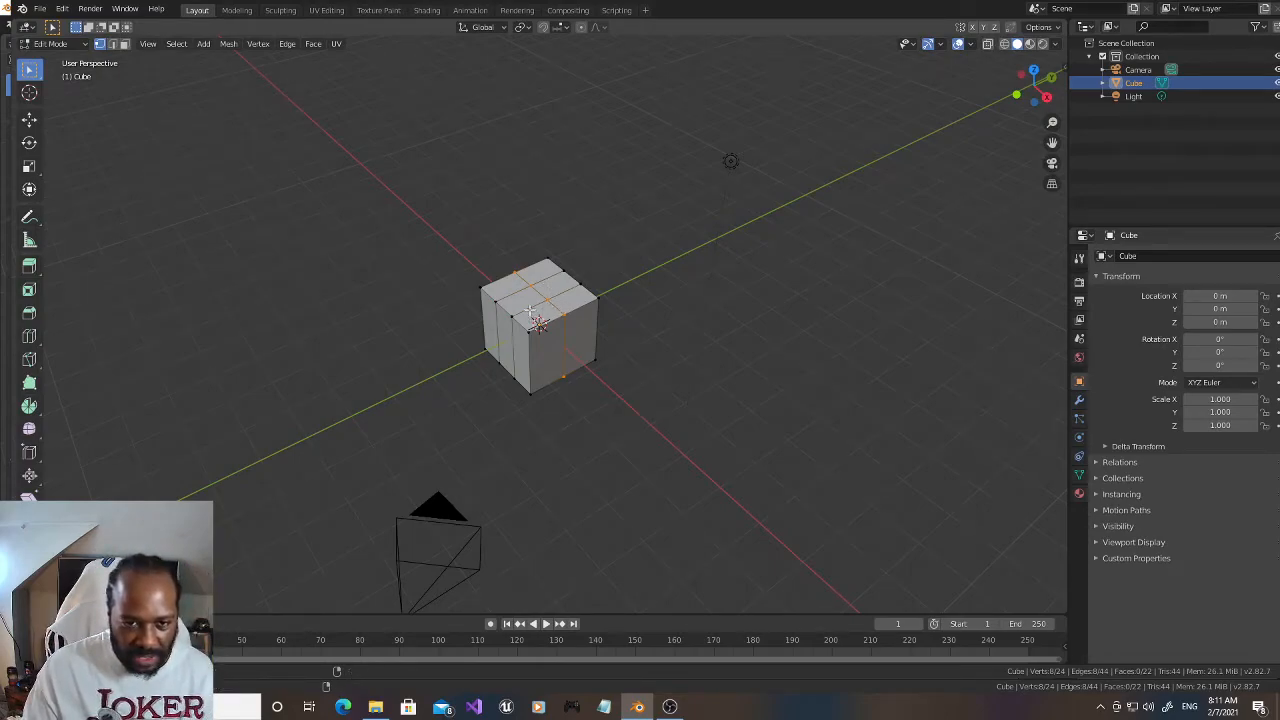
pyautogui.click(735, 250)
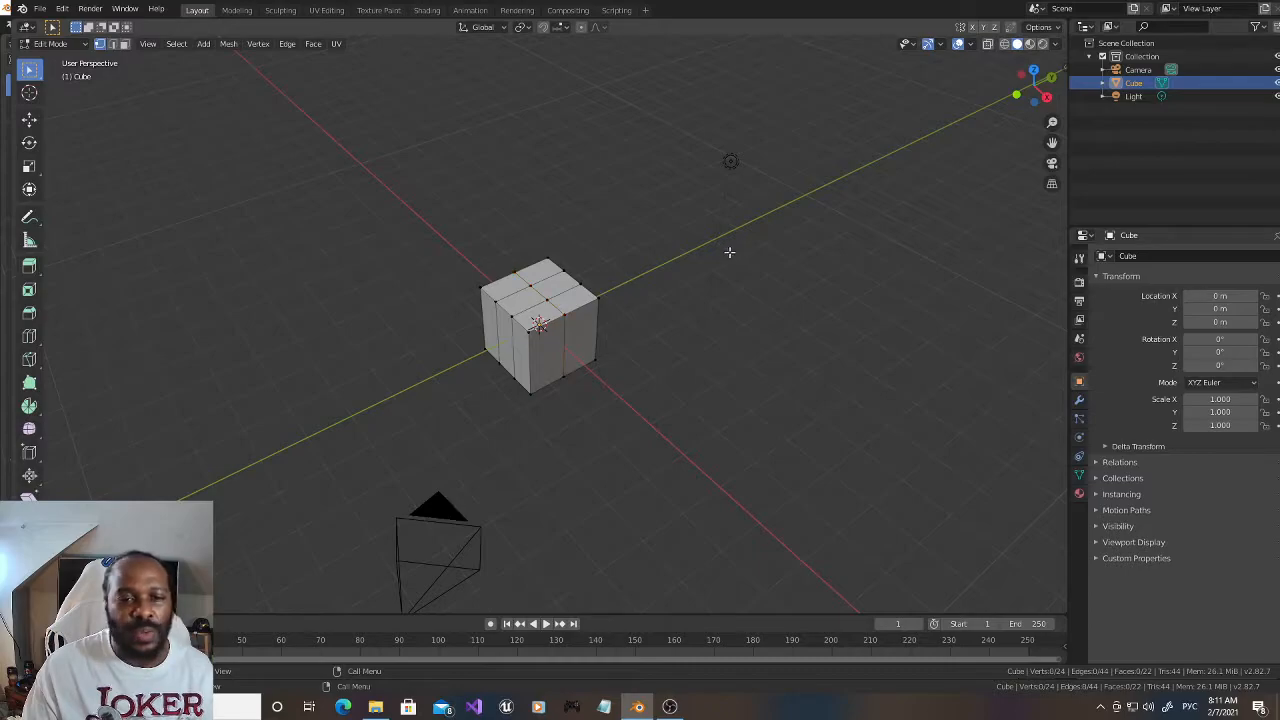
# Step: Select the band between the two parallel loop cuts and scale it wider along the X axis
pyautogui.keyDown('alt'); pyautogui.click(530, 296); pyautogui.keyUp('alt')
pyautogui.click(29, 189)
pyautogui.press('s')
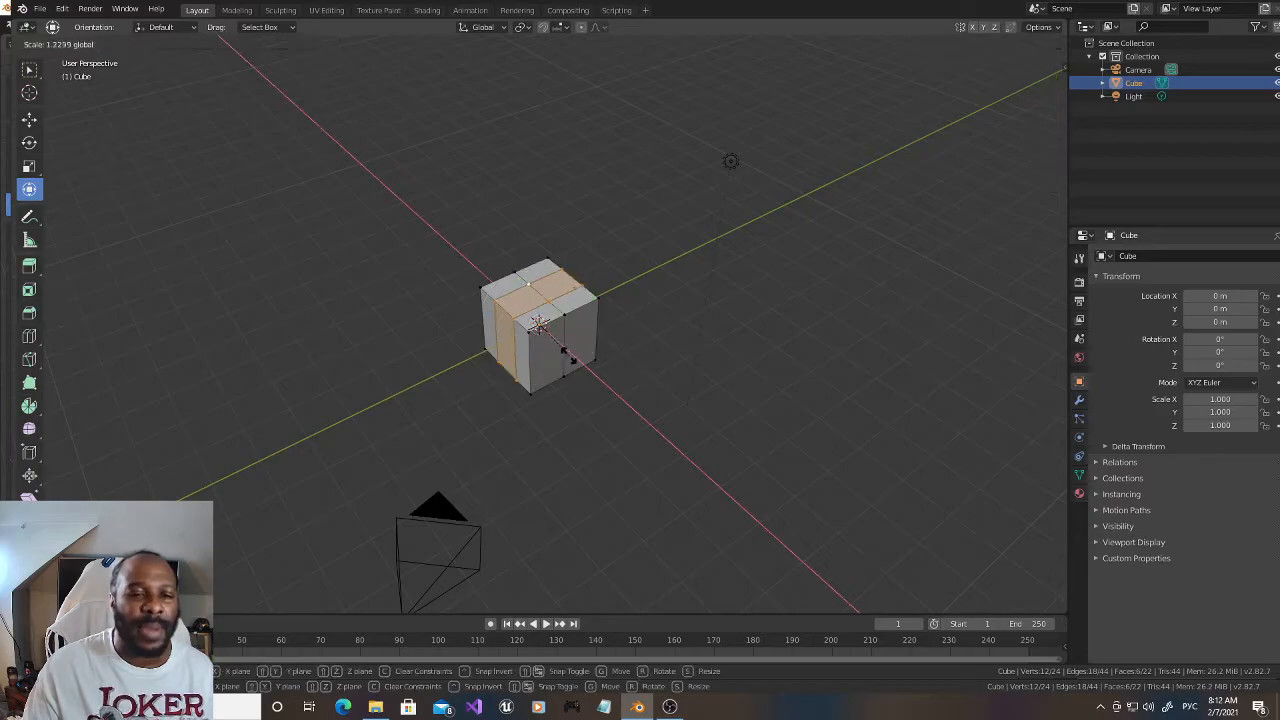
pyautogui.click(574, 371)
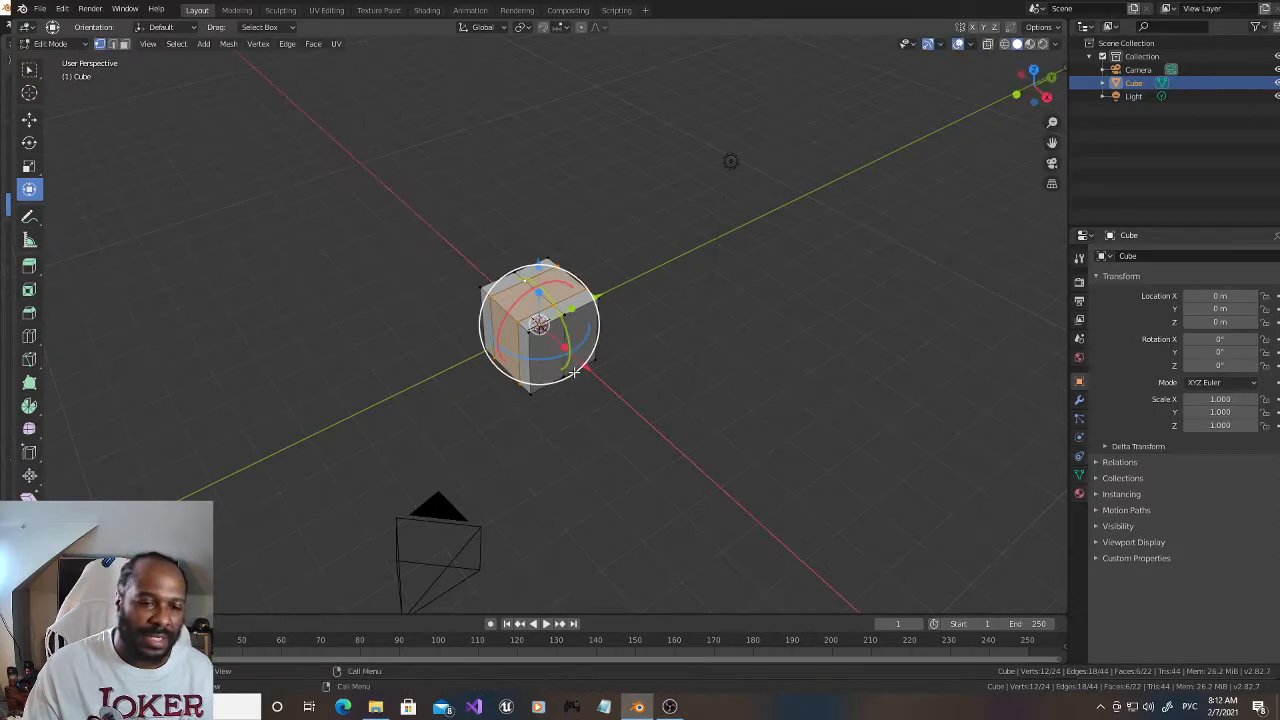
# Step: Add a centred loop cut through the middle of the widened band and clear the selection
pyautogui.hotkey('ctrl', 'r')
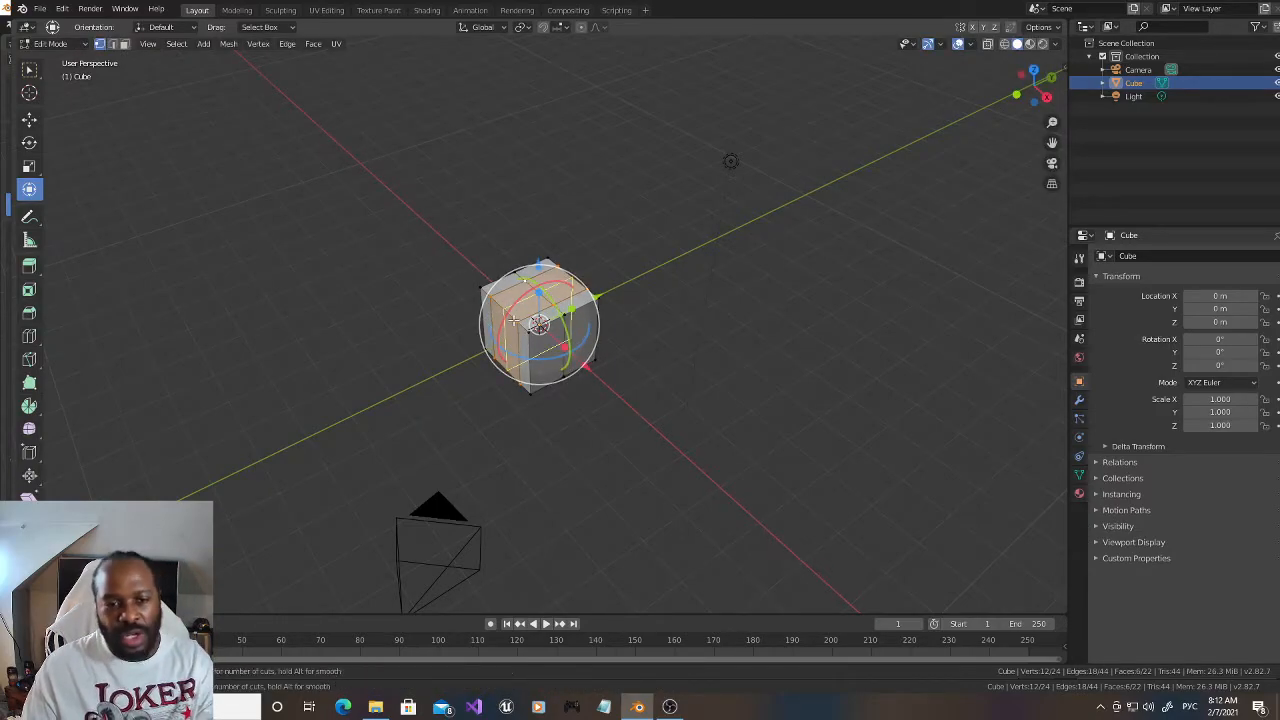
pyautogui.click(512, 315)
pyautogui.click(512, 315)
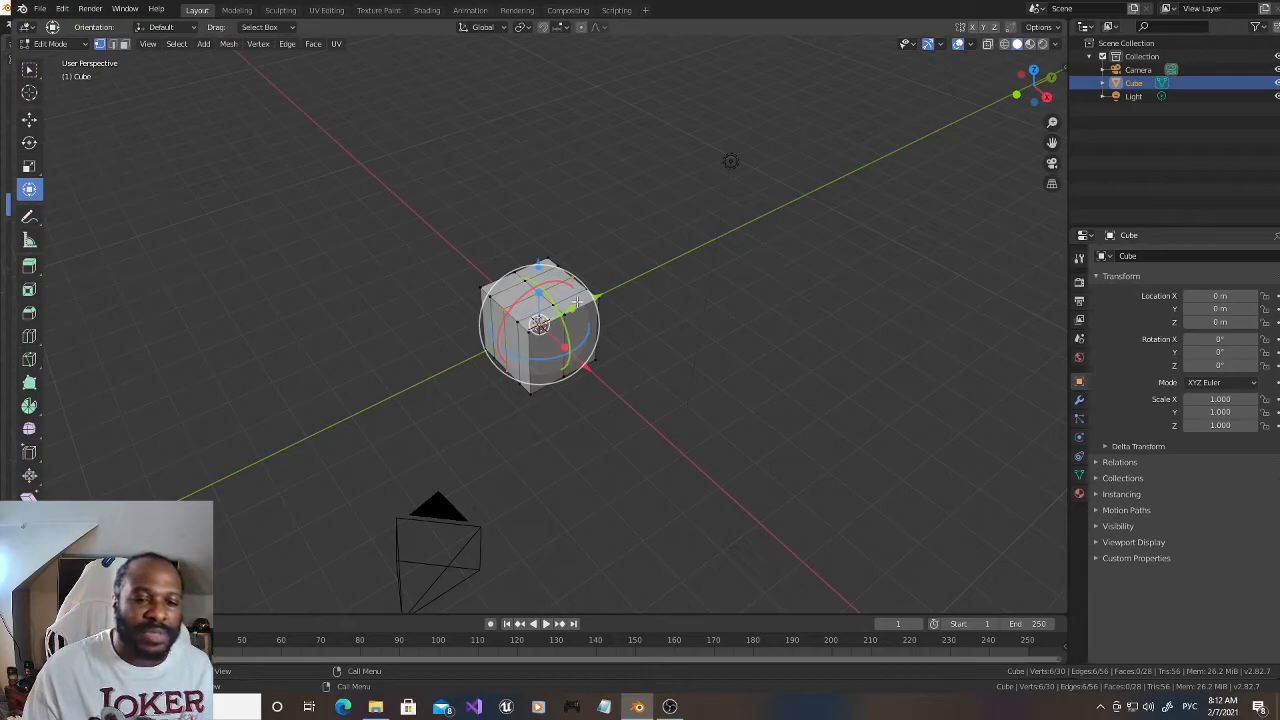
pyautogui.click(849, 280)
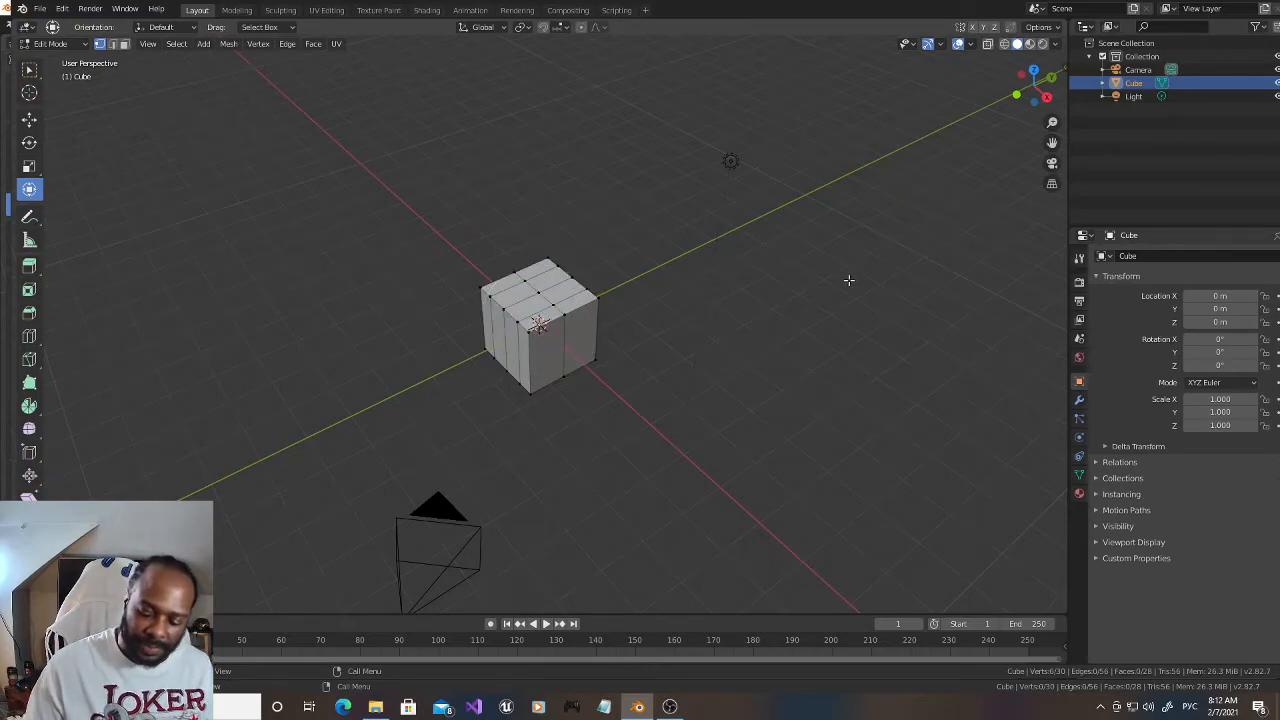
# Step: In a right-side wireframe view, select the cube's two outer side faces, scale them inward along Y, and return to solid shading
pyautogui.press('KP_3')
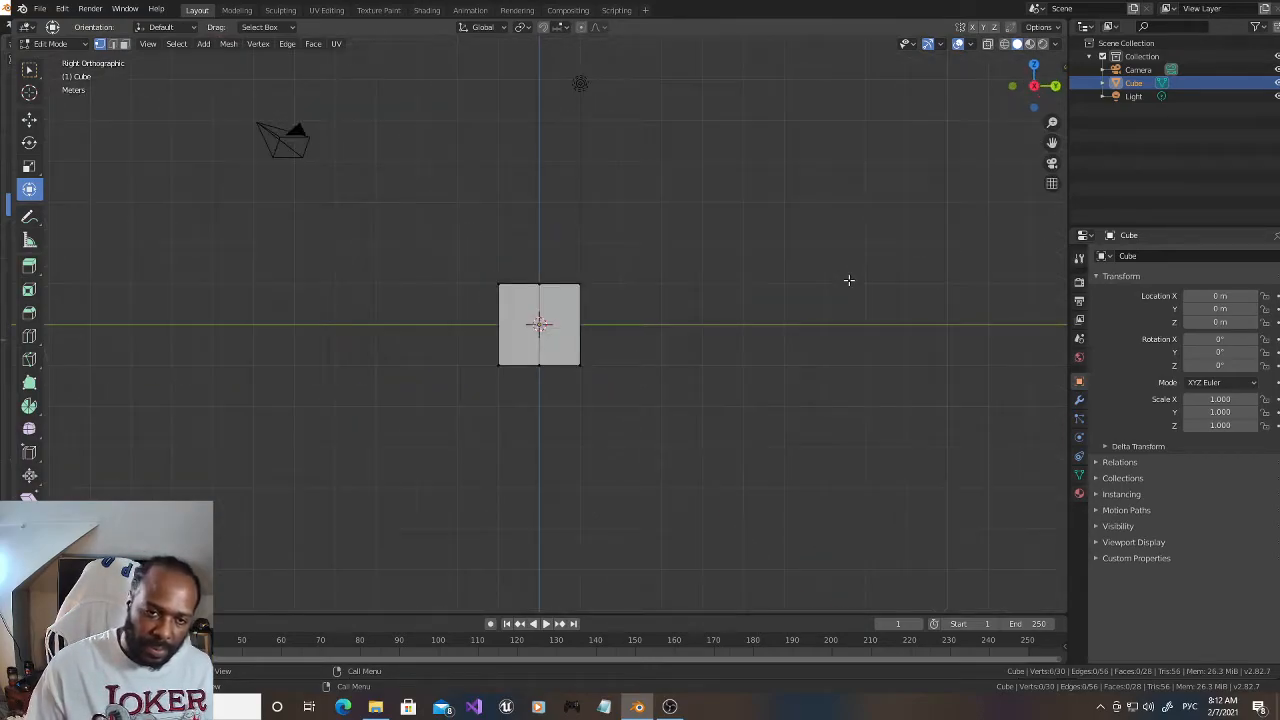
pyautogui.click(1005, 47)
pyautogui.moveTo(466, 226); pyautogui.dragTo(528, 408)
pyautogui.moveTo(625, 418)
pyautogui.mouseDown()
pyautogui.moveTo(567, 312)
pyautogui.moveTo(563, 248)
pyautogui.mouseUp()
pyautogui.press('s')
pyautogui.press('y')
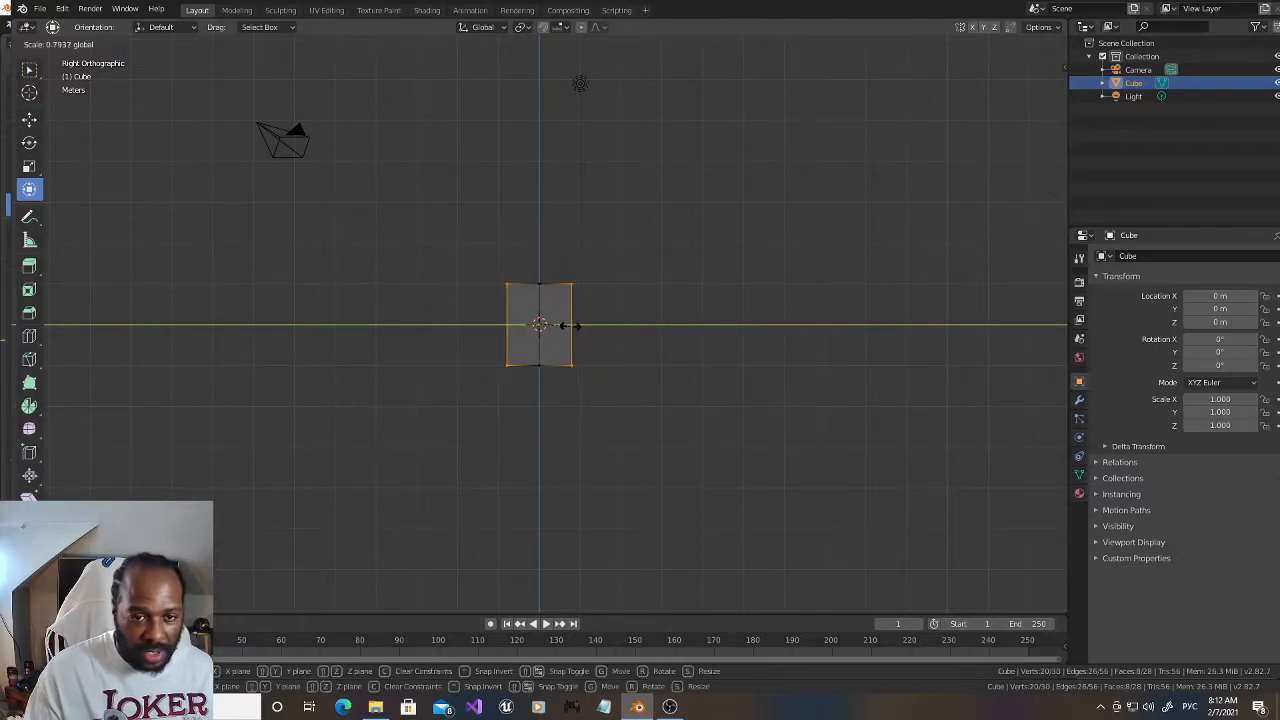
pyautogui.click(565, 325)
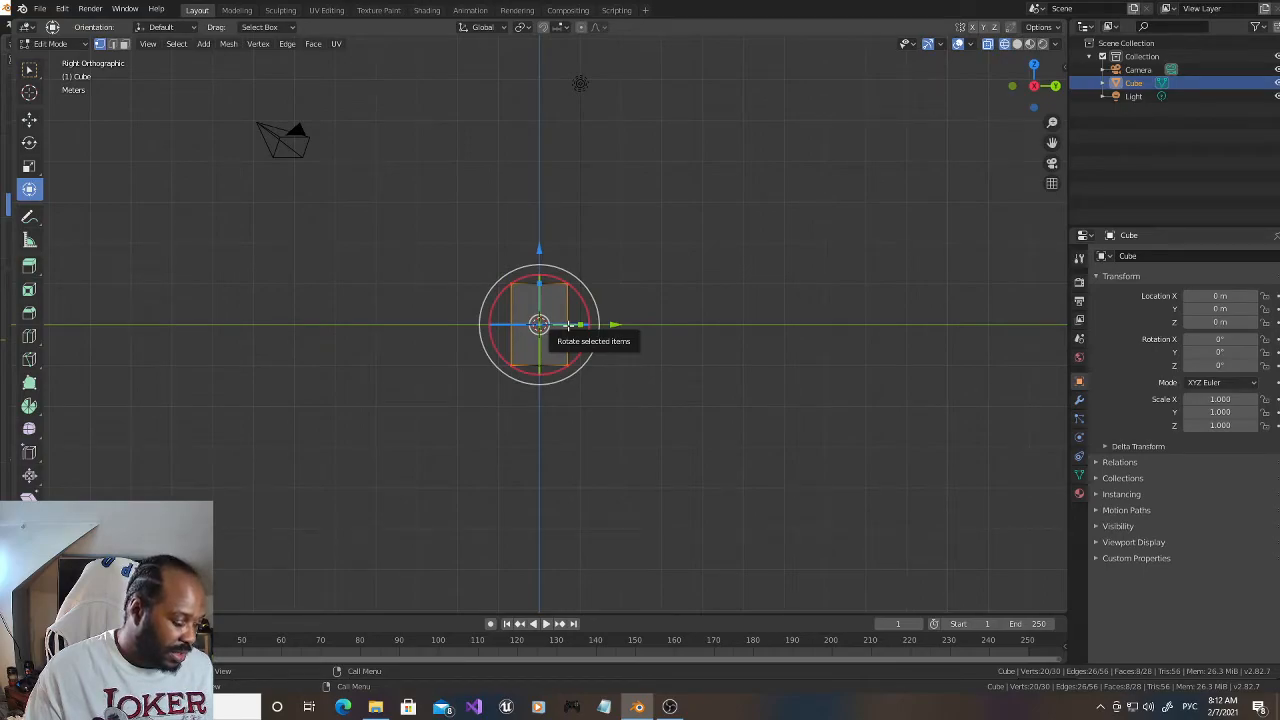
pyautogui.moveTo(1030, 80); pyautogui.dragTo(1030, 90)
pyautogui.click(843, 164)
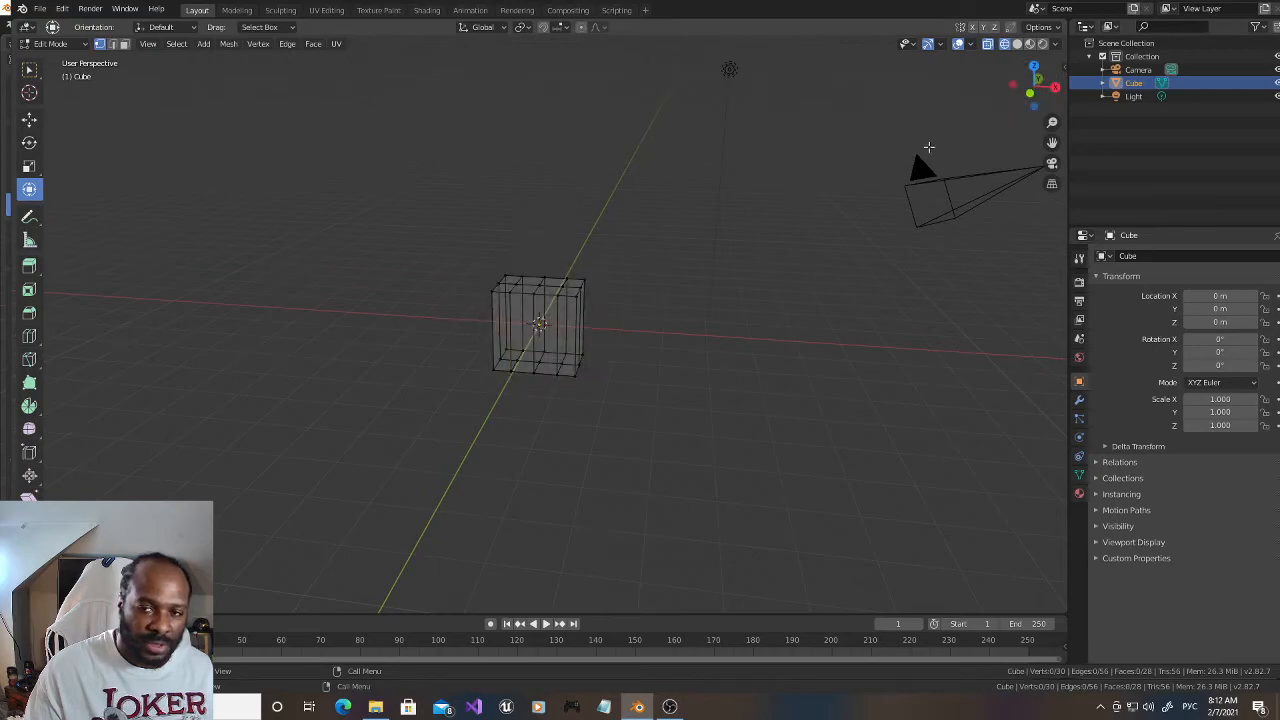
pyautogui.click(1017, 43)
# Step: Vertex-bevel the top centre-line intersection nearest the negative X end with 4 segments and an offset of about 0.35 m
pyautogui.moveTo(1028, 84); pyautogui.dragTo(1030, 90)
pyautogui.scroll(2, 546, 258)
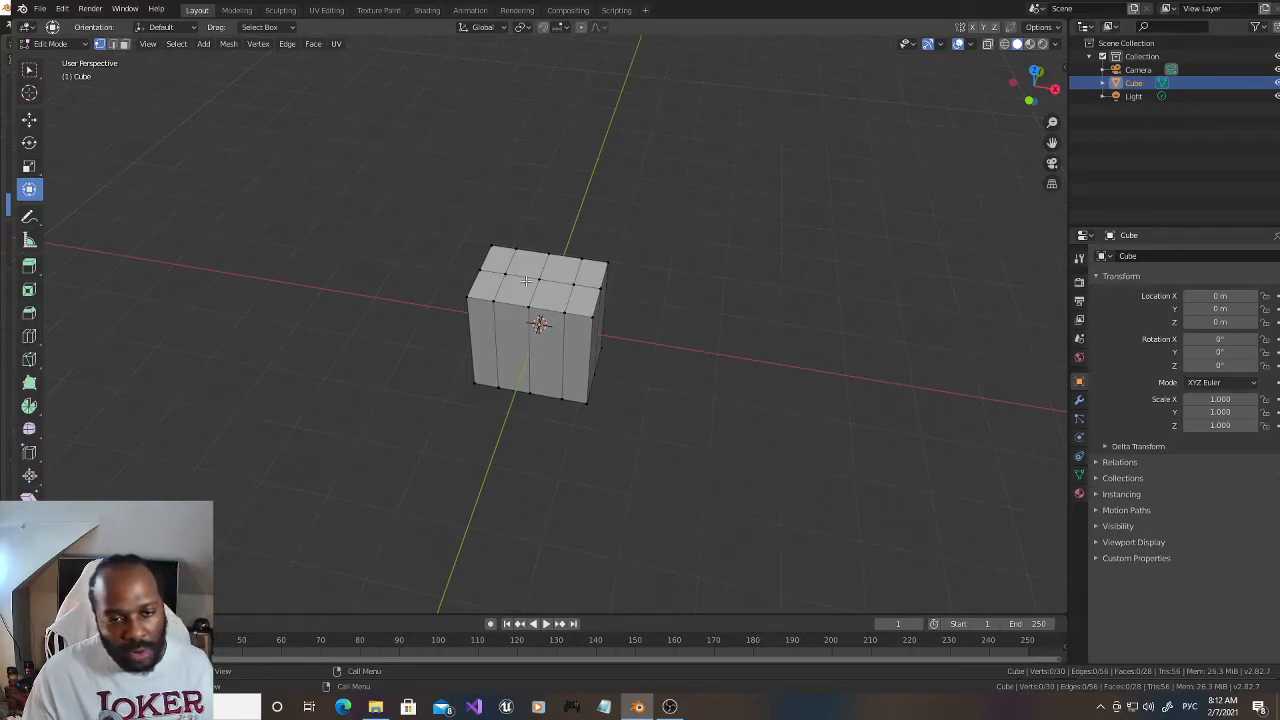
pyautogui.click(505, 275)
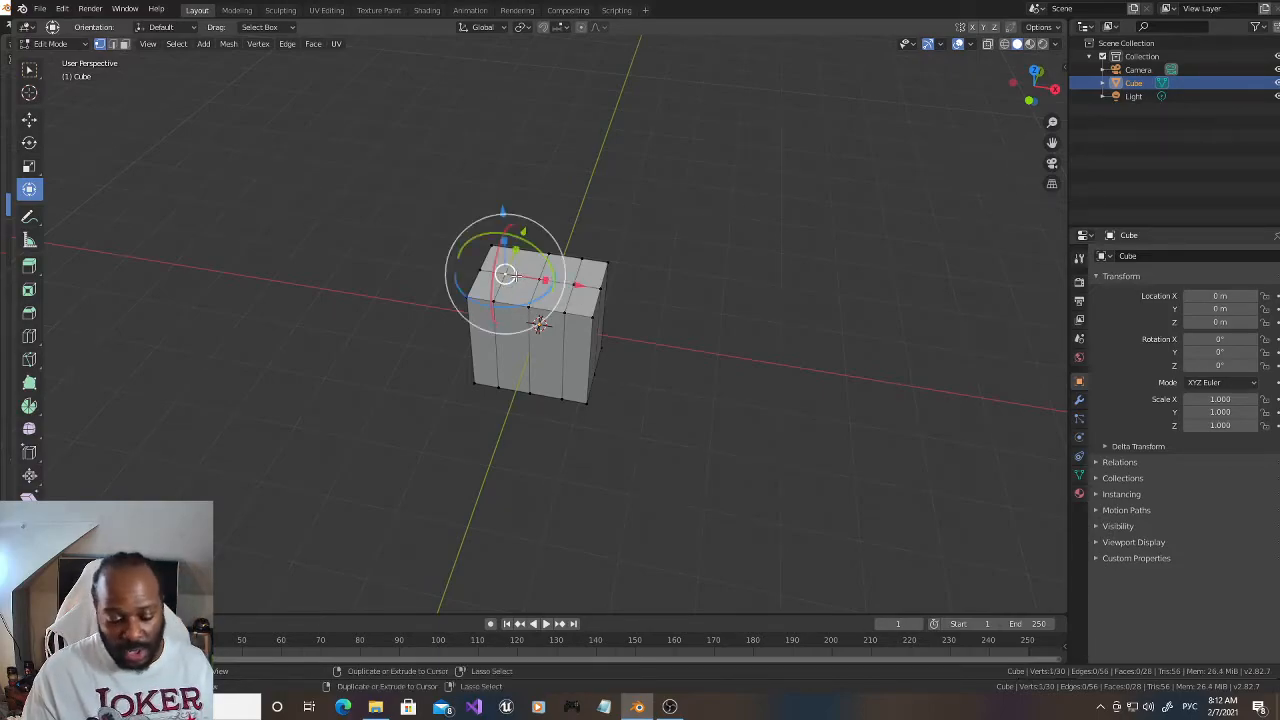
pyautogui.hotkey('ctrl', 'shift', 'b')
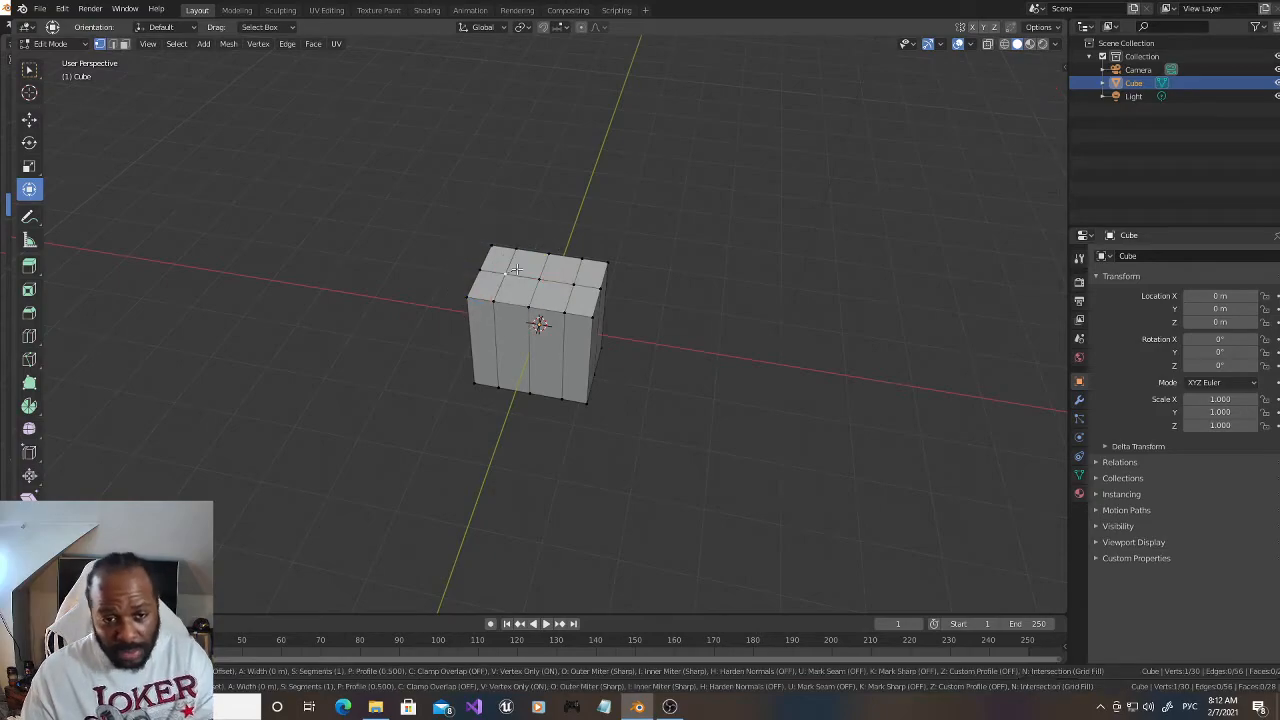
pyautogui.scroll(3, 546, 261)
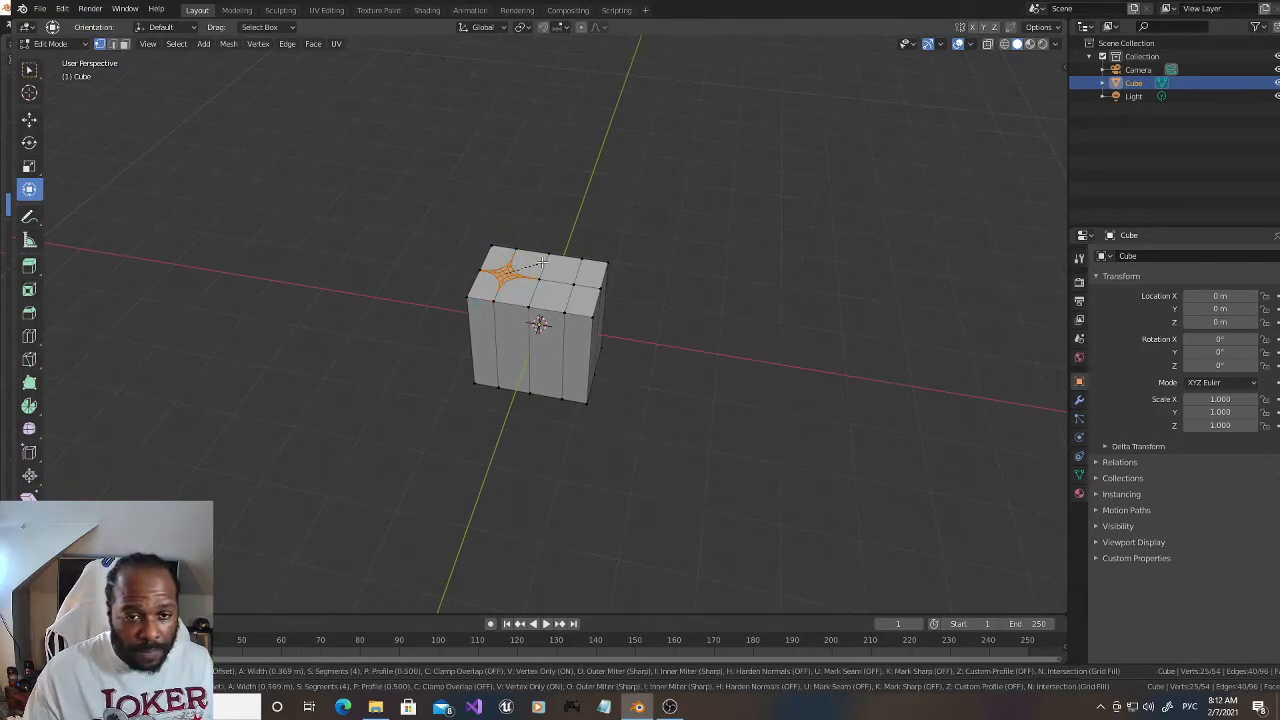
pyautogui.click(541, 265)
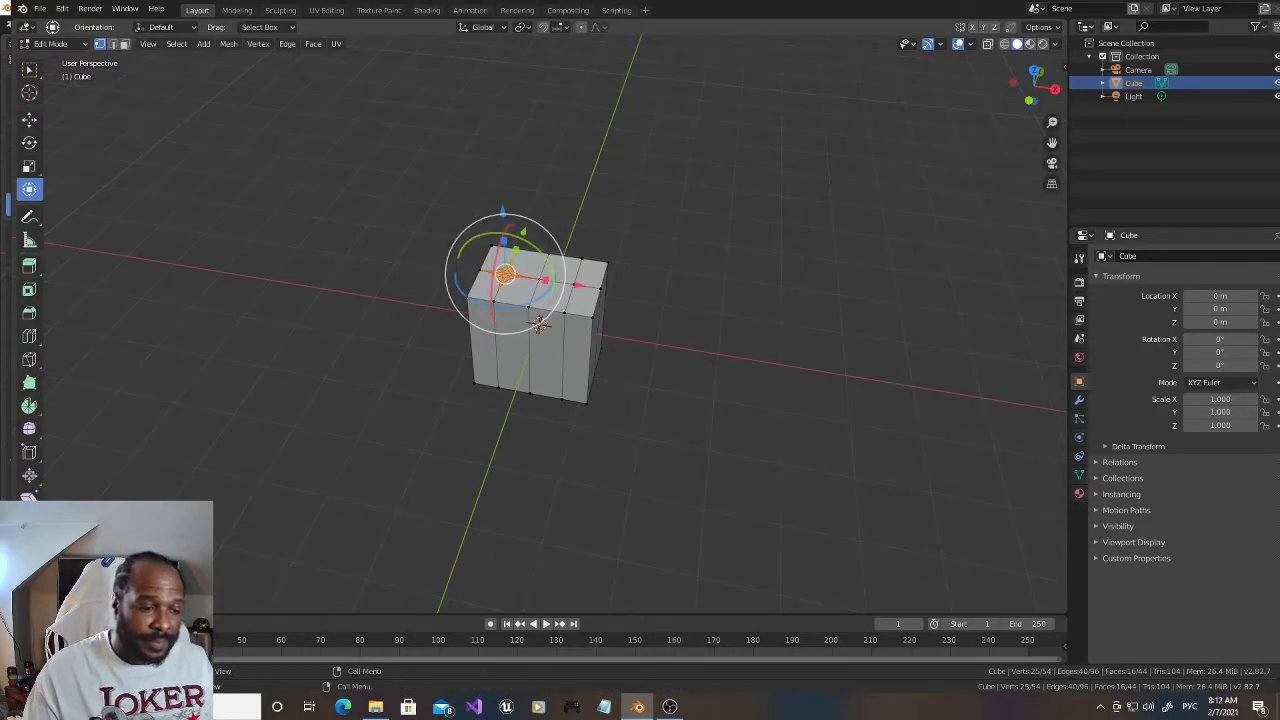
# Step: Round the bevelled vertex into a circle by lowering the bevel profile to 0.098
pyautogui.click(78, 600)
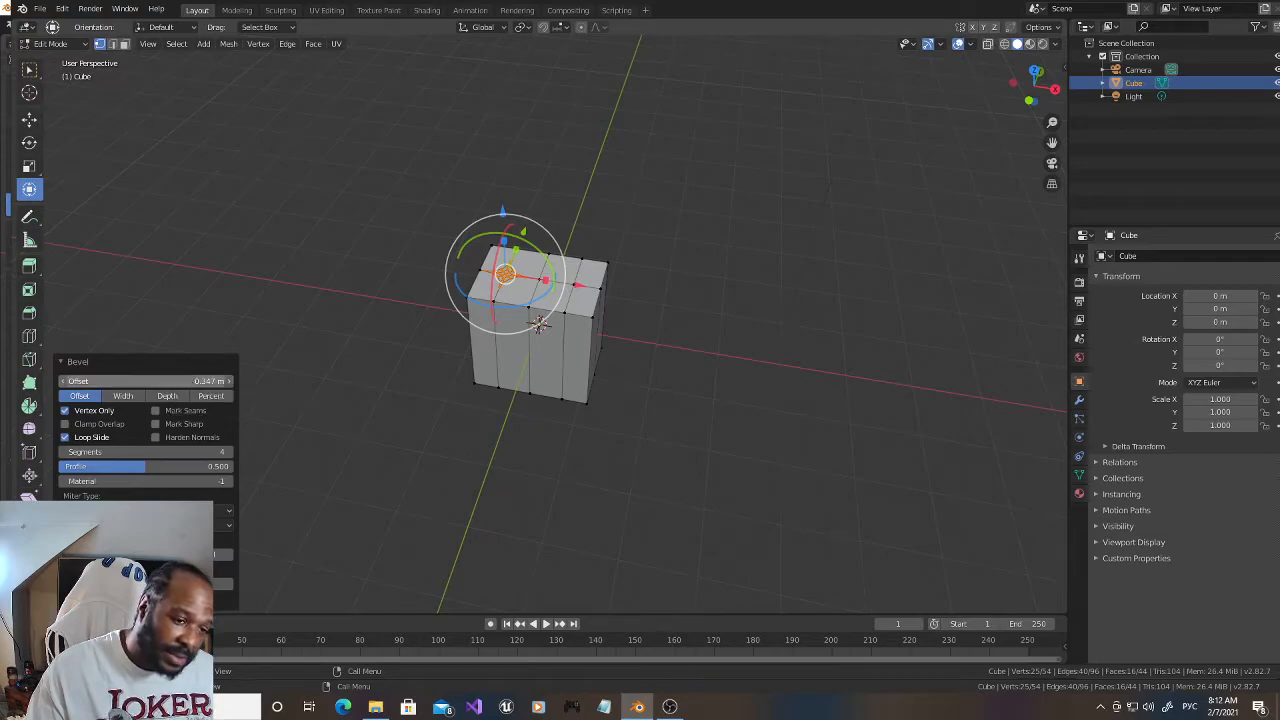
pyautogui.moveTo(200, 383); pyautogui.dragTo(215, 383)
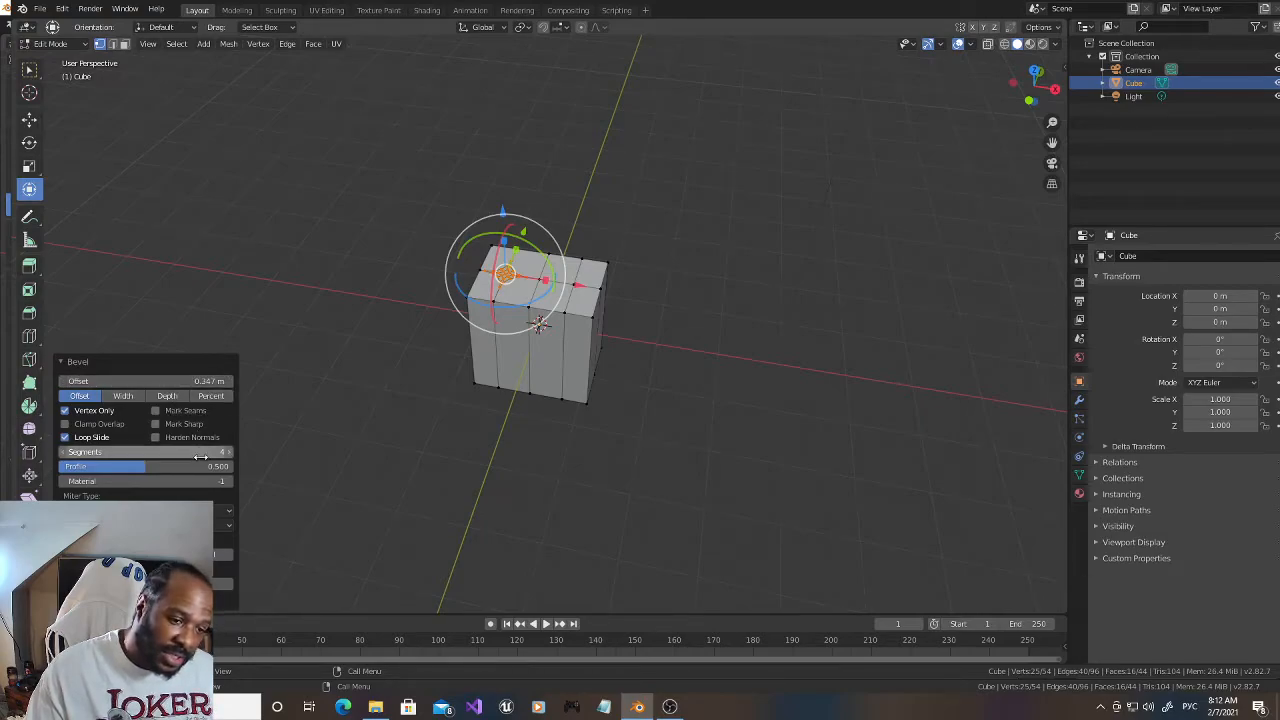
pyautogui.moveTo(200, 466); pyautogui.dragTo(134, 466)
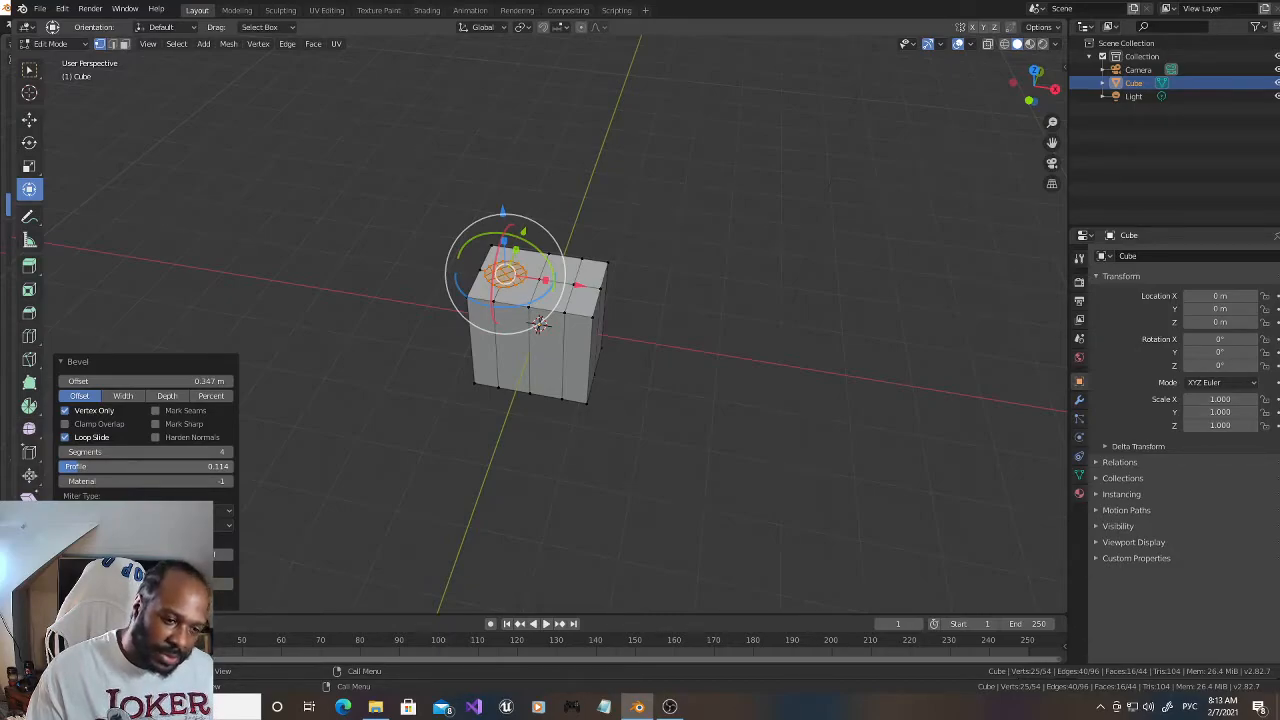
pyautogui.moveTo(77, 466); pyautogui.dragTo(75, 466)
pyautogui.scroll(4, 453, 331)
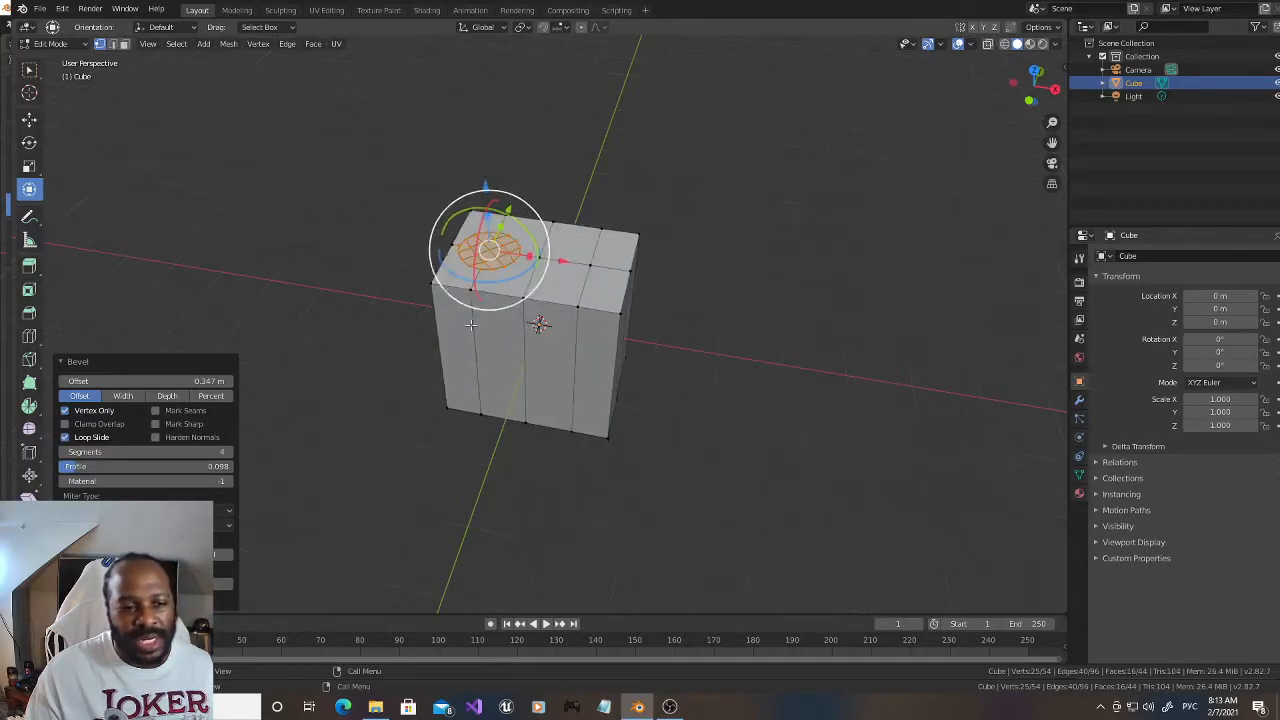
# Step: Shrink the circular bevel by setting its offset to 0.097 m
pyautogui.moveTo(195, 382); pyautogui.dragTo(166, 382)
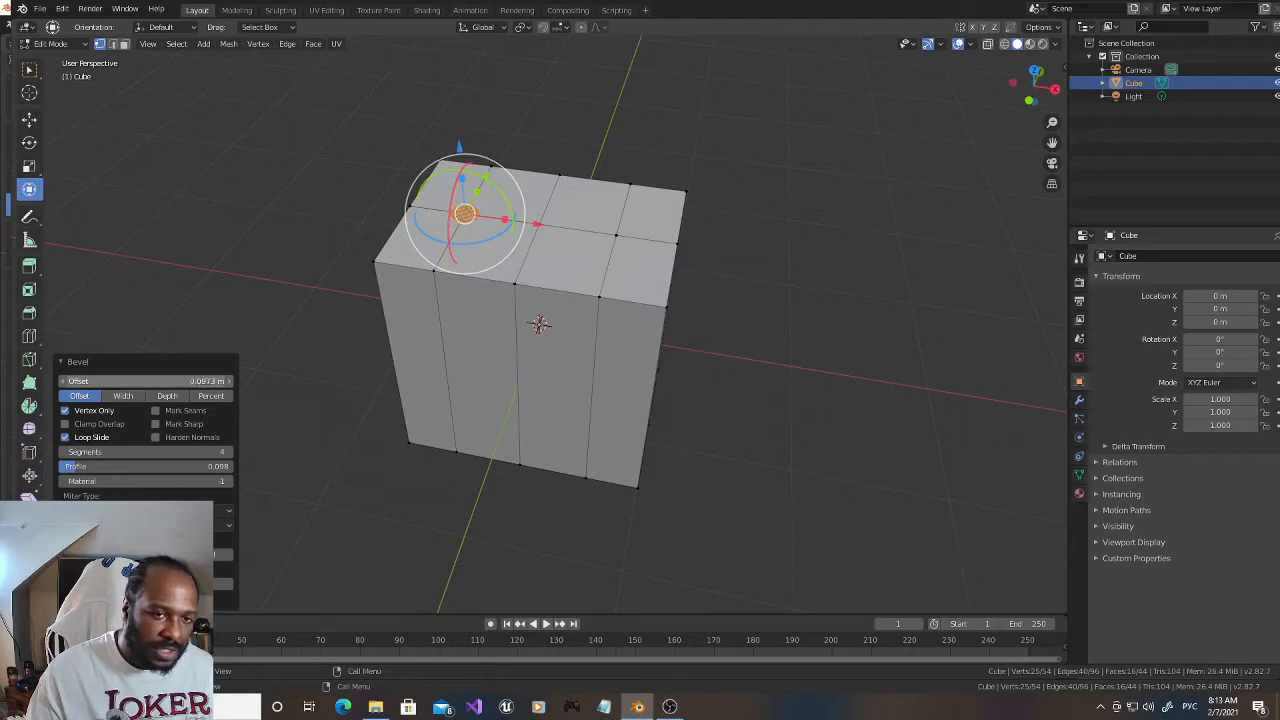
pyautogui.click(207, 383)
pyautogui.click(204, 381)
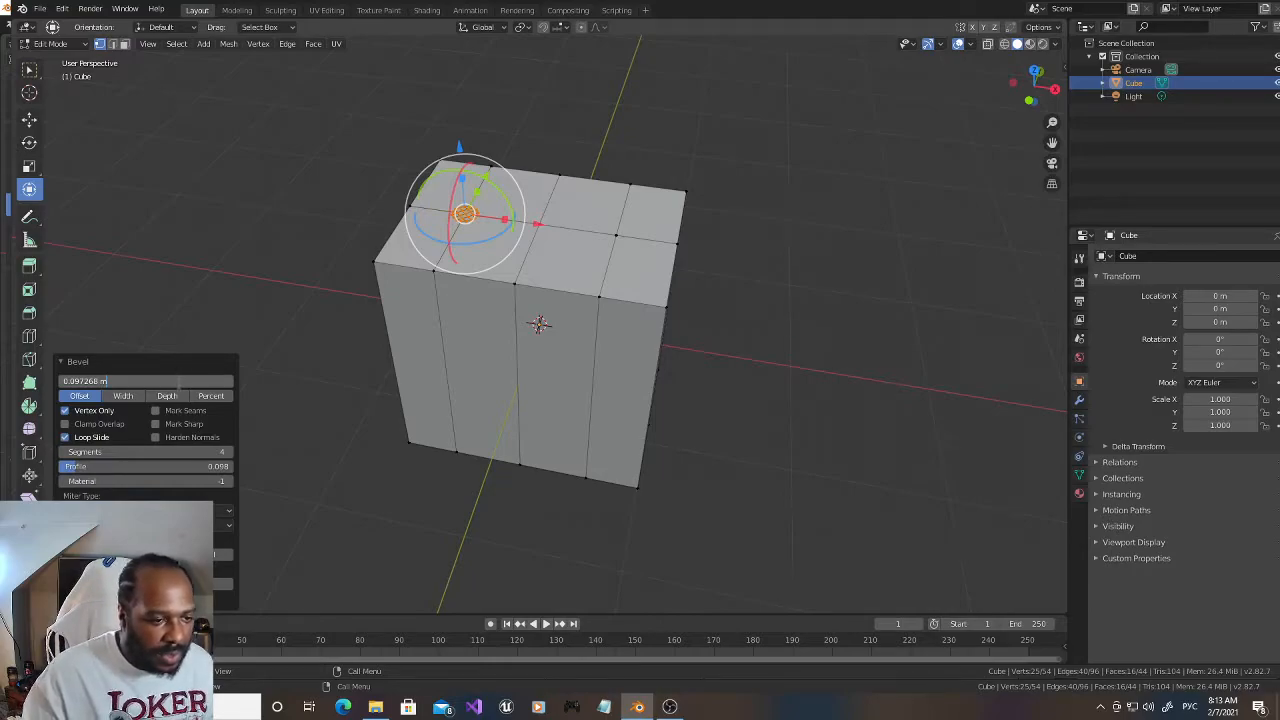
pyautogui.press('BackSpace')
pyautogui.press('BackSpace')
pyautogui.press('BackSpace')
pyautogui.press('BackSpace')
pyautogui.press('BackSpace')
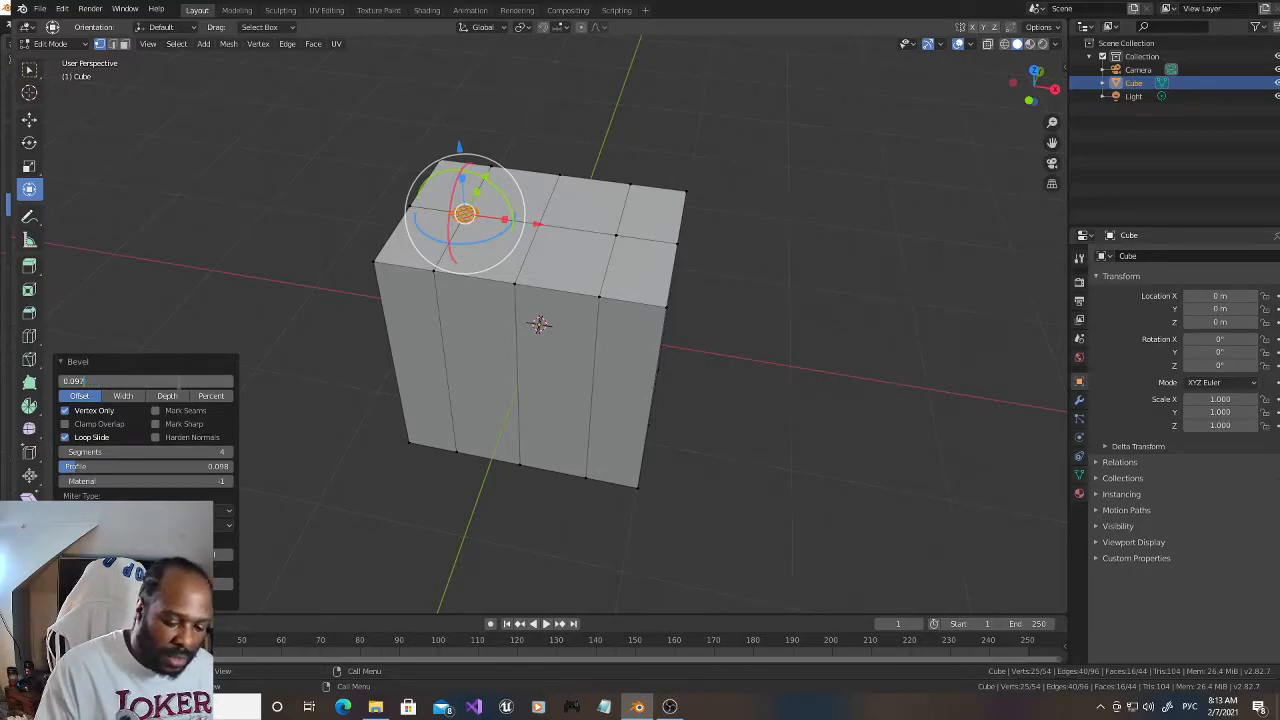
pyautogui.write('0')
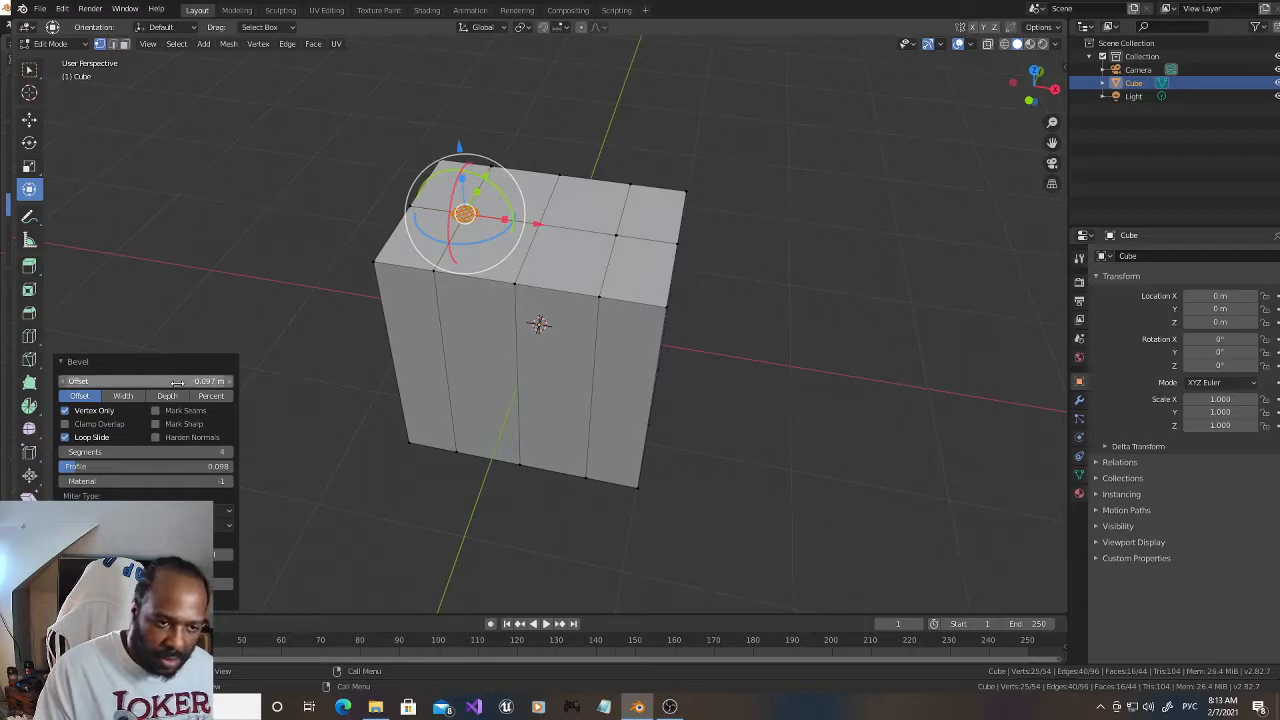
pyautogui.press('Return')
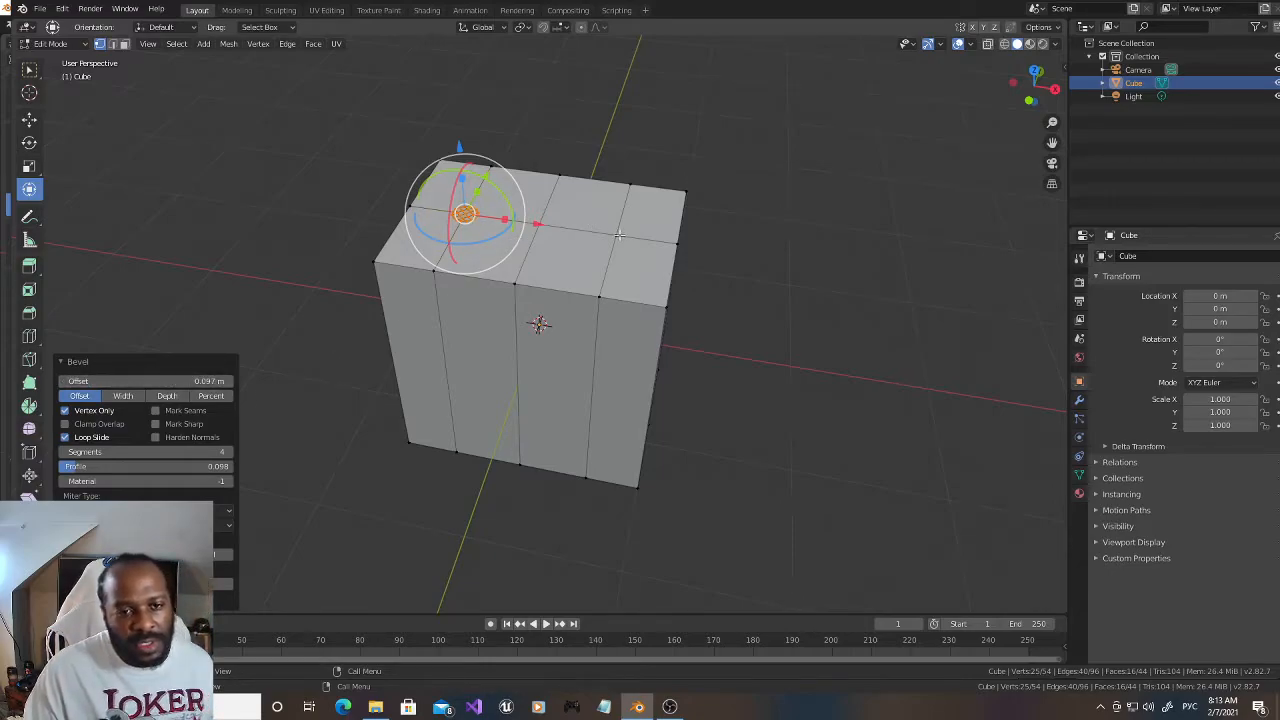
# Step: Try to vertex-bevel the top centre-line intersection nearest the positive X end with an offset of 0.97 m
pyautogui.click(617, 234)
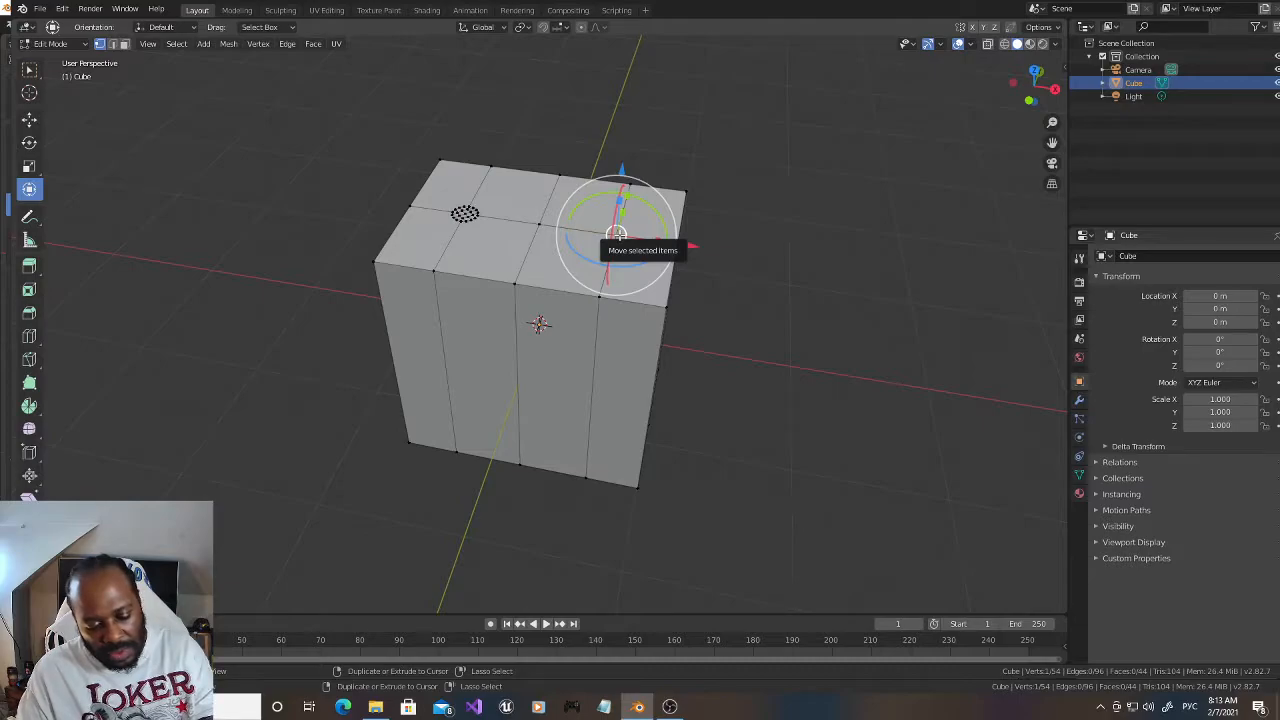
pyautogui.hotkey('ctrl', 'shift', 'b')
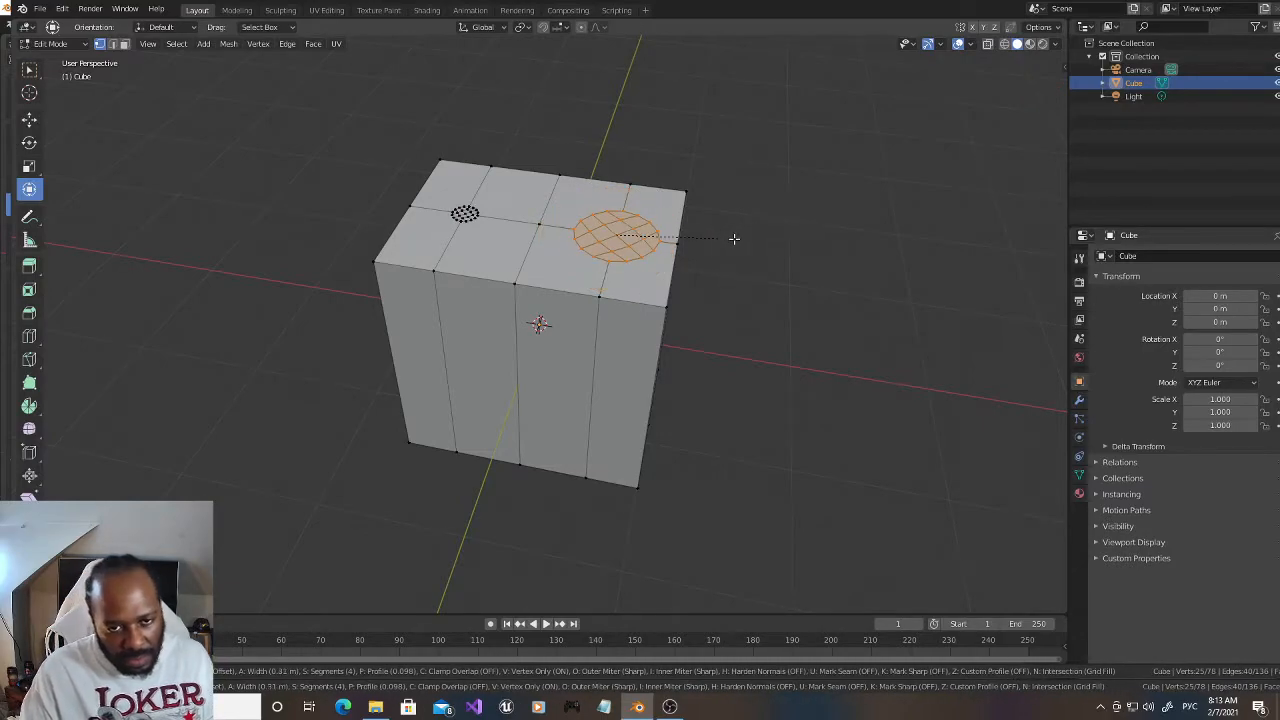
pyautogui.click(734, 238)
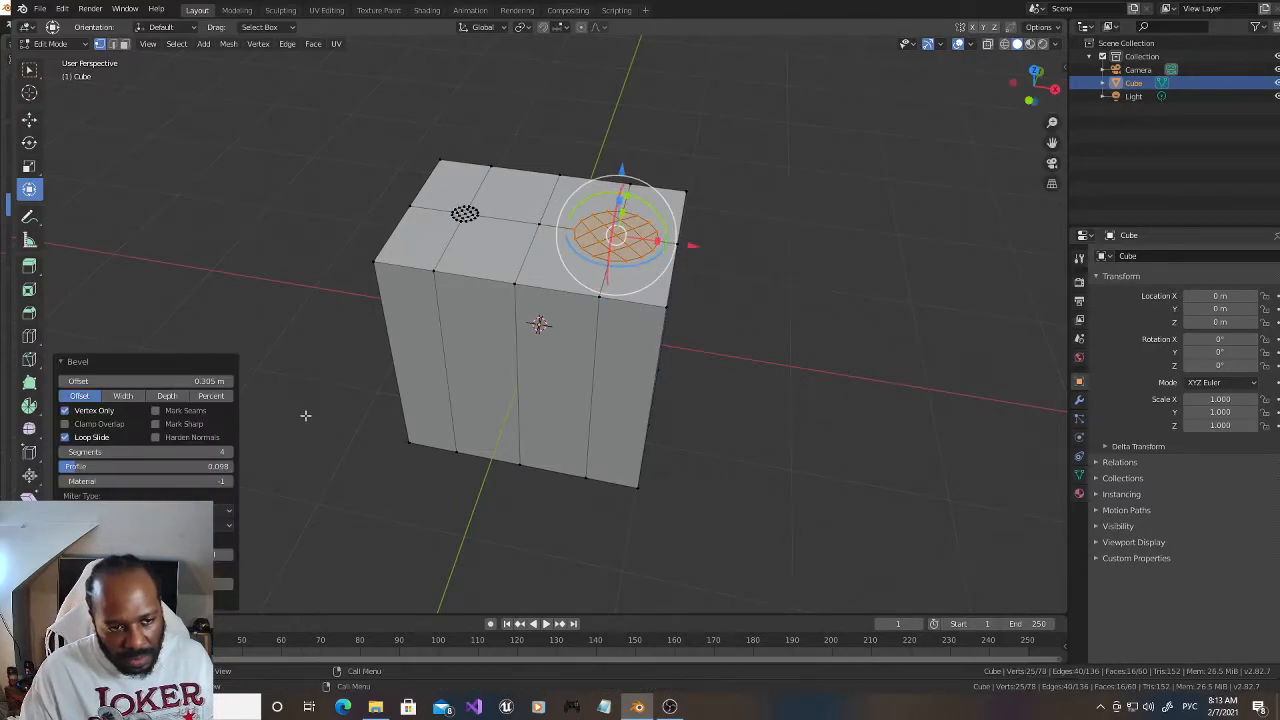
pyautogui.click(204, 381)
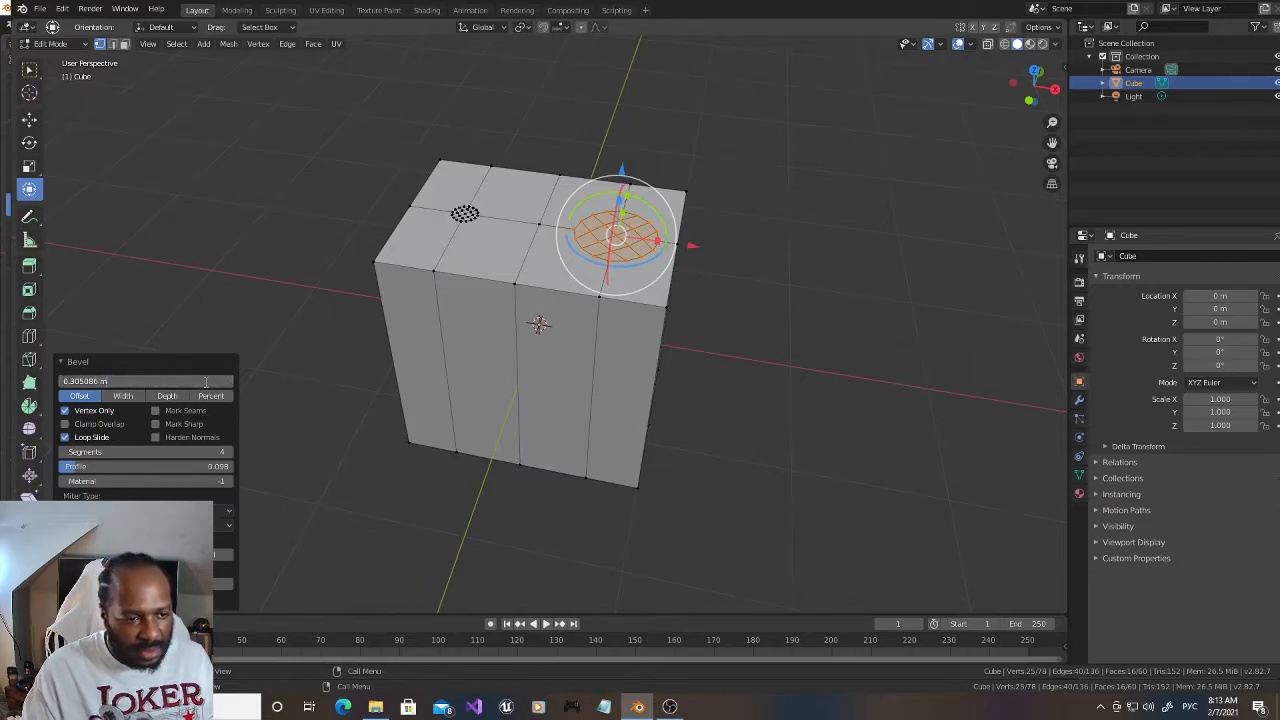
pyautogui.press('BackSpace')
pyautogui.press('BackSpace')
pyautogui.press('BackSpace')
pyautogui.press('BackSpace')
pyautogui.press('BackSpace')
pyautogui.press('BackSpace')
pyautogui.press('BackSpace')
pyautogui.press('BackSpace')
pyautogui.press('BackSpace')
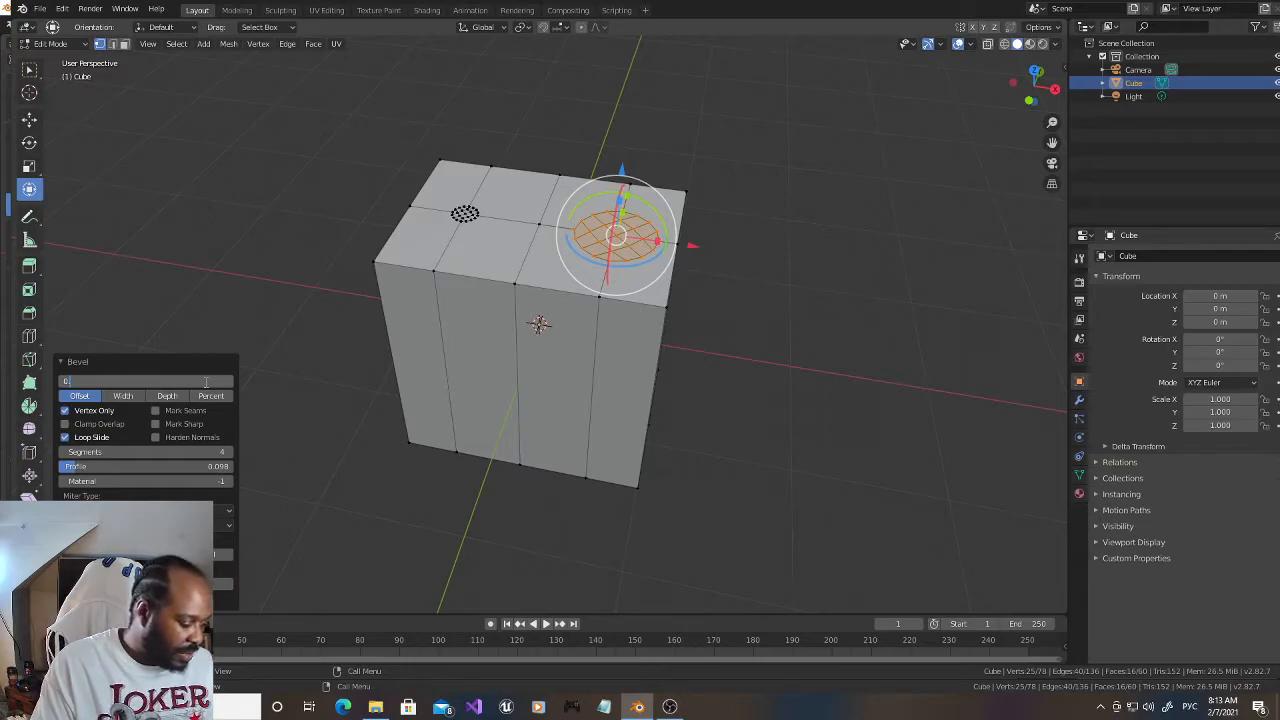
pyautogui.write('.970')
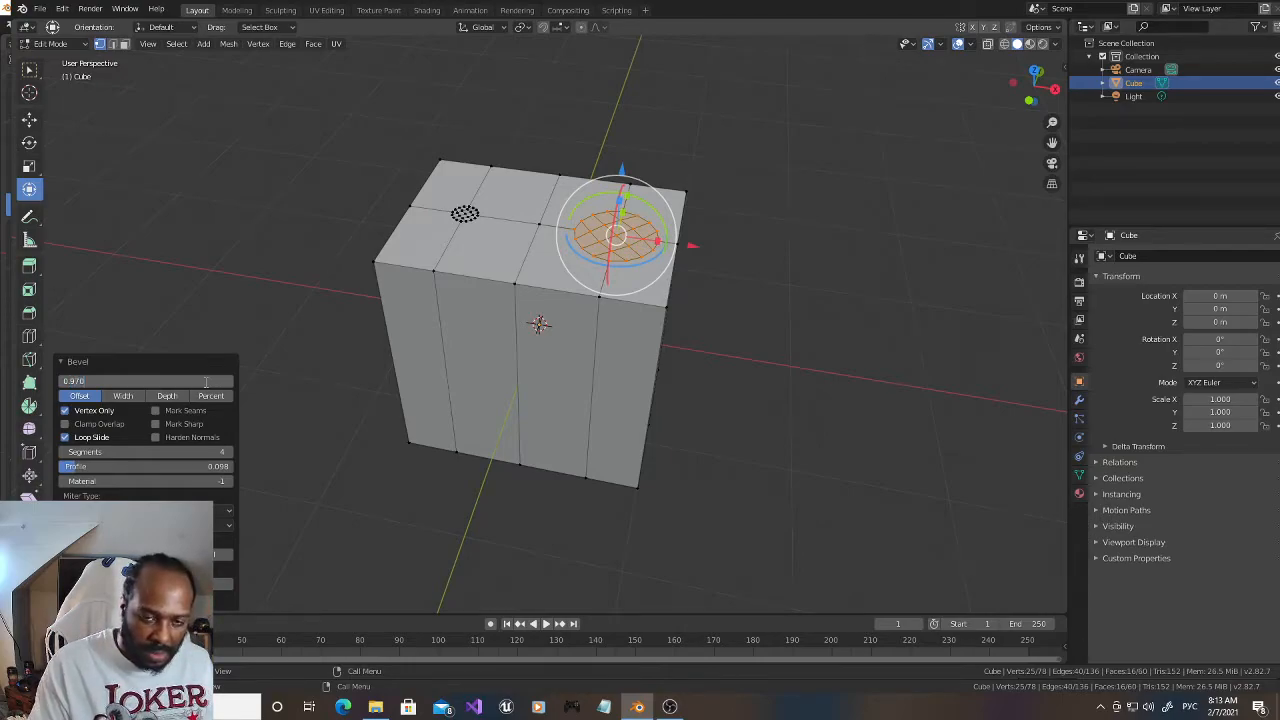
pyautogui.press('Return')
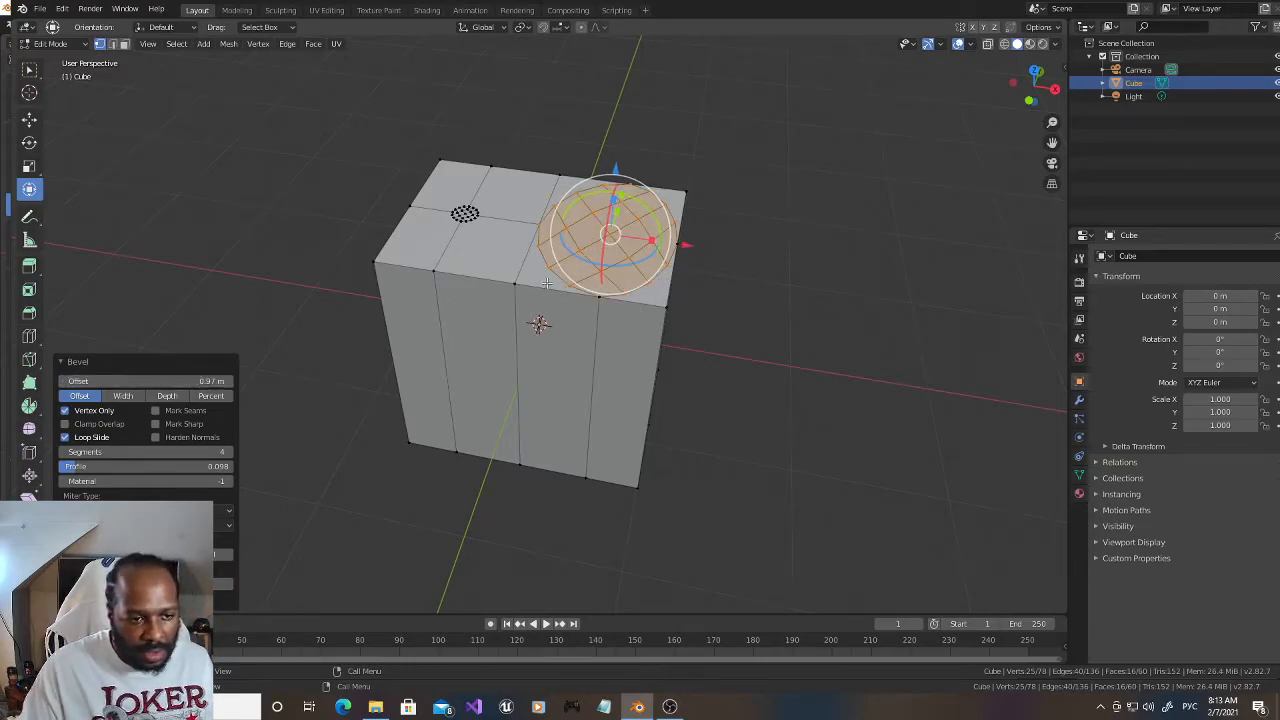
# Step: Undo the oversized bevel and the first circle's bevel, back to the single selected vertex nearest the negative X end
pyautogui.hotkey('ctrl', 'z')
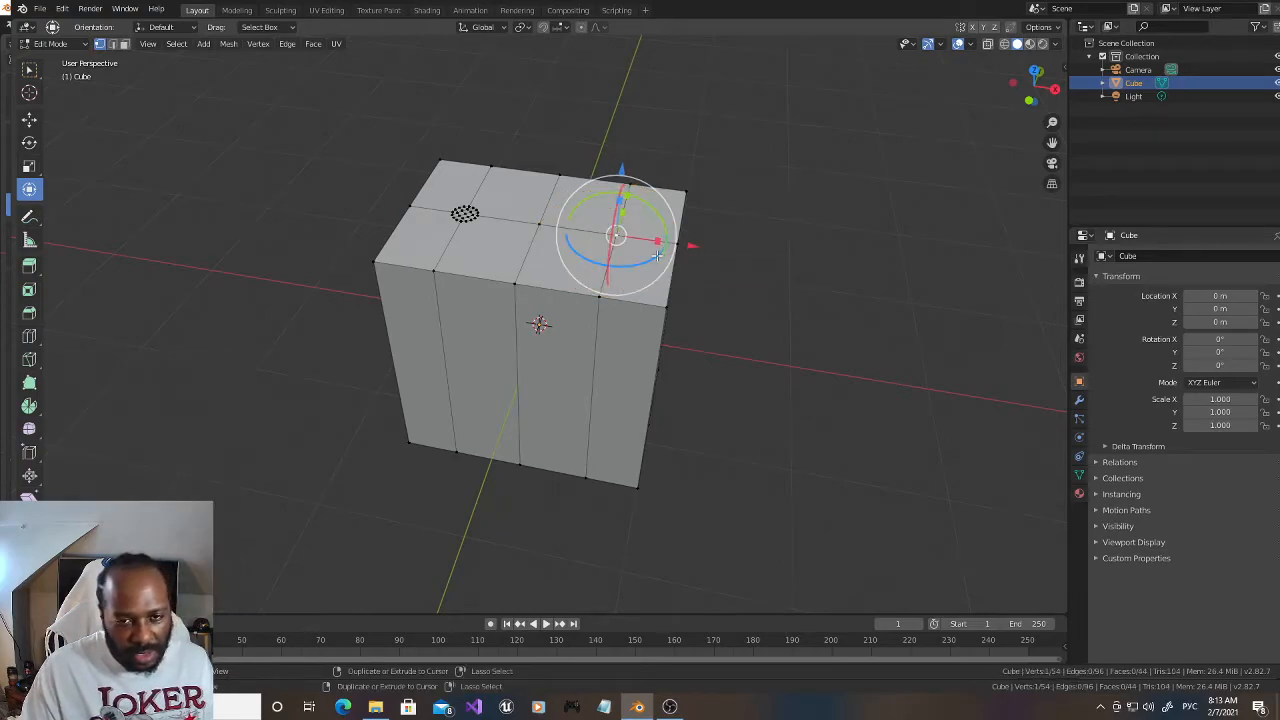
pyautogui.hotkey('ctrl', 'z')
pyautogui.hotkey('ctrl', 'z')
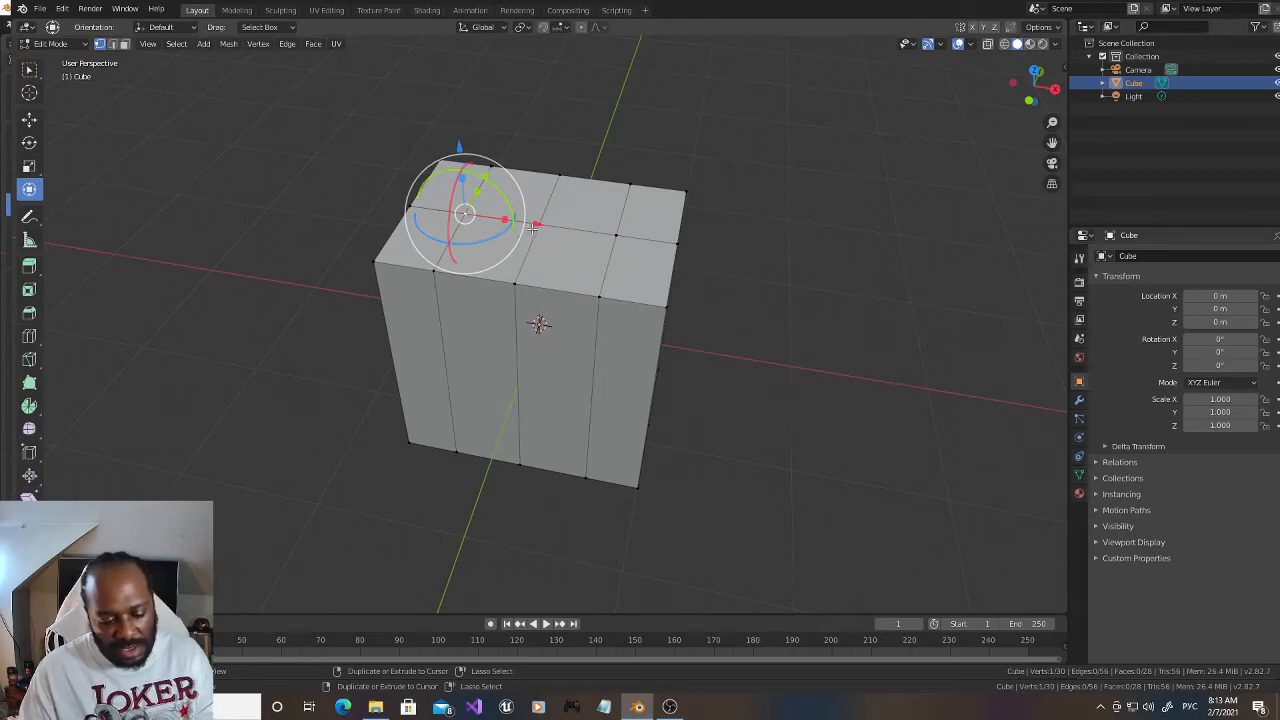
# Step: Vertex-bevel the selected top intersection nearest the negative X end into a 4-segment circle with an offset of 0.097 m
pyautogui.hotkey('ctrl', 'shift', 'b')
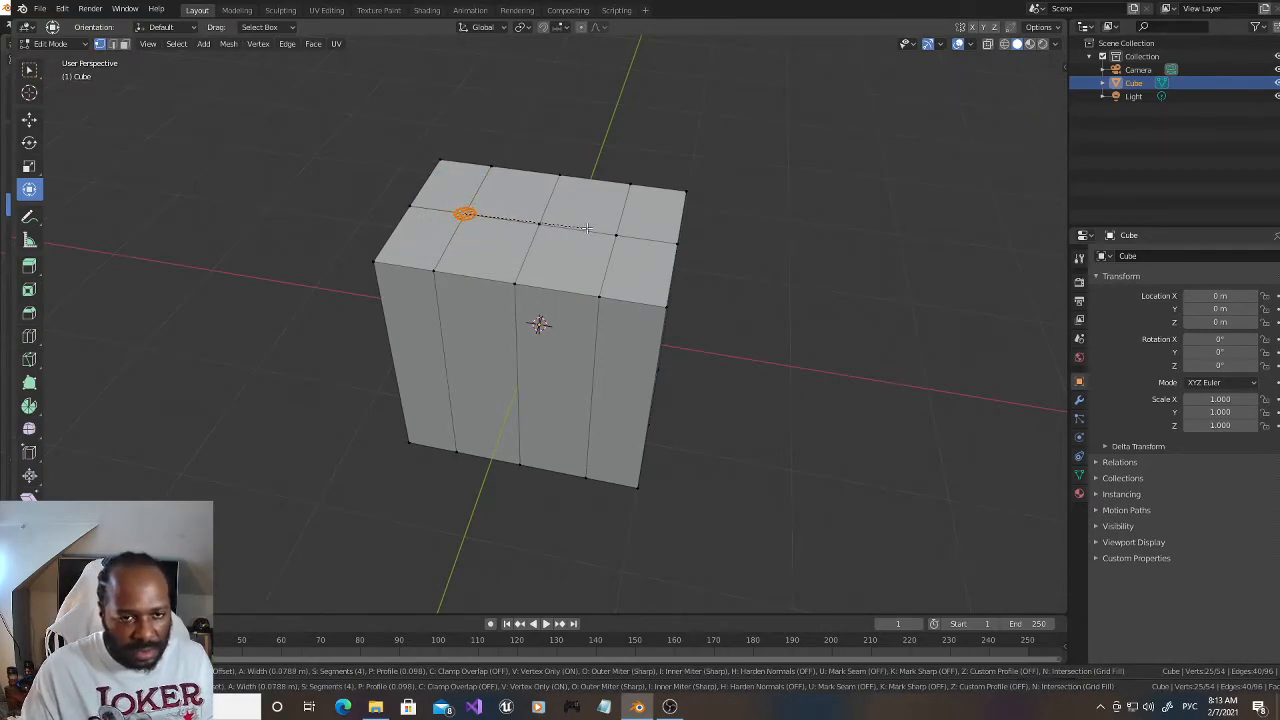
pyautogui.click(592, 229)
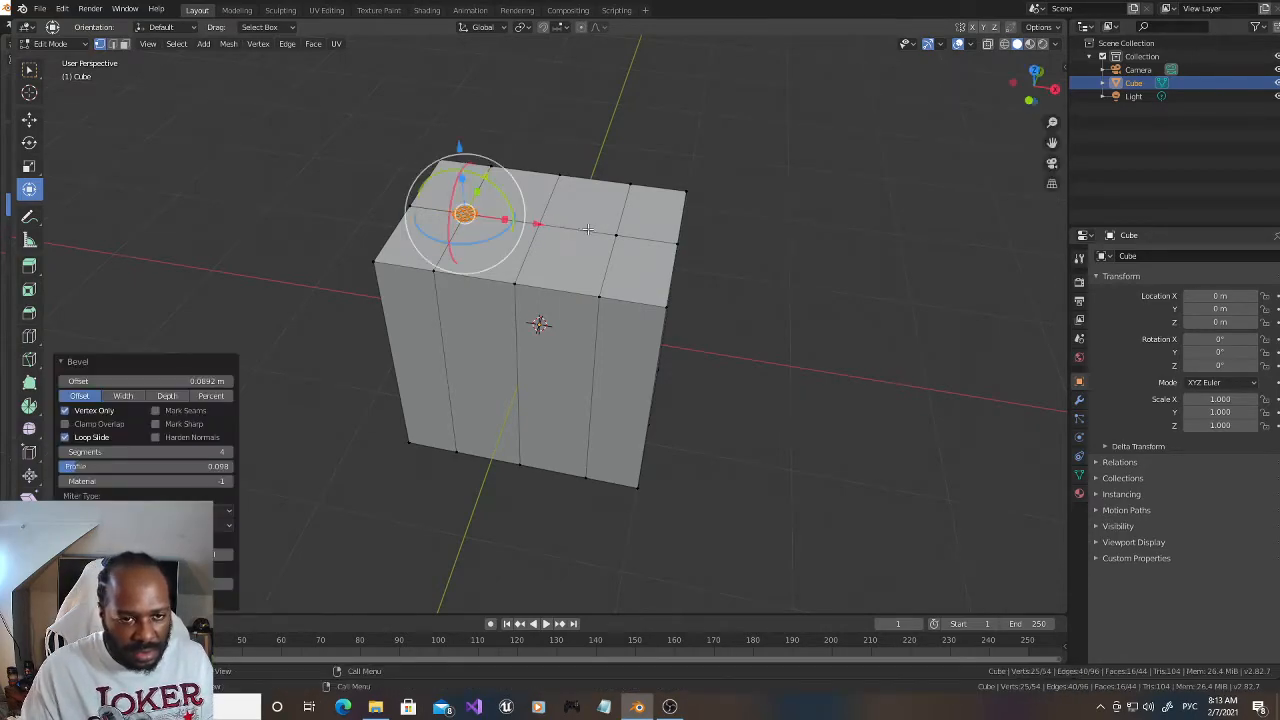
pyautogui.click(208, 383)
pyautogui.click(184, 382)
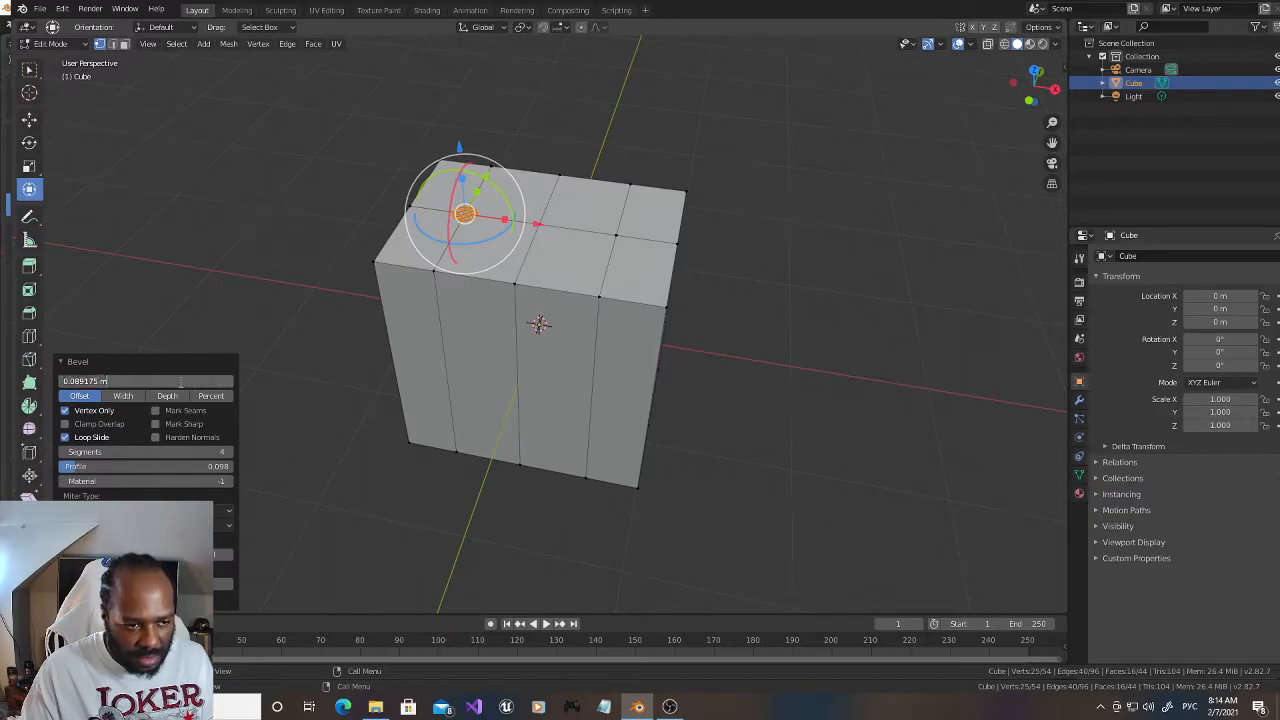
pyautogui.press('BackSpace')
pyautogui.press('BackSpace')
pyautogui.press('BackSpace')
pyautogui.press('BackSpace')
pyautogui.press('BackSpace')
pyautogui.press('BackSpace')
pyautogui.press('BackSpace')
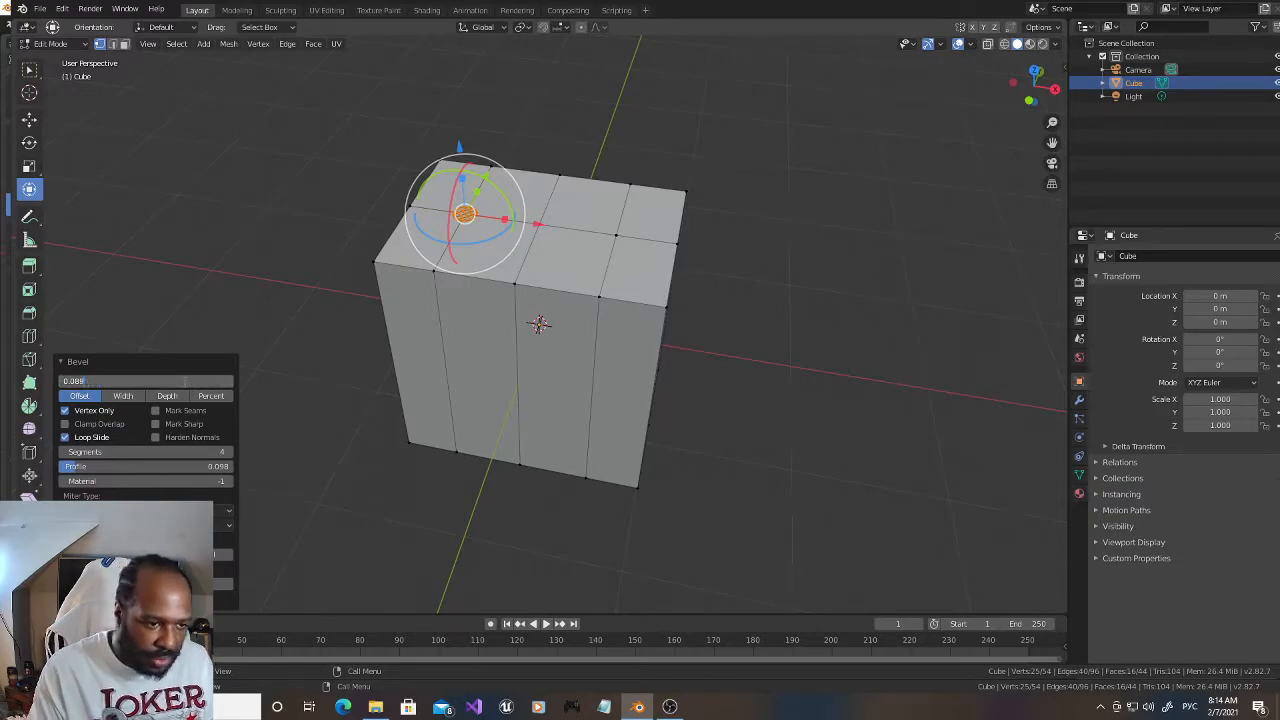
pyautogui.write('970')
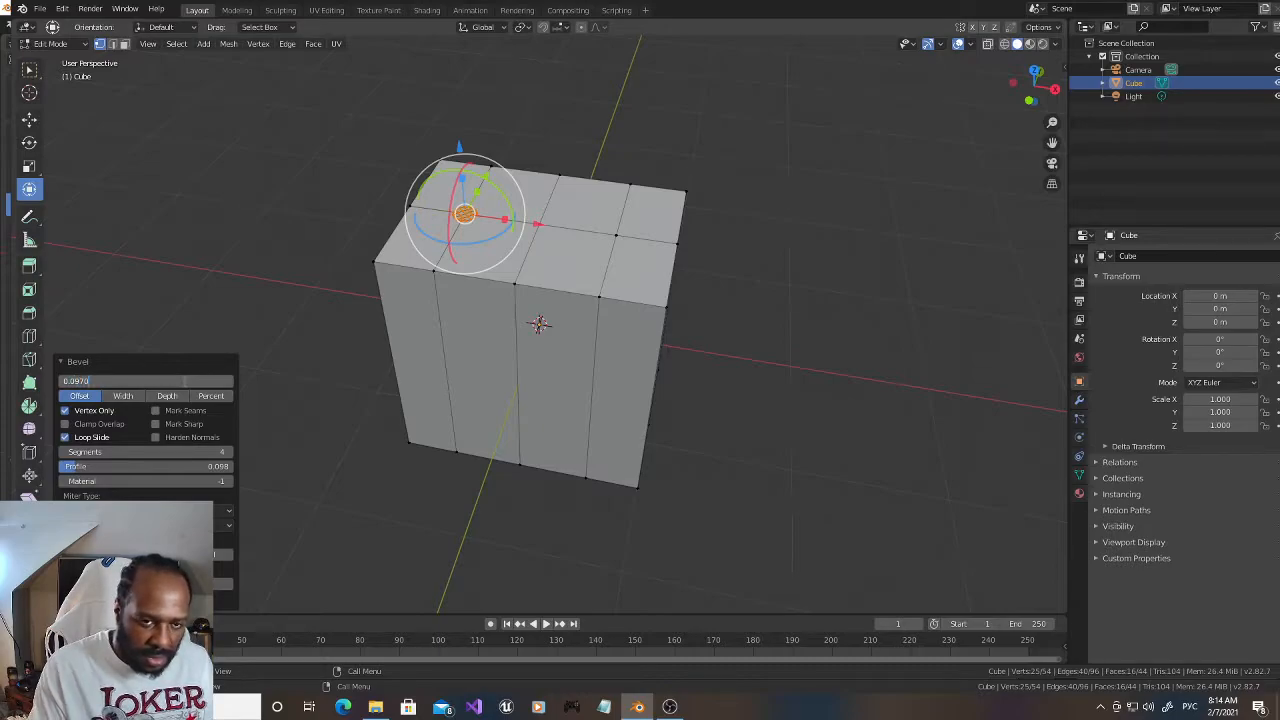
pyautogui.press('Return')
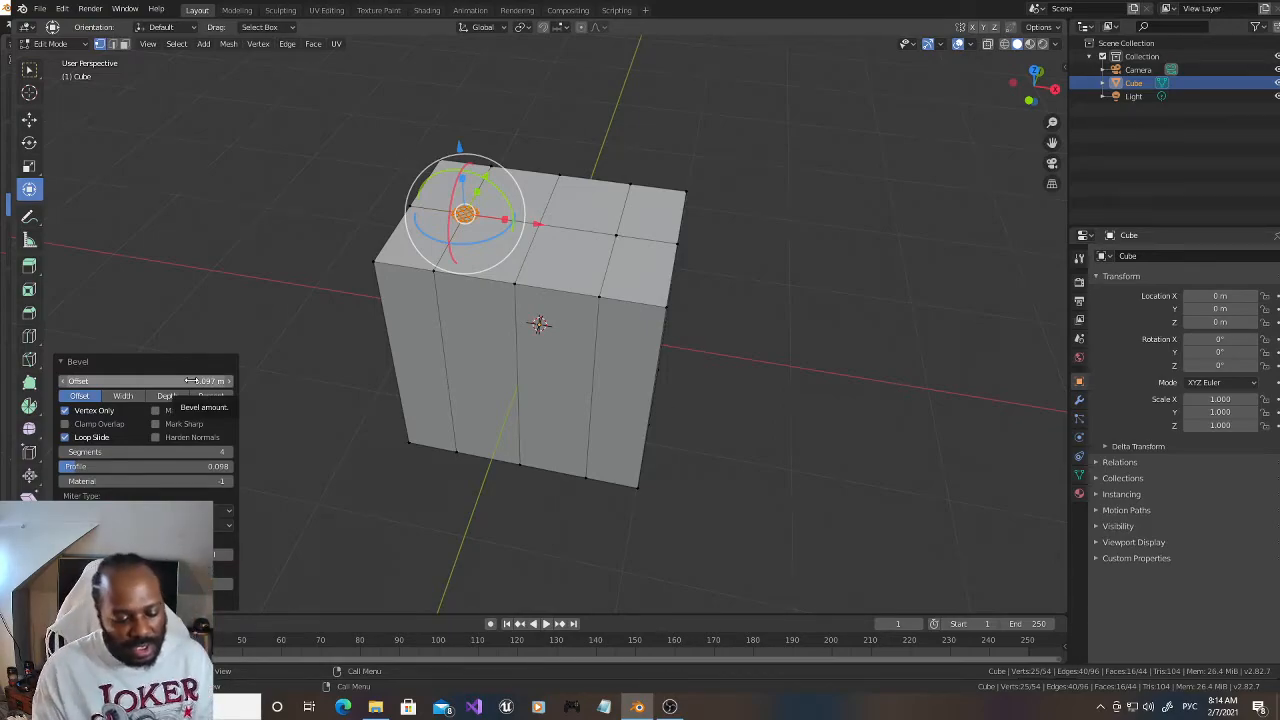
# Step: Vertex-bevel the top intersection nearest the positive X end into a 4-segment circle with an offset of 0.097 m, and clear the selection
pyautogui.click(616, 234)
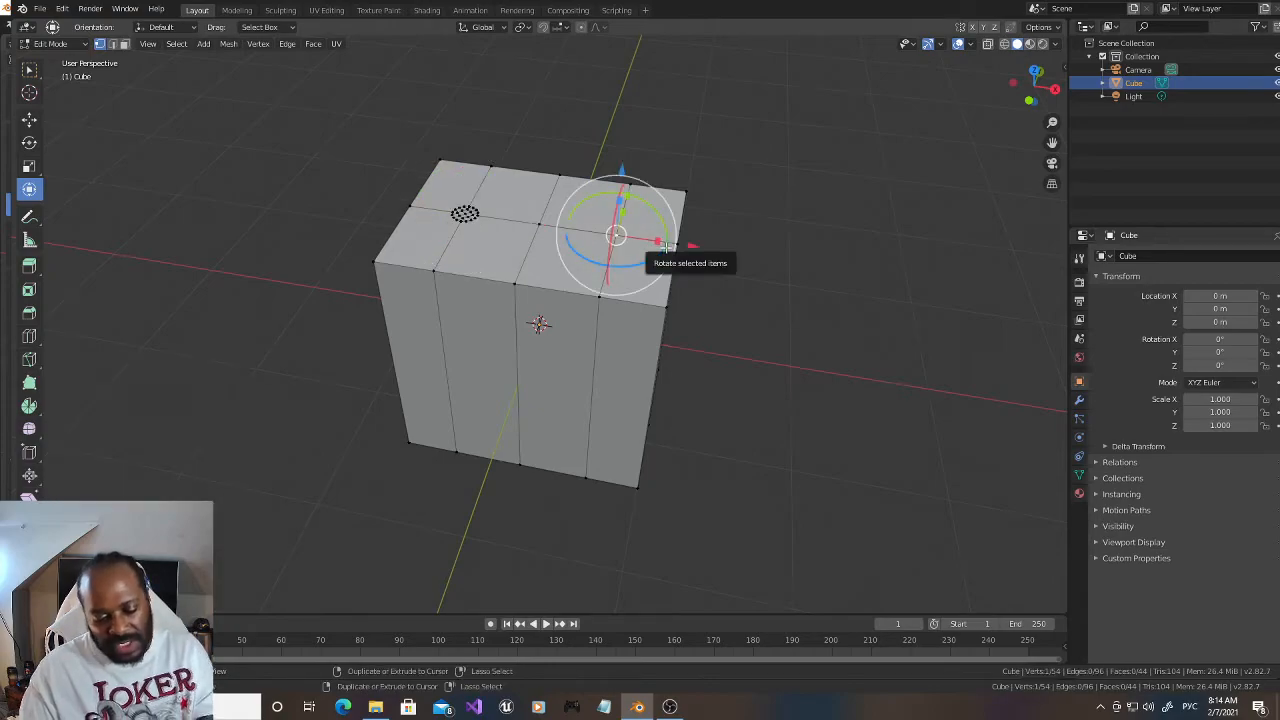
pyautogui.hotkey('ctrl', 'shift', 'b')
pyautogui.click(860, 203)
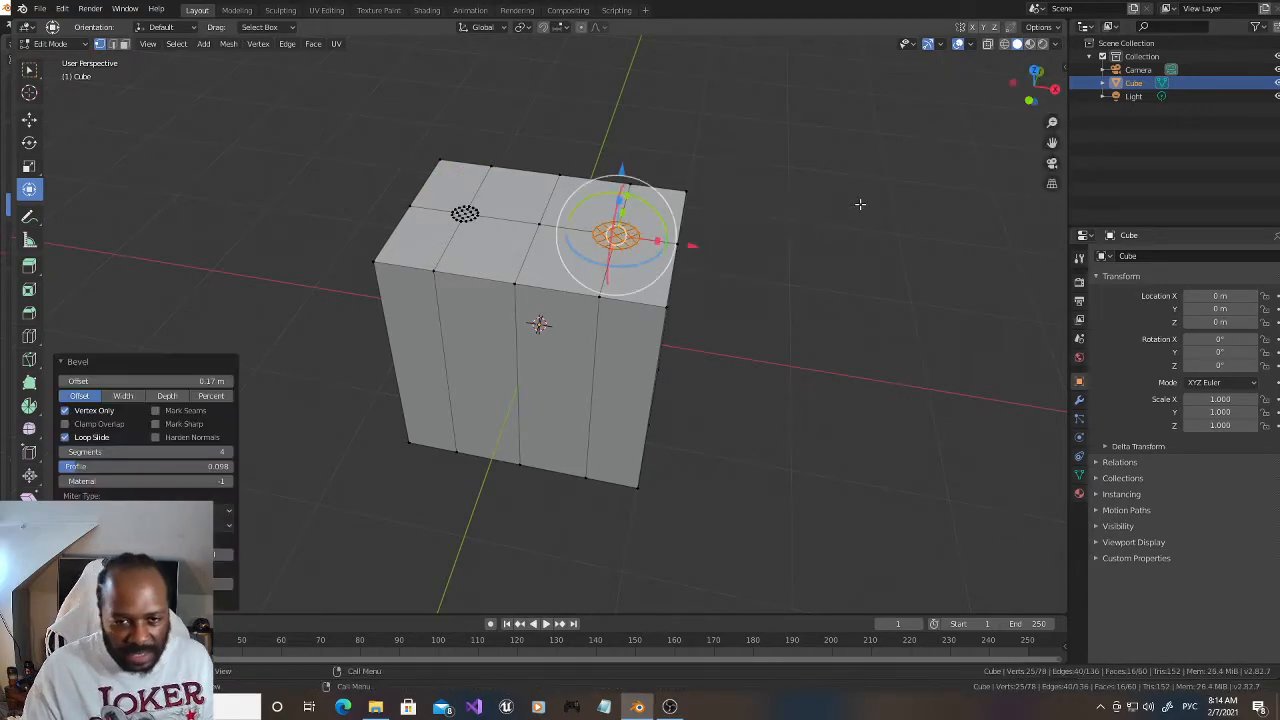
pyautogui.click(201, 381)
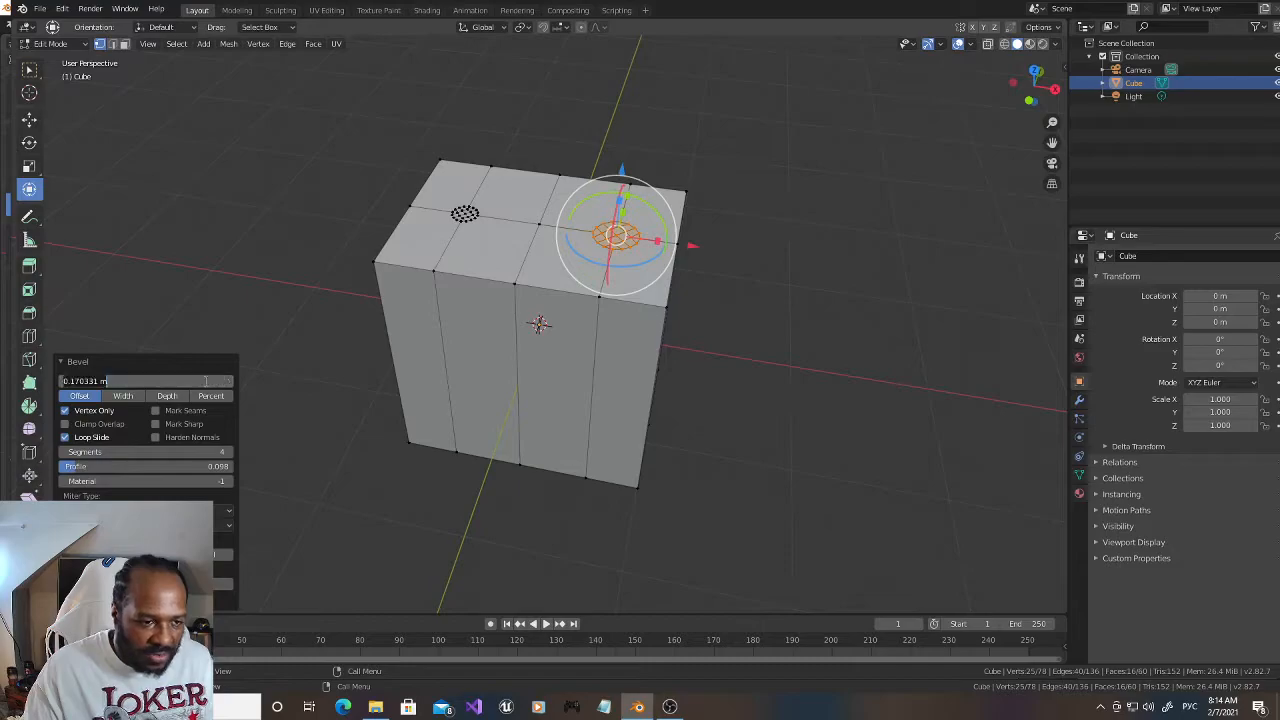
pyautogui.press('BackSpace')
pyautogui.press('BackSpace')
pyautogui.press('BackSpace')
pyautogui.press('BackSpace')
pyautogui.press('BackSpace')
pyautogui.press('BackSpace')
pyautogui.press('BackSpace')
pyautogui.press('BackSpace')
pyautogui.press('BackSpace')
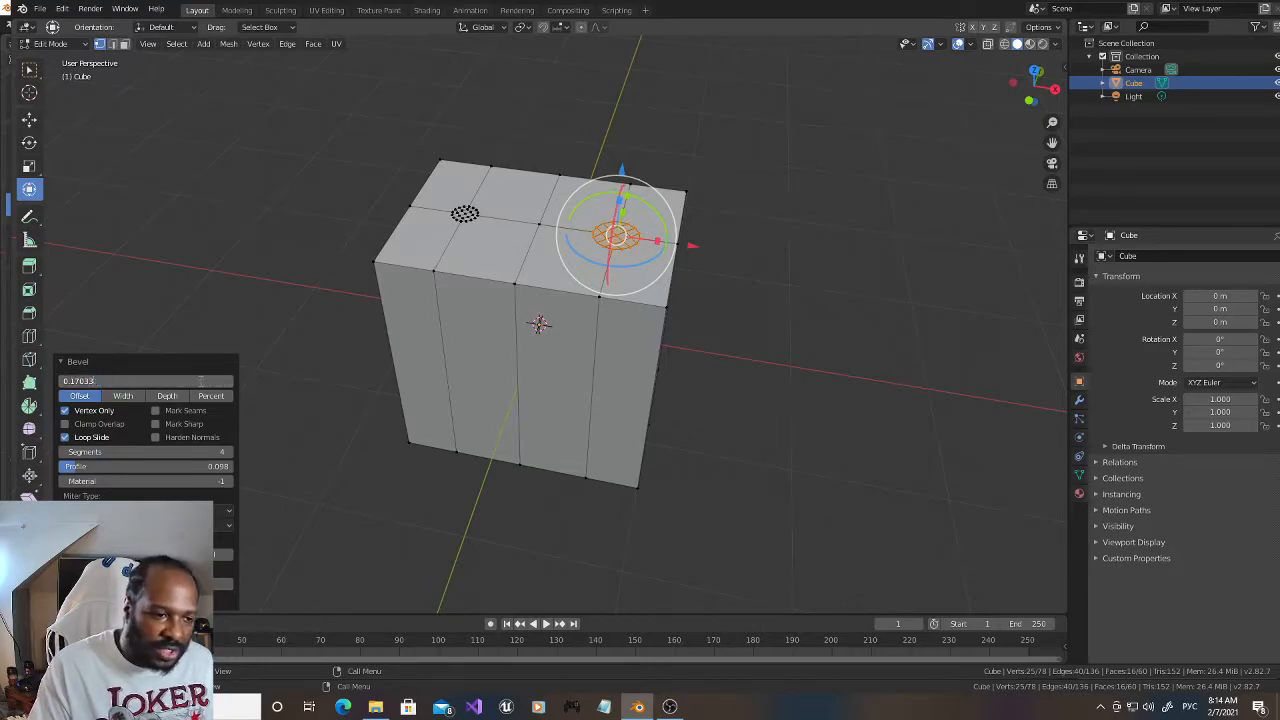
pyautogui.write('.0')
pyautogui.write('970')
pyautogui.press('Return')
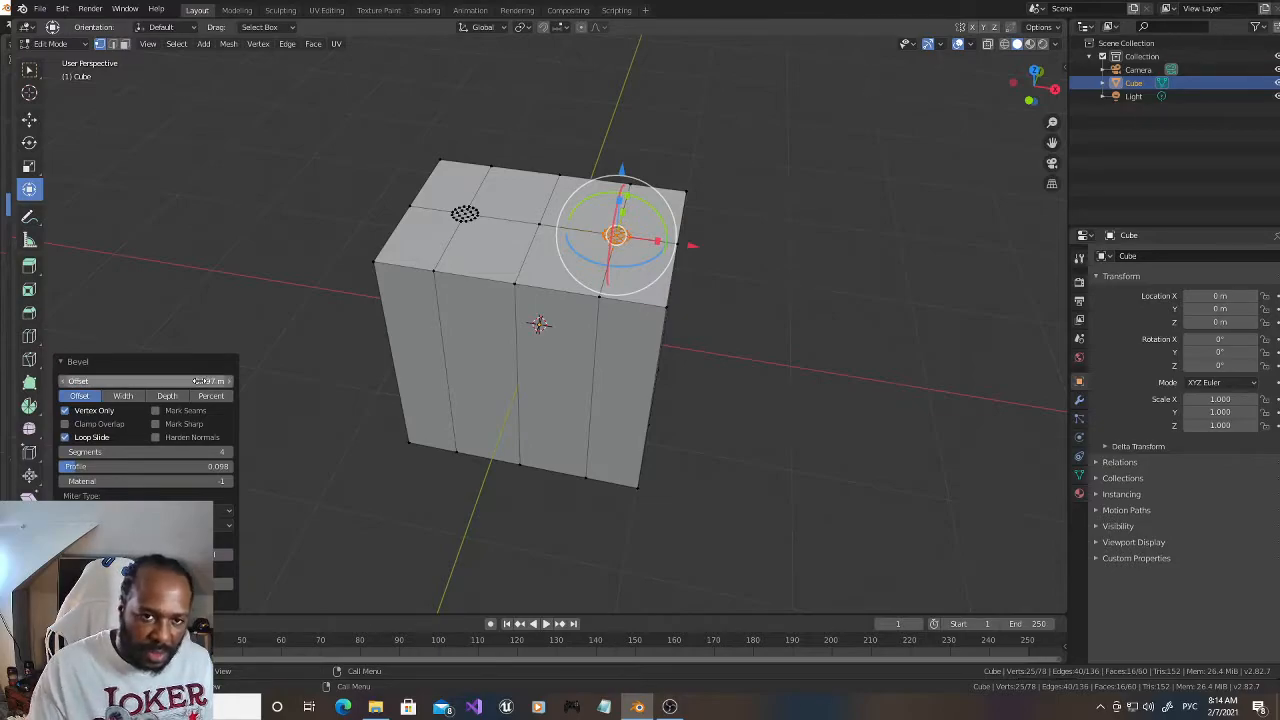
pyautogui.click(896, 301)
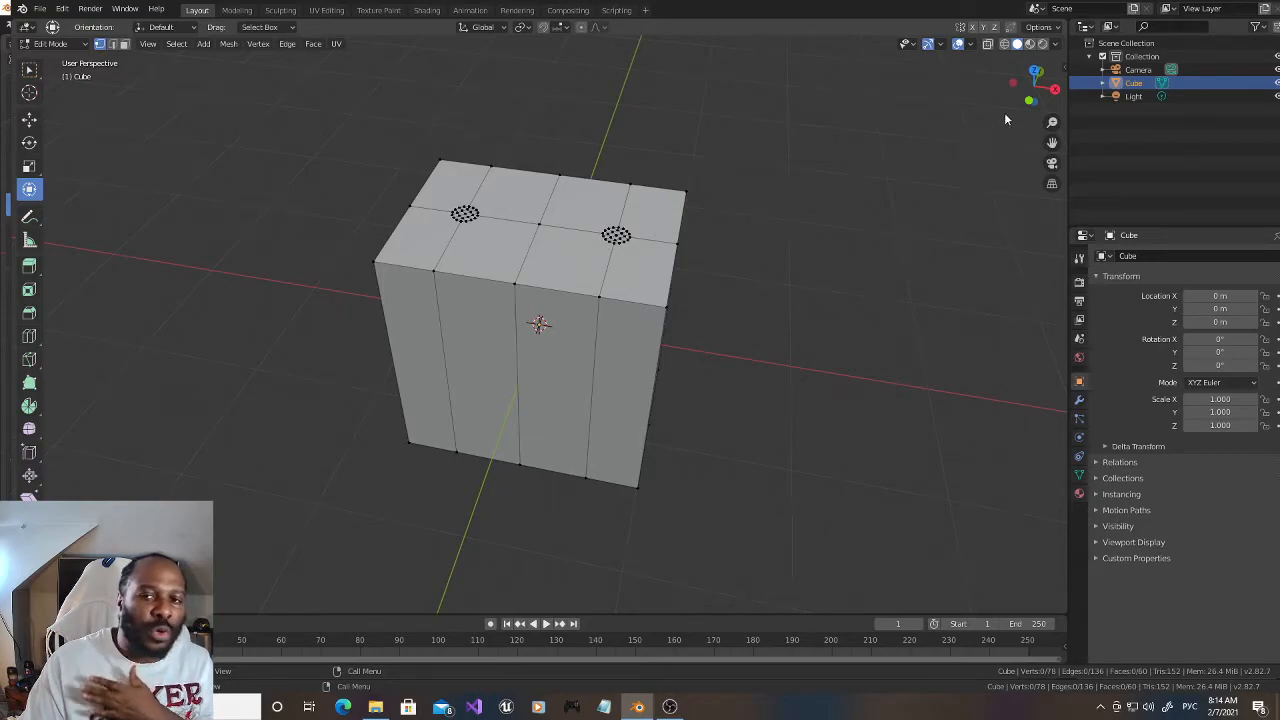
# Step: In the top orthographic view, circle-select the inner grid vertices of both circles, leaving their rim vertices unselected
pyautogui.moveTo(1030, 88)
pyautogui.mouseDown()
pyautogui.moveTo(1030, 135)
pyautogui.moveTo(1030, 90)
pyautogui.mouseUp()
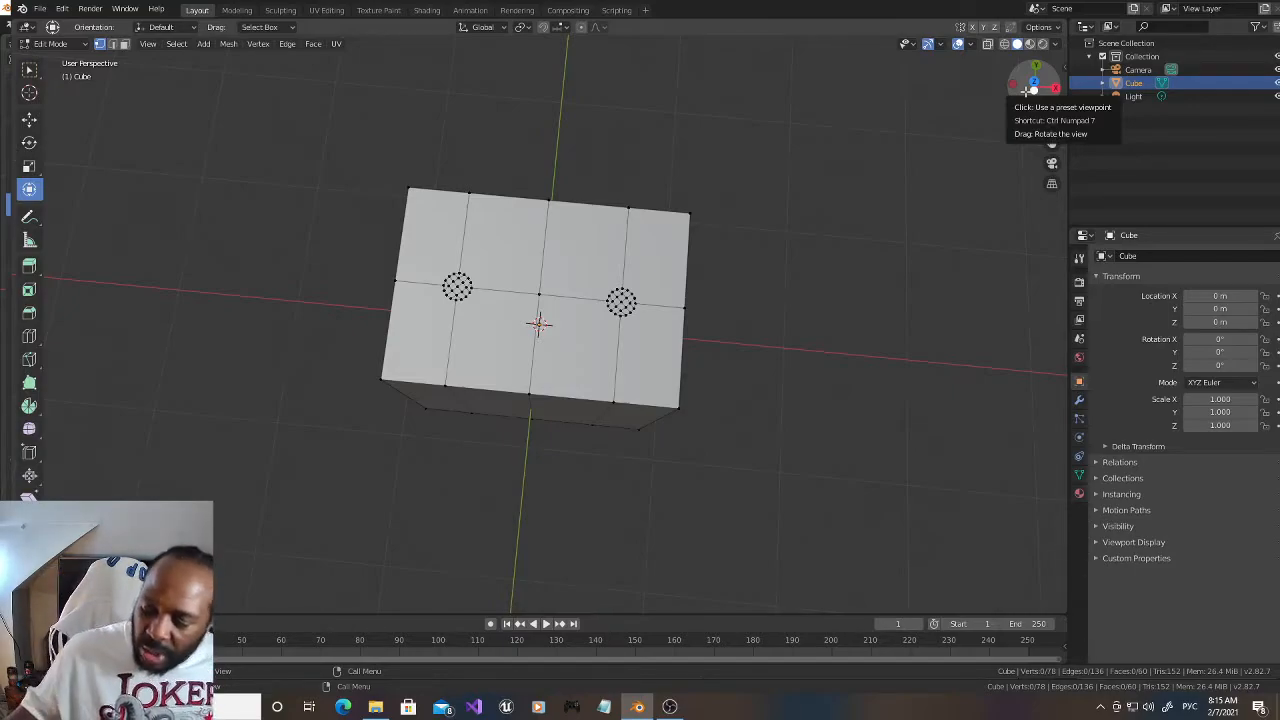
pyautogui.moveTo(1034, 84); pyautogui.dragTo(1034, 94)
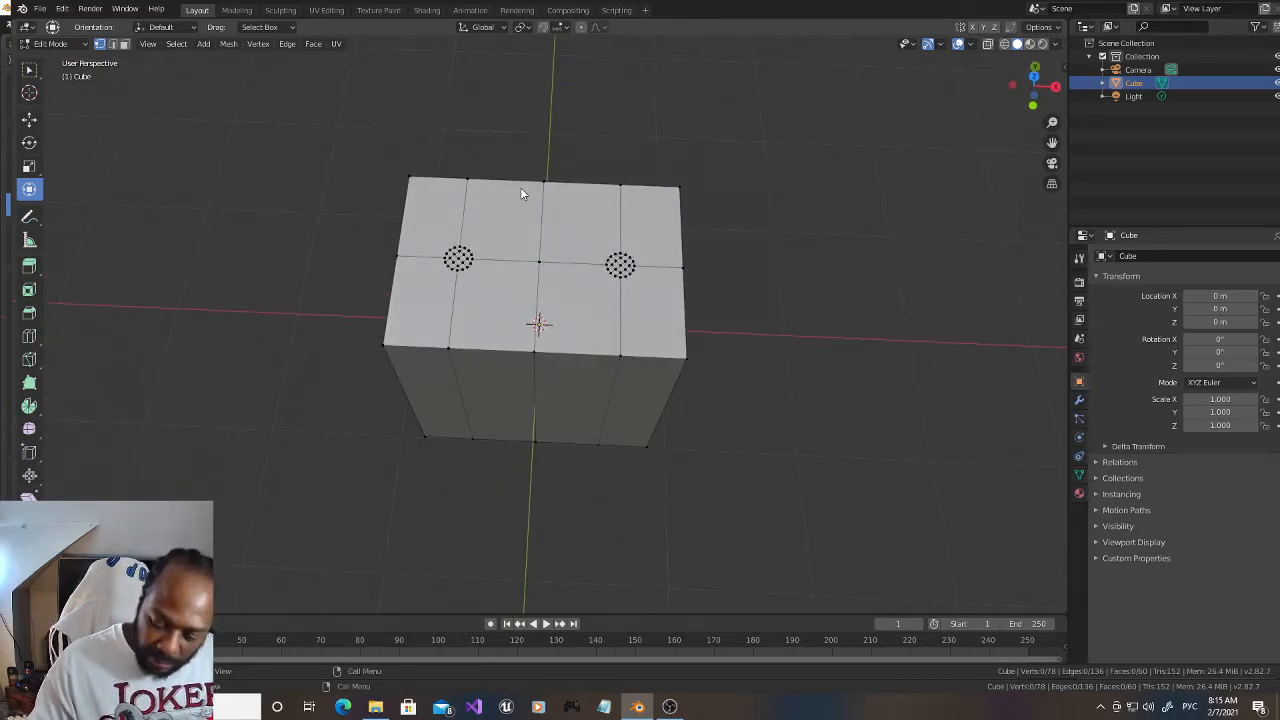
pyautogui.press('KP_1')
pyautogui.press('KP_7')
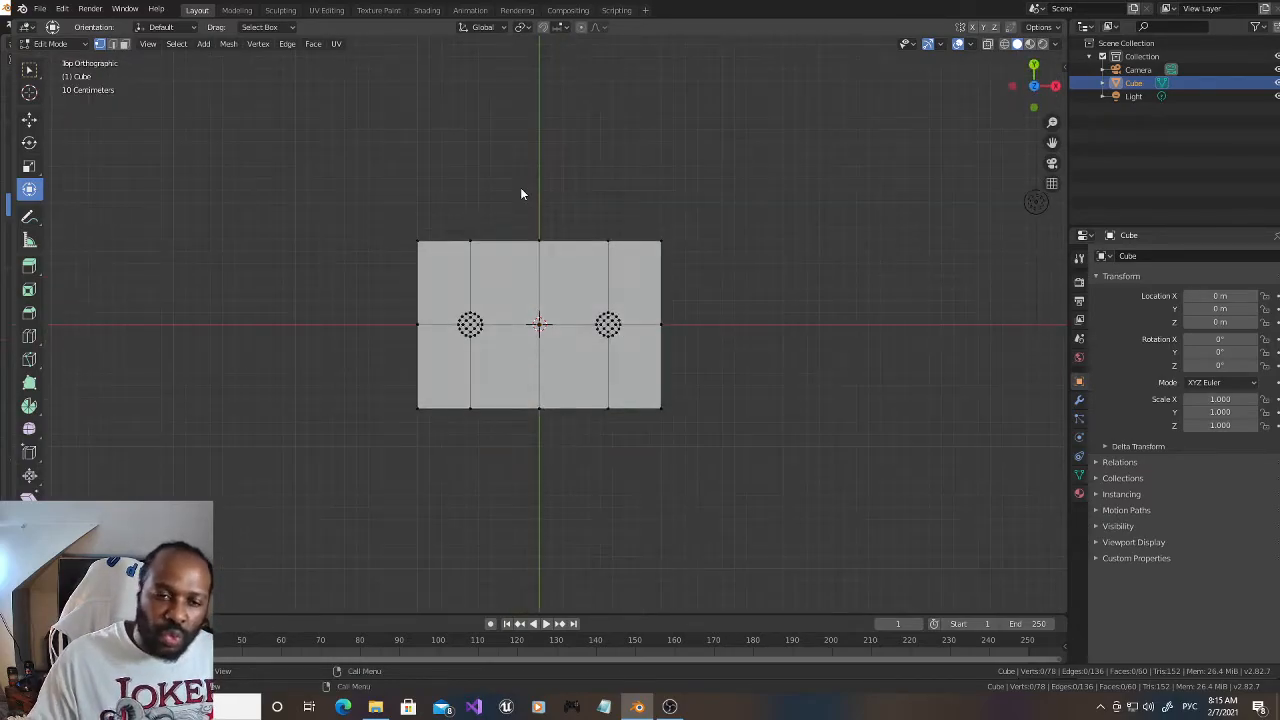
pyautogui.scroll(5, 480, 210)
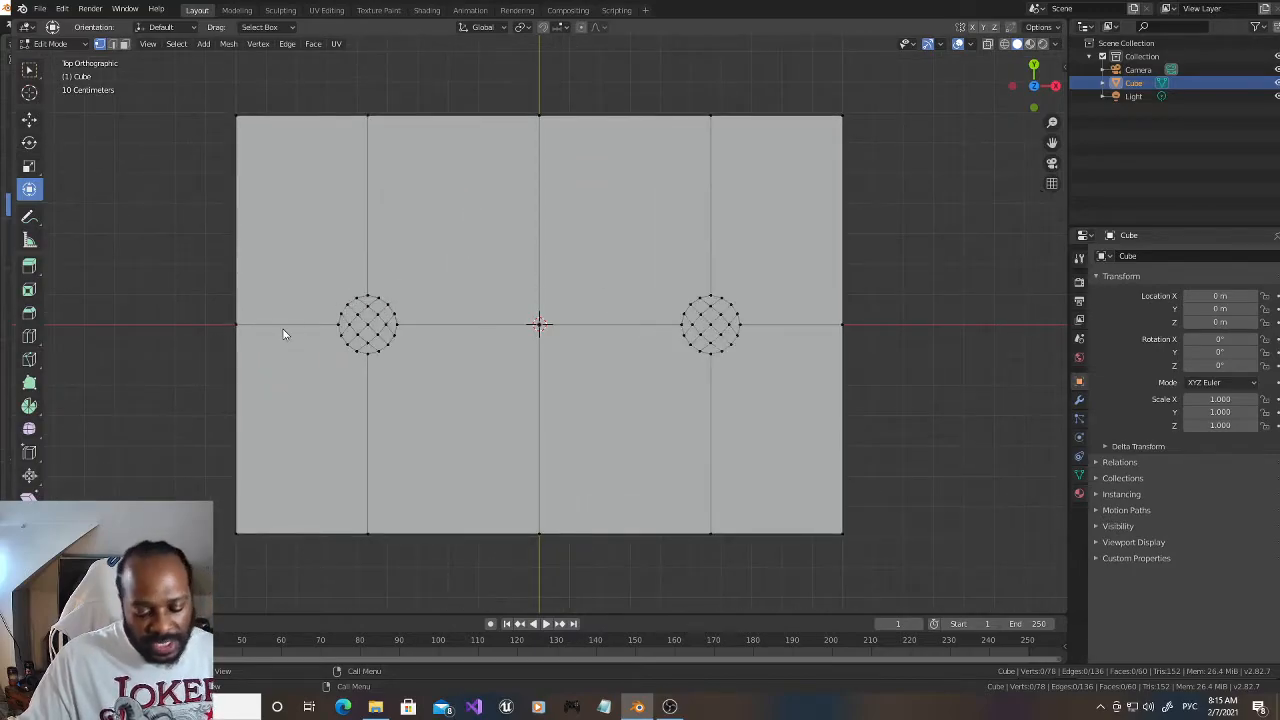
pyautogui.press('c')
pyautogui.click(369, 335)
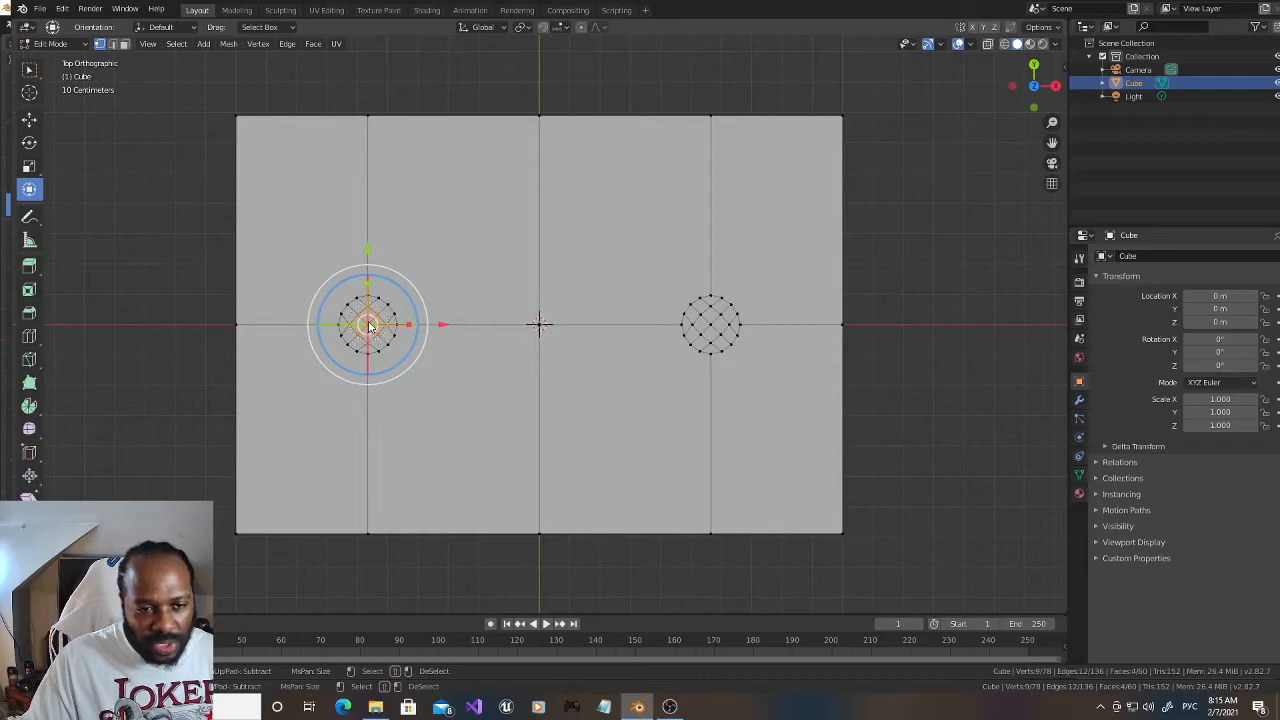
pyautogui.press('Escape')
pyautogui.press('c')
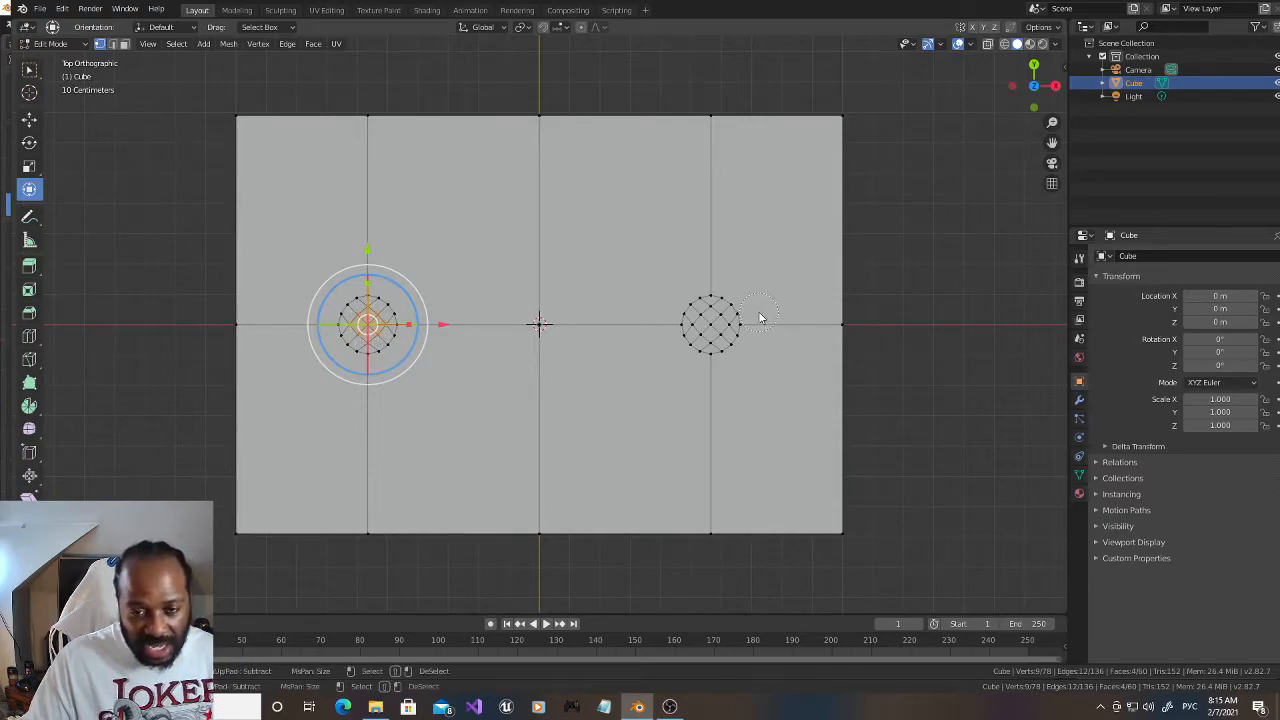
pyautogui.click(712, 328)
pyautogui.press('Escape')
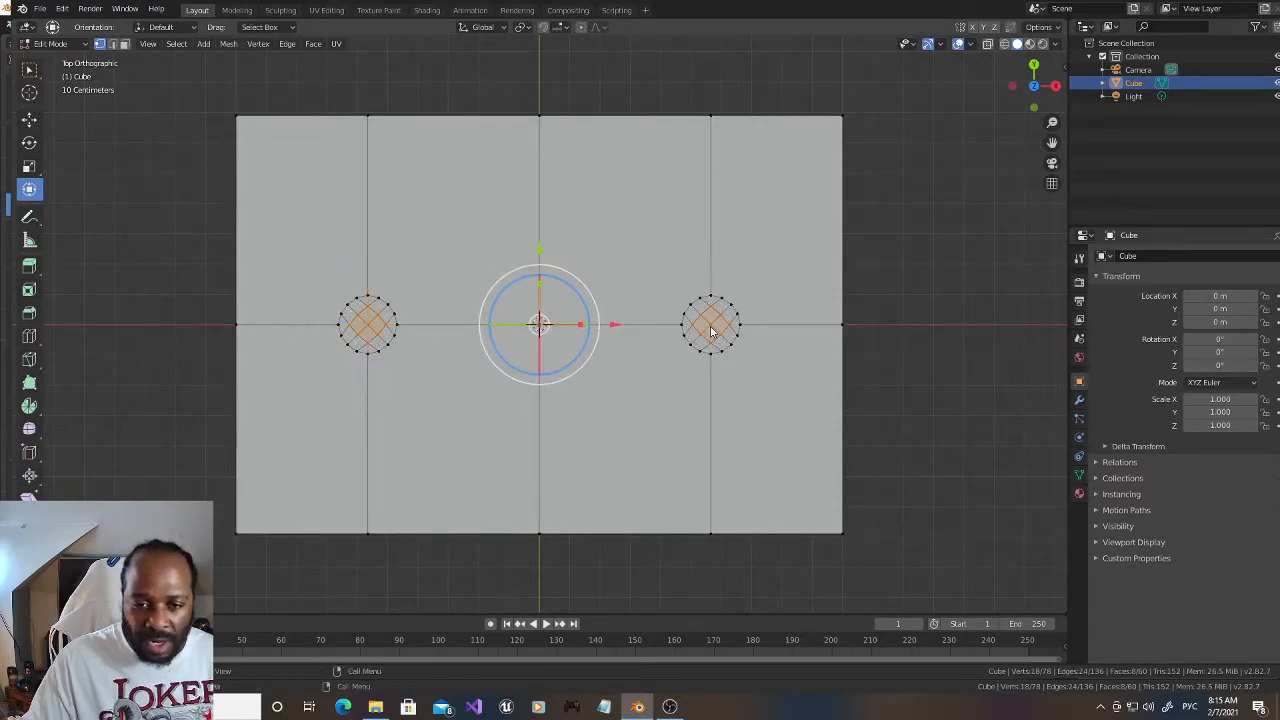
# Step: Delete the selected inner vertices of both circles to open two round holes in the block's top
pyautogui.moveTo(1035, 77)
pyautogui.mouseDown()
pyautogui.moveTo(1035, 66)
pyautogui.moveTo(1035, 82)
pyautogui.mouseUp()
pyautogui.scroll(-5, 826, 219)
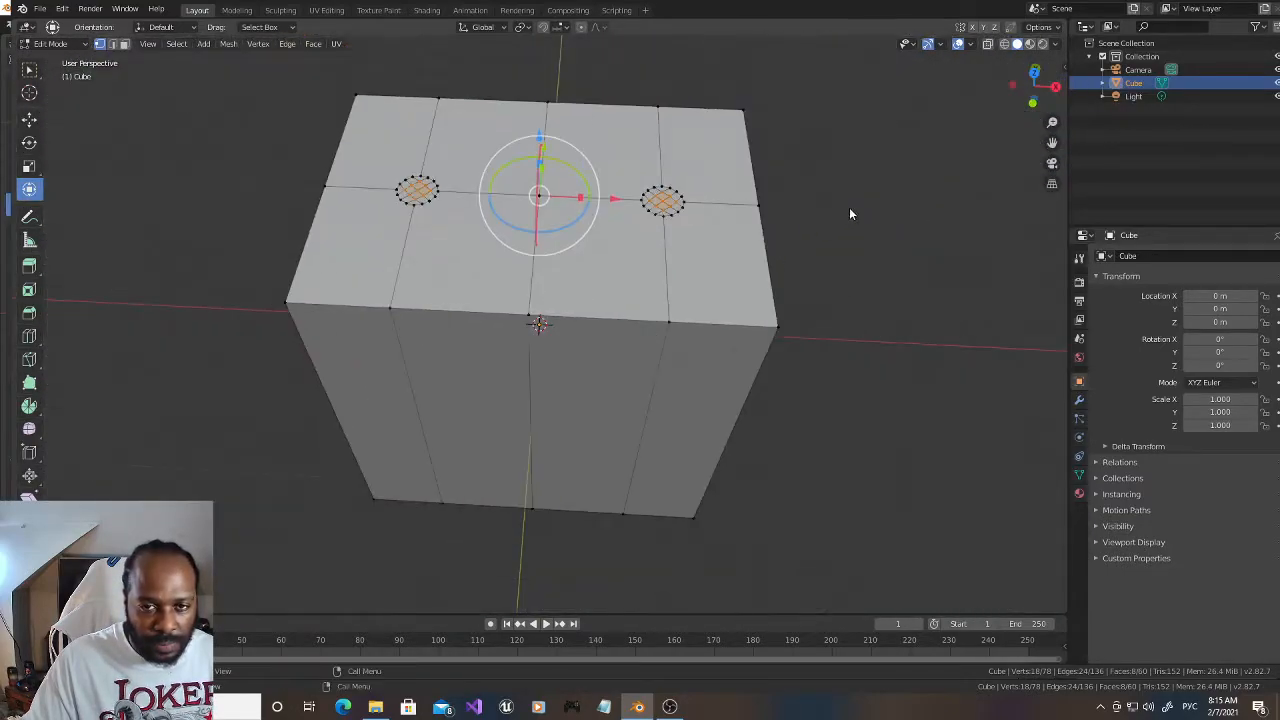
pyautogui.click(1004, 44)
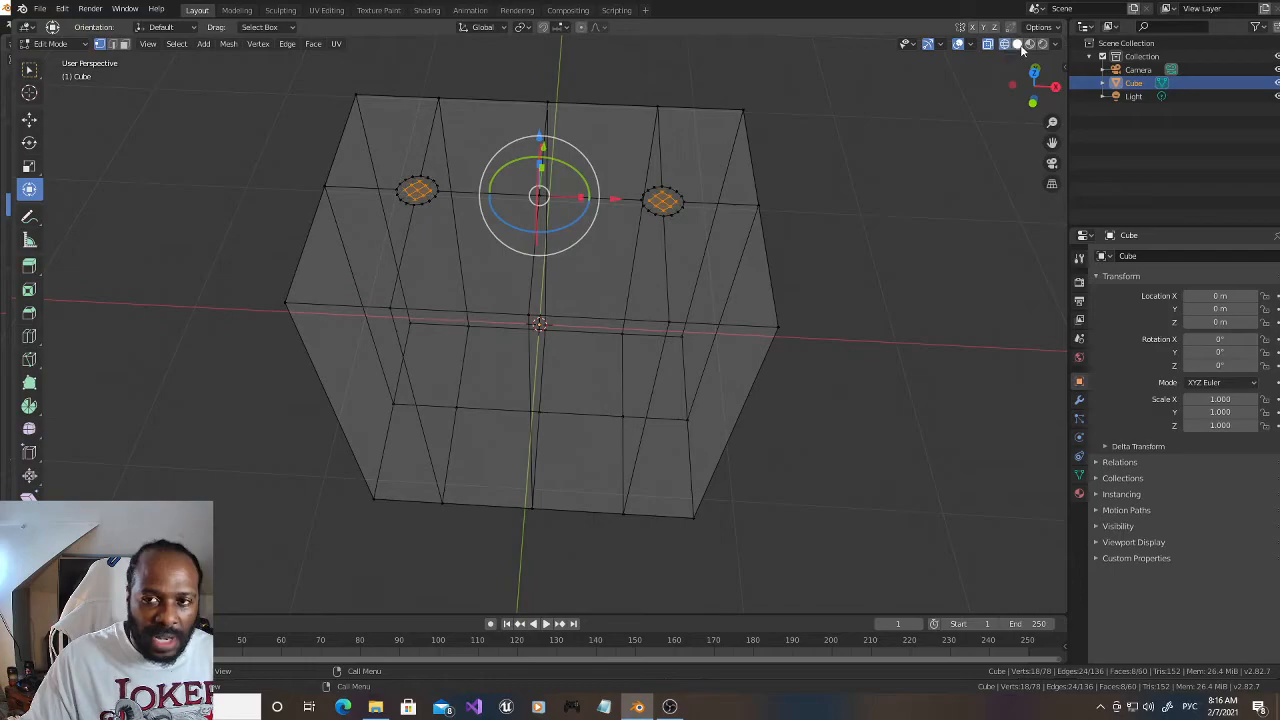
pyautogui.click(1004, 44)
pyautogui.moveTo(1035, 78); pyautogui.dragTo(1032, 66)
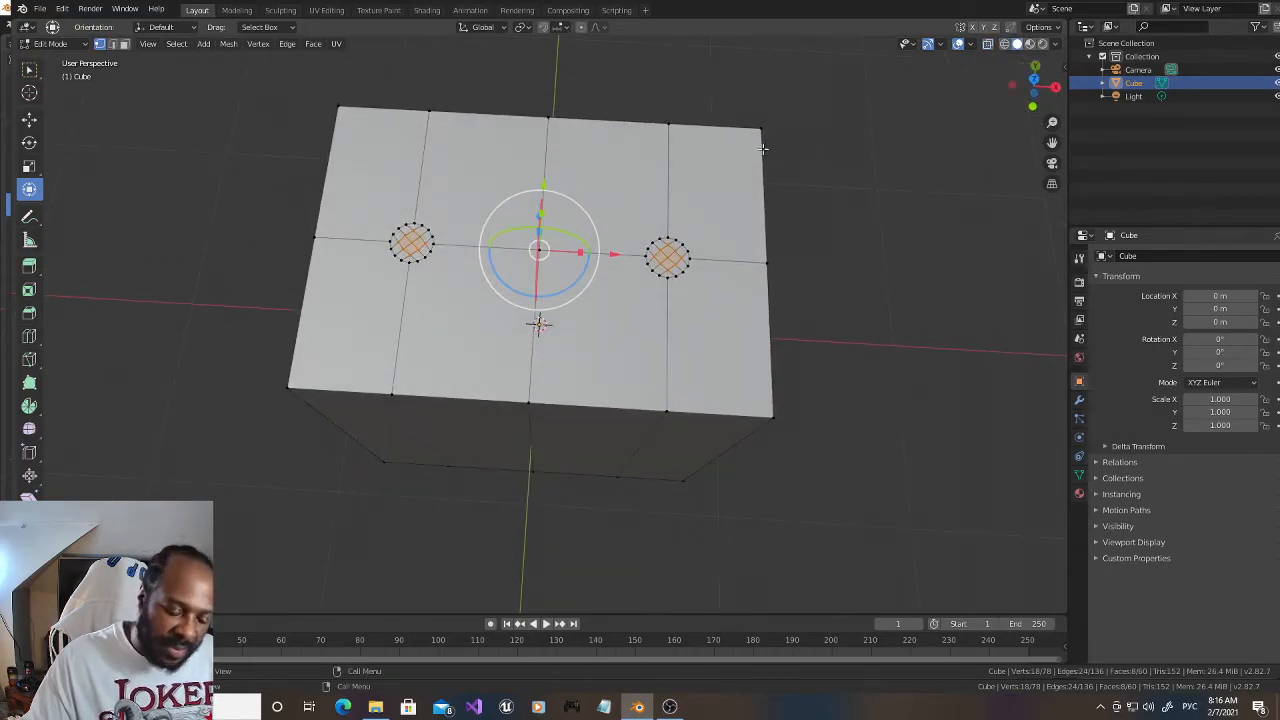
pyautogui.press('x')
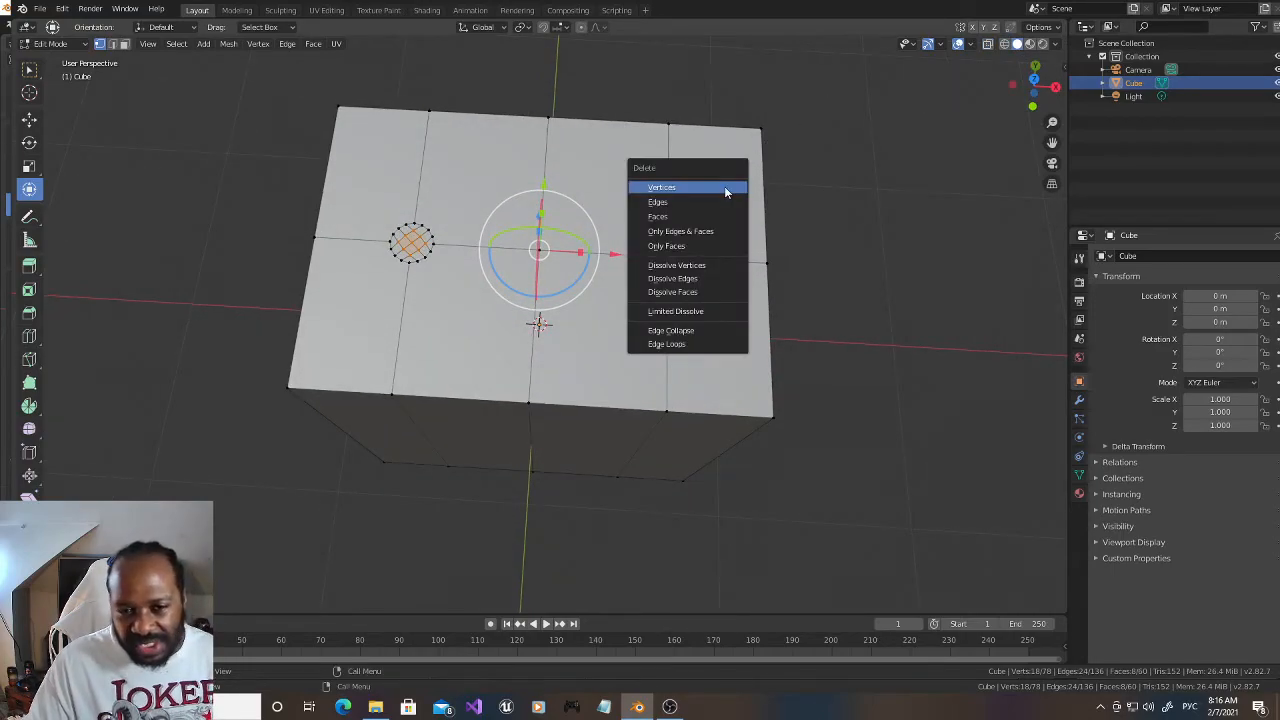
pyautogui.click(711, 188)
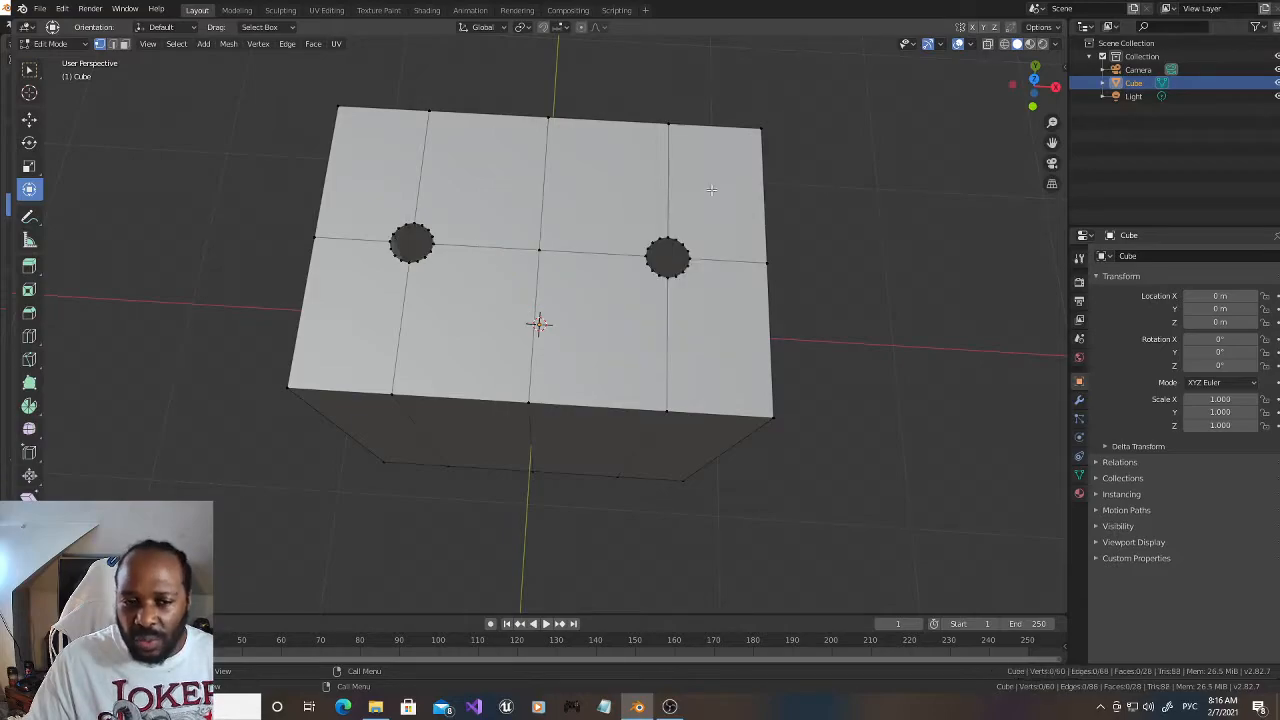
# Step: Select all rim vertices around the hole nearest the positive X end
pyautogui.keyDown('alt'); pyautogui.click(689, 266); pyautogui.keyUp('alt')
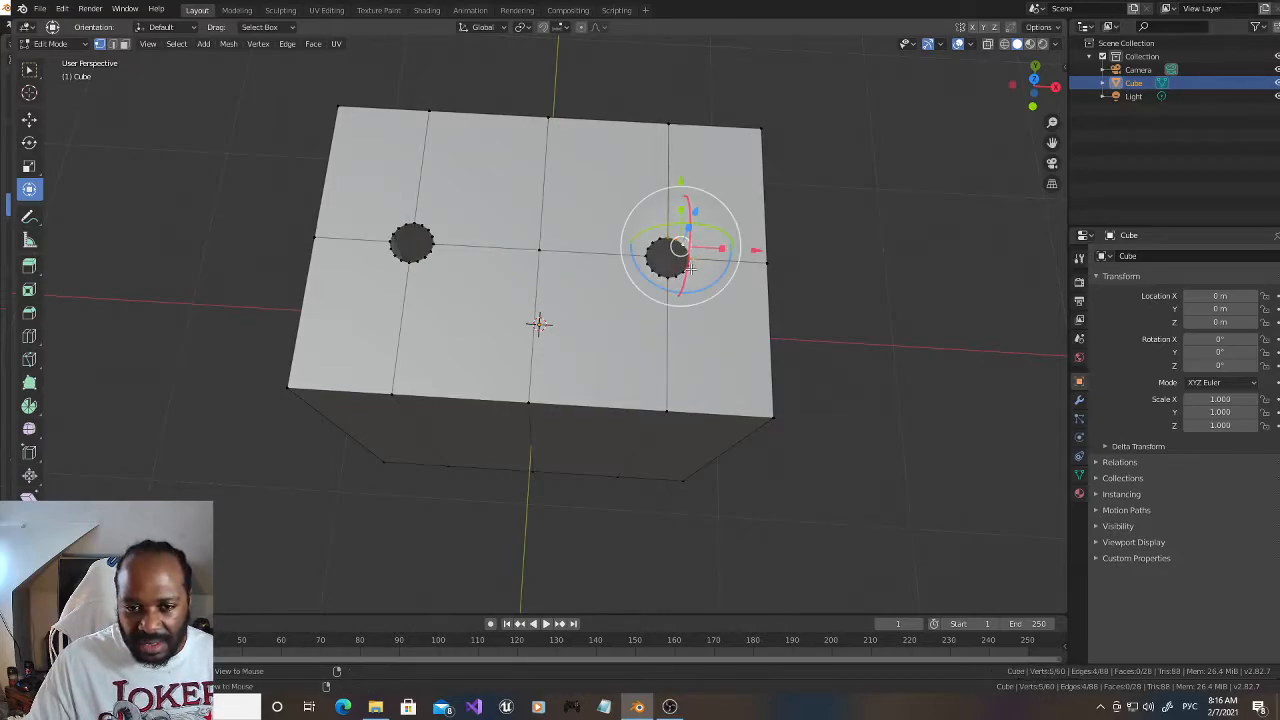
pyautogui.keyDown('alt'); pyautogui.keyDown('shift'); pyautogui.click(682, 274); pyautogui.keyUp('shift'); pyautogui.keyUp('alt')
pyautogui.keyDown('alt'); pyautogui.keyDown('shift'); pyautogui.click(656, 271); pyautogui.keyUp('shift'); pyautogui.keyUp('alt')
pyautogui.keyDown('alt'); pyautogui.keyDown('shift'); pyautogui.click(650, 245); pyautogui.keyUp('shift'); pyautogui.keyUp('alt')
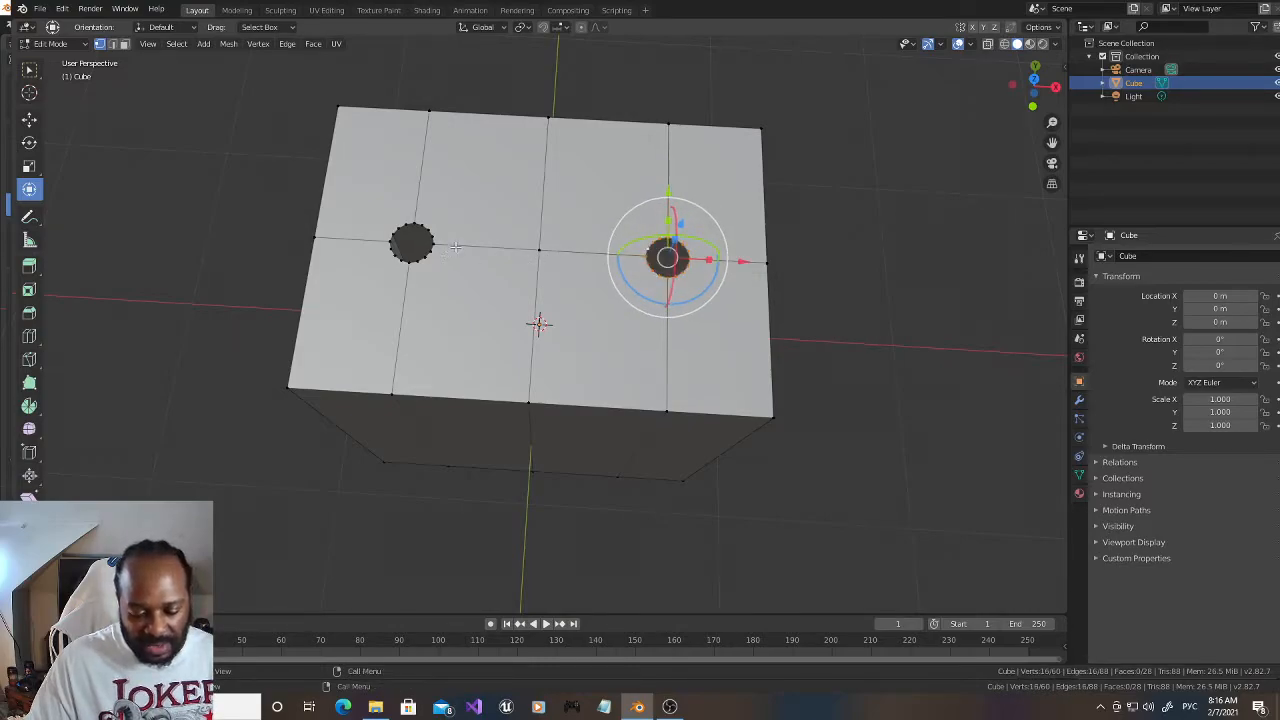
# Step: Fill the hole nearest the positive X end, fill the other hole from its rim vertices, and clear the selection
pyautogui.press('f')
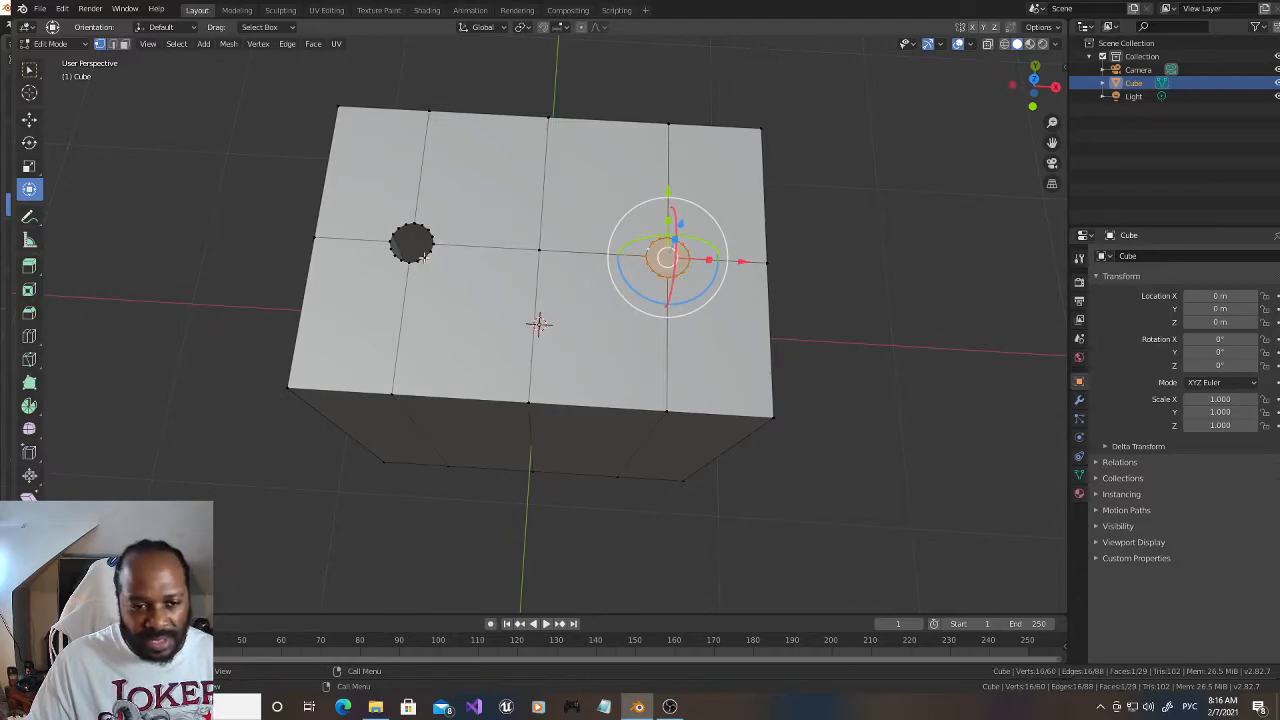
pyautogui.keyDown('alt'); pyautogui.click(426, 252); pyautogui.keyUp('alt')
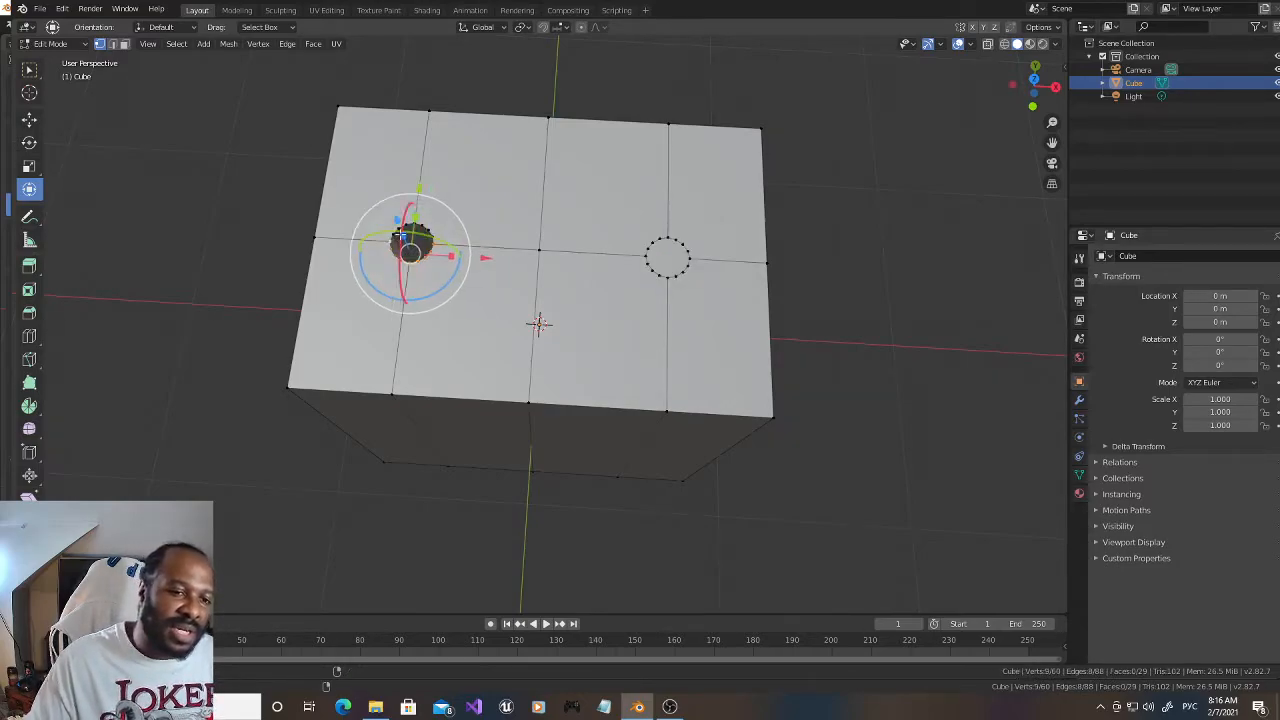
pyautogui.keyDown('alt'); pyautogui.keyDown('shift'); pyautogui.click(405, 228); pyautogui.keyUp('shift'); pyautogui.keyUp('alt')
pyautogui.keyDown('alt'); pyautogui.keyDown('shift'); pyautogui.click(456, 226); pyautogui.keyUp('shift'); pyautogui.keyUp('alt')
pyautogui.press('f')
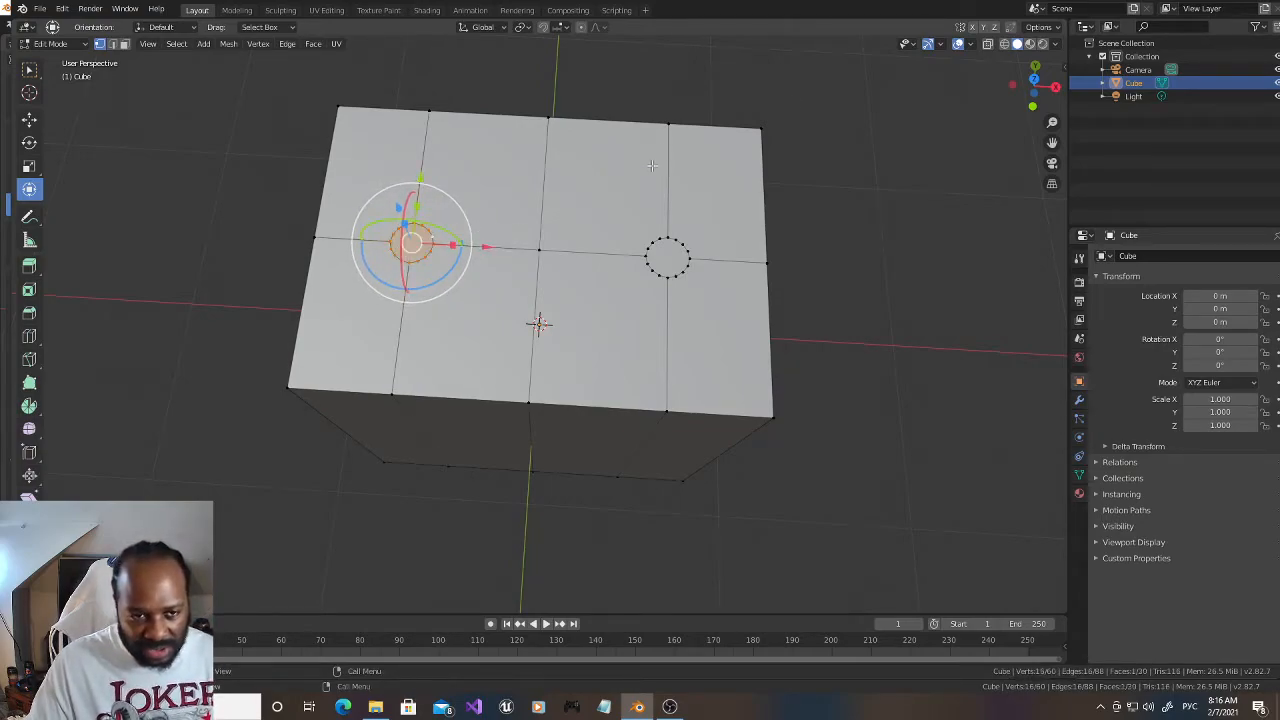
pyautogui.click(886, 154)
# Step: In face select mode, select both circular top faces and inset them by about 0.009 m
pyautogui.moveTo(1033, 88); pyautogui.dragTo(1033, 63)
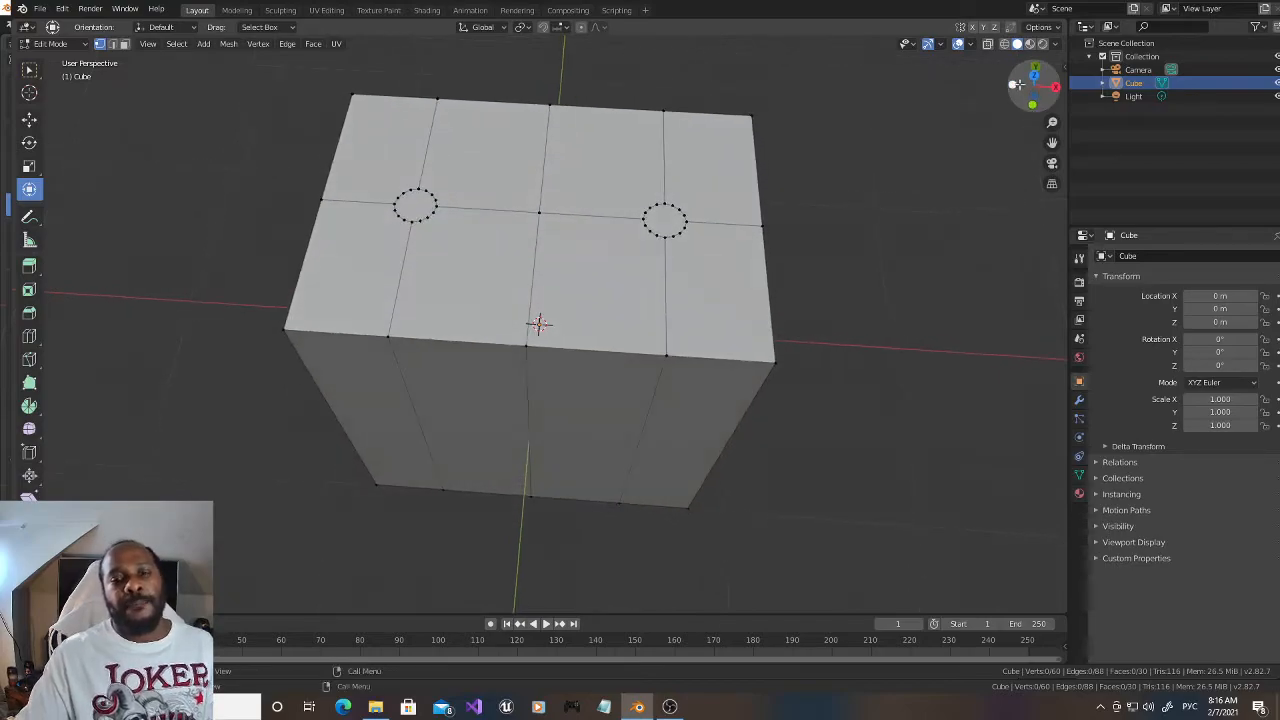
pyautogui.moveTo(1051, 142); pyautogui.dragTo(1059, 176)
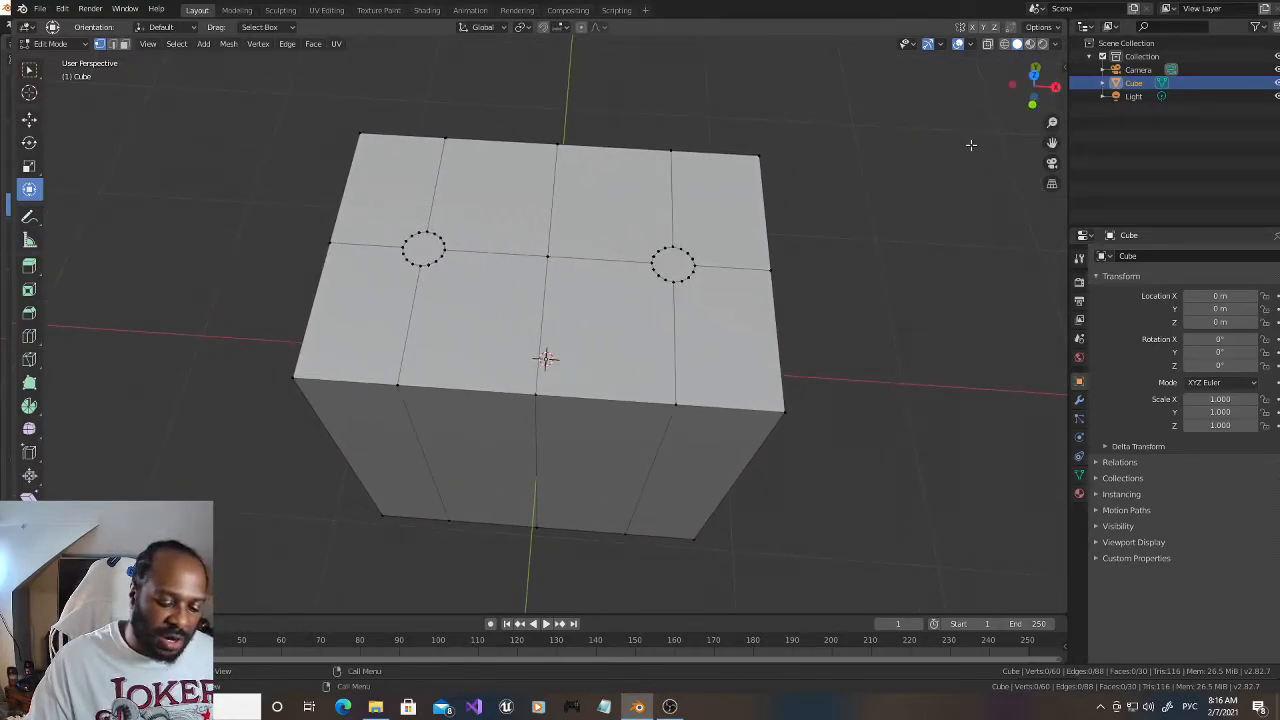
pyautogui.click(124, 44)
pyautogui.click(436, 254)
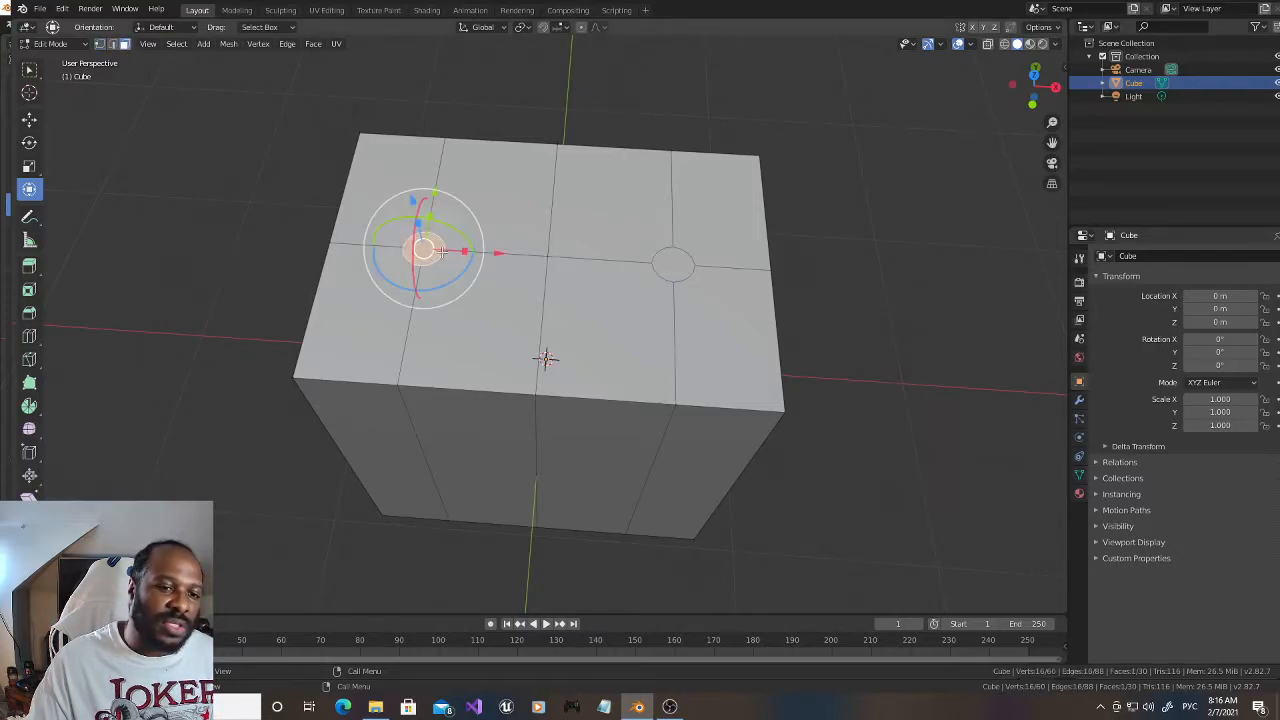
pyautogui.keyDown('shift'); pyautogui.click(672, 264); pyautogui.keyUp('shift')
pyautogui.press('i')
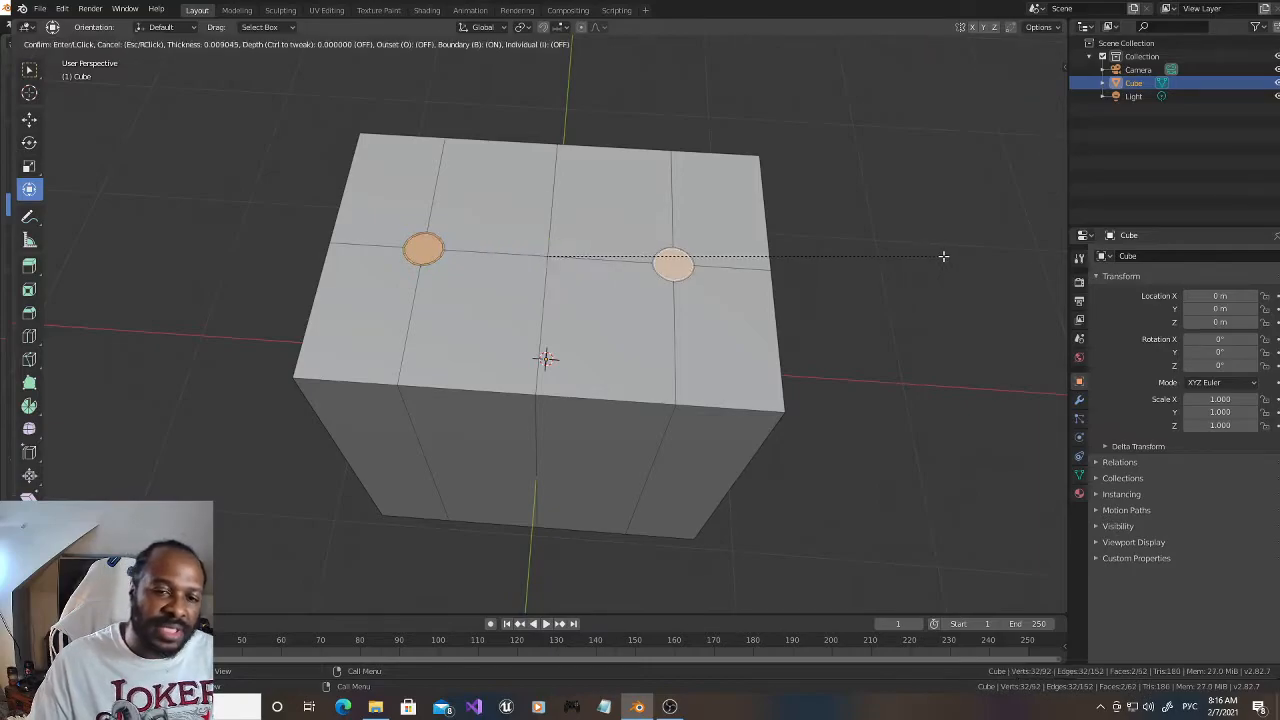
pyautogui.click(942, 256)
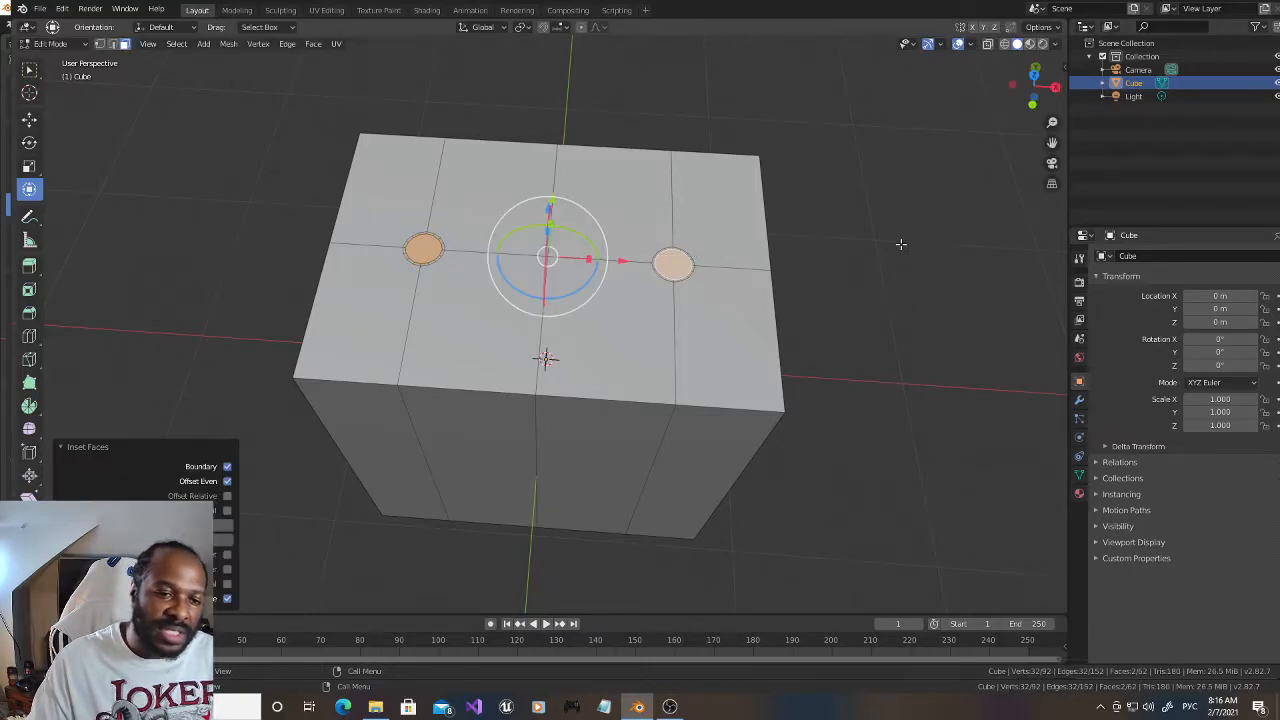
# Step: Inset both circular faces again by about 0.032 m and extrude them upward into two short round pegs
pyautogui.moveTo(1033, 86); pyautogui.dragTo(1035, 64)
pyautogui.moveTo(553, 127); pyautogui.dragTo(553, 126)
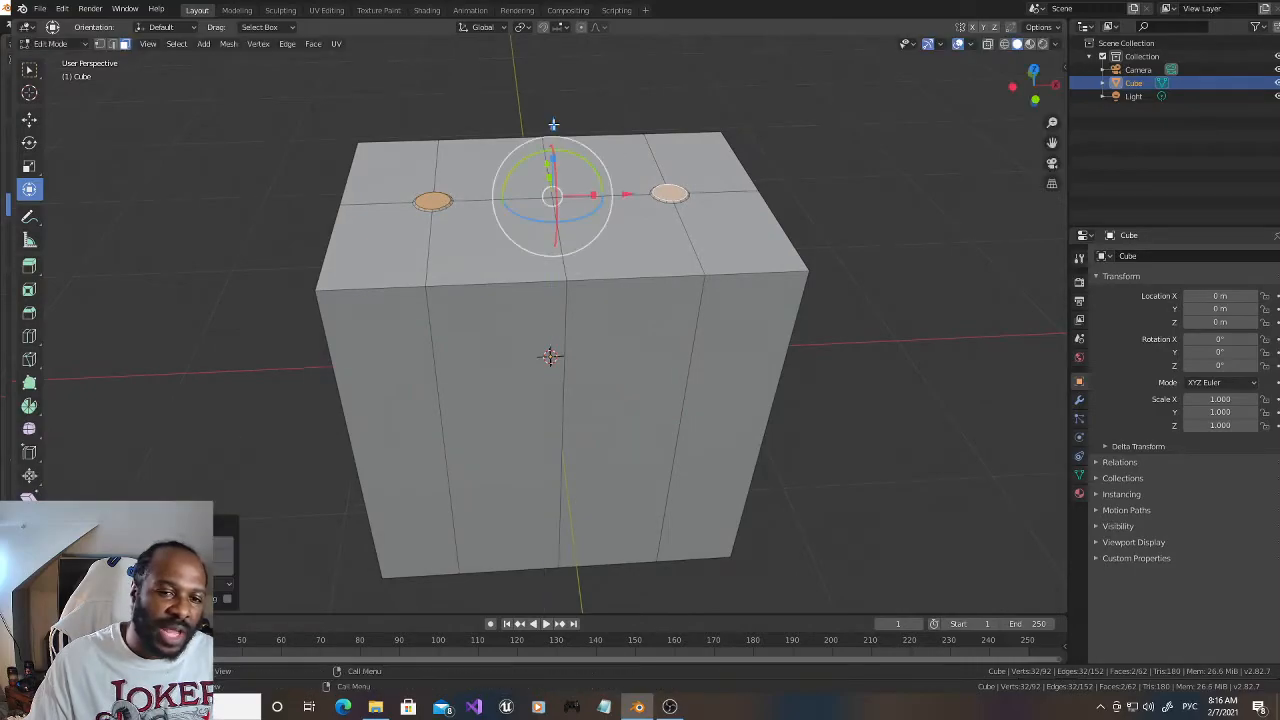
pyautogui.press('i')
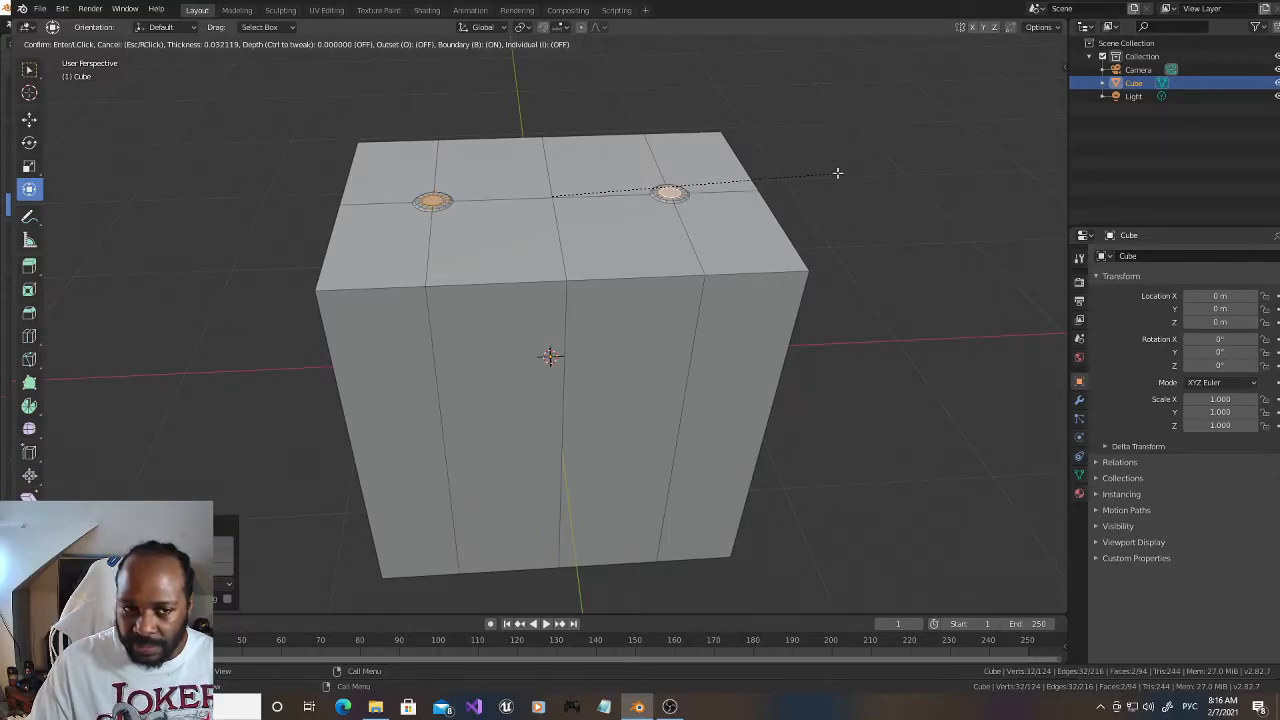
pyautogui.click(837, 173)
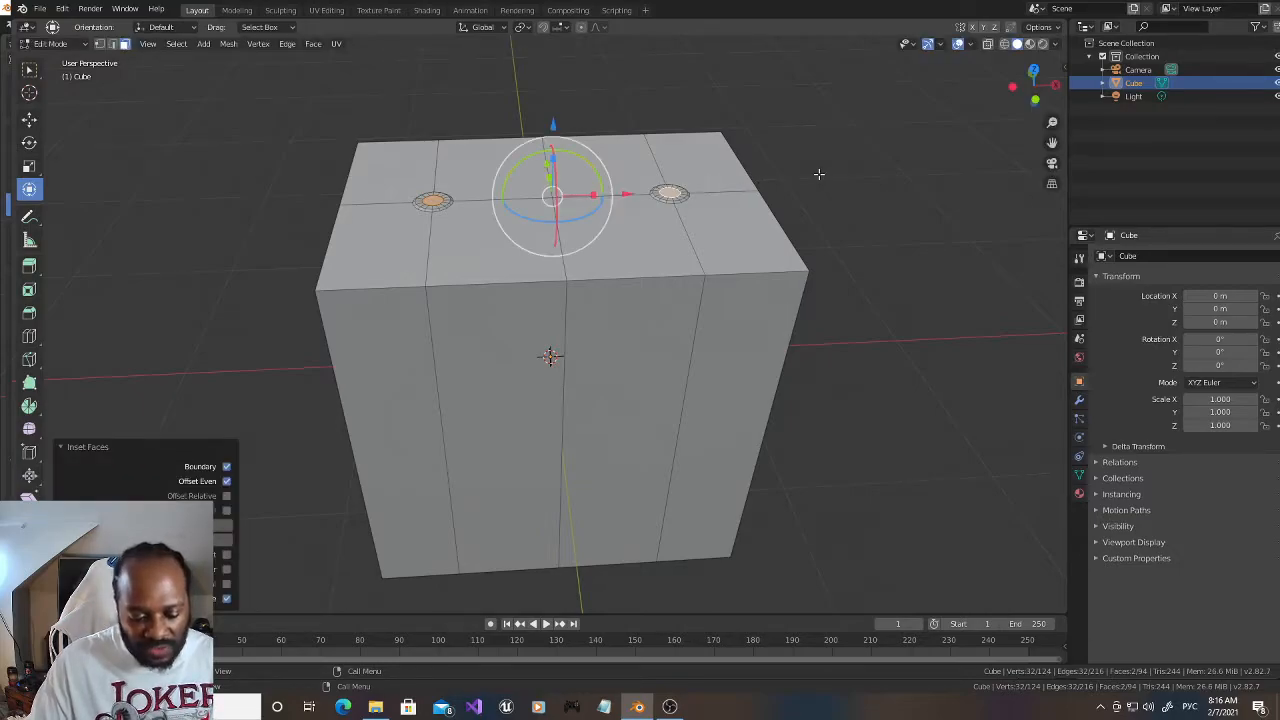
pyautogui.press('e')
pyautogui.click(819, 146)
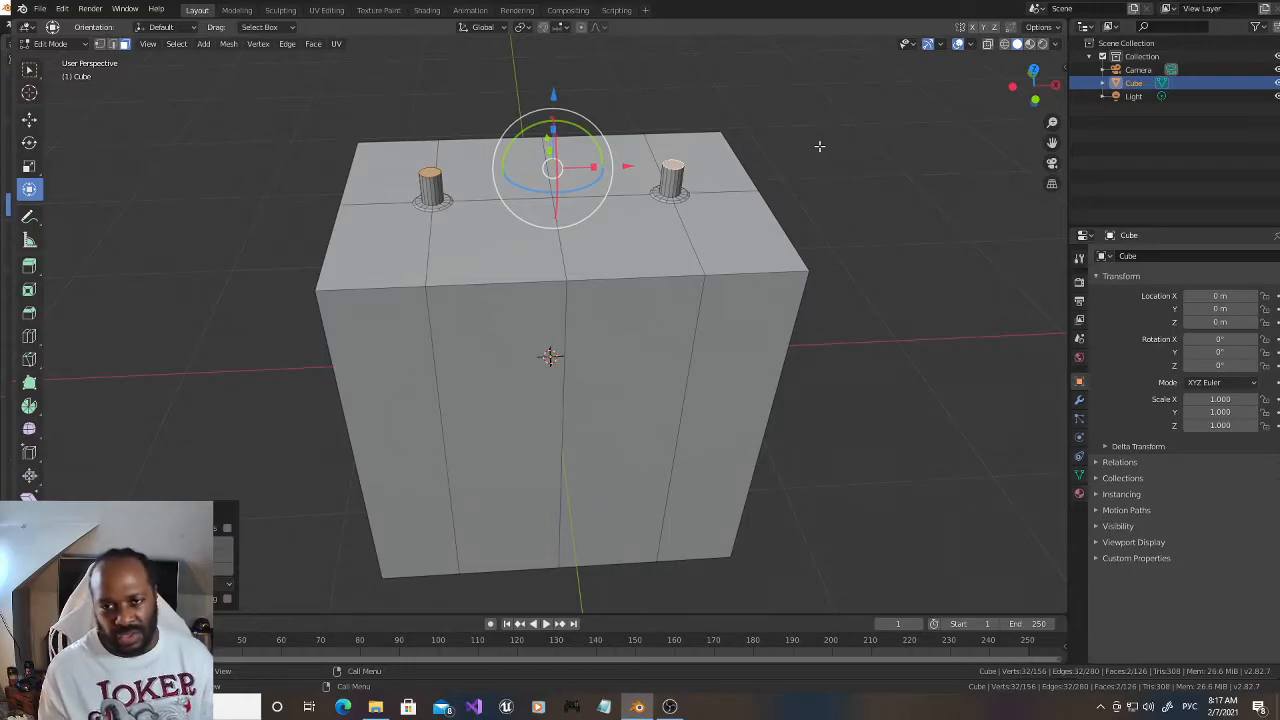
# Step: In vertex select mode, vertex-bevel the central vertex of the block's underside into a 4-segment circle with a 0.327 m offset, and clear the selection
pyautogui.moveTo(1027, 89); pyautogui.dragTo(1030, 100)
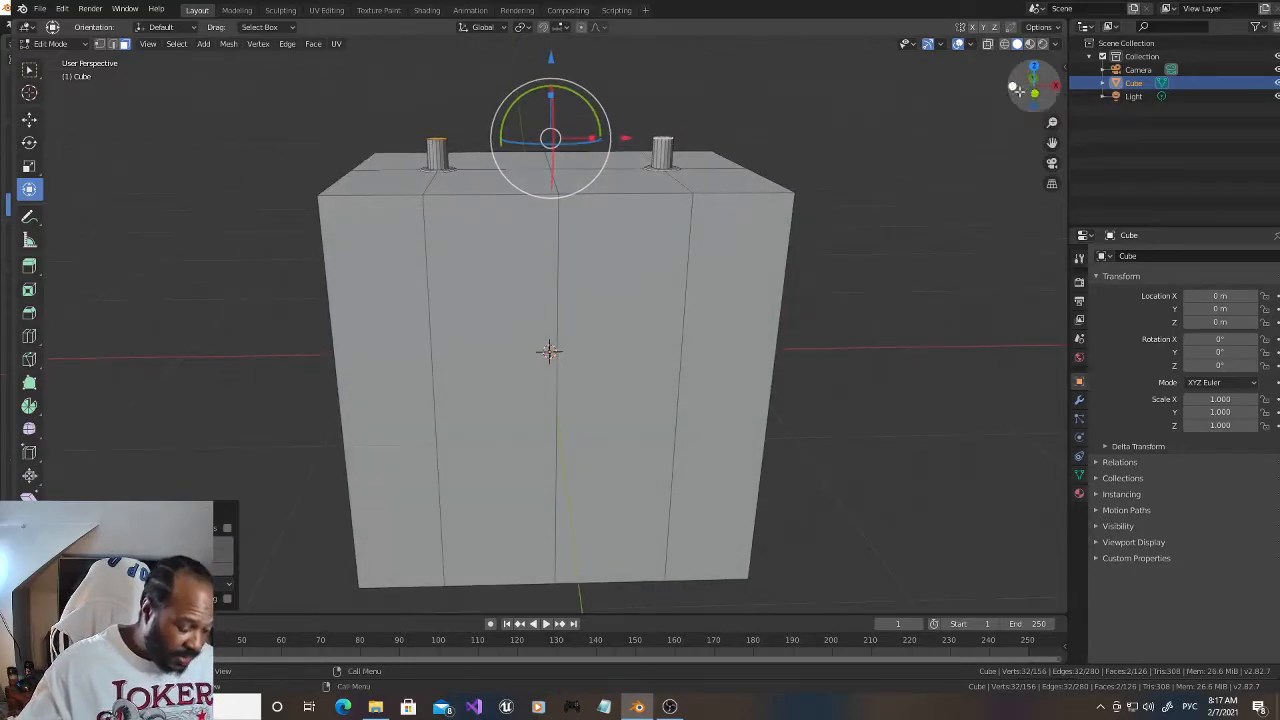
pyautogui.click(99, 43)
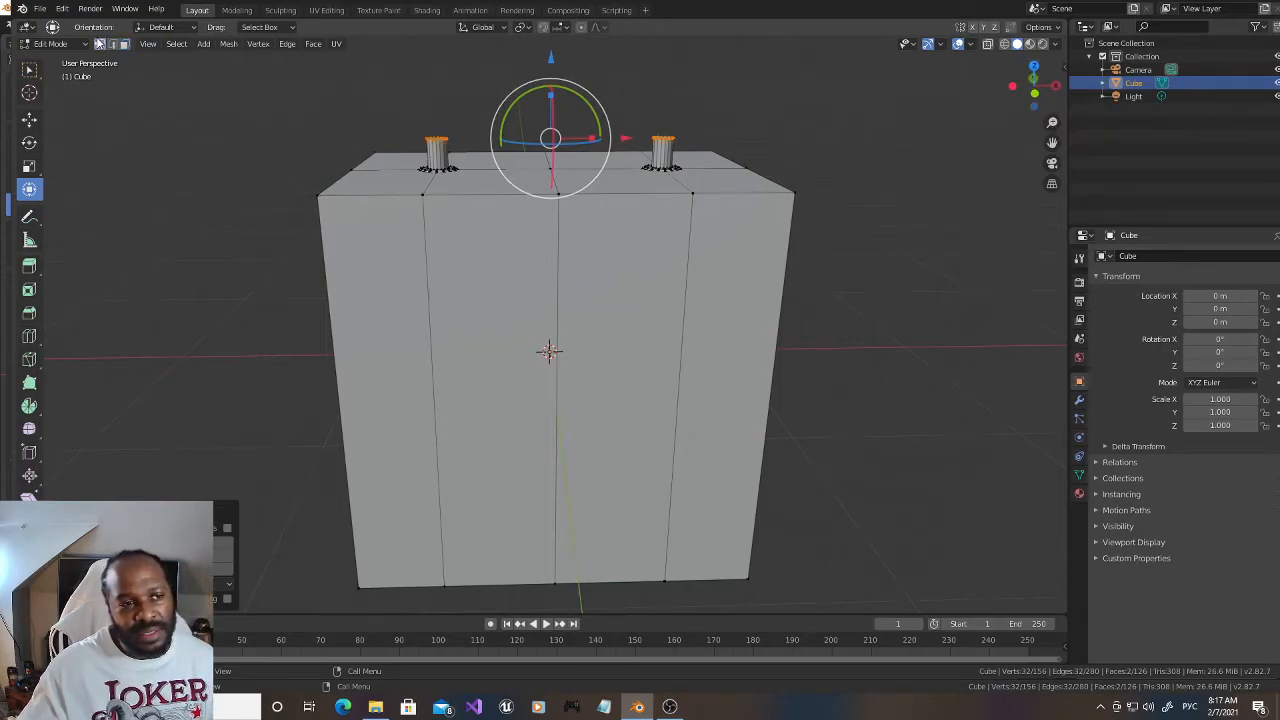
pyautogui.moveTo(1030, 92); pyautogui.dragTo(1036, 100)
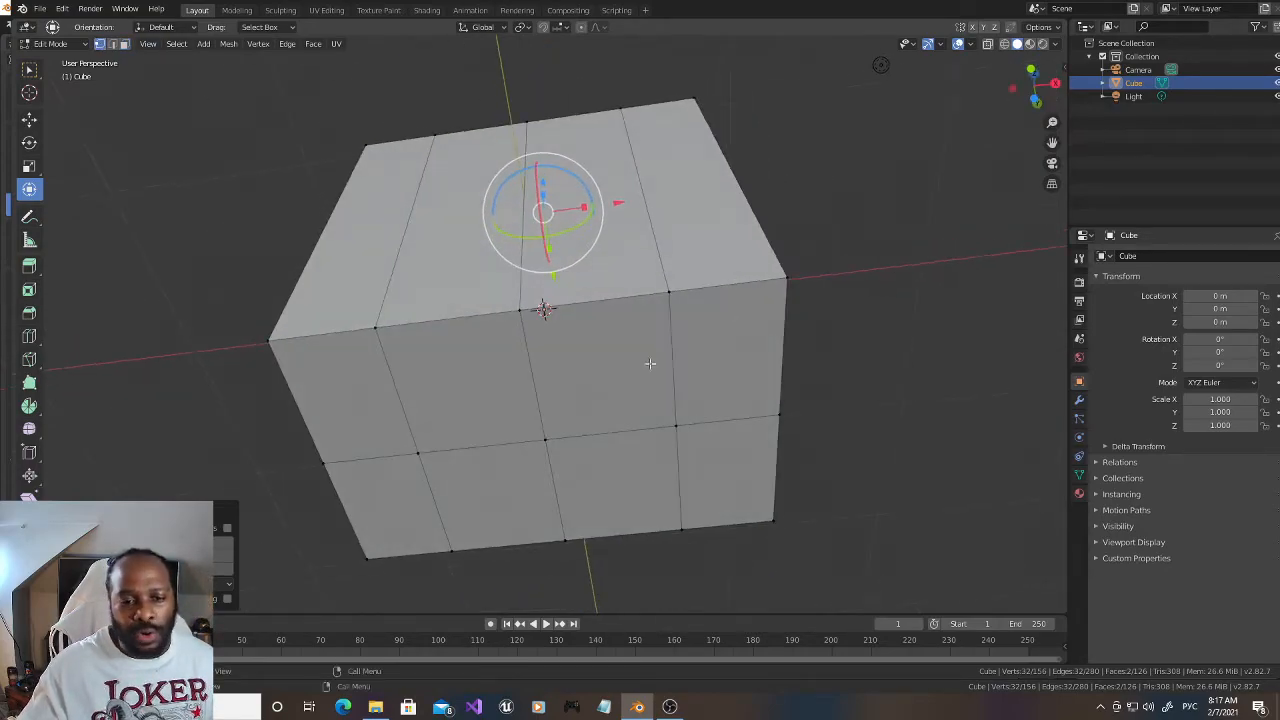
pyautogui.click(565, 447)
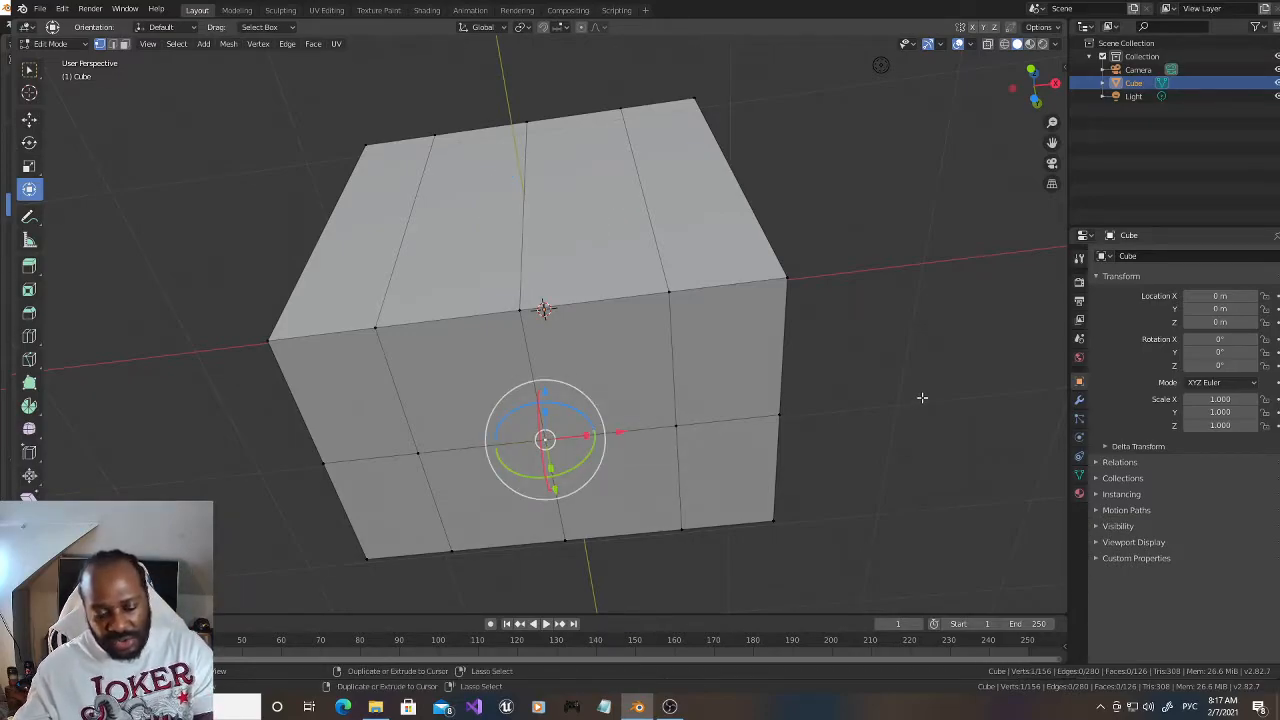
pyautogui.hotkey('ctrl', 'shift', 'b')
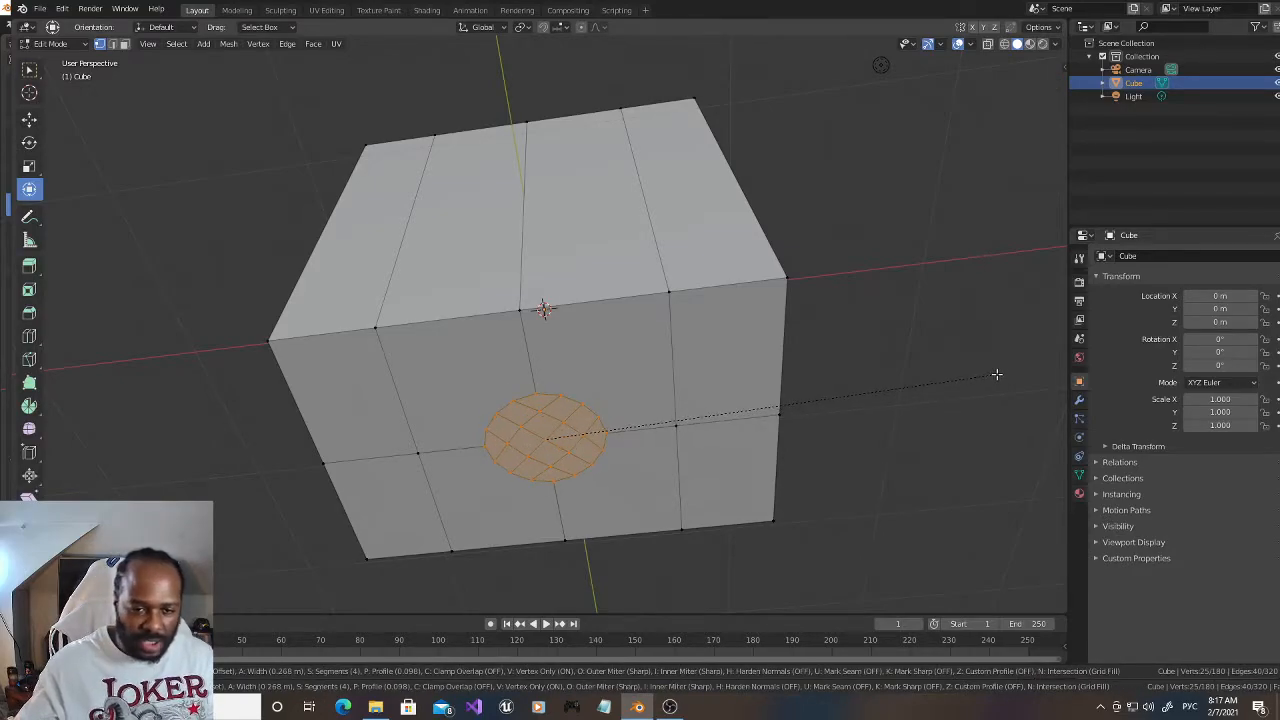
pyautogui.click(1009, 371)
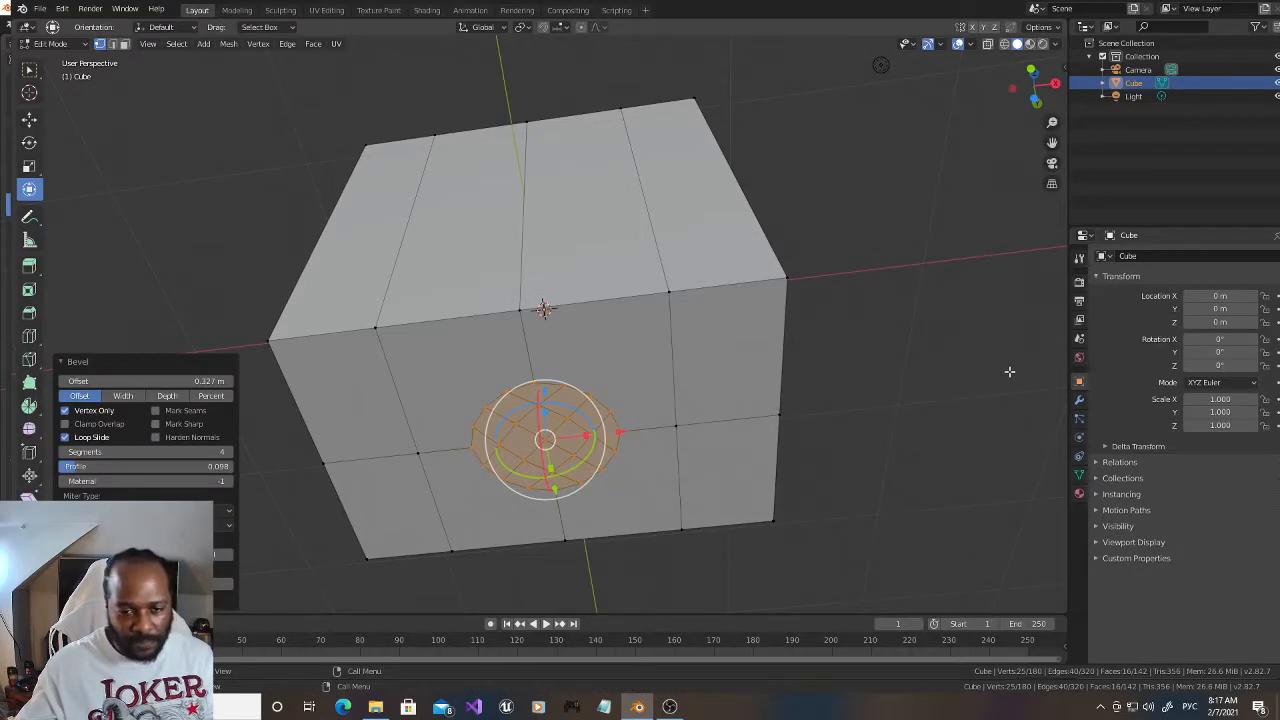
pyautogui.click(996, 304)
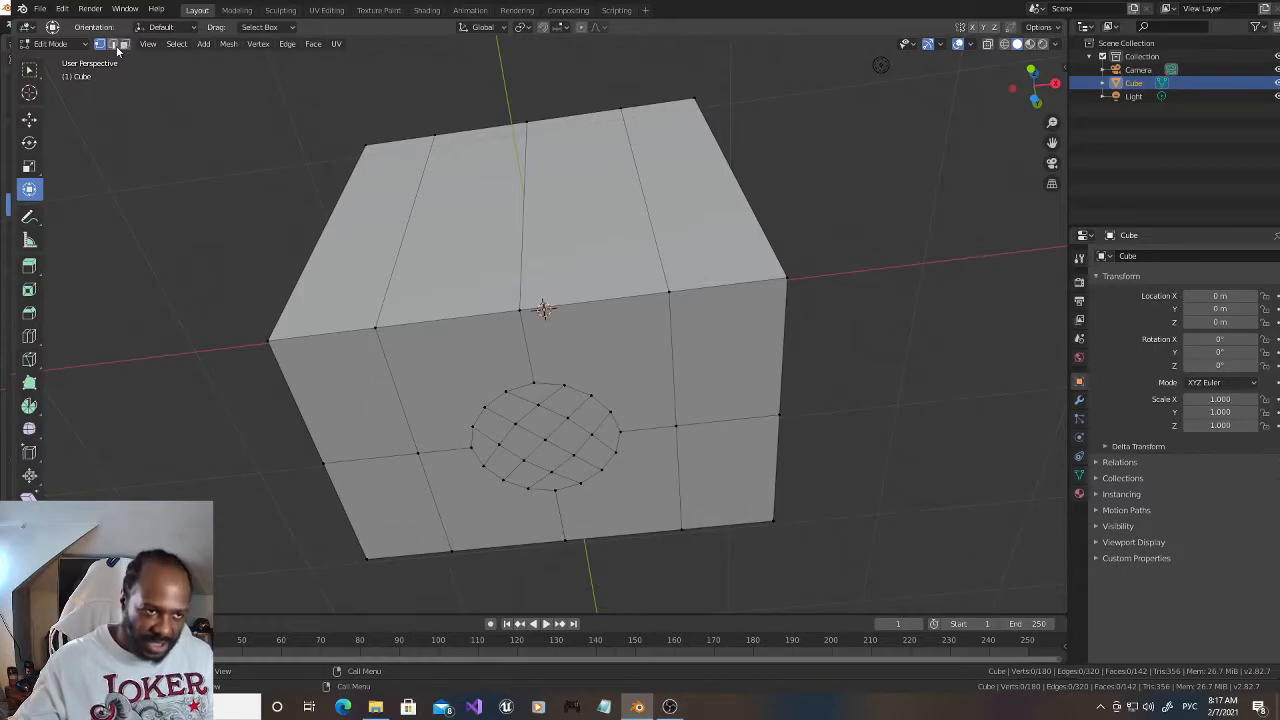
# Step: Circle-select the inner grid vertices of the underside circle and delete them to open a round hole
pyautogui.press('c')
pyautogui.moveTo(567, 416)
pyautogui.mouseDown()
pyautogui.moveTo(516, 432)
pyautogui.moveTo(564, 451)
pyautogui.moveTo(583, 431)
pyautogui.mouseUp()
pyautogui.press('Escape')
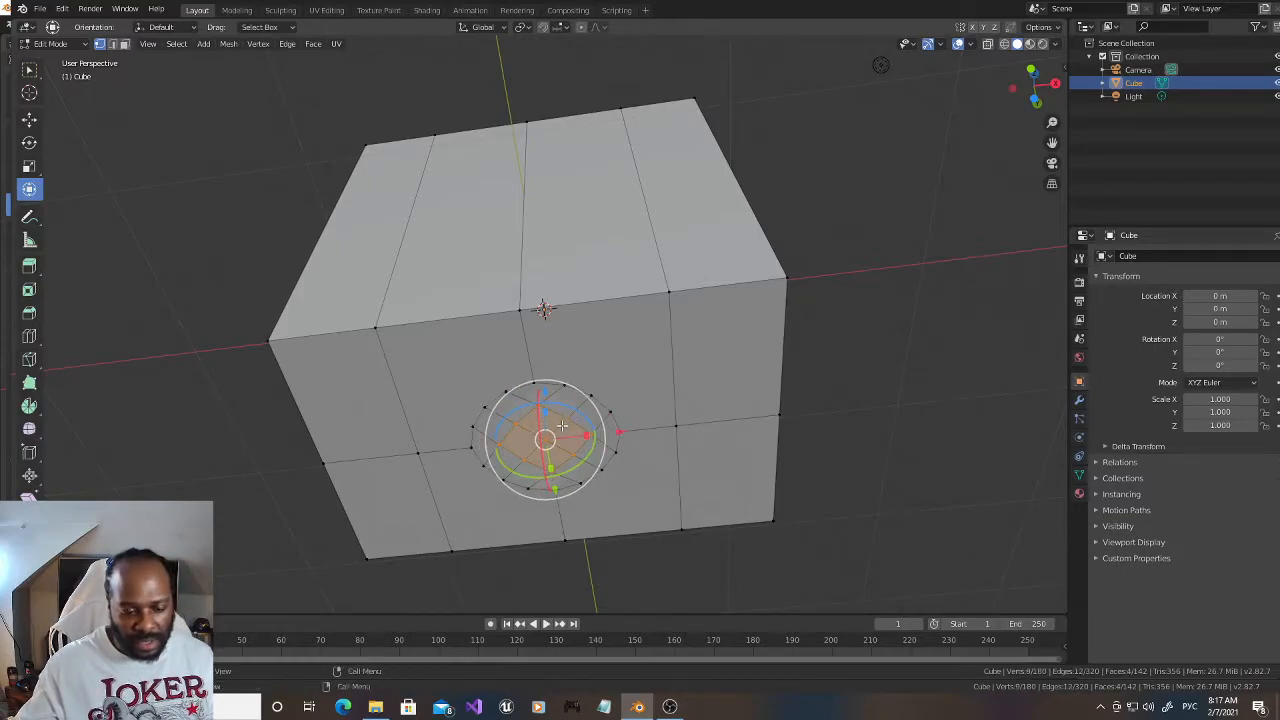
pyautogui.press('x')
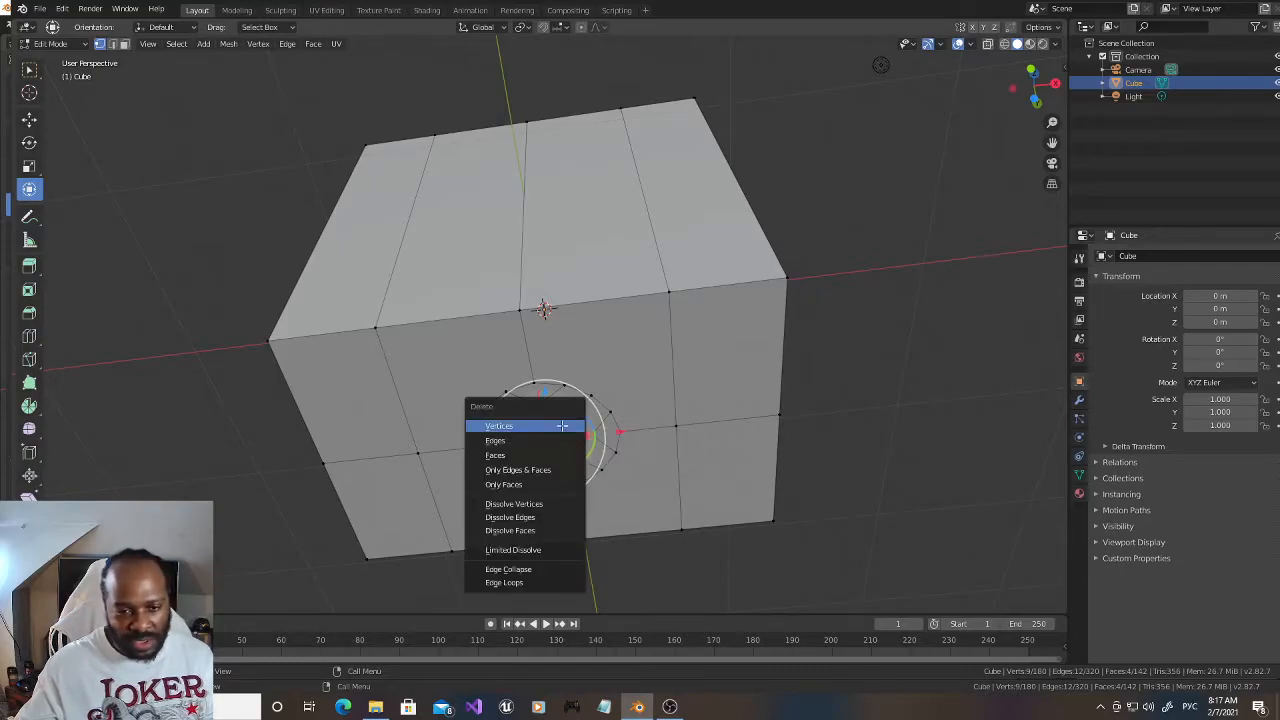
pyautogui.click(562, 425)
# Step: Select all rim vertices of the underside hole and fill it with a single face
pyautogui.keyDown('alt'); pyautogui.click(548, 384); pyautogui.keyUp('alt')
pyautogui.keyDown('alt'); pyautogui.keyDown('shift'); pyautogui.click(502, 395); pyautogui.keyUp('shift'); pyautogui.keyUp('alt')
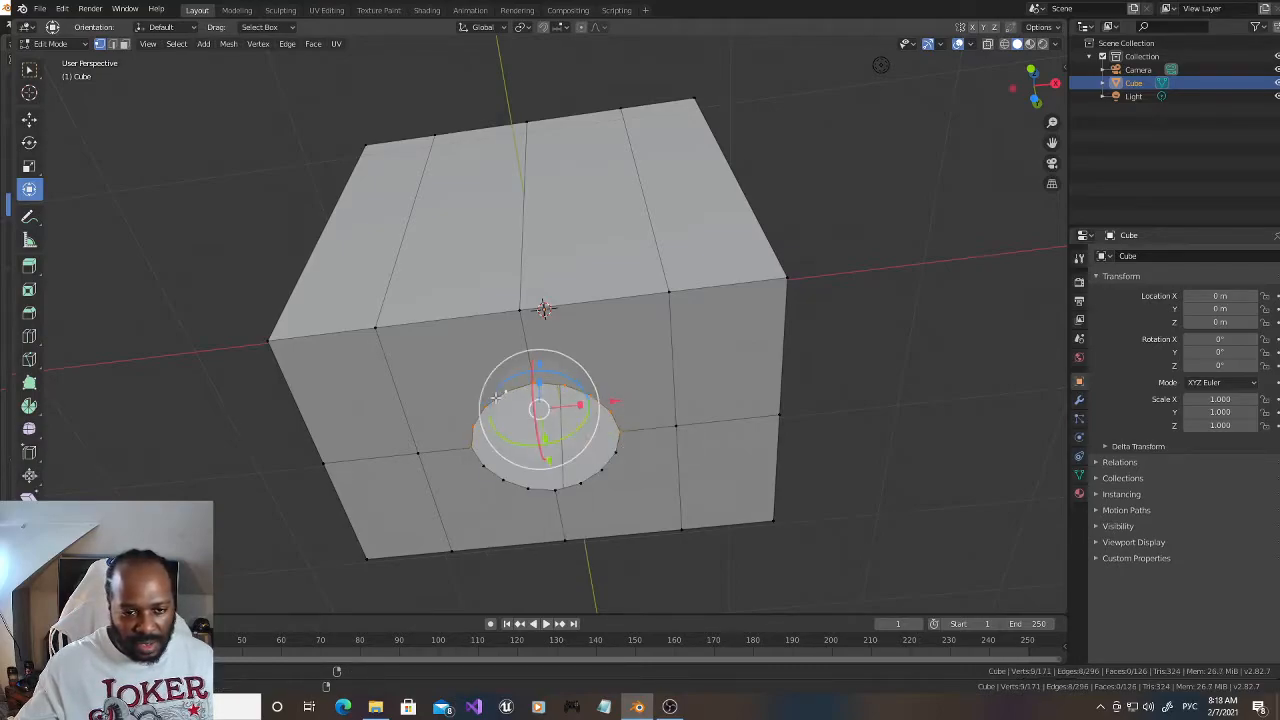
pyautogui.keyDown('alt'); pyautogui.keyDown('shift'); pyautogui.click(497, 477); pyautogui.keyUp('shift'); pyautogui.keyUp('alt')
pyautogui.keyDown('alt'); pyautogui.keyDown('shift'); pyautogui.click(597, 482); pyautogui.keyUp('shift'); pyautogui.keyUp('alt')
pyautogui.press('f')
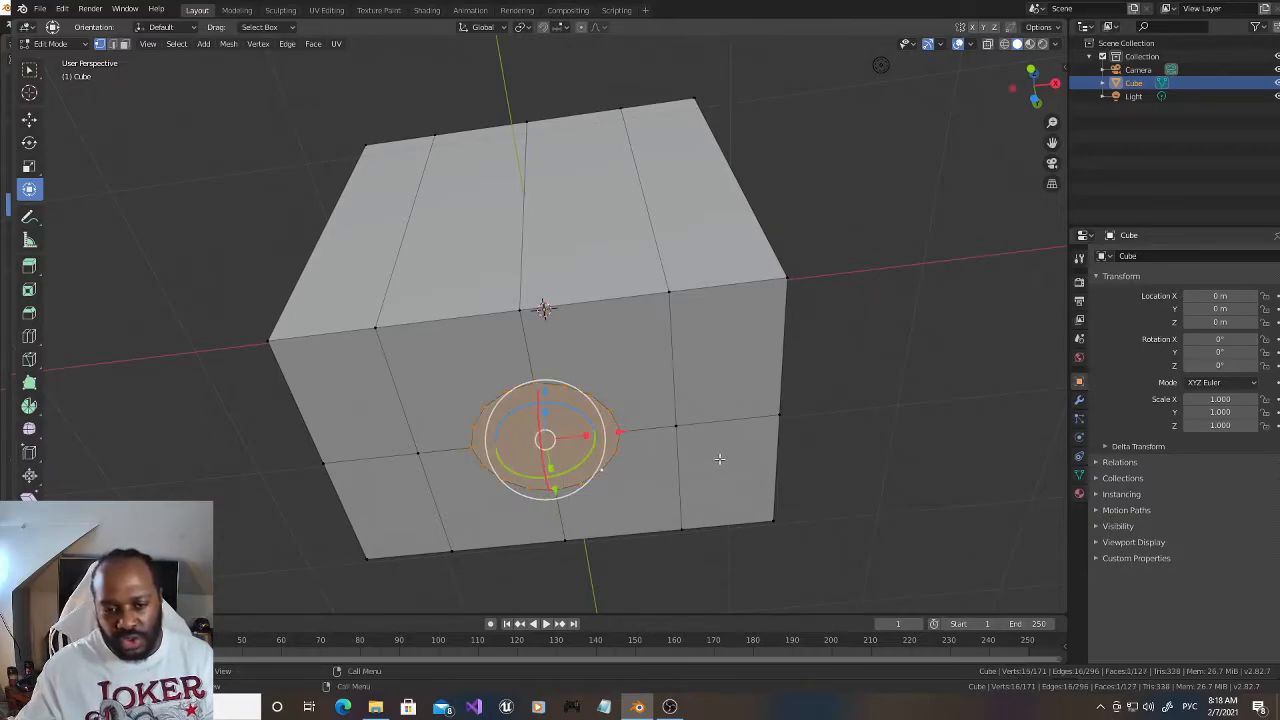
# Step: Inset the circular underside face by about 0.061 m and move it about 0.04 m into the block along Z
pyautogui.press('i')
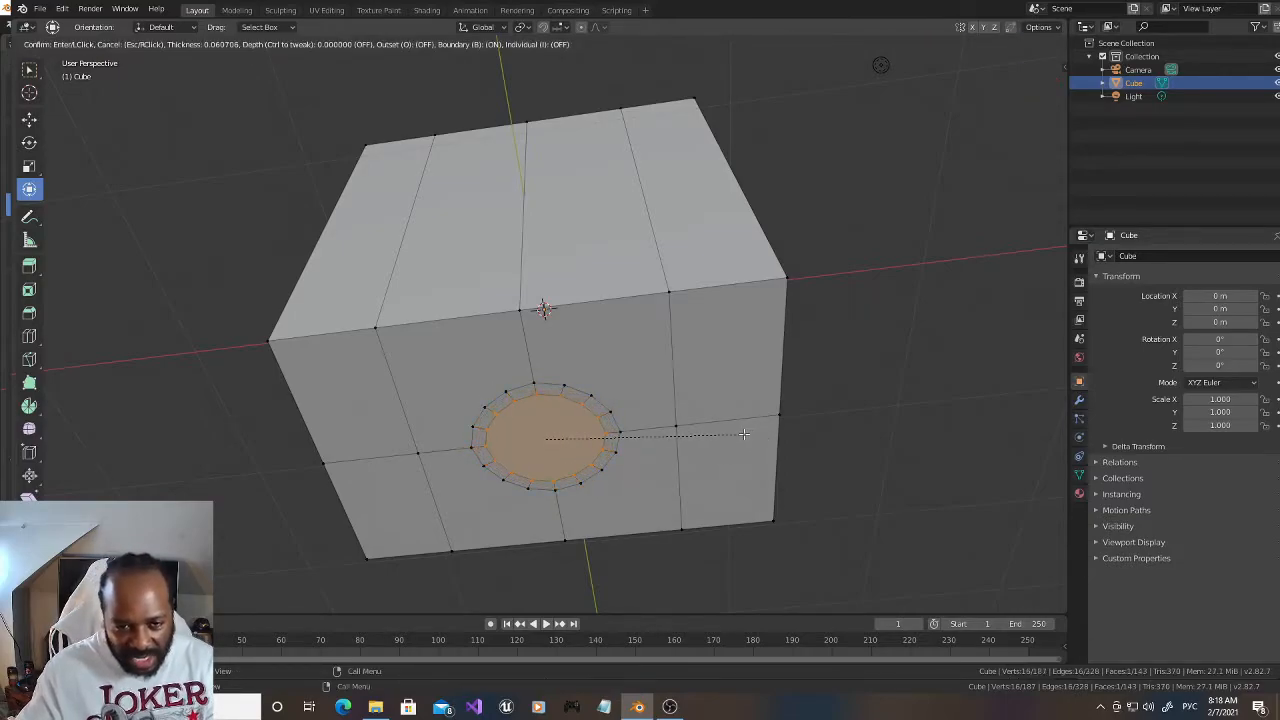
pyautogui.click(742, 433)
pyautogui.press('e')
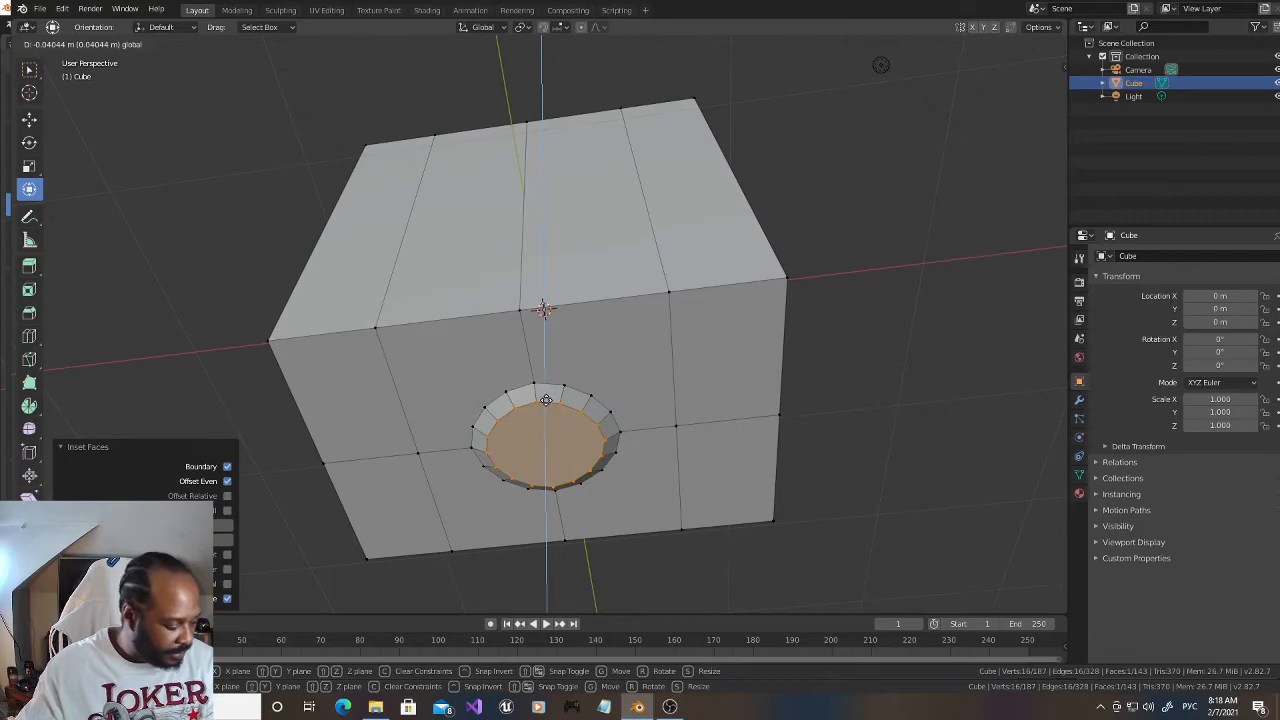
pyautogui.click(546, 400)
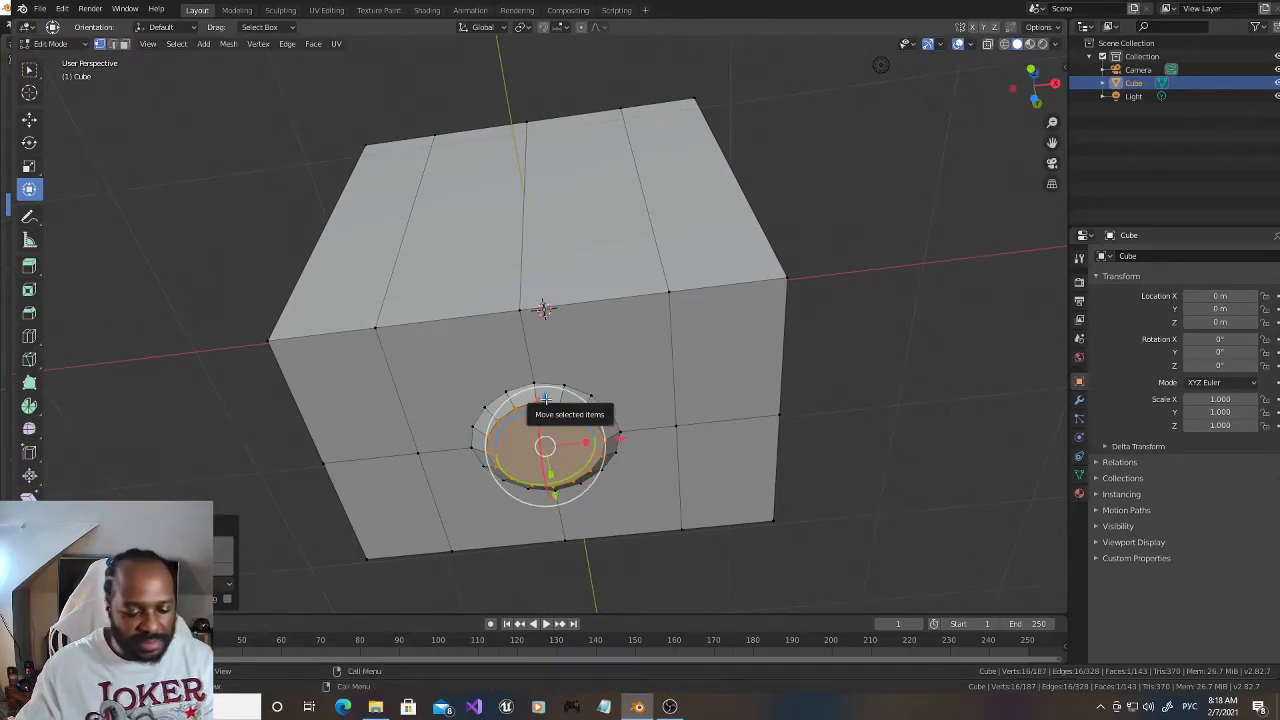
# Step: Inset the recessed circular face by about 0.052 m and extrude it slightly outward into a low step, adjusting its height along Z
pyautogui.press('i')
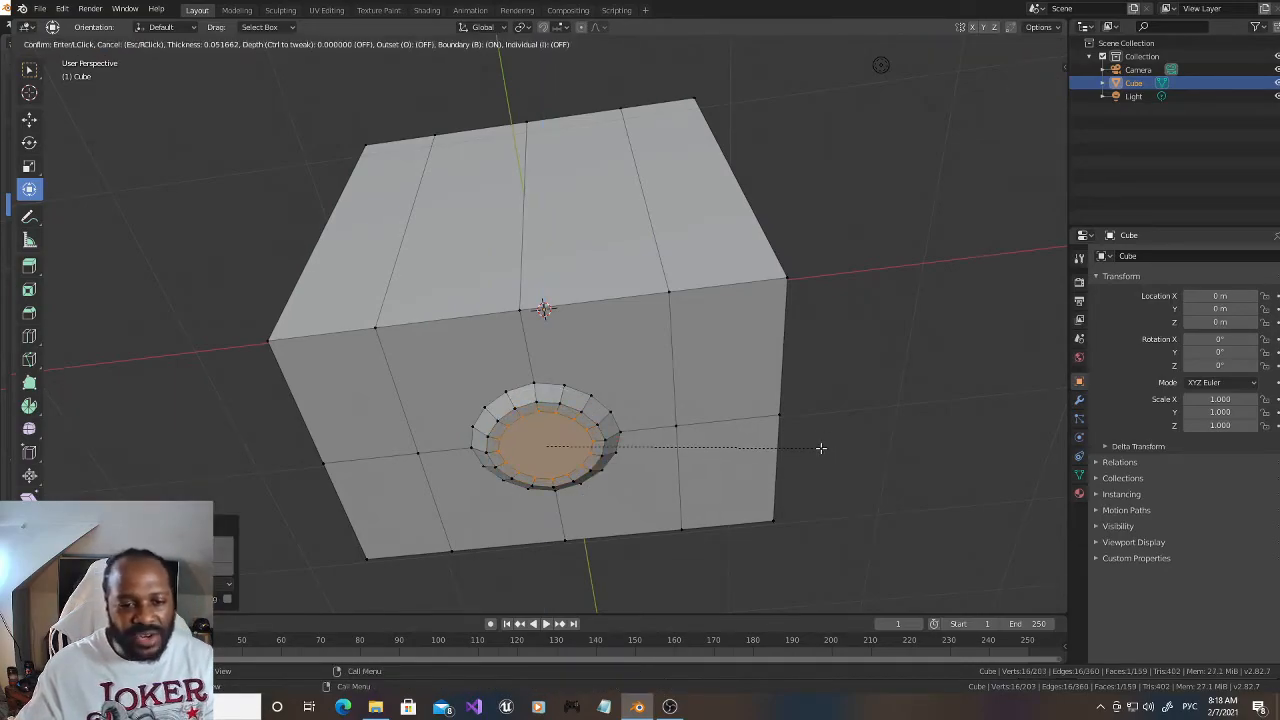
pyautogui.click(819, 447)
pyautogui.press('e')
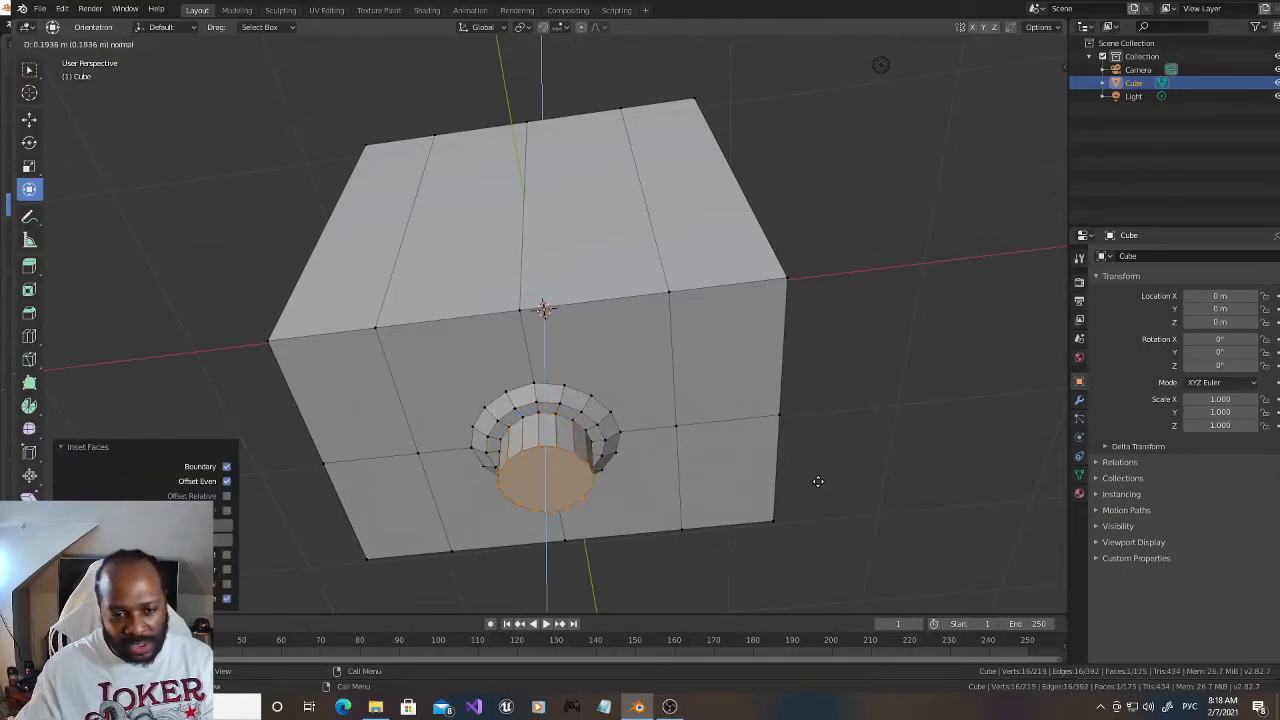
pyautogui.click(812, 462)
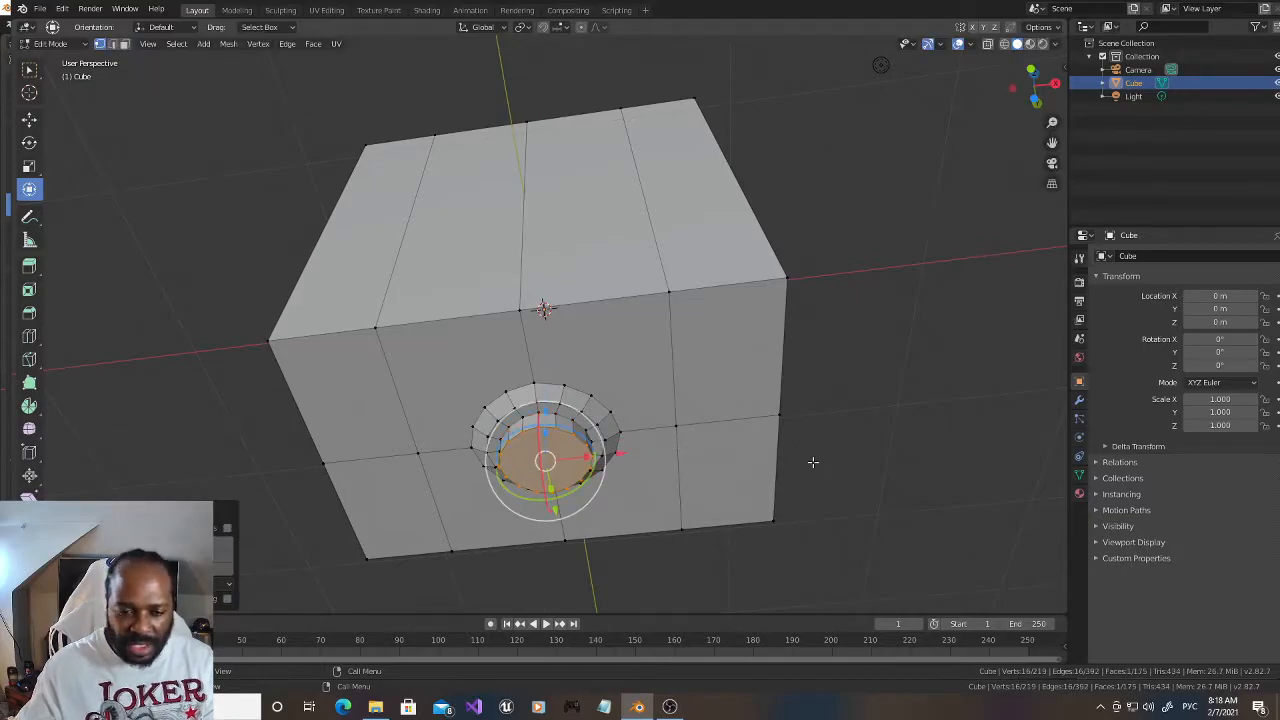
pyautogui.moveTo(549, 413); pyautogui.dragTo(548, 404)
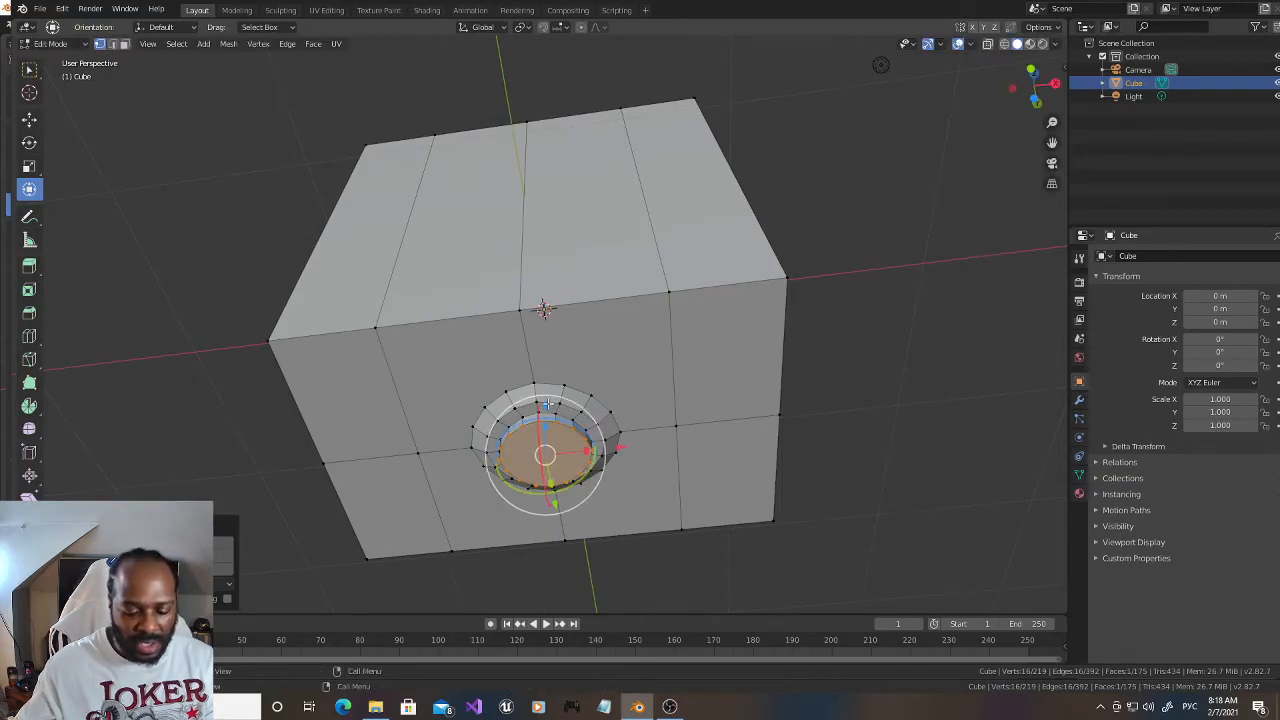
# Step: Inset the face of the low step again and extrude the inner circle outward into a short cylinder
pyautogui.press('i')
pyautogui.click(790, 470)
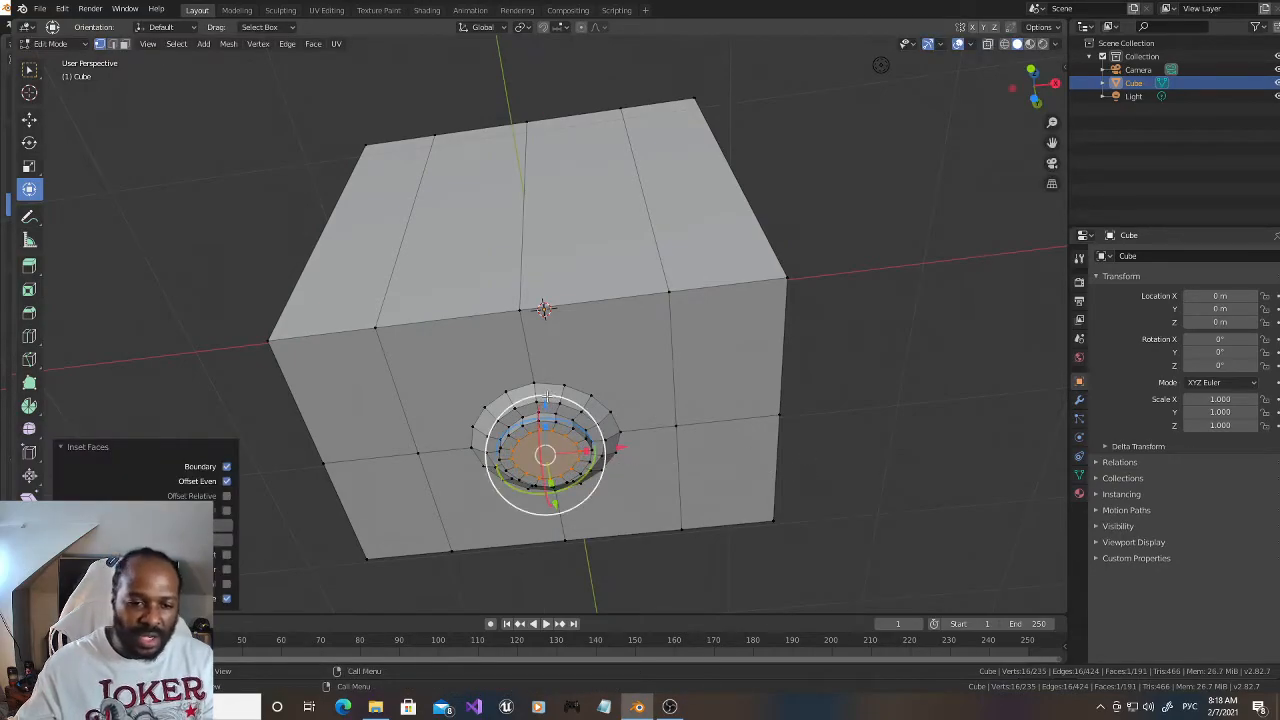
pyautogui.moveTo(549, 406); pyautogui.dragTo(567, 471)
pyautogui.rightClick(567, 470)
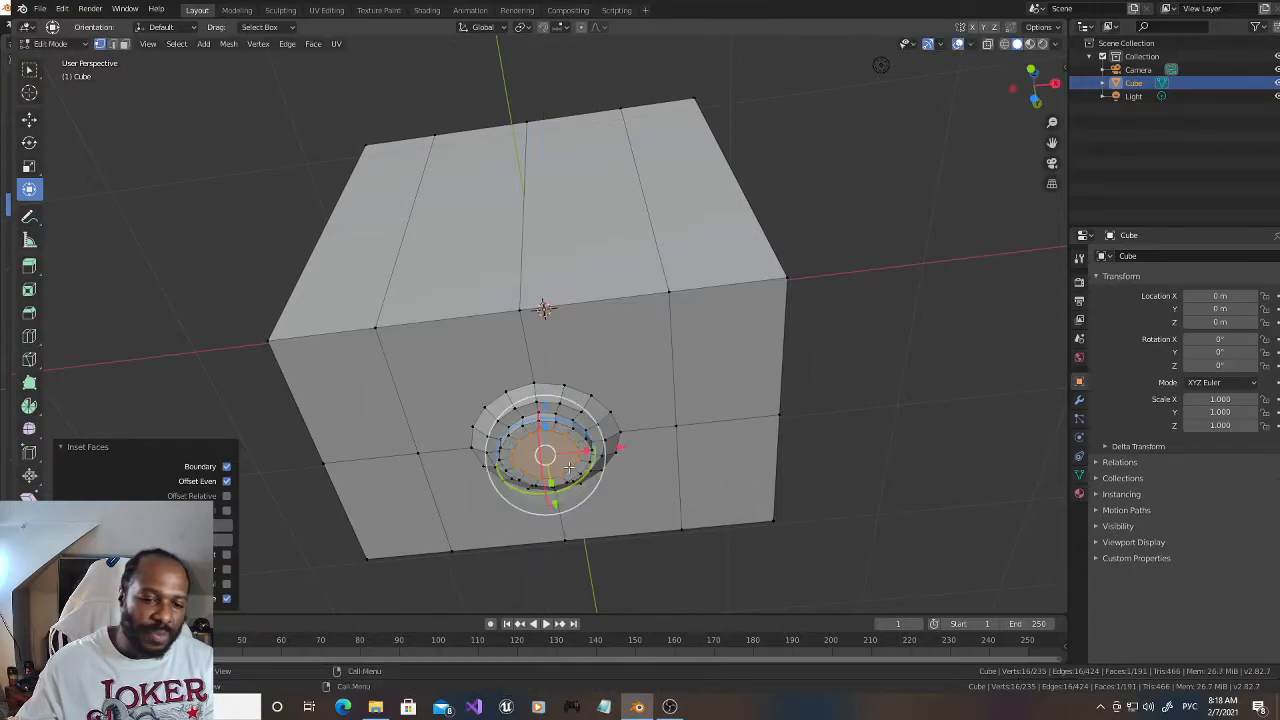
pyautogui.press('e')
pyautogui.click(587, 498)
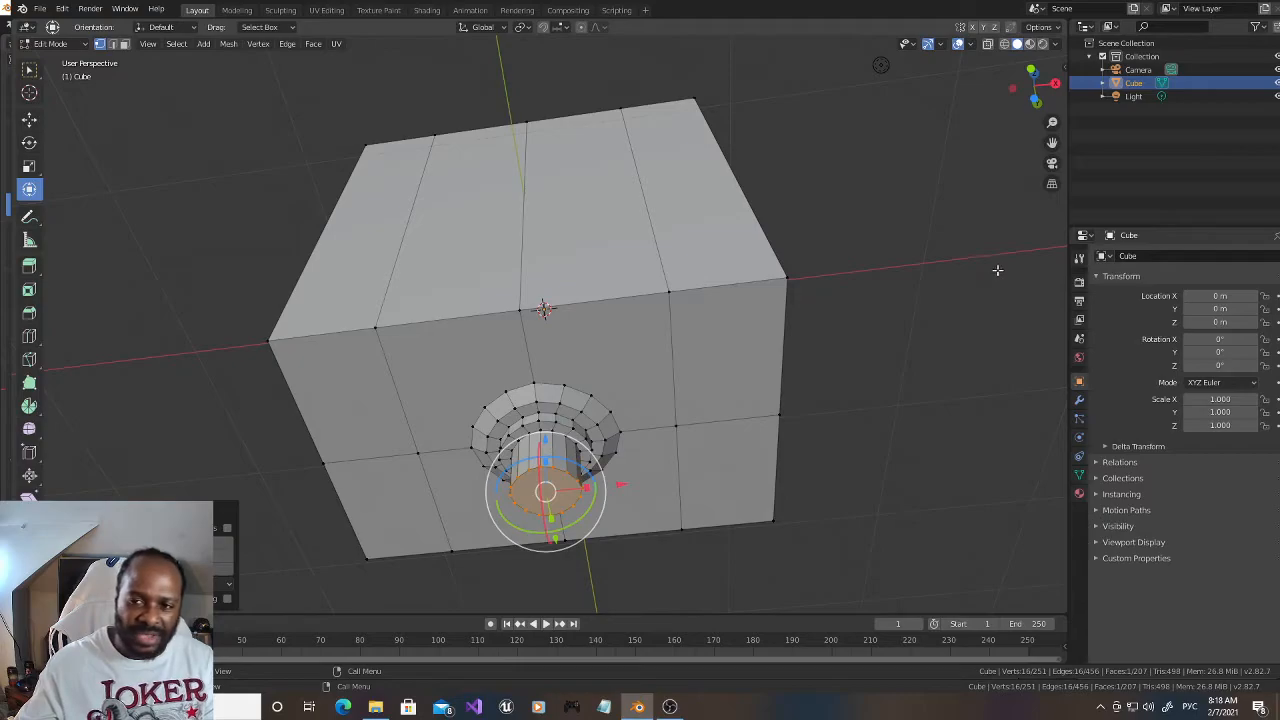
pyautogui.moveTo(1030, 82); pyautogui.dragTo(1029, 172)
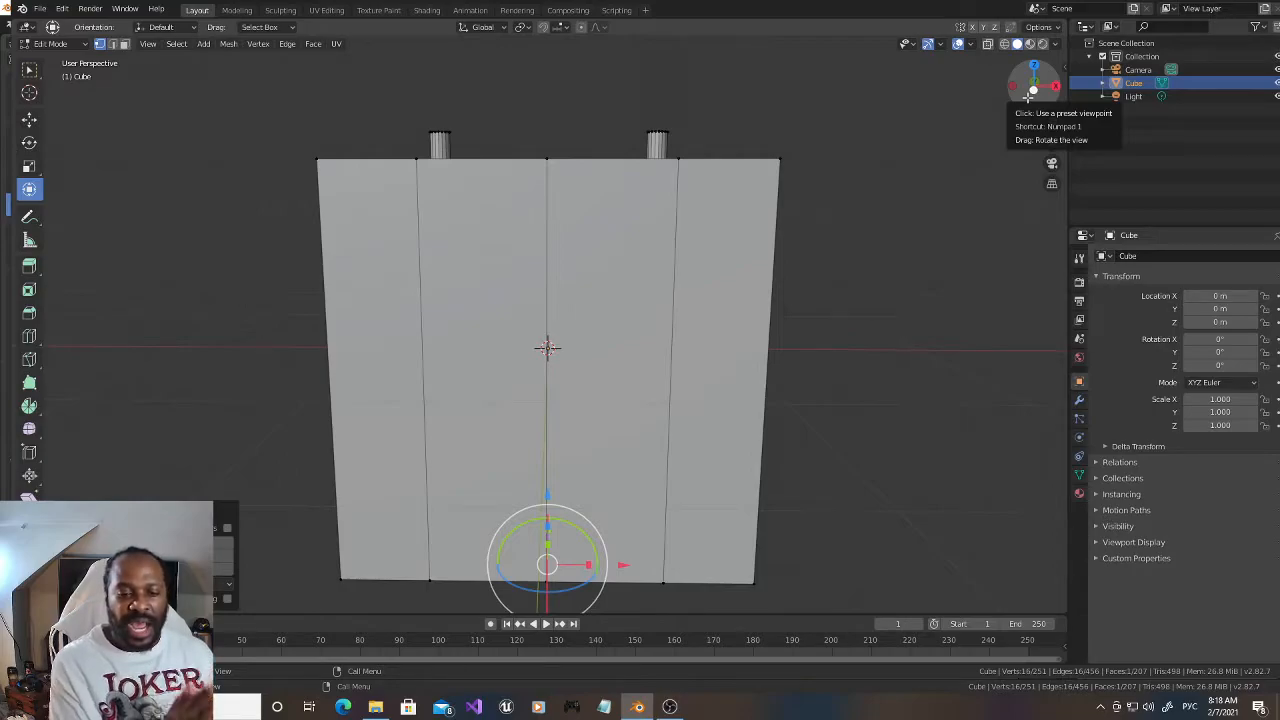
pyautogui.click(676, 711)
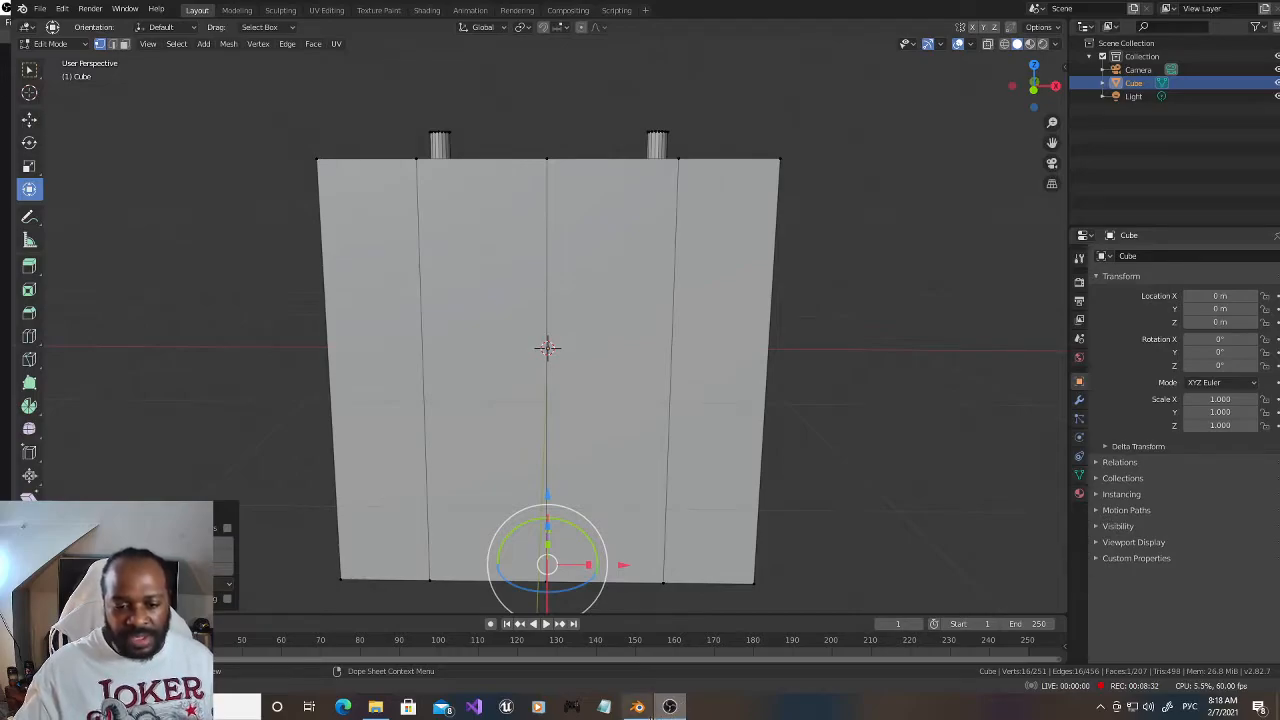
# Step: Add two horizontal loop cuts around the block's sides and scale them apart along Z by about 1.7
pyautogui.moveTo(645, 713)
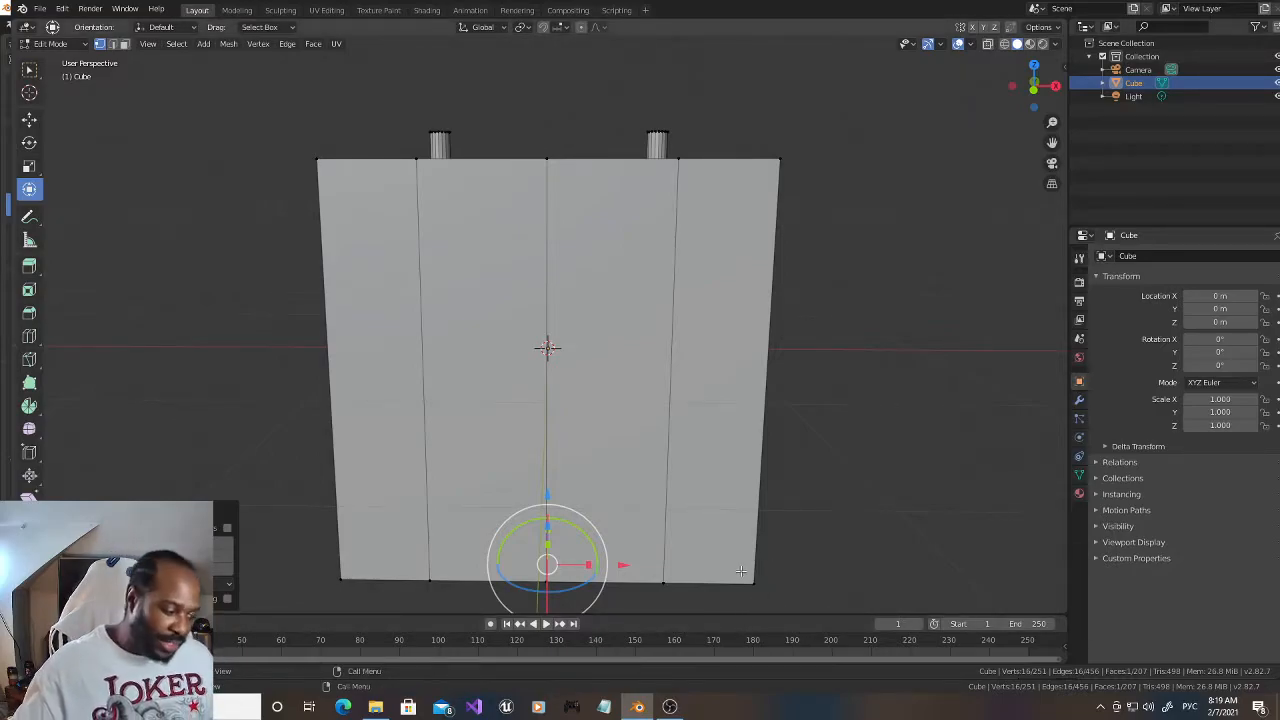
pyautogui.hotkey('ctrl', 'r')
pyautogui.scroll(1, 768, 310)
pyautogui.click(768, 310)
pyautogui.rightClick(768, 310)
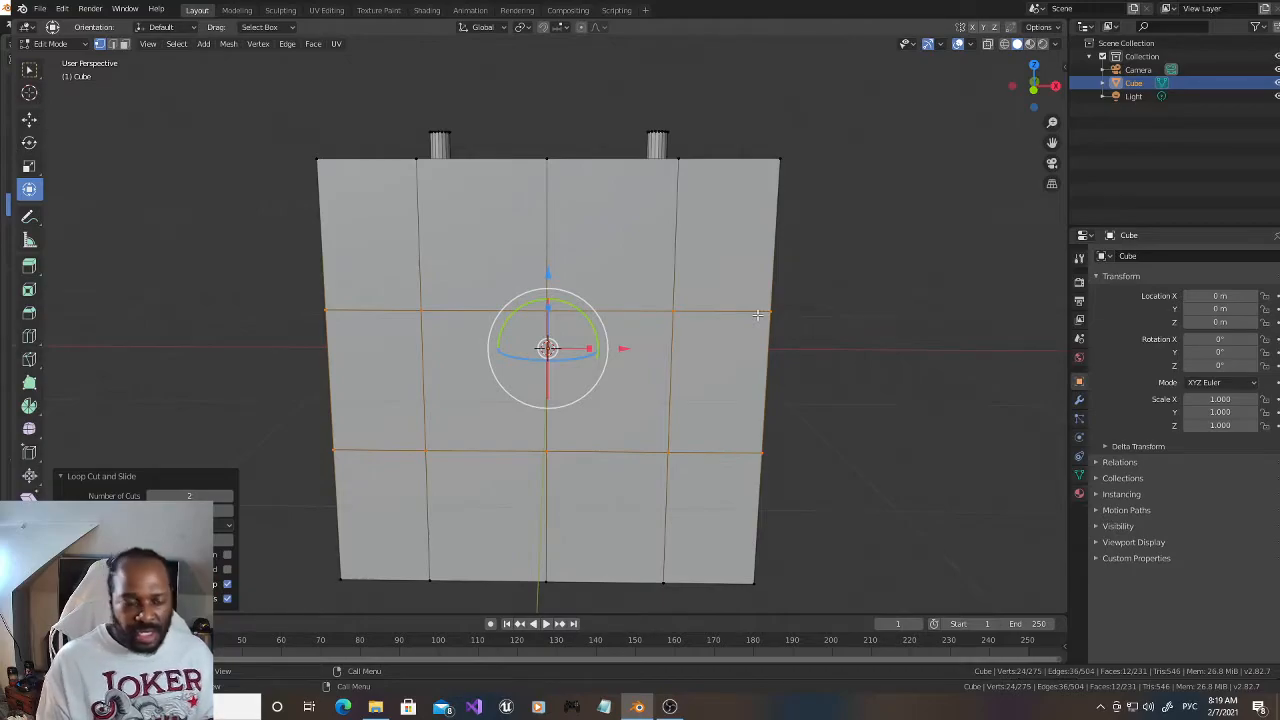
pyautogui.moveTo(547, 306); pyautogui.dragTo(538, 278)
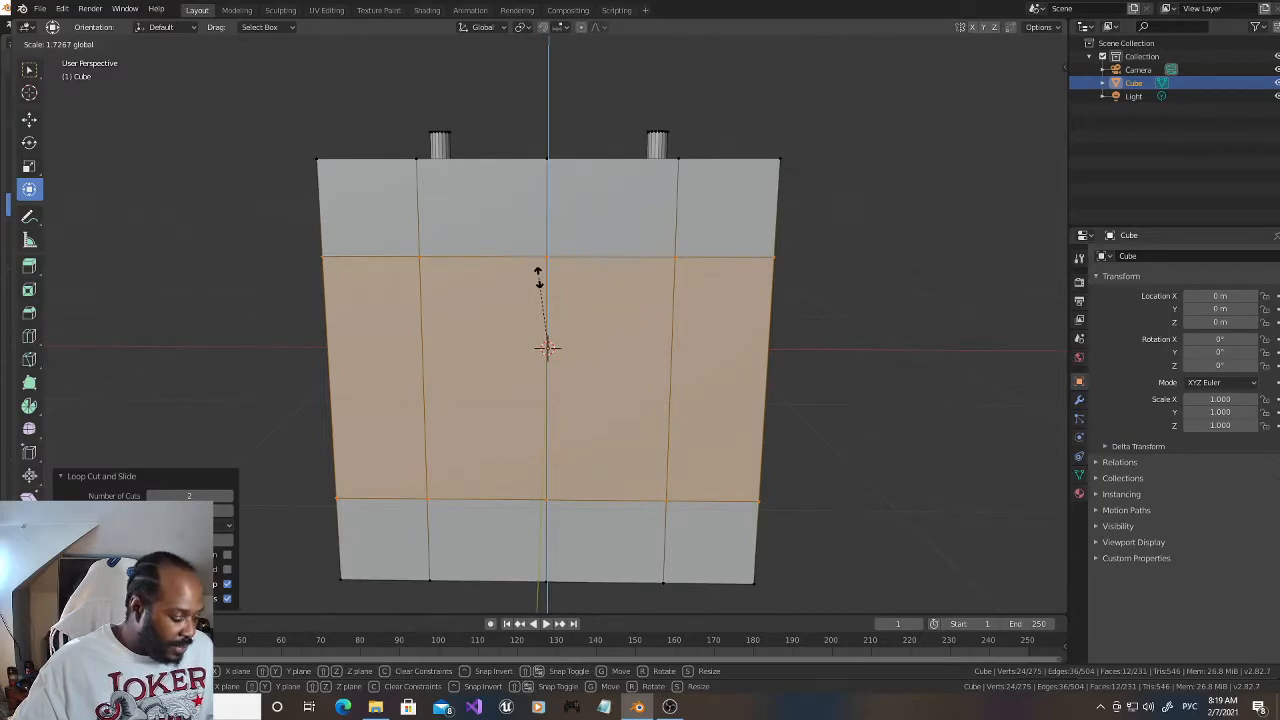
pyautogui.moveTo(538, 279); pyautogui.dragTo(540, 280)
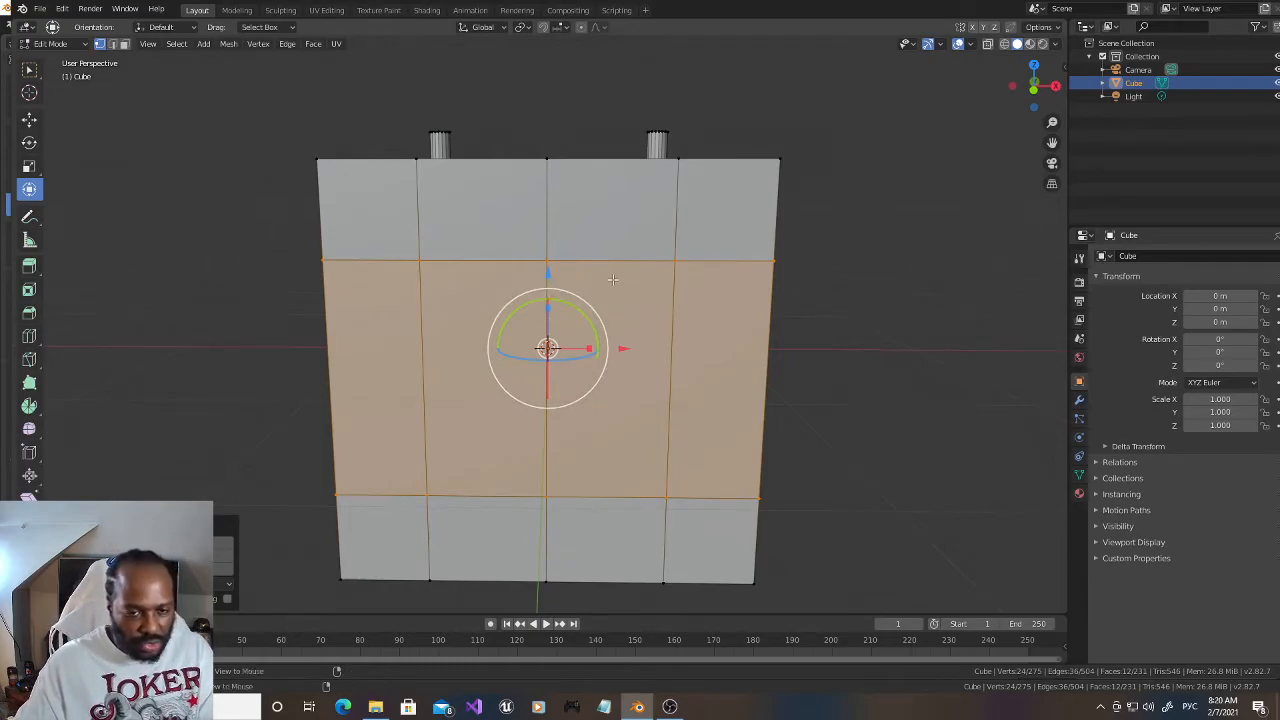
# Step: Extrude the middle band of side faces along their normals, about 0.26 m into the block
pyautogui.hotkey('alt', 'e')
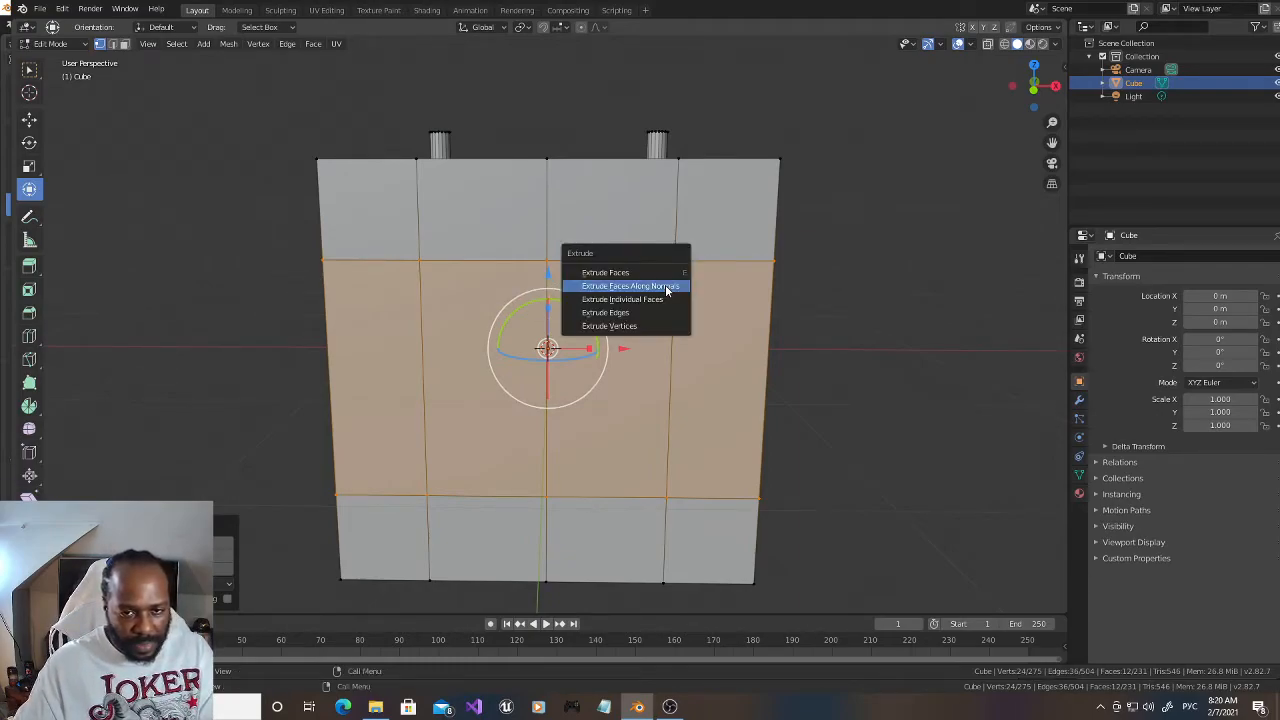
pyautogui.click(666, 287)
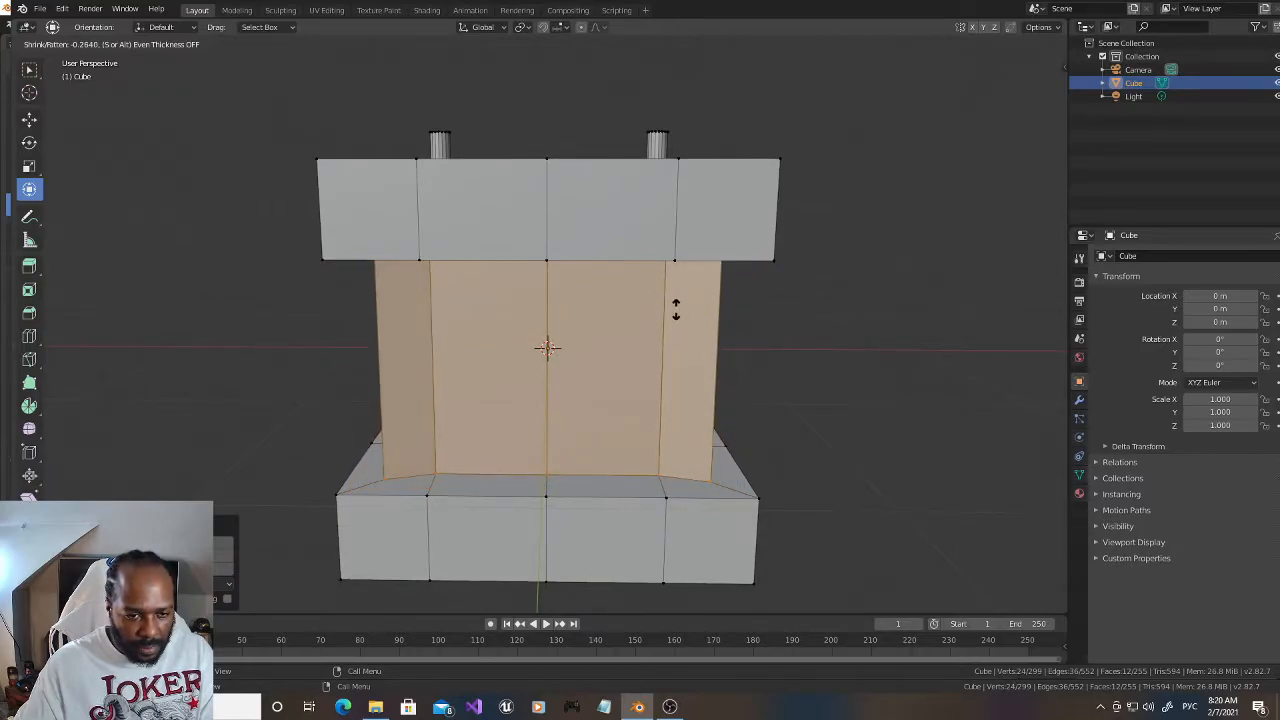
pyautogui.click(676, 309)
# Step: In wireframe front view, select the top vertices of both pegs and raise them along Z to make long prongs
pyautogui.moveTo(1032, 88)
pyautogui.mouseDown()
pyautogui.moveTo(885, 84)
pyautogui.moveTo(1033, 86)
pyautogui.mouseUp()
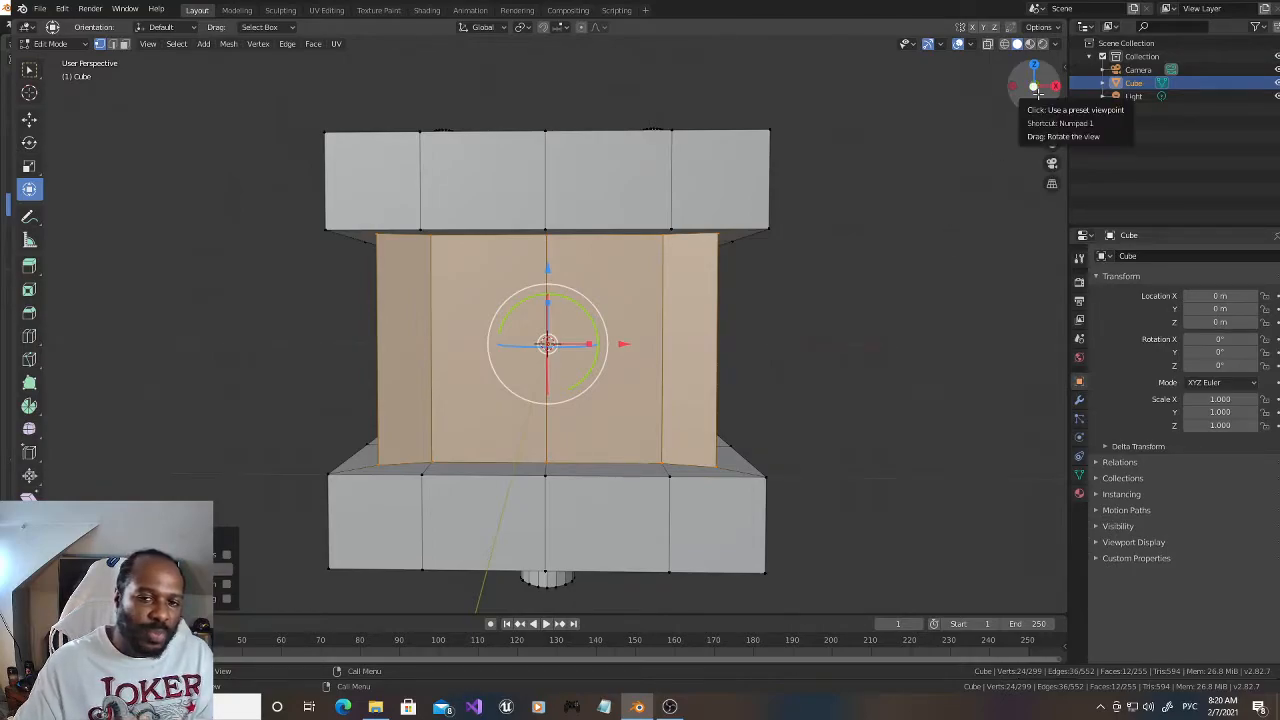
pyautogui.moveTo(1036, 90); pyautogui.dragTo(1038, 108)
pyautogui.moveTo(1050, 165); pyautogui.dragTo(1052, 142)
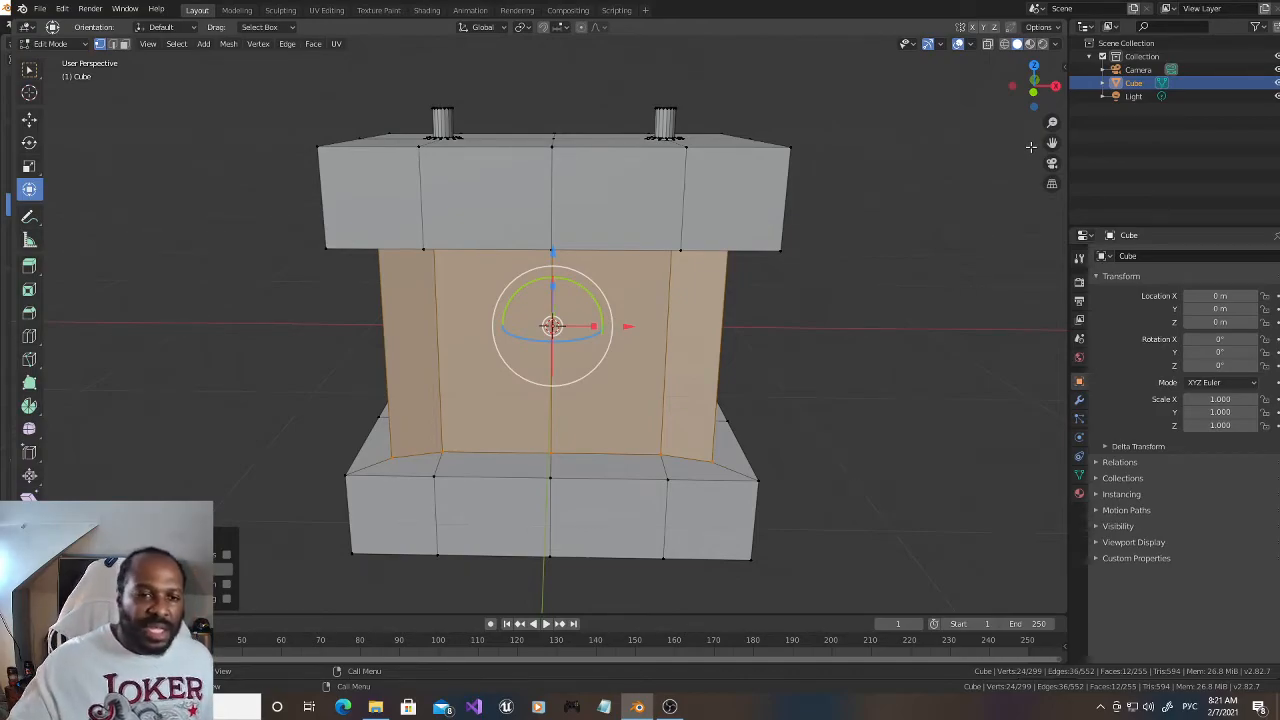
pyautogui.moveTo(1032, 86)
pyautogui.mouseDown()
pyautogui.moveTo(1022, 24)
pyautogui.moveTo(1015, 87)
pyautogui.mouseUp()
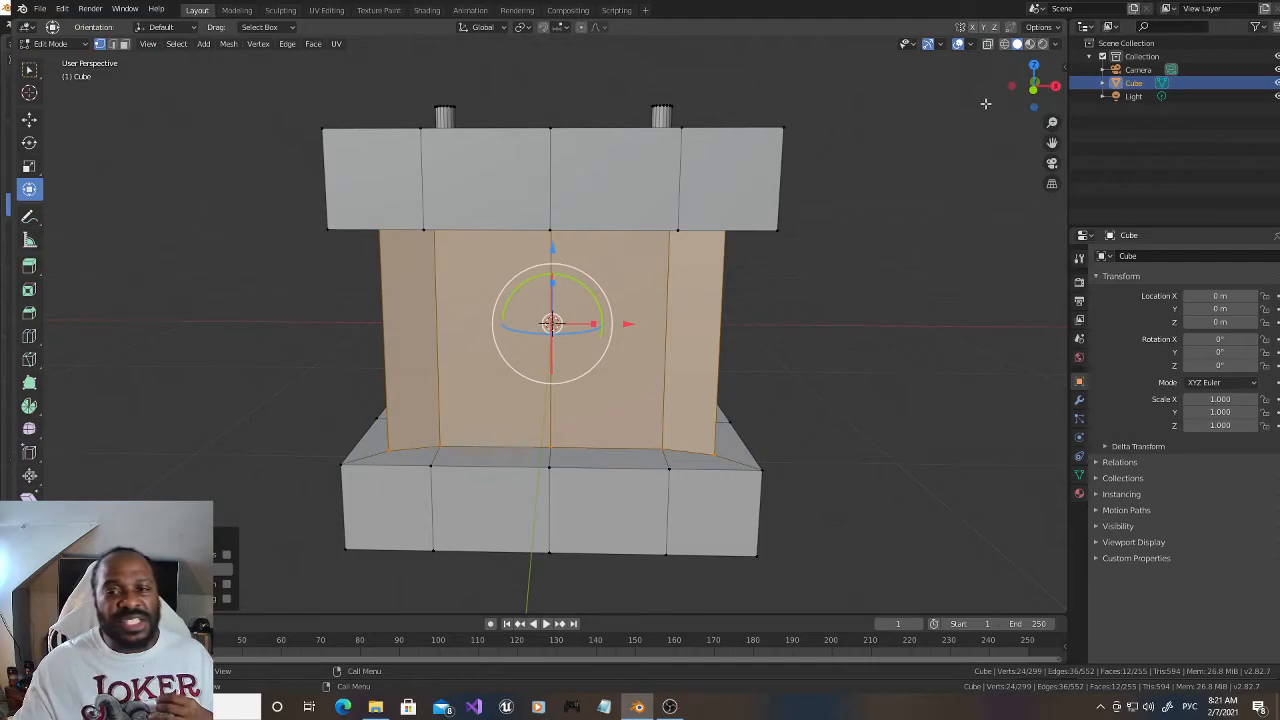
pyautogui.moveTo(1053, 144); pyautogui.dragTo(1065, 243)
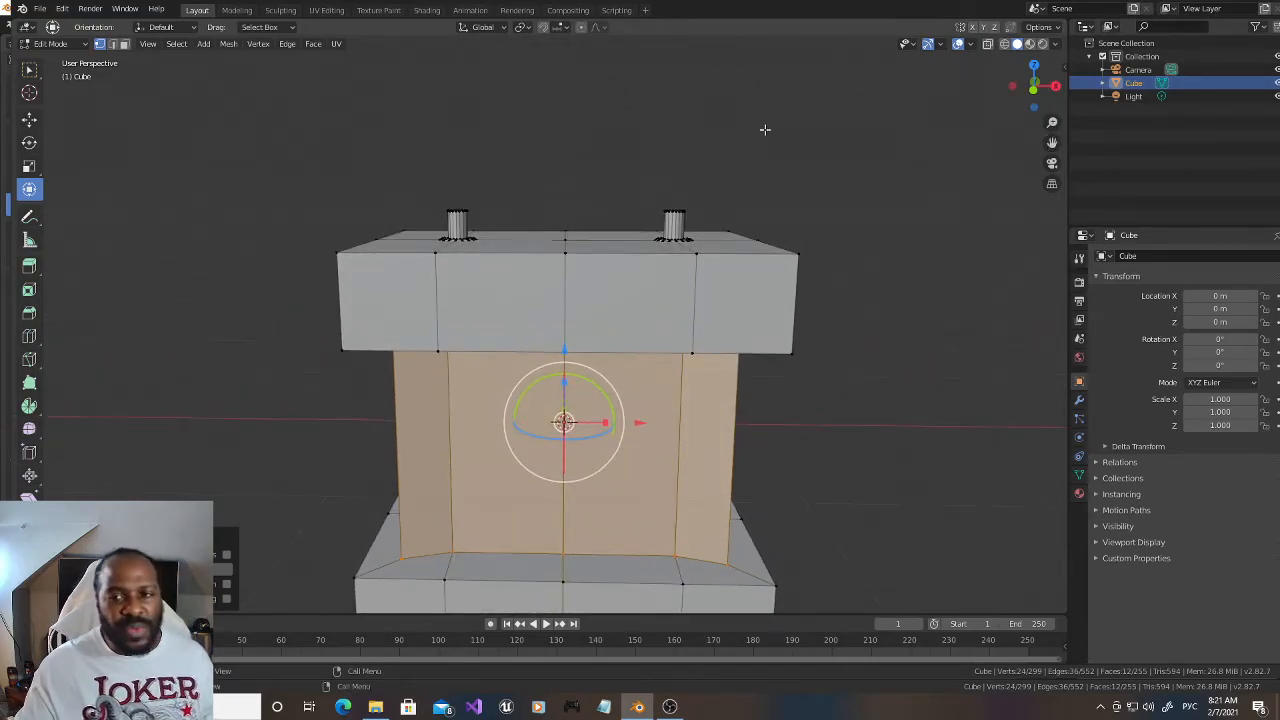
pyautogui.click(1004, 44)
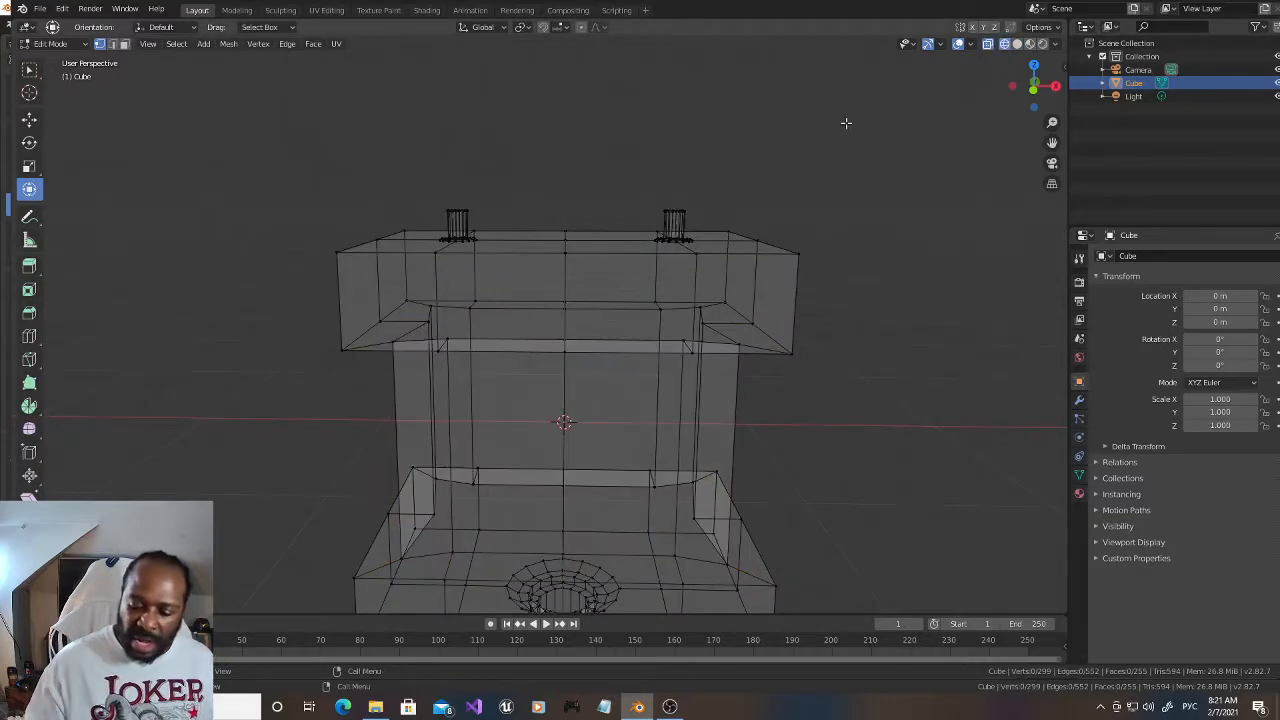
pyautogui.press('KP_1')
pyautogui.moveTo(334, 132); pyautogui.dragTo(774, 216)
pyautogui.moveTo(567, 137); pyautogui.dragTo(567, 2)
pyautogui.moveTo(1052, 142); pyautogui.dragTo(1052, 360)
pyautogui.scroll(-2, 1025, 138)
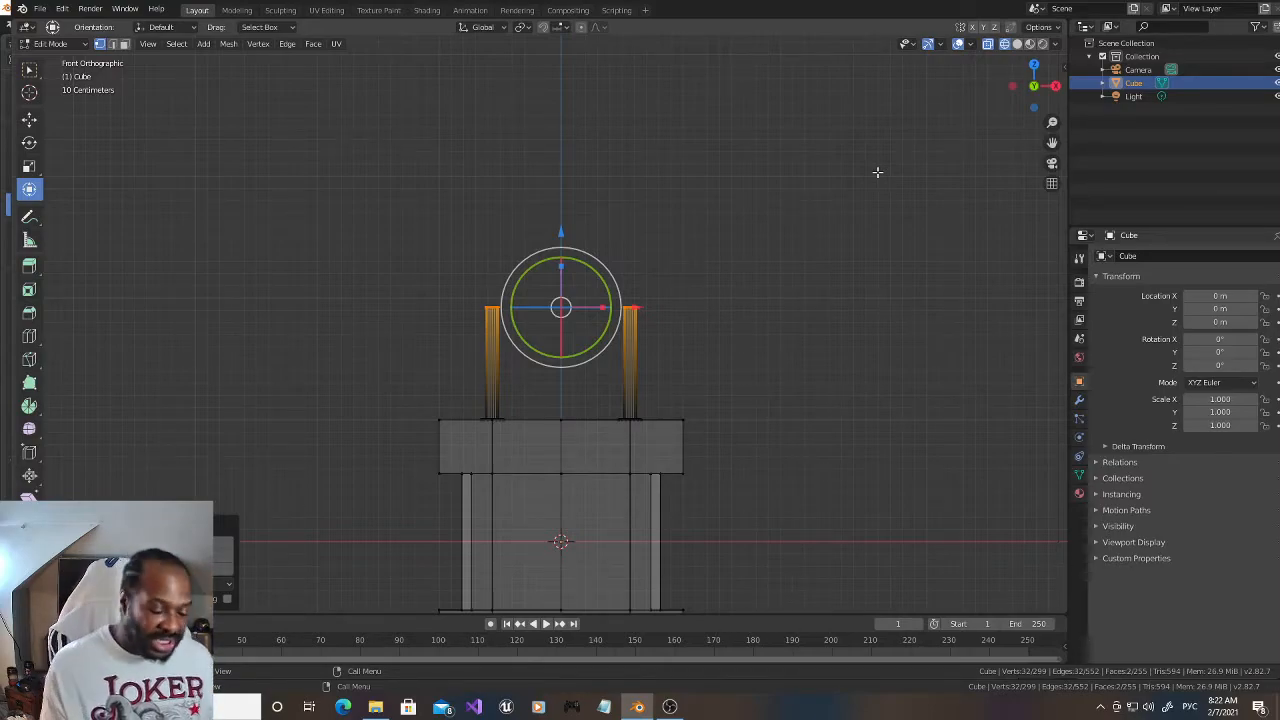
# Step: In wireframe right view, select the block's front and back vertices, excluding the pegs and plug, and scale them inward along Y to about 0.85
pyautogui.click(1017, 44)
pyautogui.moveTo(1030, 70); pyautogui.dragTo(873, 67)
pyautogui.scroll(-2, 812, 184)
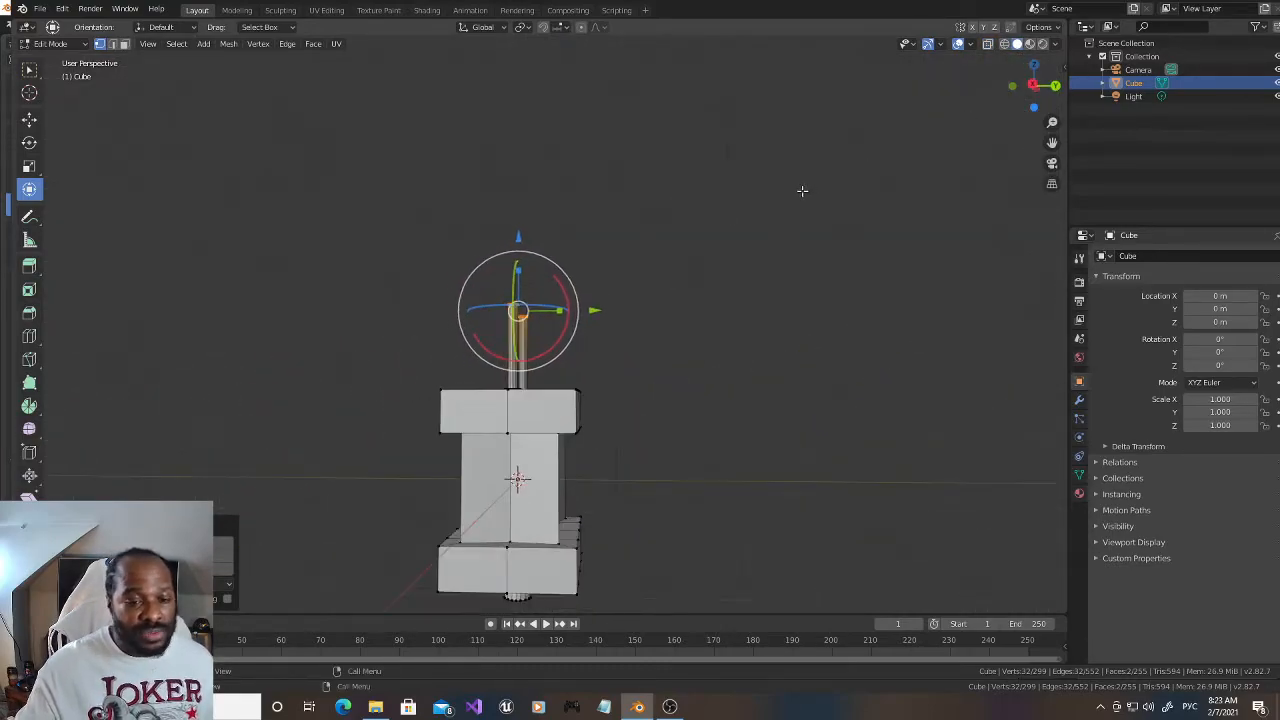
pyautogui.press('KP_1')
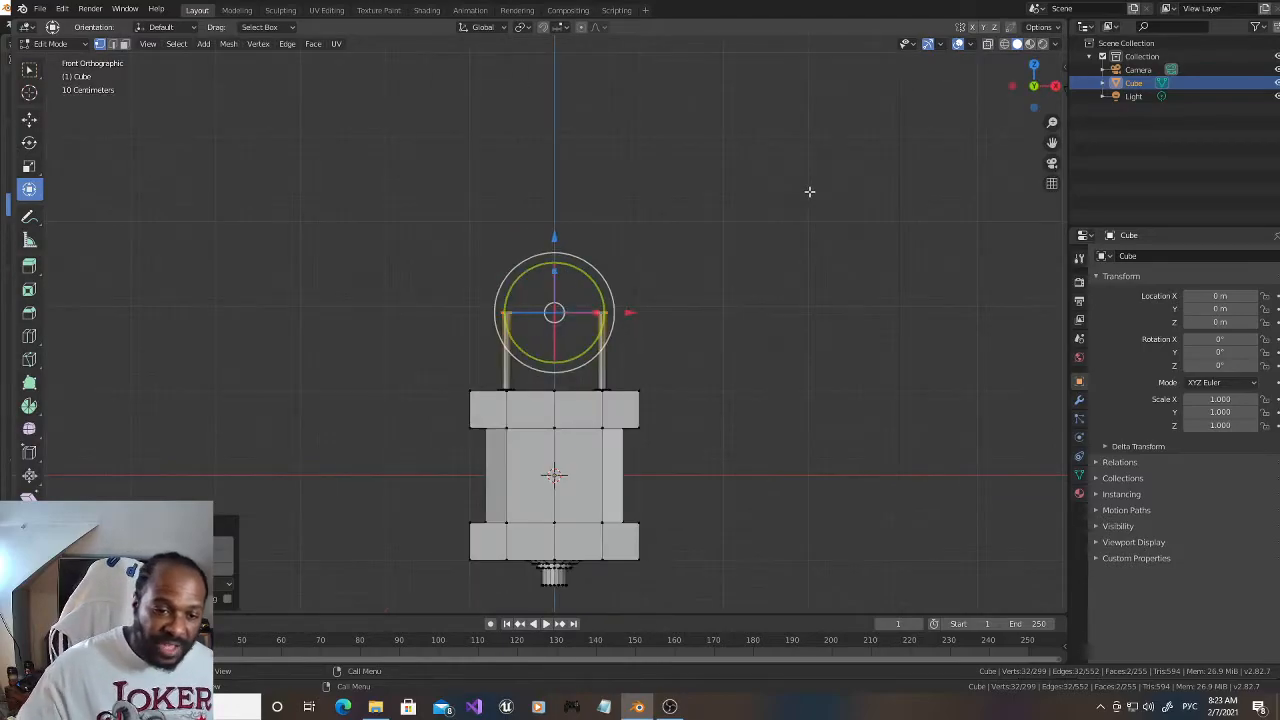
pyautogui.press('KP_3')
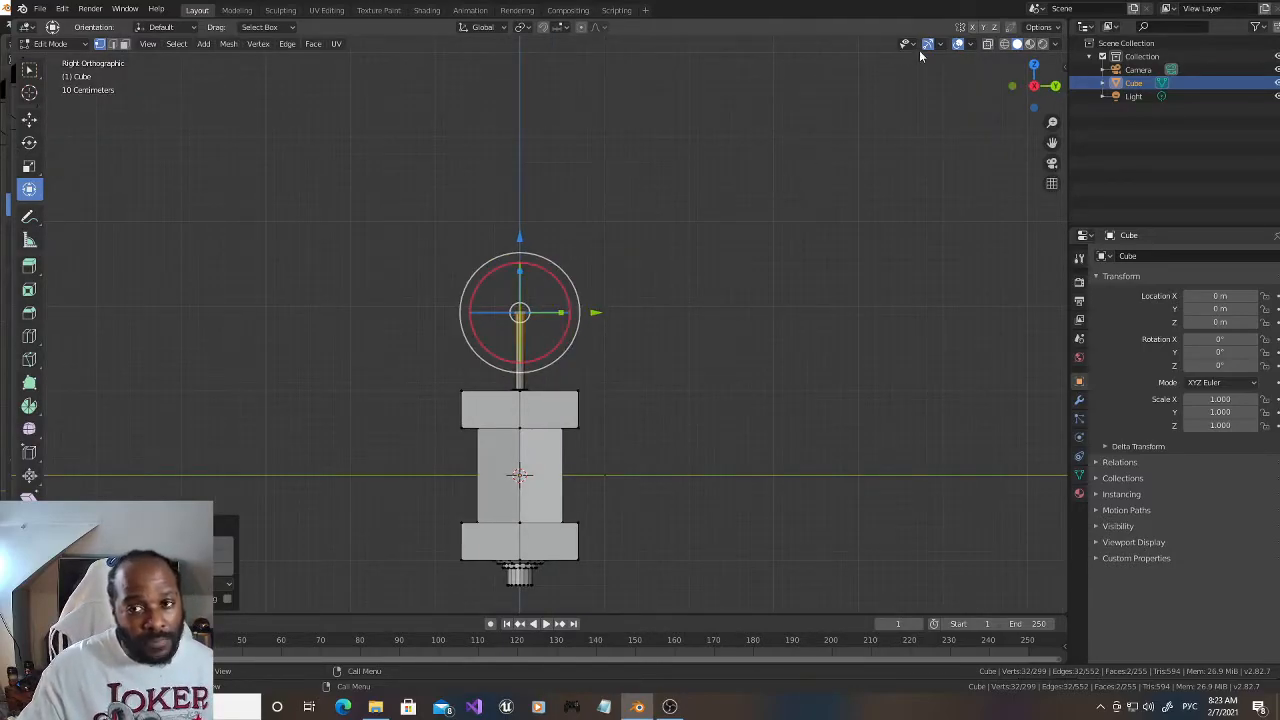
pyautogui.click(1005, 44)
pyautogui.click(295, 240)
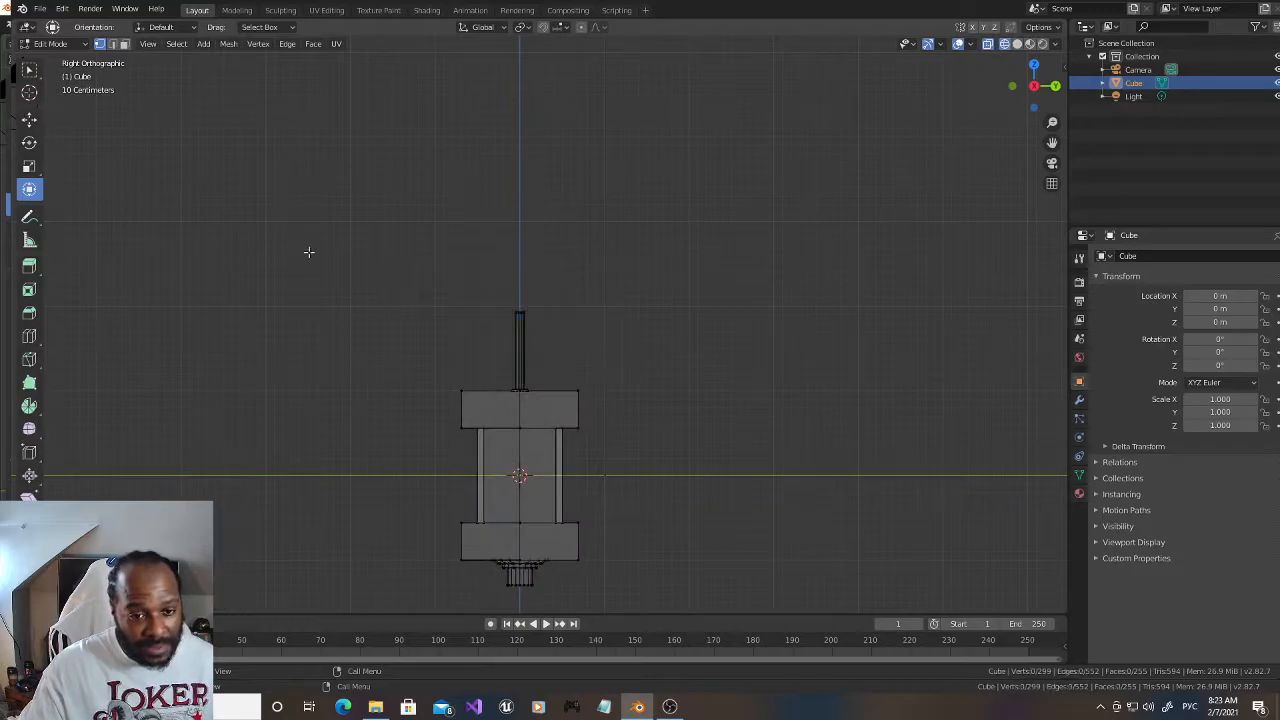
pyautogui.moveTo(392, 336); pyautogui.dragTo(487, 594)
pyautogui.moveTo(612, 588); pyautogui.dragTo(553, 374)
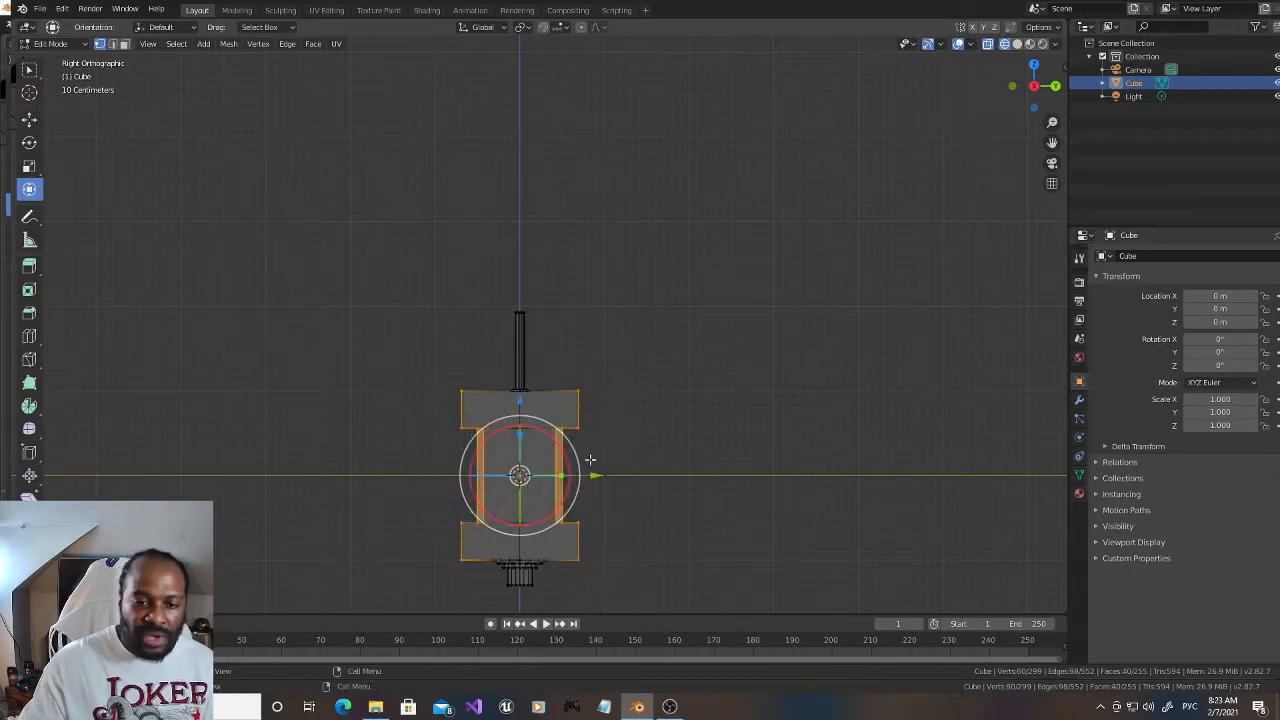
pyautogui.press('s')
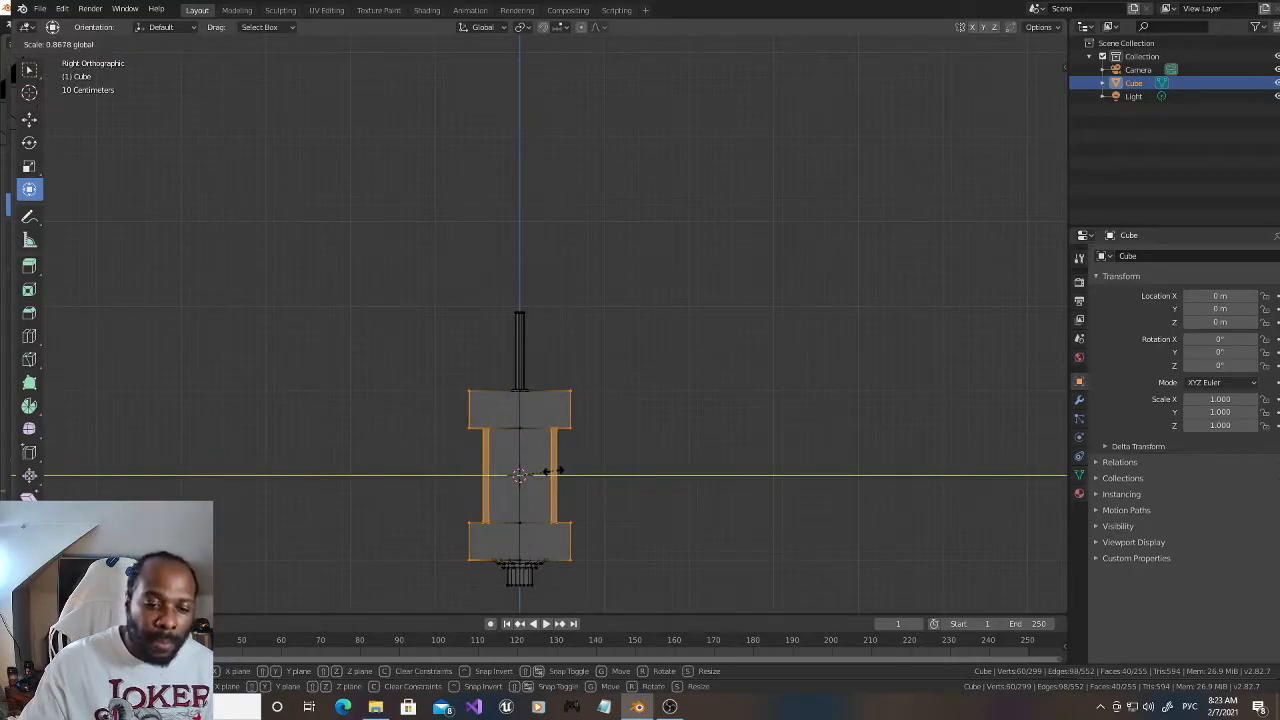
pyautogui.click(551, 471)
# Step: Scale the block's front and back vertices inward along Y again, to about 0.79, and deselect everything
pyautogui.click(1018, 46)
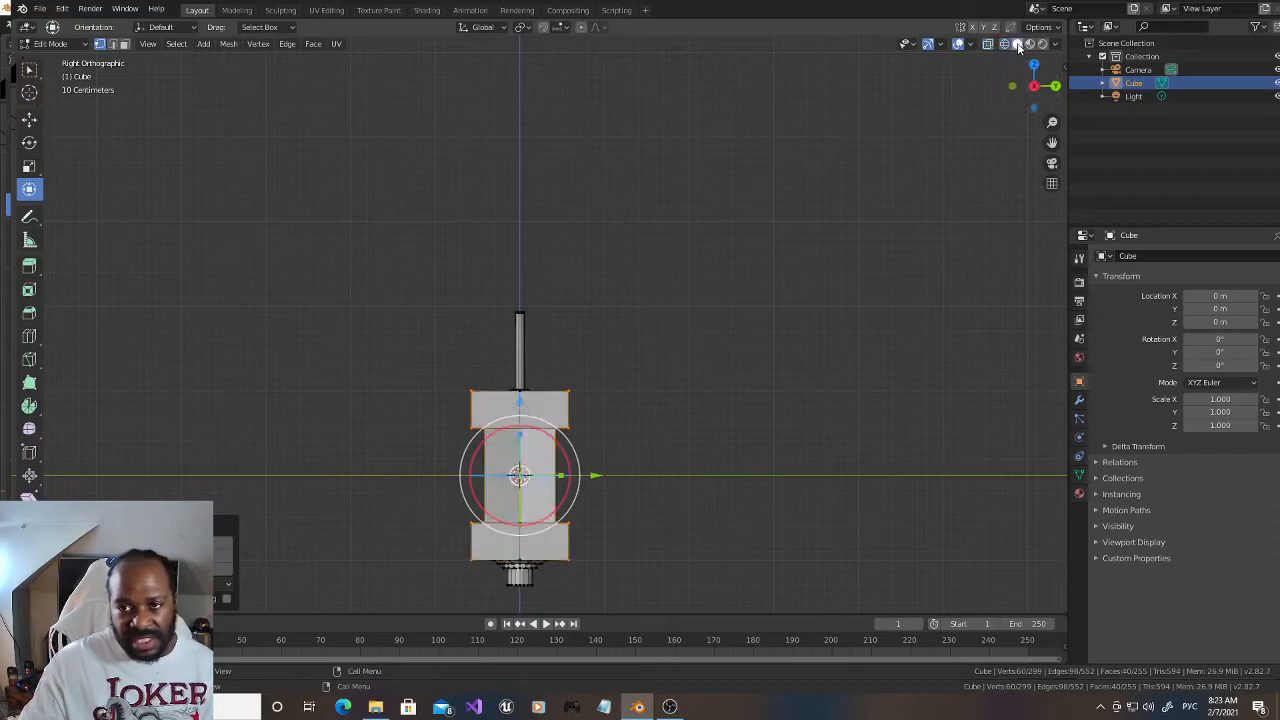
pyautogui.moveTo(1034, 86); pyautogui.dragTo(852, 202)
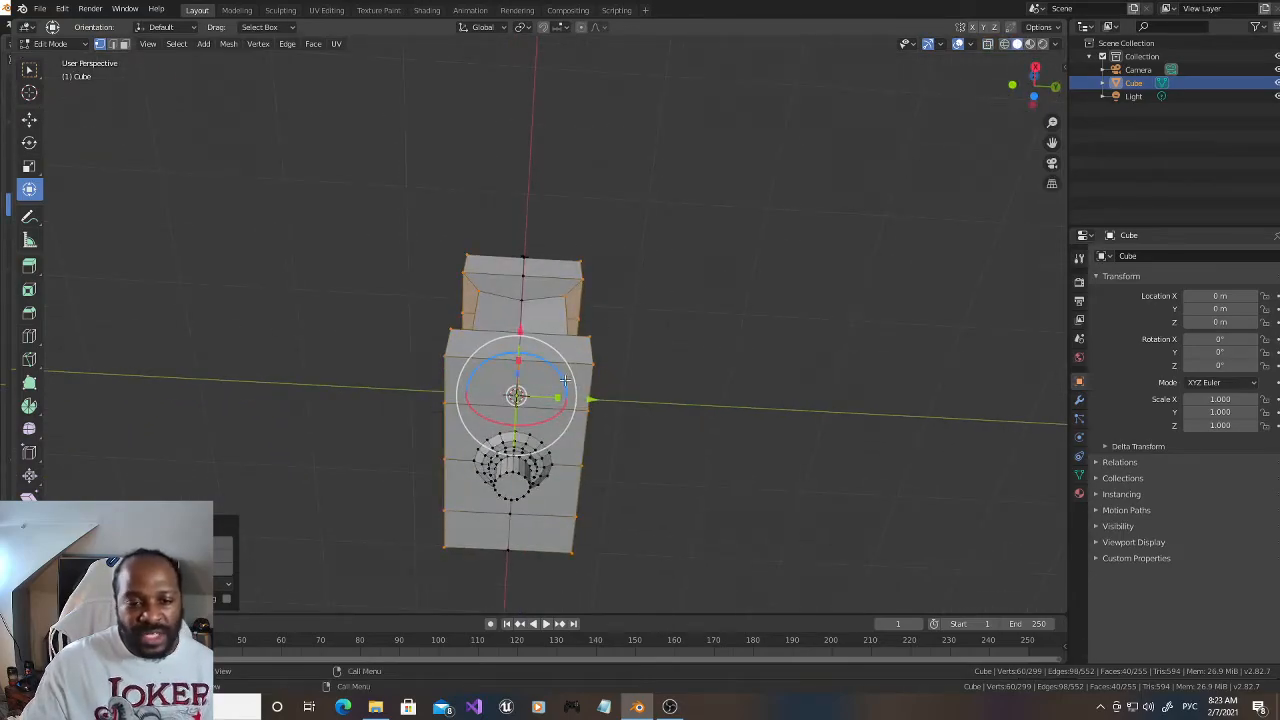
pyautogui.press('s')
pyautogui.press('x')
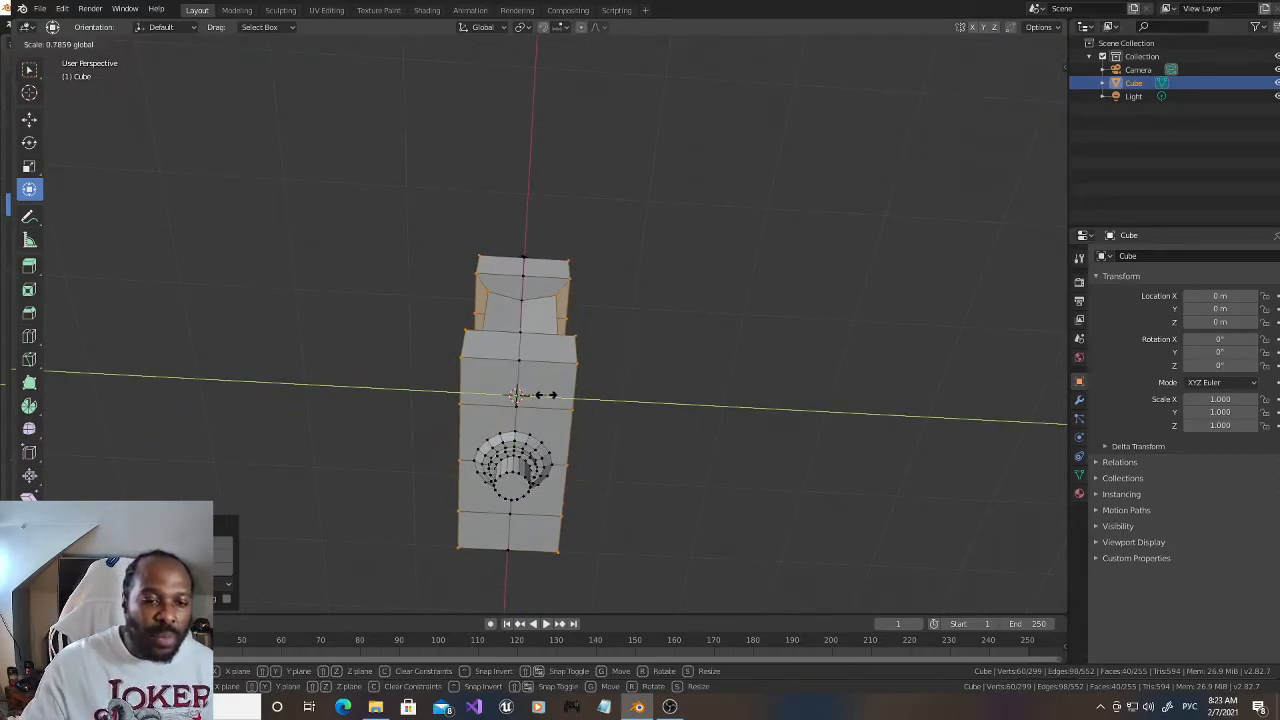
pyautogui.click(515, 395)
pyautogui.moveTo(1030, 82); pyautogui.dragTo(1059, 76)
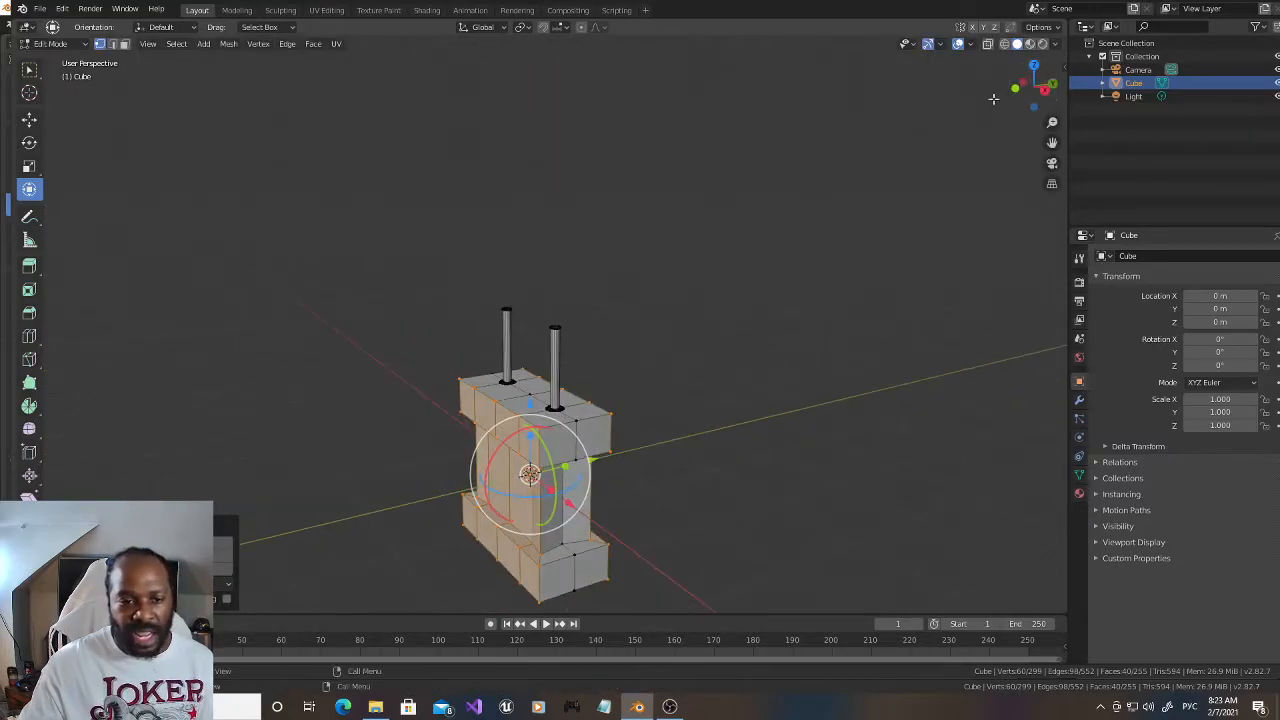
pyautogui.click(829, 223)
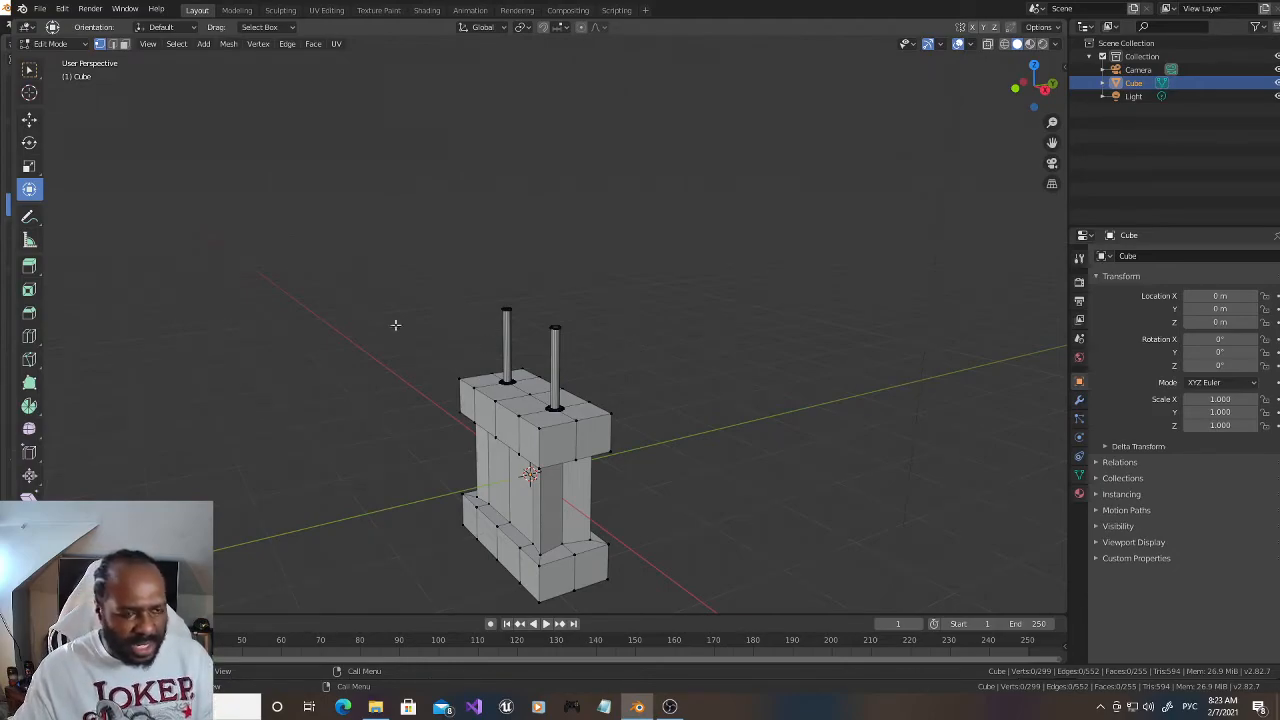
# Step: Return to Object Mode and add a new cube mesh at the origin
pyautogui.click(80, 44)
pyautogui.click(60, 59)
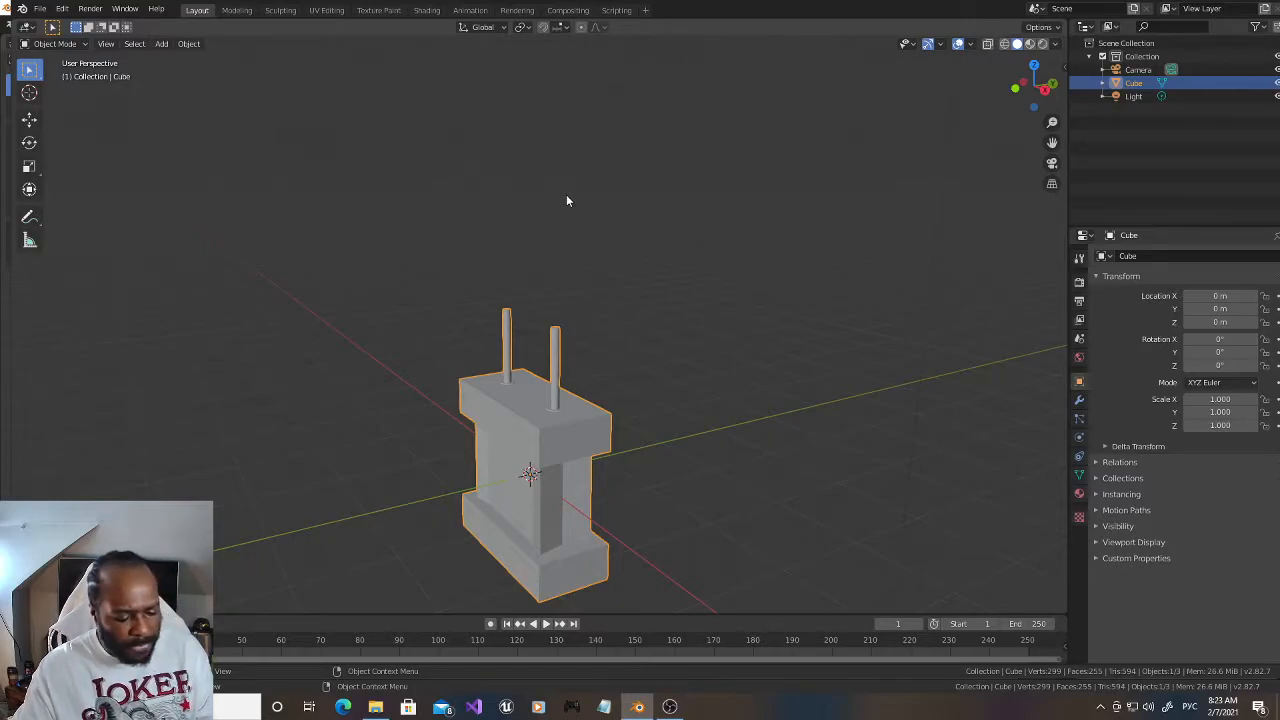
pyautogui.hotkey('shift', 'a')
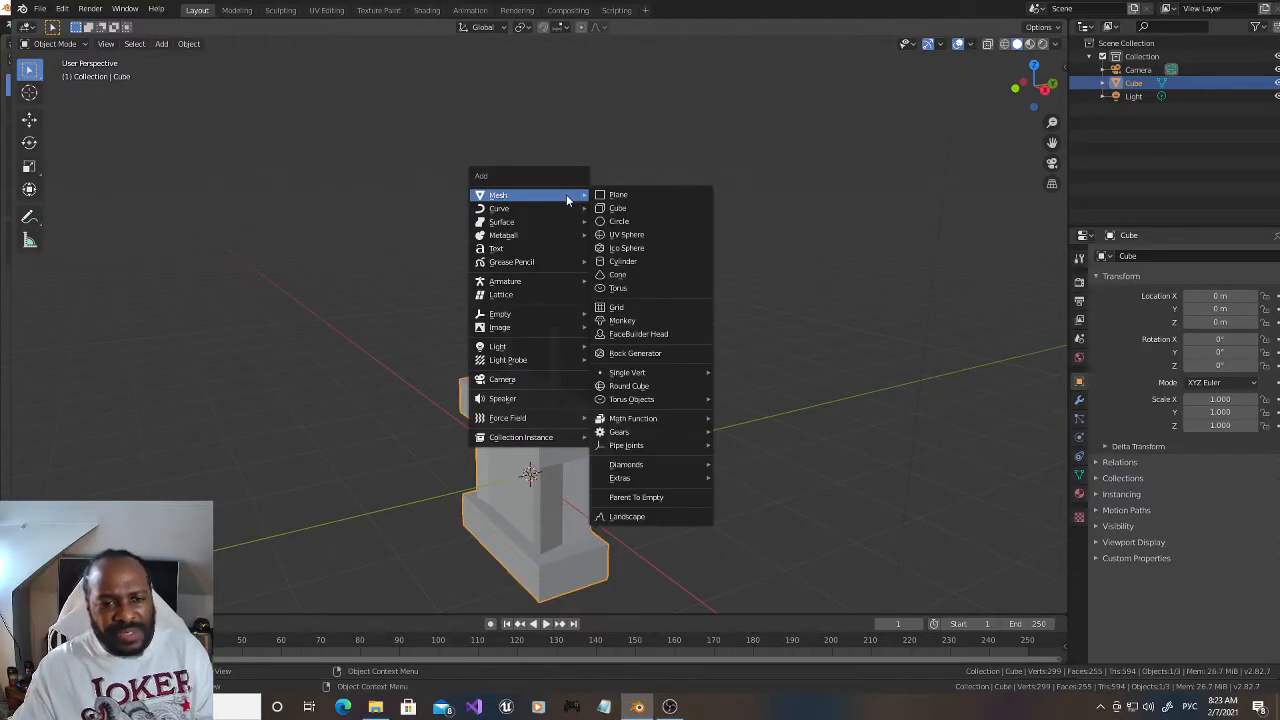
pyautogui.click(617, 208)
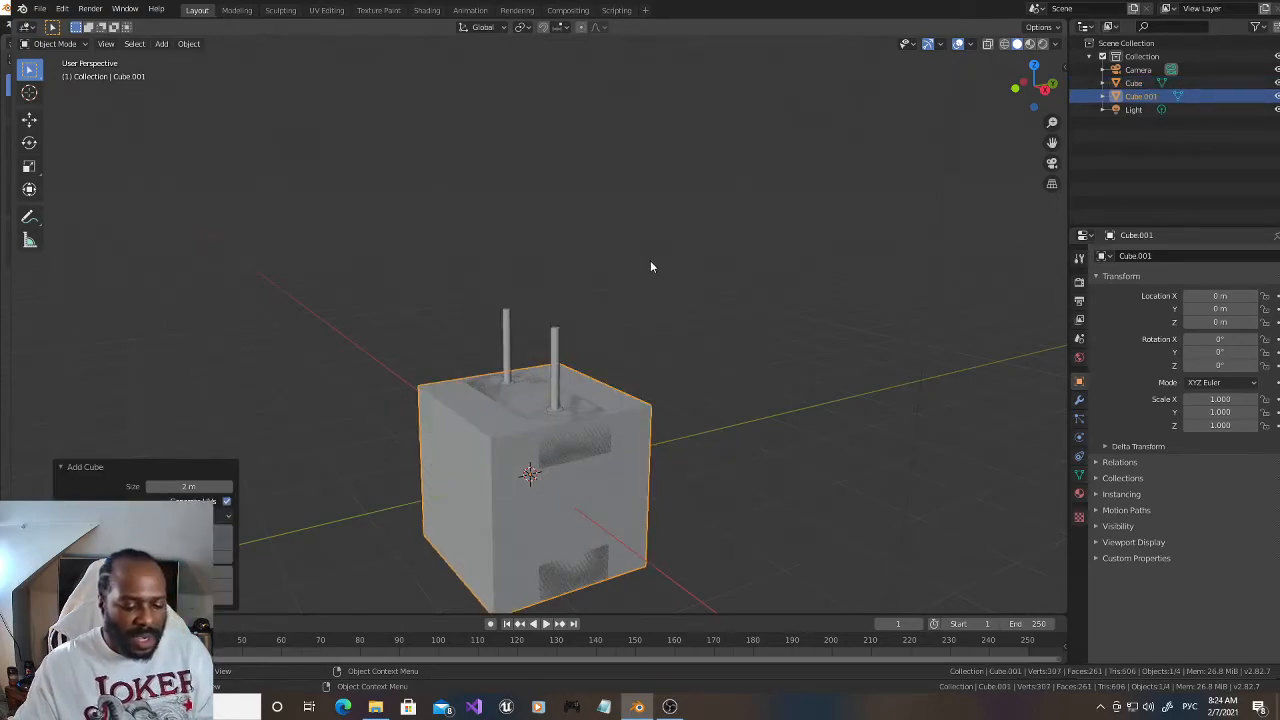
# Step: Put the new cube in Edit Mode and scale it down along Y and Z into a low, narrow block
pyautogui.click(55, 43)
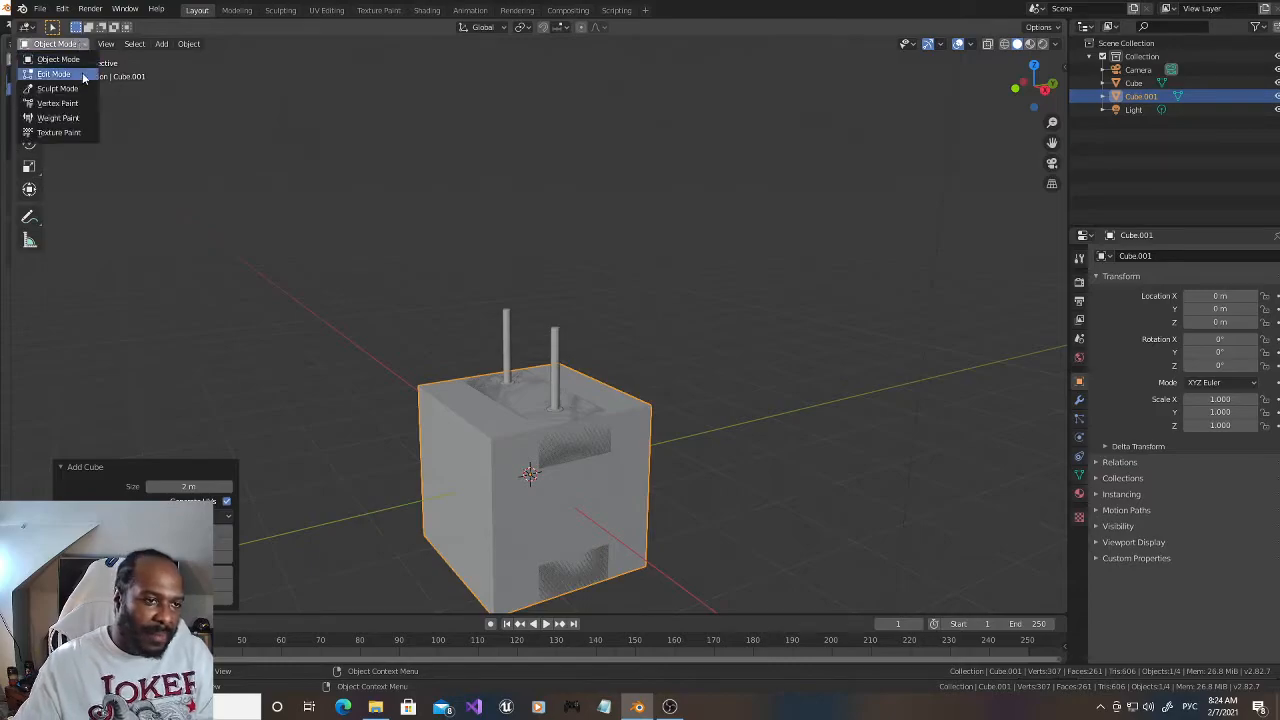
pyautogui.click(80, 76)
pyautogui.moveTo(565, 466); pyautogui.dragTo(528, 470)
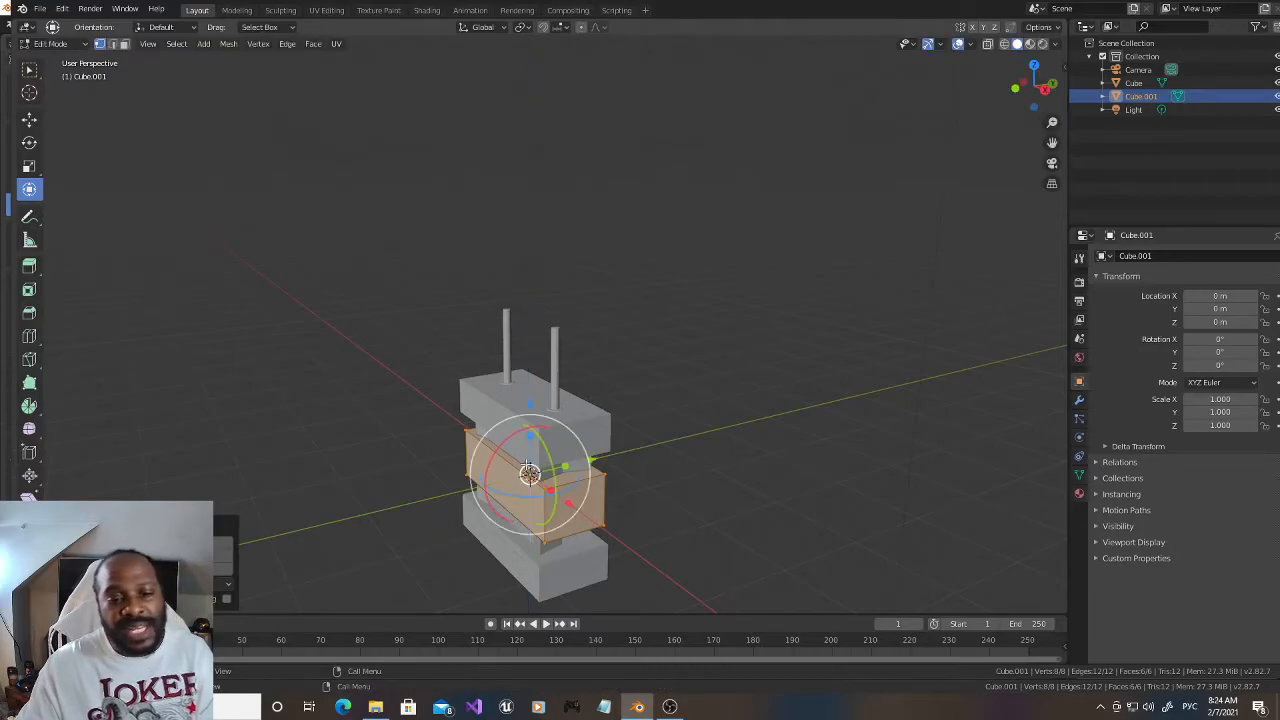
# Step: Move the flattened cube up along Z so it sits just above the block with the prongs running through it
pyautogui.moveTo(528, 406); pyautogui.dragTo(528, 294)
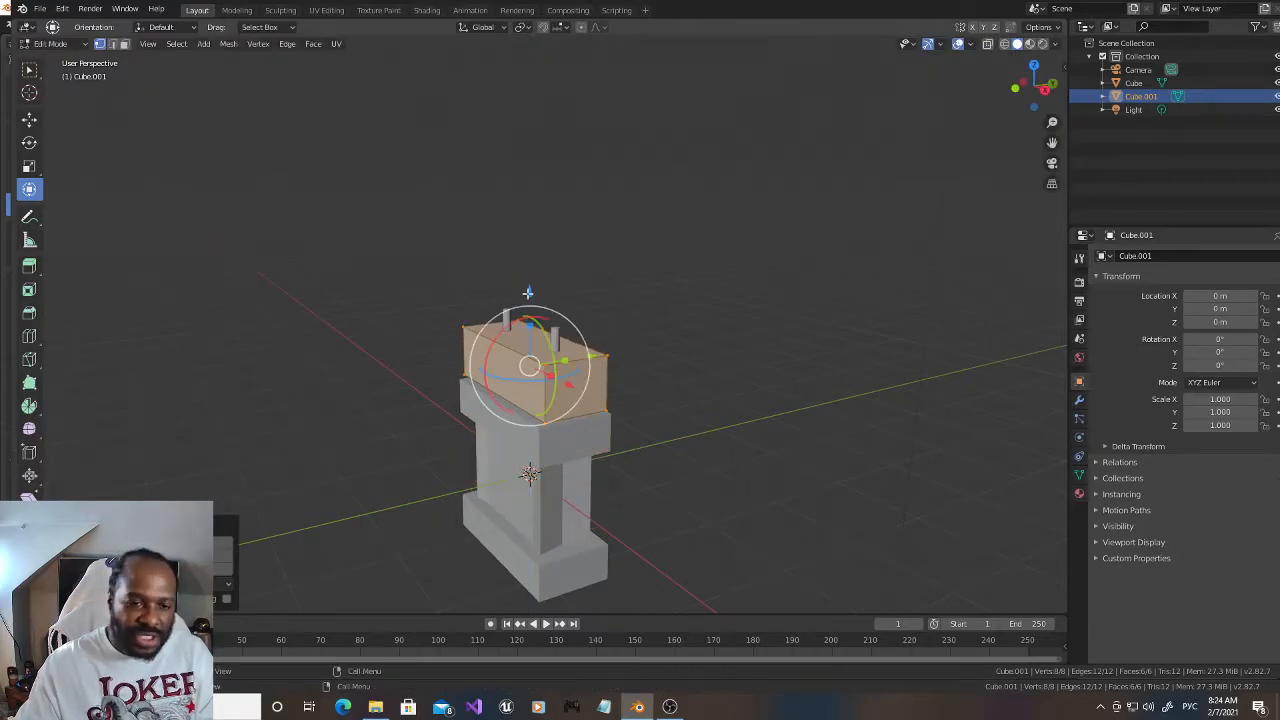
pyautogui.moveTo(1022, 88); pyautogui.dragTo(1038, 88)
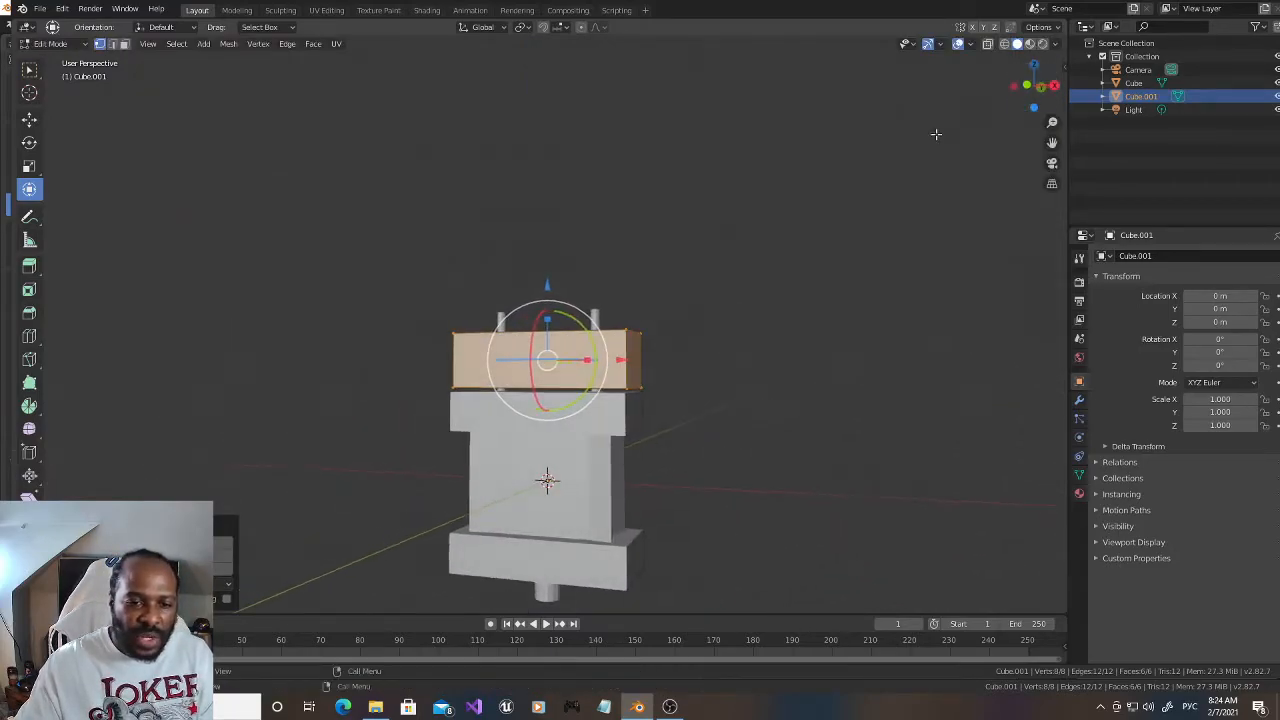
pyautogui.scroll(2, 849, 191)
pyautogui.moveTo(550, 302); pyautogui.dragTo(549, 350)
pyautogui.moveTo(548, 306); pyautogui.dragTo(551, 309)
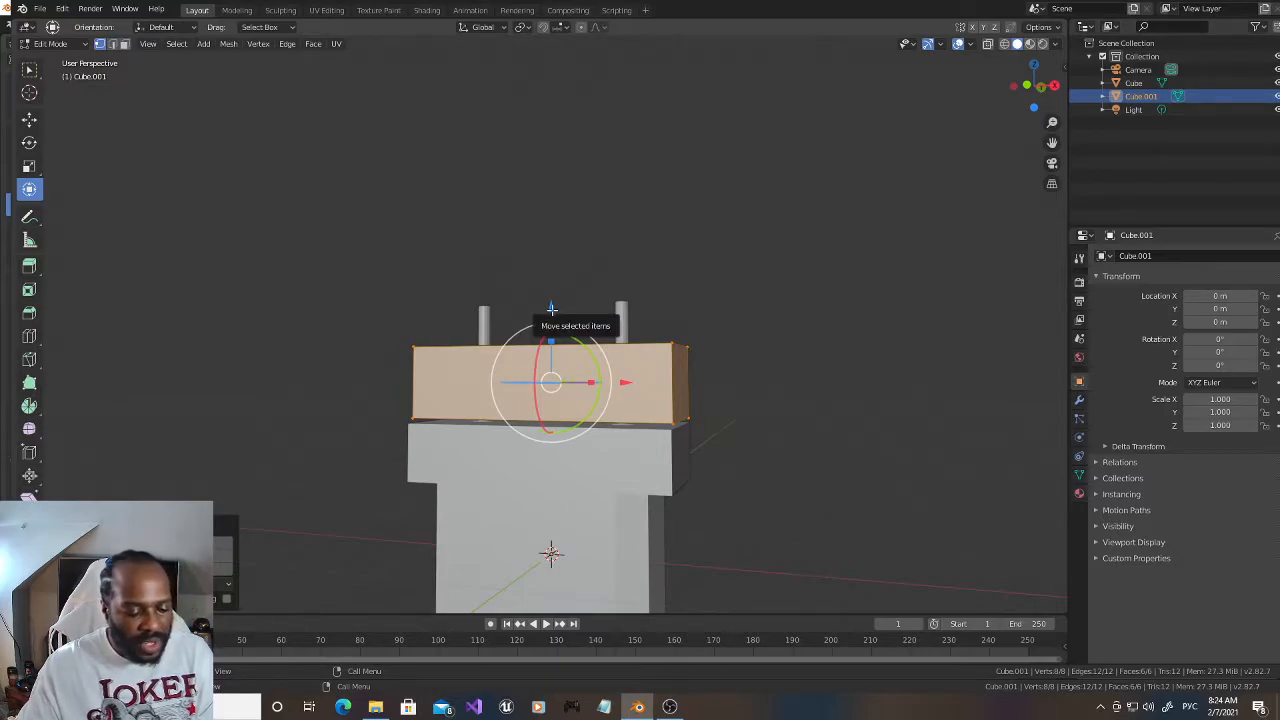
# Step: Add two evenly spaced loop cuts across the upper block's length and one loop cut running lengthwise through its middle
pyautogui.moveTo(1021, 103); pyautogui.dragTo(980, 94)
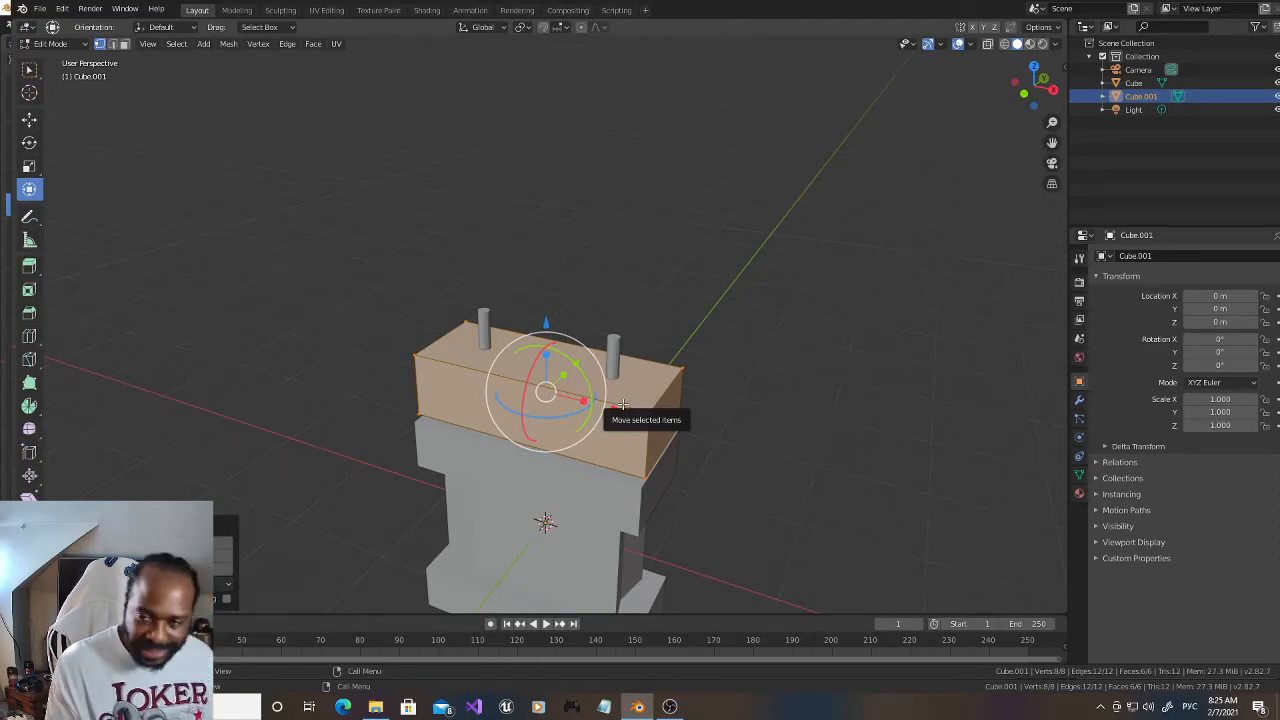
pyautogui.hotkey('ctrl', 'r')
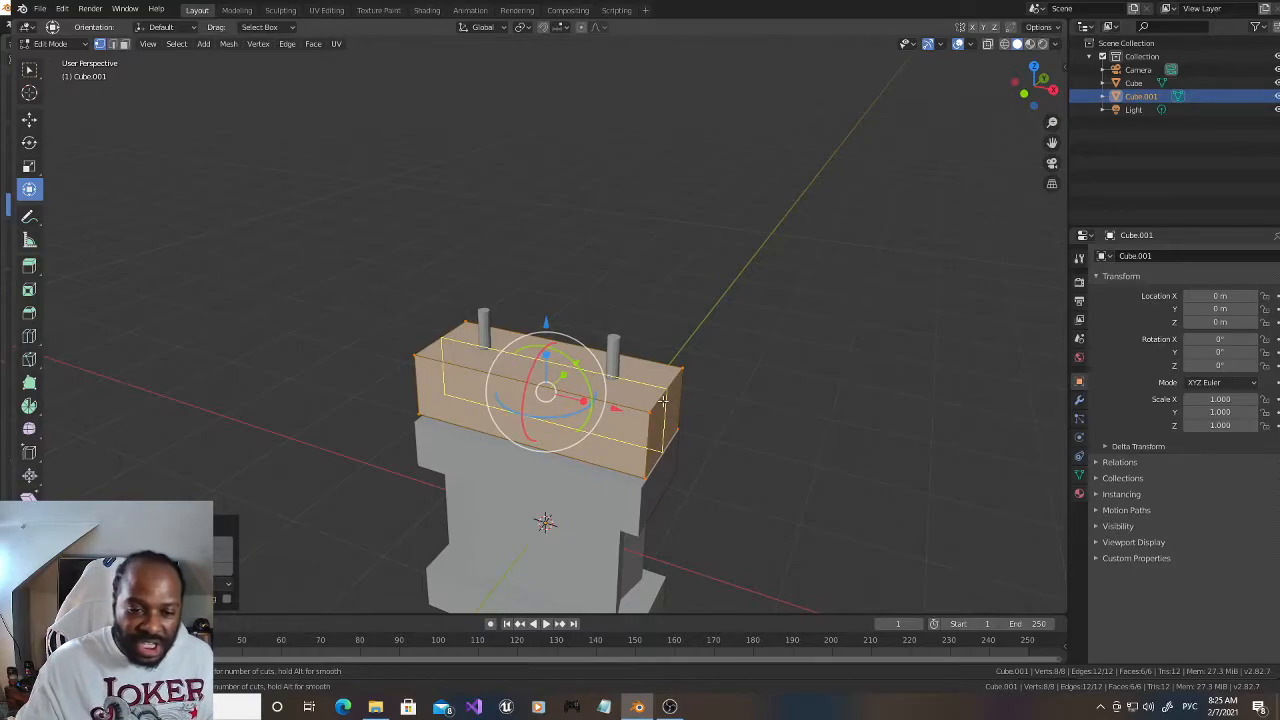
pyautogui.scroll(1, 624, 409)
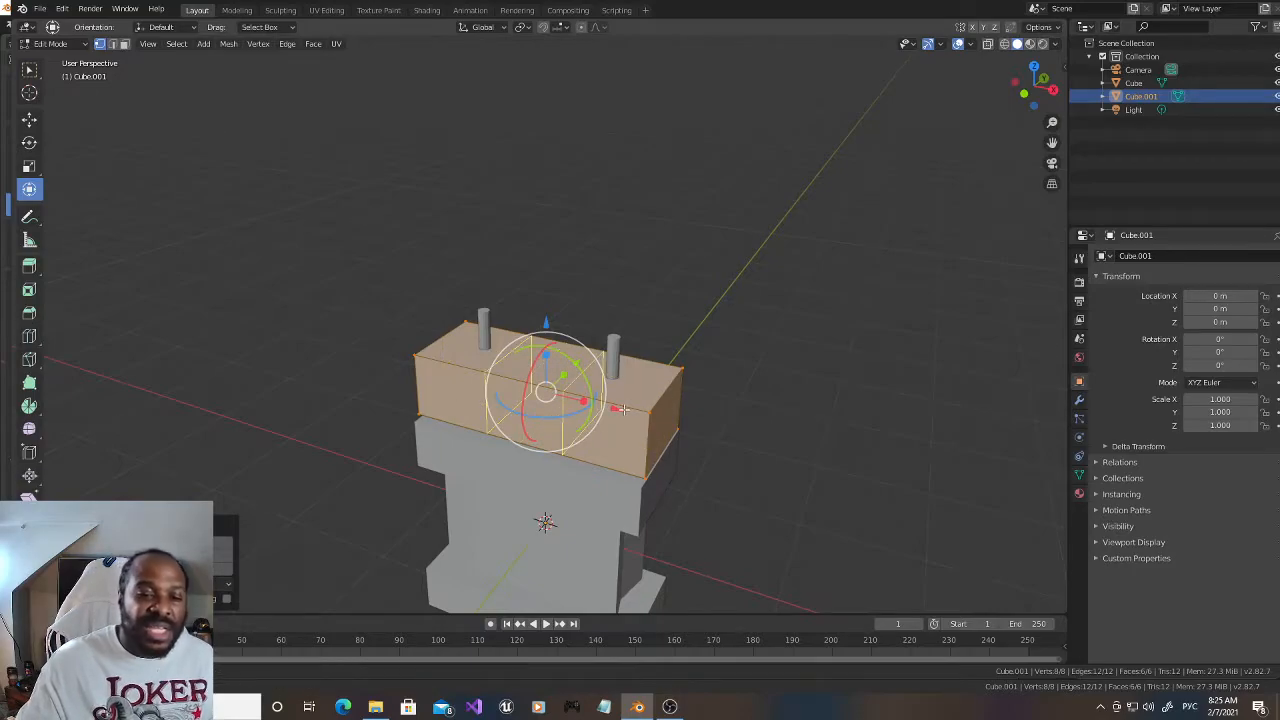
pyautogui.click(624, 409)
pyautogui.hotkey('ctrl', 'r')
pyautogui.click(665, 391)
pyautogui.click(660, 390)
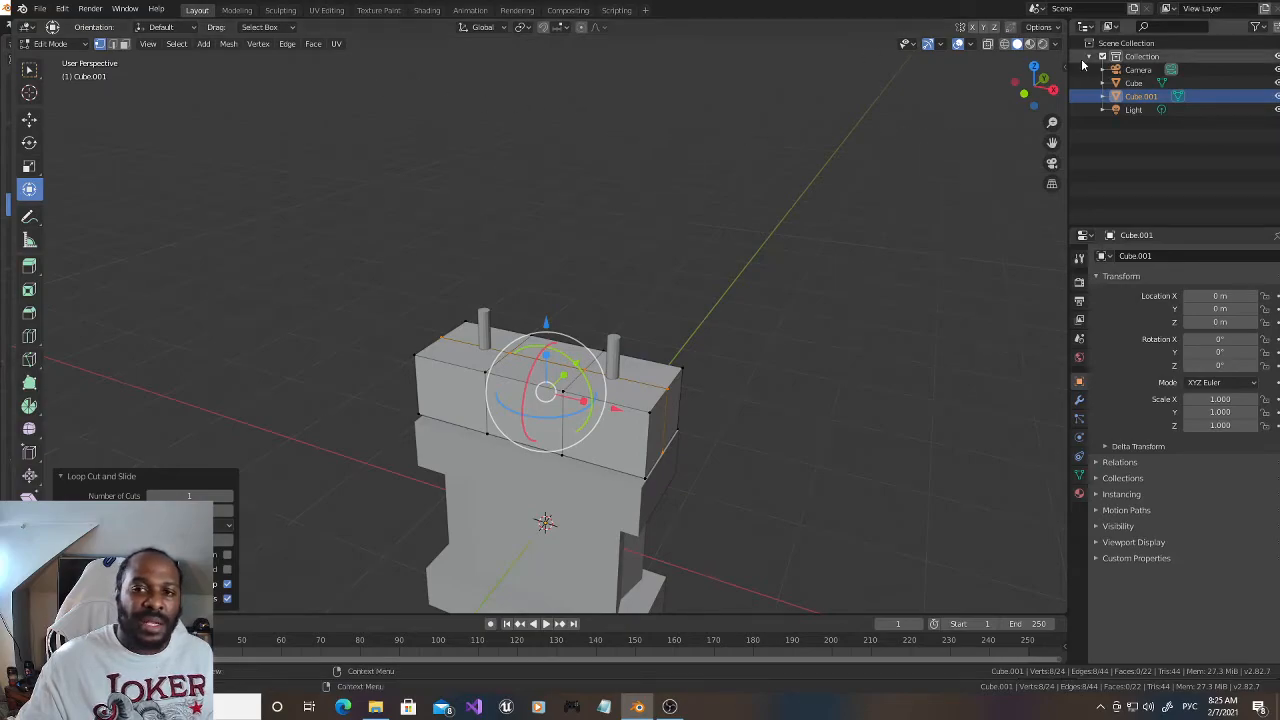
# Step: Select the two crosswise edge loops of the upper block and scale them outward along X until they line up with the prong centres
pyautogui.click(988, 43)
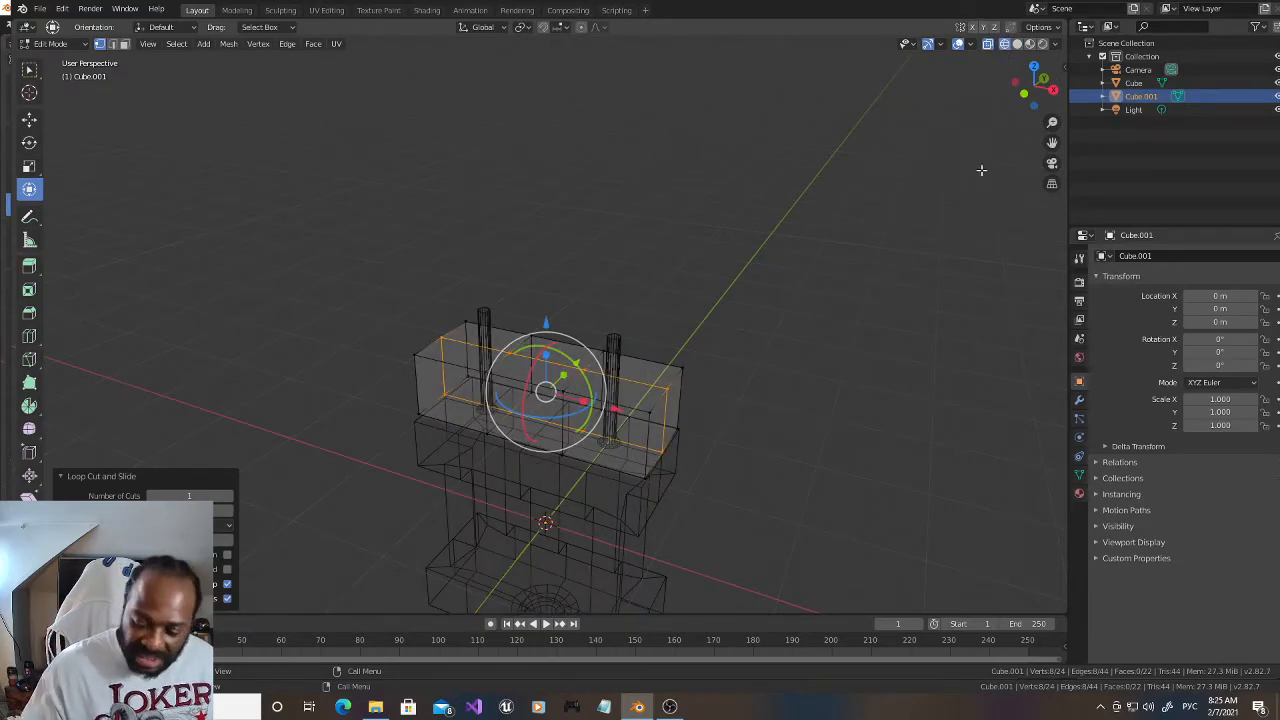
pyautogui.press('KP_7')
pyautogui.scroll(4, 877, 242)
pyautogui.scroll(1, 877, 242)
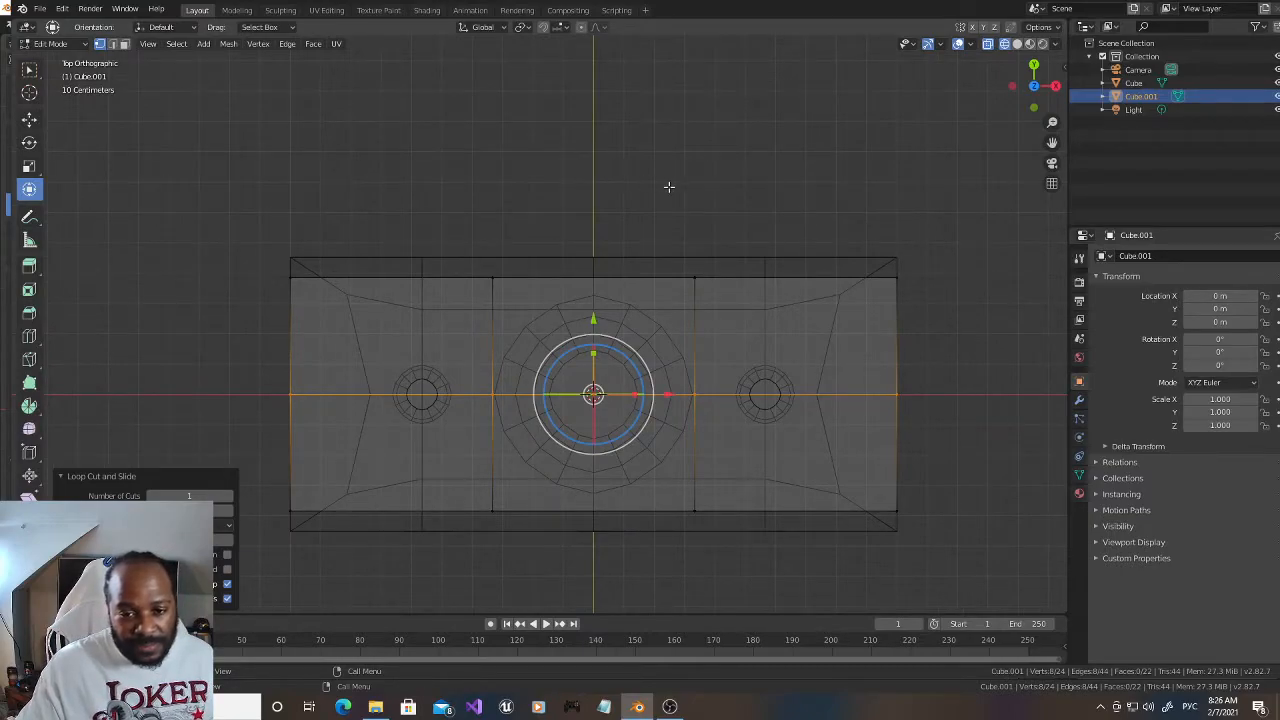
pyautogui.click(1017, 46)
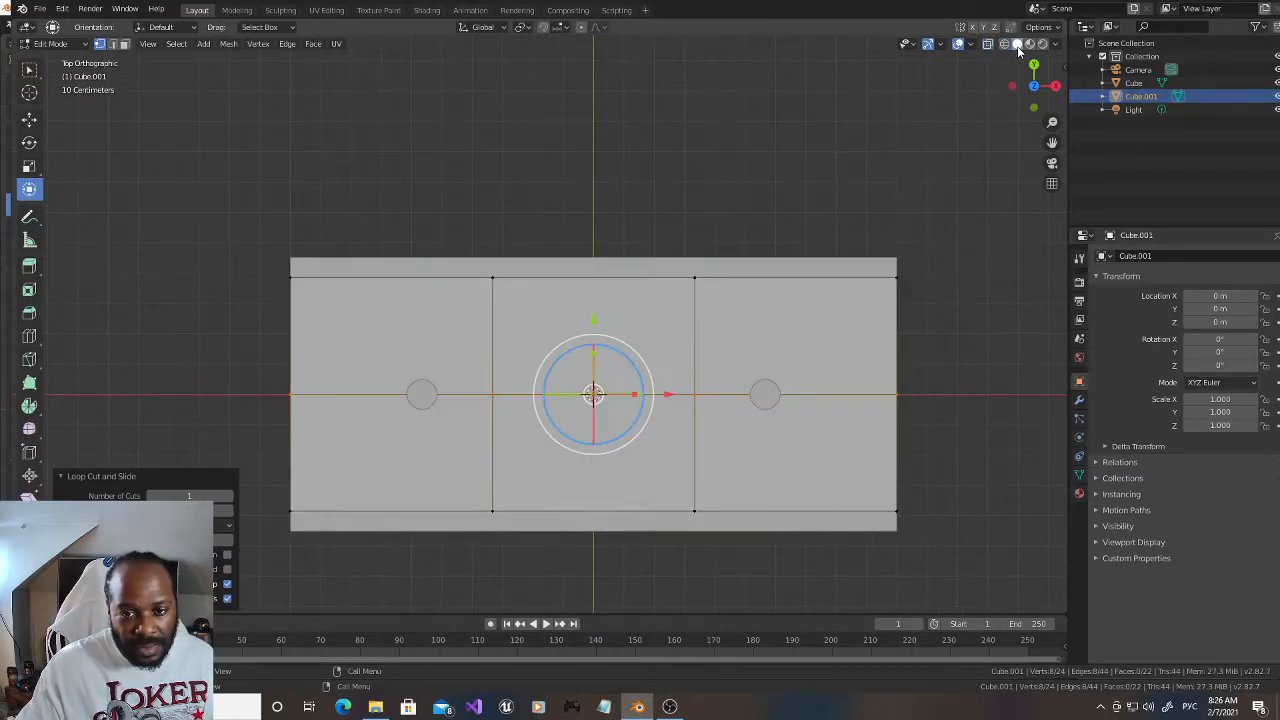
pyautogui.keyDown('alt'); pyautogui.click(491, 311); pyautogui.keyUp('alt')
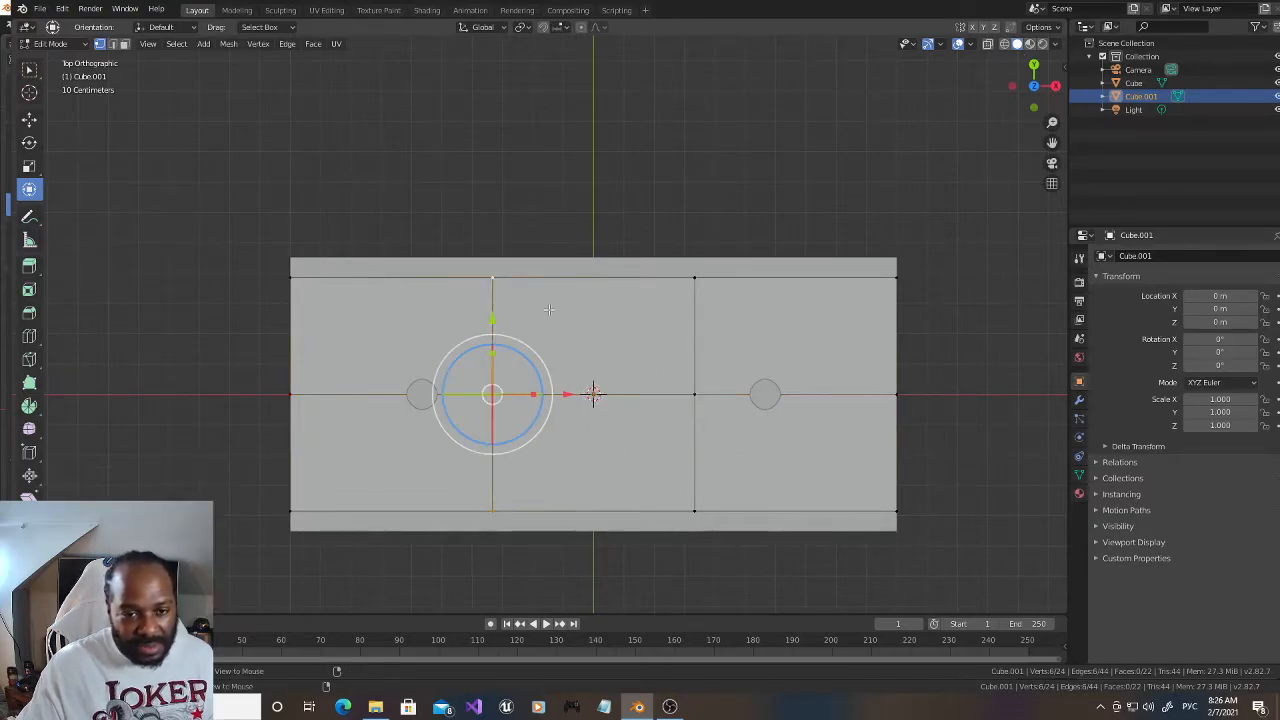
pyautogui.keyDown('alt'); pyautogui.keyDown('shift'); pyautogui.click(695, 346); pyautogui.keyUp('shift'); pyautogui.keyUp('alt')
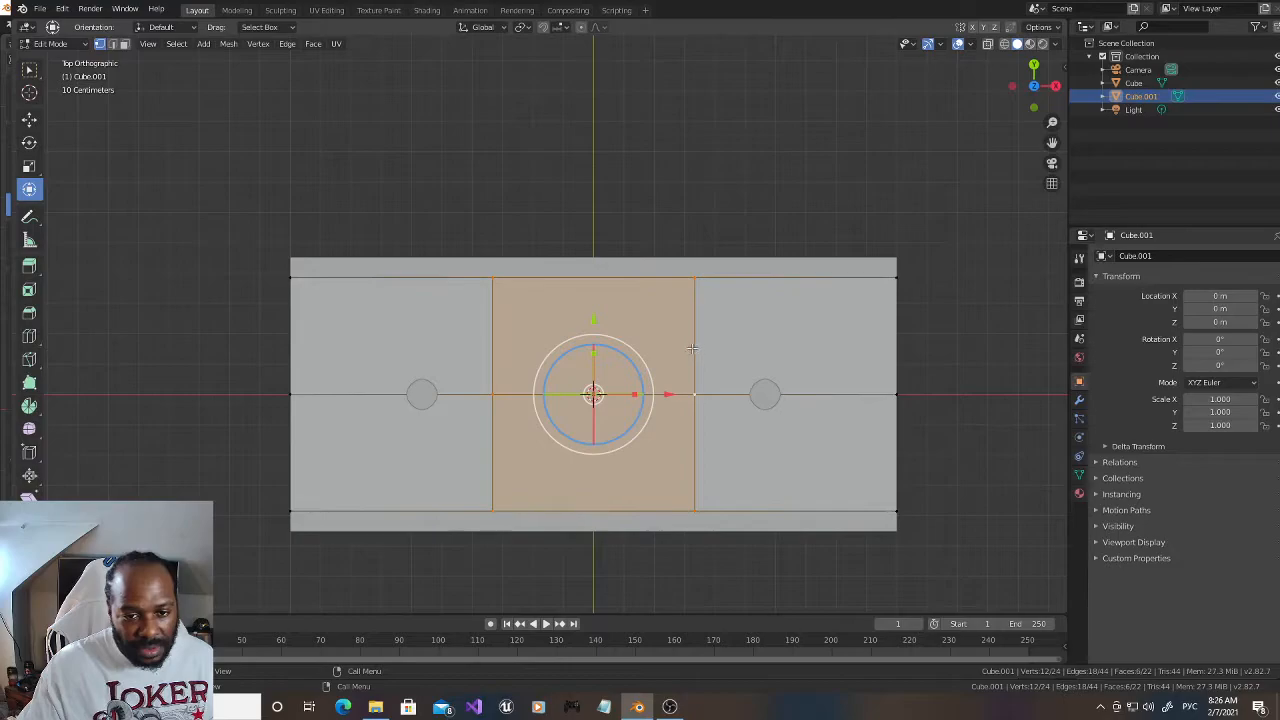
pyautogui.moveTo(1031, 106); pyautogui.dragTo(1032, 75)
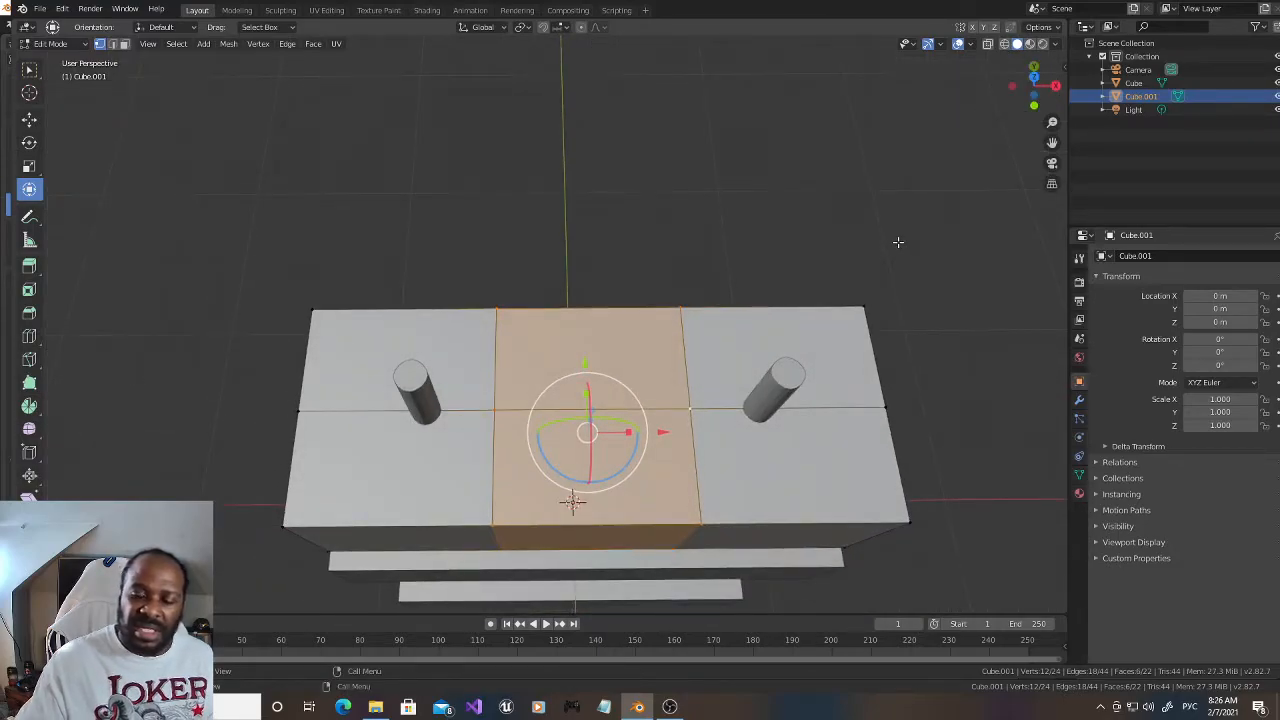
pyautogui.press('KP_7')
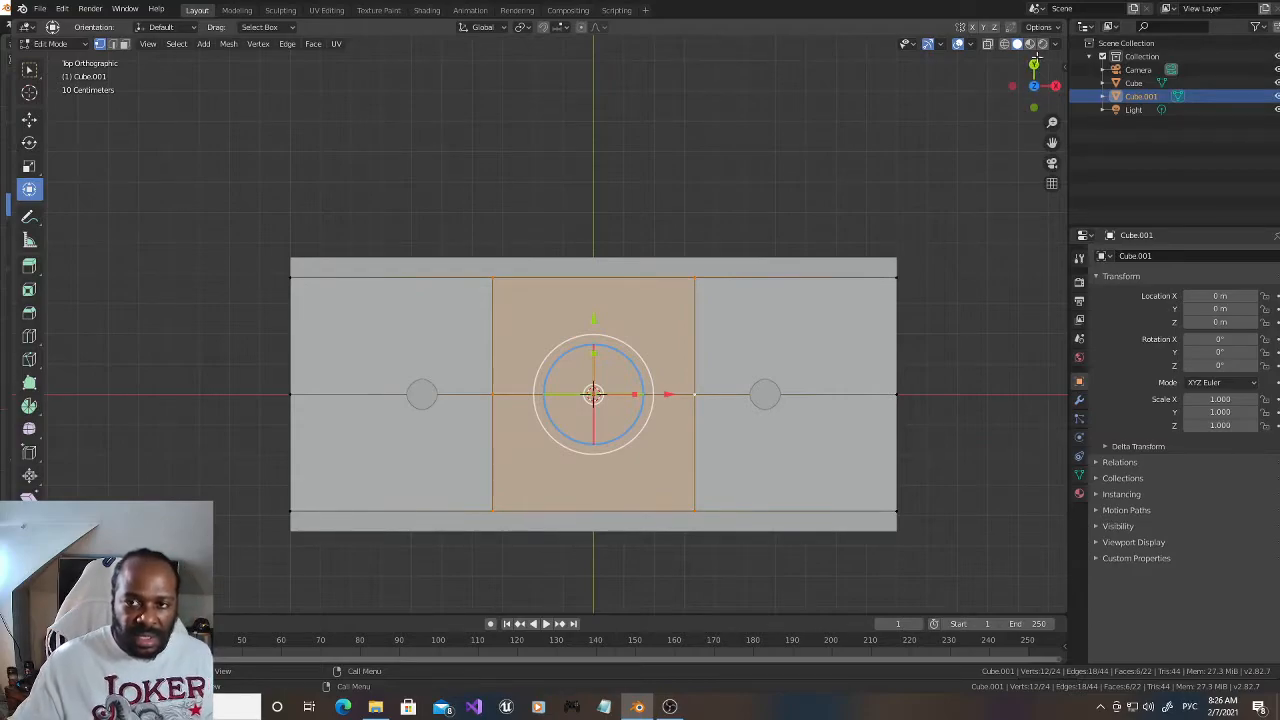
pyautogui.click(1005, 45)
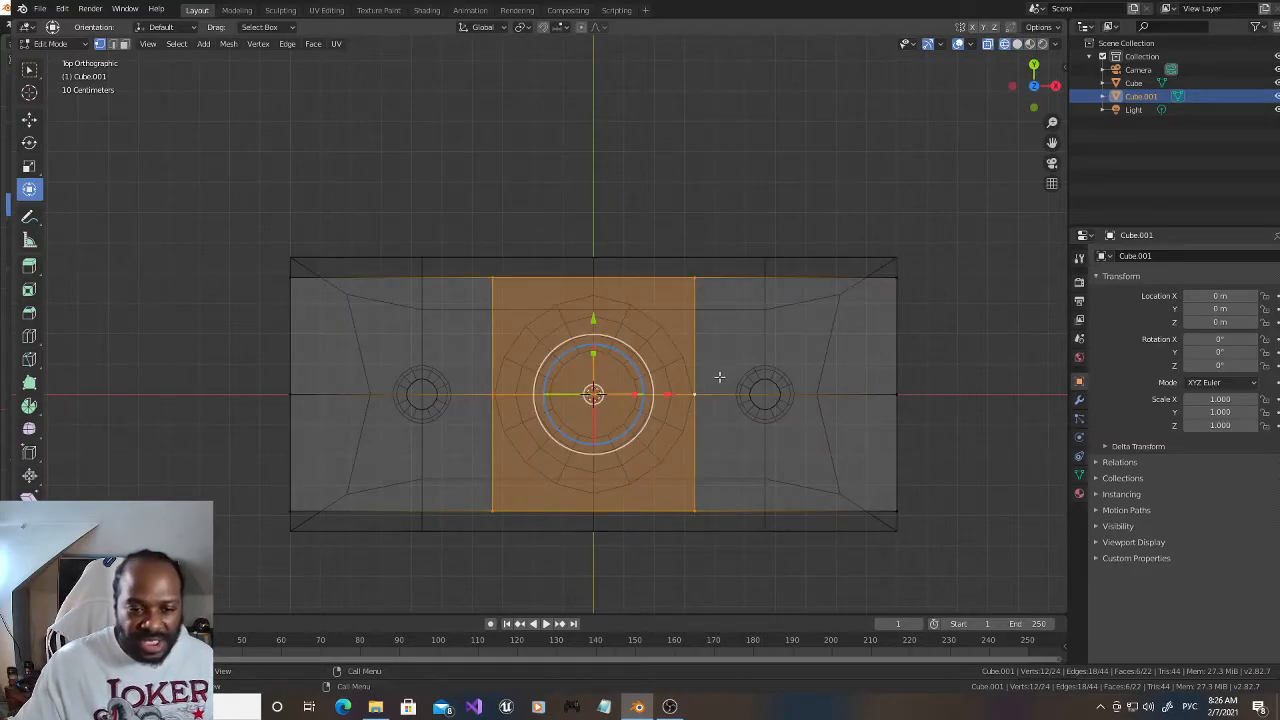
pyautogui.moveTo(635, 393); pyautogui.dragTo(670, 388)
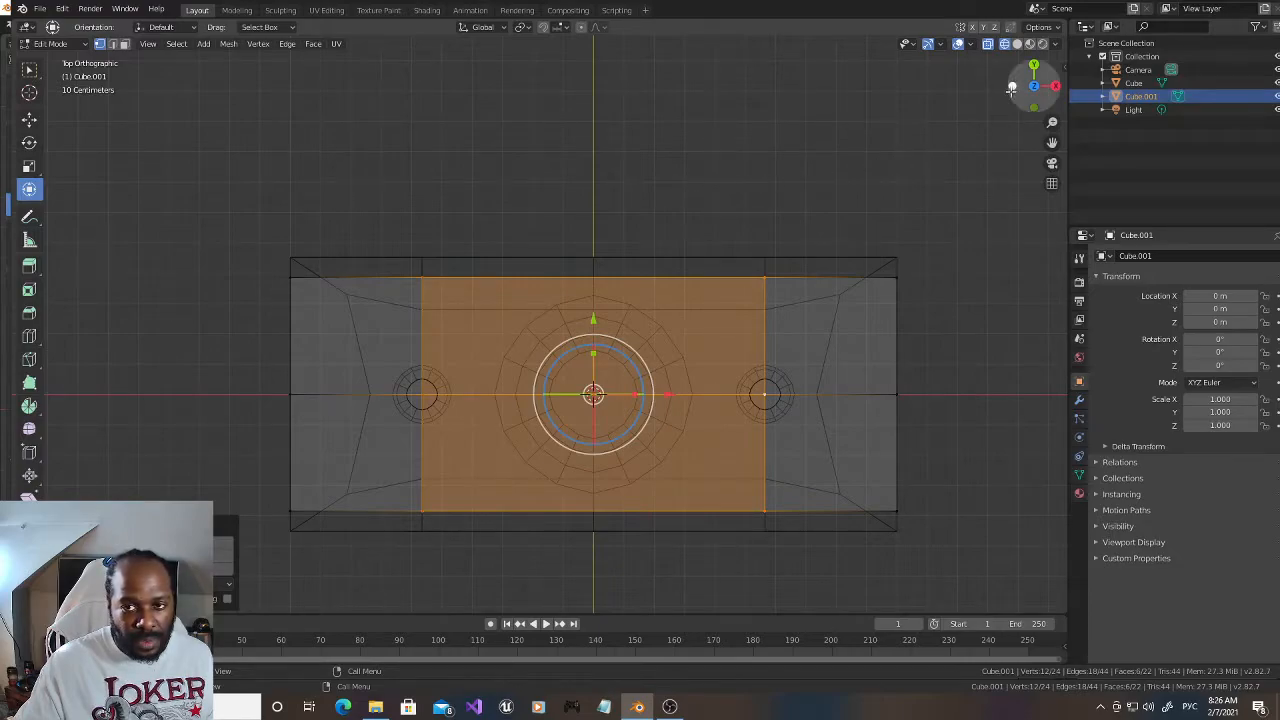
pyautogui.click(1017, 43)
pyautogui.moveTo(1034, 76)
pyautogui.mouseDown()
pyautogui.moveTo(1010, 215)
pyautogui.moveTo(1032, 188)
pyautogui.moveTo(1042, 208)
pyautogui.mouseUp()
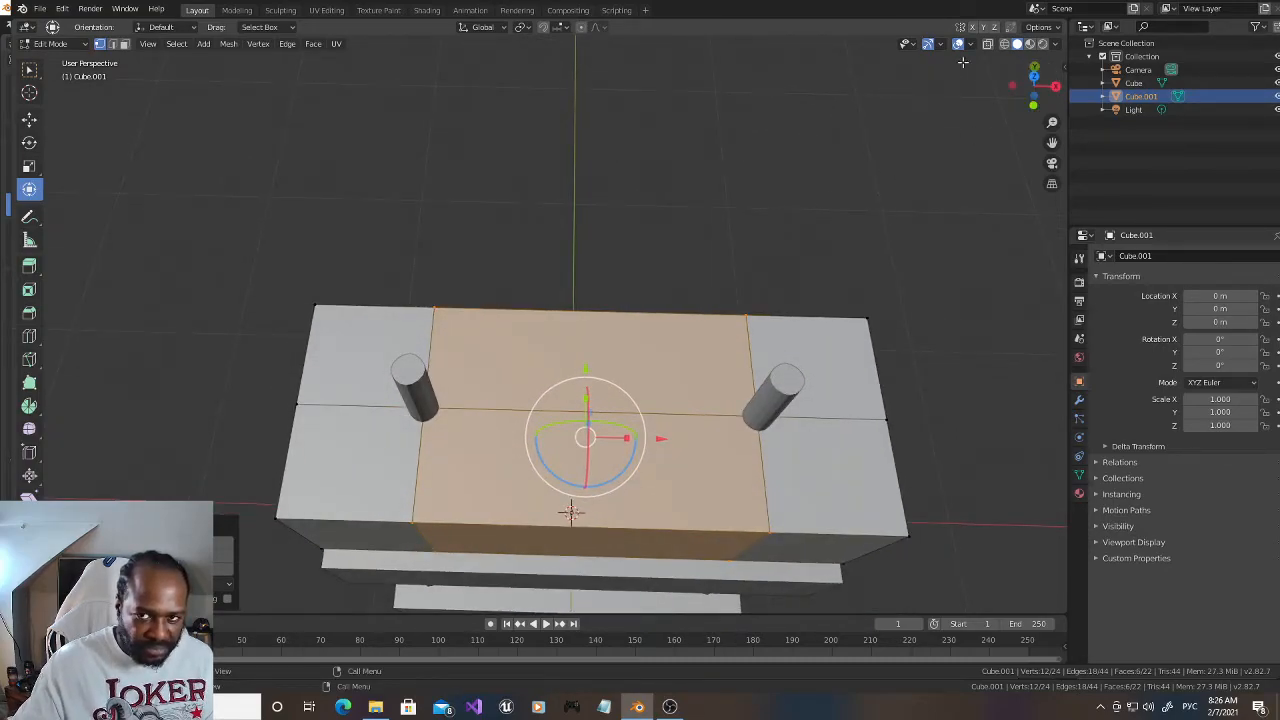
# Step: Bevel the four upper-block vertices at the prong centres into circles, vertex only, with 4 segments, about 0.098 m offset and 0.098 profile
pyautogui.click(920, 137)
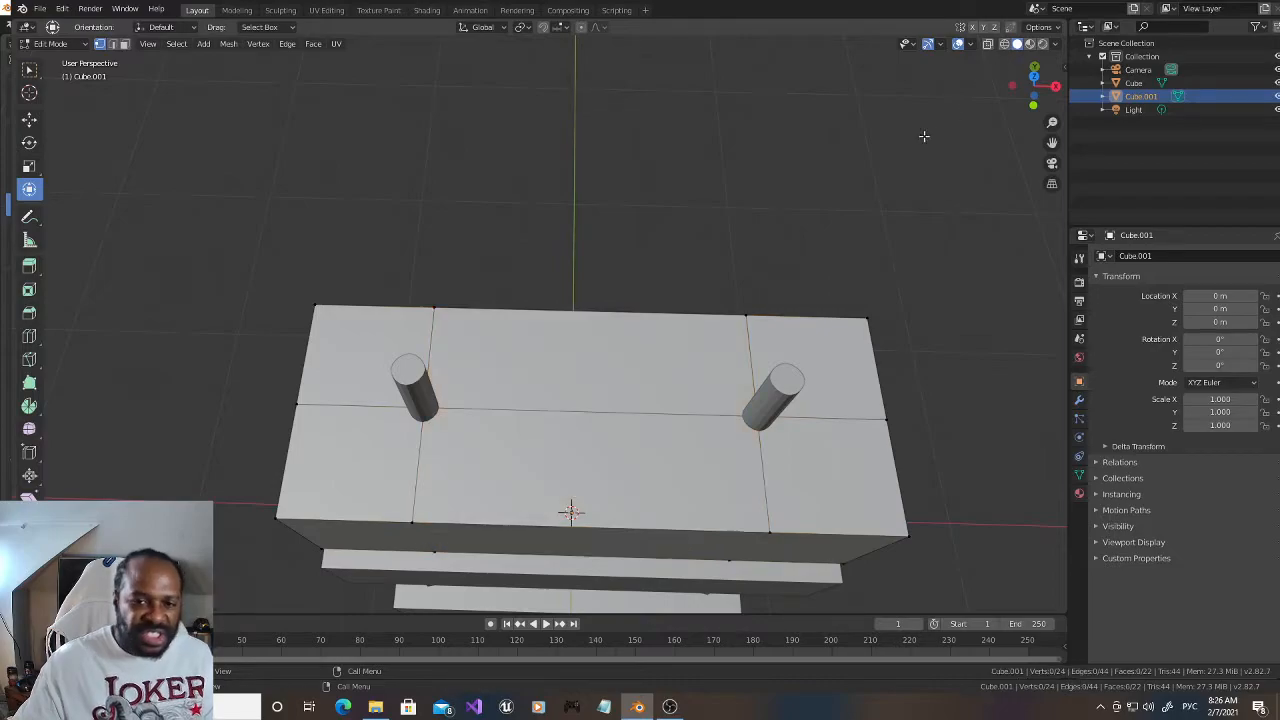
pyautogui.click(1005, 44)
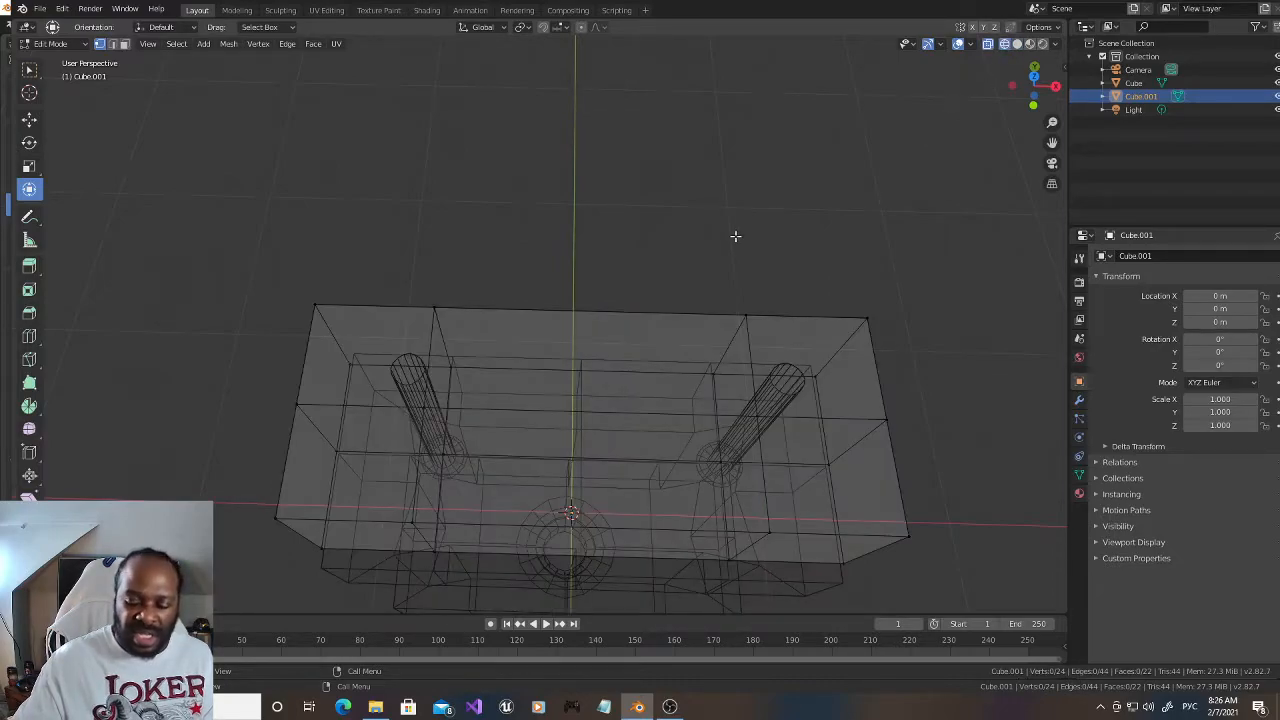
pyautogui.press('KP_7')
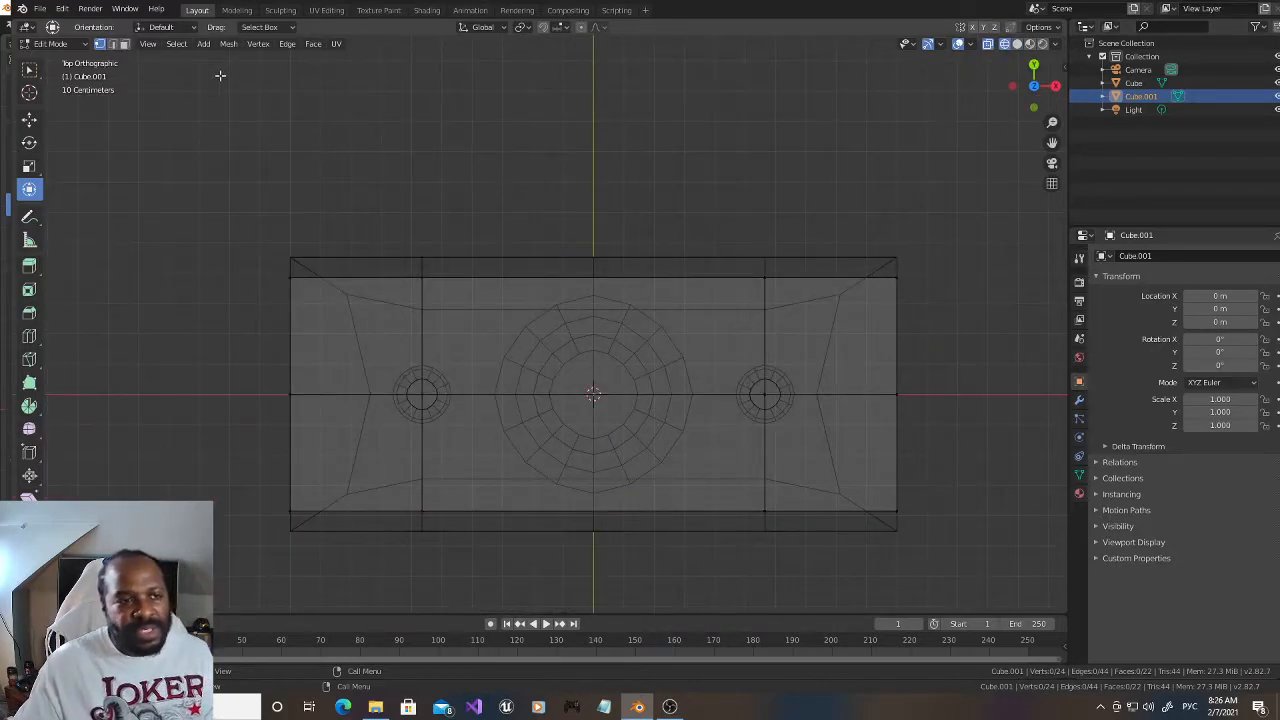
pyautogui.moveTo(405, 368); pyautogui.dragTo(446, 426)
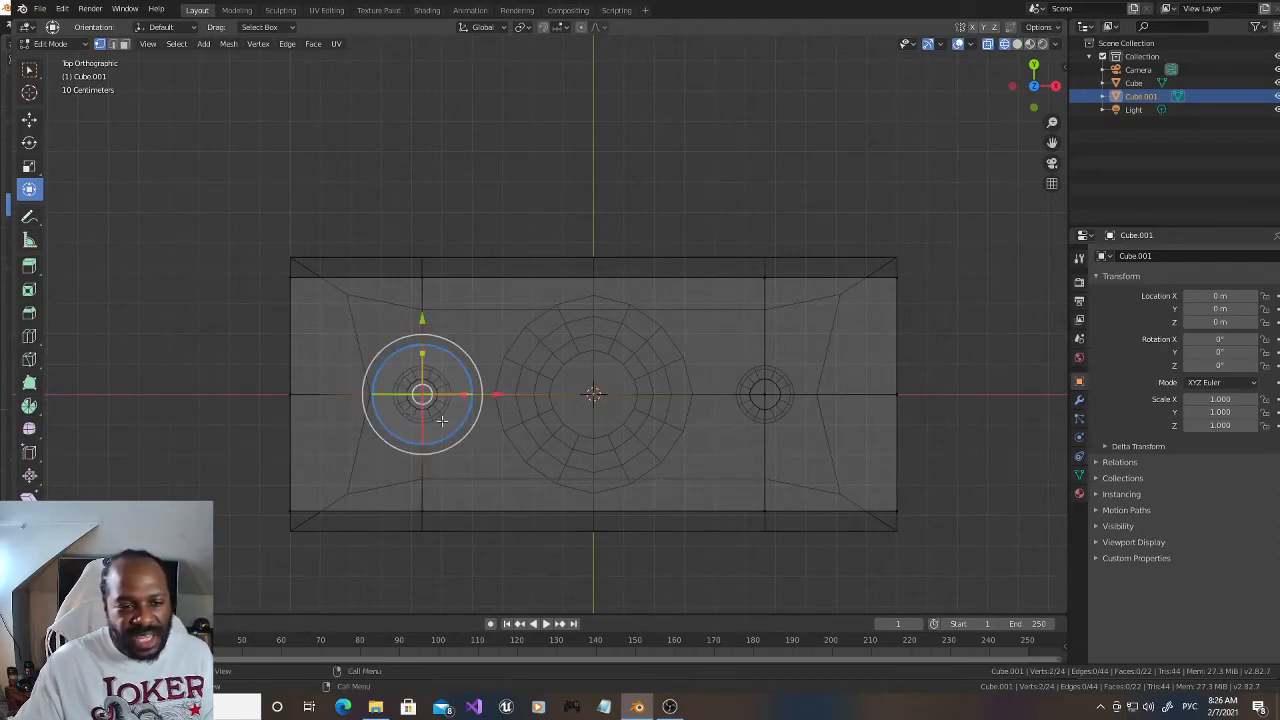
pyautogui.press('c')
pyautogui.click(767, 399)
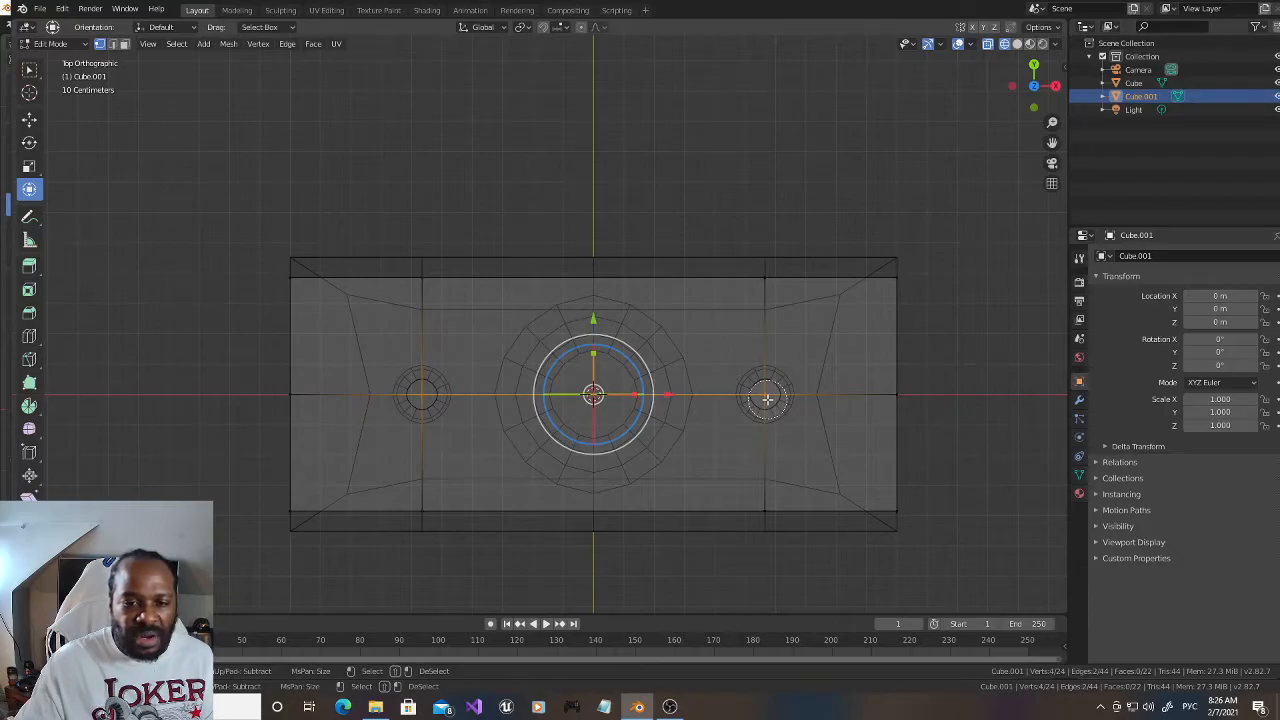
pyautogui.rightClick(451, 397)
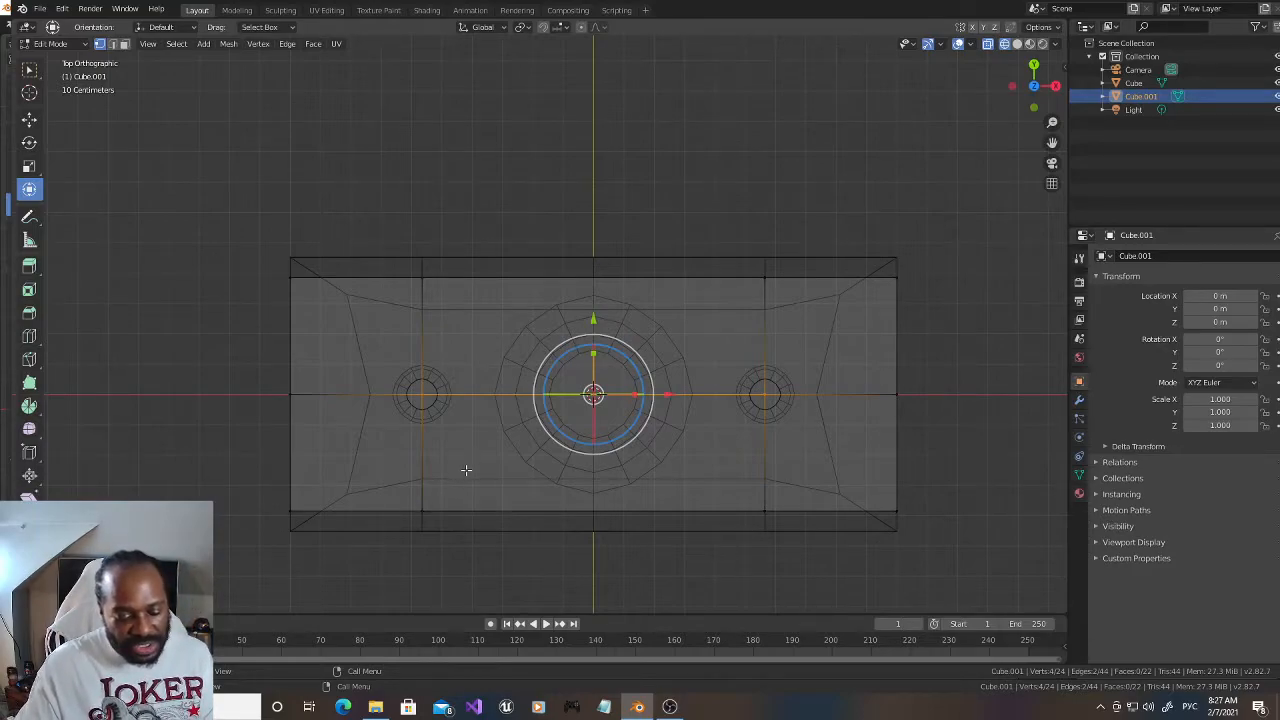
pyautogui.click(1017, 44)
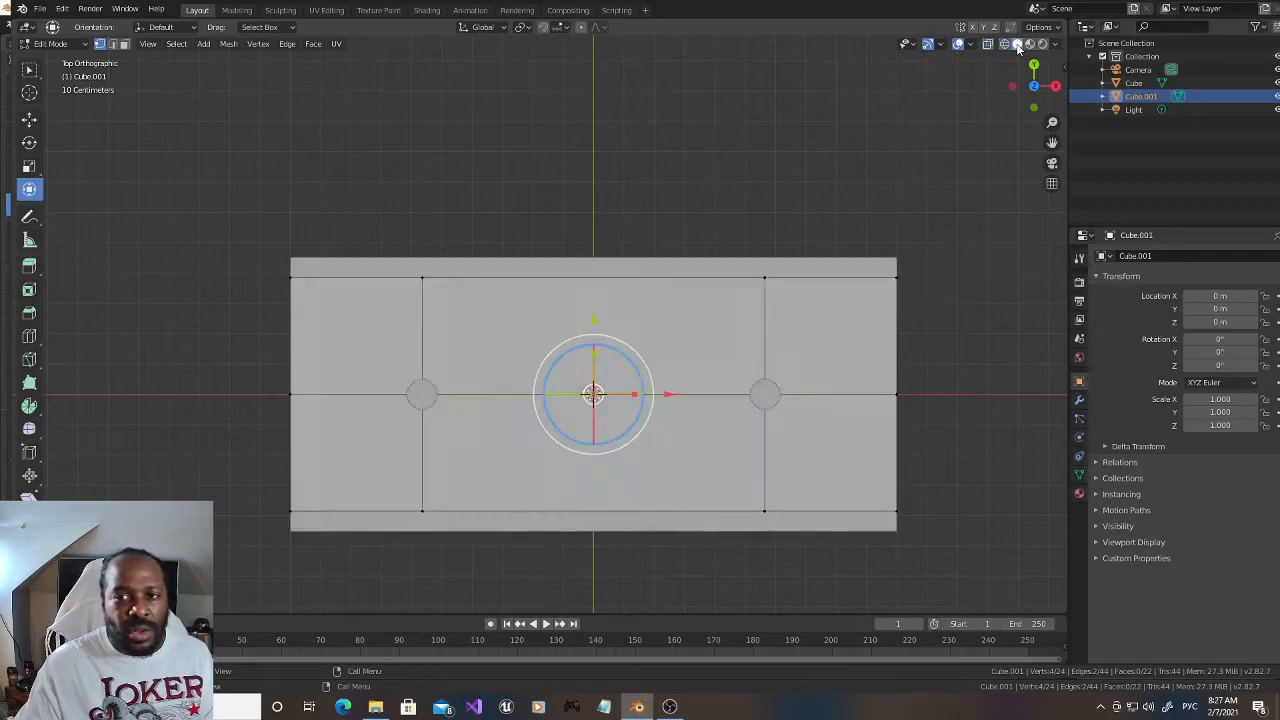
pyautogui.moveTo(1034, 80); pyautogui.dragTo(1040, 96)
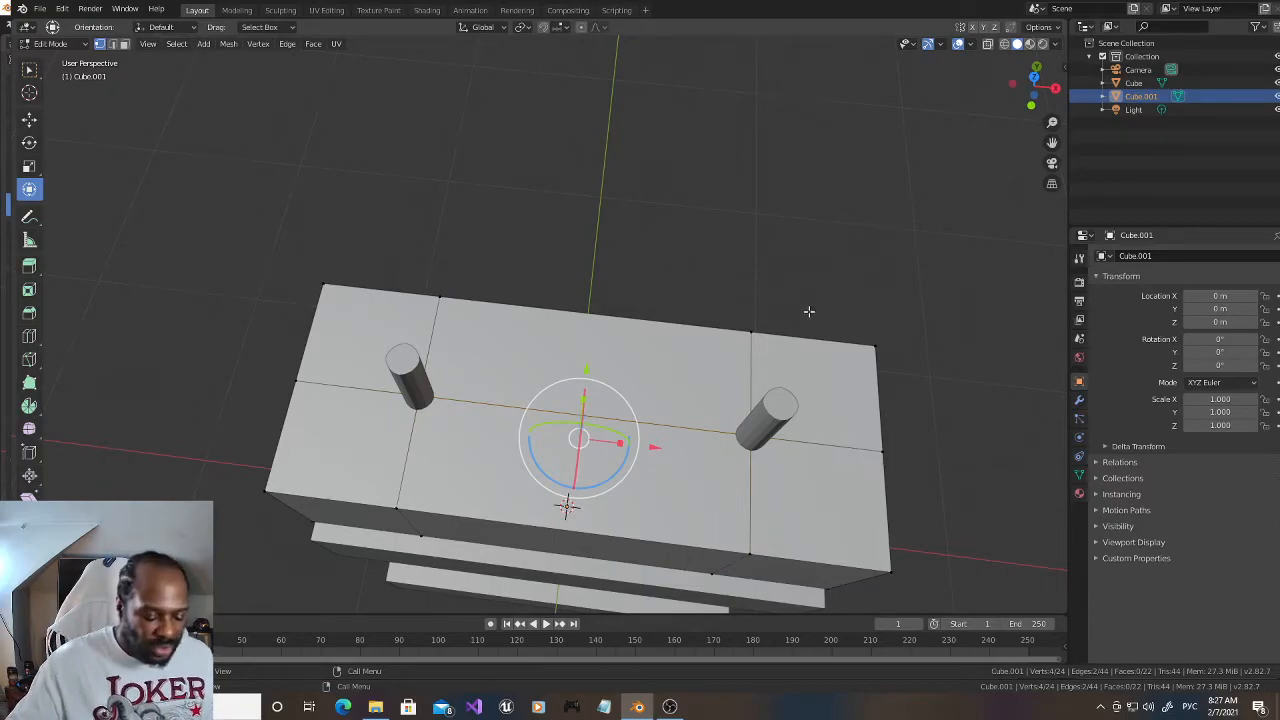
pyautogui.press('ctrl')
pyautogui.hotkey('ctrl', 'shift', 'b')
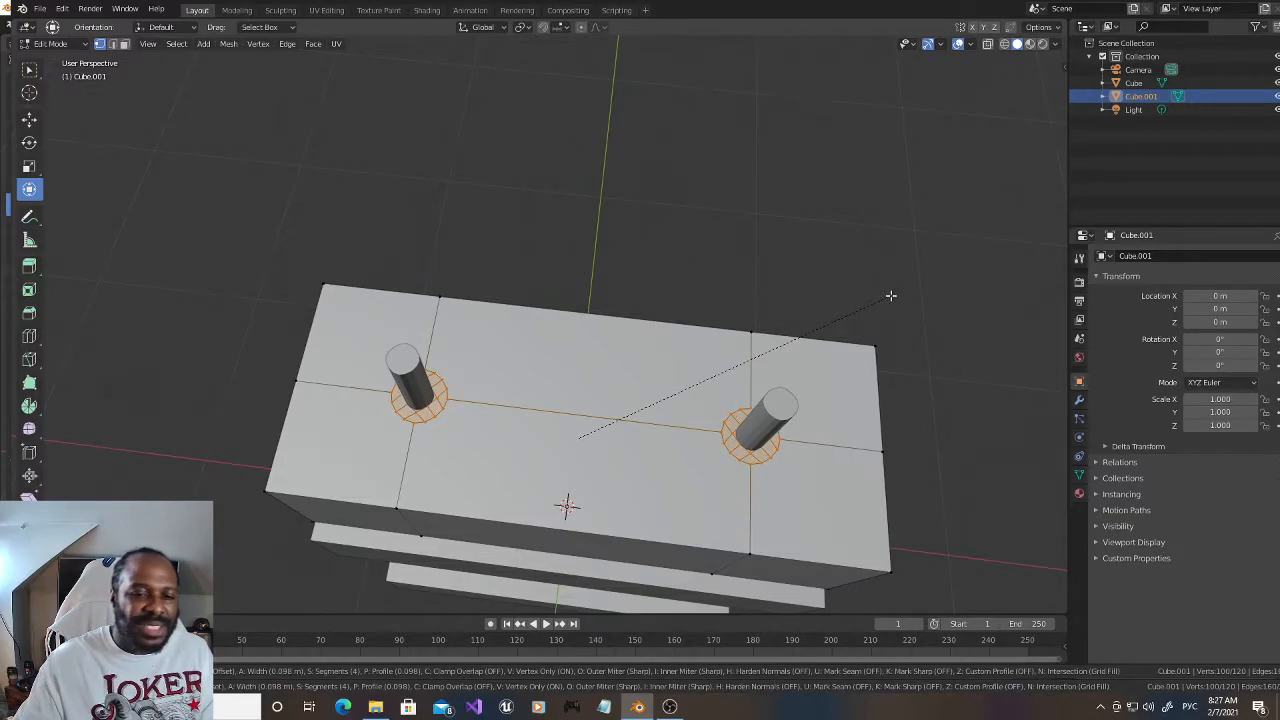
pyautogui.click(890, 295)
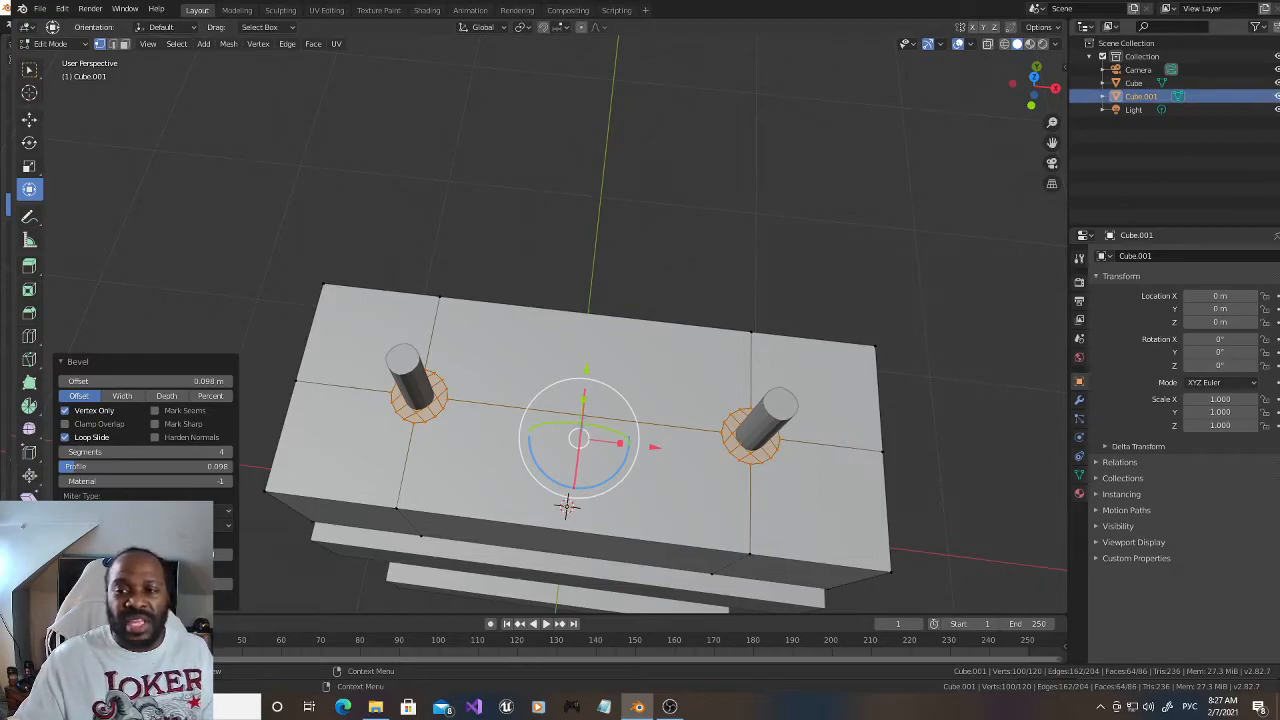
pyautogui.doubleClick(1145, 96)
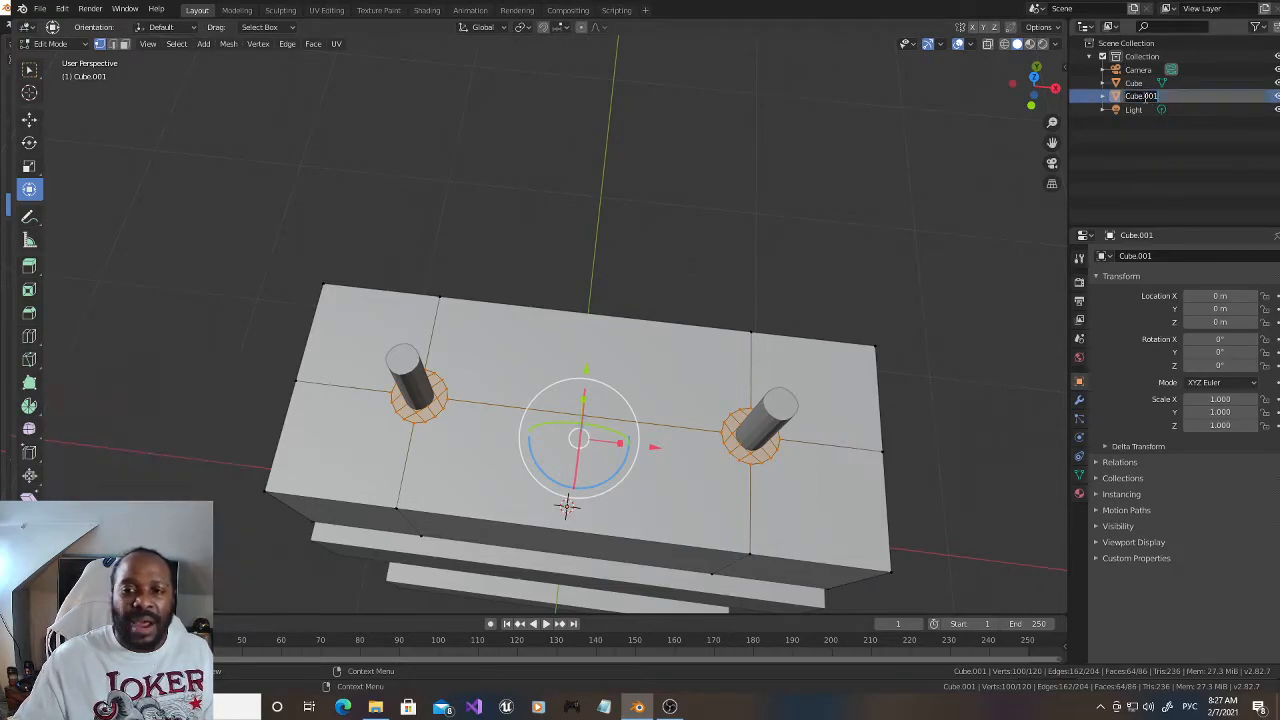
pyautogui.write('Hdgey')
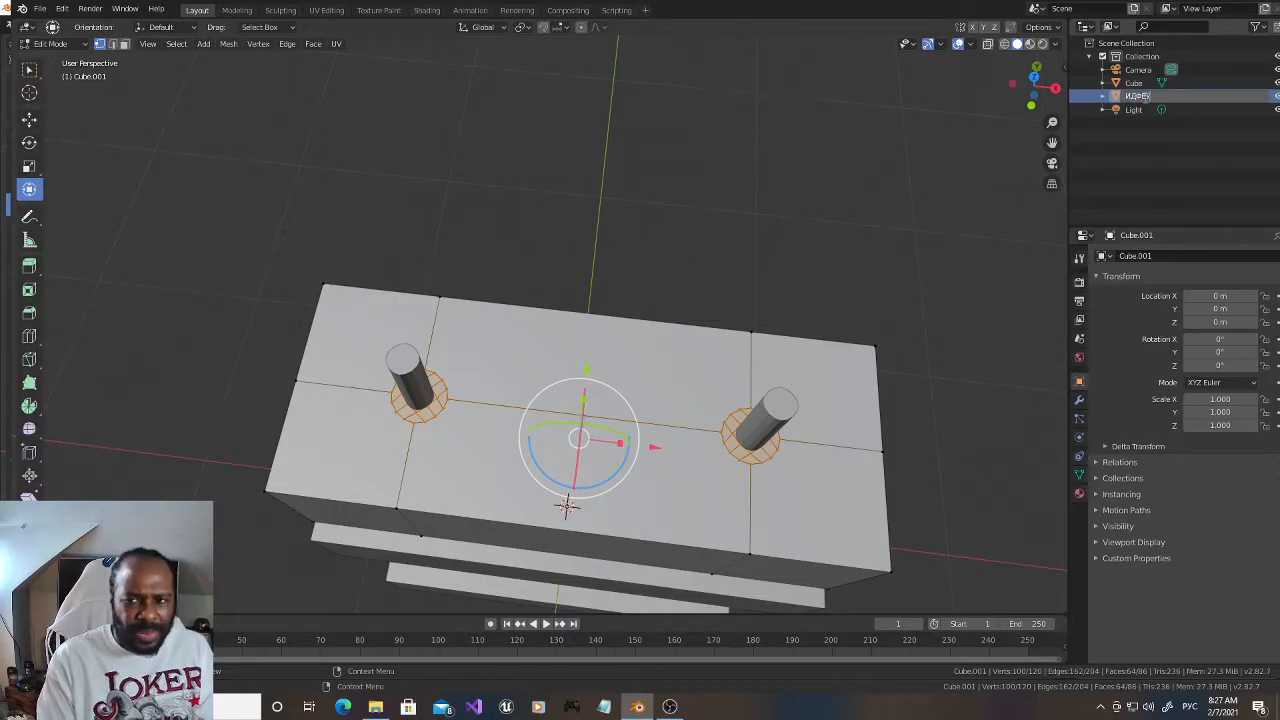
pyautogui.press('Return')
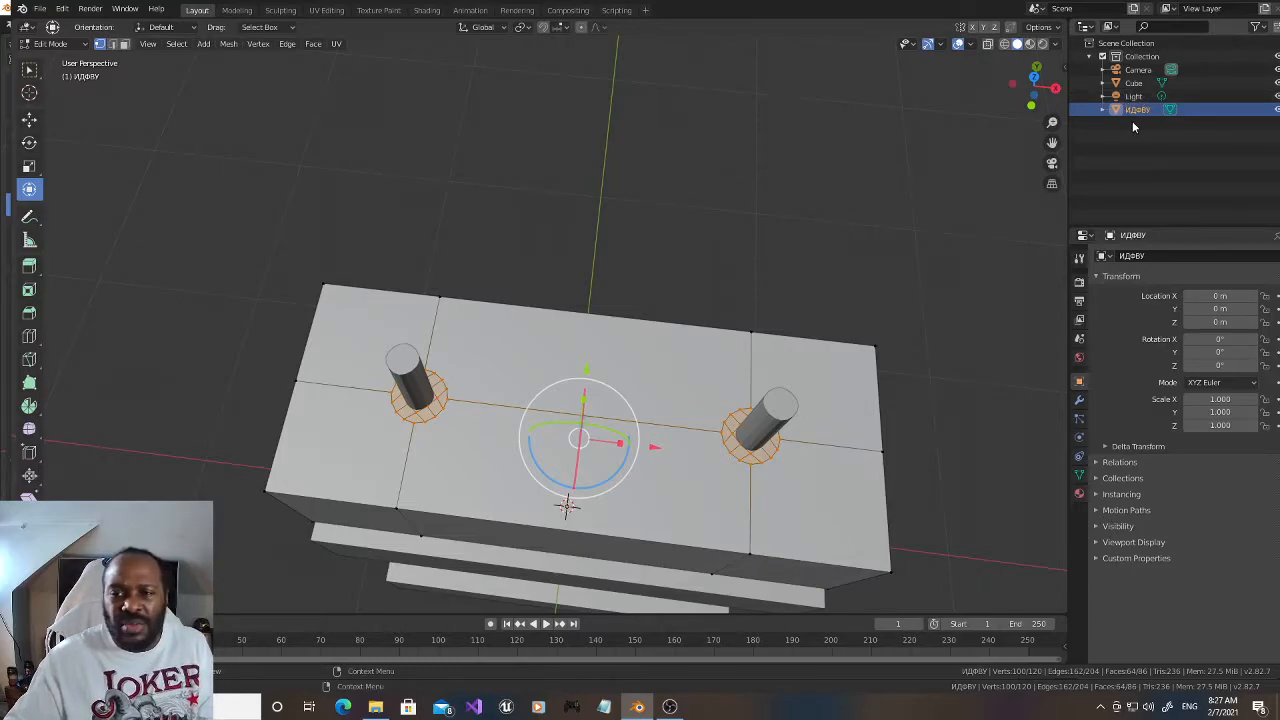
# Step: Rename the upper block object to BLADE
pyautogui.doubleClick(1133, 107)
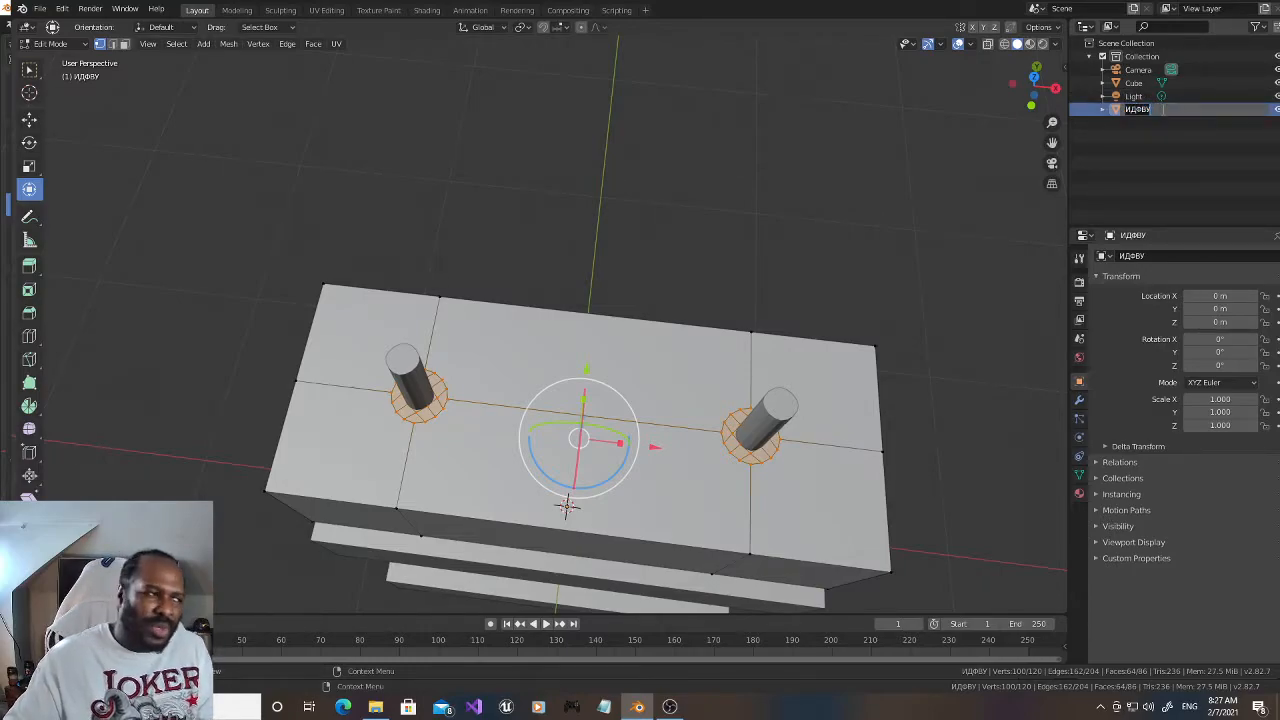
pyautogui.write('И')
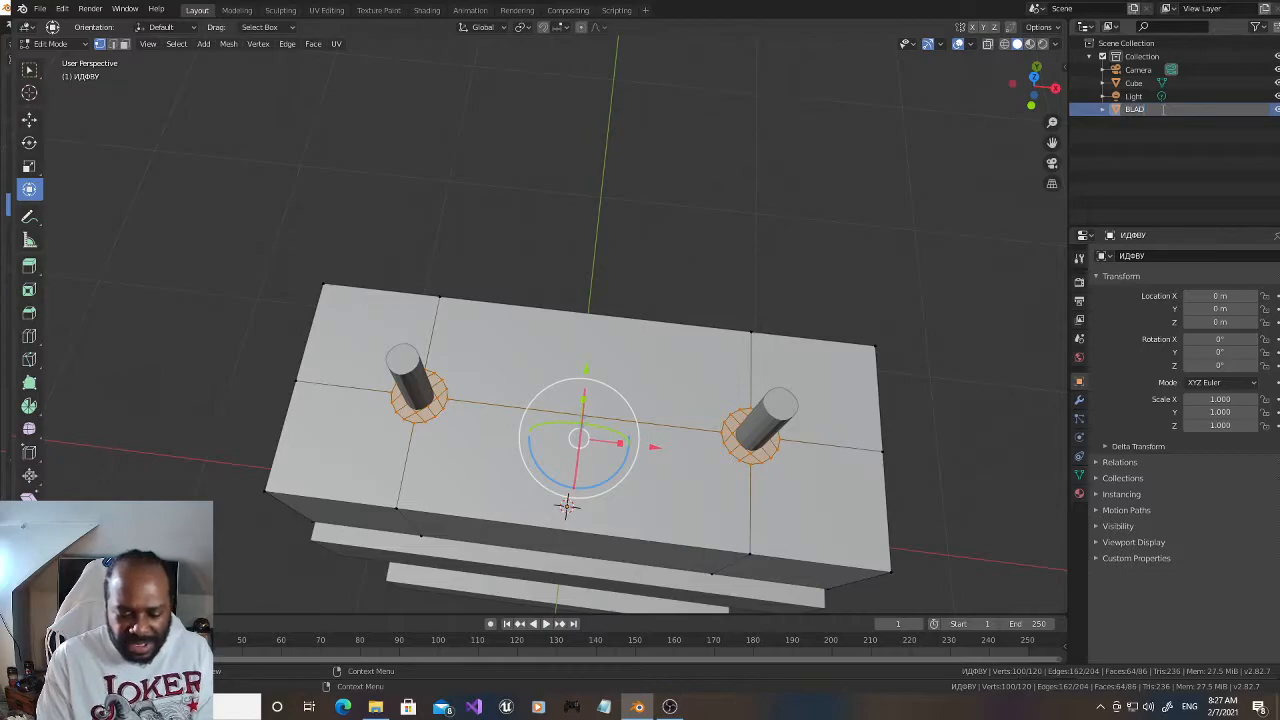
pyautogui.write('LADE')
pyautogui.press('Return')
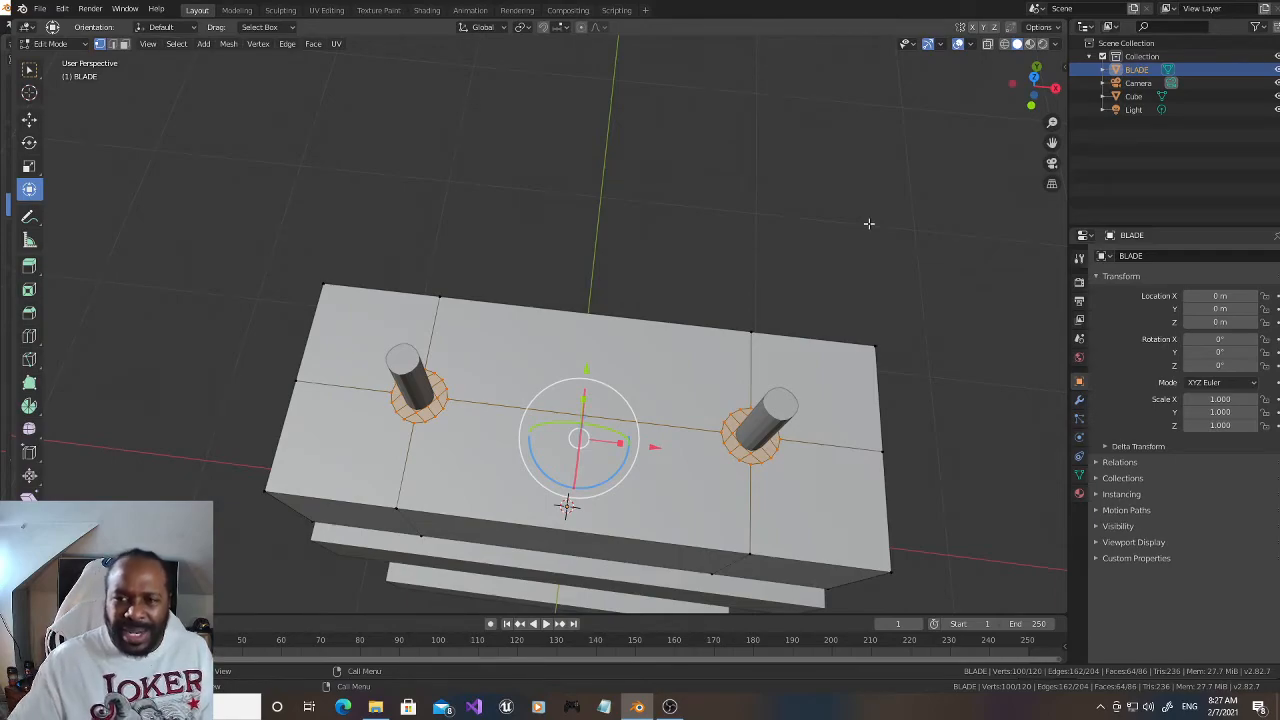
# Step: Hide the original pronged Cube object and clear the vertex selection on the BLADE mesh
pyautogui.click(1277, 96)
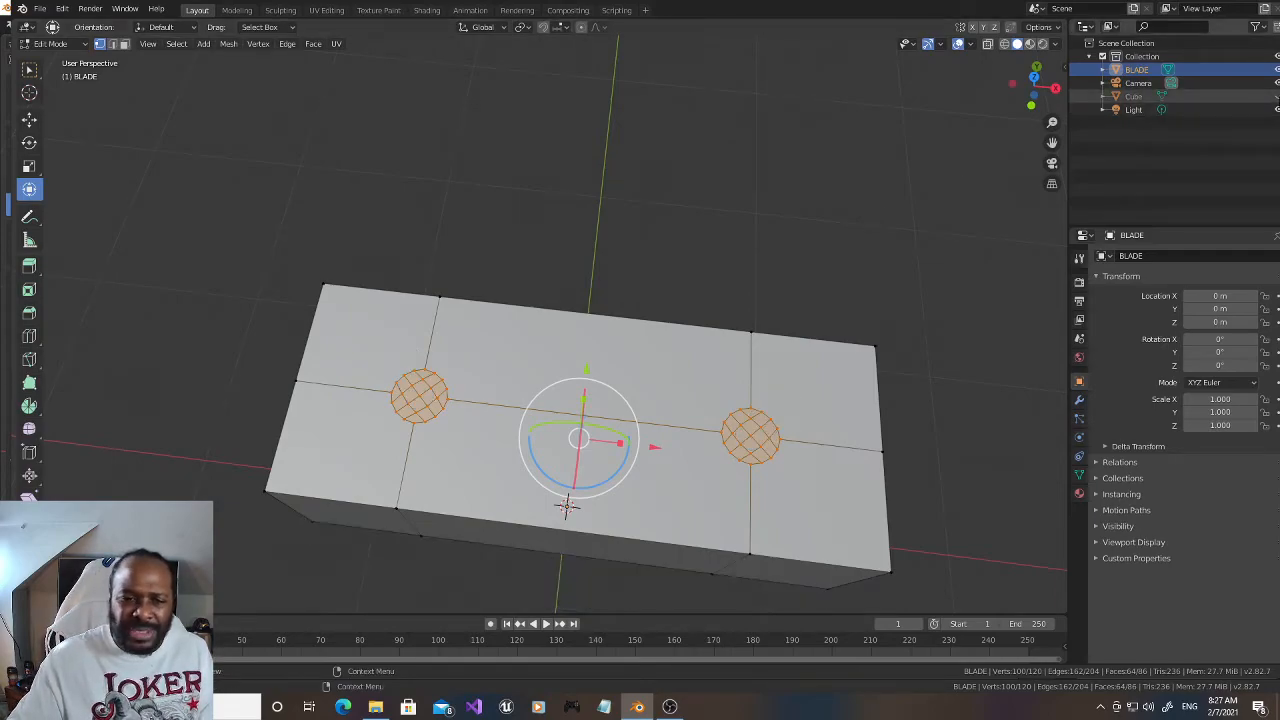
pyautogui.moveTo(1031, 88)
pyautogui.mouseDown()
pyautogui.moveTo(1043, 122)
pyautogui.moveTo(1034, 88)
pyautogui.mouseUp()
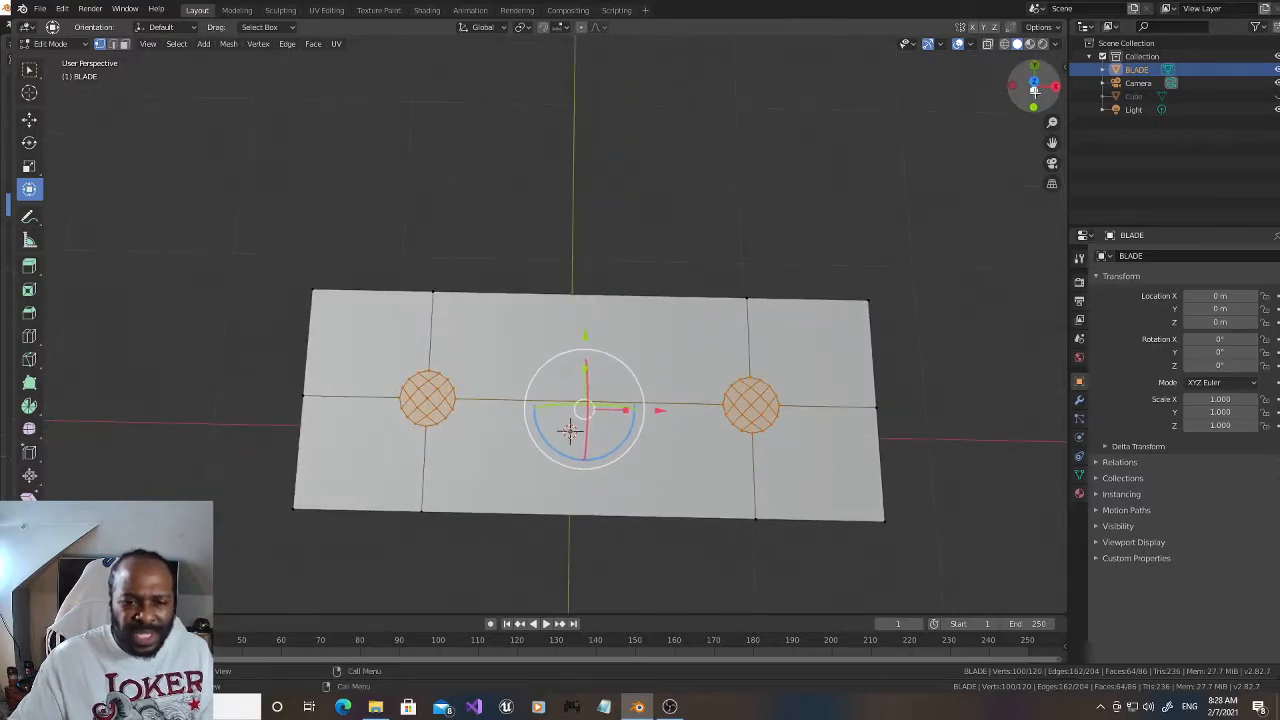
pyautogui.click(1034, 88)
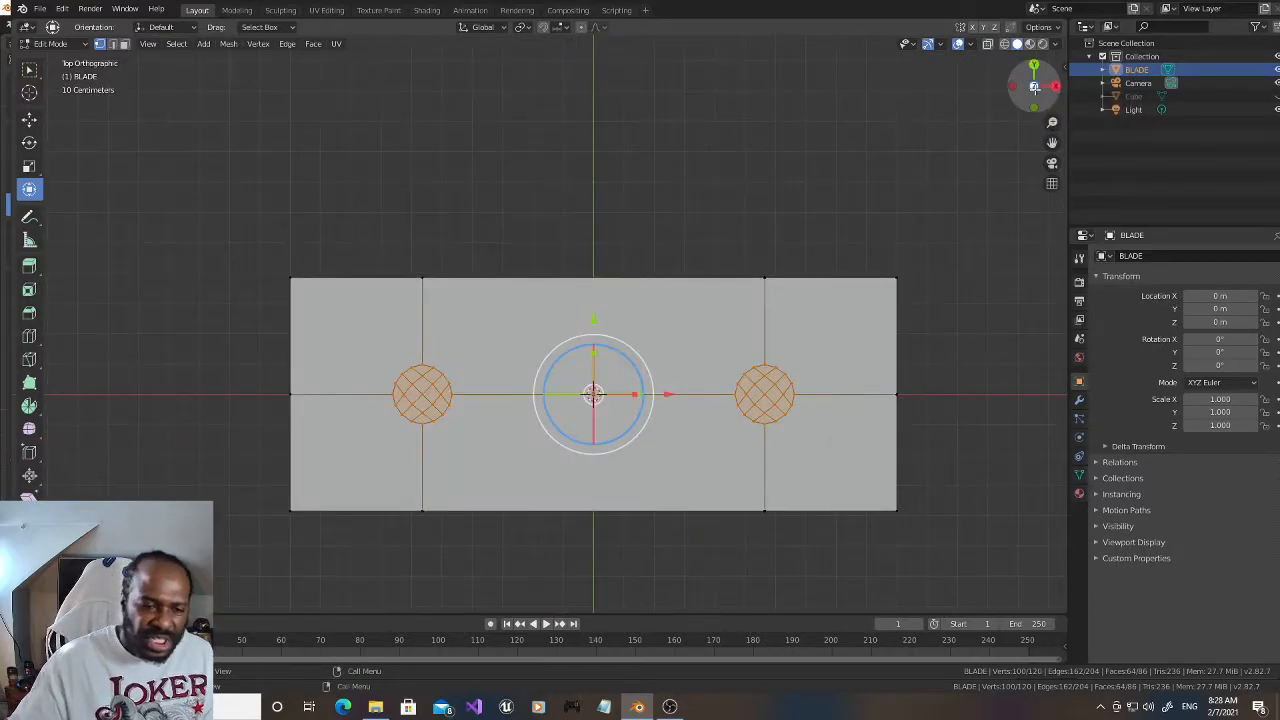
pyautogui.click(545, 153)
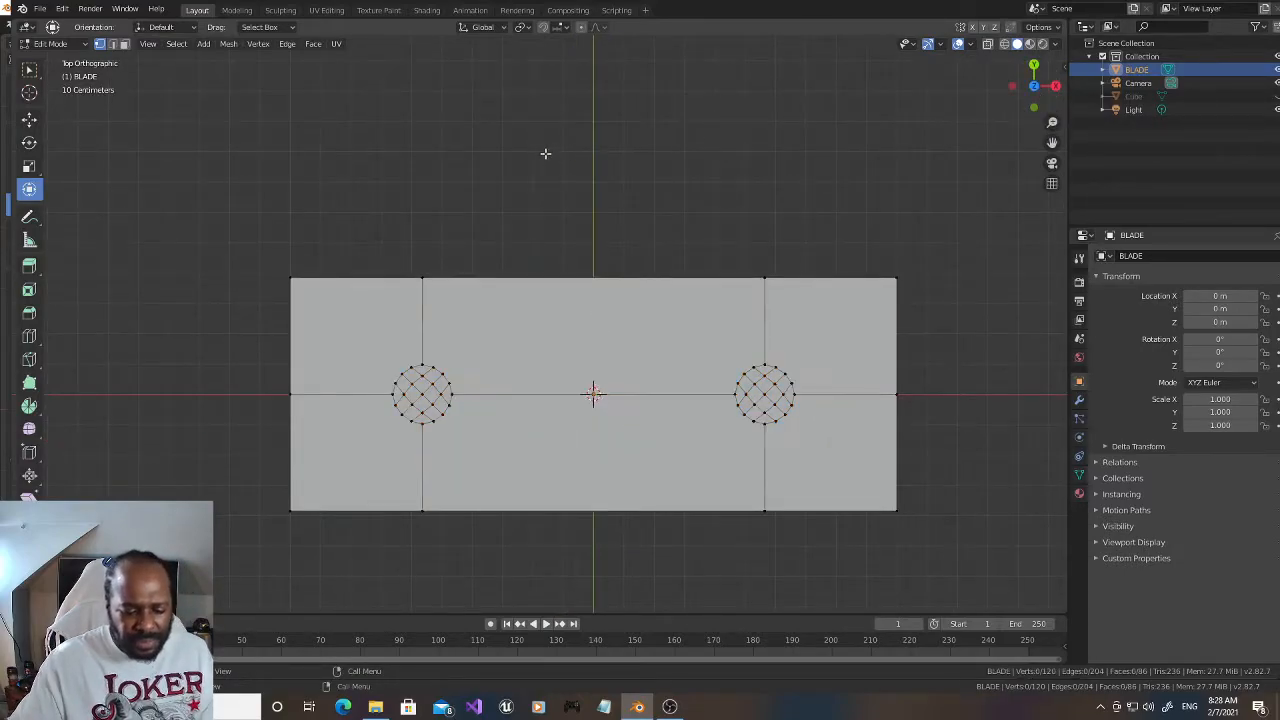
# Step: Delete the inner vertices of both bevelled circles through the whole block, leaving two round openings
pyautogui.click(990, 44)
pyautogui.press('c')
pyautogui.click(422, 394)
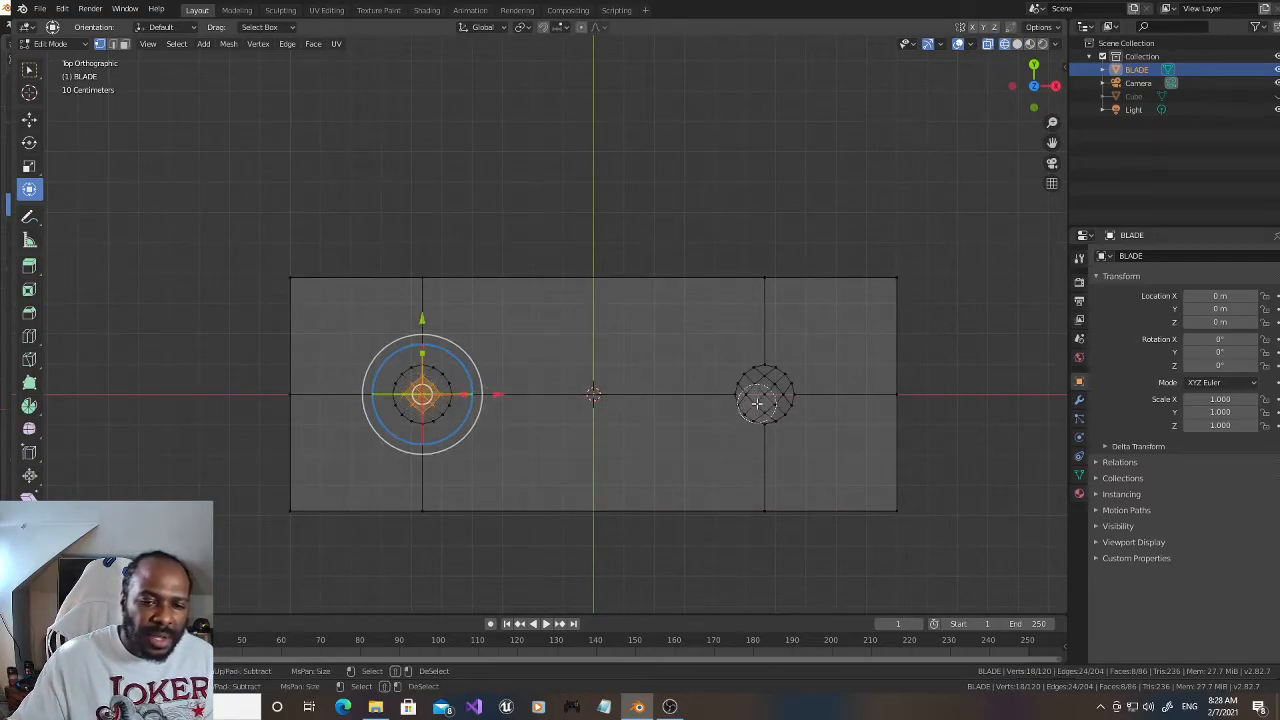
pyautogui.click(765, 395)
pyautogui.click(765, 394)
pyautogui.press('Escape')
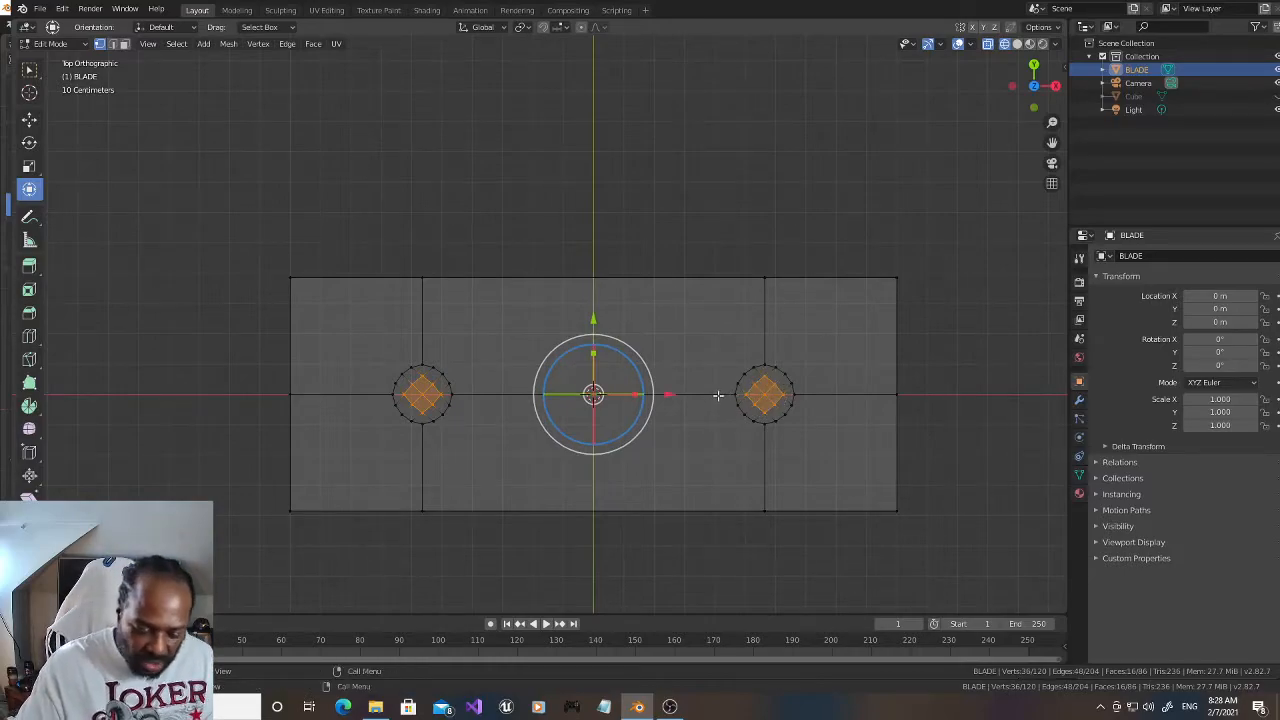
pyautogui.press('x')
pyautogui.click(718, 395)
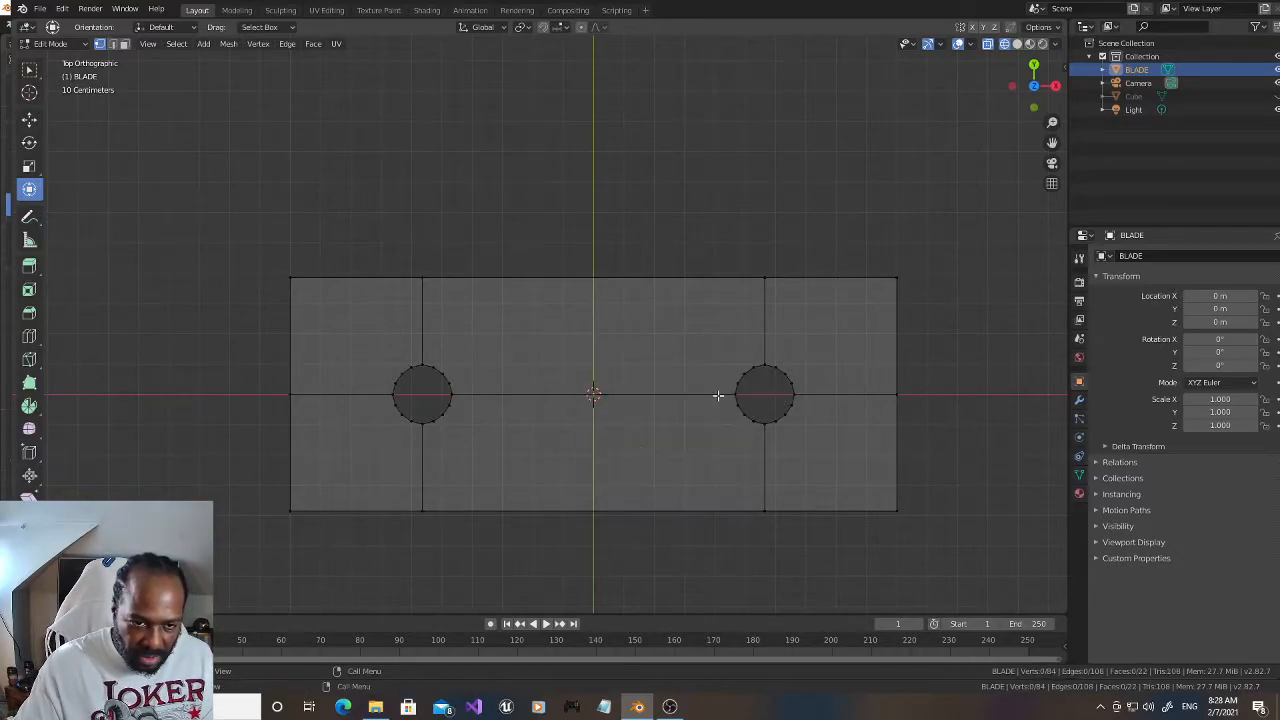
# Step: Switch the viewport to solid shading and view the BLADE block's top face at an angle
pyautogui.click(1017, 43)
pyautogui.moveTo(1033, 82)
pyautogui.mouseDown()
pyautogui.moveTo(1030, 55)
pyautogui.moveTo(1031, 69)
pyautogui.mouseUp()
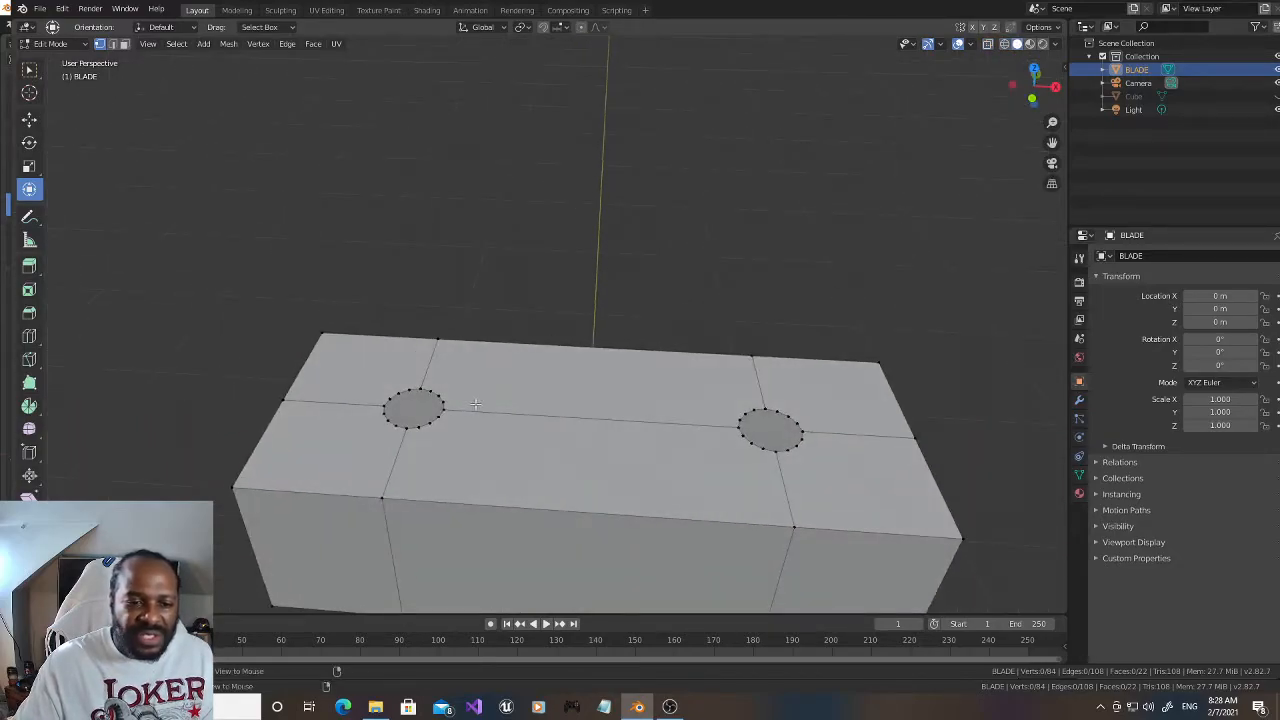
# Step: Fill both circular openings on the top of the BLADE block with faces built from their rim vertices
pyautogui.keyDown('alt'); pyautogui.click(433, 422); pyautogui.keyUp('alt')
pyautogui.keyDown('alt'); pyautogui.keyDown('shift'); pyautogui.click(386, 410); pyautogui.keyUp('shift'); pyautogui.keyUp('alt')
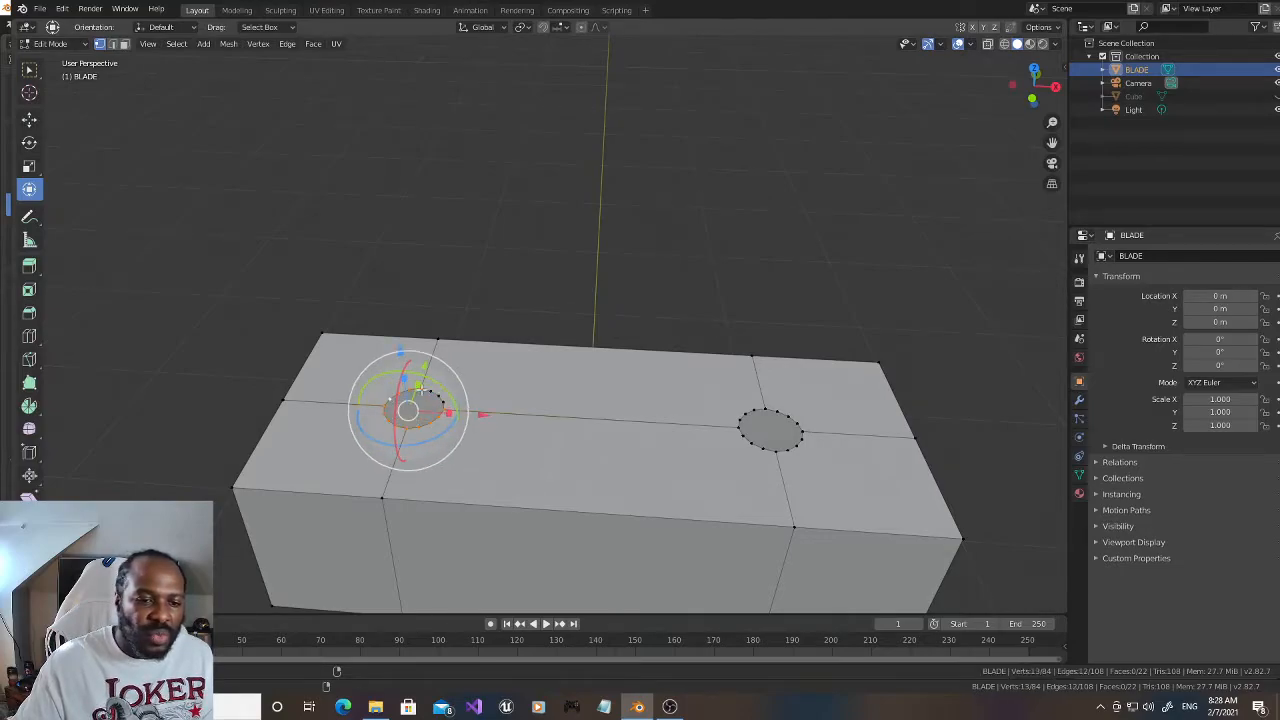
pyautogui.keyDown('alt'); pyautogui.keyDown('shift'); pyautogui.click(430, 392); pyautogui.keyUp('shift'); pyautogui.keyUp('alt')
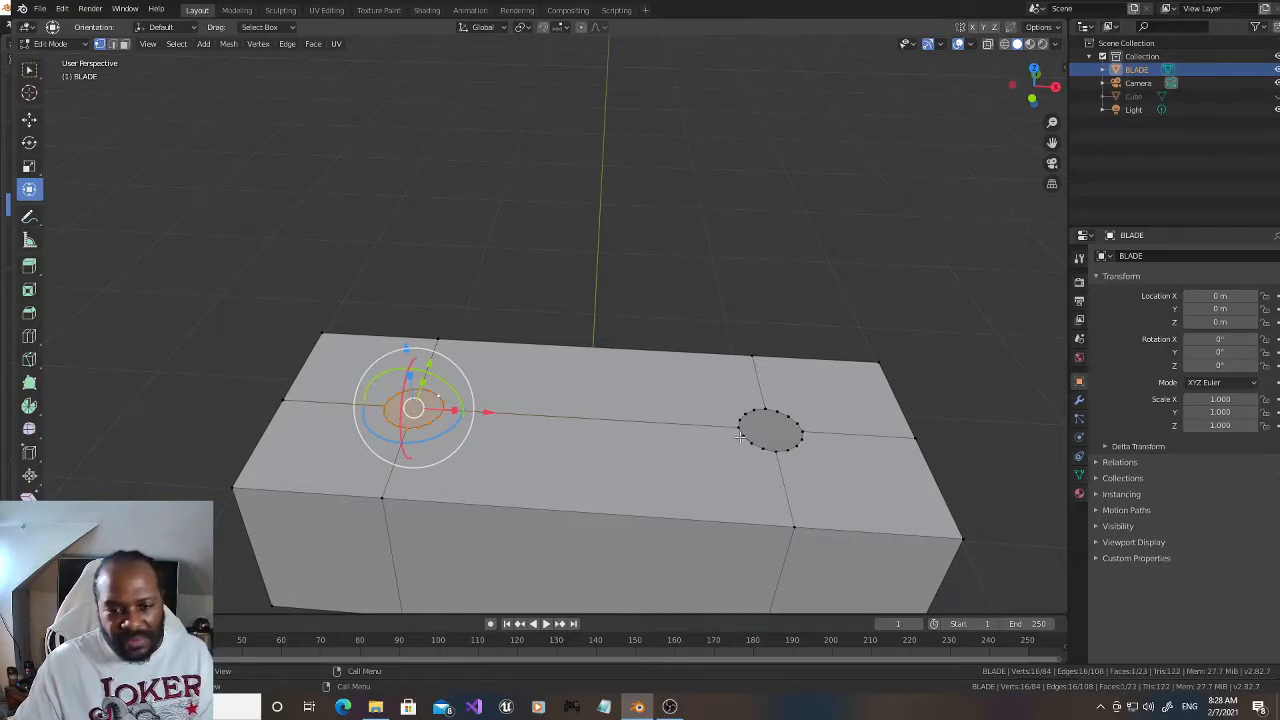
pyautogui.keyDown('alt'); pyautogui.click(741, 436); pyautogui.keyUp('alt')
pyautogui.keyDown('alt'); pyautogui.keyDown('shift'); pyautogui.click(779, 413); pyautogui.keyUp('shift'); pyautogui.keyUp('alt')
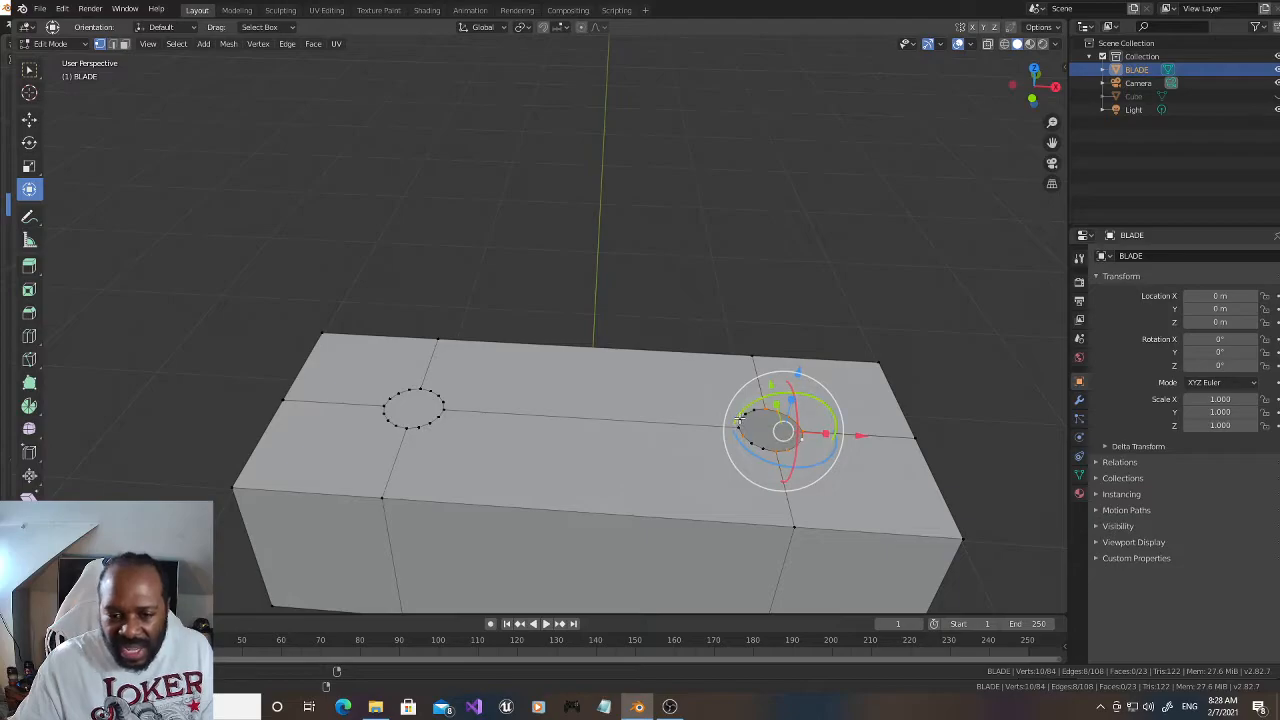
pyautogui.keyDown('alt'); pyautogui.keyDown('shift'); pyautogui.click(753, 436); pyautogui.keyUp('shift'); pyautogui.keyUp('alt')
pyautogui.keyDown('alt'); pyautogui.keyDown('shift'); pyautogui.click(754, 444); pyautogui.keyUp('shift'); pyautogui.keyUp('alt')
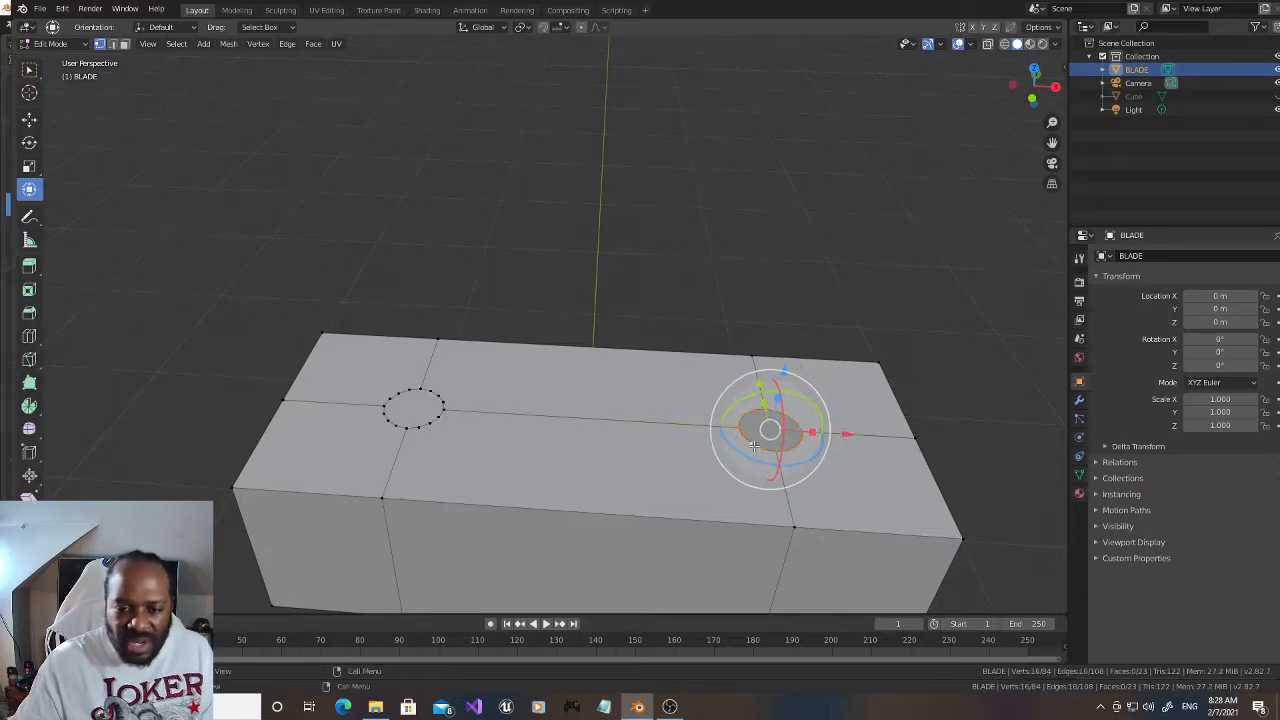
pyautogui.press('f')
# Step: Fill both circular openings on the underside of the BLADE block with faces built from their rim vertices
pyautogui.moveTo(1032, 86); pyautogui.dragTo(1010, 150)
pyautogui.click(388, 302)
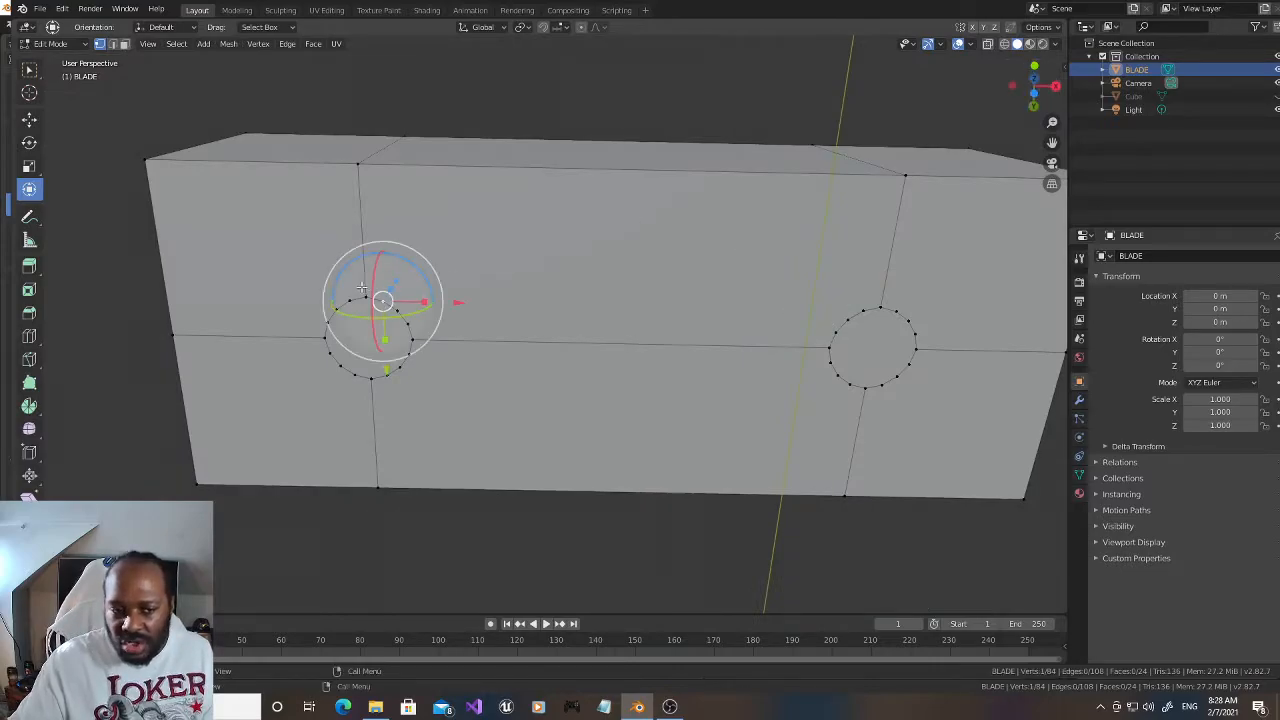
pyautogui.keyDown('ctrl'); pyautogui.click(411, 329); pyautogui.keyUp('ctrl')
pyautogui.keyDown('ctrl'); pyautogui.click(339, 307); pyautogui.keyUp('ctrl')
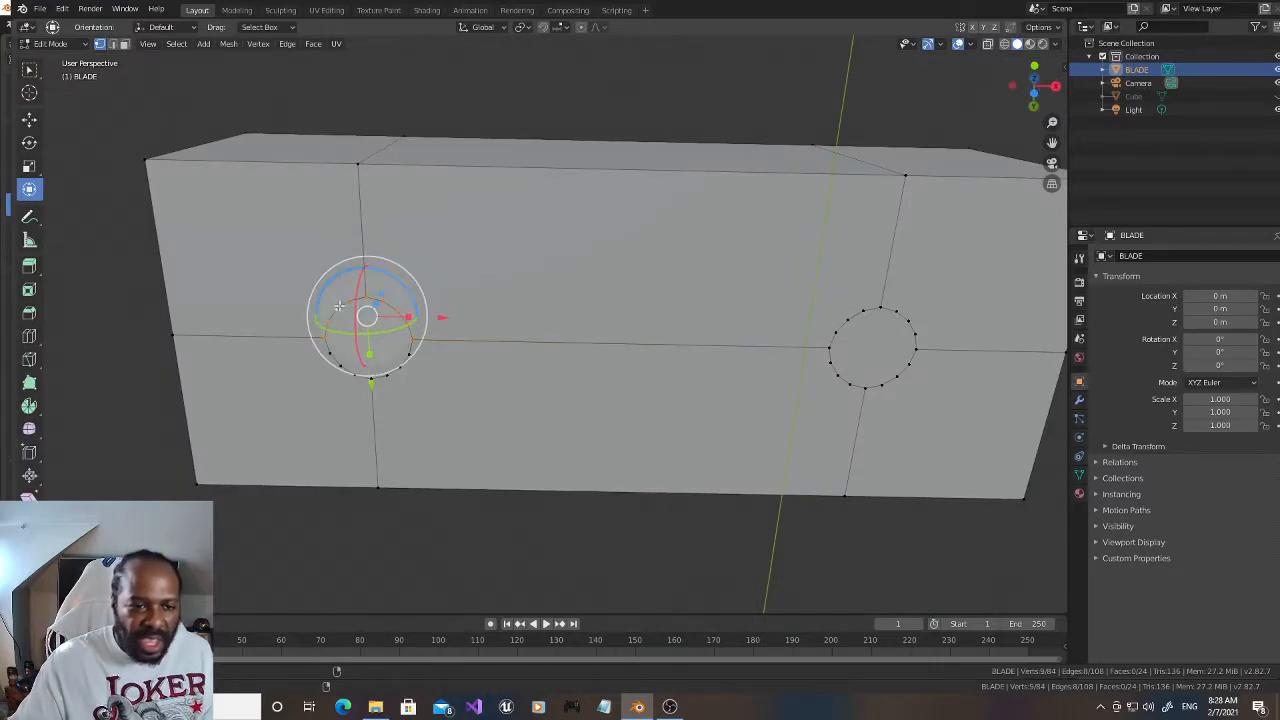
pyautogui.keyDown('alt'); pyautogui.keyDown('shift'); pyautogui.click(333, 361); pyautogui.keyUp('shift'); pyautogui.keyUp('alt')
pyautogui.keyDown('alt'); pyautogui.keyDown('shift'); pyautogui.click(403, 371); pyautogui.keyUp('shift'); pyautogui.keyUp('alt')
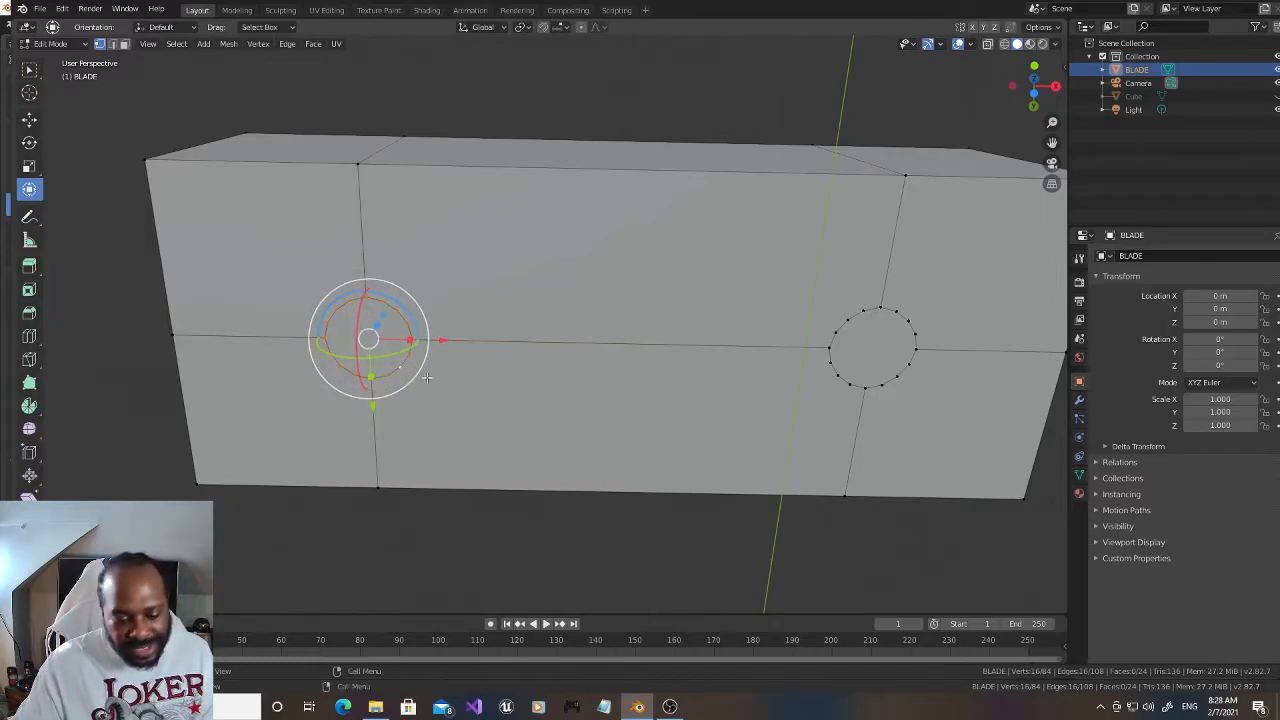
pyautogui.keyDown('alt'); pyautogui.click(834, 342); pyautogui.keyUp('alt')
pyautogui.keyDown('ctrl'); pyautogui.click(891, 380); pyautogui.keyUp('ctrl')
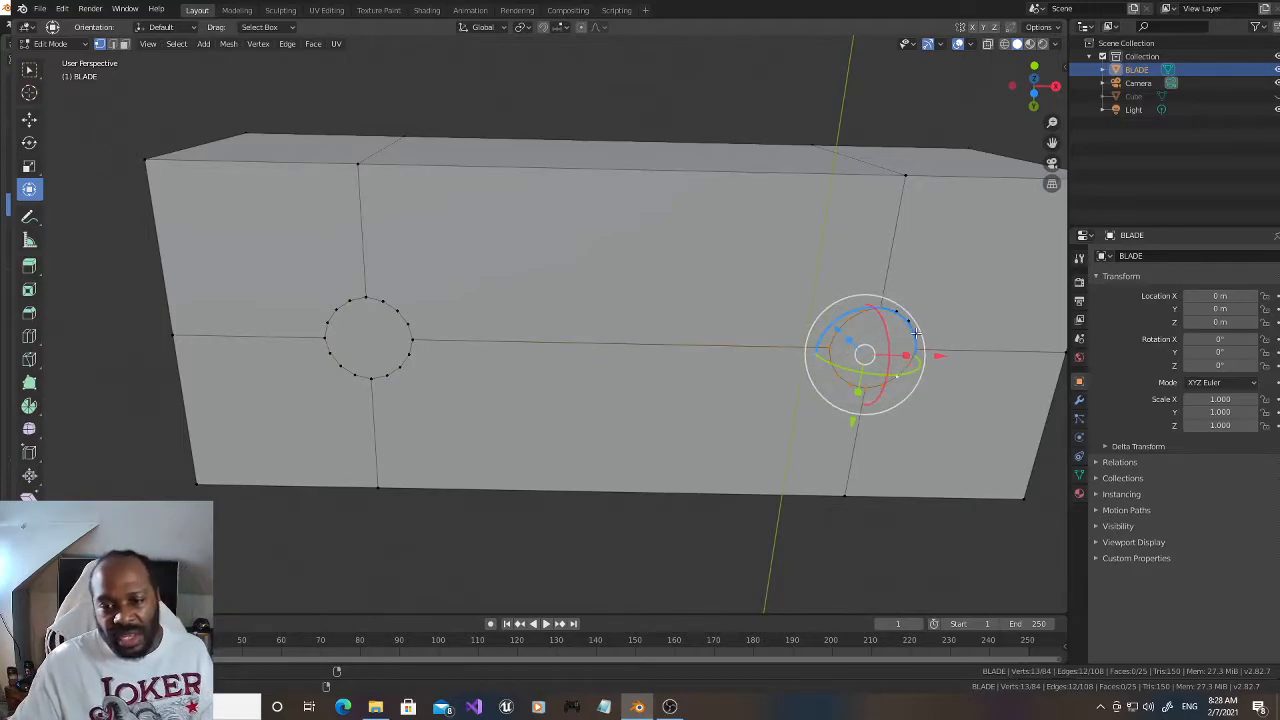
pyautogui.keyDown('ctrl'); pyautogui.click(917, 330); pyautogui.keyUp('ctrl')
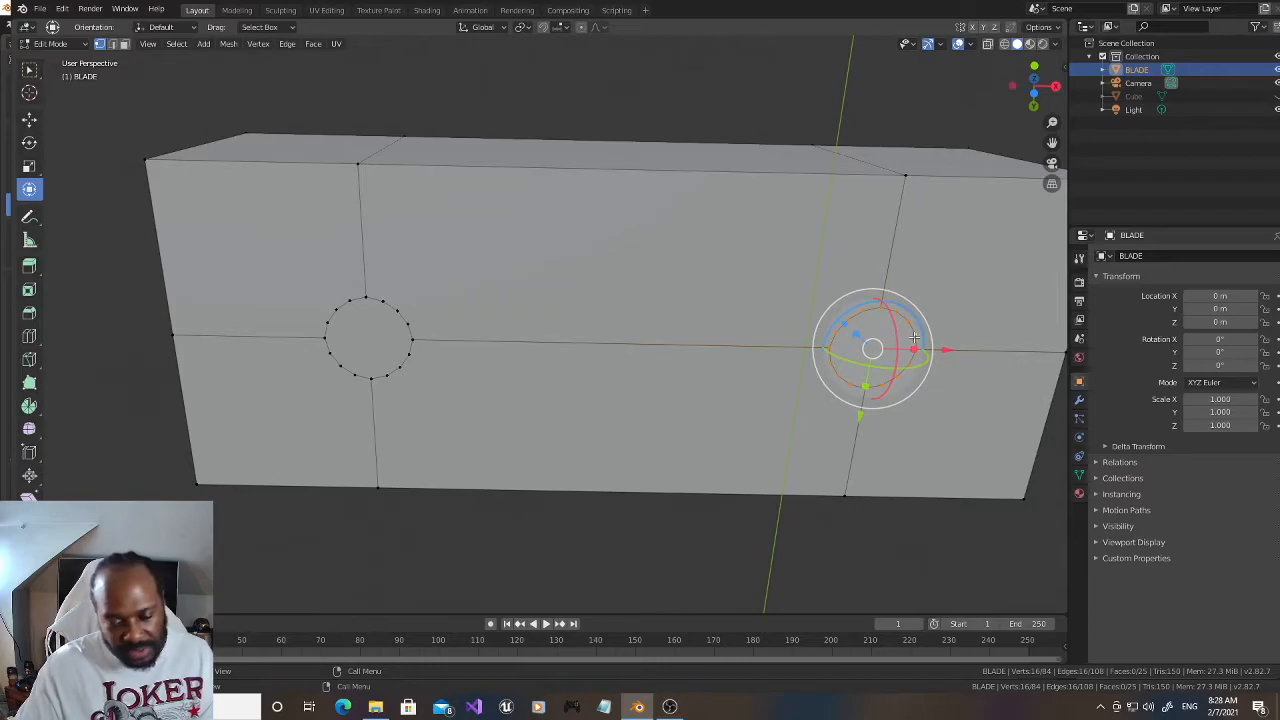
pyautogui.moveTo(1016, 108)
pyautogui.mouseDown()
pyautogui.moveTo(1019, 95)
pyautogui.moveTo(1035, 100)
pyautogui.mouseUp()
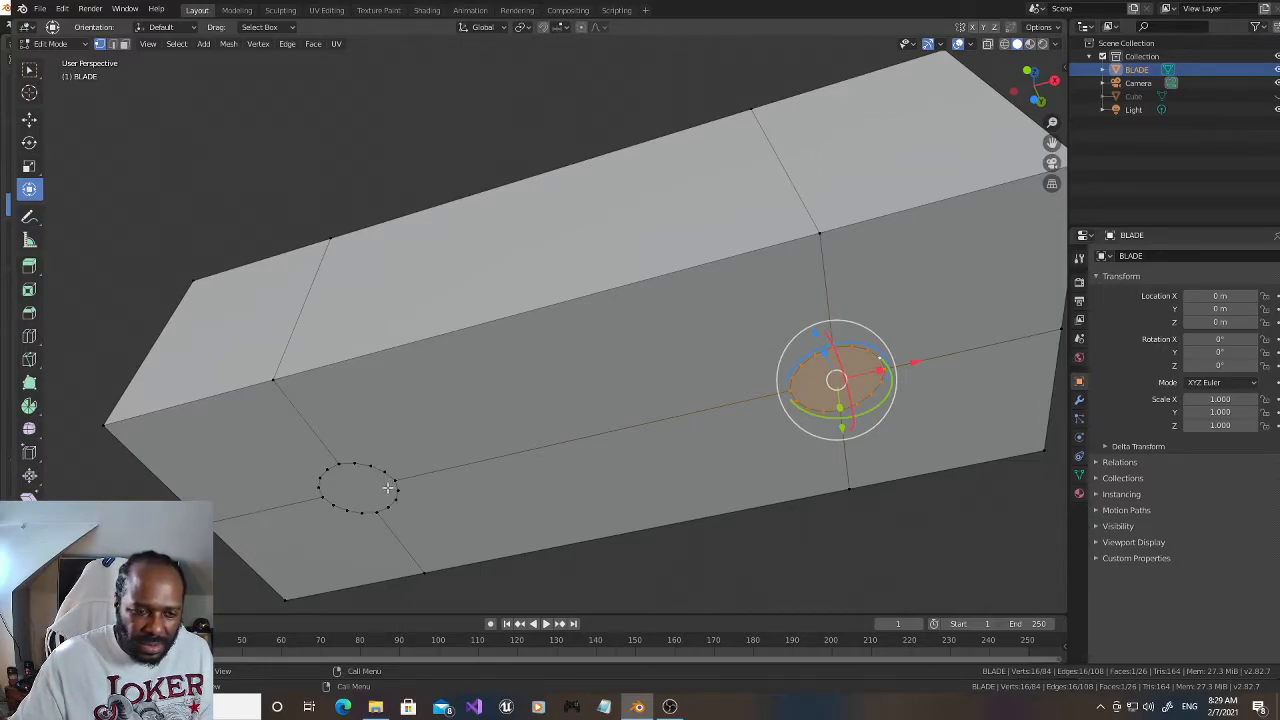
# Step: Undo the faces filled into the two circular openings on the block's underside
pyautogui.click(124, 44)
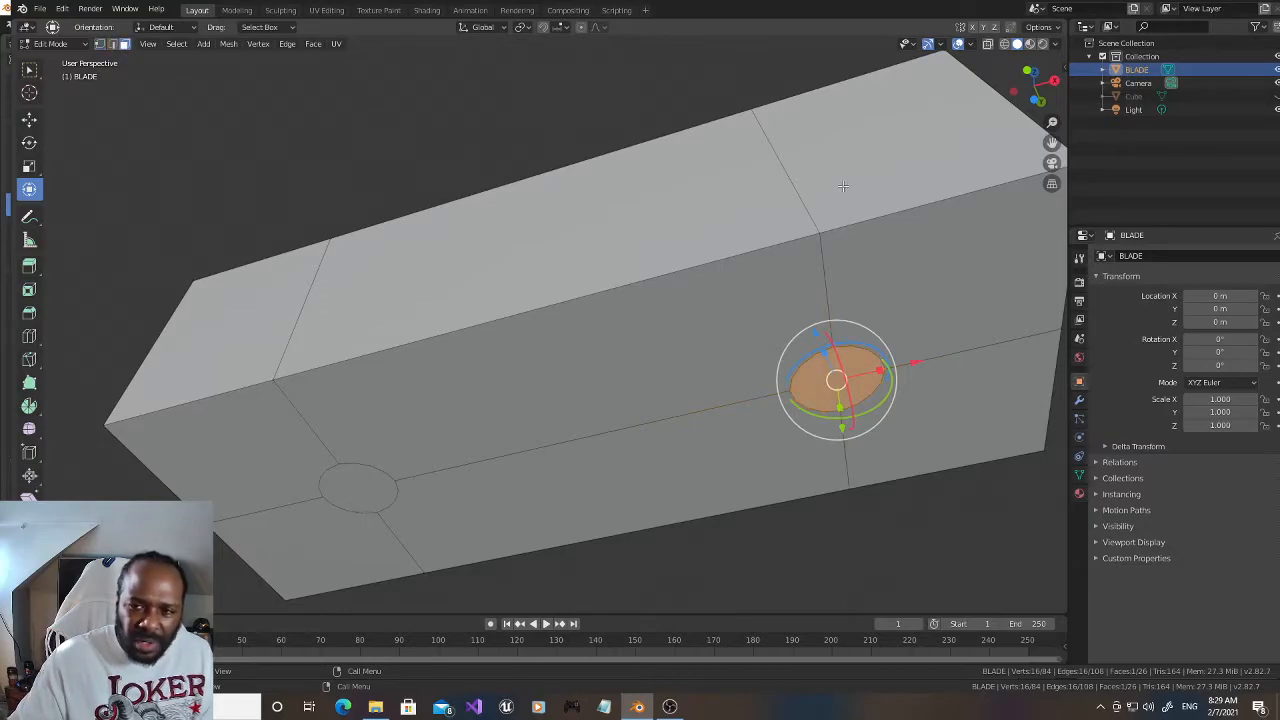
pyautogui.moveTo(349, 498); pyautogui.dragTo(581, 577, button='middle')
pyautogui.moveTo(1040, 235); pyautogui.dragTo(1038, 96)
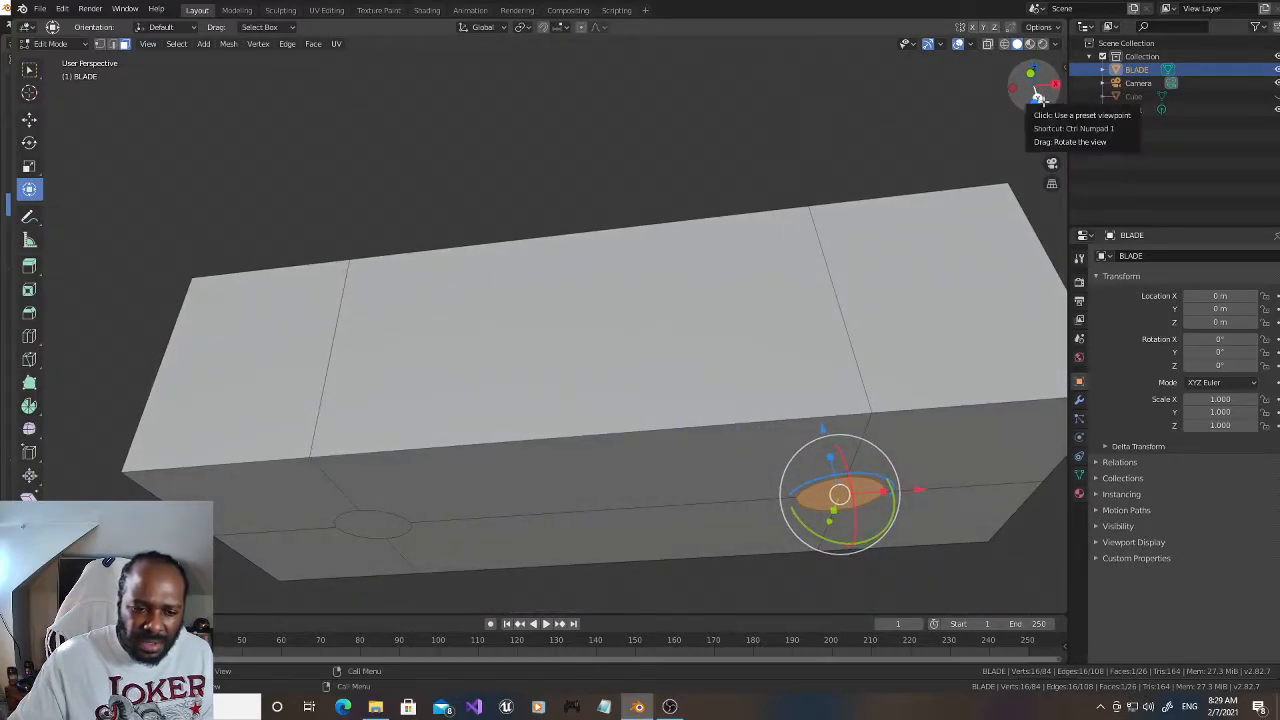
pyautogui.press('1')
pyautogui.hotkey('ctrl', 'z')
pyautogui.hotkey('ctrl', 'z')
pyautogui.hotkey('ctrl', 'z')
pyautogui.hotkey('ctrl', 'z')
pyautogui.hotkey('ctrl', 'z')
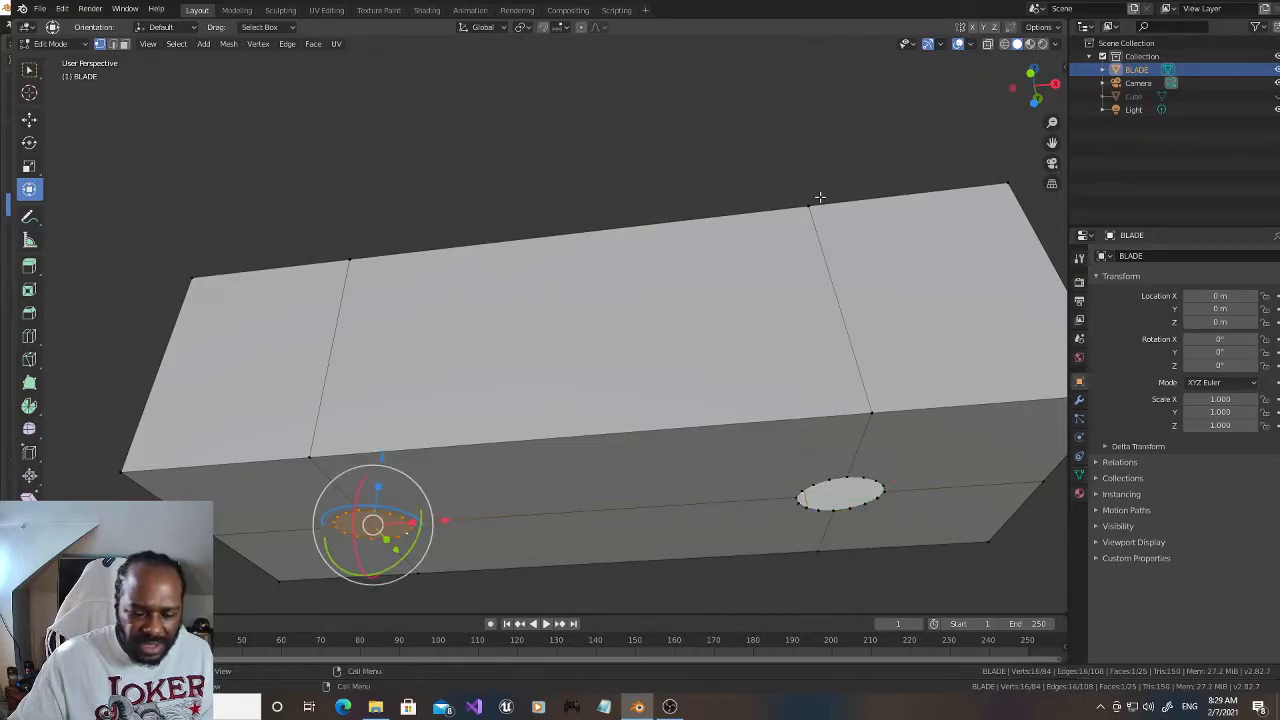
pyautogui.hotkey('ctrl', 'z')
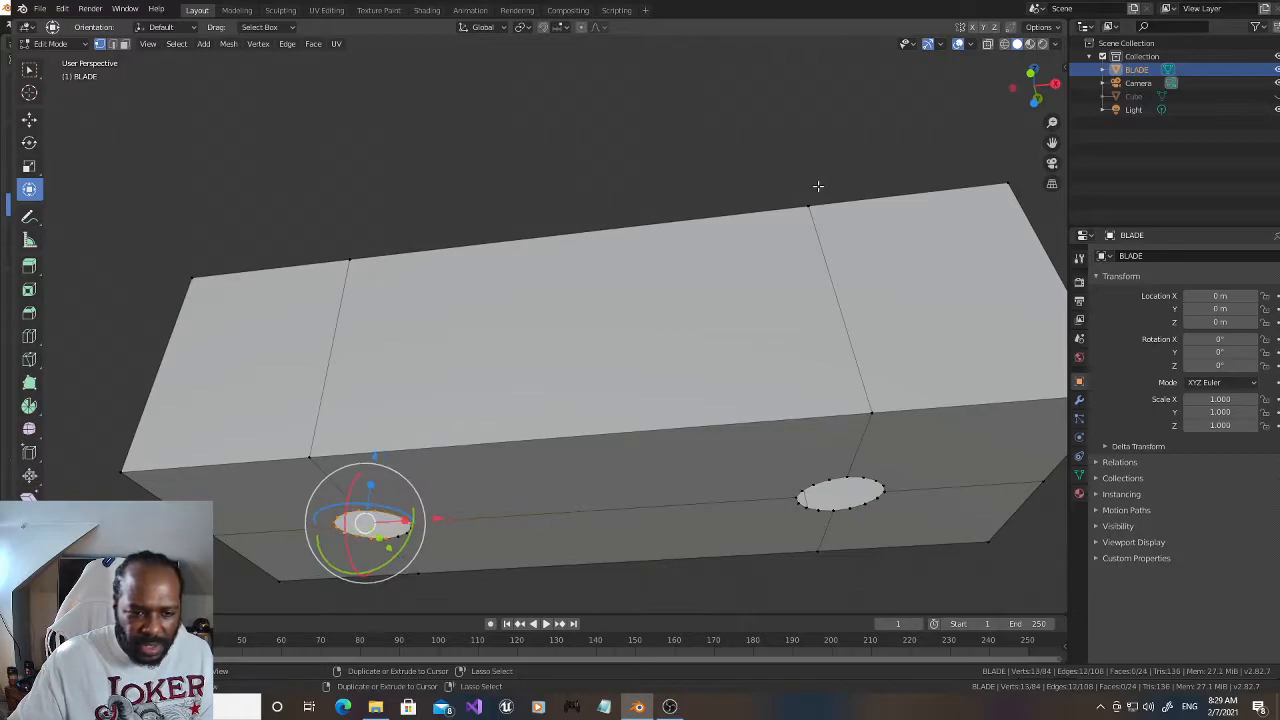
# Step: Delete the two circular faces capping the openings on the top of the BLADE block
pyautogui.click(817, 188)
pyautogui.click(1017, 120)
pyautogui.moveTo(1034, 94); pyautogui.dragTo(523, 83)
pyautogui.click(125, 43)
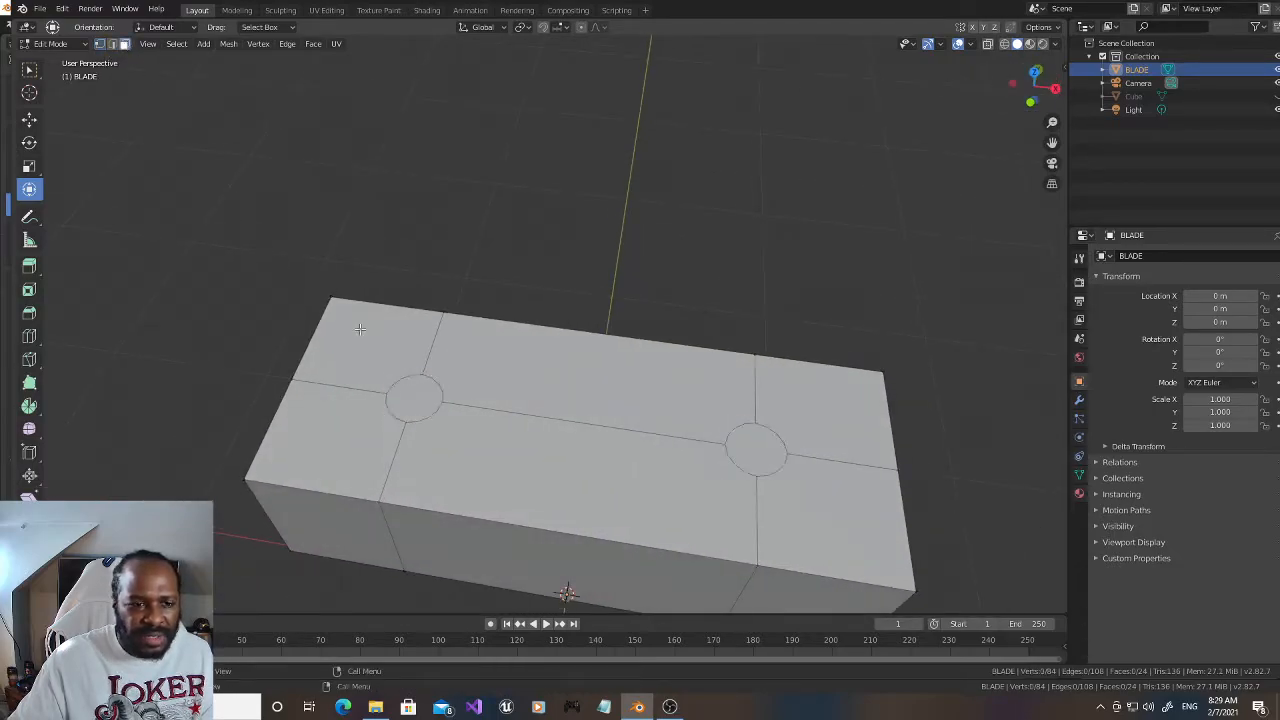
pyautogui.click(439, 390)
pyautogui.keyDown('shift'); pyautogui.click(756, 450); pyautogui.keyUp('shift')
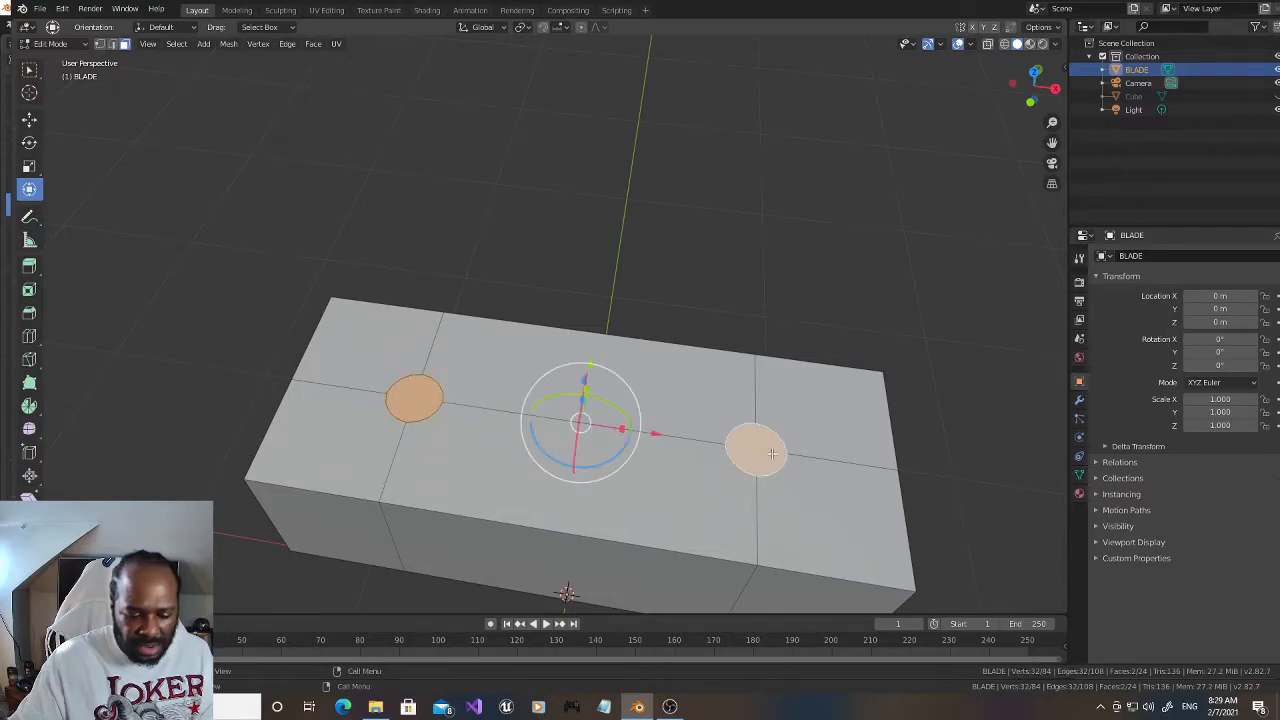
pyautogui.press('x')
pyautogui.click(757, 484)
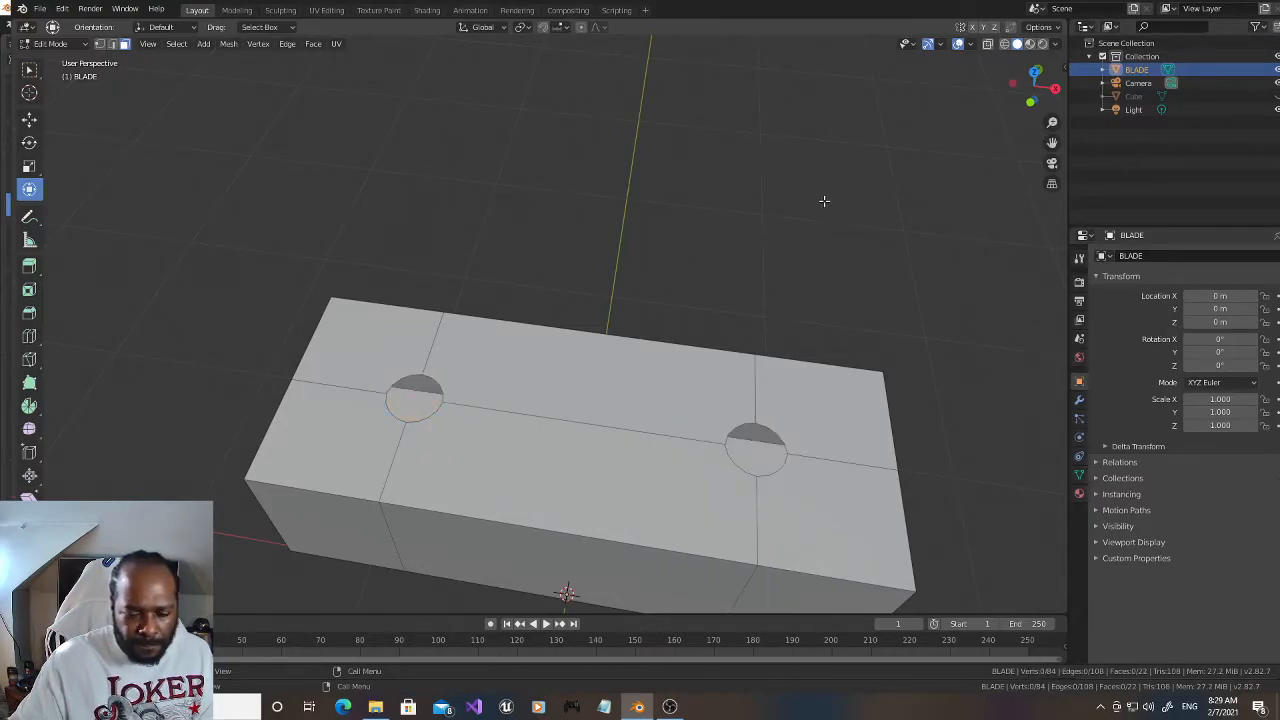
# Step: Extrude the rim vertices of the top opening on the negative X side upward along Z by about 0.029 m
pyautogui.moveTo(1029, 90); pyautogui.dragTo(1022, 78)
pyautogui.click(100, 43)
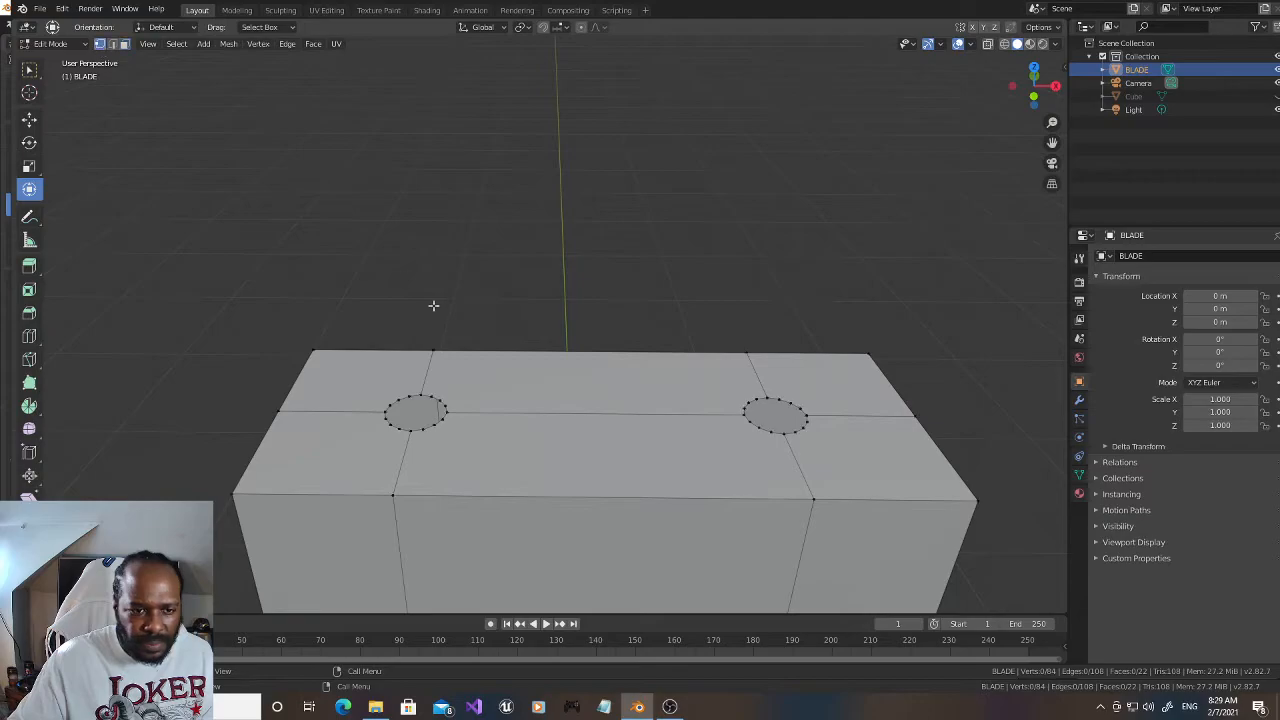
pyautogui.keyDown('alt'); pyautogui.click(421, 431); pyautogui.keyUp('alt')
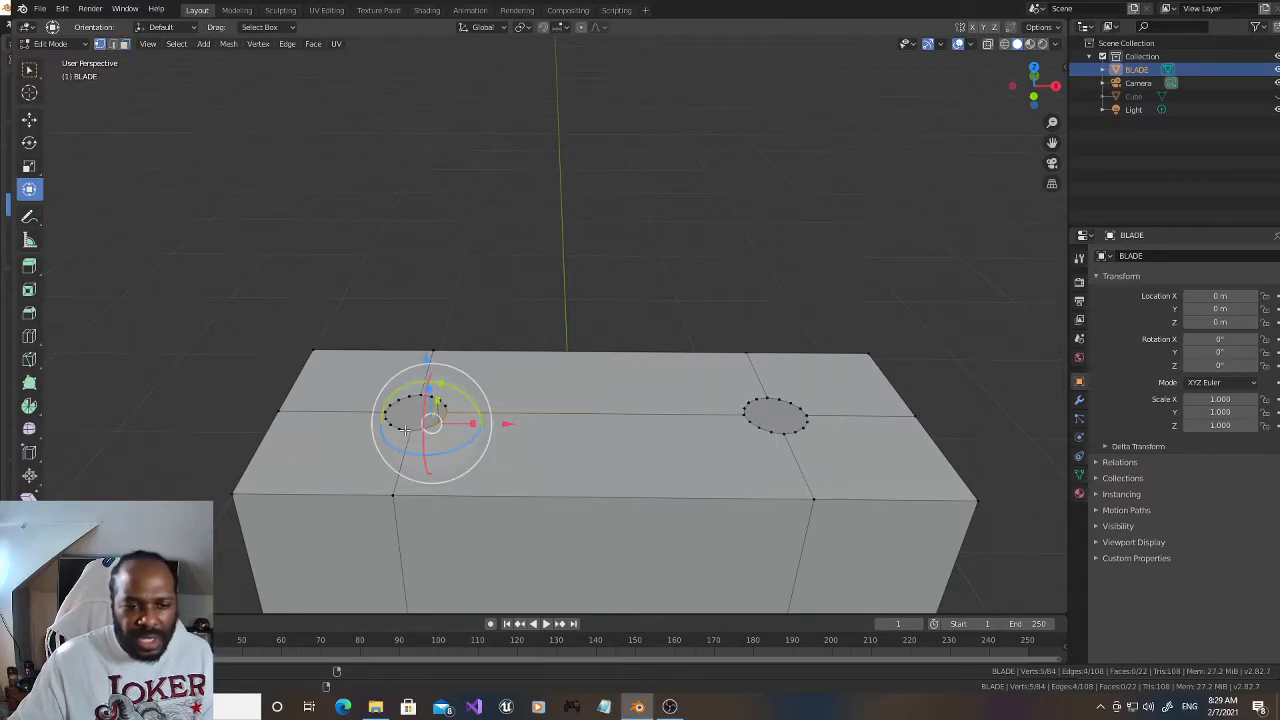
pyautogui.keyDown('alt'); pyautogui.keyDown('shift'); pyautogui.click(395, 426); pyautogui.keyUp('shift'); pyautogui.keyUp('alt')
pyautogui.keyDown('alt'); pyautogui.keyDown('shift'); pyautogui.click(395, 402); pyautogui.keyUp('shift'); pyautogui.keyUp('alt')
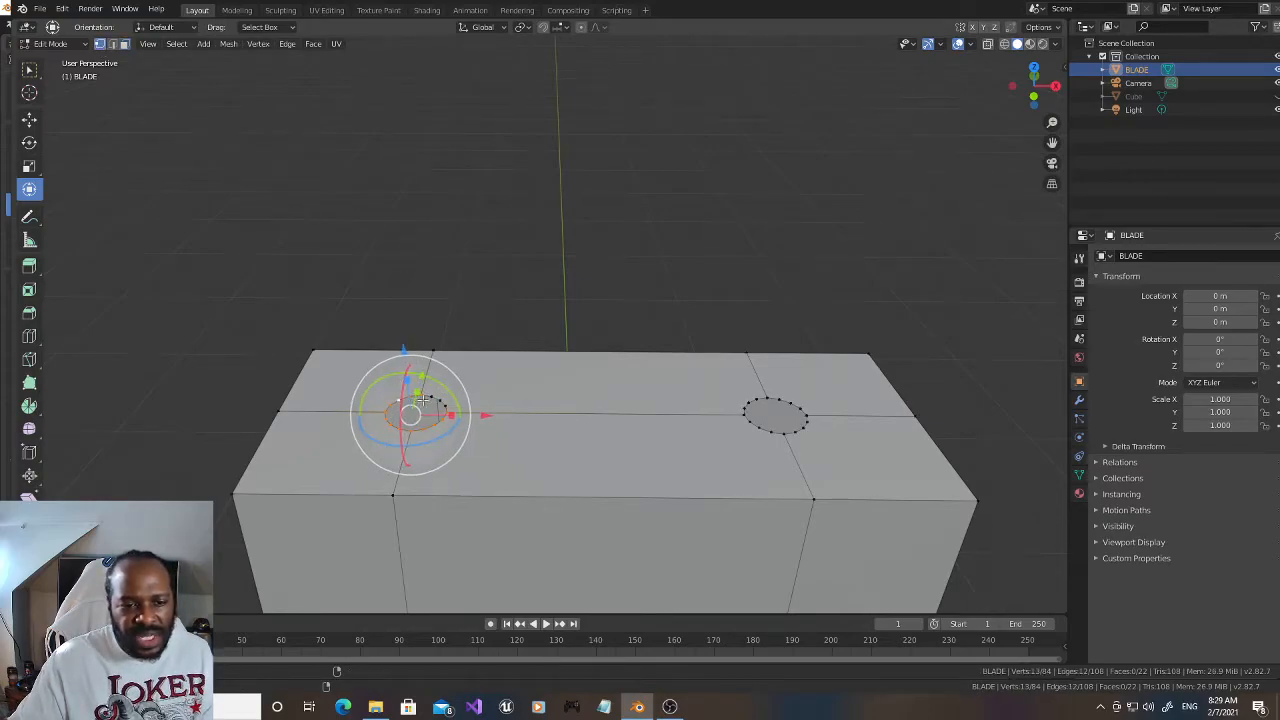
pyautogui.keyDown('alt'); pyautogui.keyDown('shift'); pyautogui.click(436, 400); pyautogui.keyUp('shift'); pyautogui.keyUp('alt')
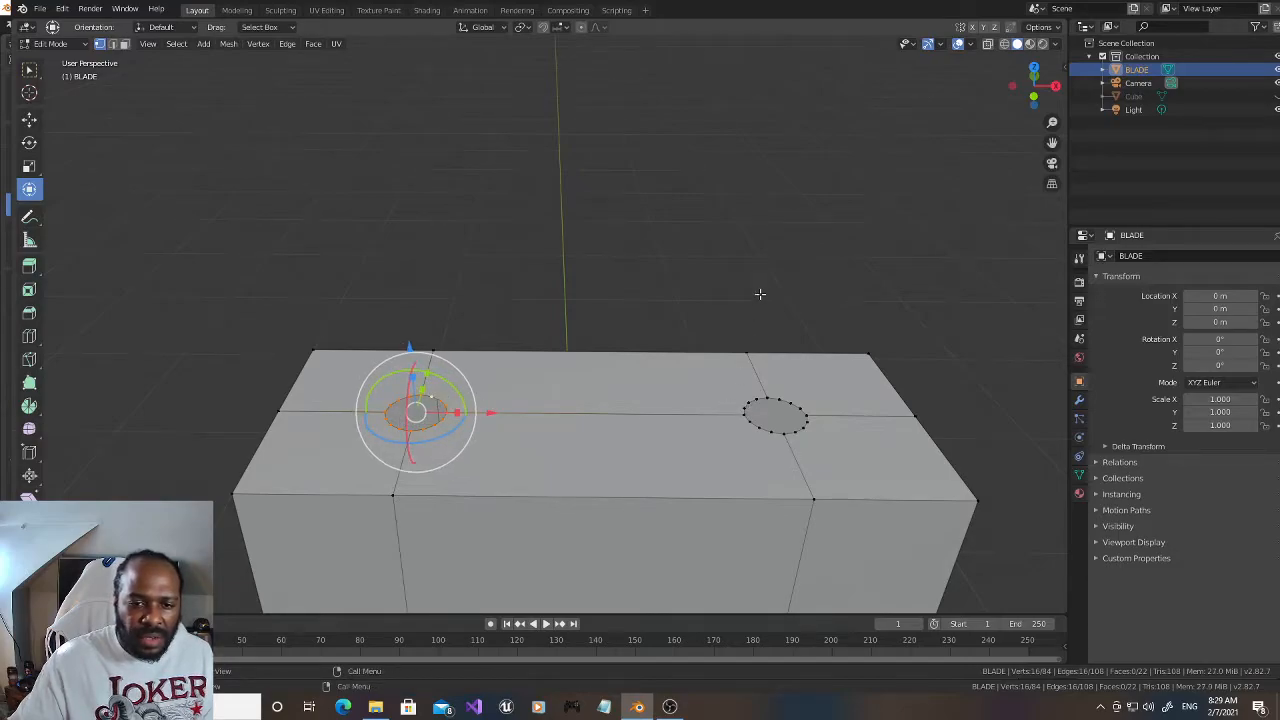
pyautogui.moveTo(1019, 99); pyautogui.dragTo(960, 200)
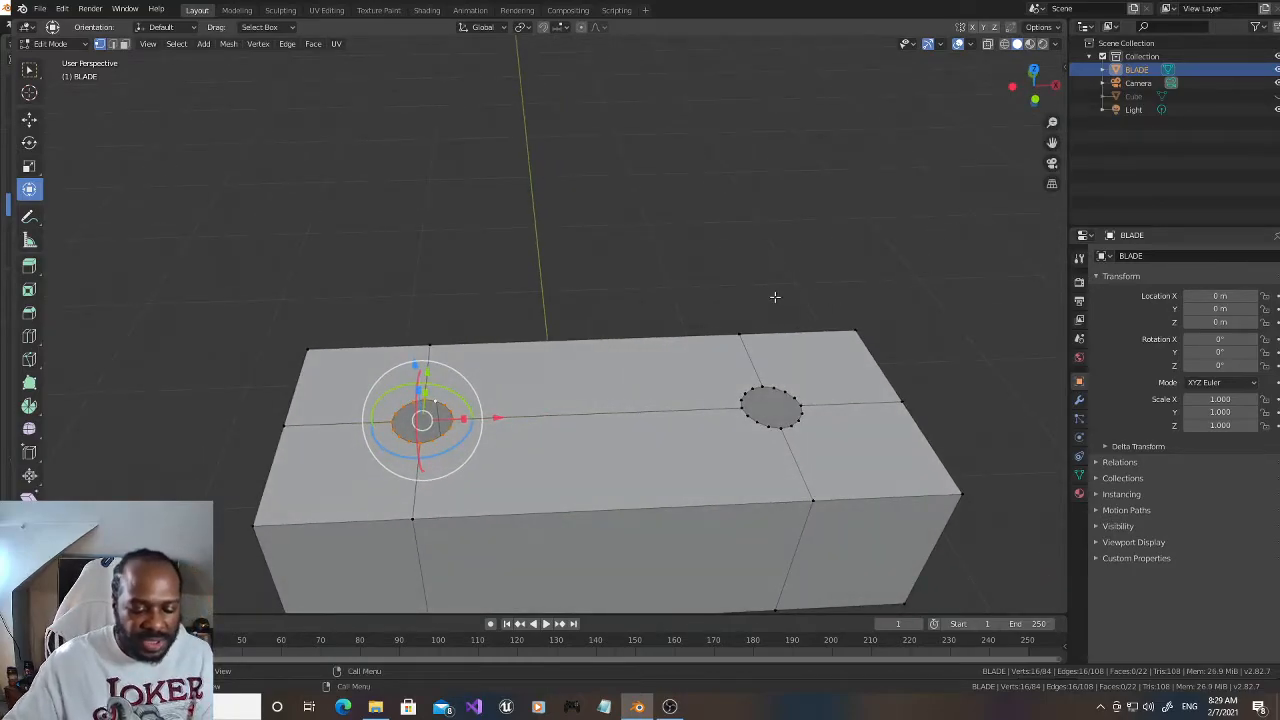
pyautogui.moveTo(1030, 92); pyautogui.dragTo(1030, 78)
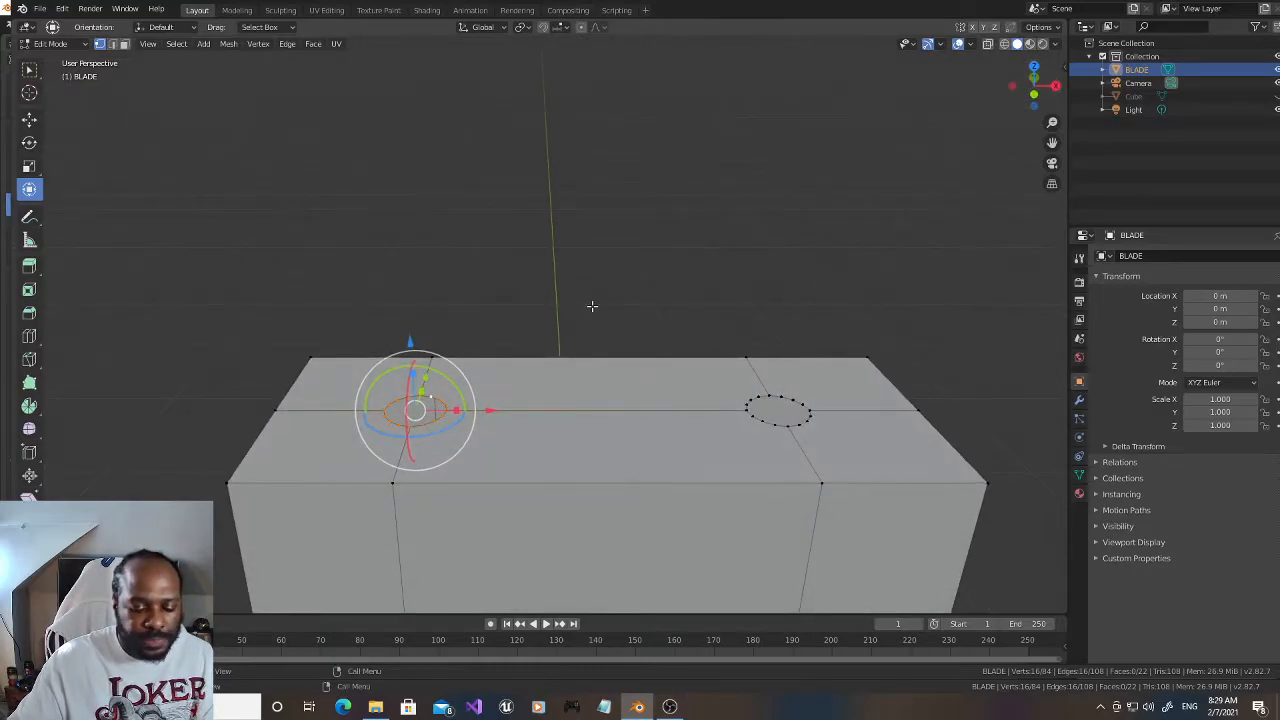
pyautogui.press('e')
pyautogui.press('z')
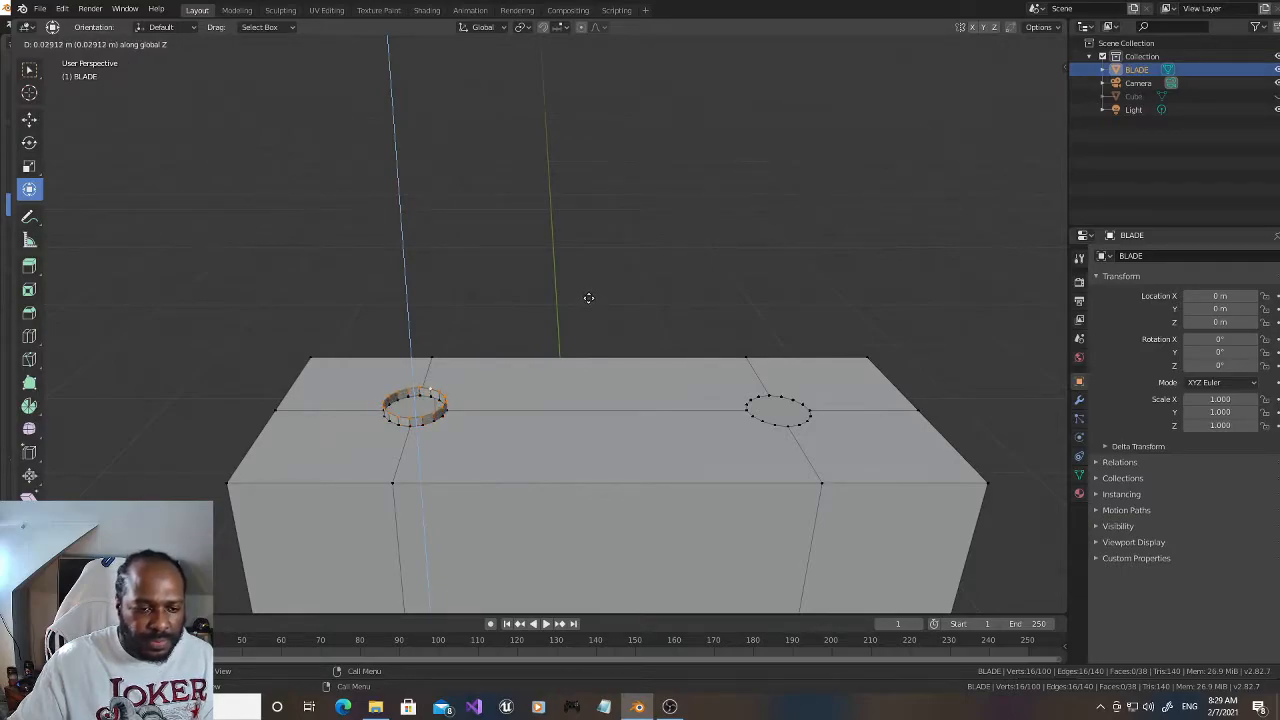
pyautogui.click(589, 298)
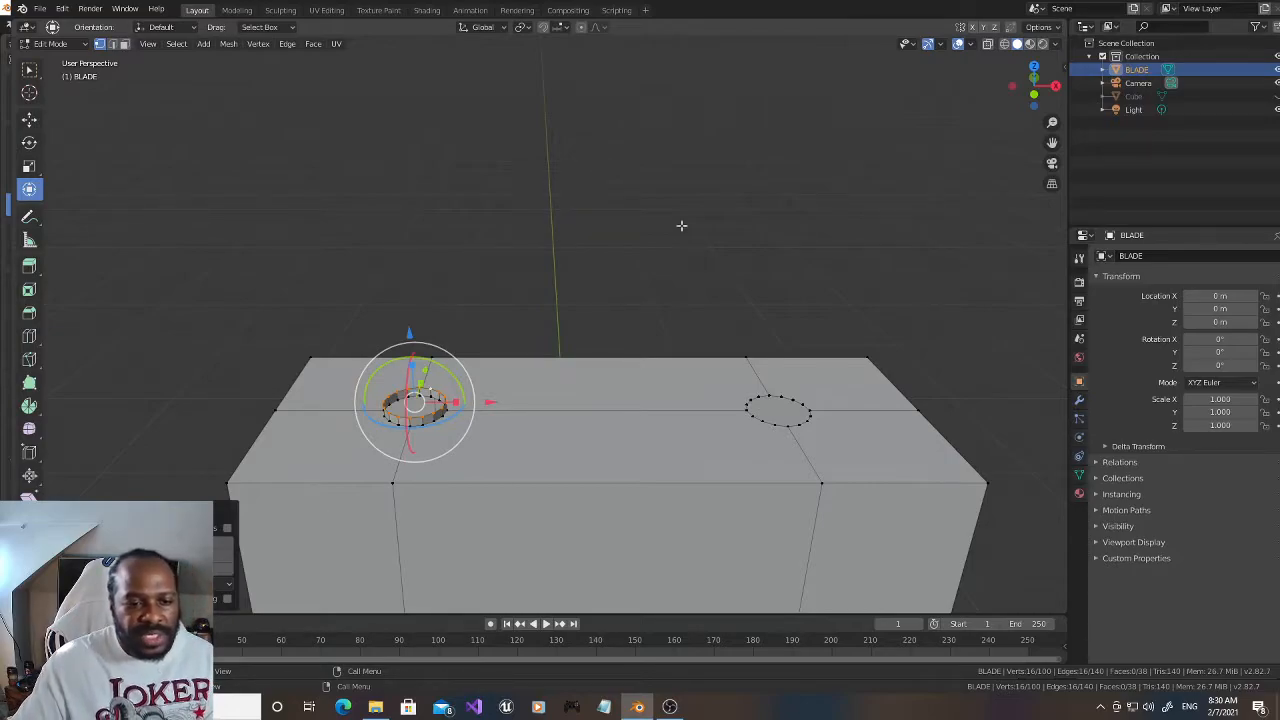
# Step: Extrude the rim vertices of the top opening on the positive X side slightly upward to form a matching raised collar
pyautogui.click(686, 223)
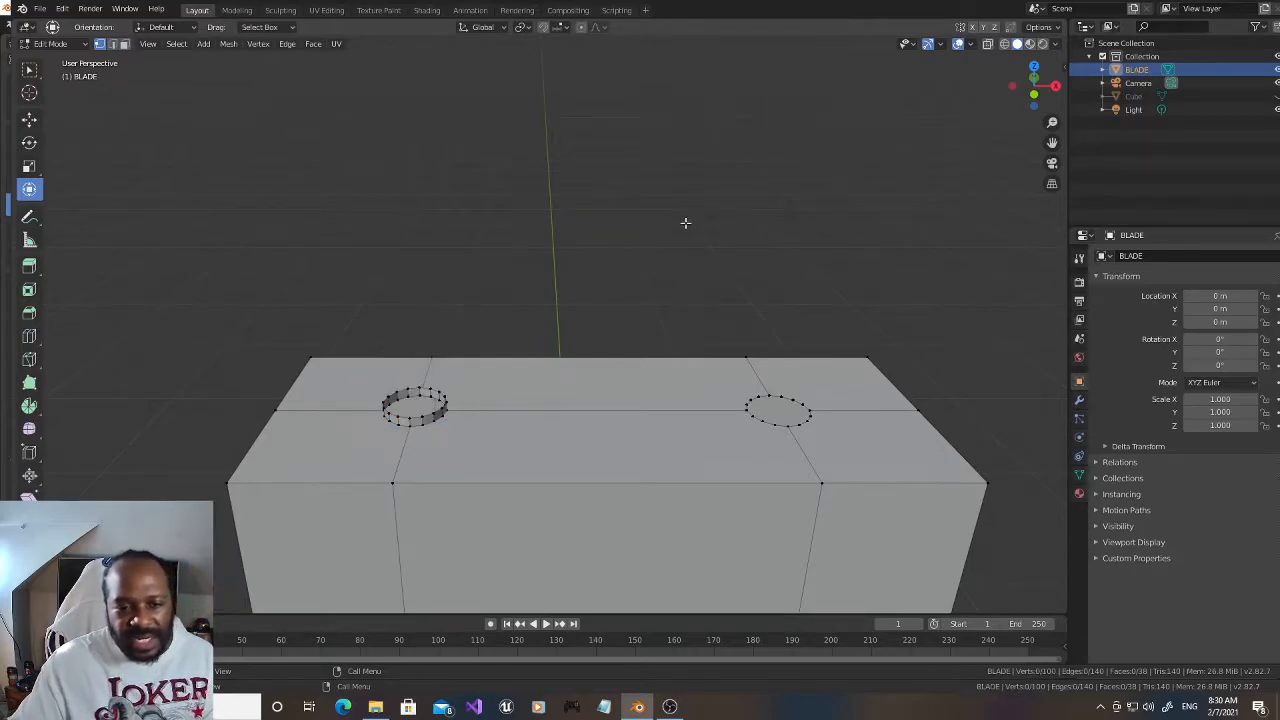
pyautogui.keyDown('alt'); pyautogui.click(770, 424); pyautogui.keyUp('alt')
pyautogui.keyDown('alt'); pyautogui.keyDown('shift'); pyautogui.click(775, 396); pyautogui.keyUp('shift'); pyautogui.keyUp('alt')
pyautogui.keyDown('alt'); pyautogui.keyDown('shift'); pyautogui.click(754, 400); pyautogui.keyUp('shift'); pyautogui.keyUp('alt')
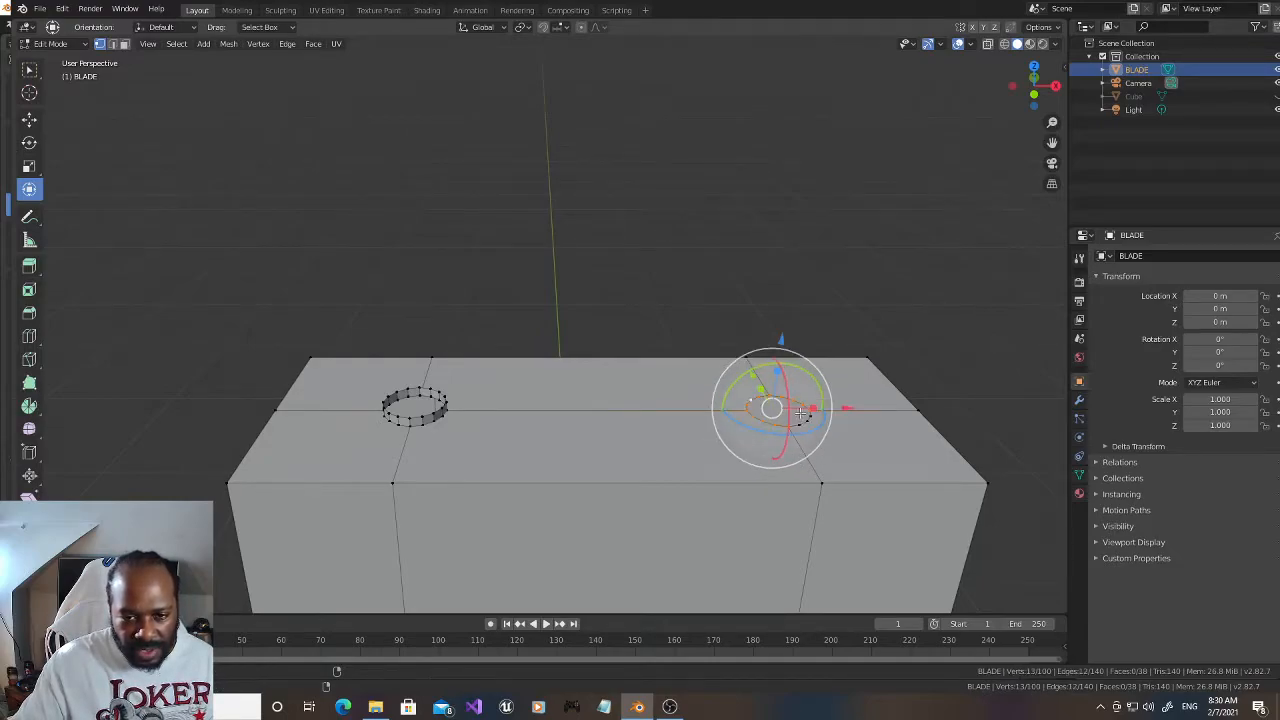
pyautogui.keyDown('alt'); pyautogui.keyDown('shift'); pyautogui.click(807, 423); pyautogui.keyUp('shift'); pyautogui.keyUp('alt')
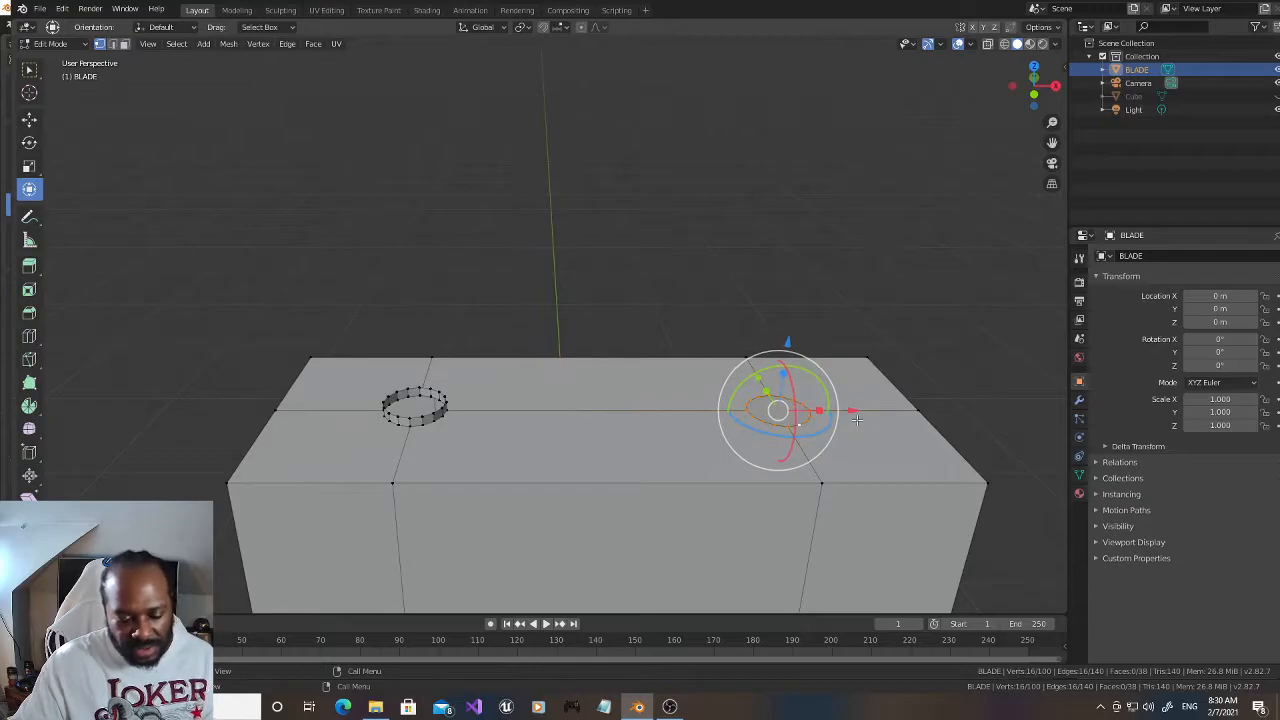
pyautogui.press('e')
pyautogui.click(856, 412)
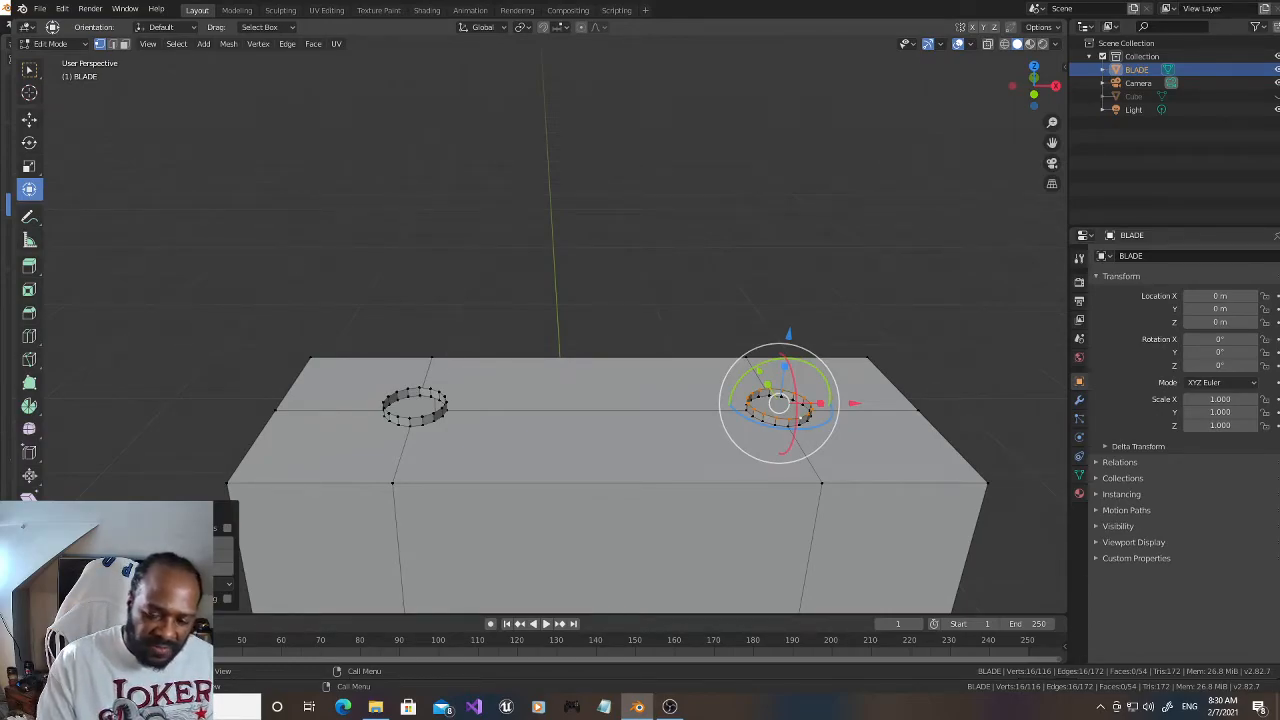
# Step: Extrude the rim vertices of the underside opening on the negative X side slightly downward along Z to form a collar
pyautogui.moveTo(1030, 80); pyautogui.dragTo(1036, 104)
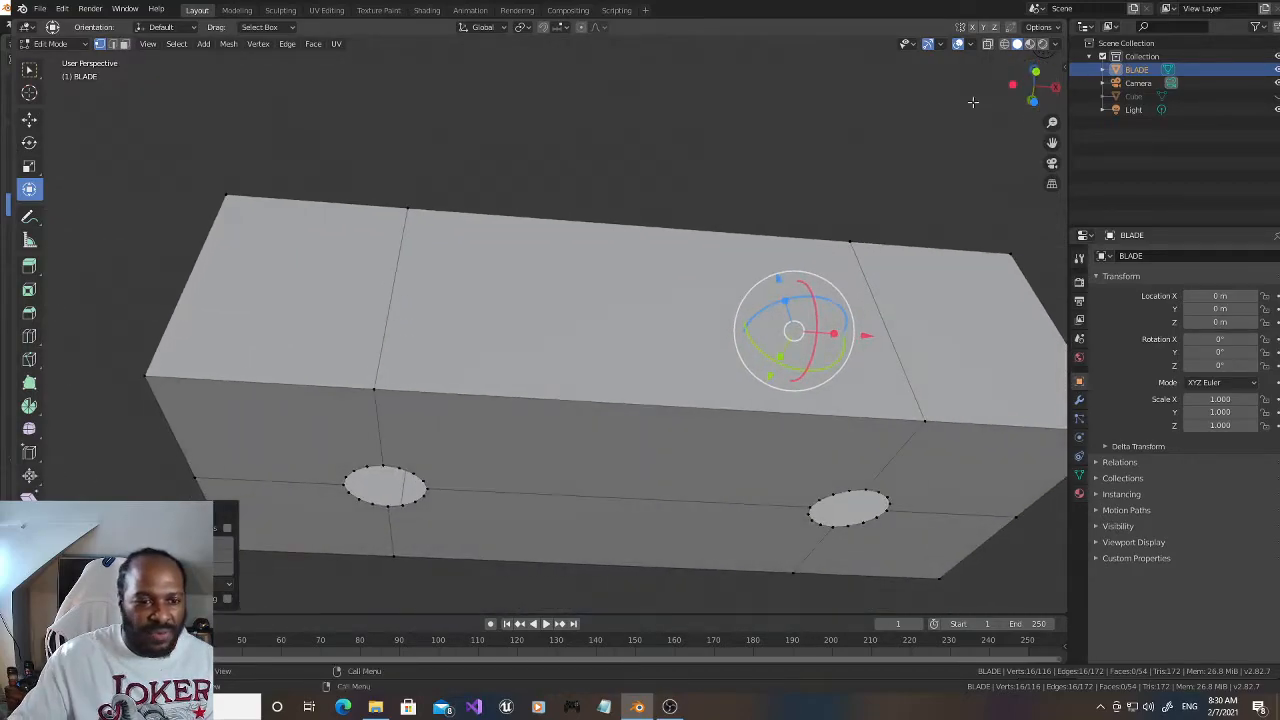
pyautogui.keyDown('alt'); pyautogui.click(386, 468); pyautogui.keyUp('alt')
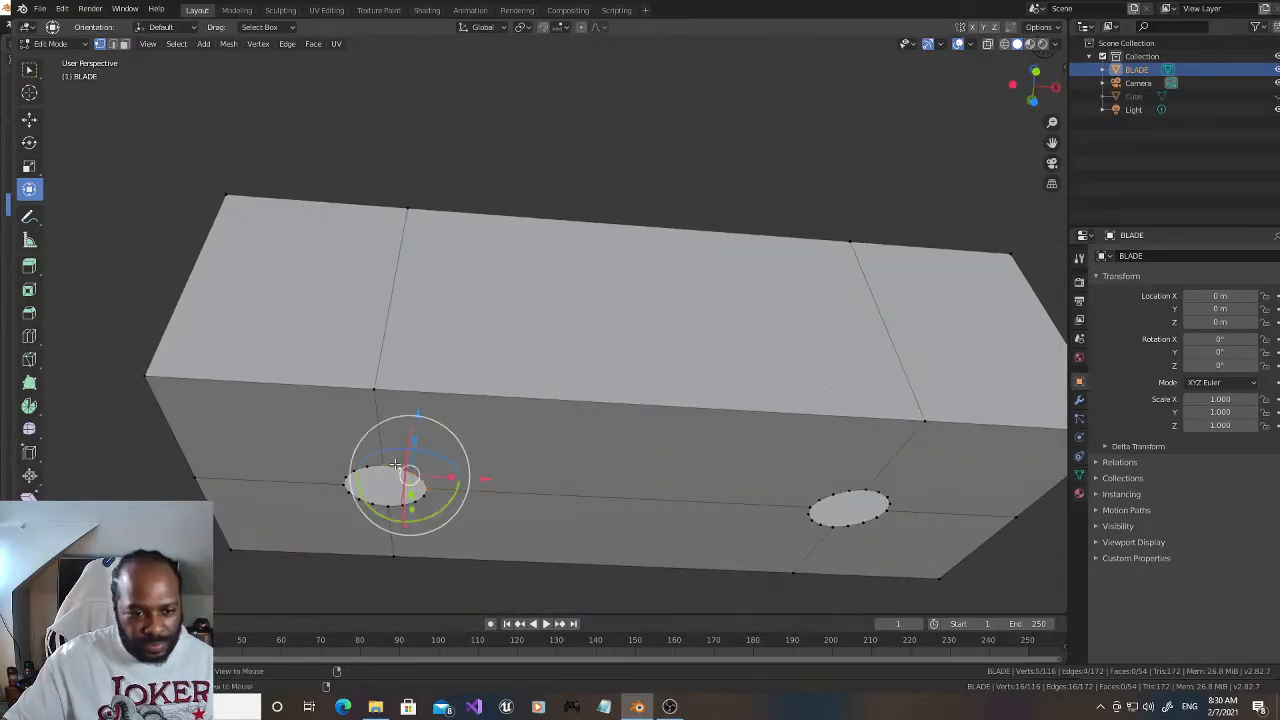
pyautogui.click(610, 120)
pyautogui.keyDown('alt'); pyautogui.click(410, 470); pyautogui.keyUp('alt')
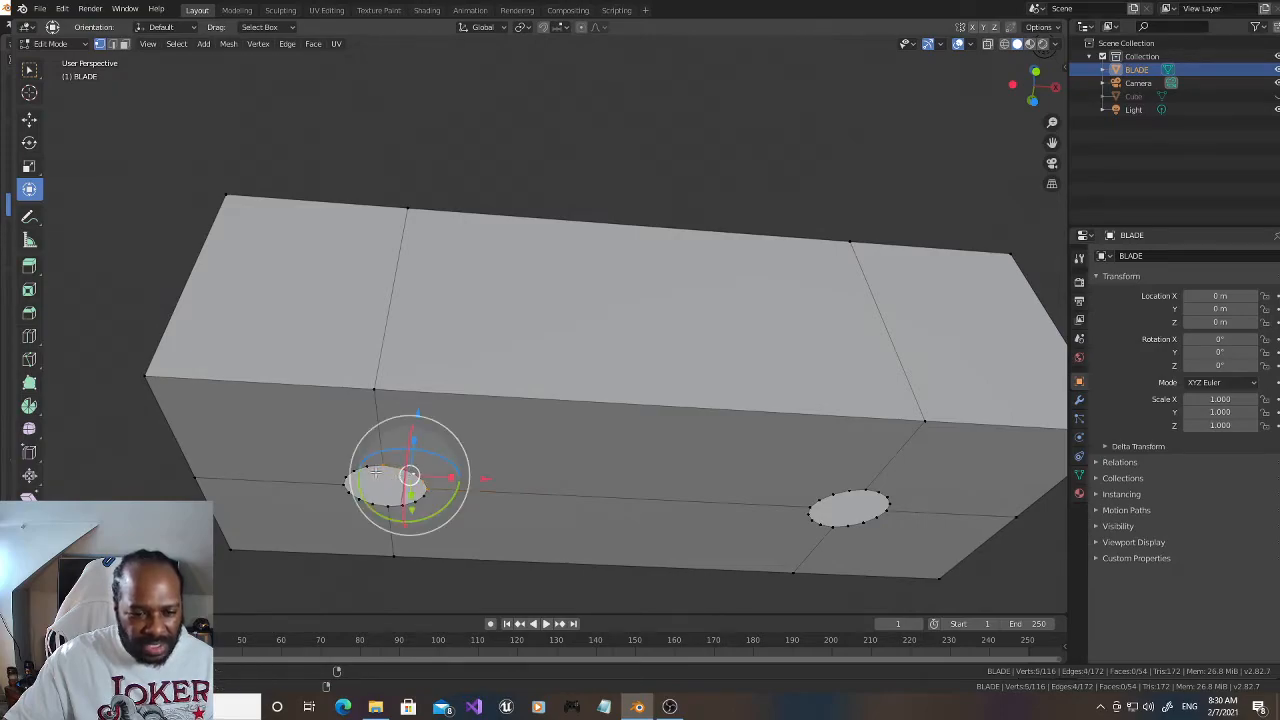
pyautogui.keyDown('alt'); pyautogui.click(360, 470); pyautogui.keyUp('alt')
pyautogui.keyDown('alt'); pyautogui.keyDown('shift'); pyautogui.click(352, 497); pyautogui.keyUp('shift'); pyautogui.keyUp('alt')
pyautogui.keyDown('alt'); pyautogui.keyDown('shift'); pyautogui.click(417, 503); pyautogui.keyUp('shift'); pyautogui.keyUp('alt')
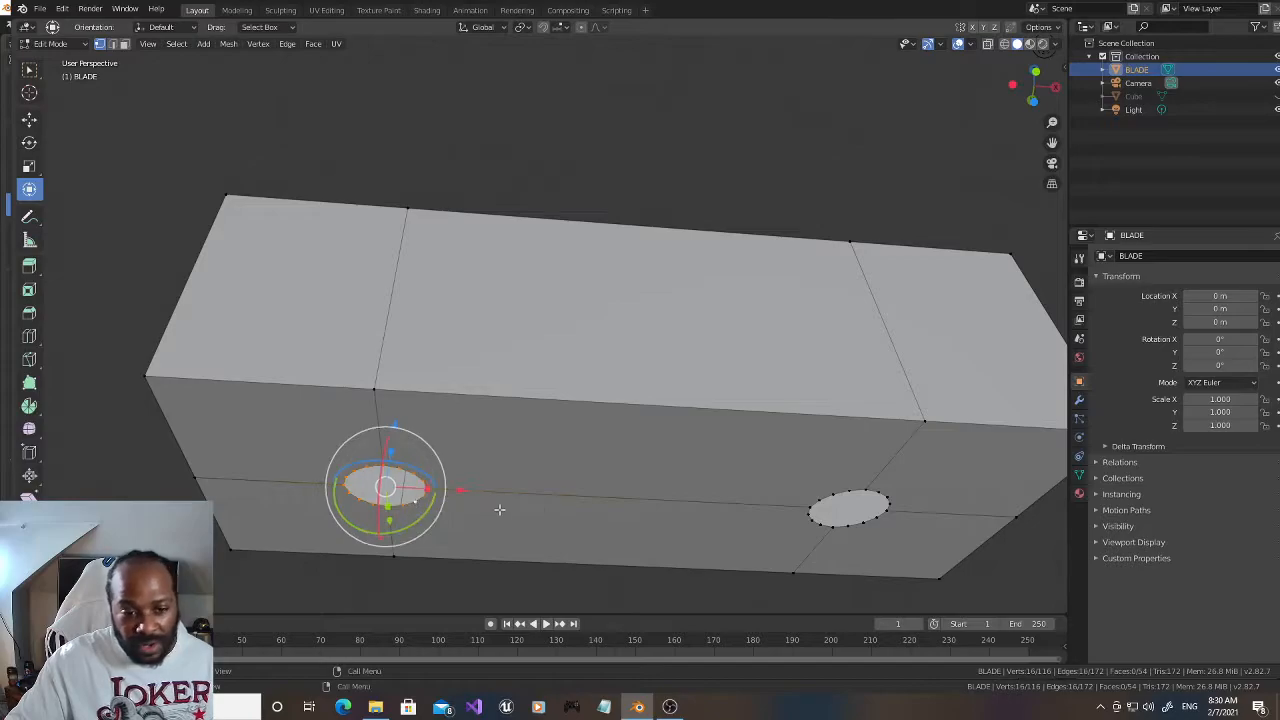
pyautogui.press('e')
pyautogui.press('z')
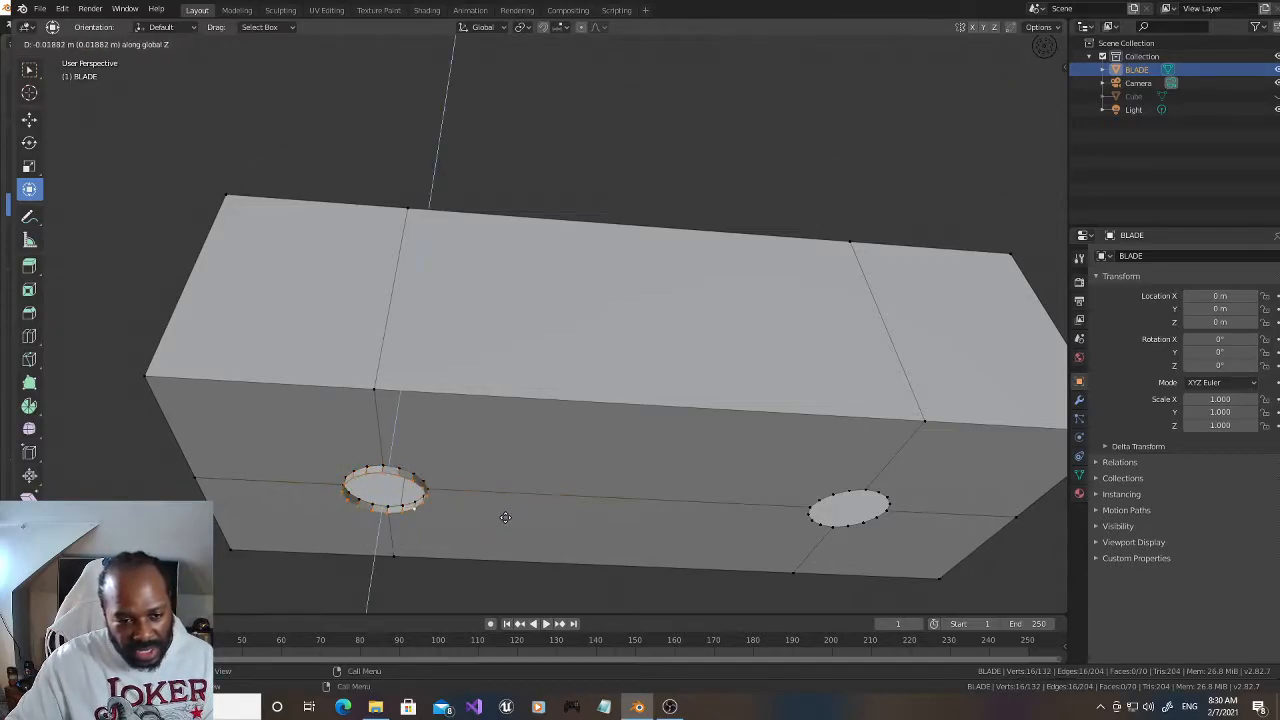
pyautogui.click(505, 517)
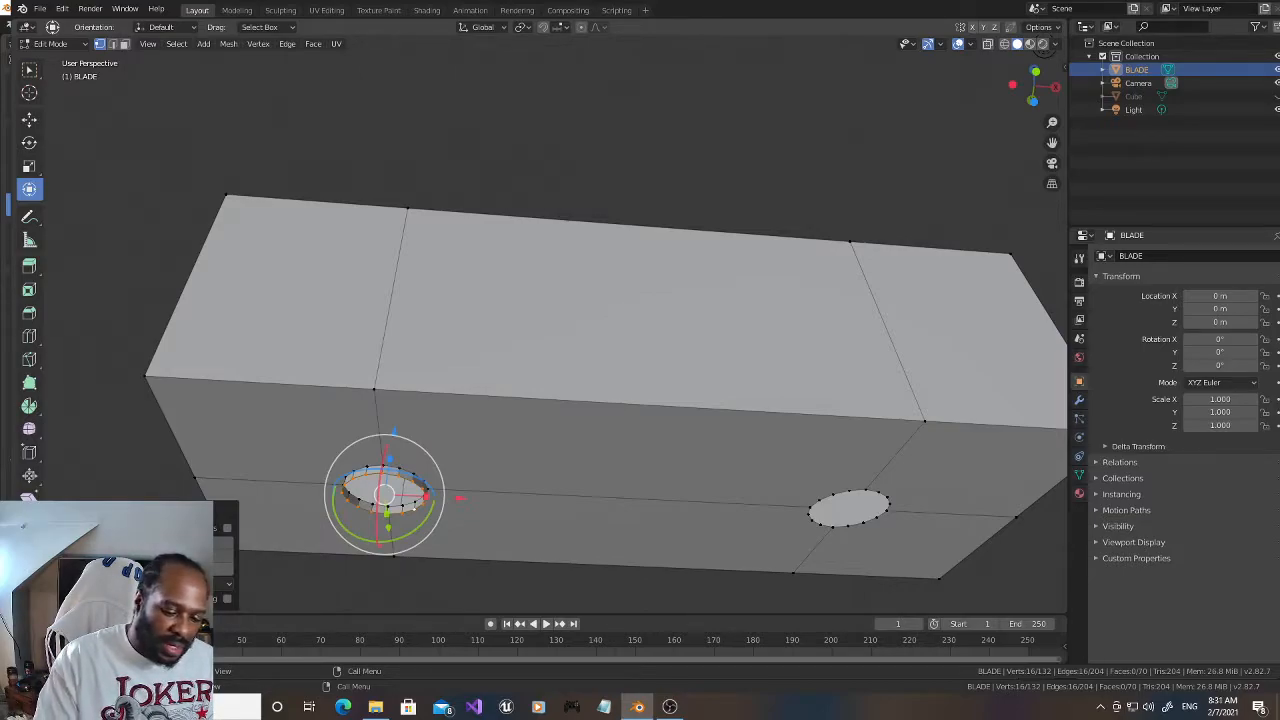
pyautogui.click(229, 569)
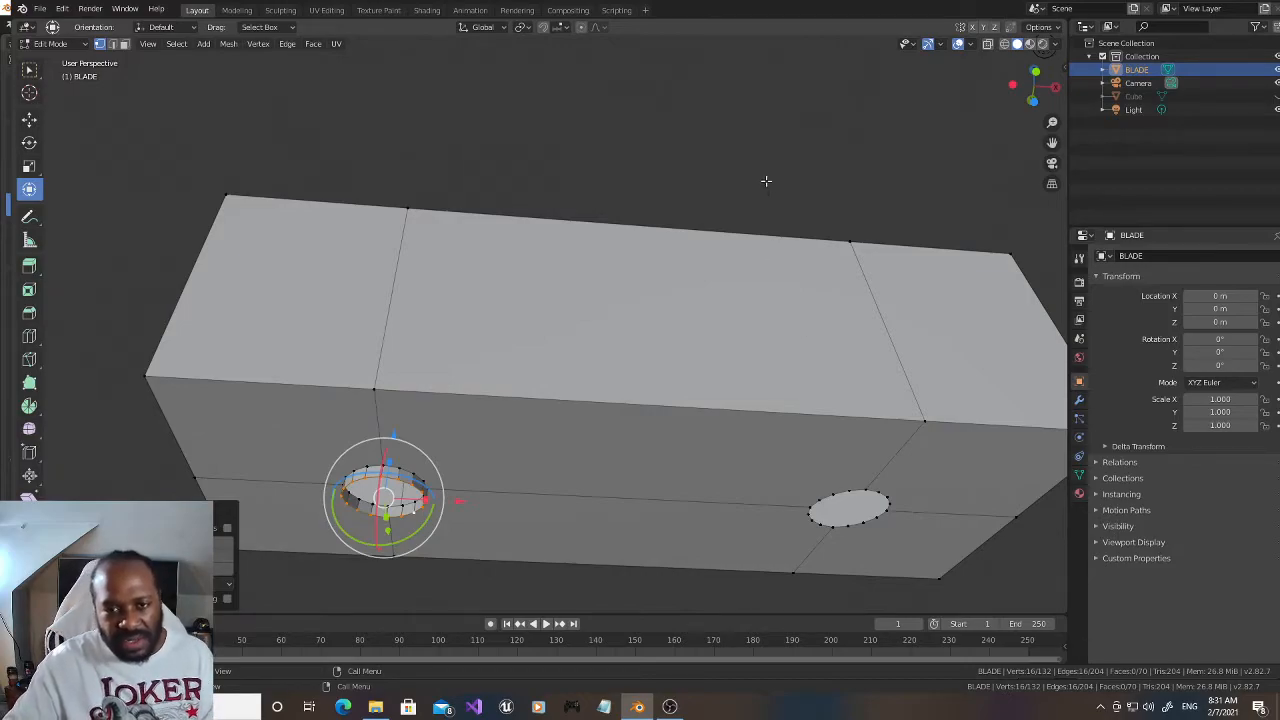
# Step: Extrude the rim vertices of the underside opening on the positive X side slightly downward along Z to form a matching collar
pyautogui.click(780, 195)
pyautogui.keyDown('alt'); pyautogui.click(843, 490); pyautogui.keyUp('alt')
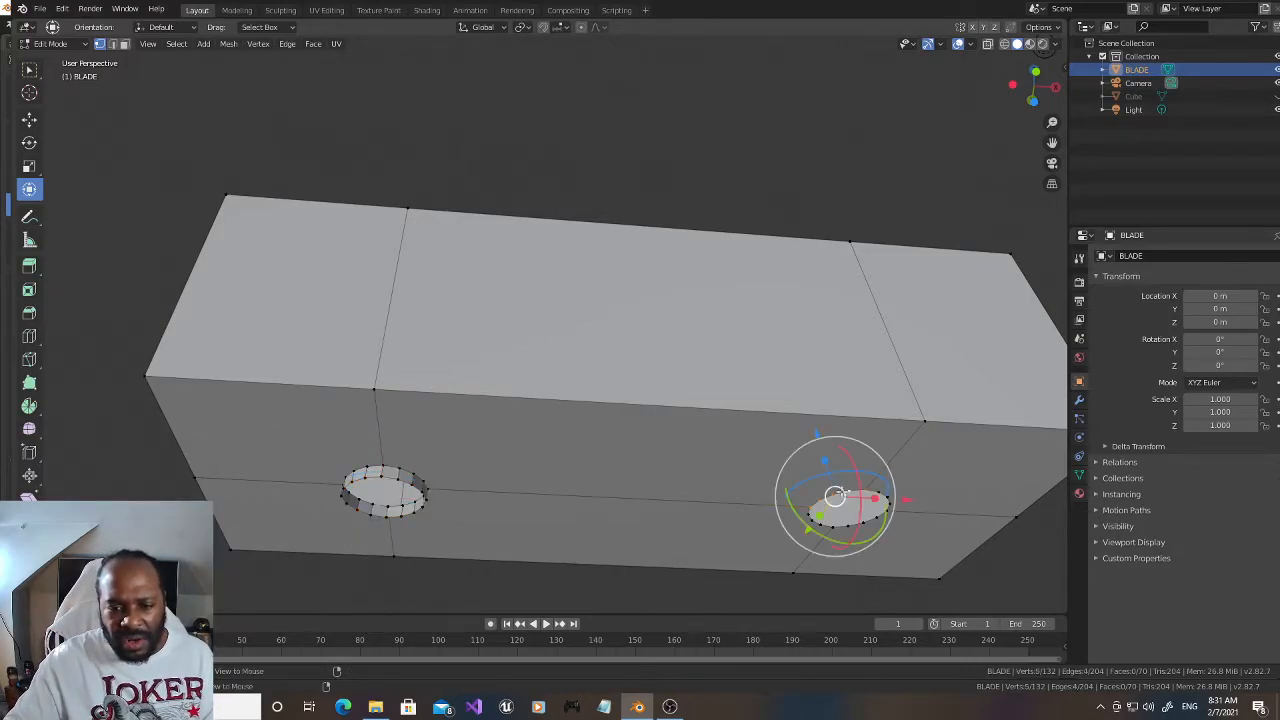
pyautogui.keyDown('alt'); pyautogui.keyDown('shift'); pyautogui.click(846, 528); pyautogui.keyUp('shift'); pyautogui.keyUp('alt')
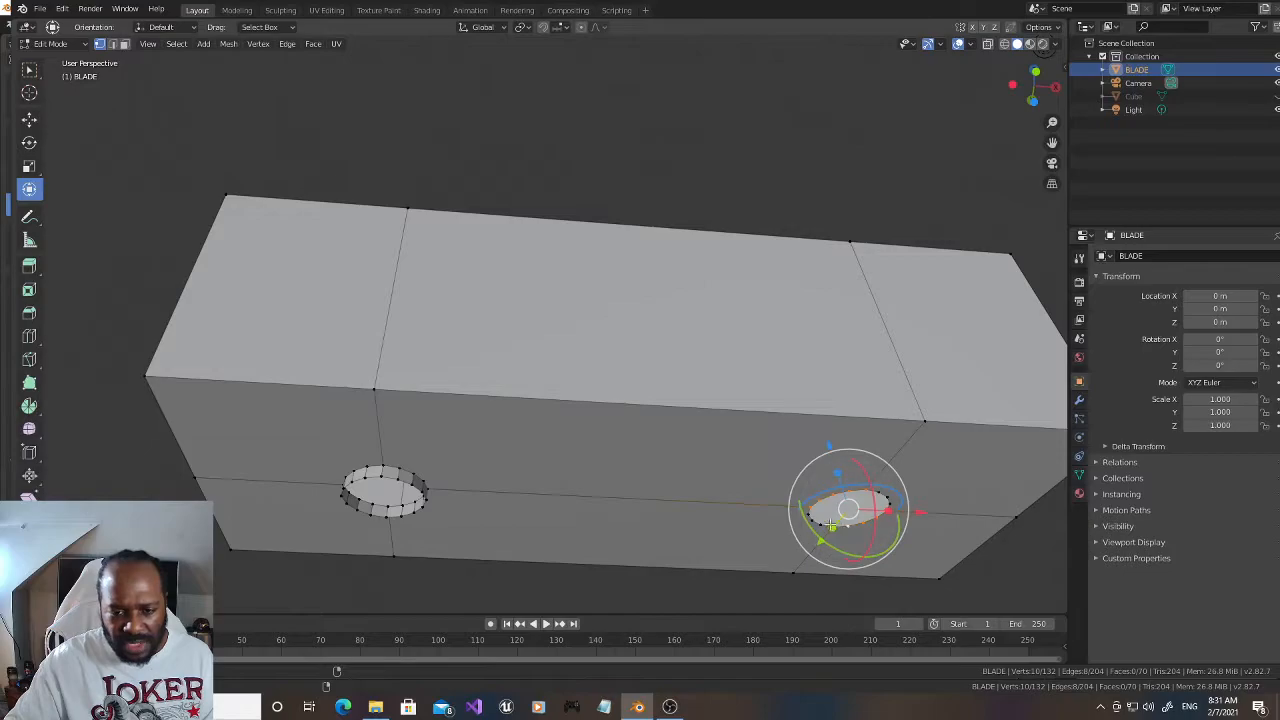
pyautogui.keyDown('alt'); pyautogui.keyDown('shift'); pyautogui.click(816, 521); pyautogui.keyUp('shift'); pyautogui.keyUp('alt')
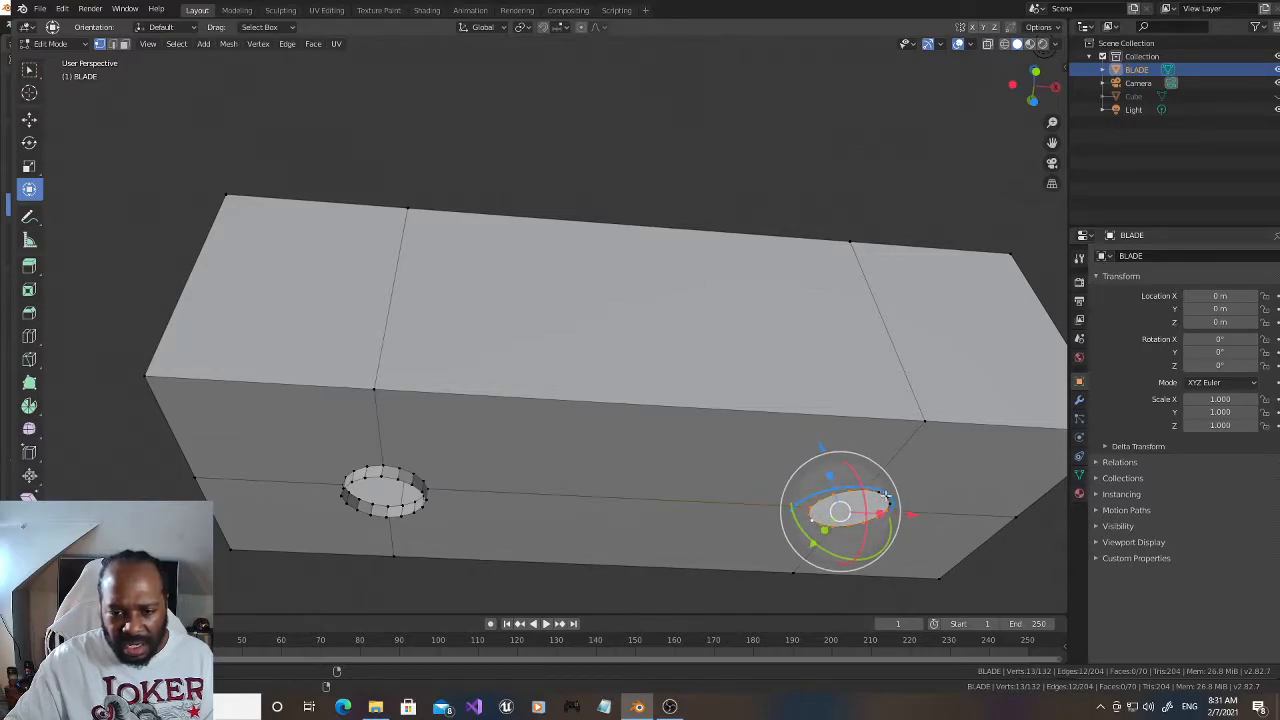
pyautogui.keyDown('alt'); pyautogui.keyDown('shift'); pyautogui.click(887, 497); pyautogui.keyUp('shift'); pyautogui.keyUp('alt')
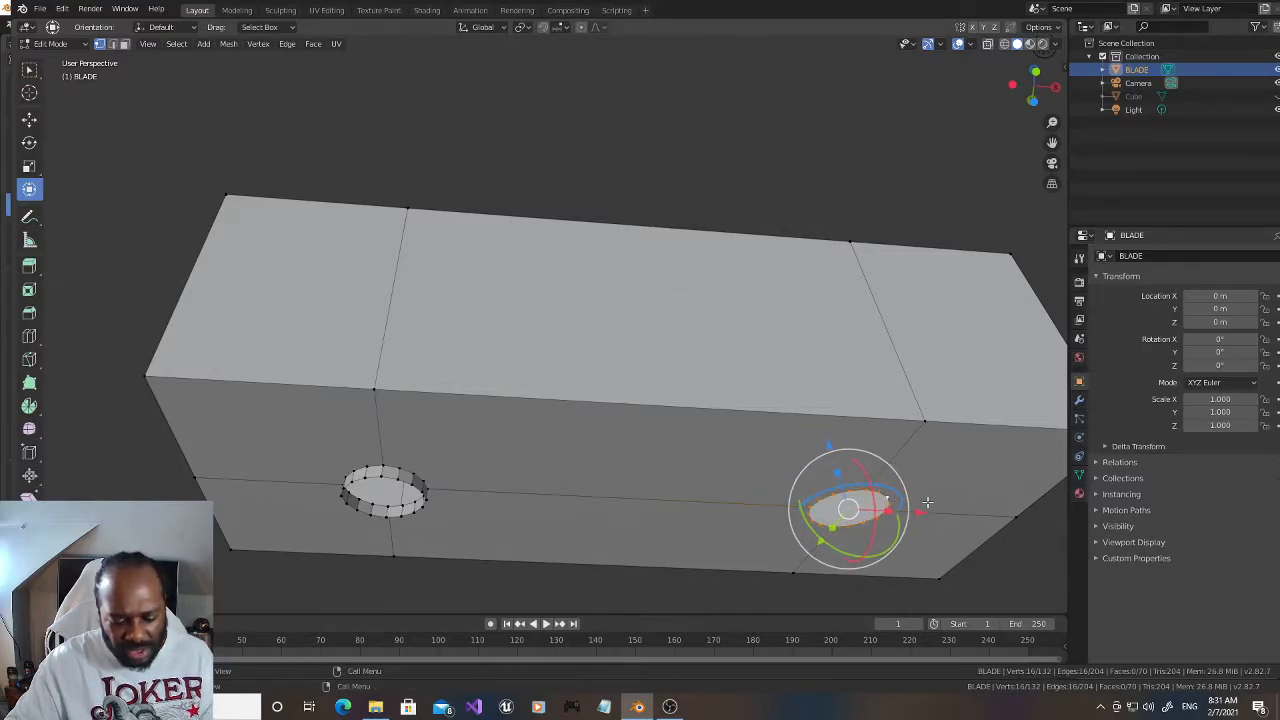
pyautogui.press('e')
pyautogui.press('z')
pyautogui.click(925, 508)
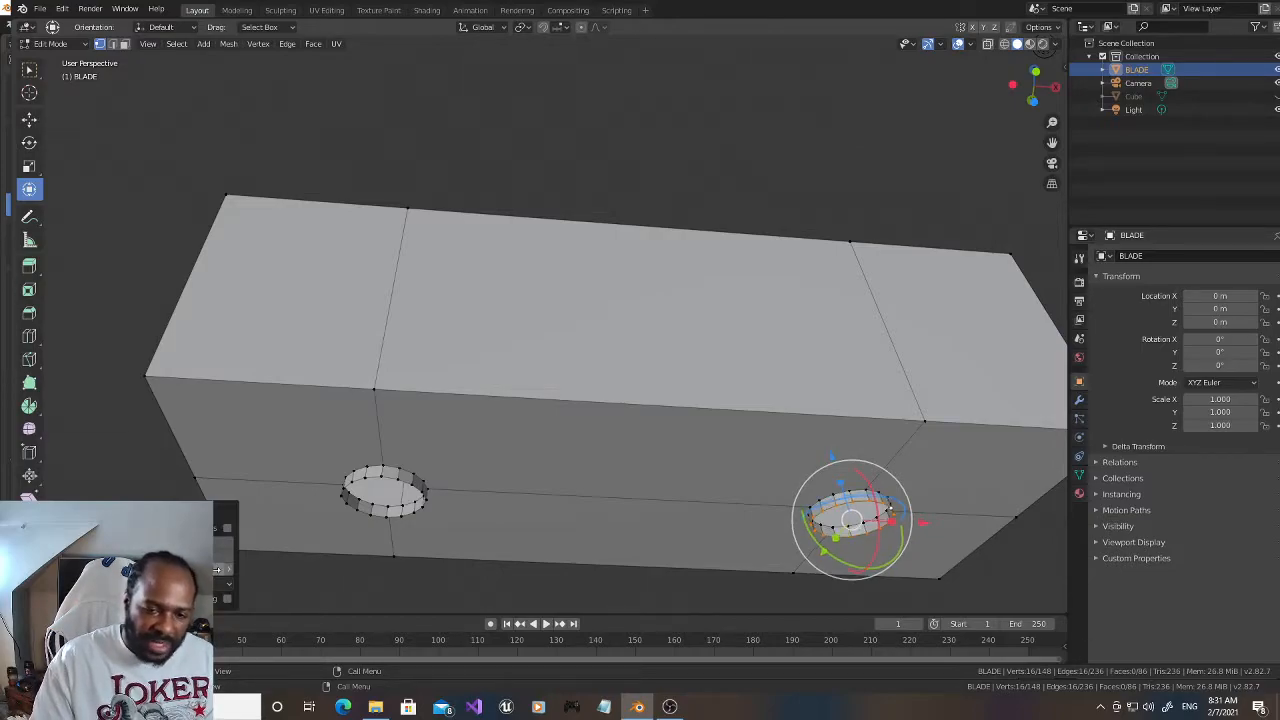
pyautogui.click(448, 135)
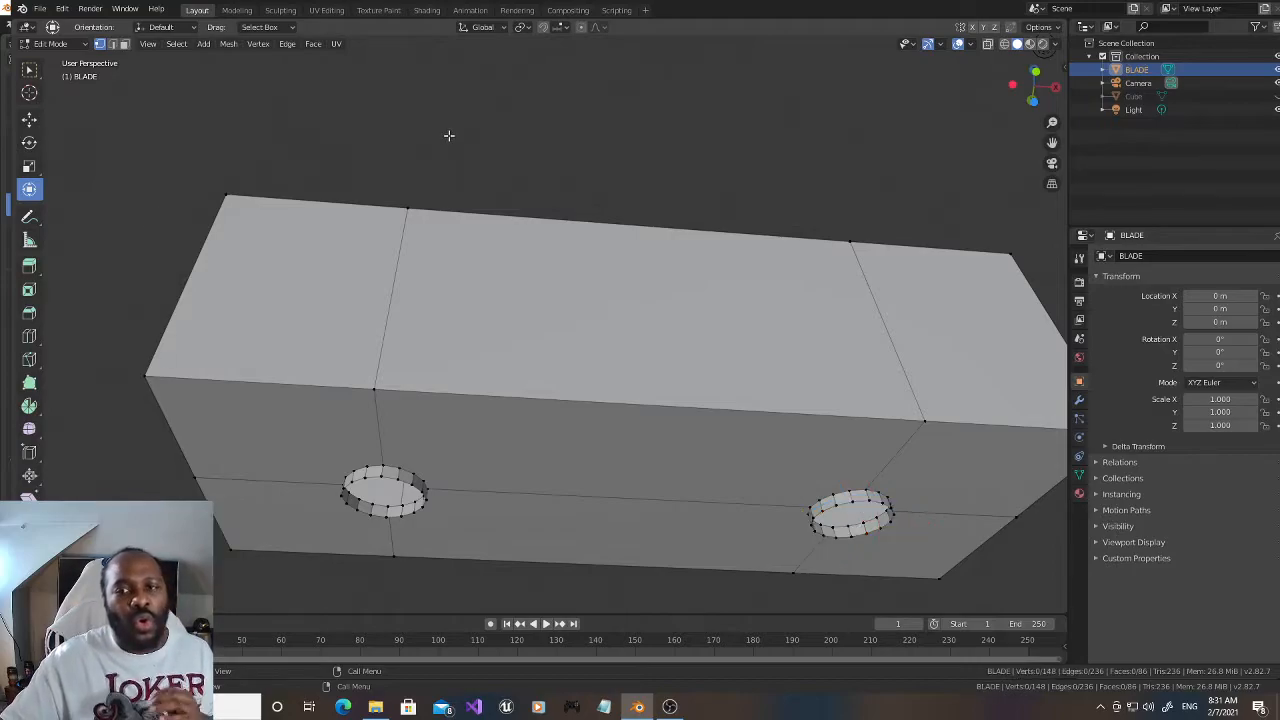
# Step: Unhide the Cube object and raise the whole BLADE mesh along Z so it sits higher on the prongs
pyautogui.moveTo(1030, 84); pyautogui.dragTo(1041, 170)
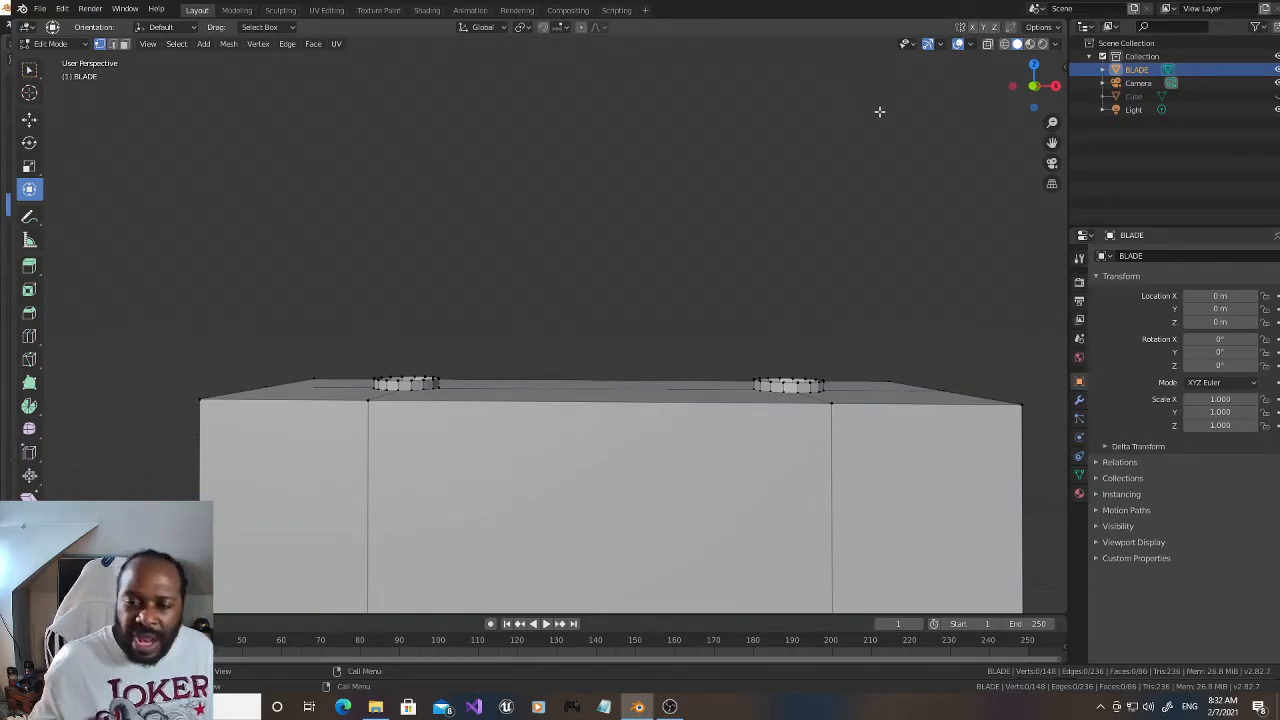
pyautogui.scroll(-4, 869, 286)
pyautogui.scroll(1, 860, 294)
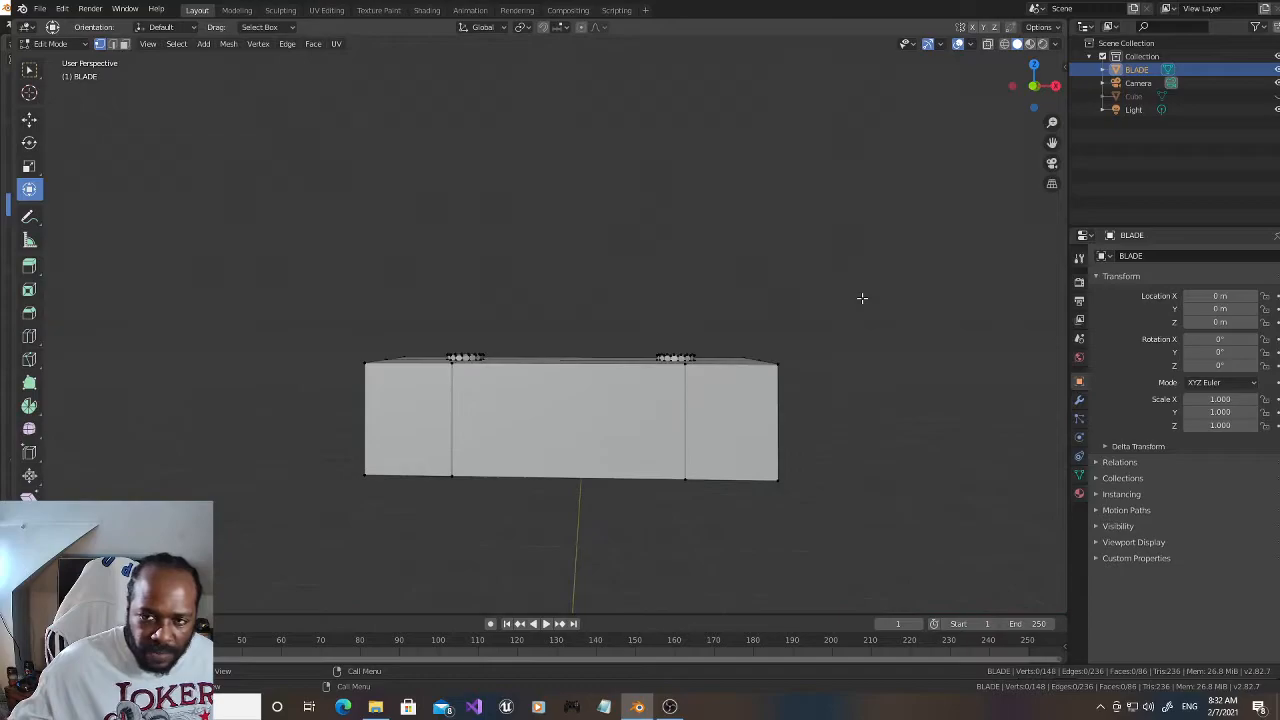
pyautogui.click(1275, 96)
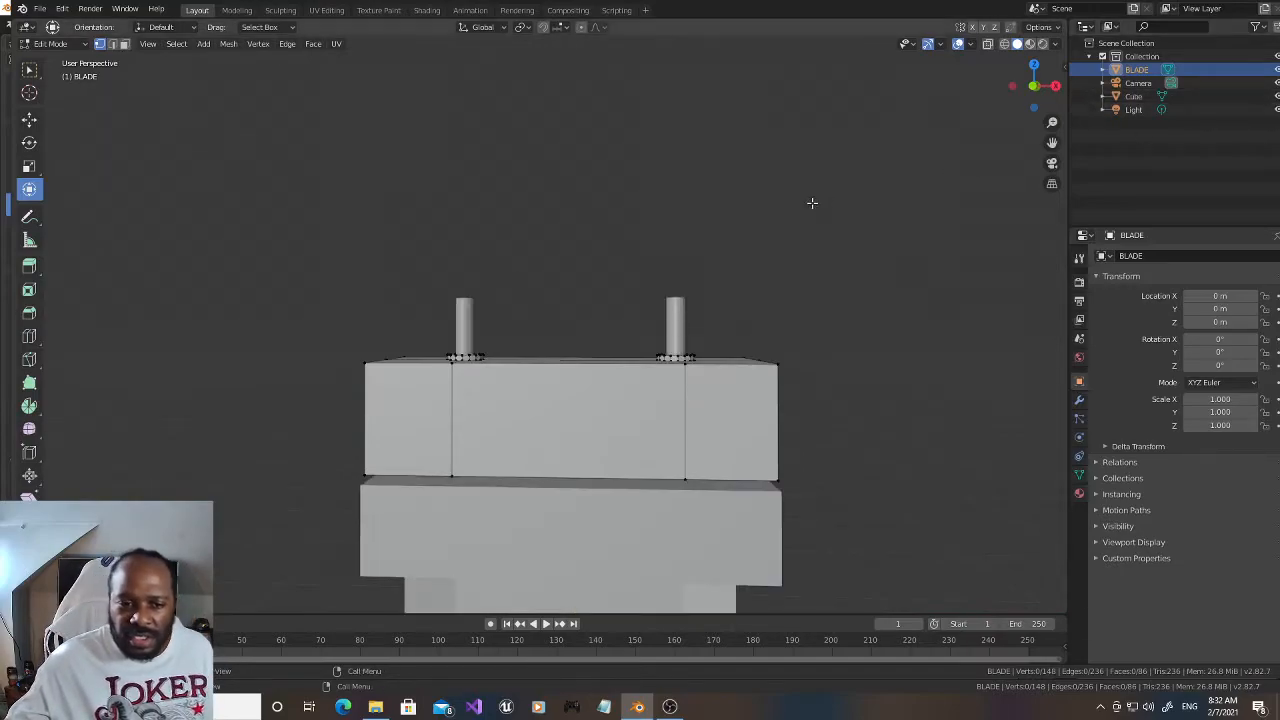
pyautogui.moveTo(1030, 86)
pyautogui.mouseDown()
pyautogui.moveTo(1028, 64)
pyautogui.moveTo(1030, 82)
pyautogui.mouseUp()
pyautogui.press('a')
pyautogui.moveTo(576, 329); pyautogui.dragTo(580, 273)
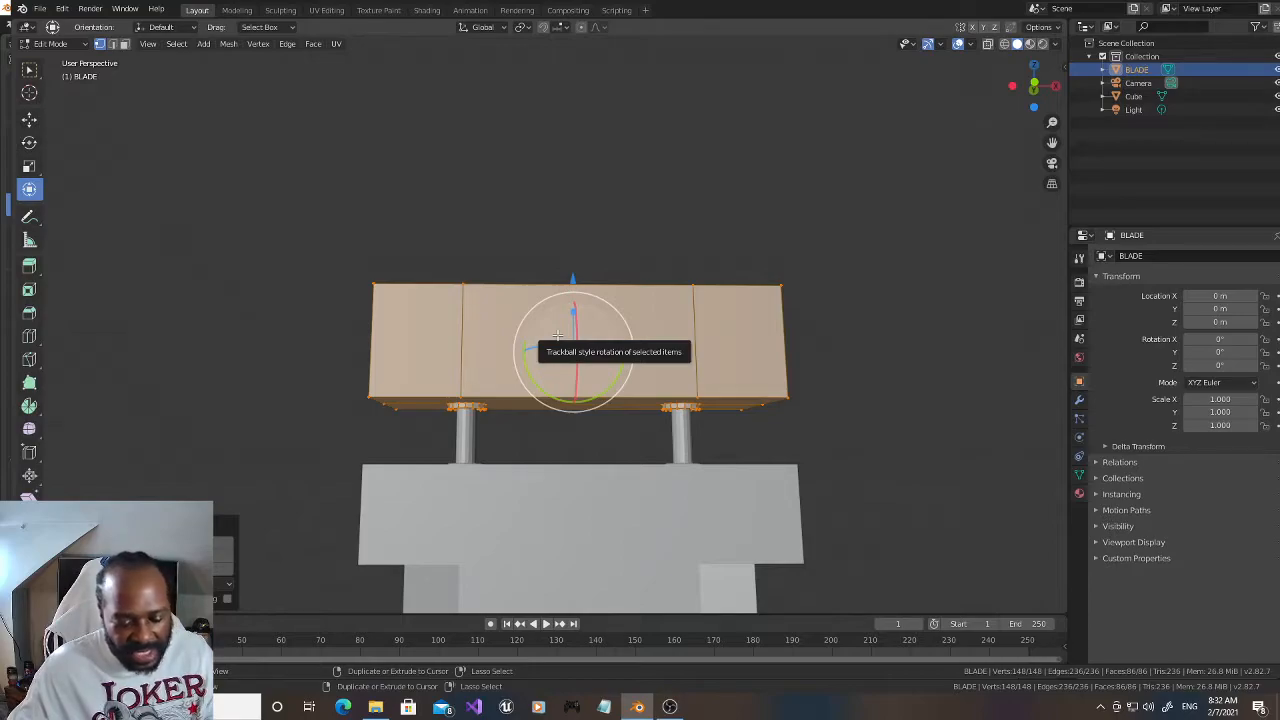
# Step: Add two horizontal loop cuts around the BLADE block and scale them along Z to about 0.43
pyautogui.hotkey('ctrl', 'r')
pyautogui.scroll(2, 454, 343)
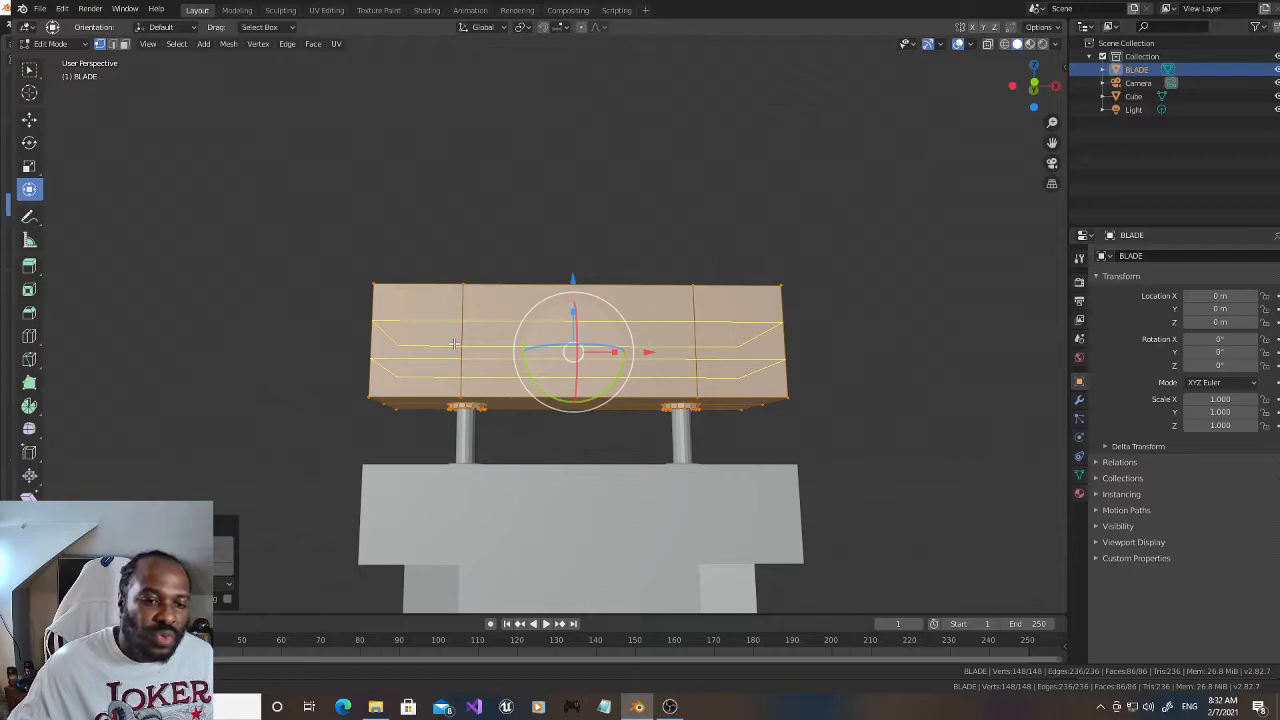
pyautogui.click(454, 343)
pyautogui.rightClick(454, 343)
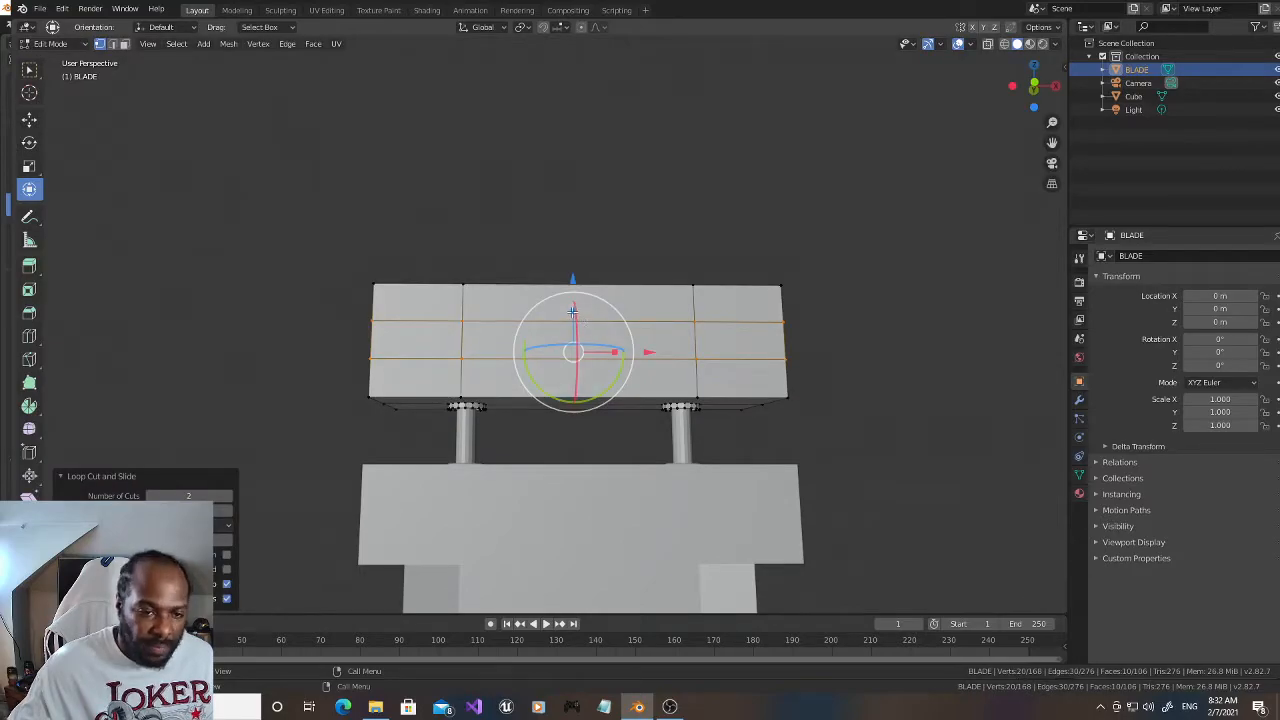
pyautogui.press('s')
pyautogui.press('z')
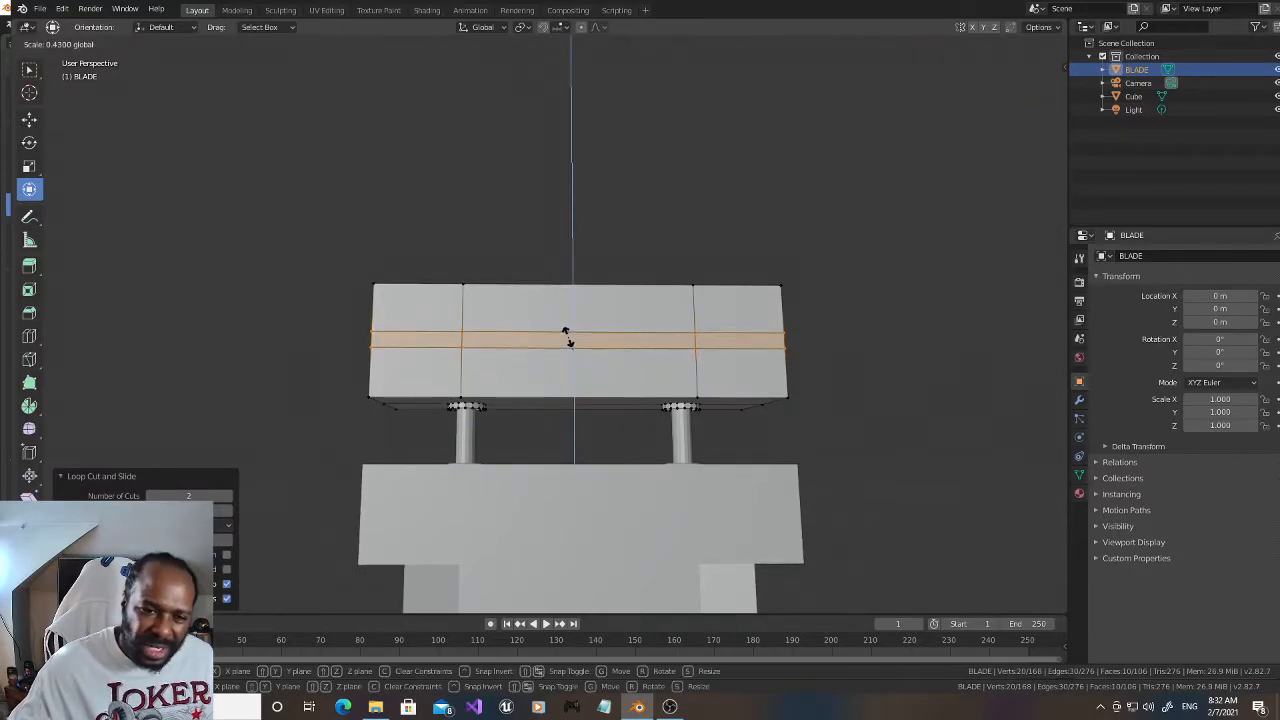
pyautogui.click(566, 336)
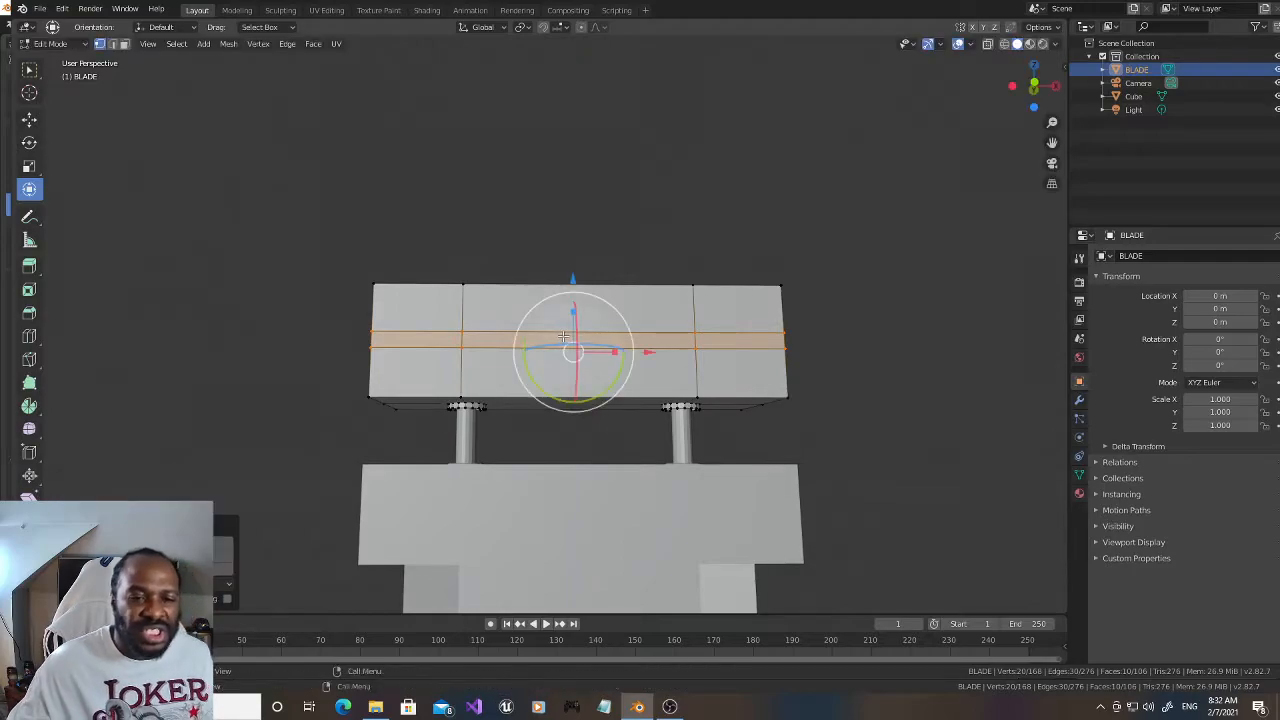
# Step: Spread the two horizontal loops apart along Z toward the block's upper and lower edges
pyautogui.moveTo(616, 351); pyautogui.dragTo(626, 352)
pyautogui.rightClick(626, 352)
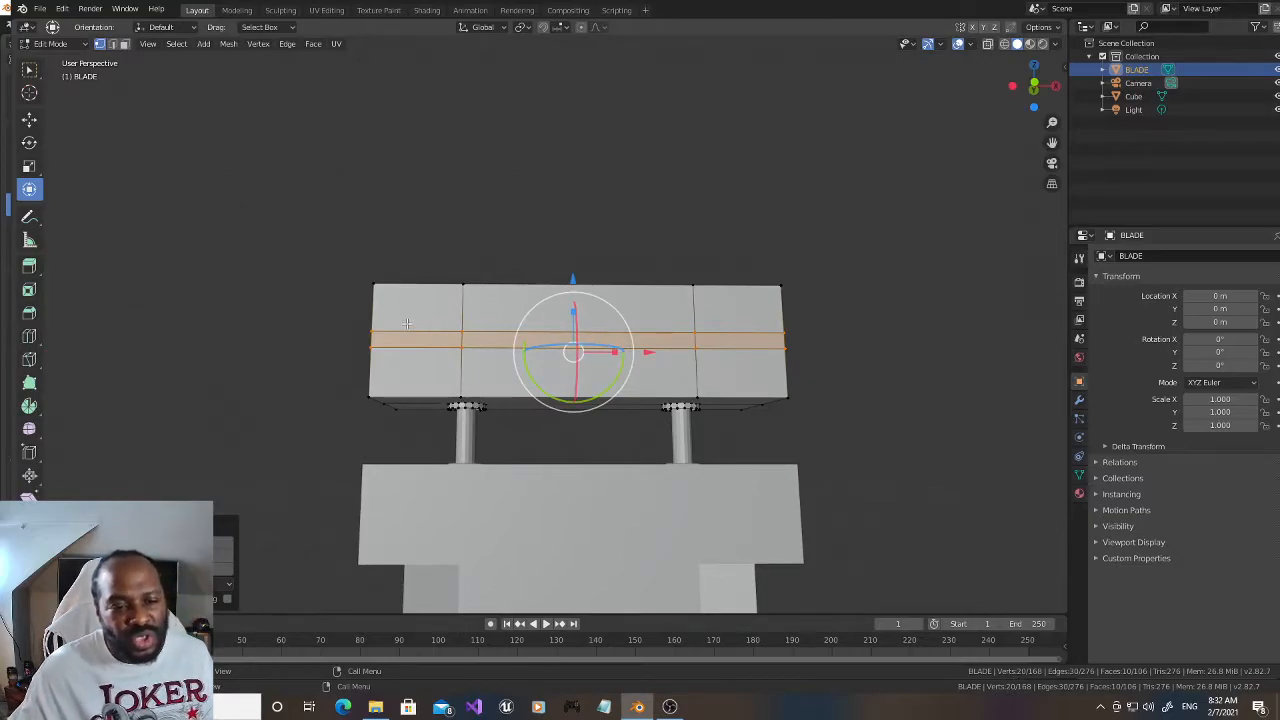
pyautogui.moveTo(580, 316); pyautogui.dragTo(601, 209)
# Step: Add two more horizontal loop cuts between the existing loops and scale them closer together along Z into a narrow middle band
pyautogui.hotkey('ctrl', 'r')
pyautogui.scroll(1, 467, 343)
pyautogui.click(467, 343)
pyautogui.rightClick(467, 343)
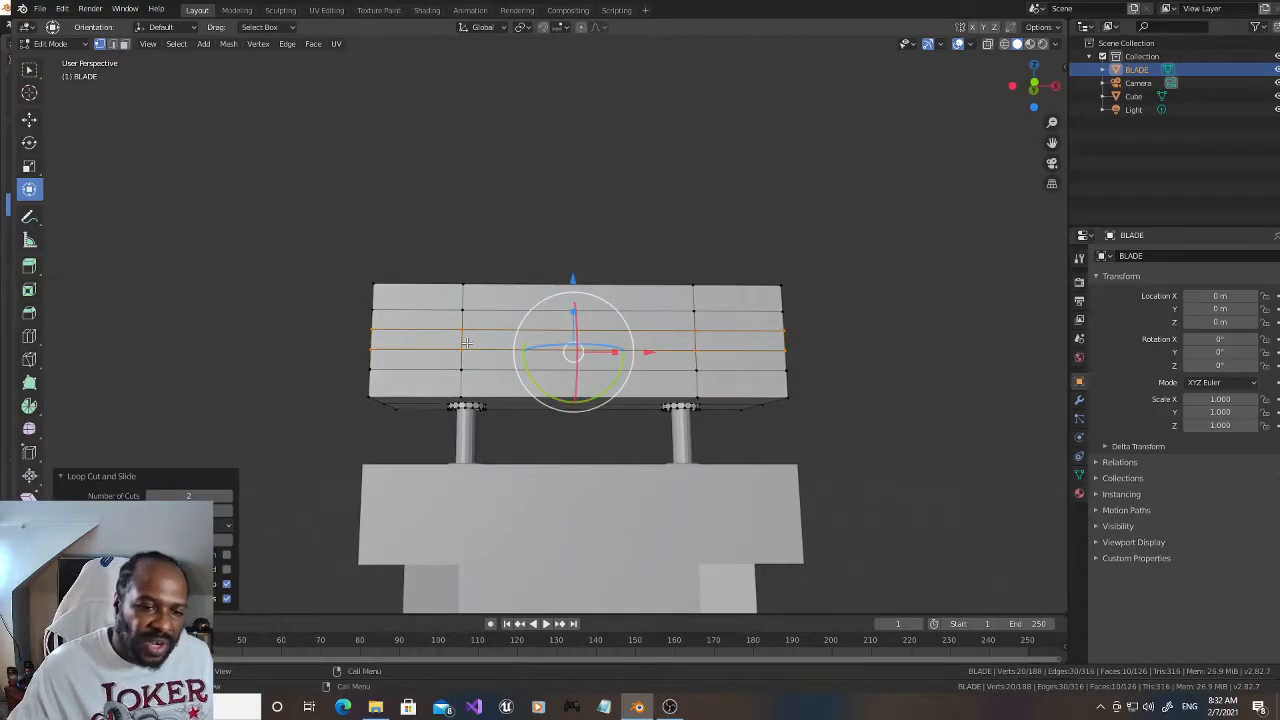
pyautogui.press('s')
pyautogui.press('z')
pyautogui.click(570, 325)
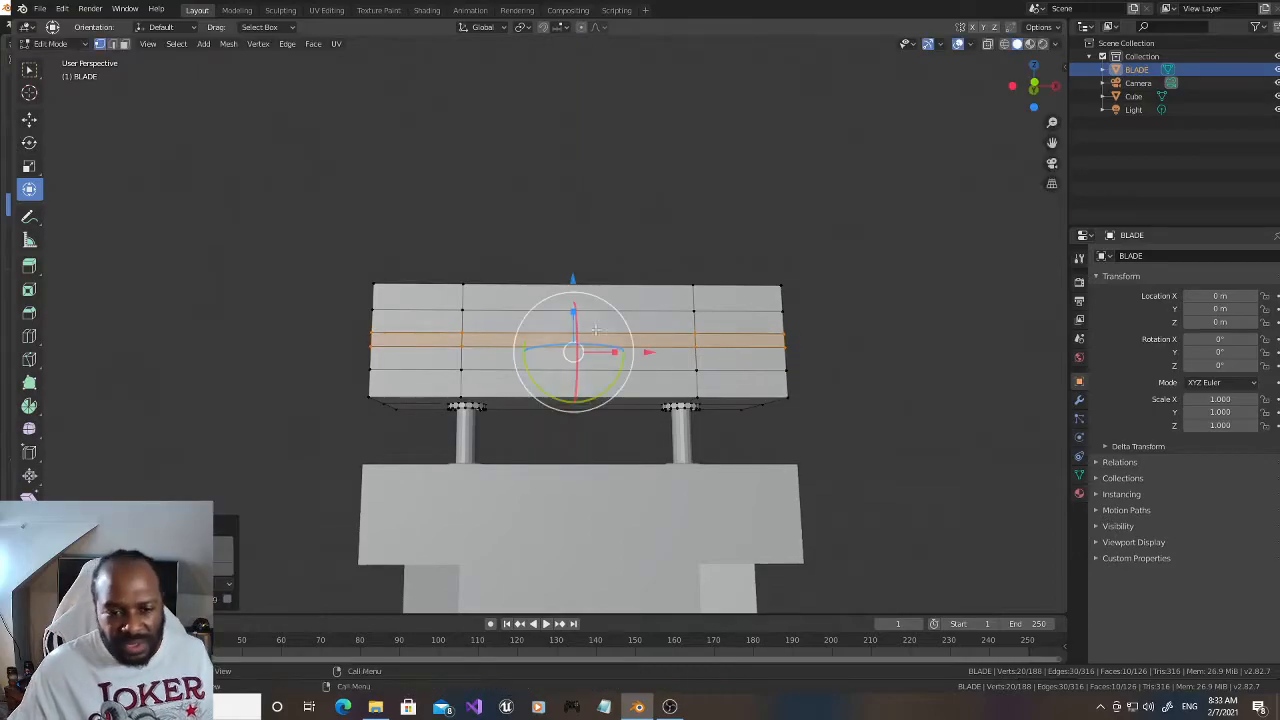
# Step: Scale the middle band outward by about 1.3 to form a flared blade, and flatten its edge along Z to about 0.68
pyautogui.moveTo(1034, 78); pyautogui.dragTo(1018, 90)
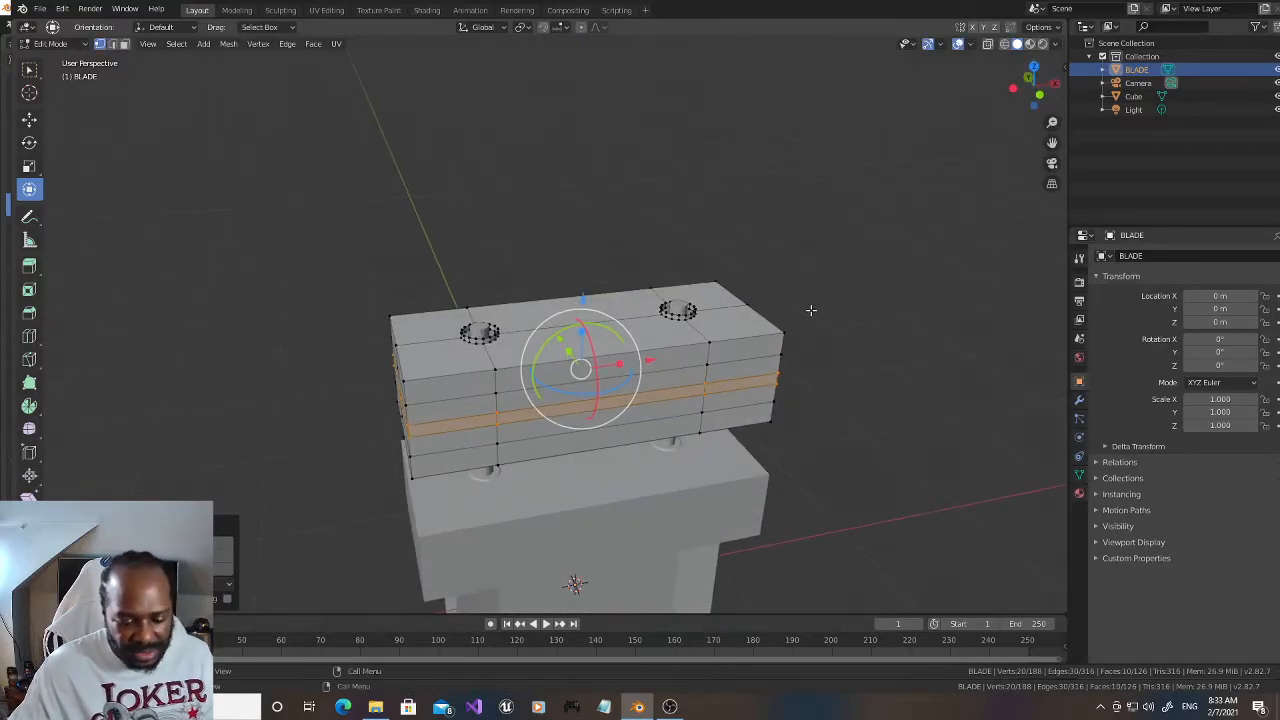
pyautogui.press('s')
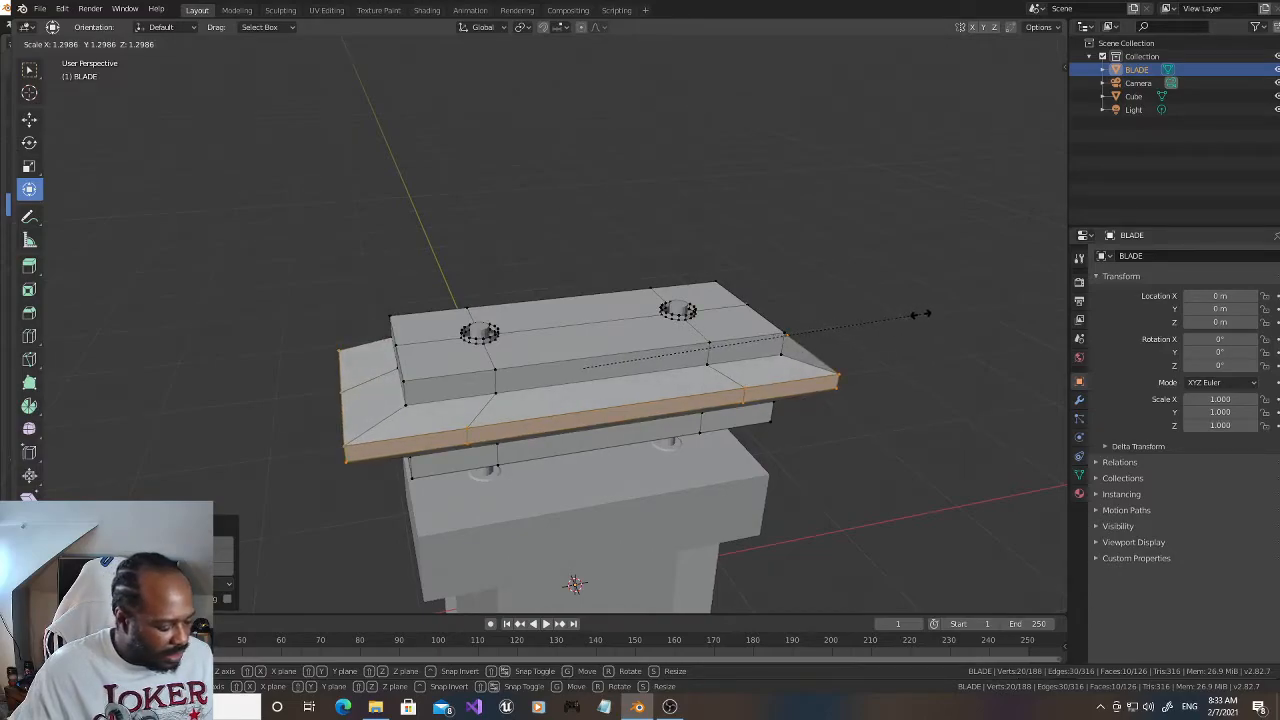
pyautogui.click(920, 314)
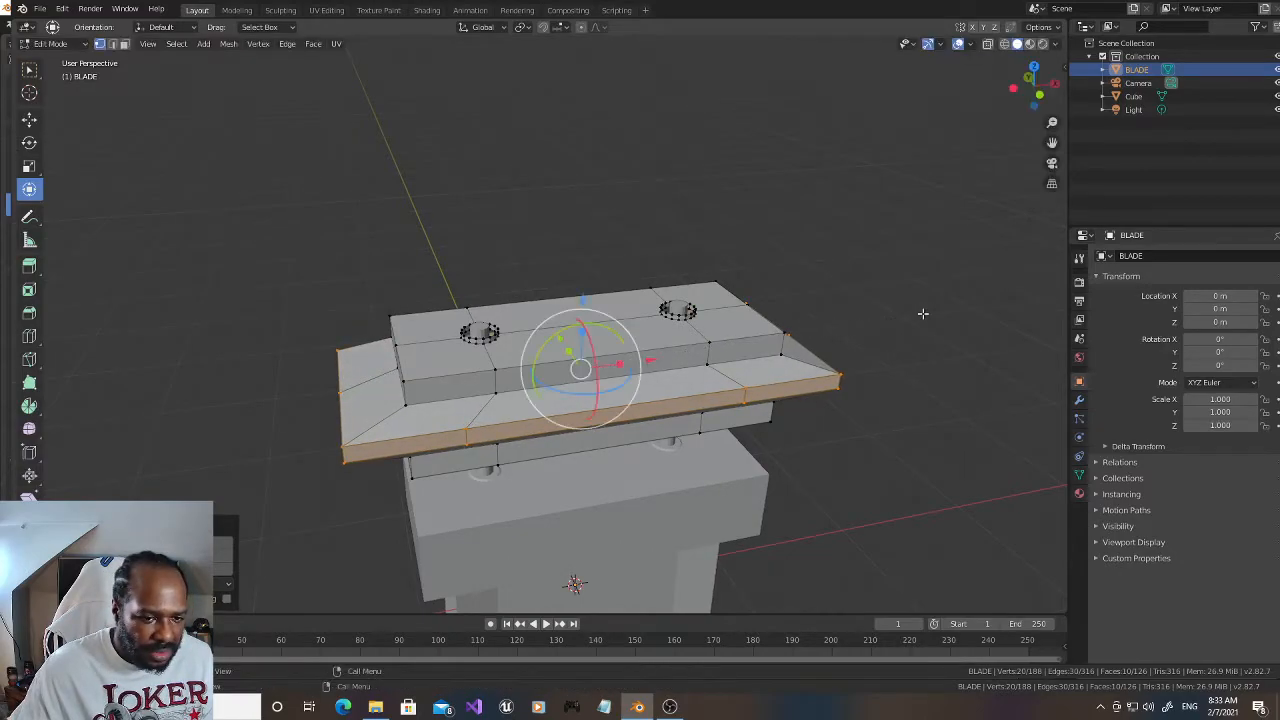
pyautogui.moveTo(1020, 100); pyautogui.dragTo(1032, 84)
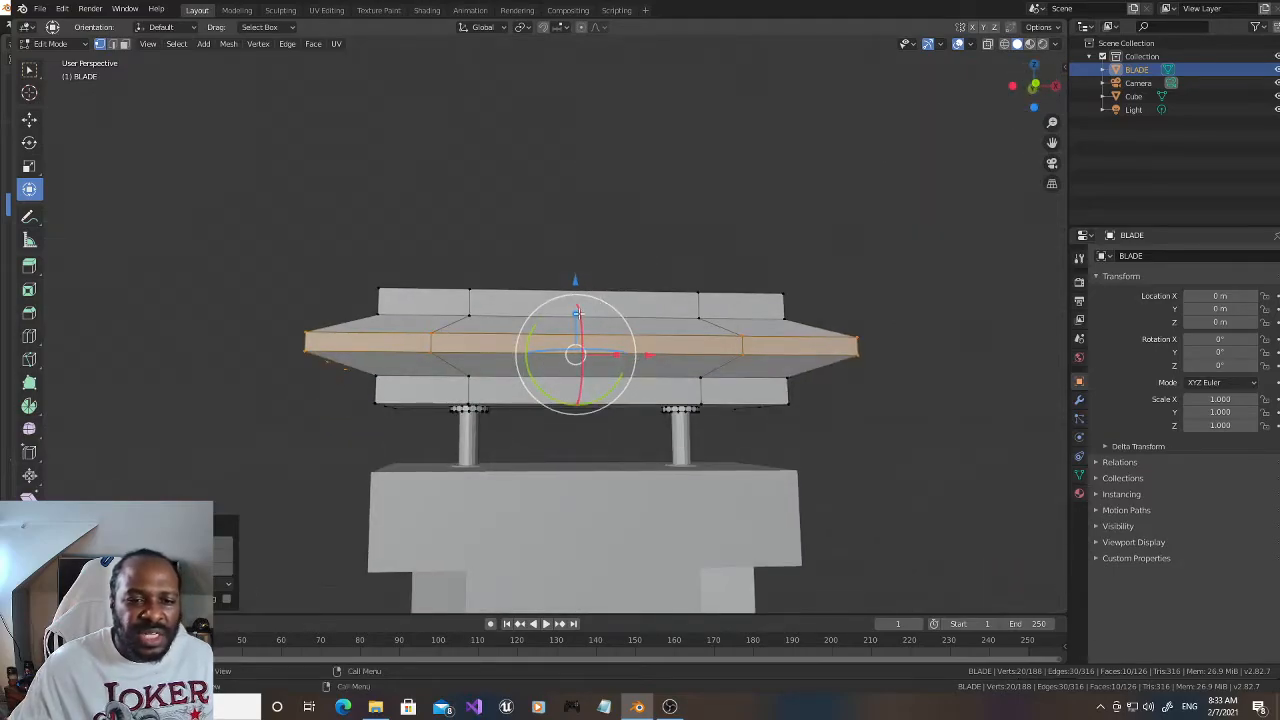
pyautogui.press('s')
pyautogui.press('z')
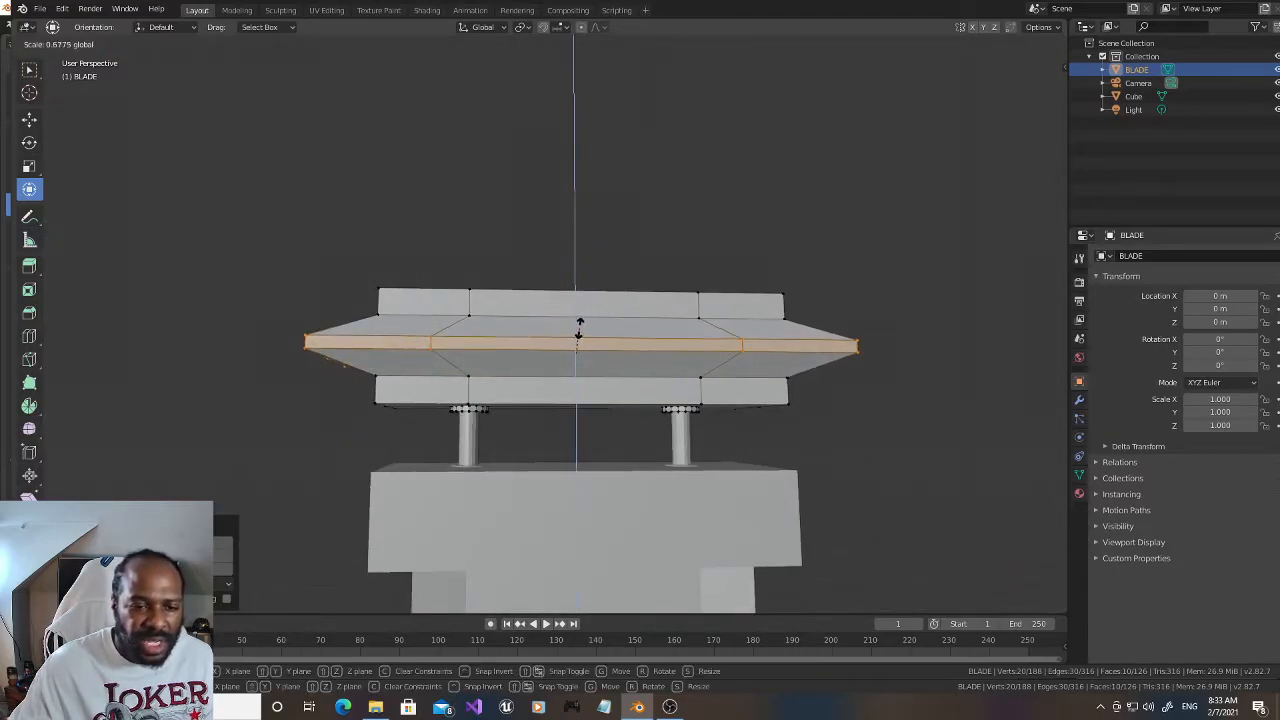
pyautogui.click(580, 322)
# Step: Add a single loop cut along the middle of the blade's outer edge and scale it outward by about 1.08 into a sharp point
pyautogui.hotkey('ctrl', 'r')
pyautogui.click(742, 345)
pyautogui.rightClick(742, 345)
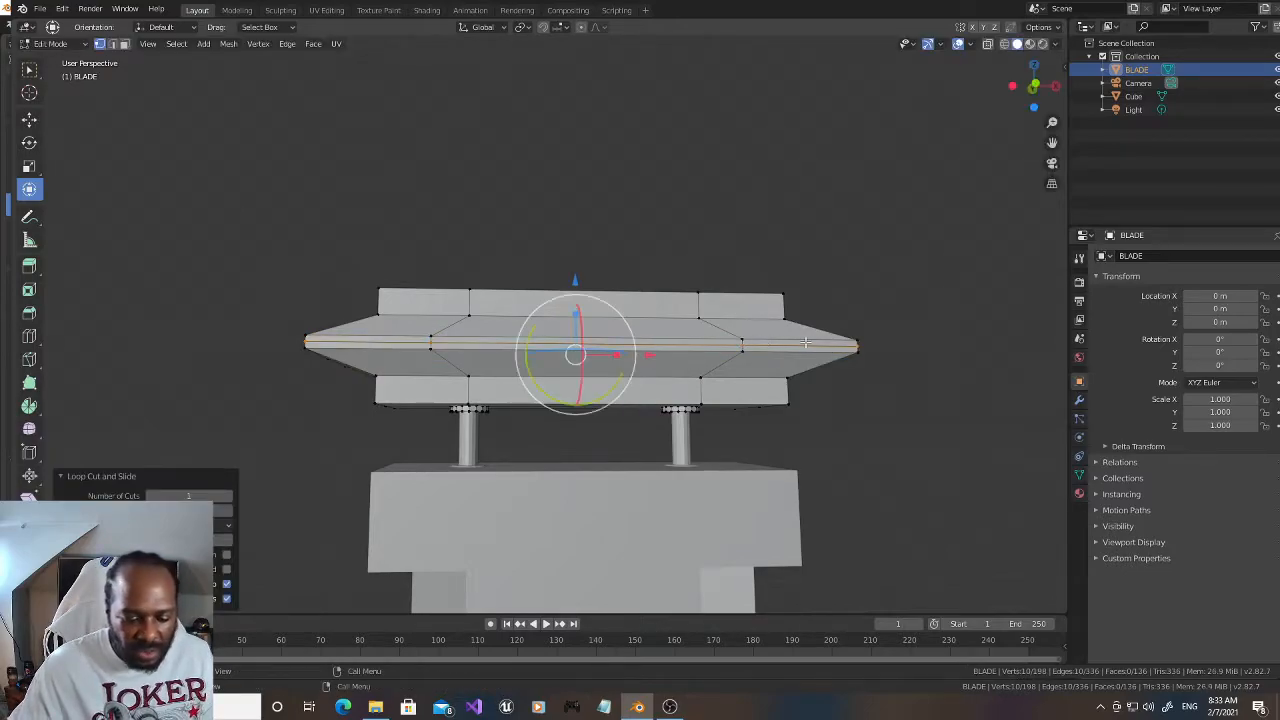
pyautogui.press('s')
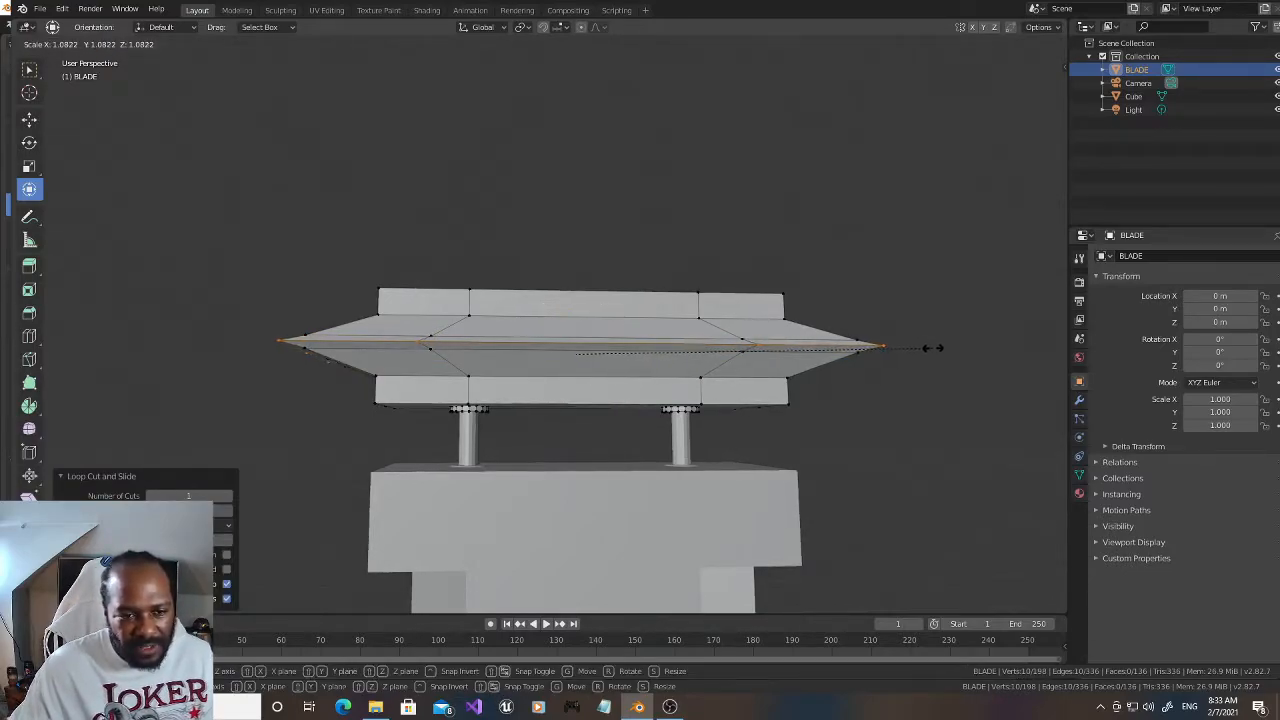
pyautogui.click(935, 349)
# Step: Inspect the sharpened blade from above and below, ending in the front orthographic view
pyautogui.moveTo(1029, 80)
pyautogui.mouseDown()
pyautogui.moveTo(1030, 115)
pyautogui.moveTo(1033, 78)
pyautogui.mouseUp()
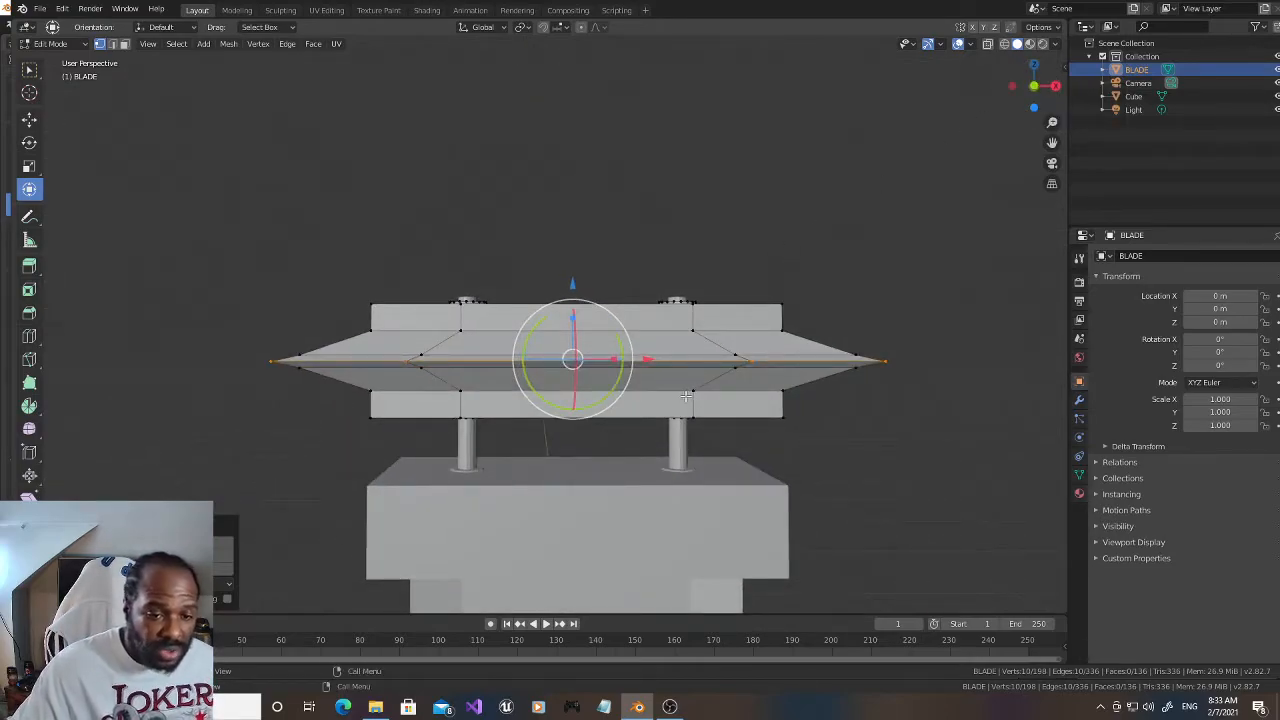
pyautogui.moveTo(1033, 86); pyautogui.dragTo(1029, 106)
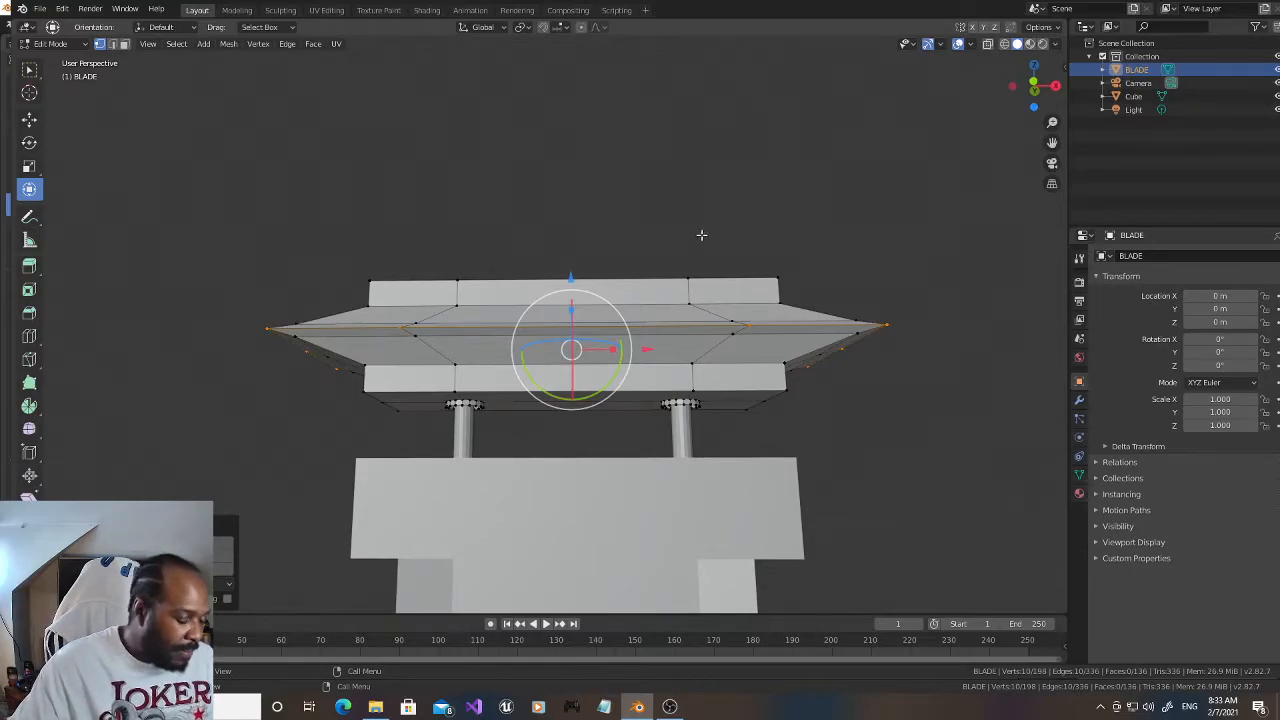
pyautogui.moveTo(1033, 84); pyautogui.dragTo(1034, 104)
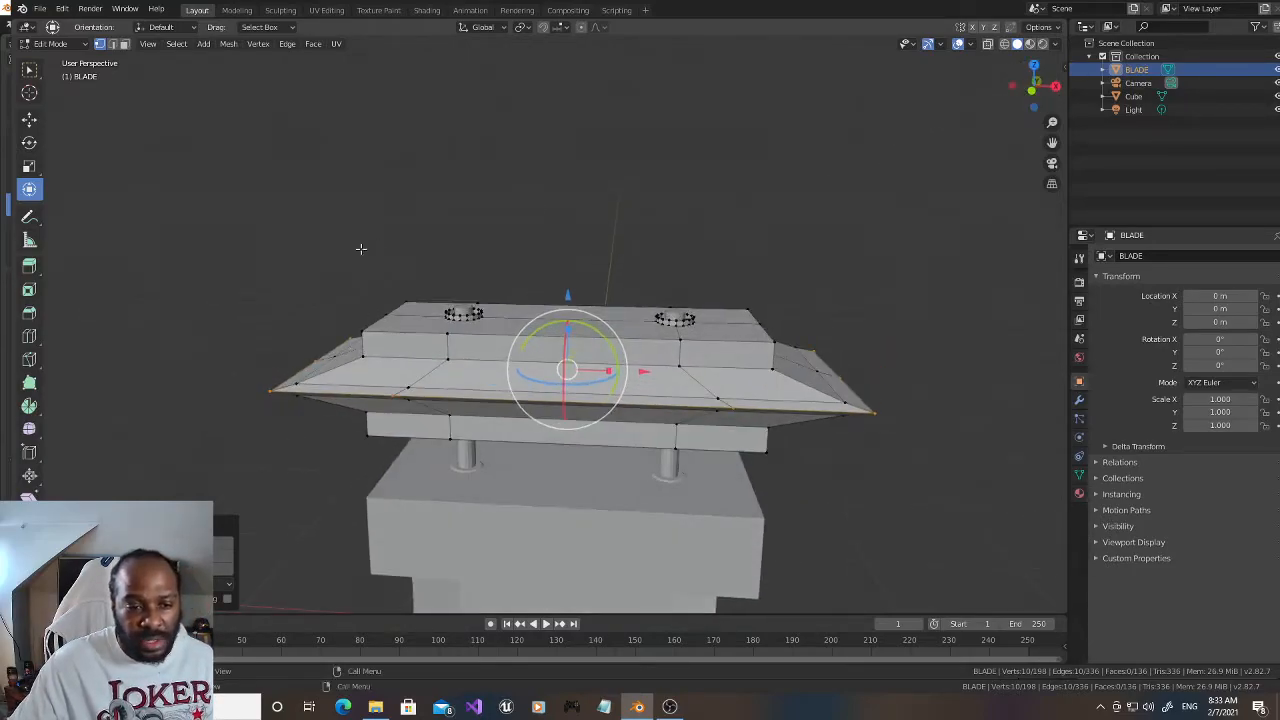
pyautogui.press('KP_1')
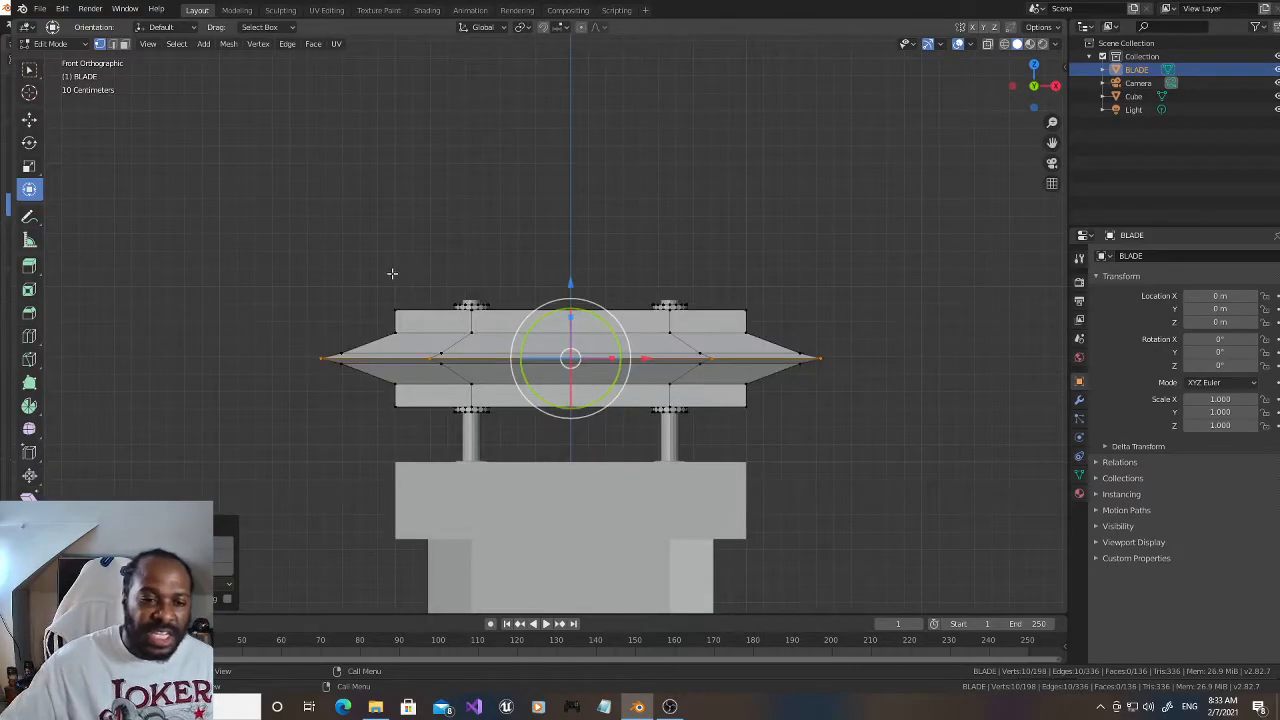
pyautogui.click(1004, 44)
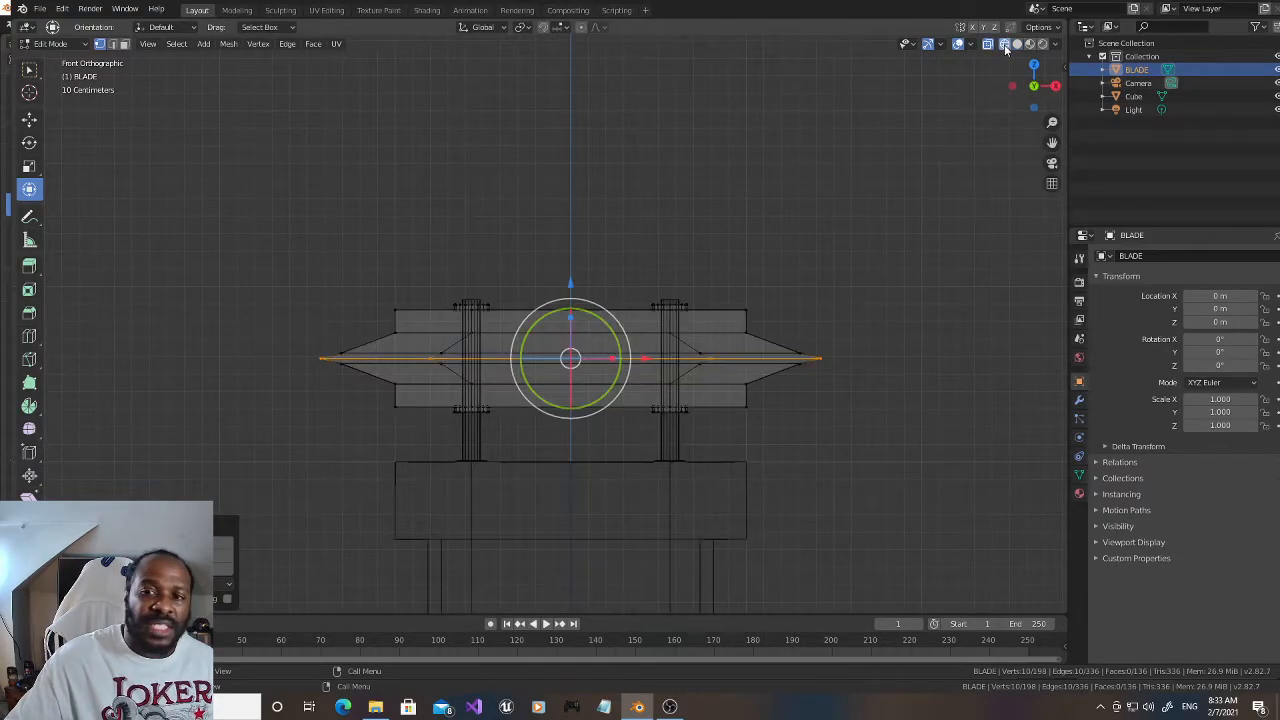
pyautogui.click(325, 270)
pyautogui.moveTo(348, 278); pyautogui.dragTo(781, 319)
pyautogui.moveTo(570, 234); pyautogui.dragTo(569, 221)
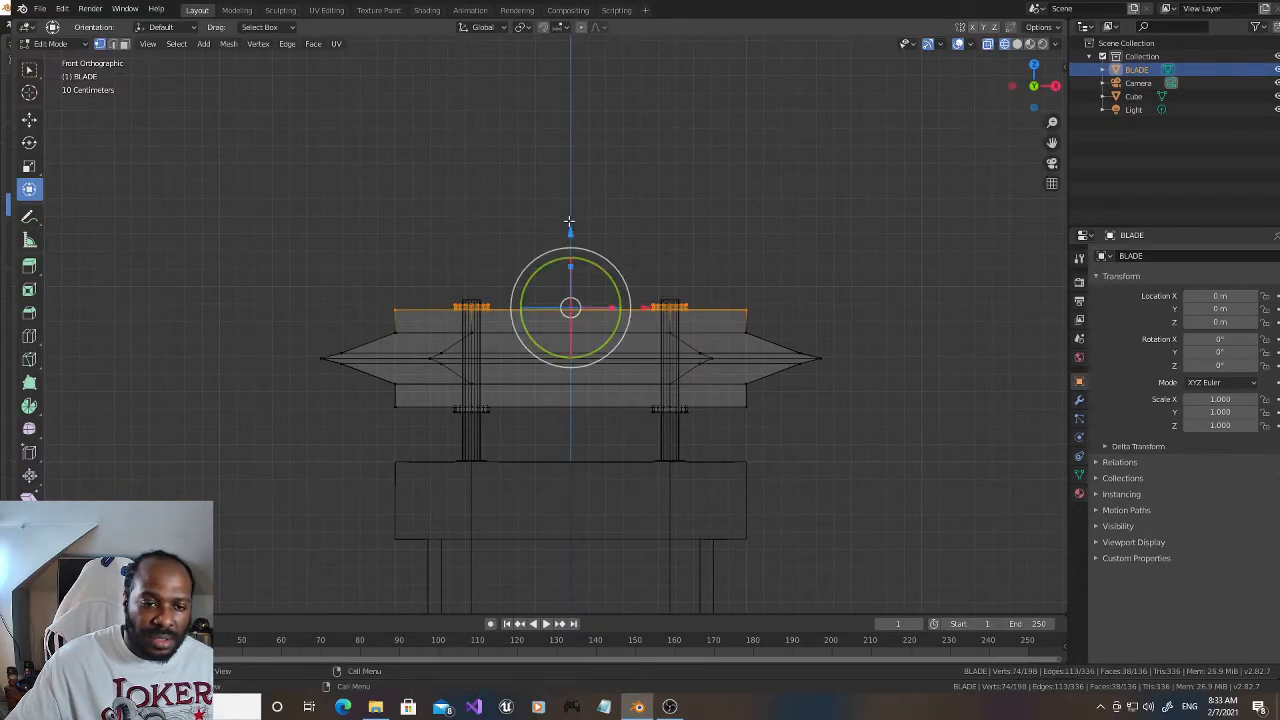
pyautogui.moveTo(1040, 72); pyautogui.dragTo(1036, 90)
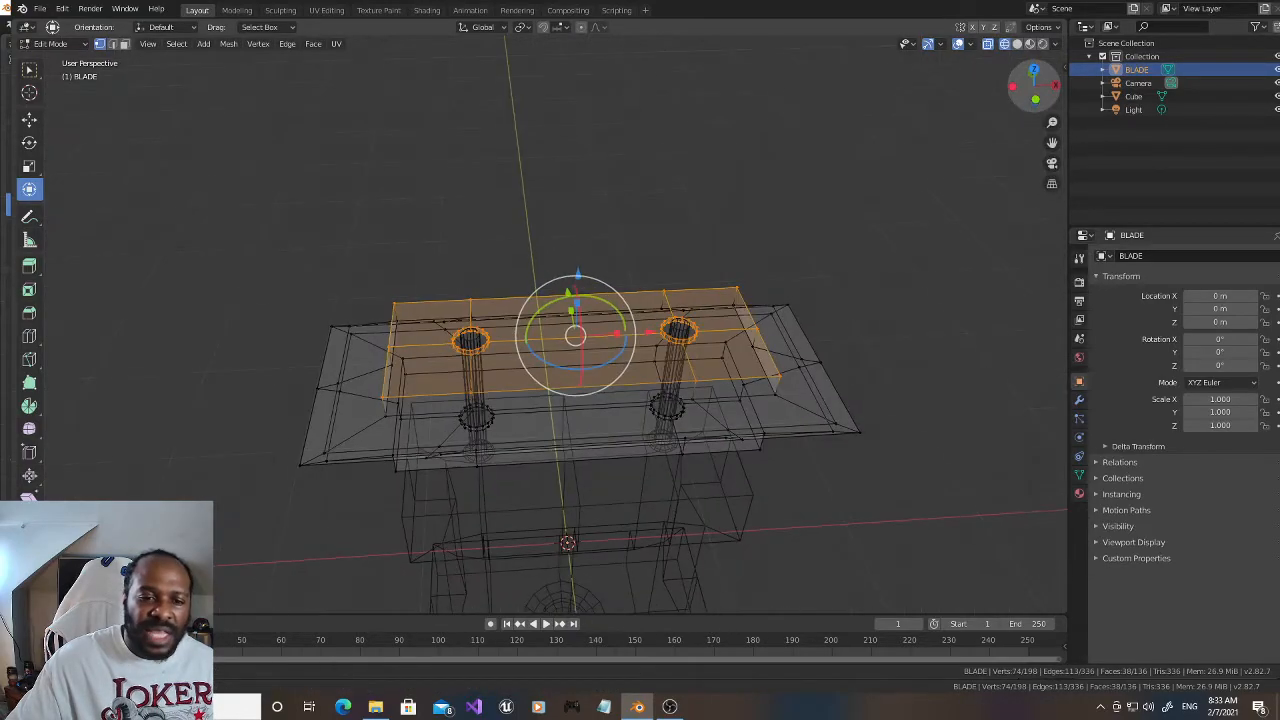
pyautogui.click(878, 136)
pyautogui.click(1015, 46)
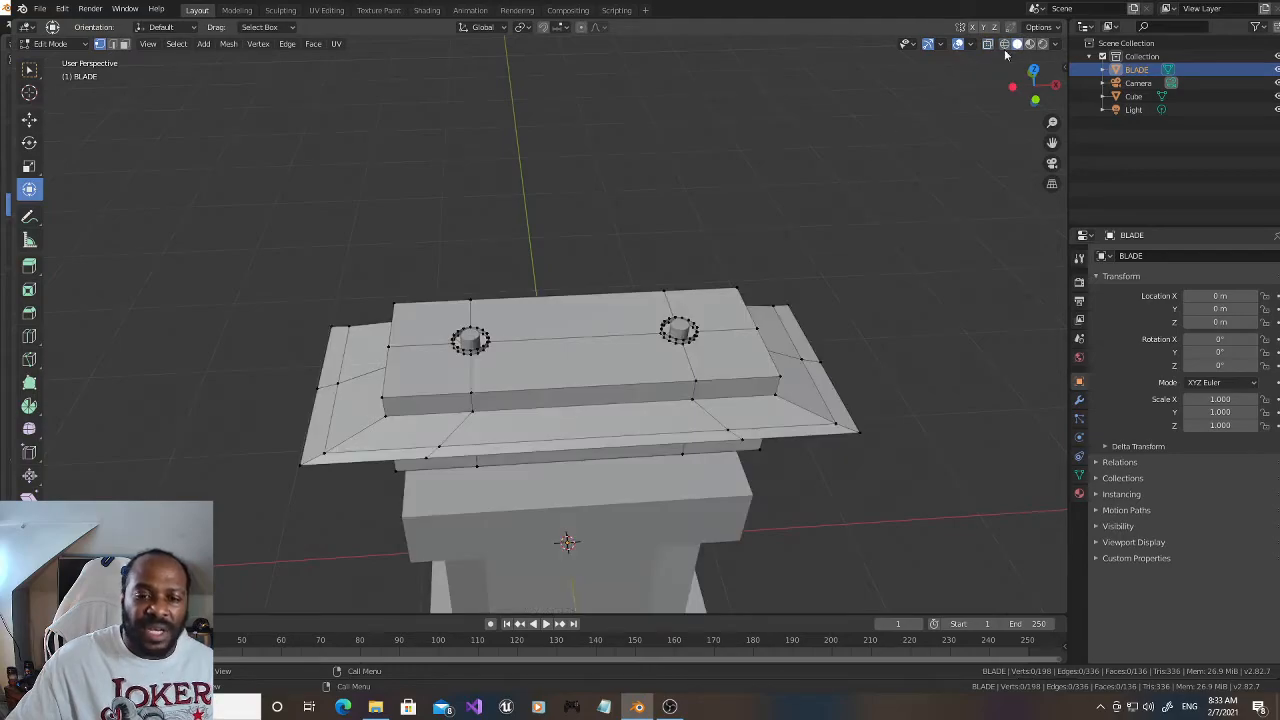
# Step: Add a centred vertical loop cut across the front side of the blade block and another across its back side
pyautogui.hotkey('ctrl', 'r')
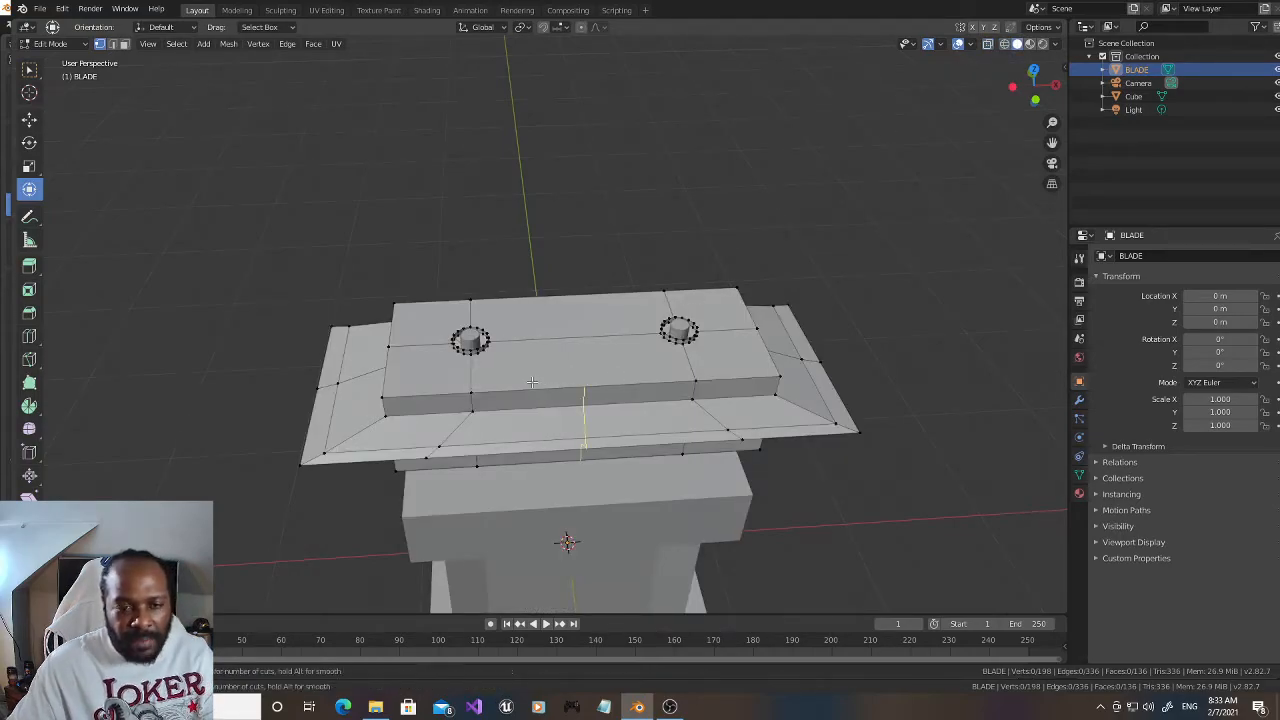
pyautogui.click(546, 366)
pyautogui.rightClick(546, 366)
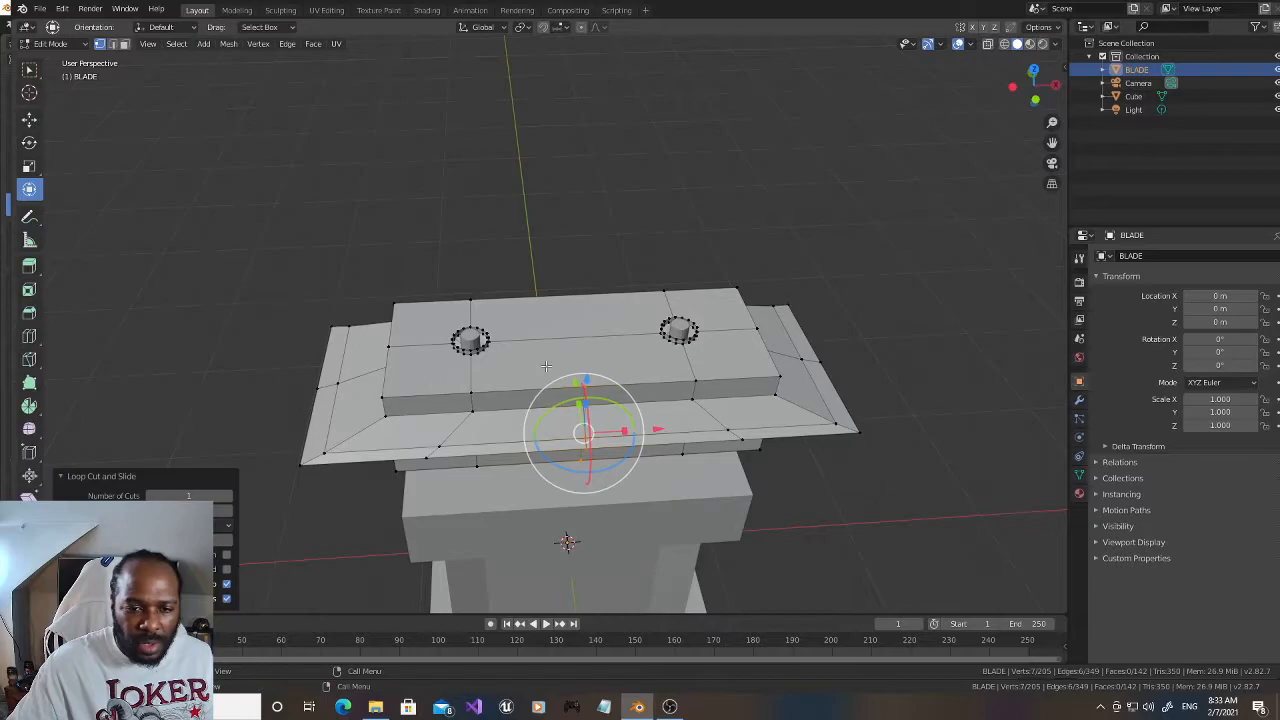
pyautogui.moveTo(557, 494); pyautogui.dragTo(447, 365, button='middle')
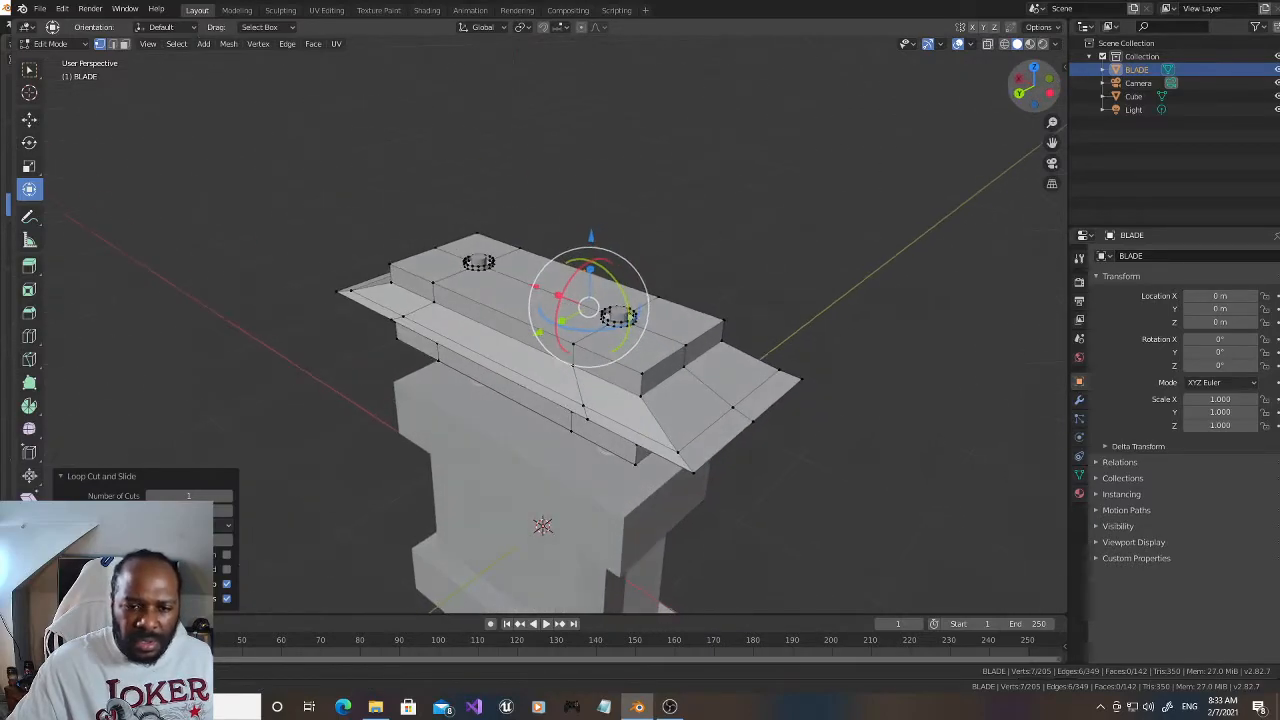
pyautogui.hotkey('ctrl', 'r')
pyautogui.click(446, 364)
pyautogui.click(445, 362)
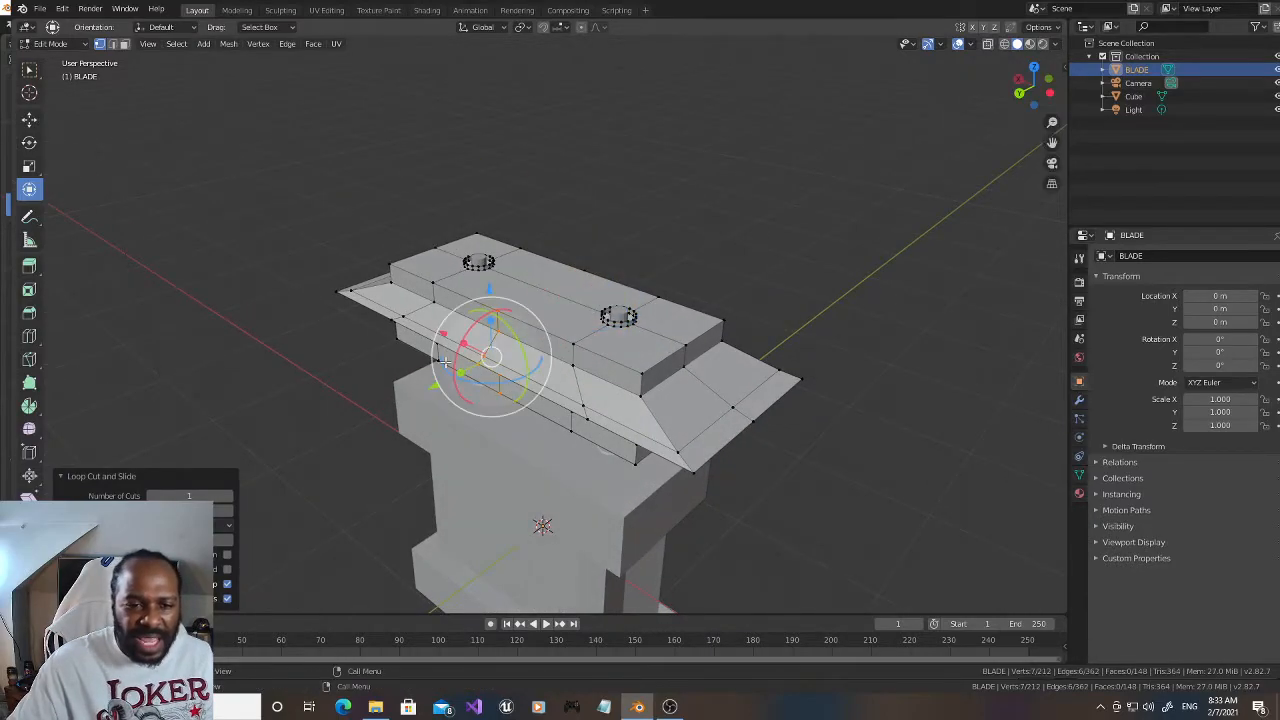
# Step: Connect the front and back middle vertices across the block's top face with a centre edge
pyautogui.moveTo(1004, 90); pyautogui.dragTo(862, 112)
pyautogui.click(800, 142)
pyautogui.click(567, 302)
pyautogui.keyDown('shift'); pyautogui.click(585, 397); pyautogui.keyUp('shift')
pyautogui.press('j')
# Step: Hide the Cube object and connect the middle vertices across the blade block's underside with a centre edge
pyautogui.moveTo(1034, 72); pyautogui.dragTo(1044, 92)
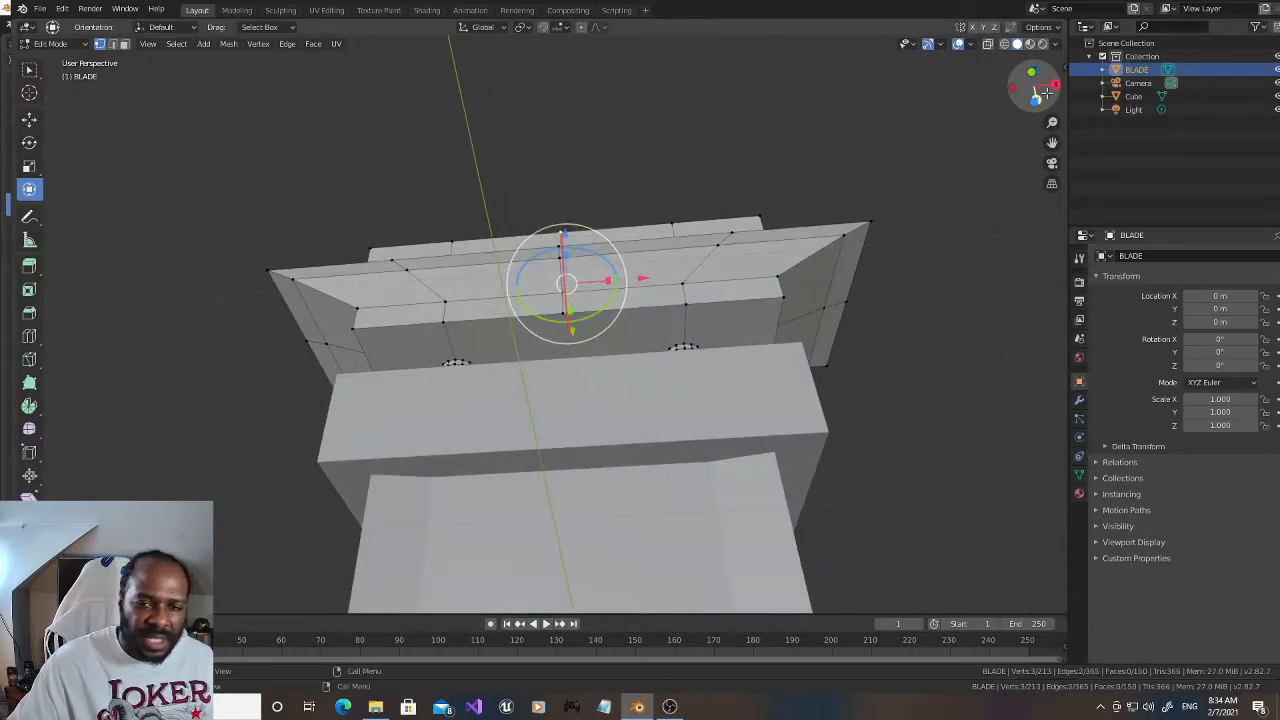
pyautogui.click(1276, 96)
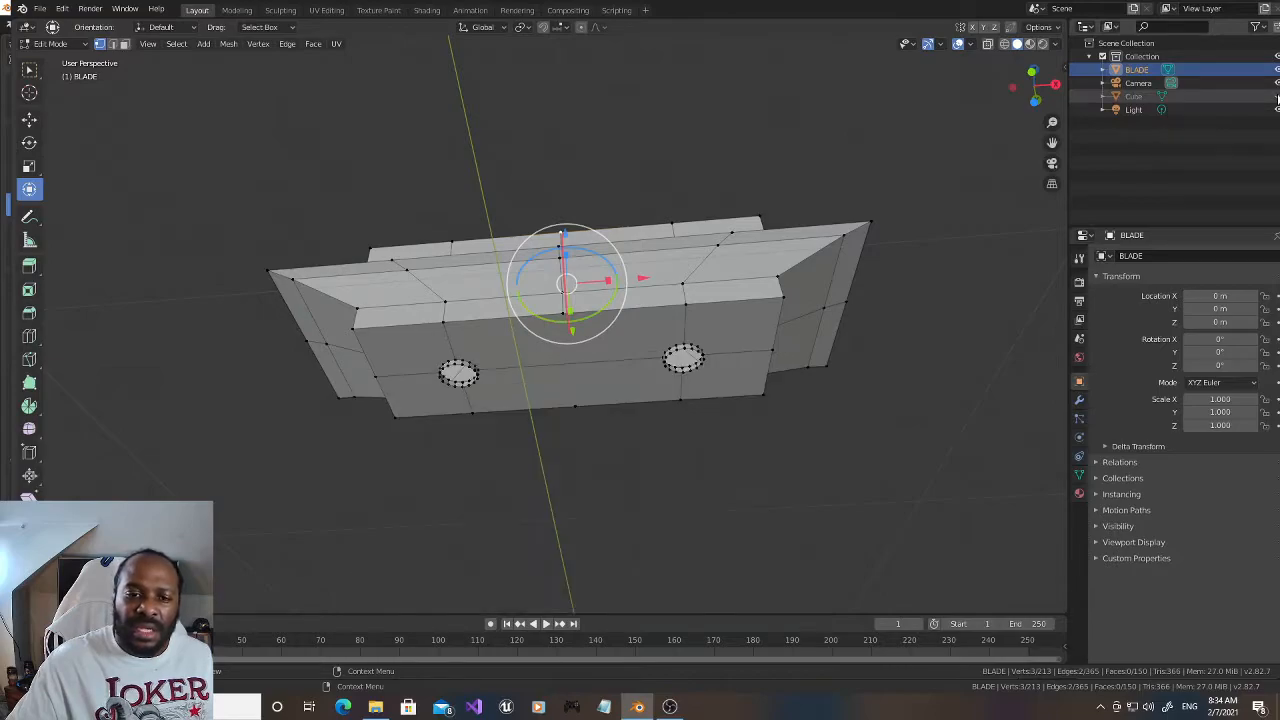
pyautogui.keyDown('shift'); pyautogui.click(575, 406); pyautogui.keyUp('shift')
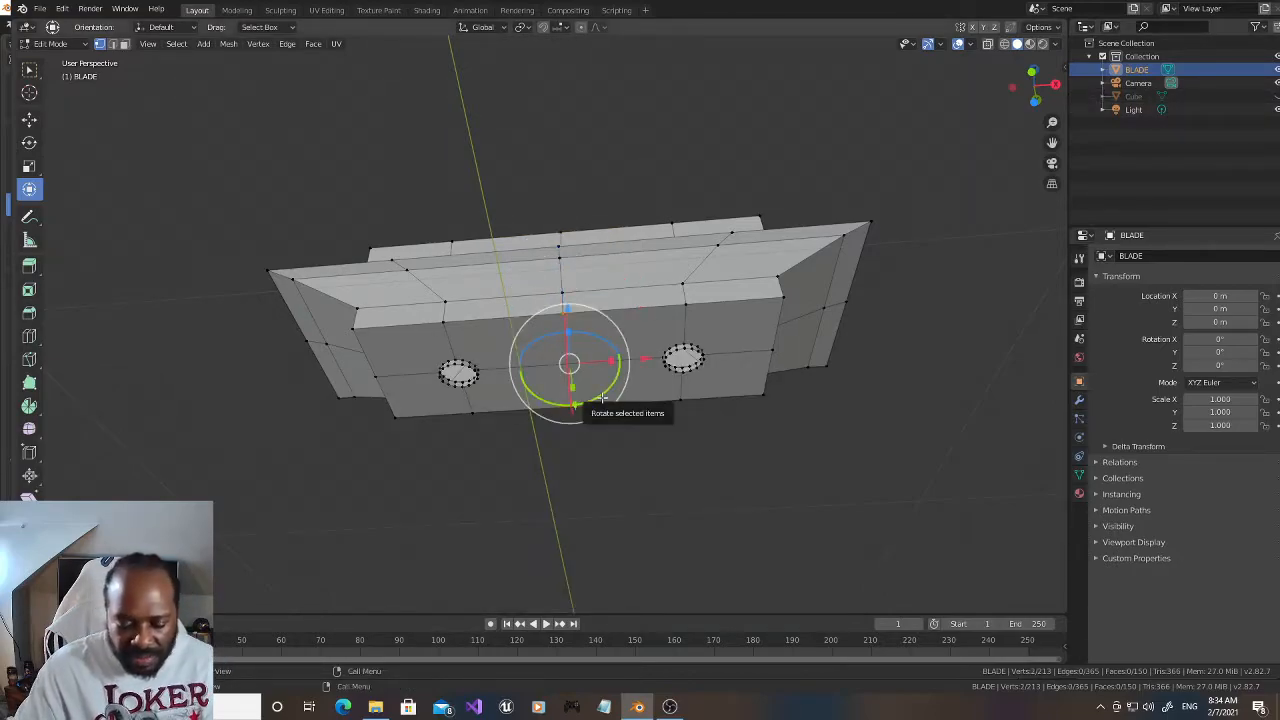
pyautogui.press('j')
pyautogui.click(622, 142)
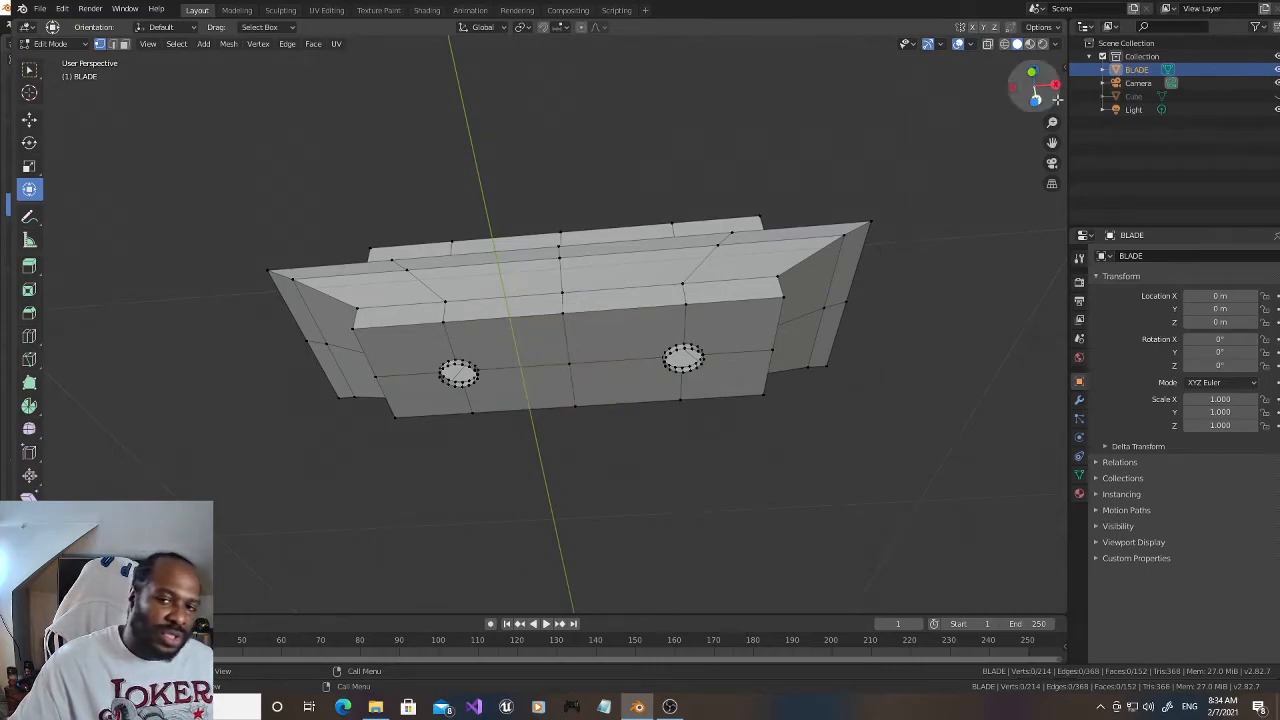
# Step: Try to scale the centre vertices of the top and bottom faces apart along Z
pyautogui.moveTo(1053, 86); pyautogui.dragTo(1053, 186)
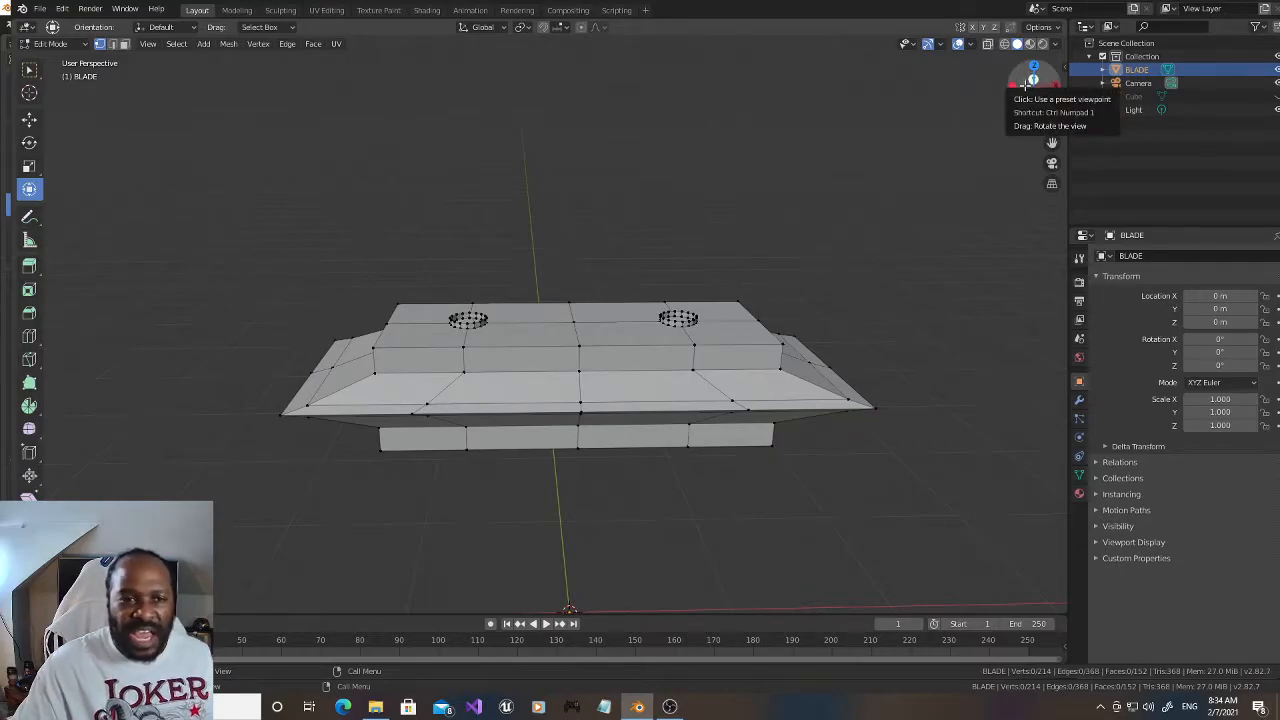
pyautogui.moveTo(1025, 87); pyautogui.dragTo(1025, 104)
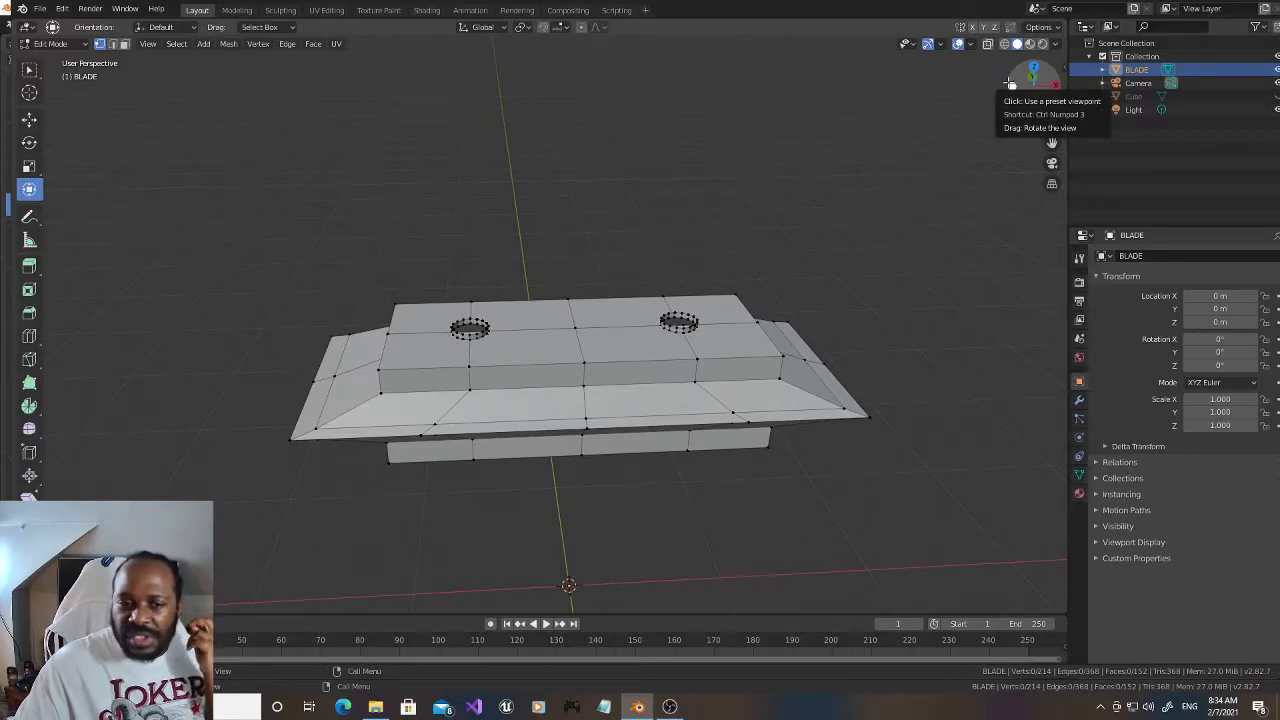
pyautogui.click(580, 327)
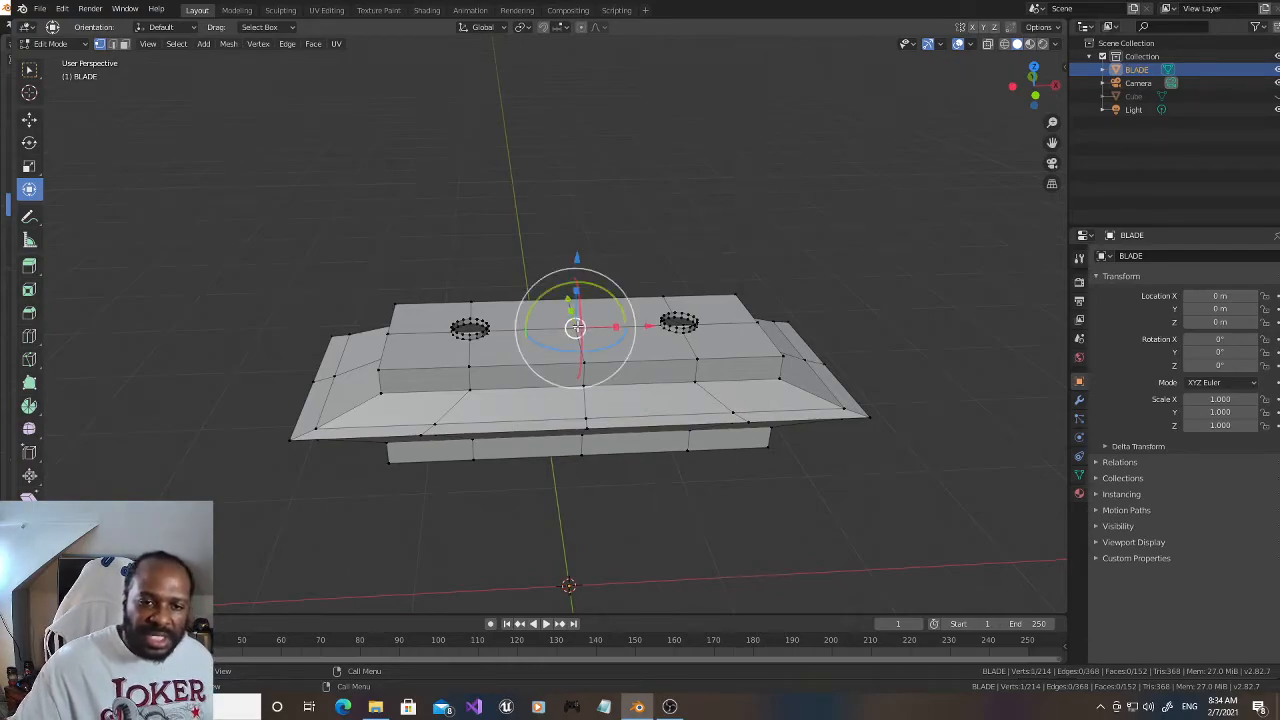
pyautogui.moveTo(1016, 112); pyautogui.dragTo(1030, 75)
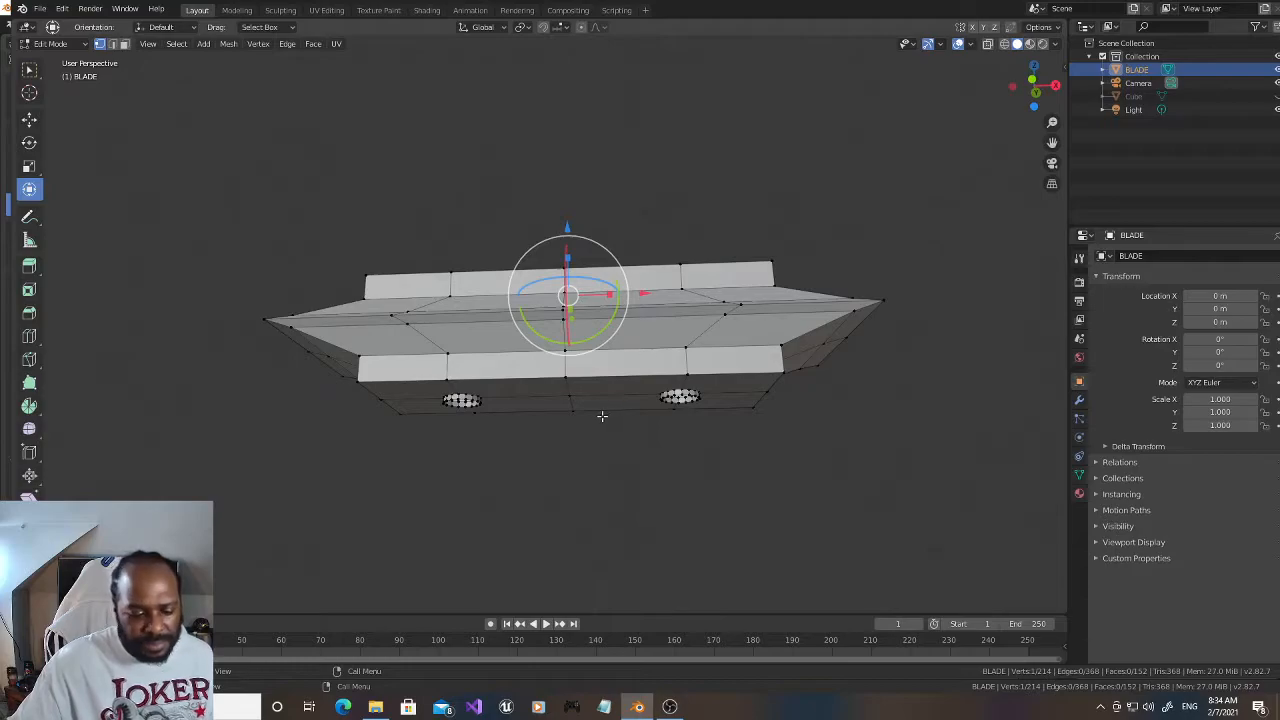
pyautogui.keyDown('shift'); pyautogui.click(575, 398); pyautogui.keyUp('shift')
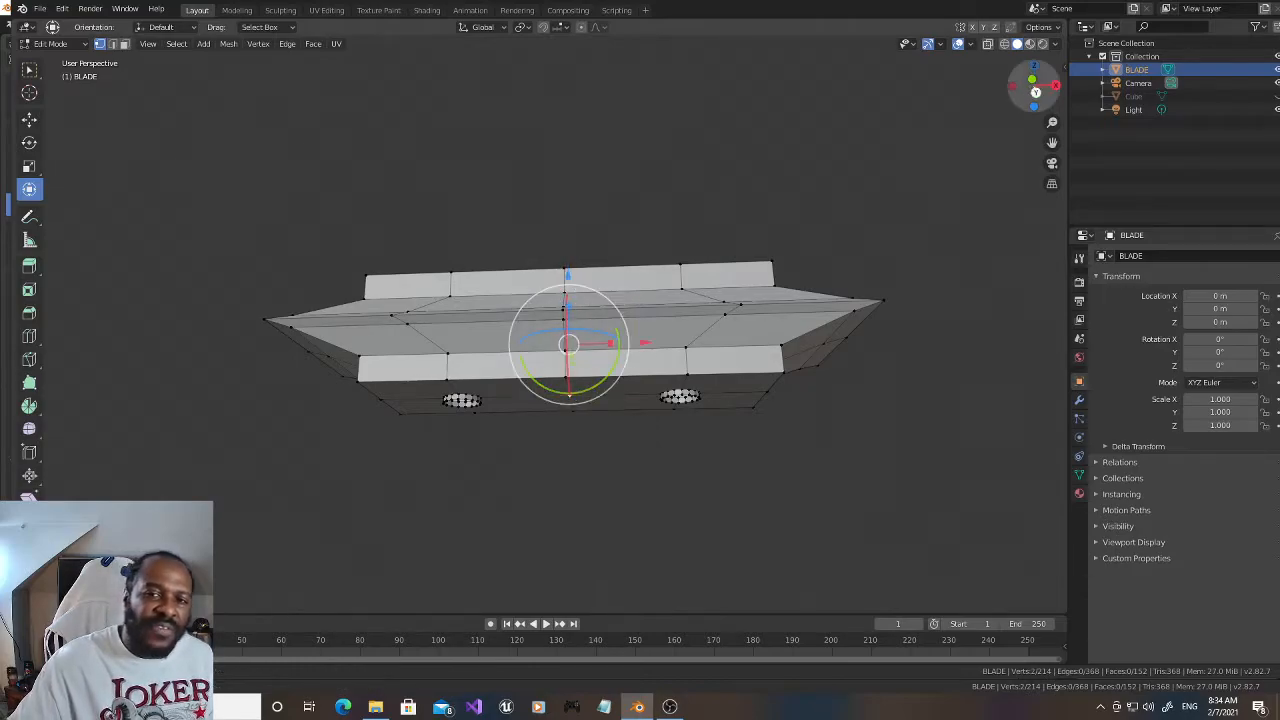
pyautogui.click(1034, 90)
pyautogui.moveTo(573, 314)
pyautogui.mouseDown()
pyautogui.moveTo(575, 289)
pyautogui.moveTo(577, 305)
pyautogui.mouseUp()
pyautogui.hotkey('ctrl', 'z')
pyautogui.moveTo(1030, 82); pyautogui.dragTo(1022, 96)
pyautogui.press('s')
pyautogui.moveTo(558, 341); pyautogui.dragTo(557, 332)
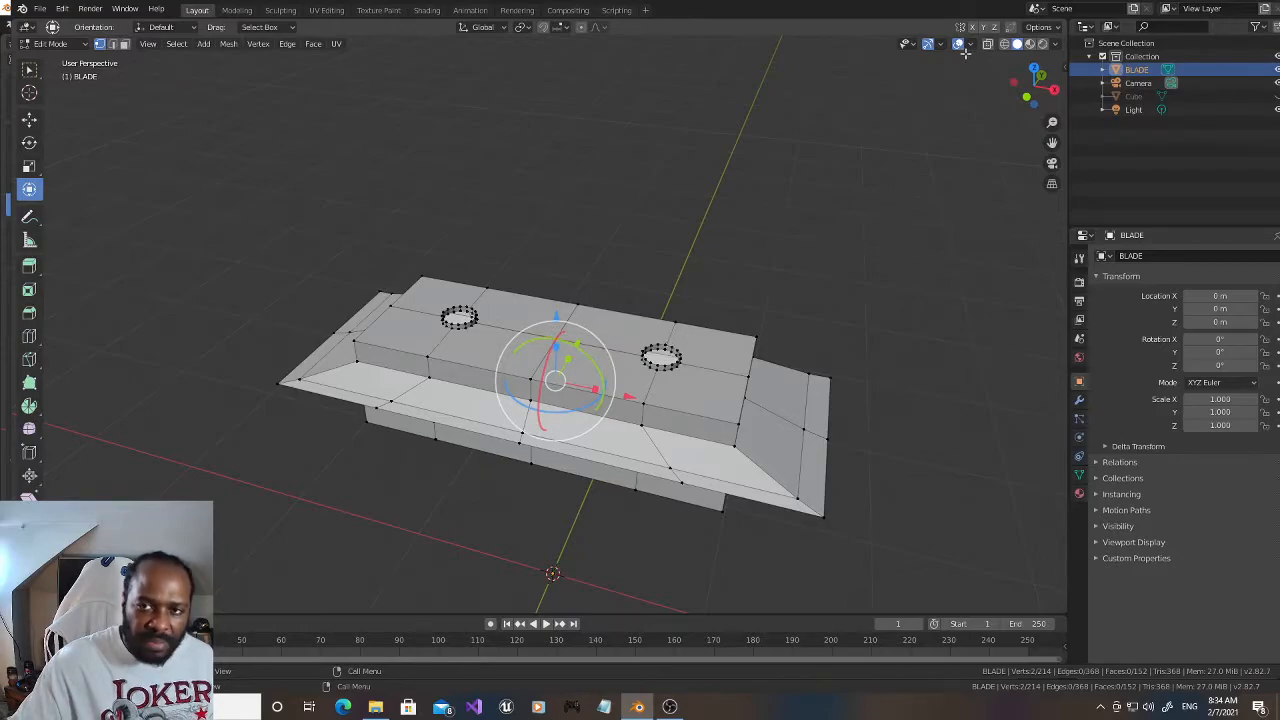
# Step: Try to move the two centre vertices along Z with proportional editing
pyautogui.click(581, 27)
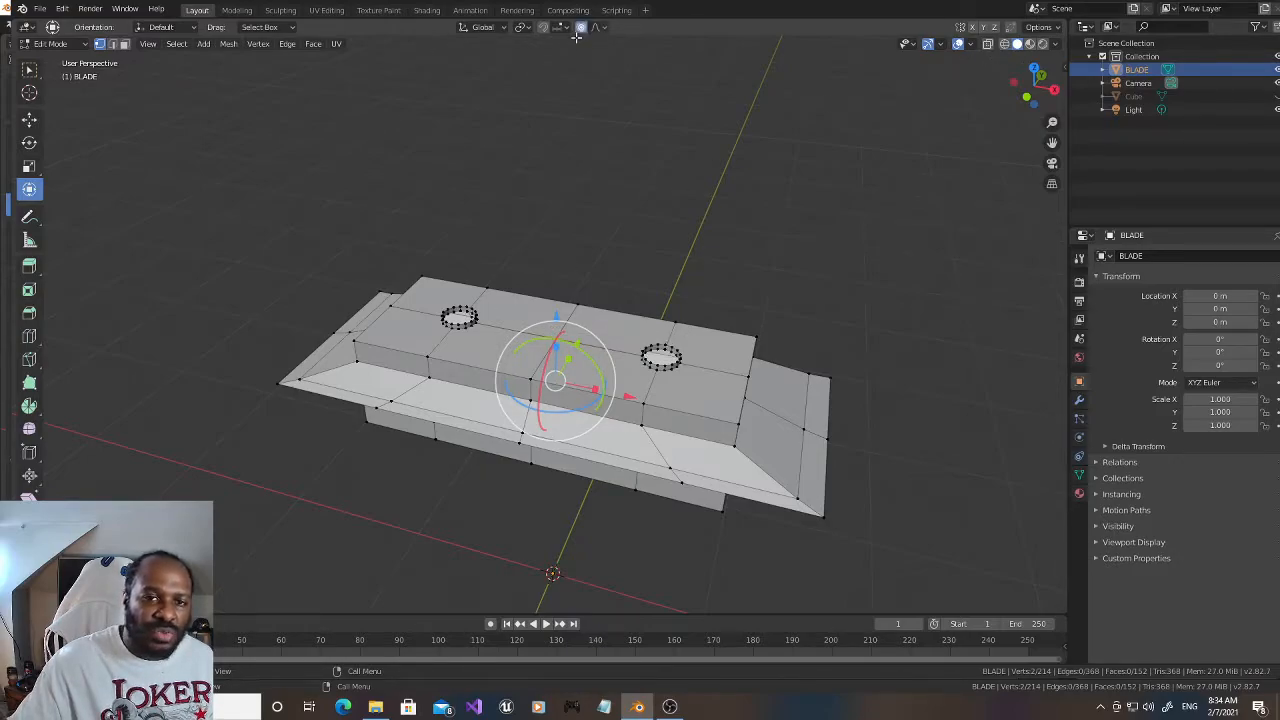
pyautogui.press('g')
pyautogui.press('z')
pyautogui.press('Escape')
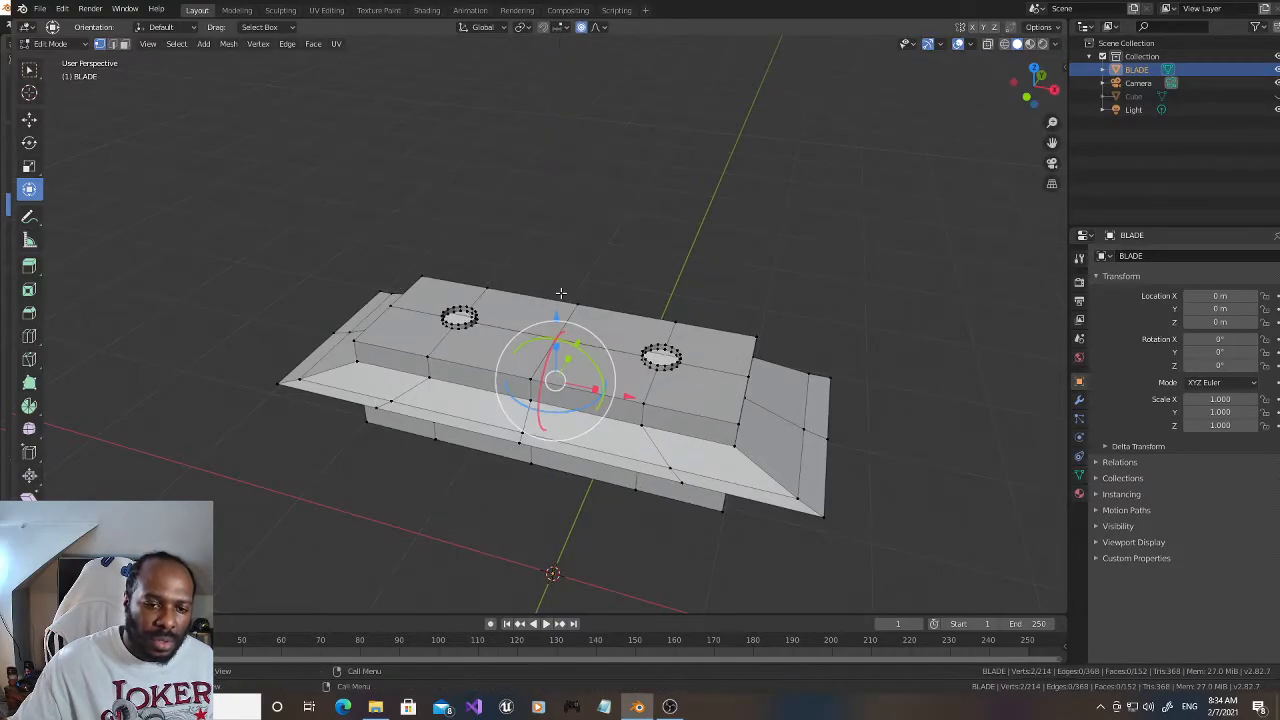
pyautogui.click(584, 30)
pyautogui.moveTo(1032, 86)
pyautogui.mouseDown()
pyautogui.moveTo(1068, 10)
pyautogui.moveTo(1032, 86)
pyautogui.mouseUp()
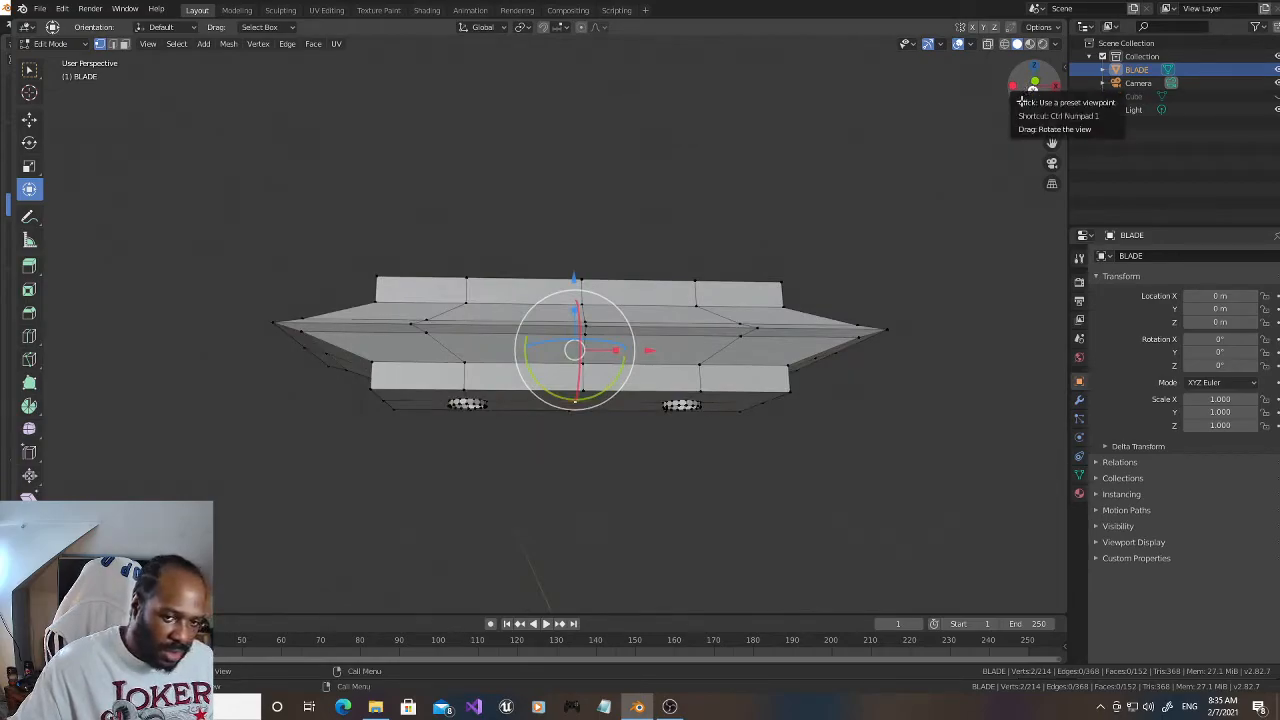
pyautogui.click(815, 517)
# Step: Select the six end vertices on both the top and bottom faces and scale them inward along X to slope the block's short ends
pyautogui.moveTo(1034, 86)
pyautogui.mouseDown()
pyautogui.moveTo(1038, 112)
pyautogui.moveTo(1036, 90)
pyautogui.mouseUp()
pyautogui.click(399, 300)
pyautogui.keyDown('shift'); pyautogui.click(387, 327); pyautogui.keyUp('shift')
pyautogui.keyDown('shift'); pyautogui.click(373, 358); pyautogui.keyUp('shift')
pyautogui.keyDown('shift'); pyautogui.click(739, 300); pyautogui.keyUp('shift')
pyautogui.keyDown('shift'); pyautogui.click(757, 328); pyautogui.keyUp('shift')
pyautogui.keyDown('shift'); pyautogui.click(763, 355); pyautogui.keyUp('shift')
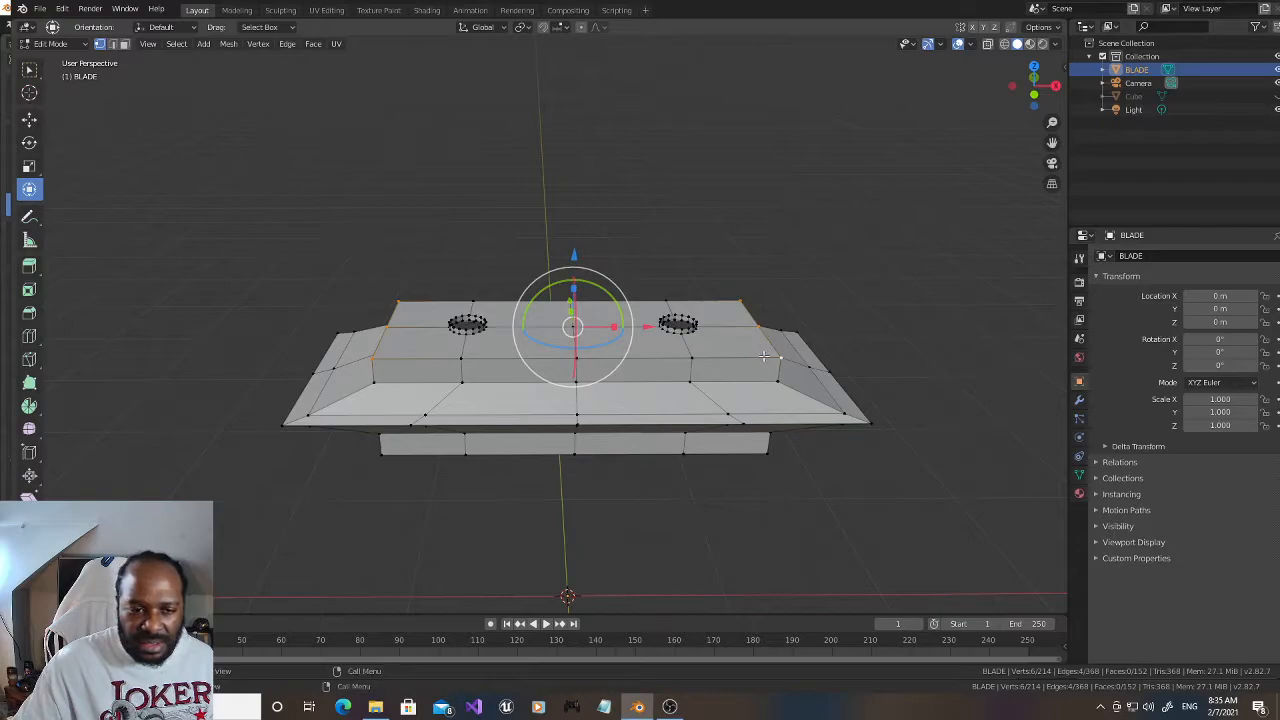
pyautogui.moveTo(1036, 100); pyautogui.dragTo(1033, 82)
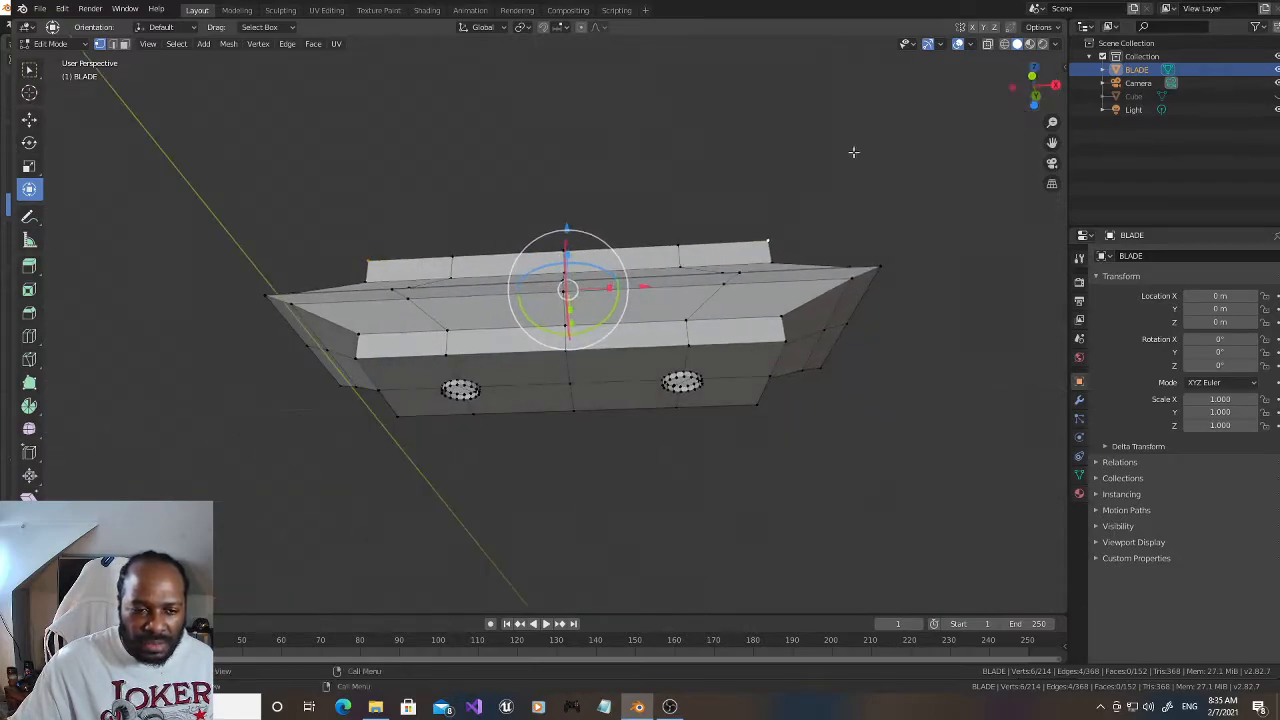
pyautogui.keyDown('shift'); pyautogui.click(355, 356); pyautogui.keyUp('shift')
pyautogui.keyDown('shift'); pyautogui.click(378, 394); pyautogui.keyUp('shift')
pyautogui.keyDown('shift'); pyautogui.click(398, 416); pyautogui.keyUp('shift')
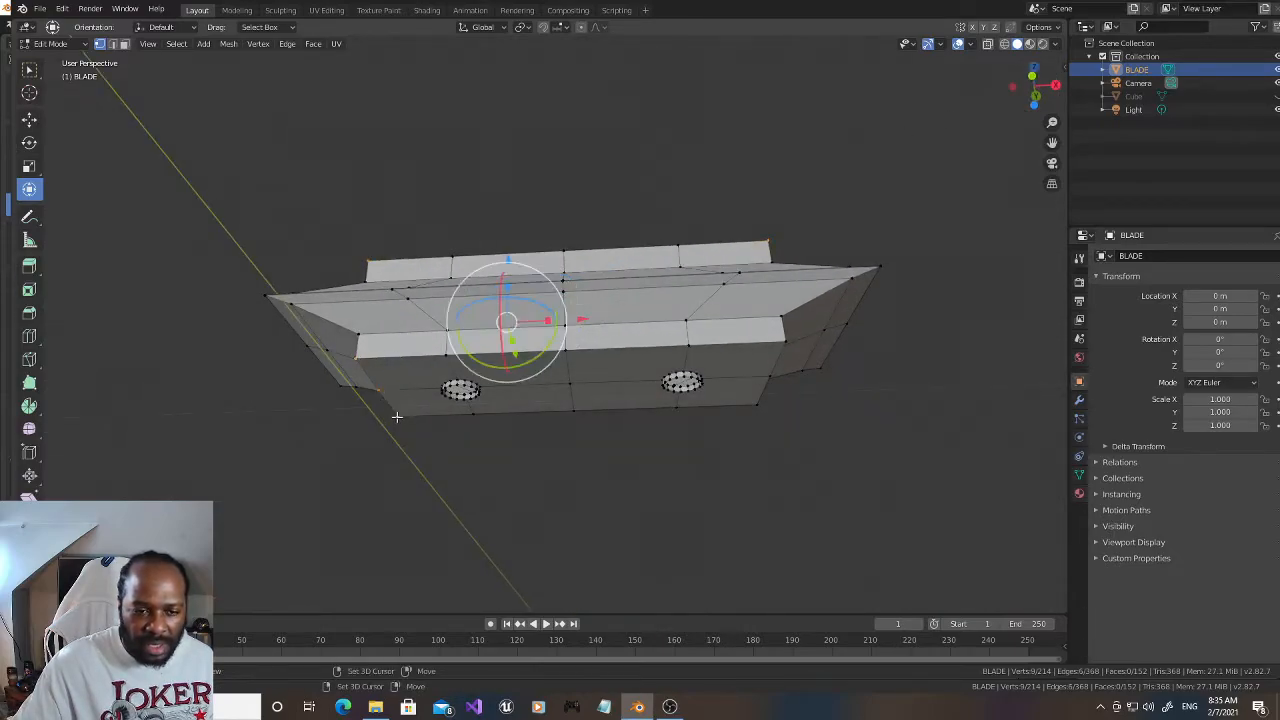
pyautogui.keyDown('shift'); pyautogui.click(784, 341); pyautogui.keyUp('shift')
pyautogui.keyDown('shift'); pyautogui.click(768, 377); pyautogui.keyUp('shift')
pyautogui.keyDown('shift'); pyautogui.click(757, 403); pyautogui.keyUp('shift')
pyautogui.moveTo(612, 333); pyautogui.dragTo(600, 333)
pyautogui.click(1033, 82)
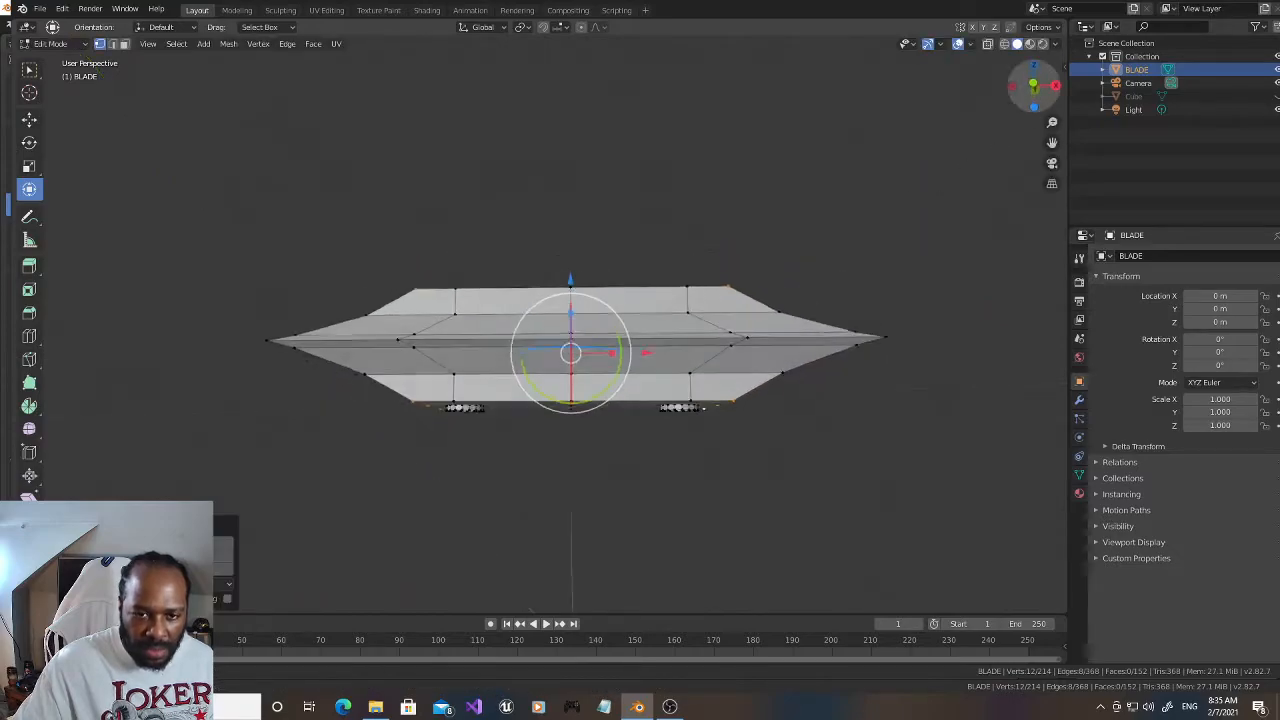
# Step: Select all top and bottom vertices, including the hole rims, in the front wireframe view and scale them along Z by about 1.31
pyautogui.moveTo(1034, 80); pyautogui.dragTo(1035, 93)
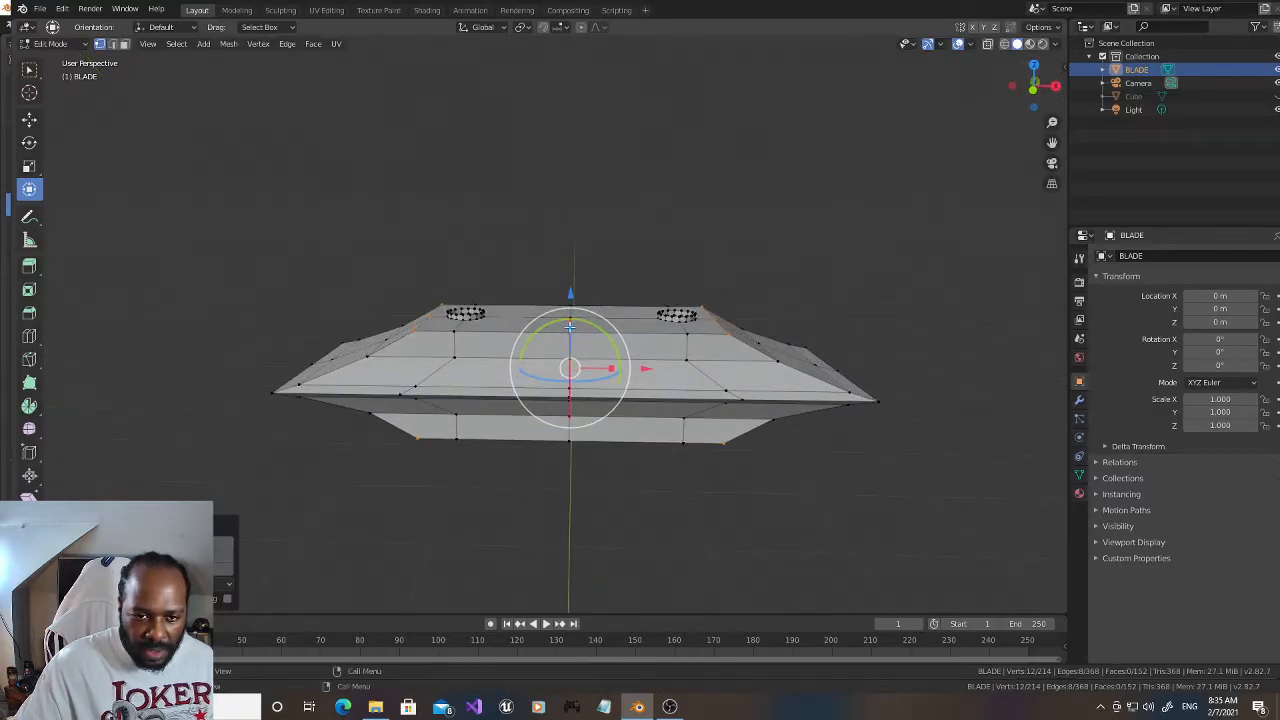
pyautogui.moveTo(569, 326); pyautogui.dragTo(570, 322)
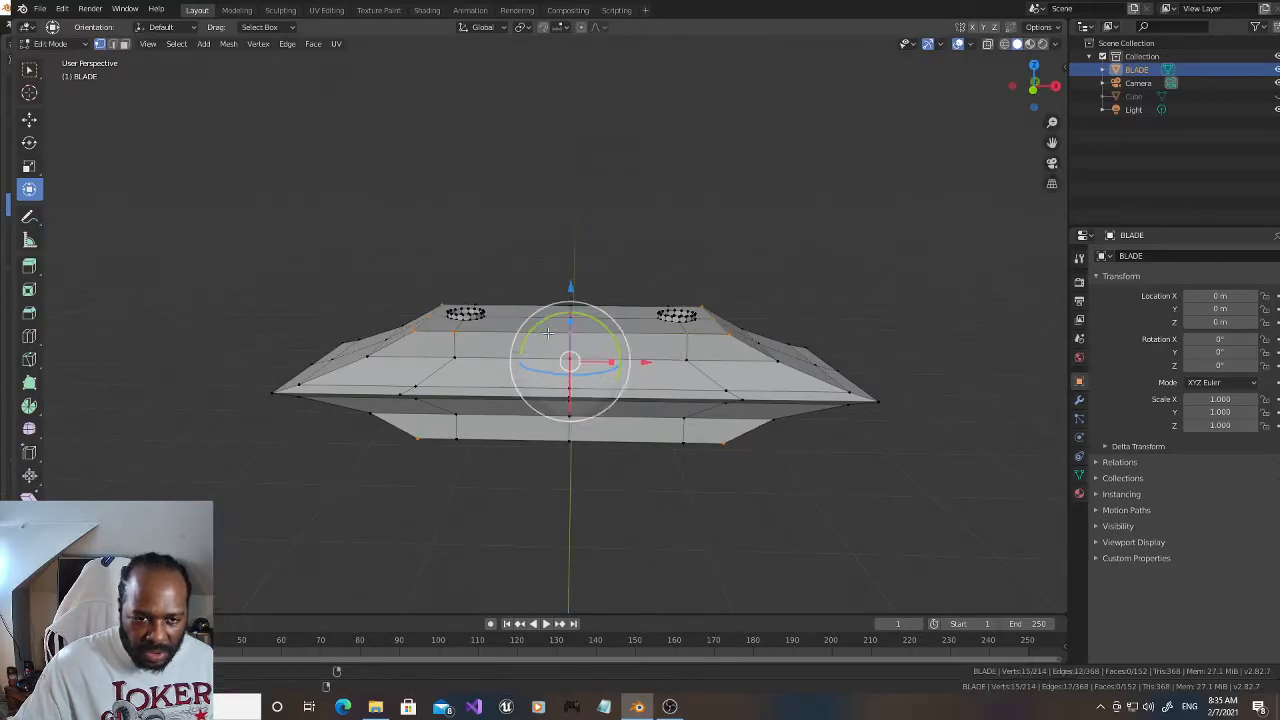
pyautogui.press('KP_1')
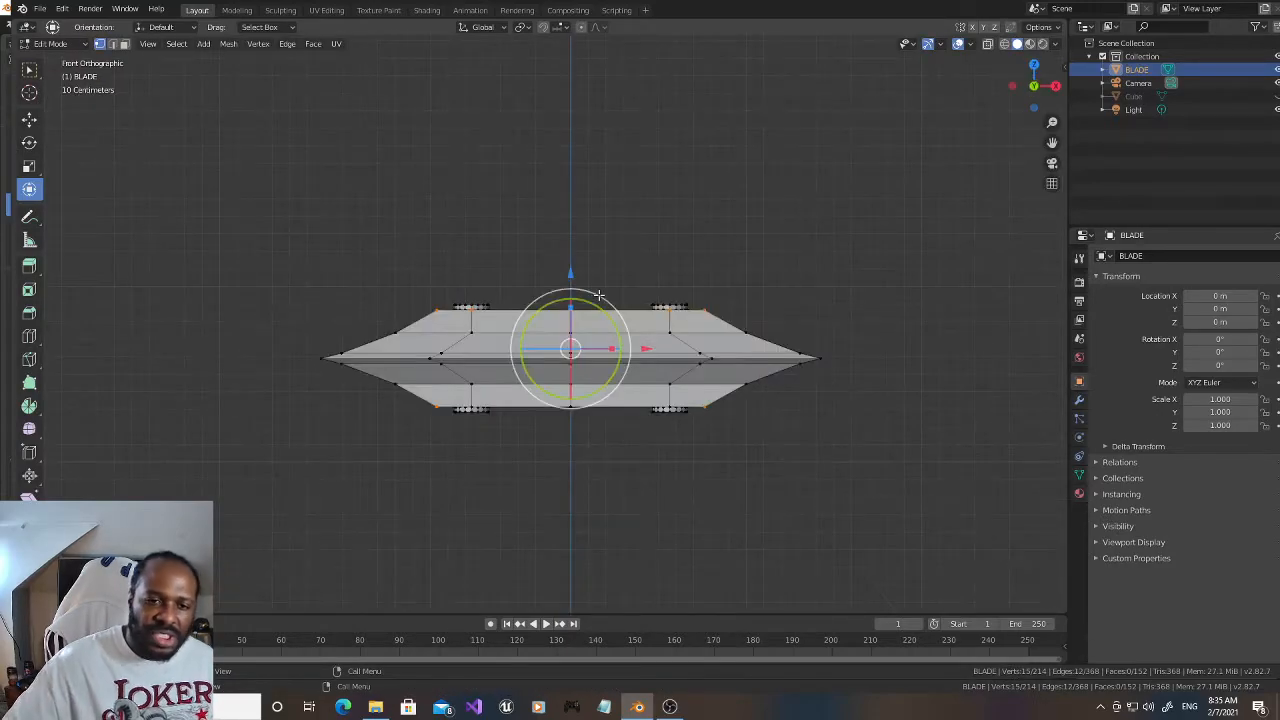
pyautogui.click(987, 43)
pyautogui.moveTo(361, 246); pyautogui.dragTo(784, 321)
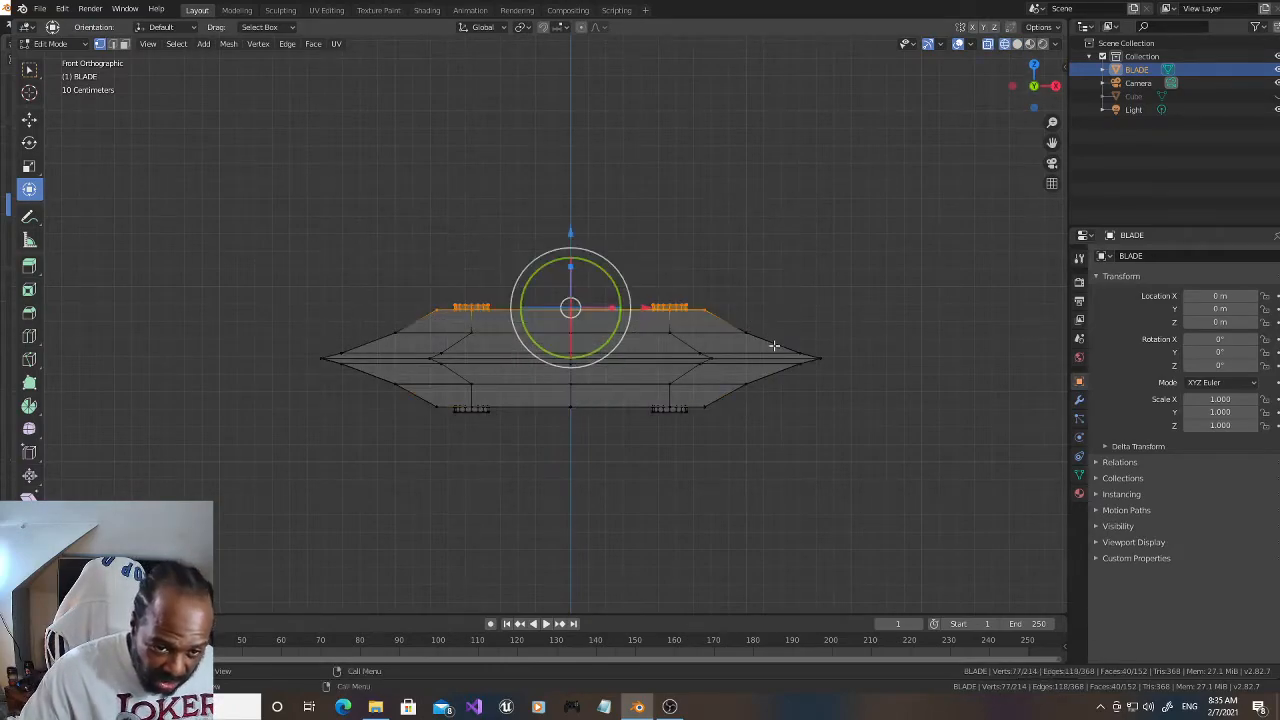
pyautogui.moveTo(763, 442); pyautogui.dragTo(380, 394)
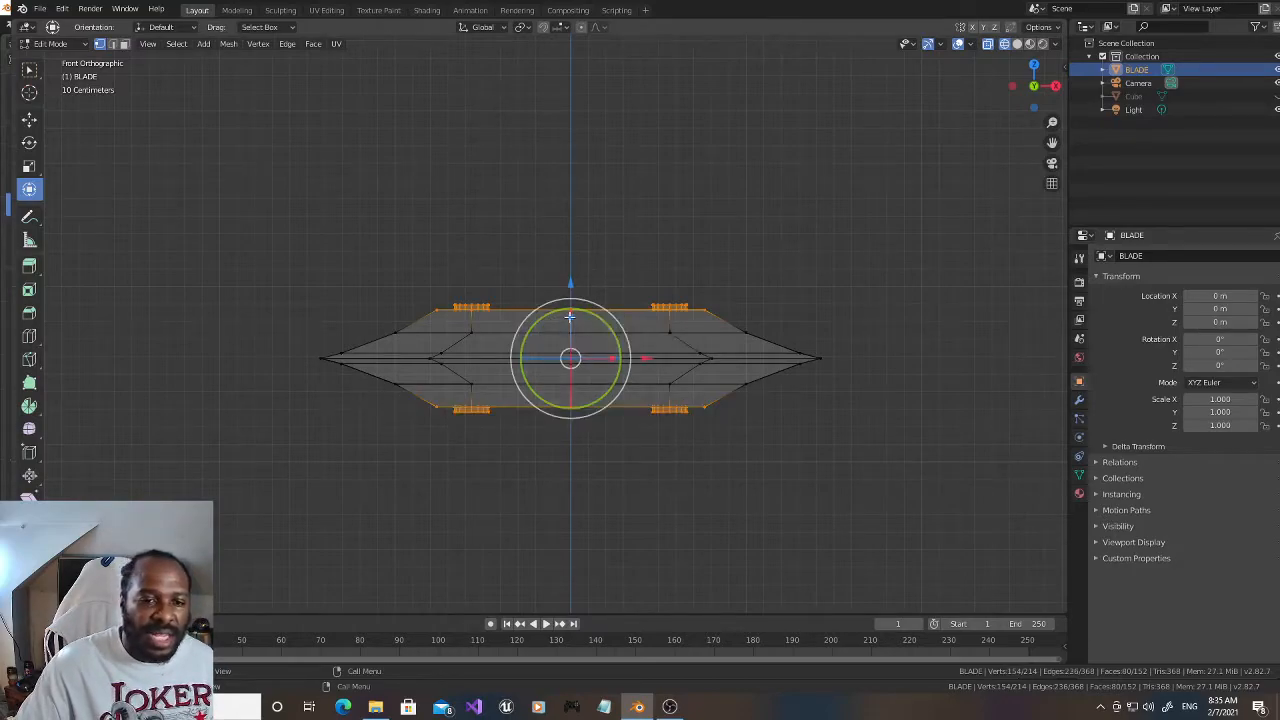
pyautogui.press('s')
pyautogui.press('z')
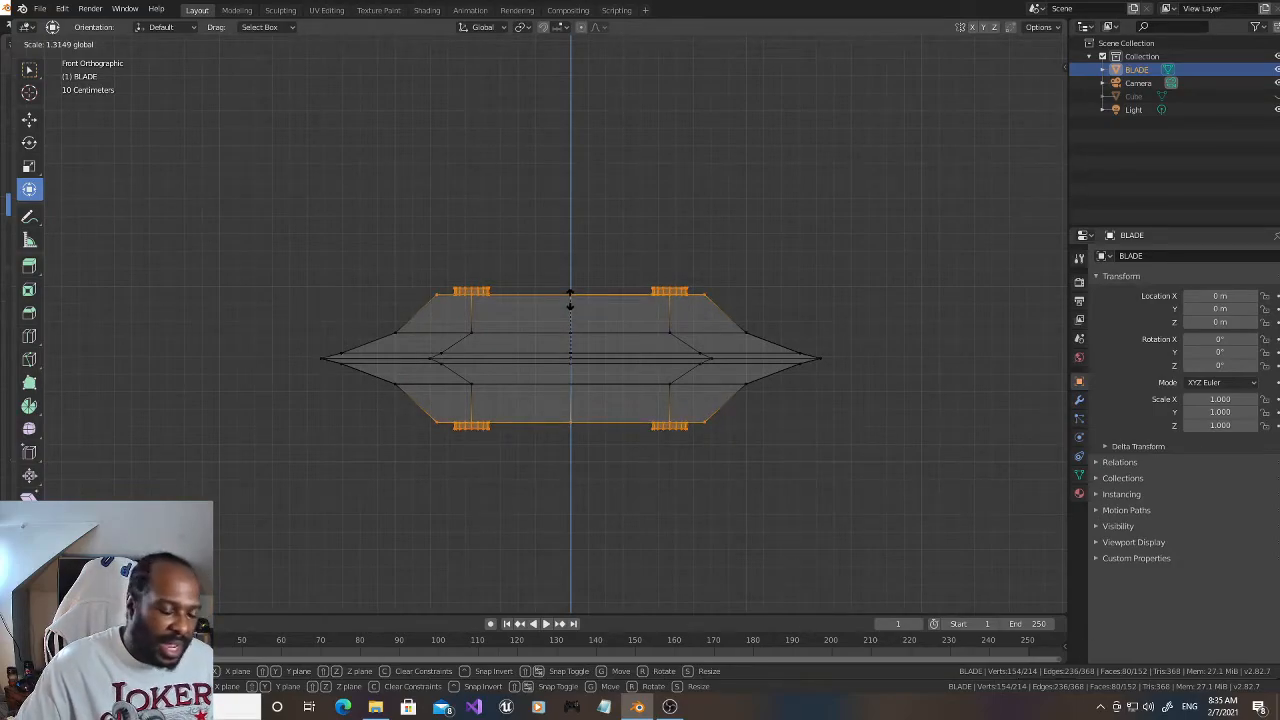
pyautogui.click(570, 303)
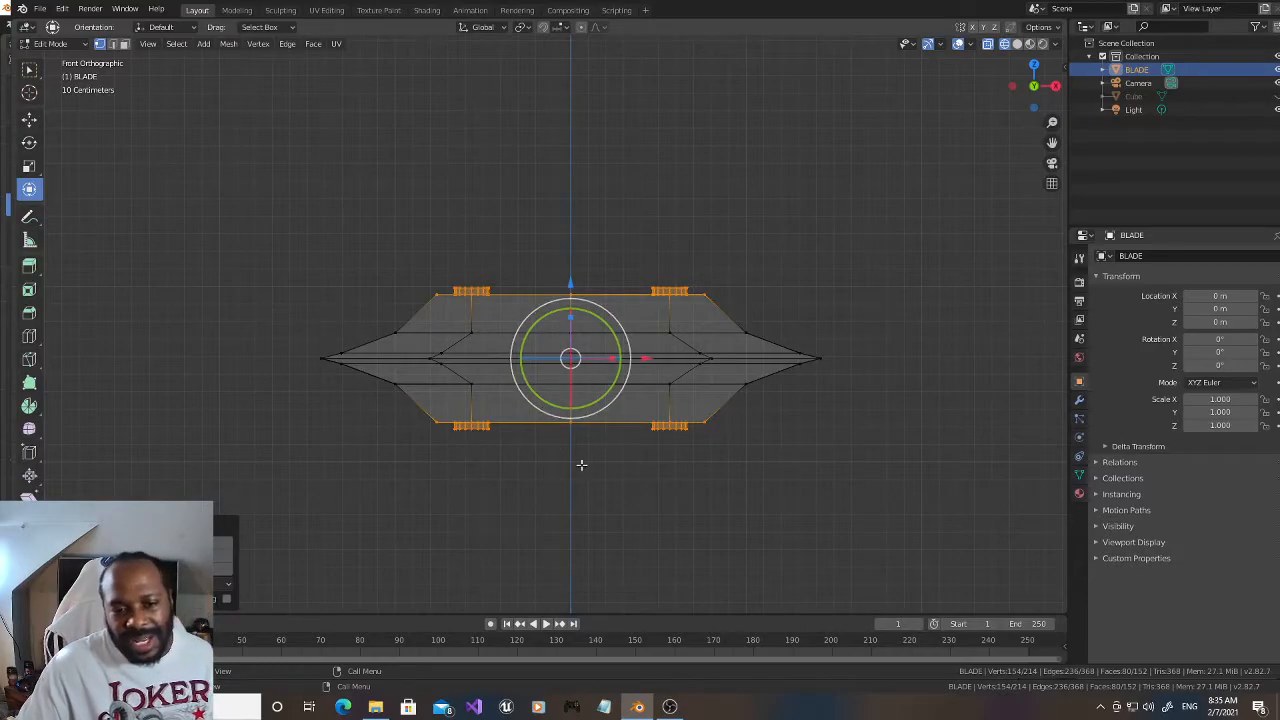
# Step: Return the view to solid shading and select the whole blade mesh
pyautogui.click(664, 488)
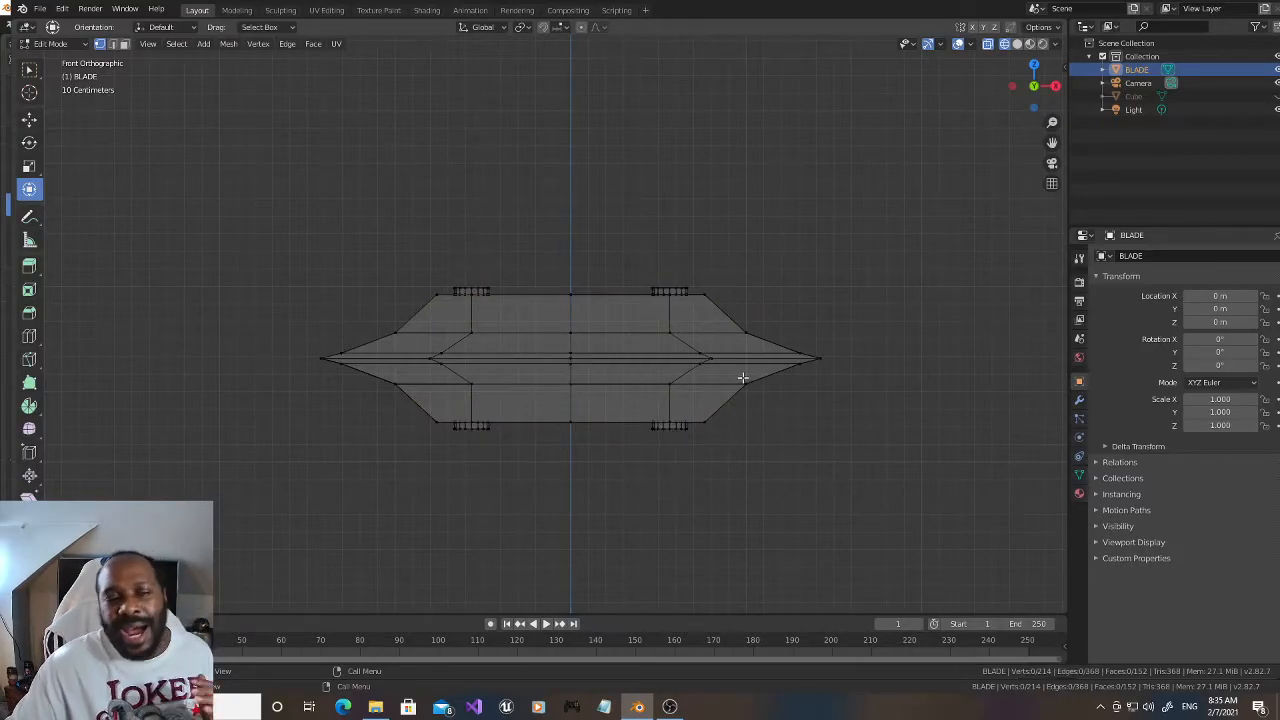
pyautogui.click(1017, 44)
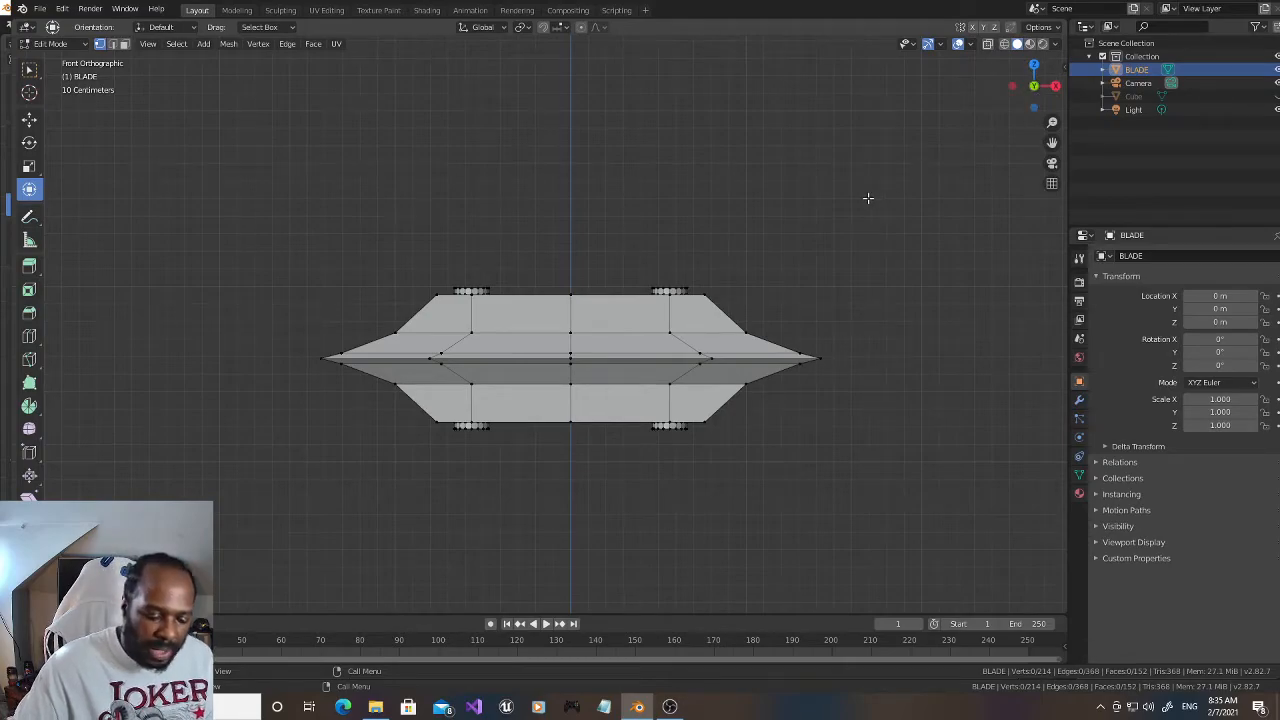
pyautogui.press('a')
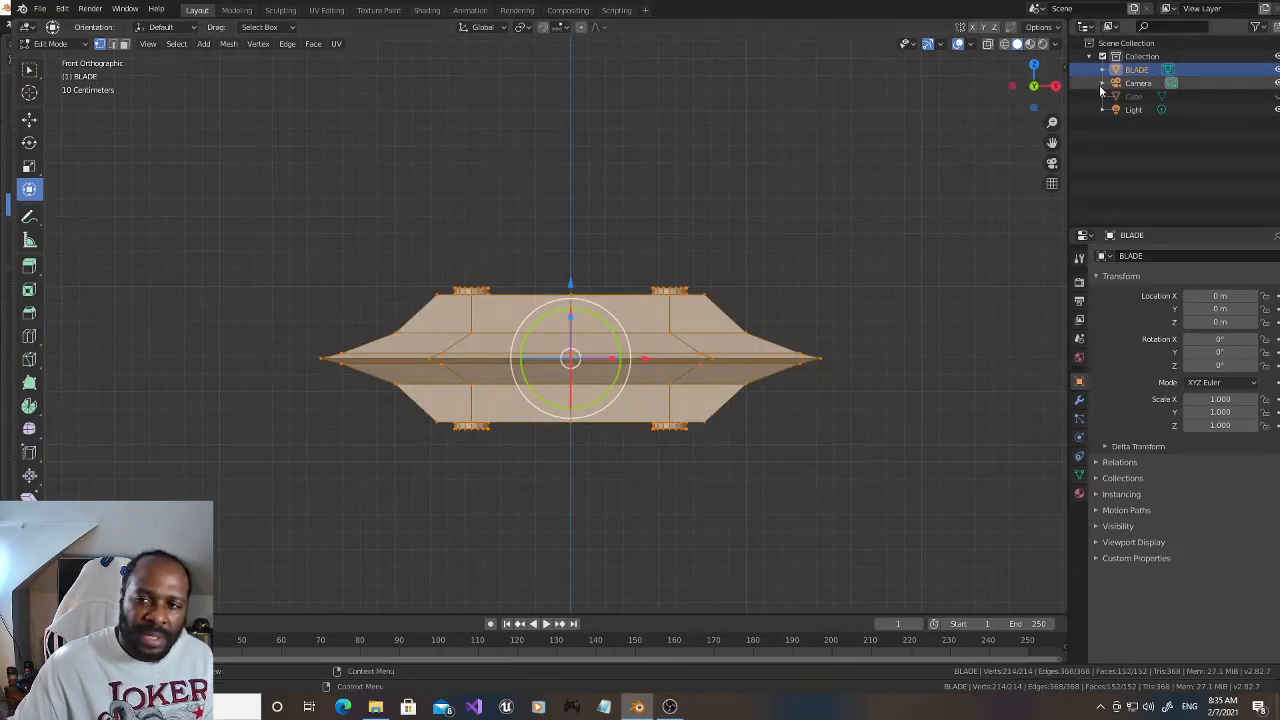
# Step: Show the Cube object again and lower the whole blade mesh along Z over the prongs to just above the block
pyautogui.click(1275, 96)
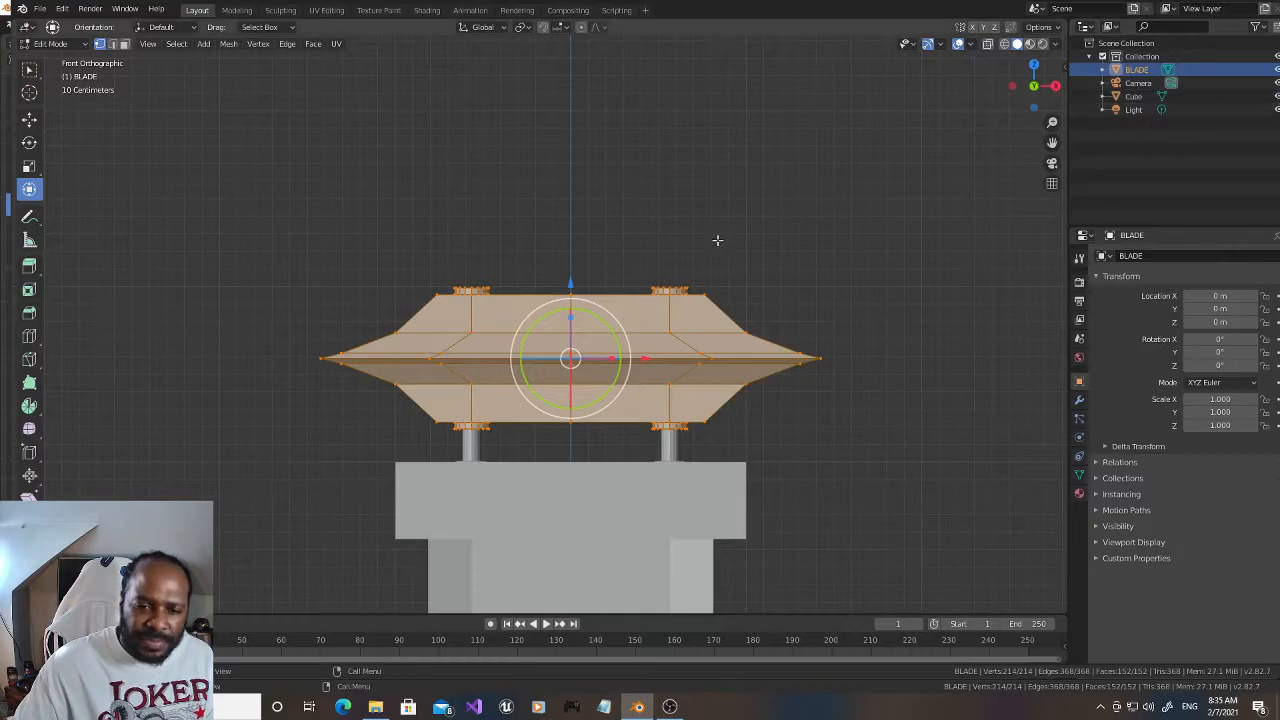
pyautogui.moveTo(569, 285); pyautogui.dragTo(570, 317)
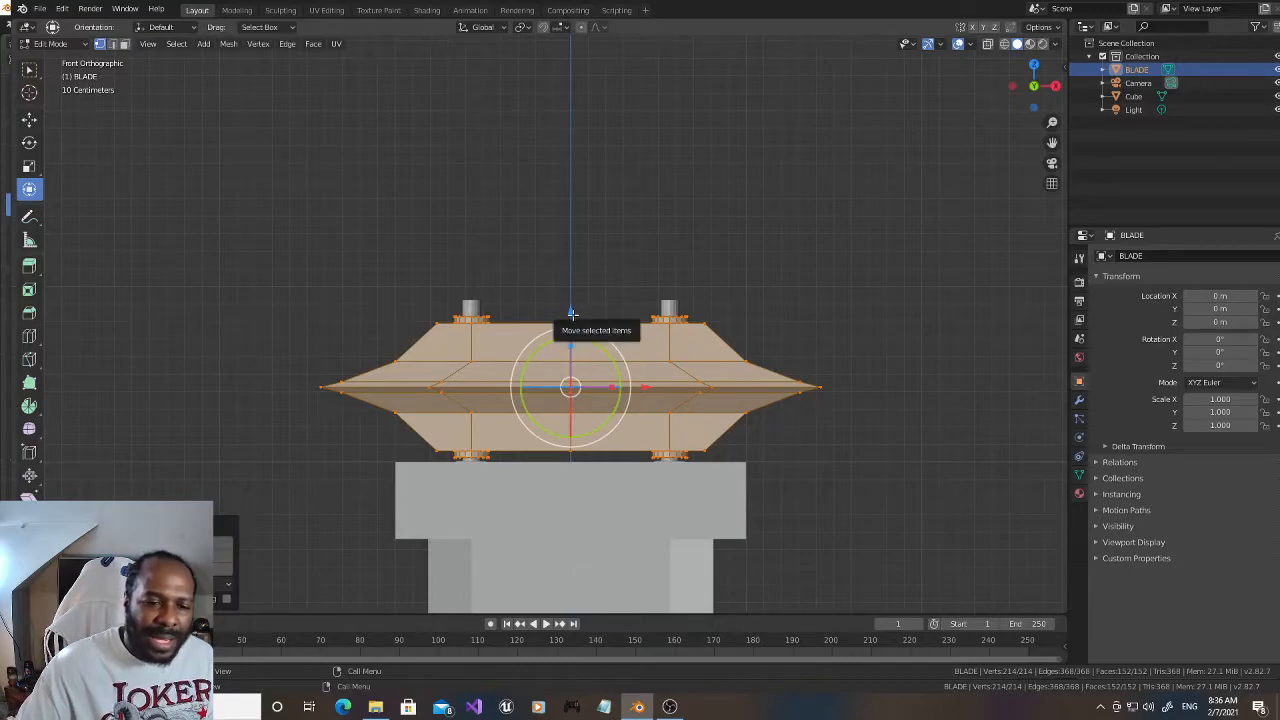
pyautogui.moveTo(571, 313); pyautogui.dragTo(571, 316)
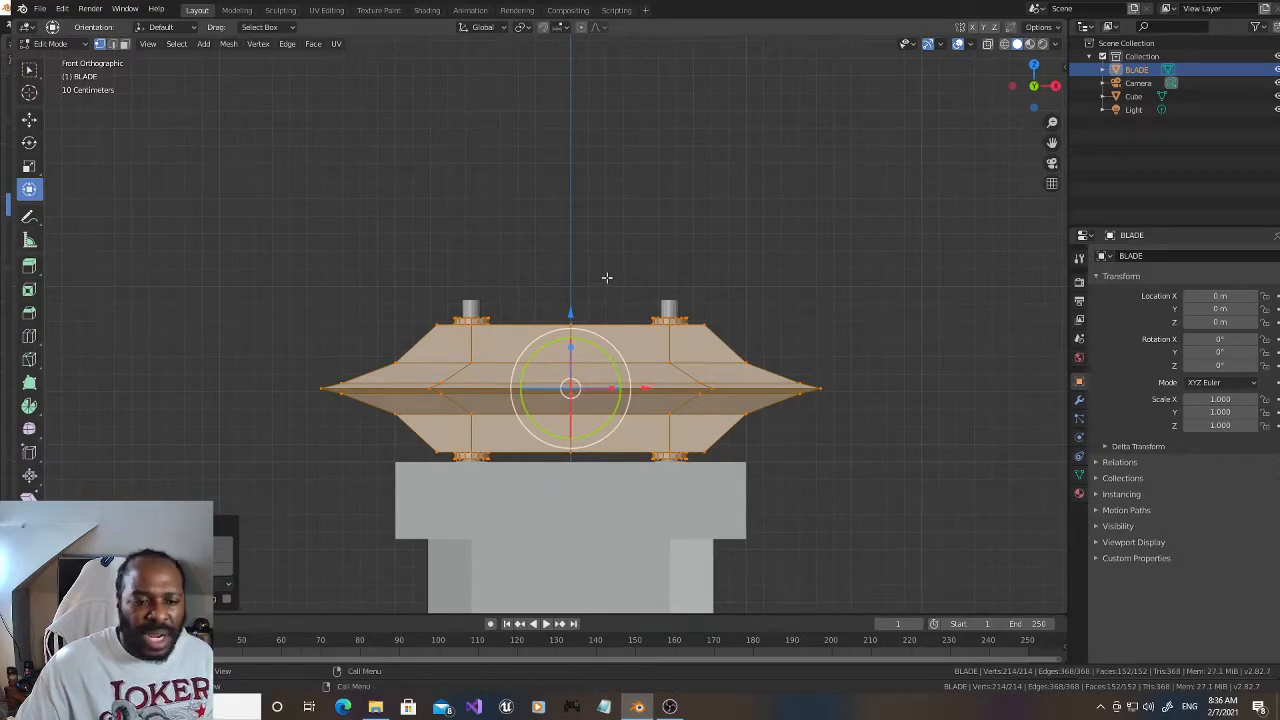
pyautogui.click(631, 233)
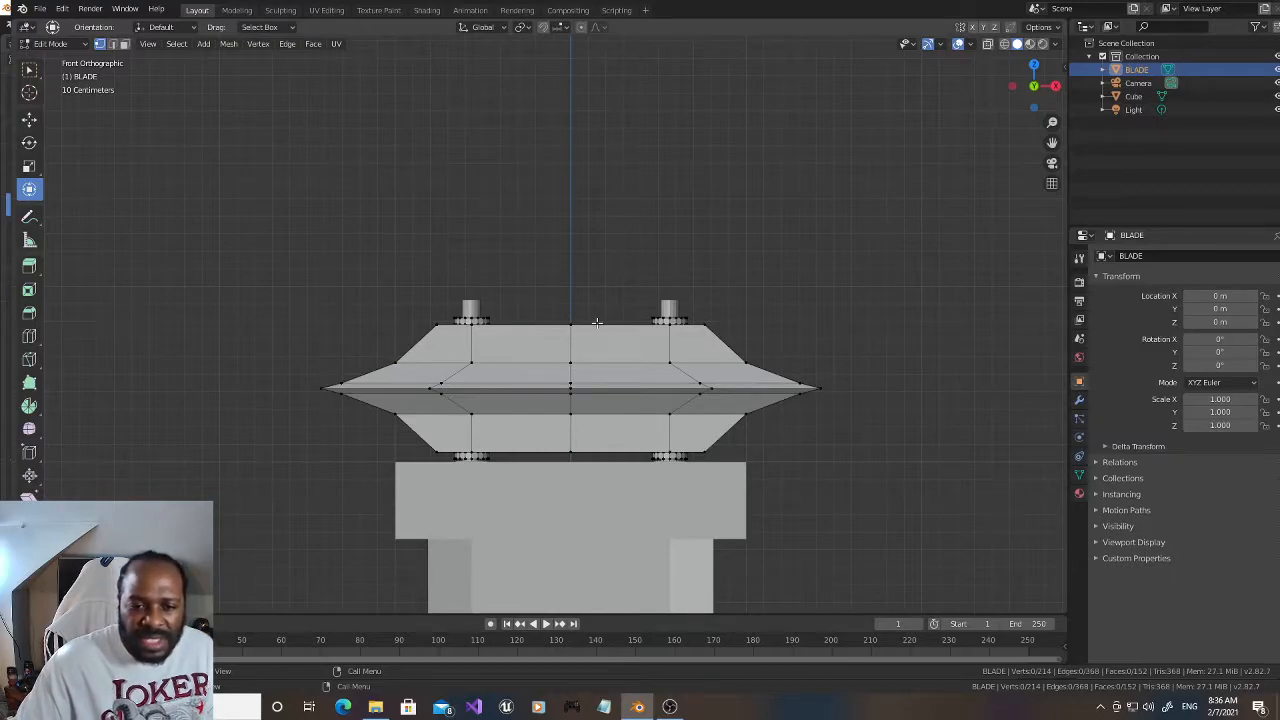
# Step: Circle-select the blade's middle edge vertices in wireframe and scale them outward to lengthen the pointed ends
pyautogui.click(988, 44)
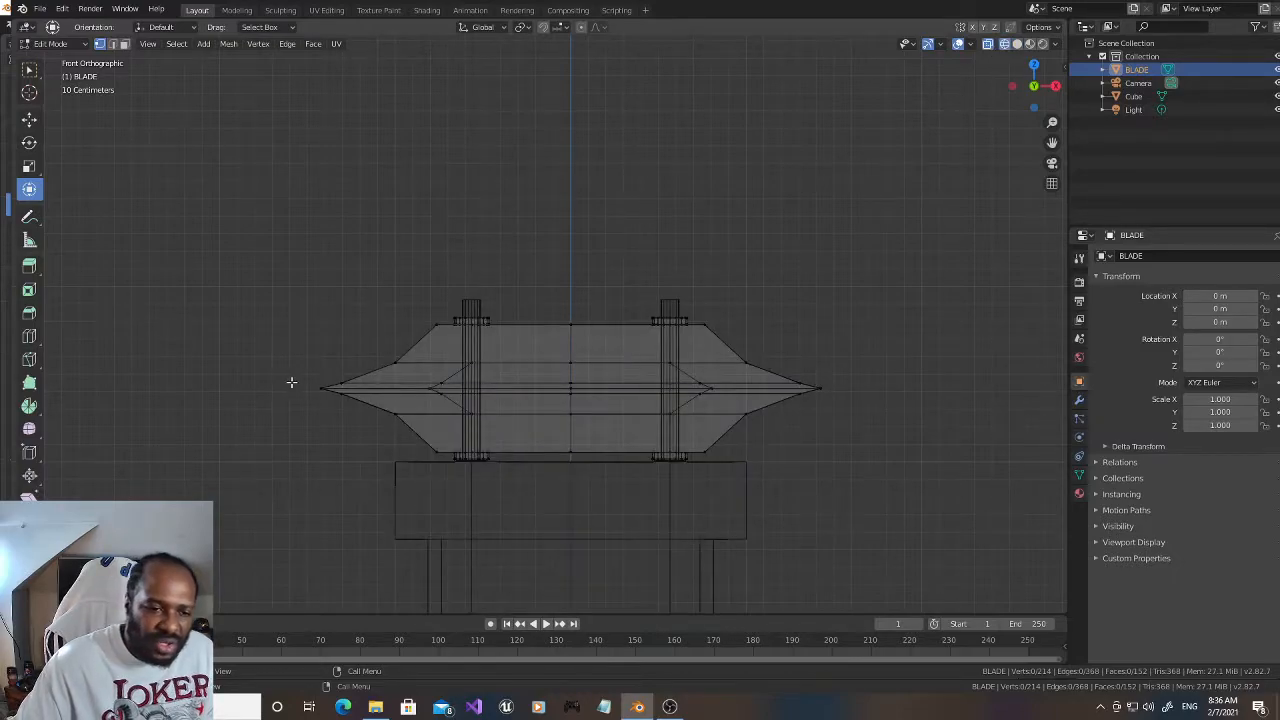
pyautogui.press('c')
pyautogui.moveTo(306, 387)
pyautogui.mouseDown()
pyautogui.moveTo(828, 388)
pyautogui.moveTo(687, 391)
pyautogui.mouseUp()
pyautogui.scroll(3, 347, 386)
pyautogui.rightClick(683, 391)
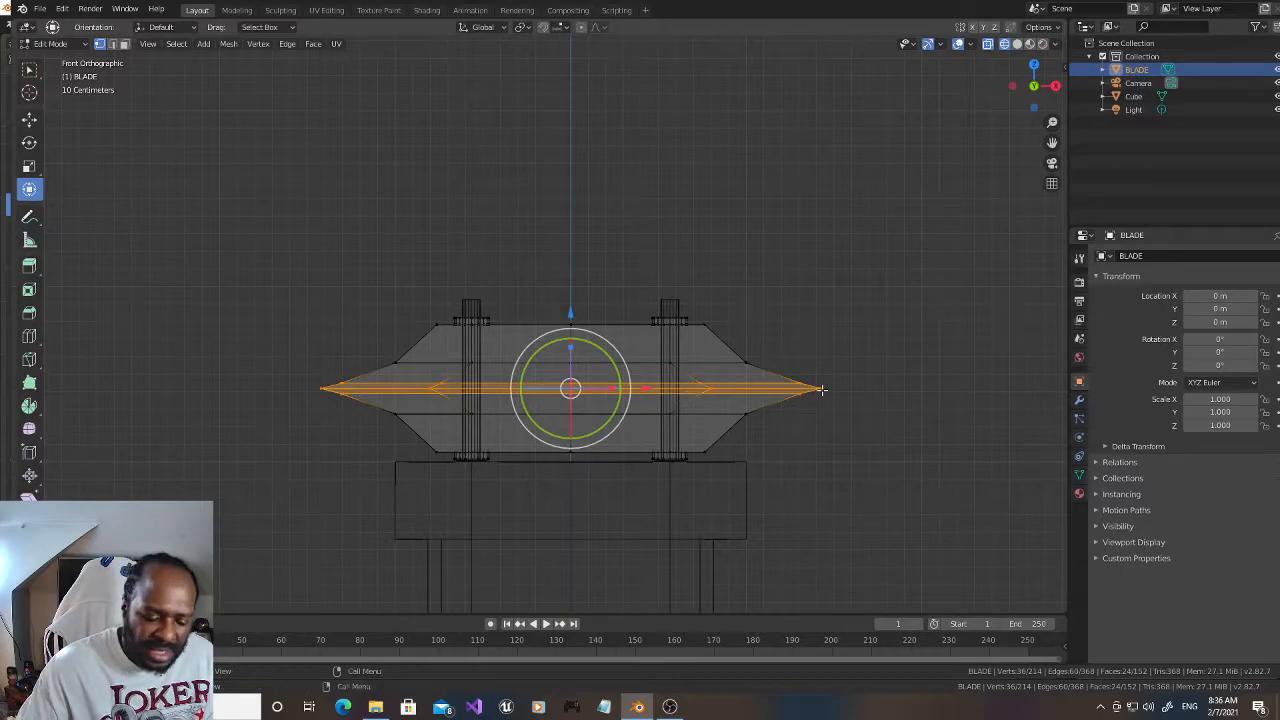
pyautogui.press('s')
pyautogui.click(876, 388)
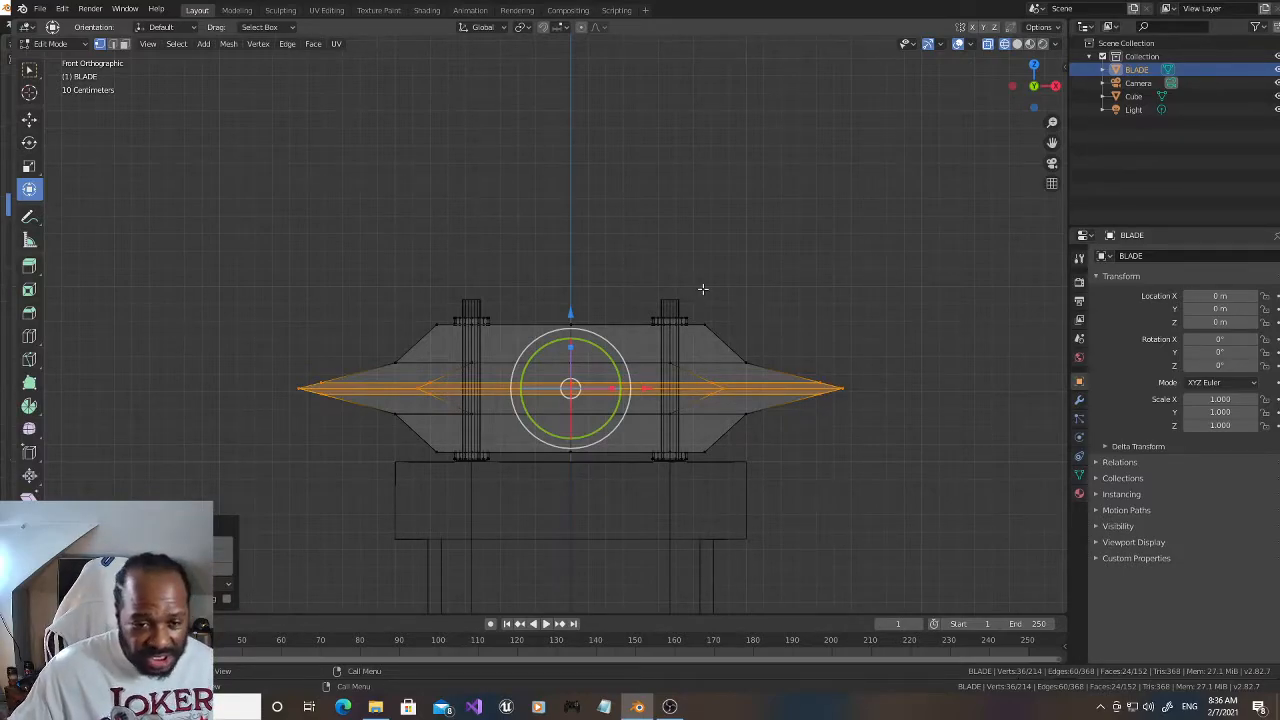
# Step: Select the whole blade mesh, nudge it slightly upward along Z, and deselect everything
pyautogui.press('a')
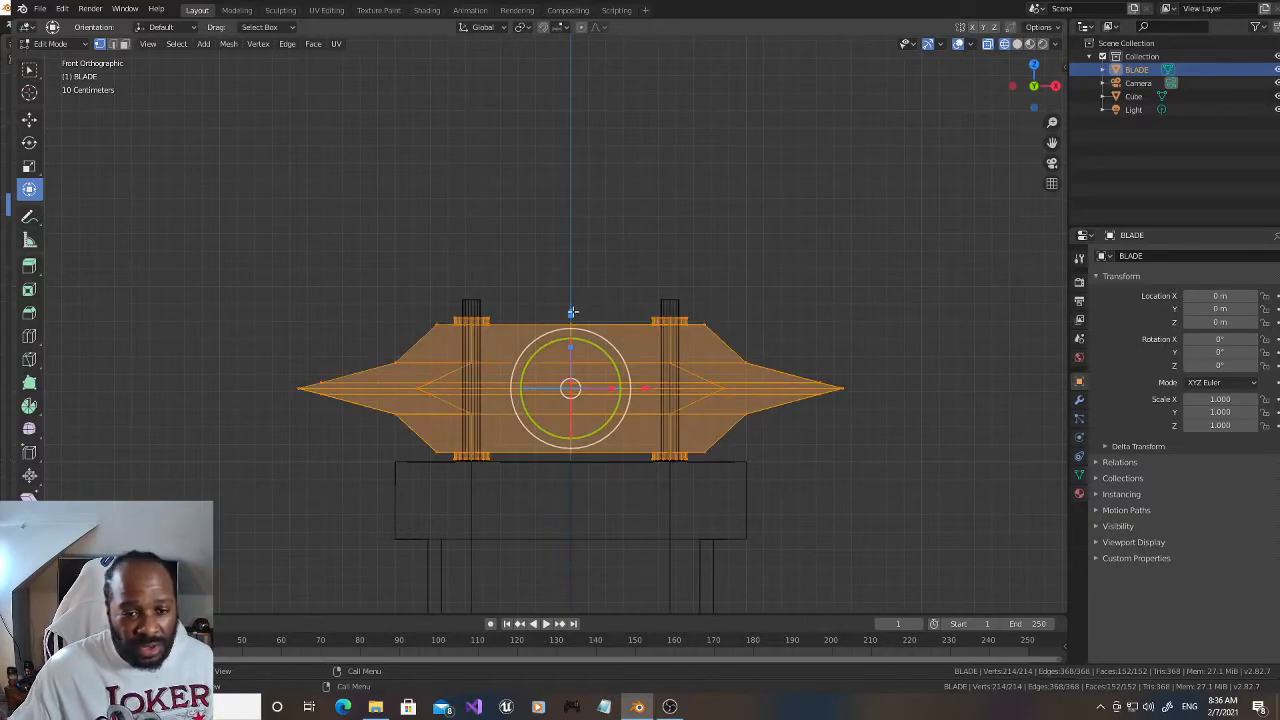
pyautogui.press('g')
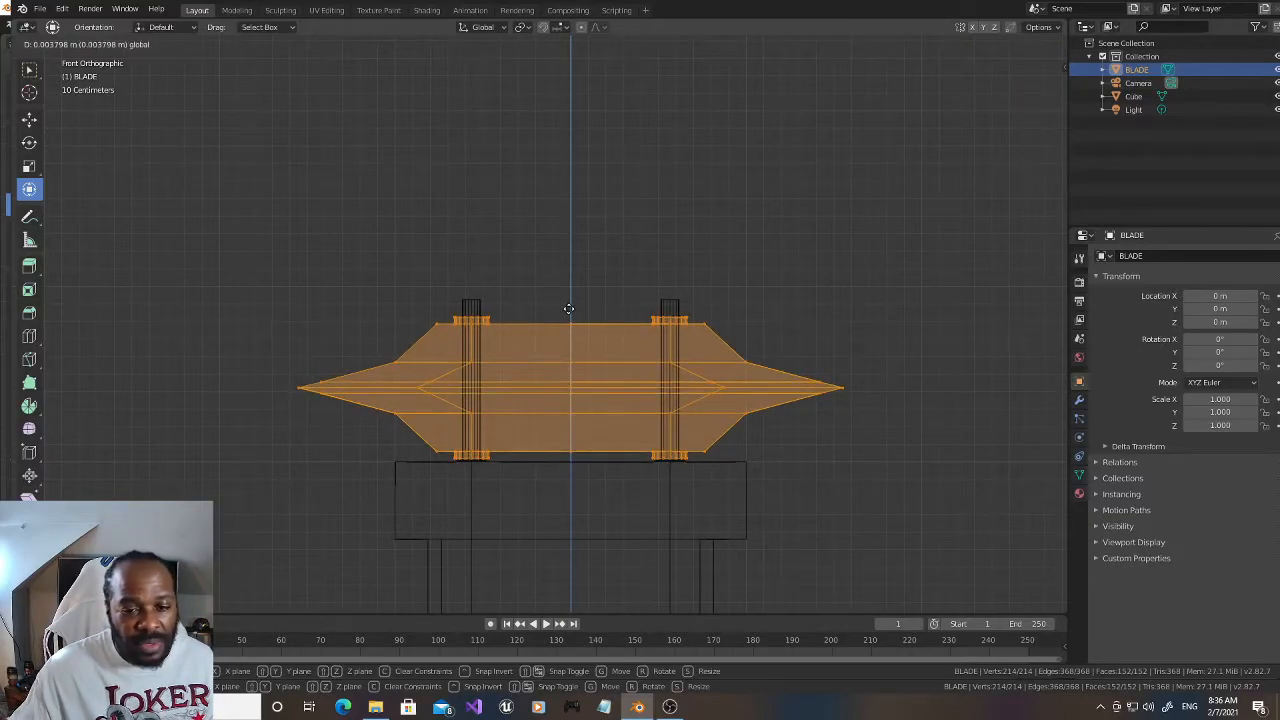
pyautogui.click(569, 308)
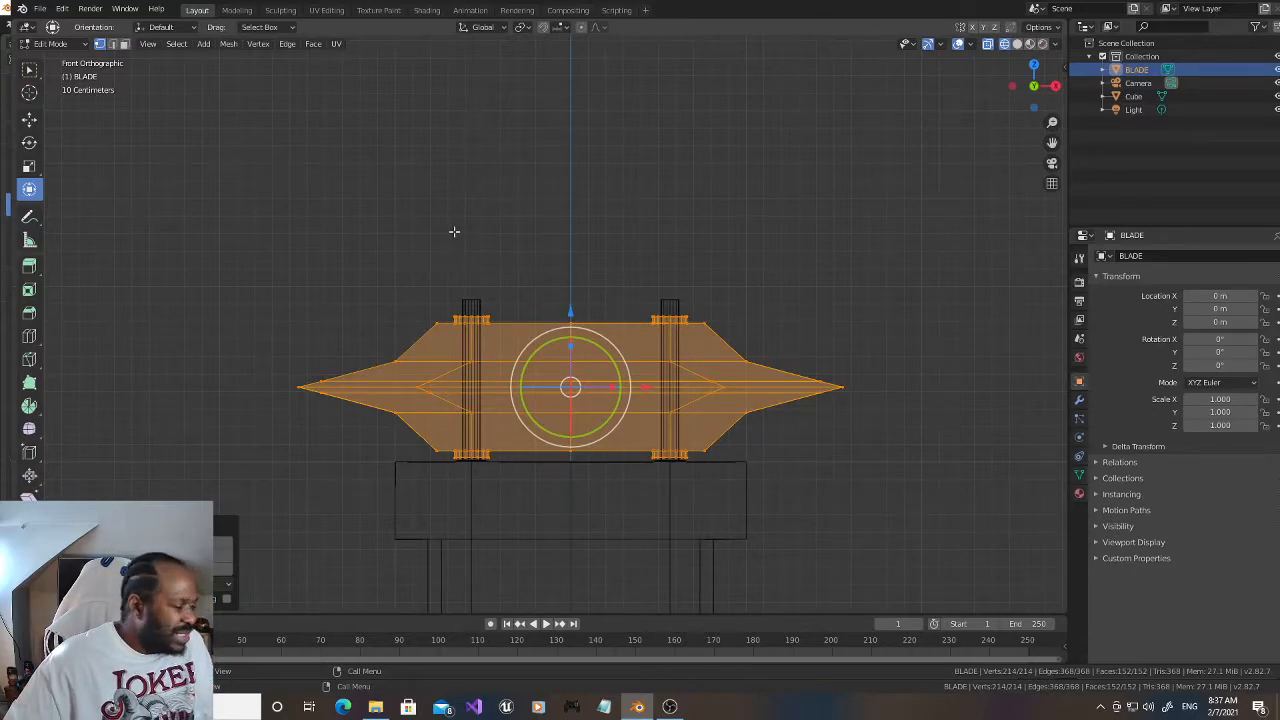
pyautogui.hotkey('alt', 'a')
pyautogui.scroll(-4, 531, 306)
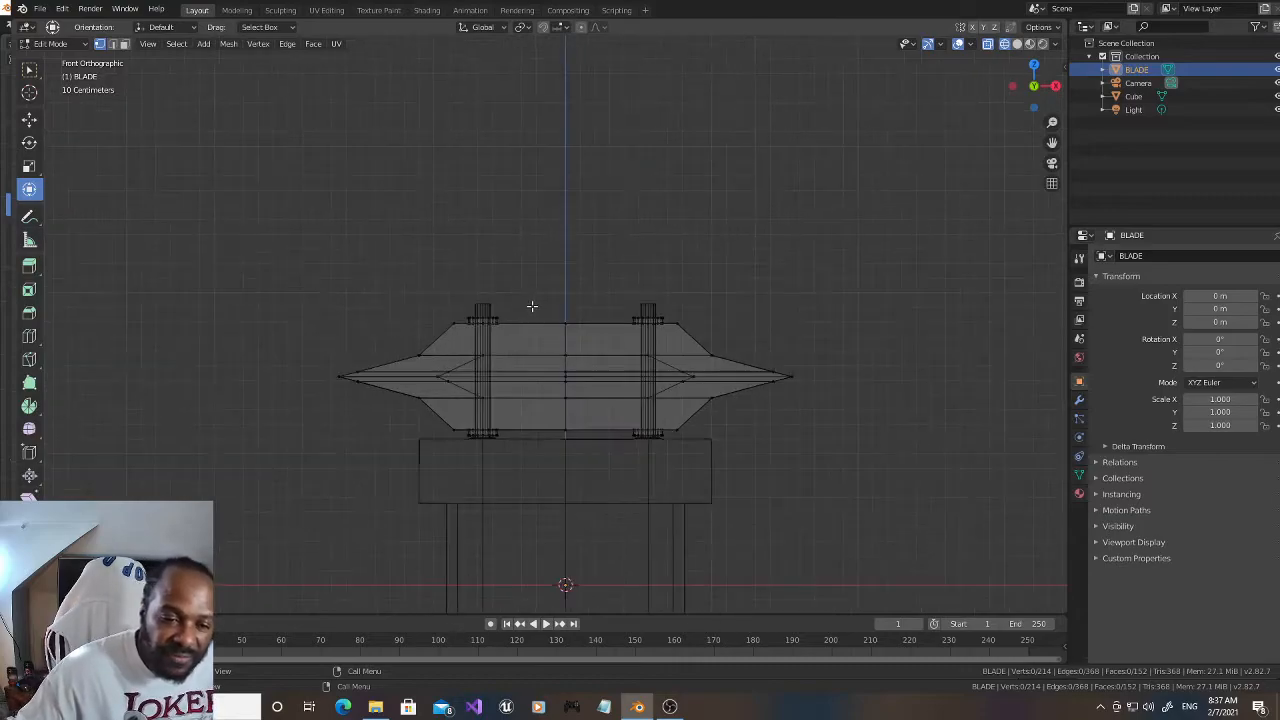
pyautogui.scroll(3, 528, 303)
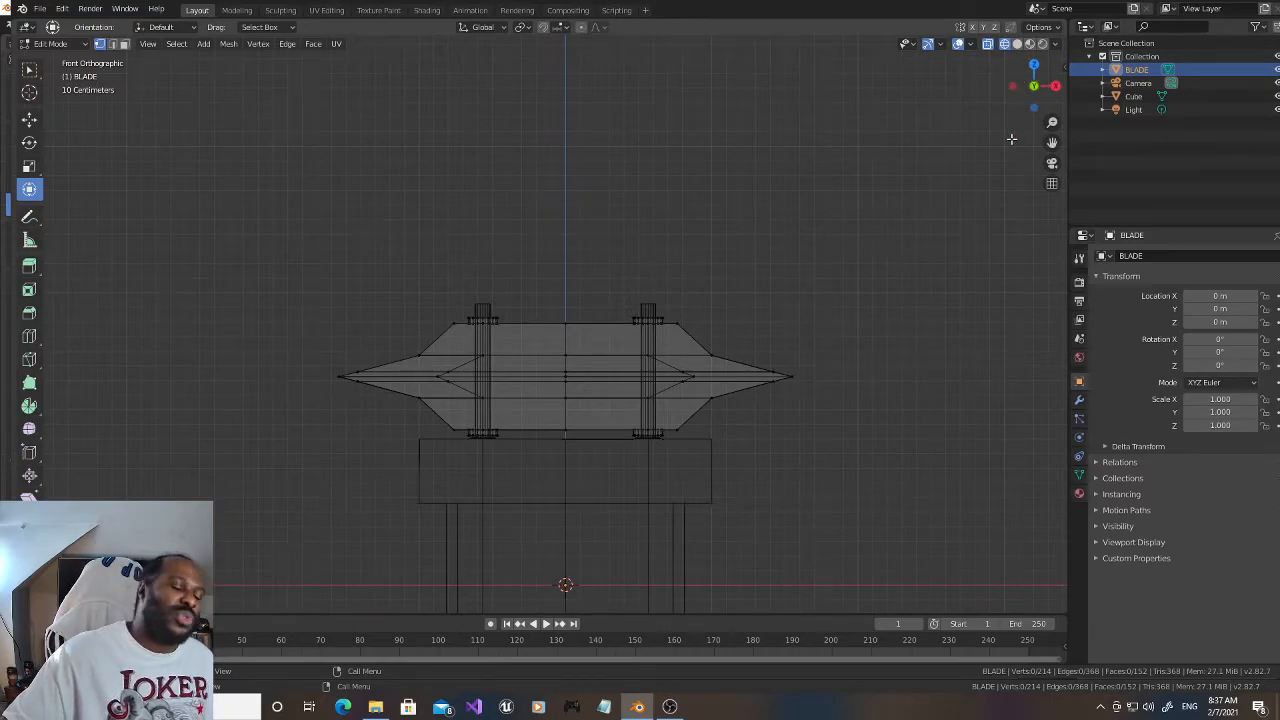
# Step: Return to solid shading and face selection, and select the face loops of both hole rims on the blade's upper side
pyautogui.click(1017, 44)
pyautogui.scroll(4, 491, 177)
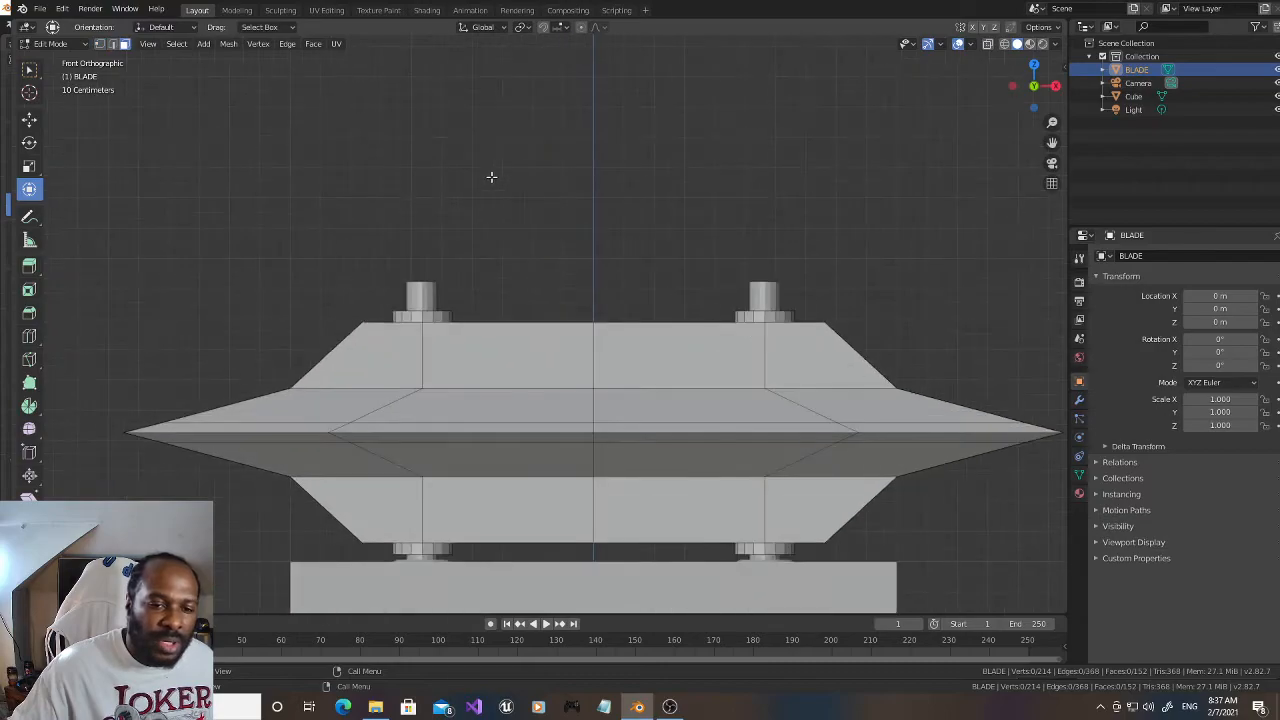
pyautogui.moveTo(1030, 82); pyautogui.dragTo(996, 110)
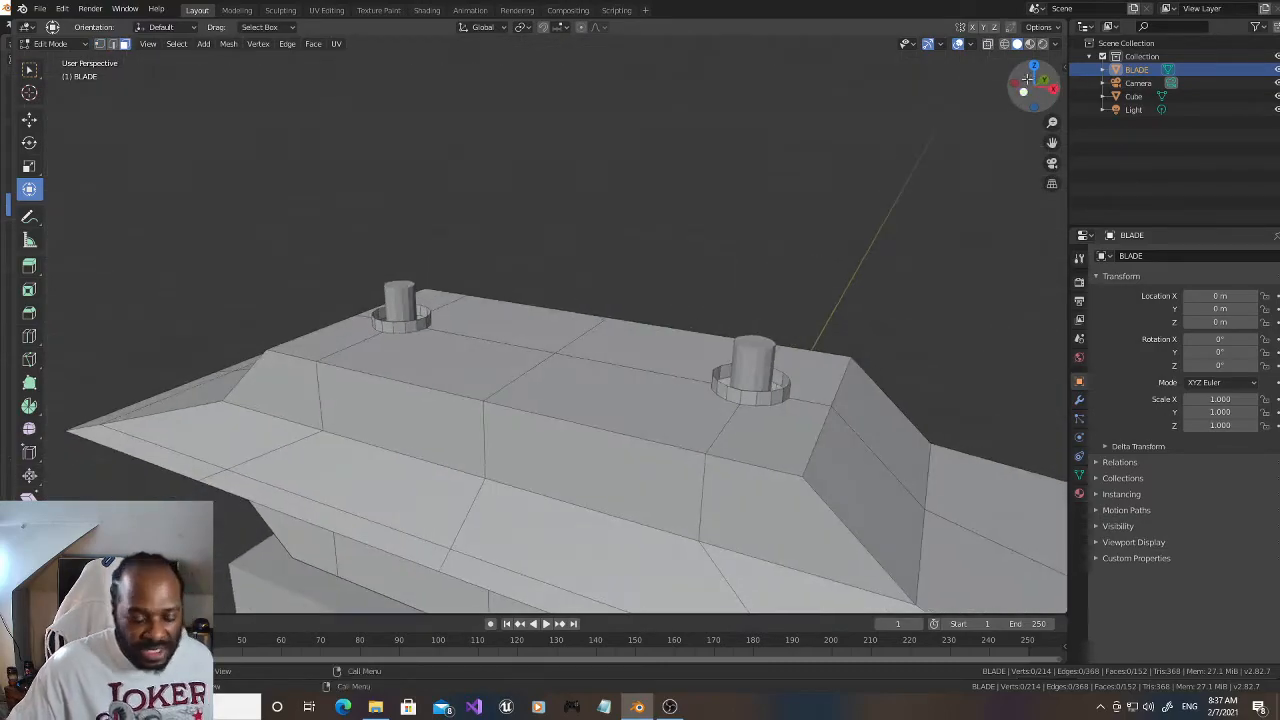
pyautogui.keyDown('alt'); pyautogui.click(400, 325); pyautogui.keyUp('alt')
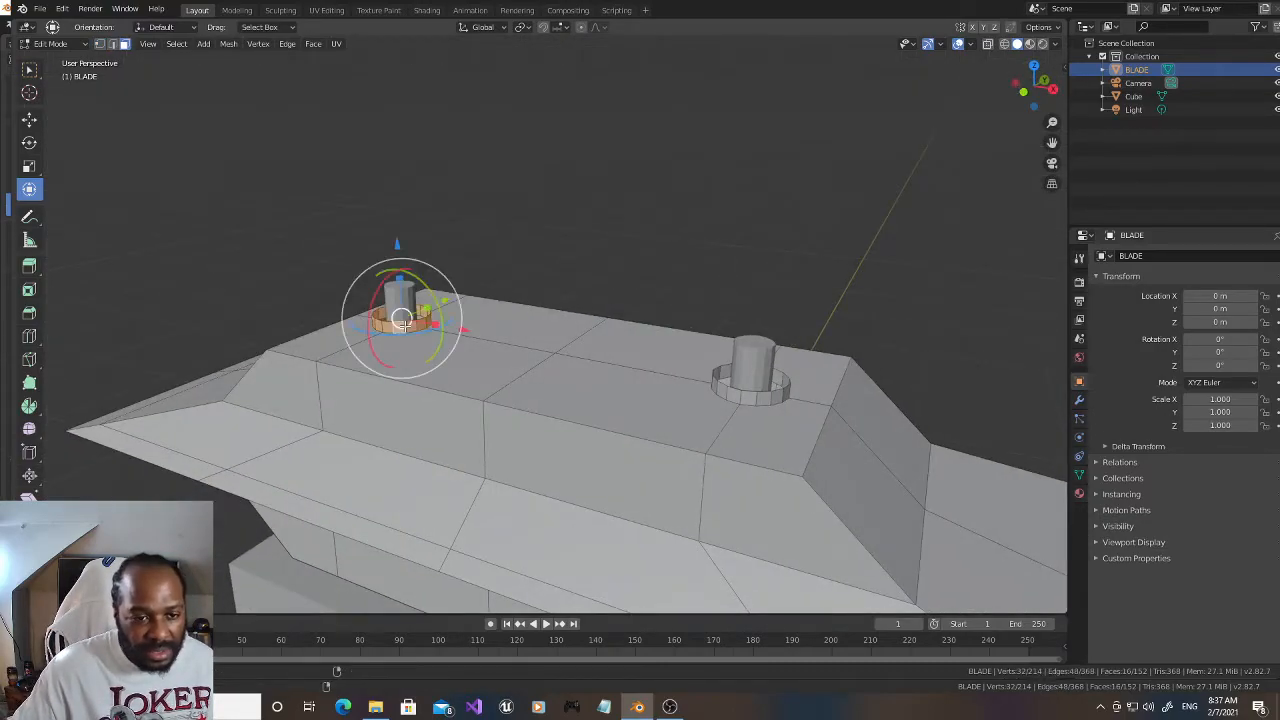
pyautogui.keyDown('alt'); pyautogui.keyDown('shift'); pyautogui.click(757, 396); pyautogui.keyUp('shift'); pyautogui.keyUp('alt')
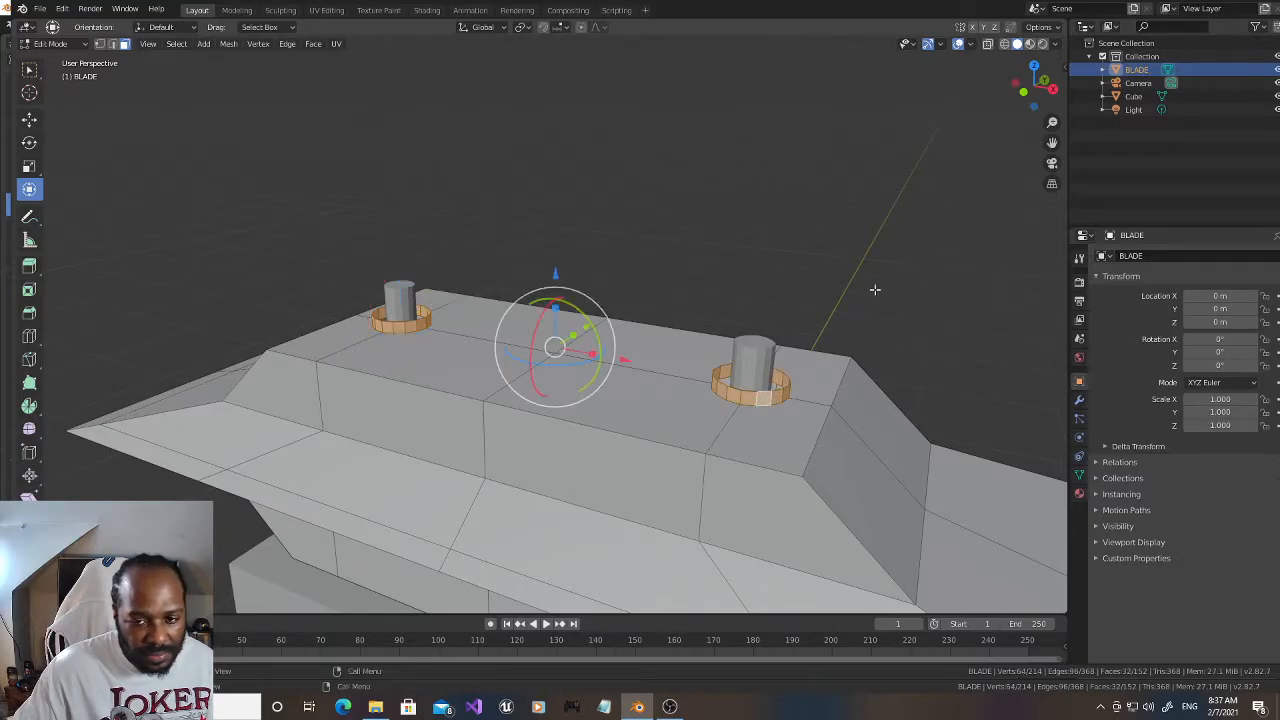
# Step: Hide the Cube, add both underside hole rims' face loops to the selection, and show the Cube again
pyautogui.moveTo(1028, 88); pyautogui.dragTo(1038, 52)
pyautogui.click(1277, 97)
pyautogui.keyDown('alt'); pyautogui.keyDown('shift'); pyautogui.click(399, 455); pyautogui.keyUp('shift'); pyautogui.keyUp('alt')
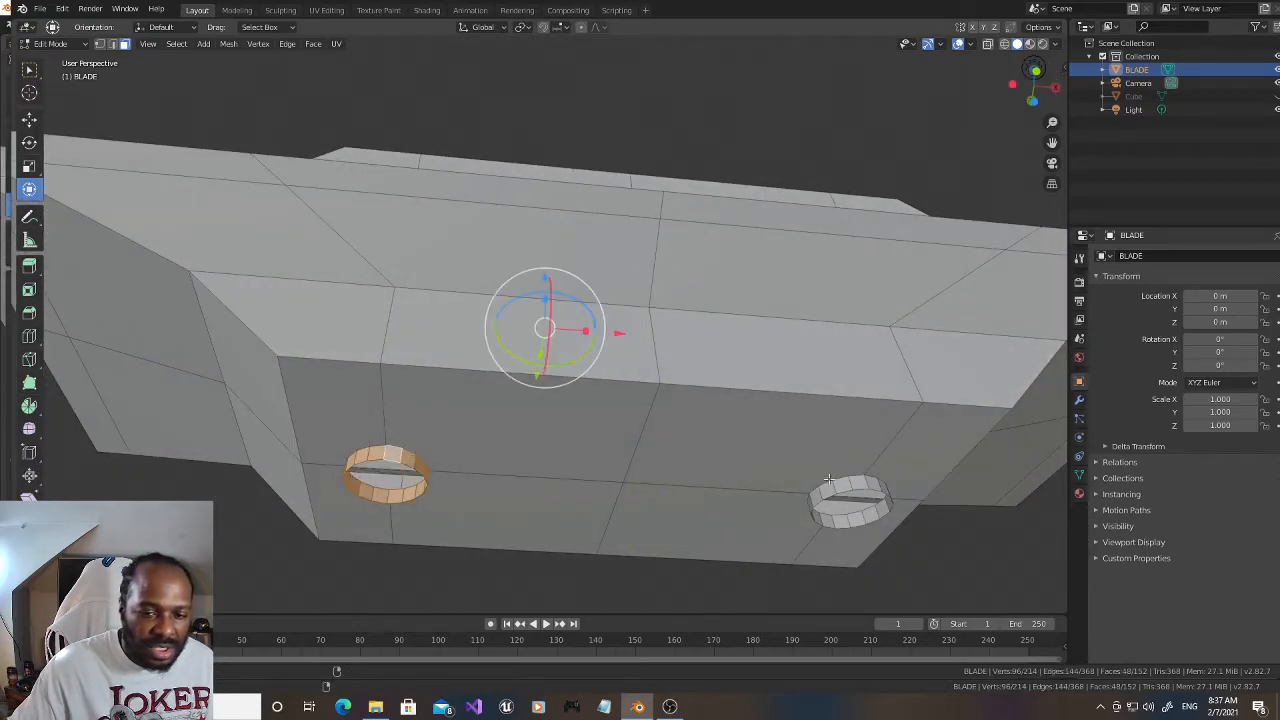
pyautogui.keyDown('alt'); pyautogui.keyDown('shift'); pyautogui.click(868, 483); pyautogui.keyUp('shift'); pyautogui.keyUp('alt')
pyautogui.moveTo(1028, 66); pyautogui.dragTo(1009, 114)
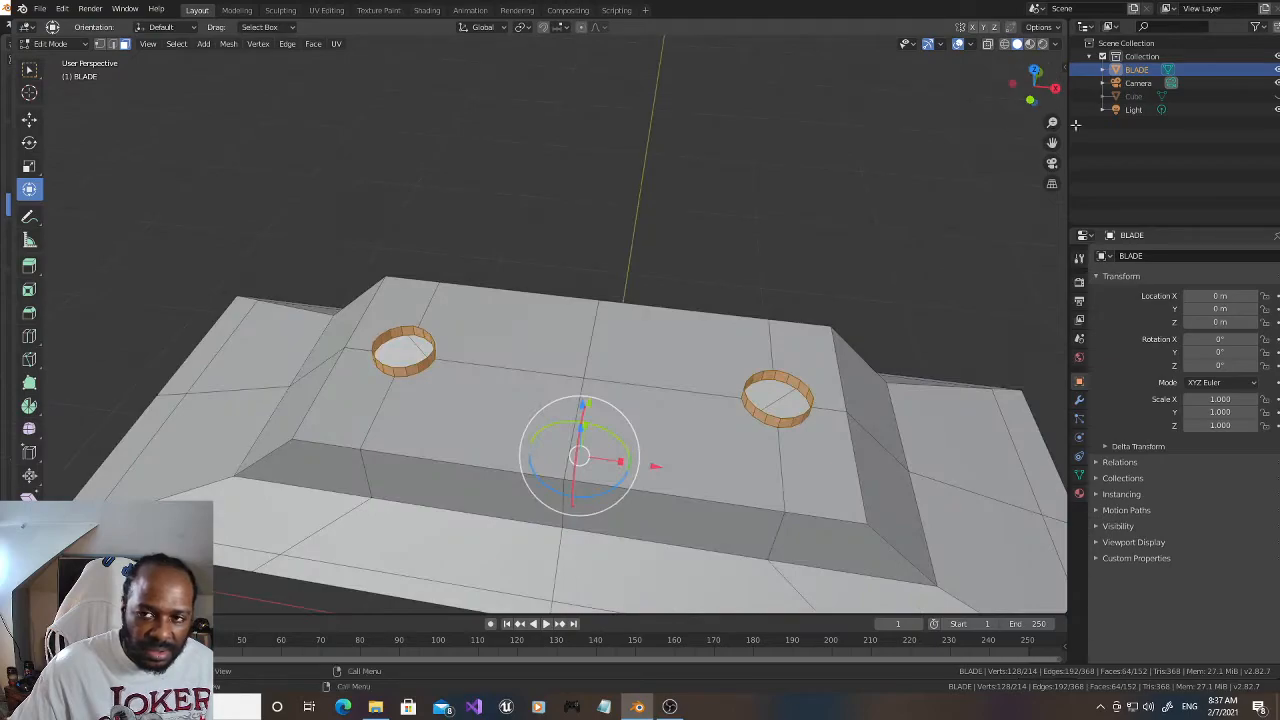
pyautogui.click(1275, 96)
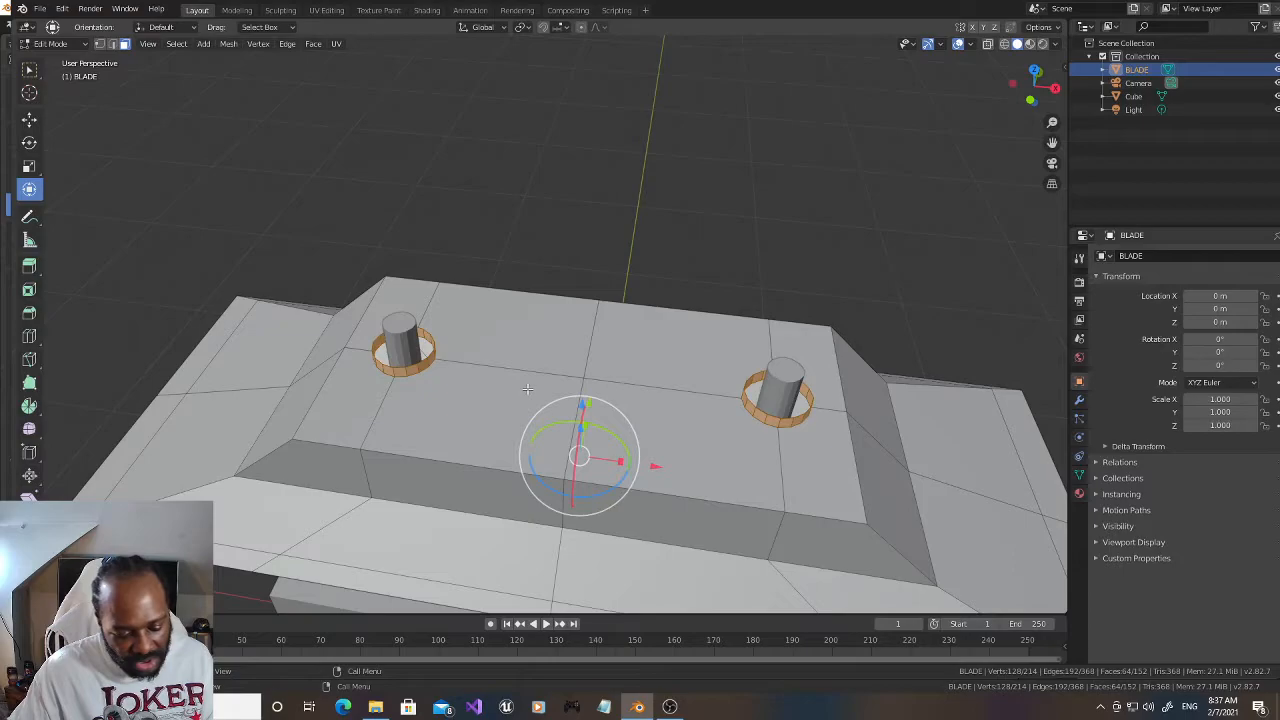
# Step: Solidify the selected rim faces, increase the thickness until the rims close in around the prongs, and deselect everything
pyautogui.hotkey('ctrl', 'f')
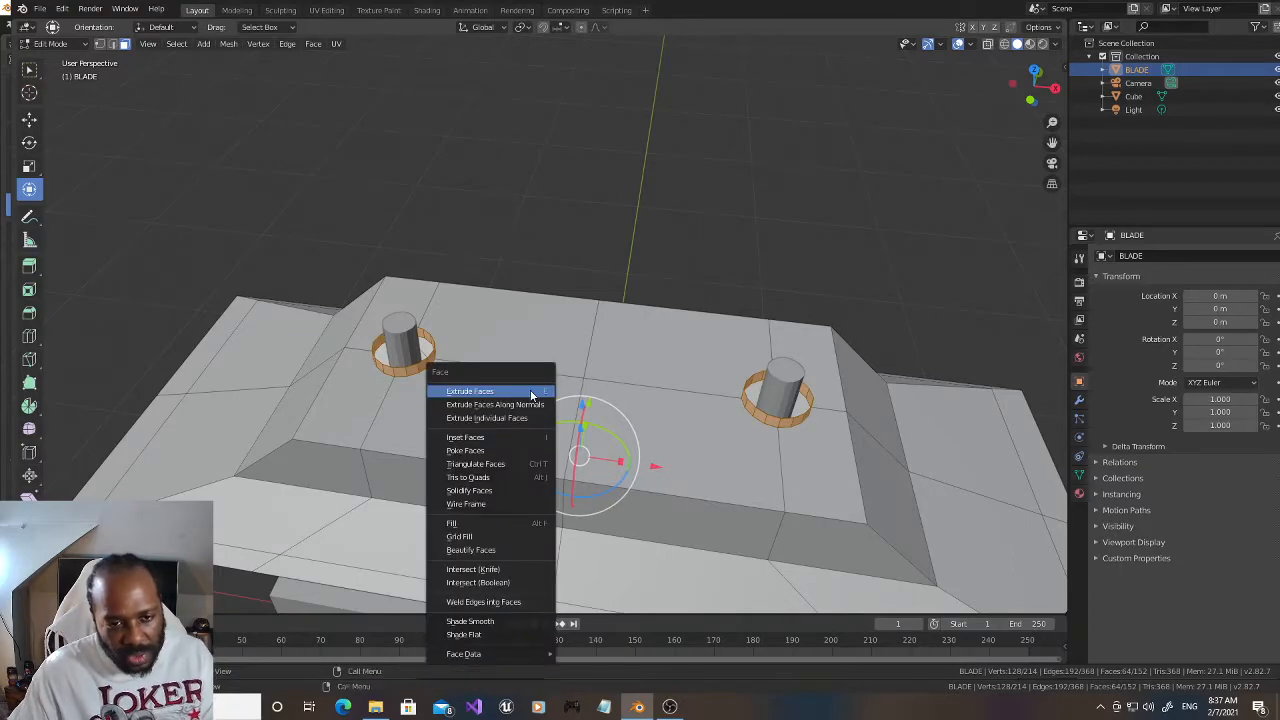
pyautogui.click(484, 490)
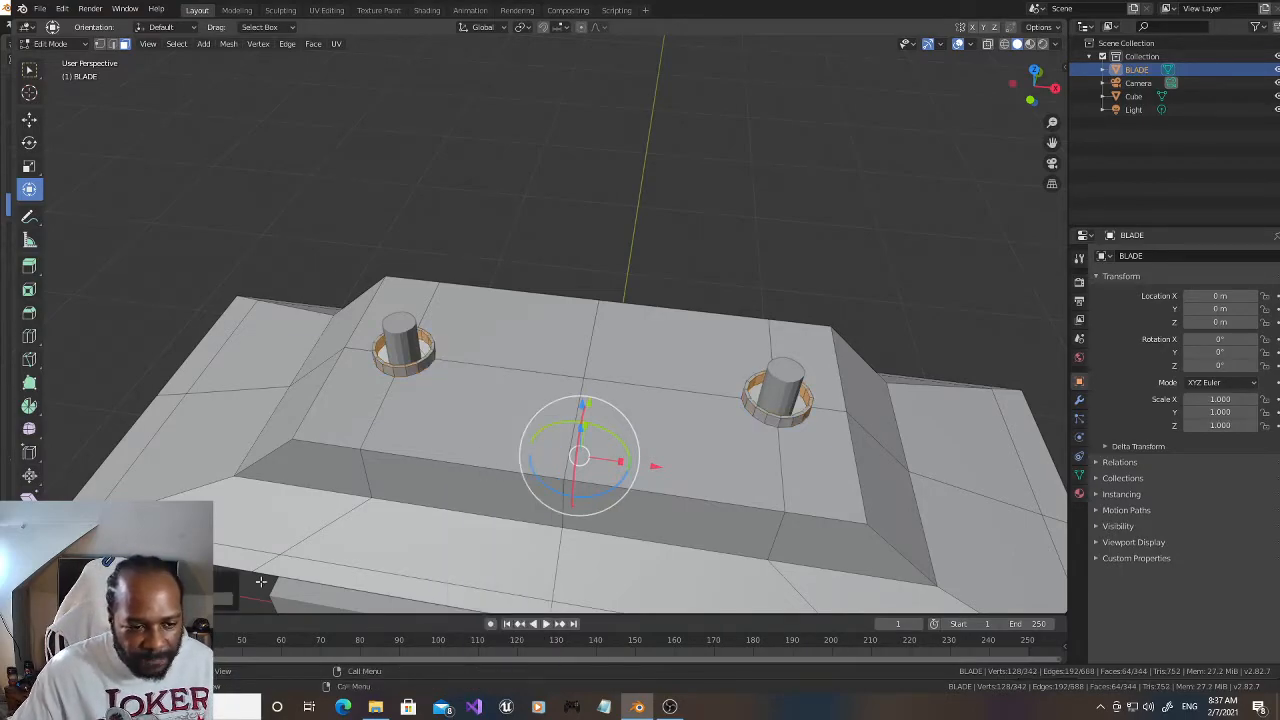
pyautogui.click(230, 601)
pyautogui.click(230, 601)
pyautogui.click(230, 601)
pyautogui.click(230, 601)
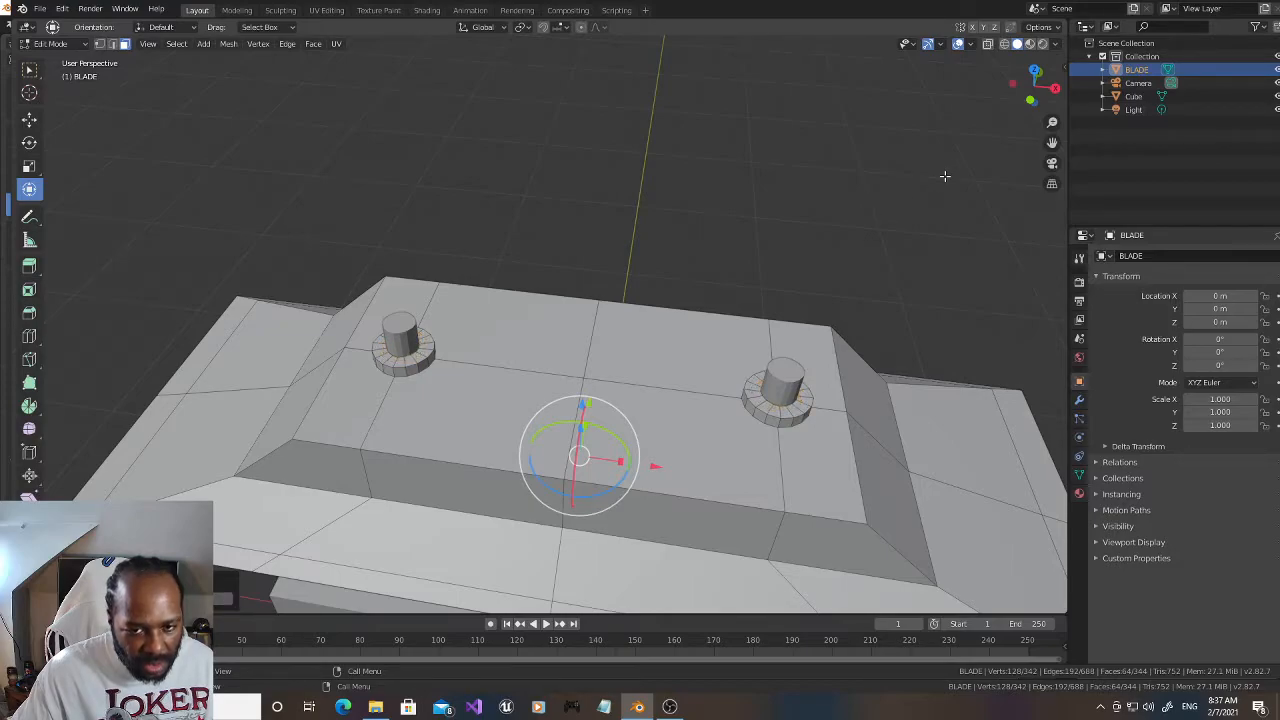
pyautogui.moveTo(1034, 86); pyautogui.dragTo(1034, 103)
pyautogui.click(873, 100)
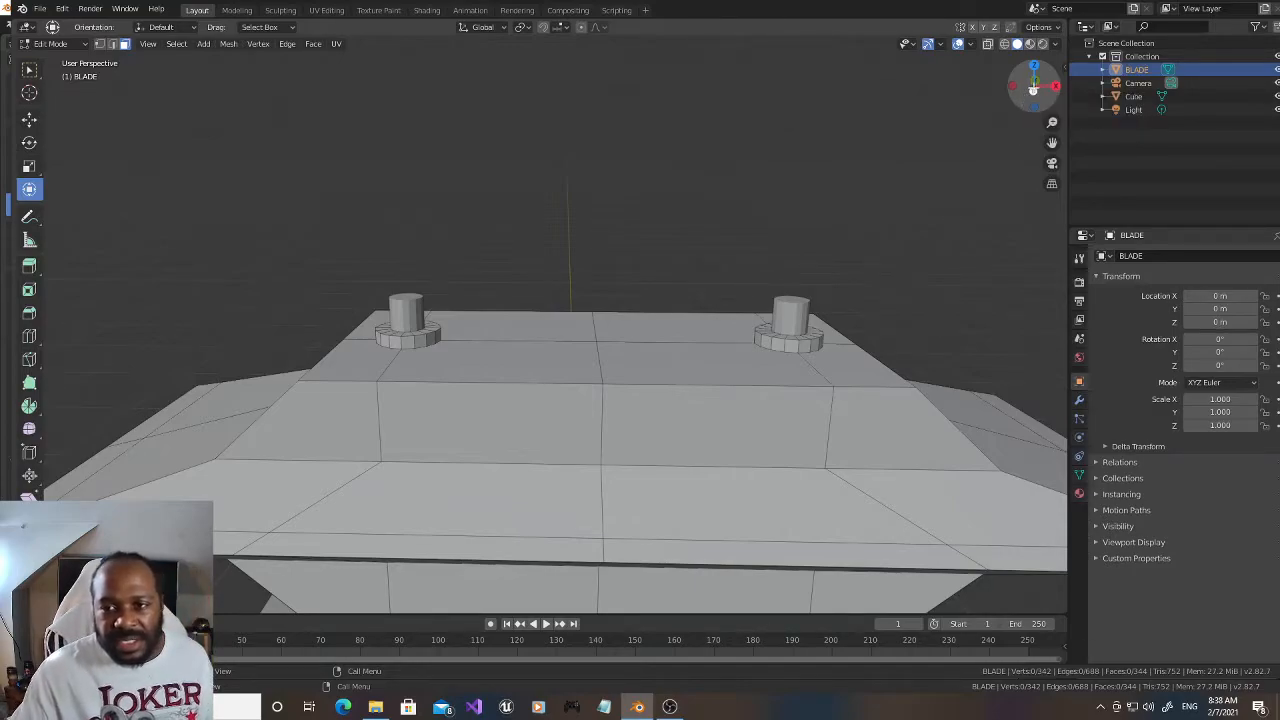
# Step: Examine from several angles how the blade and its thickened rims sit on the prongs and block
pyautogui.scroll(-4, 897, 163)
pyautogui.moveTo(1015, 87); pyautogui.dragTo(1042, 89)
pyautogui.scroll(-5, 942, 160)
pyautogui.scroll(3, 941, 161)
pyautogui.scroll(3, 950, 164)
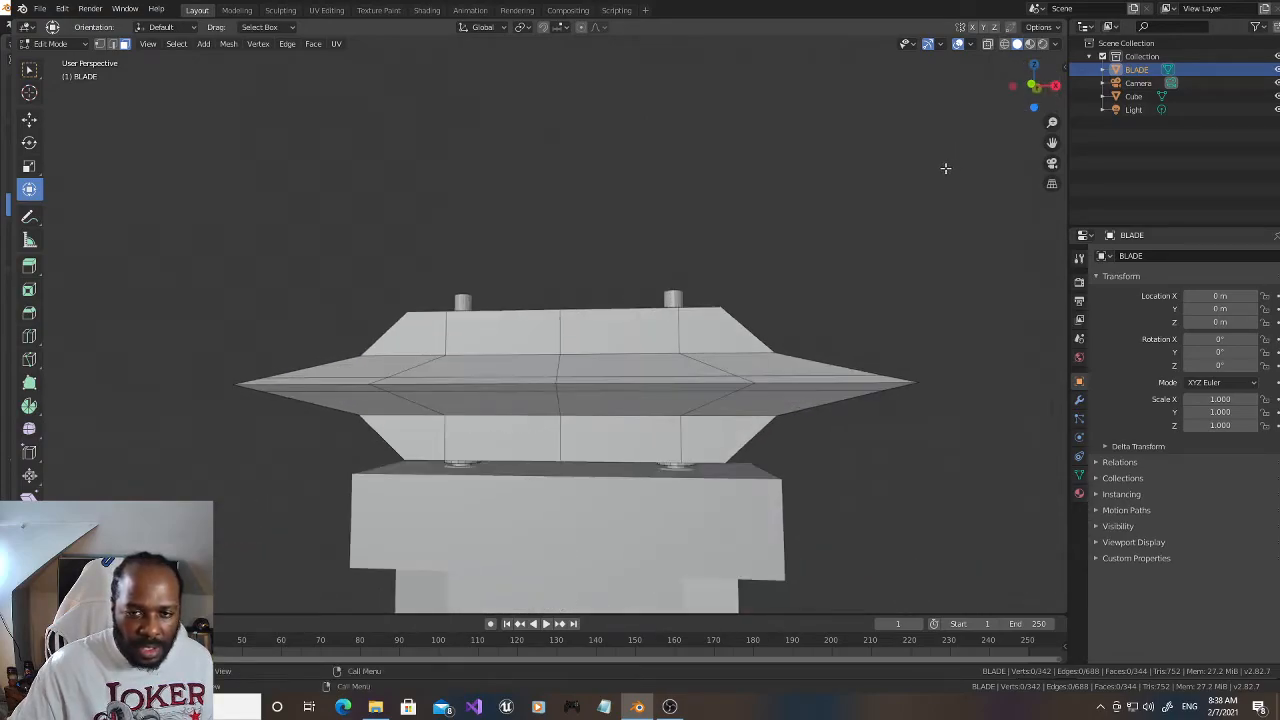
pyautogui.moveTo(1052, 143); pyautogui.dragTo(1052, 143)
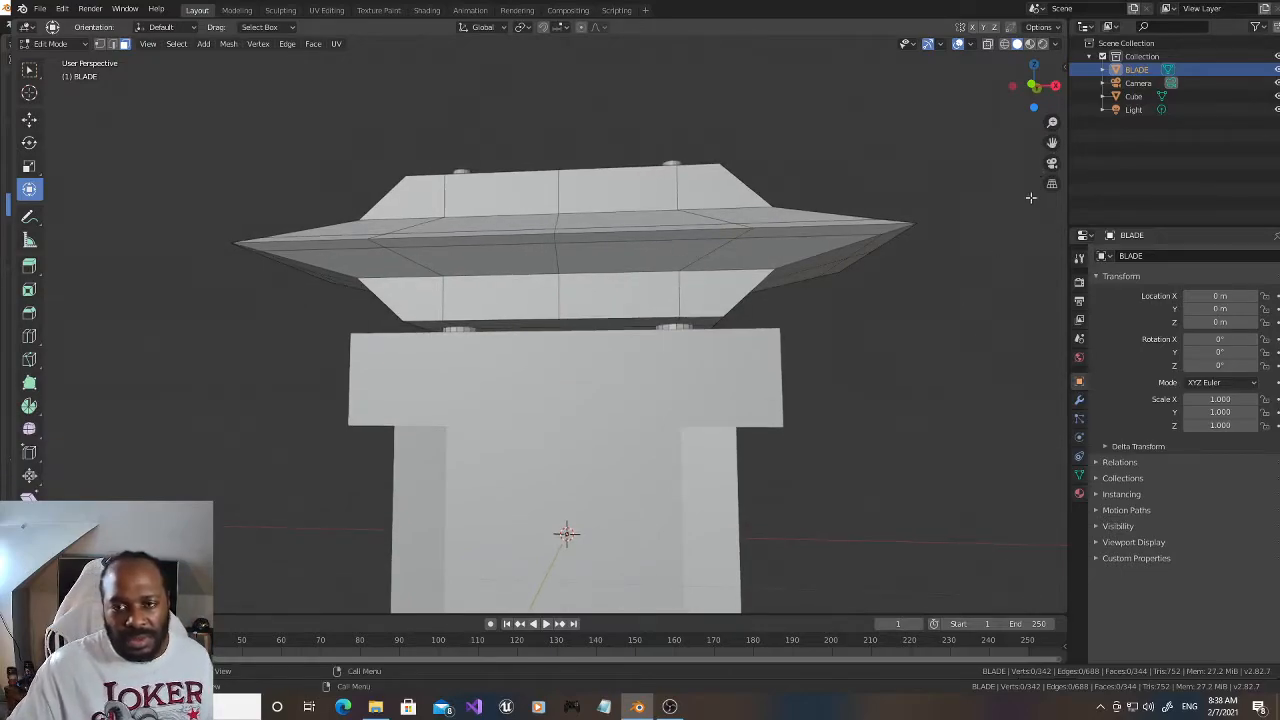
pyautogui.moveTo(1030, 79); pyautogui.dragTo(1034, 92)
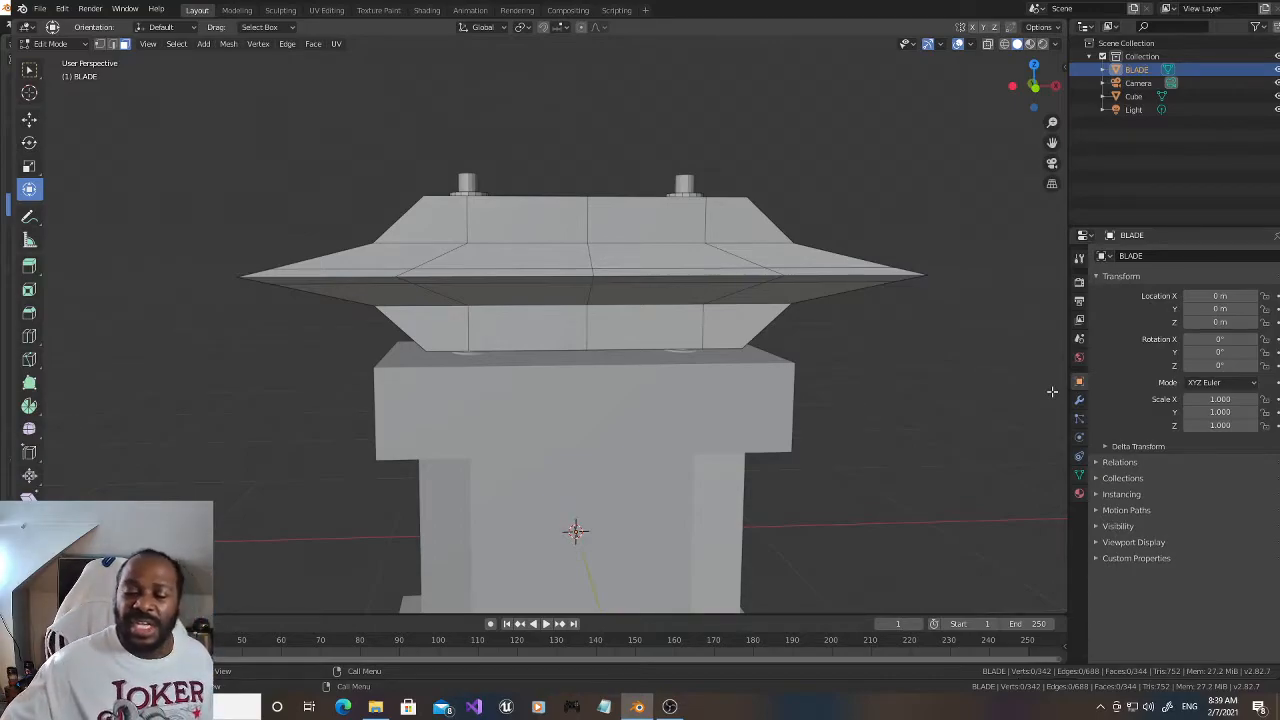
pyautogui.moveTo(1018, 91); pyautogui.dragTo(1014, 92)
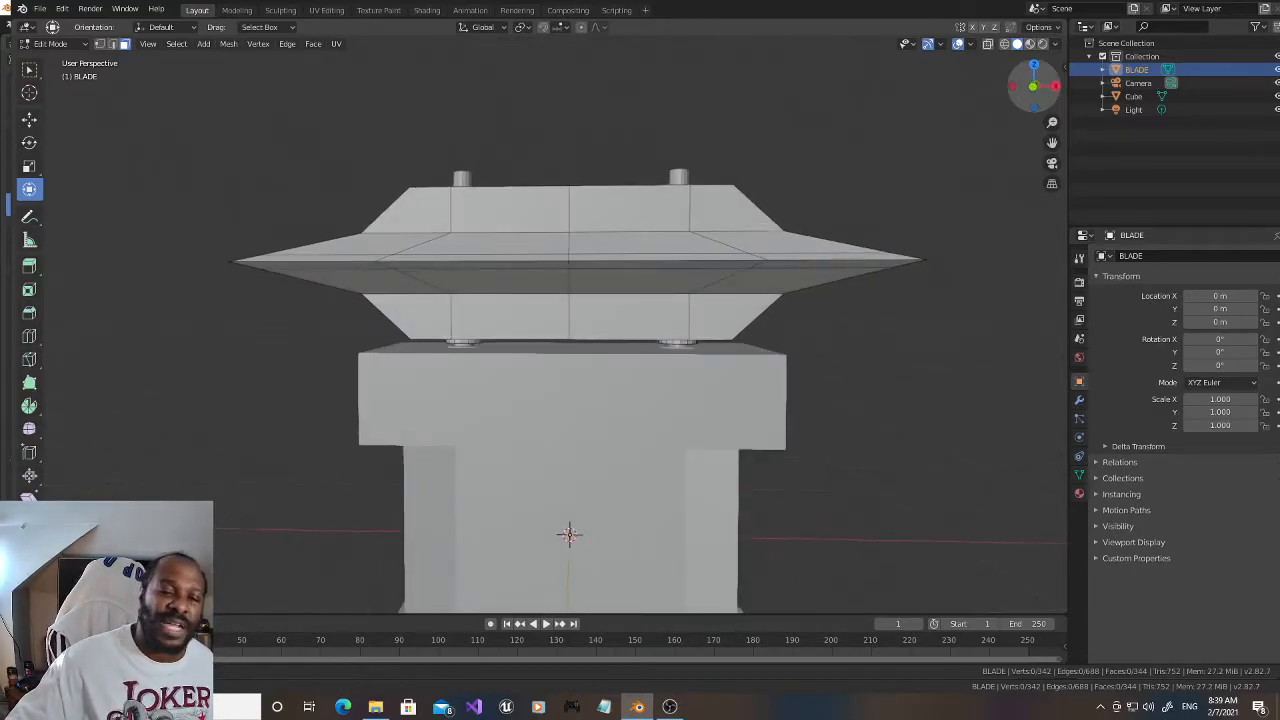
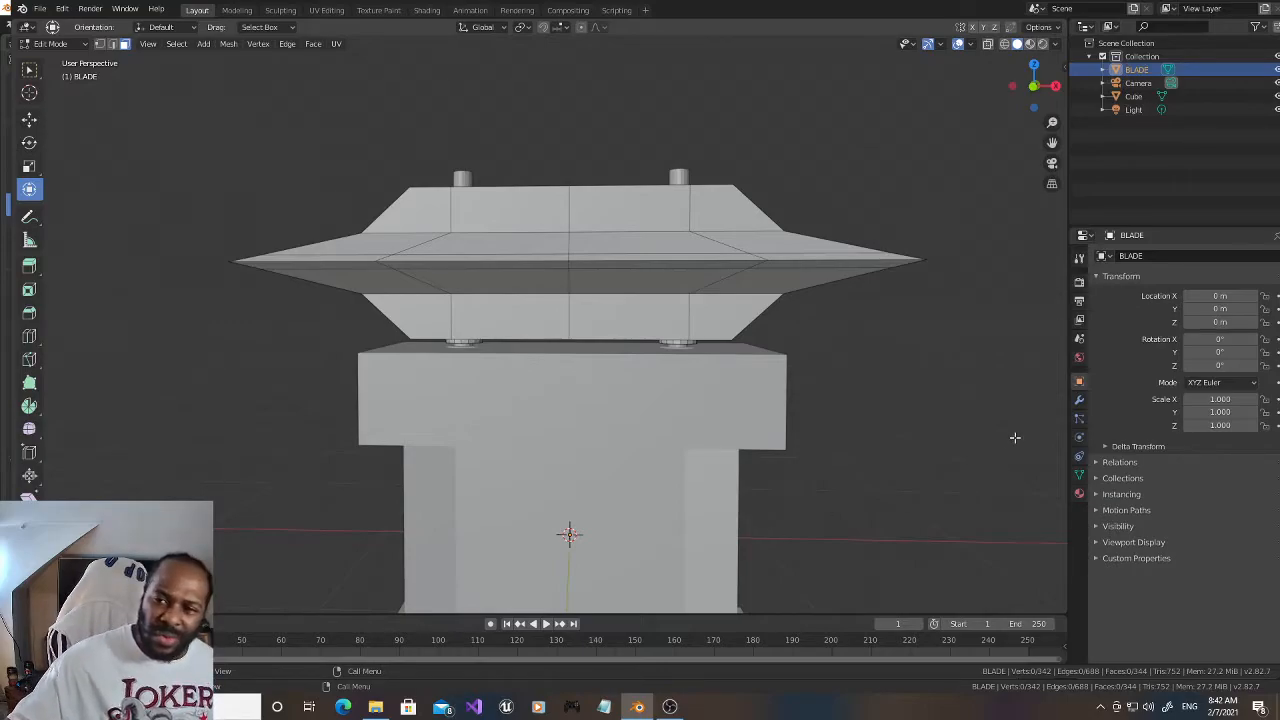
# Step: Examine the whole assembly from above, the side and the front to check how the blade sits on the block
pyautogui.moveTo(1032, 104); pyautogui.dragTo(1030, 88)
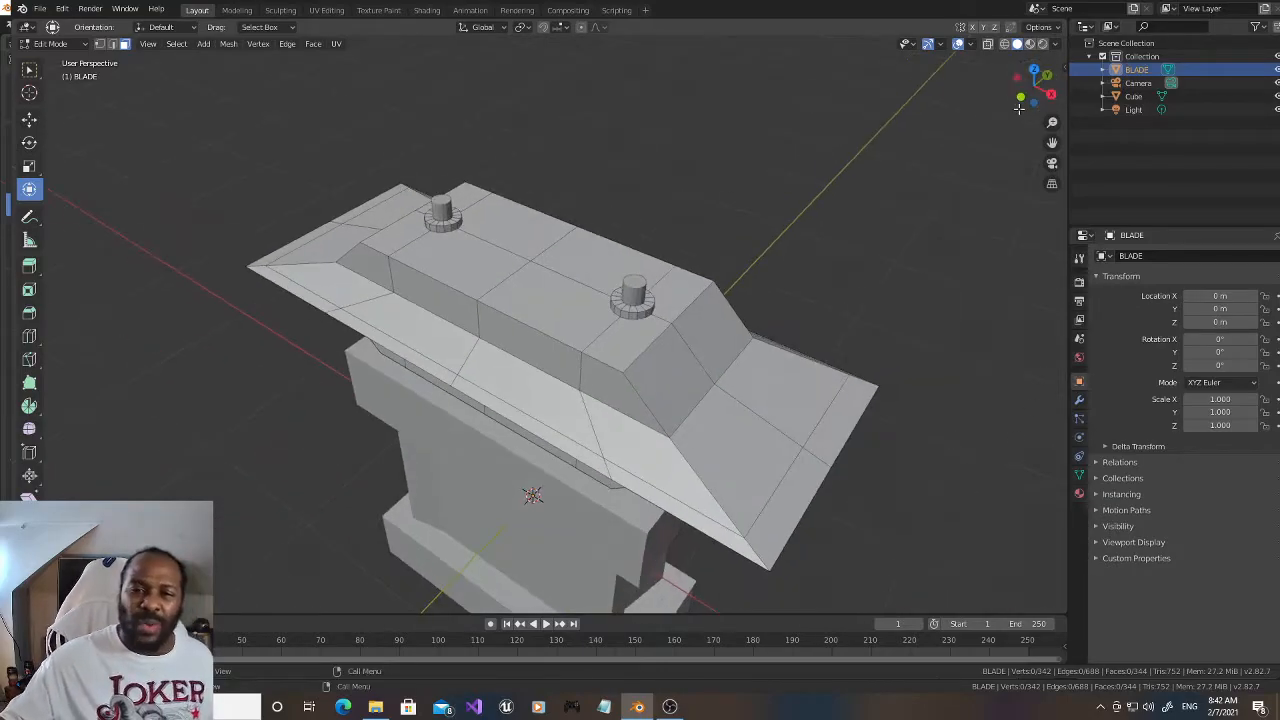
pyautogui.scroll(2, 858, 198)
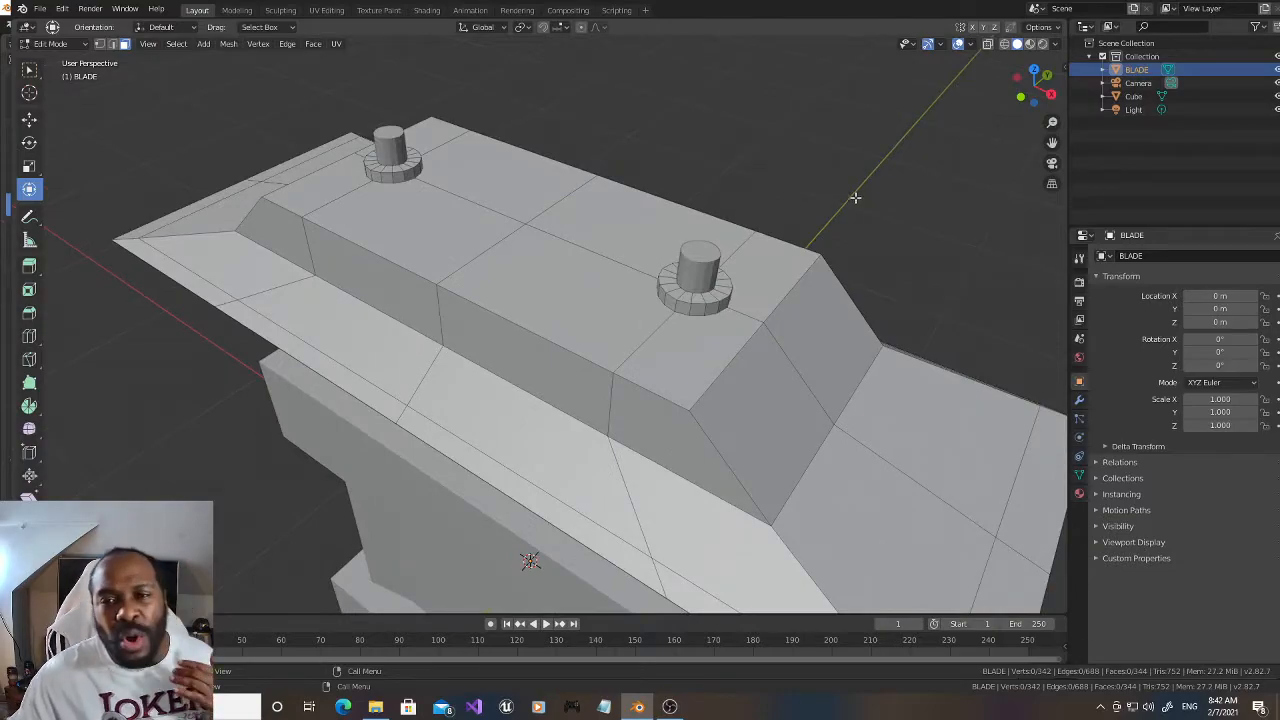
pyautogui.scroll(-4, 907, 159)
pyautogui.moveTo(1028, 88); pyautogui.dragTo(1032, 104)
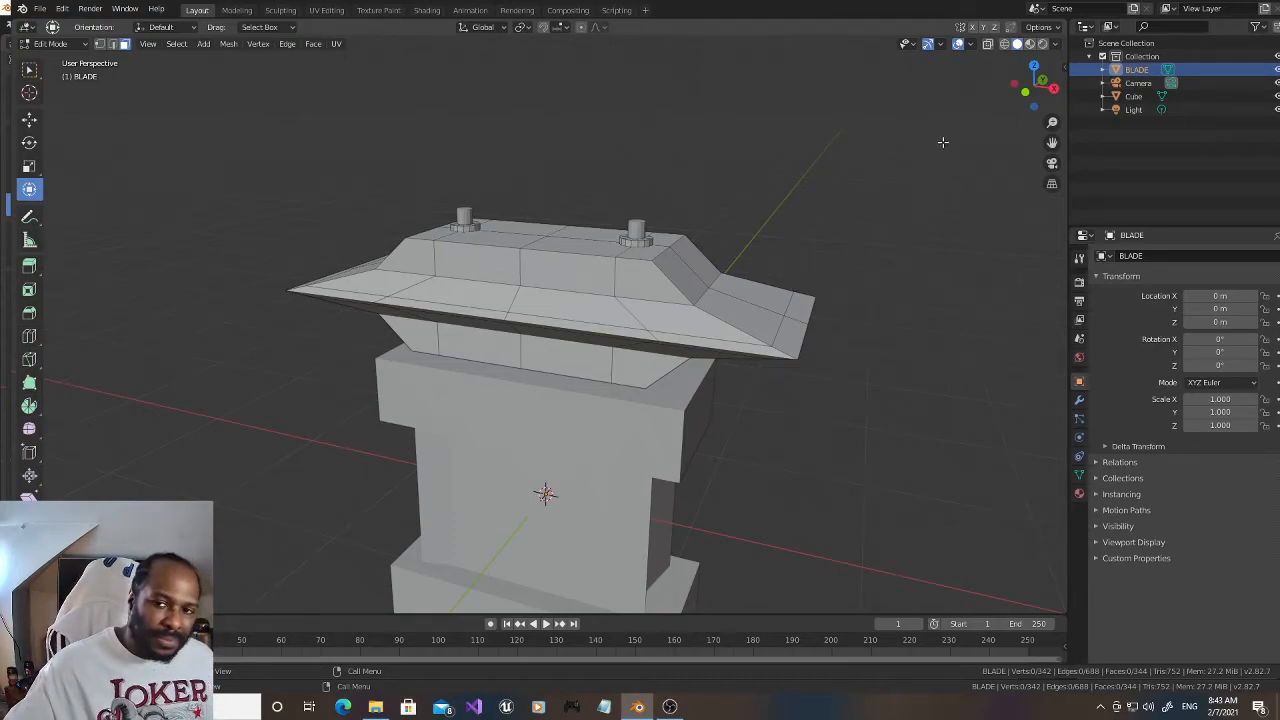
pyautogui.moveTo(1032, 88); pyautogui.dragTo(980, 48)
pyautogui.scroll(-1, 860, 246)
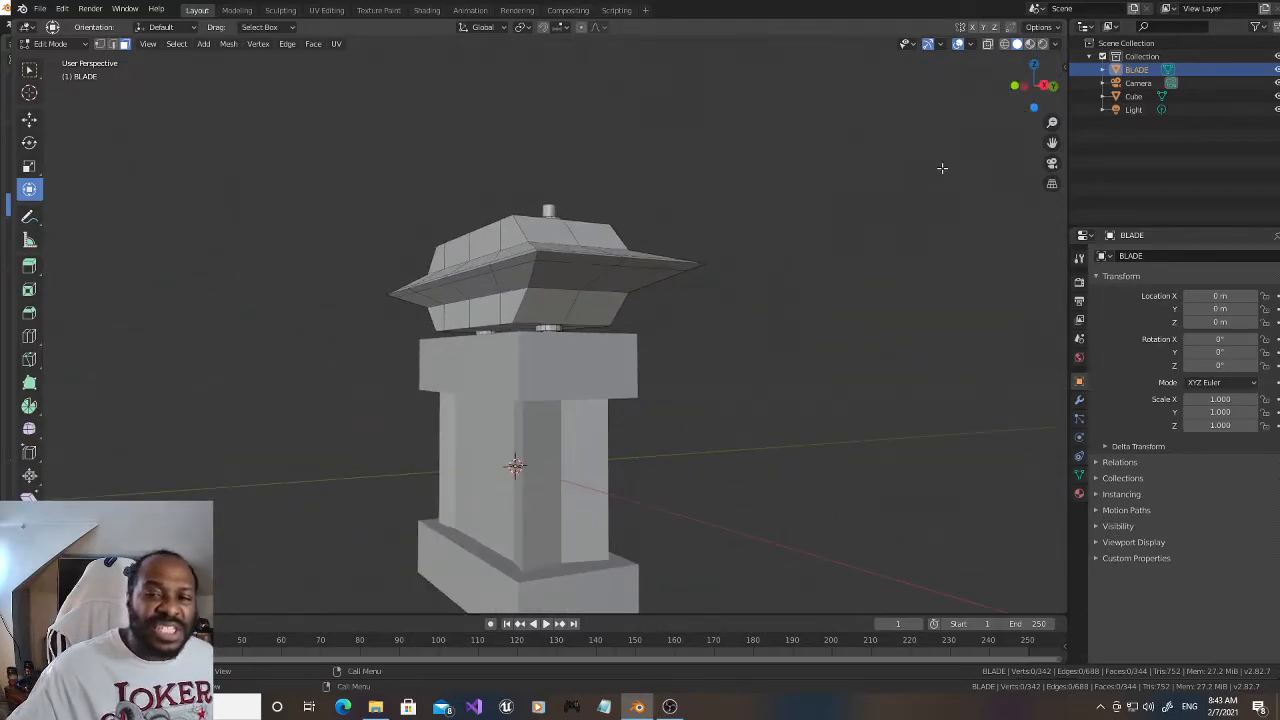
pyautogui.moveTo(1026, 102); pyautogui.dragTo(1002, 108)
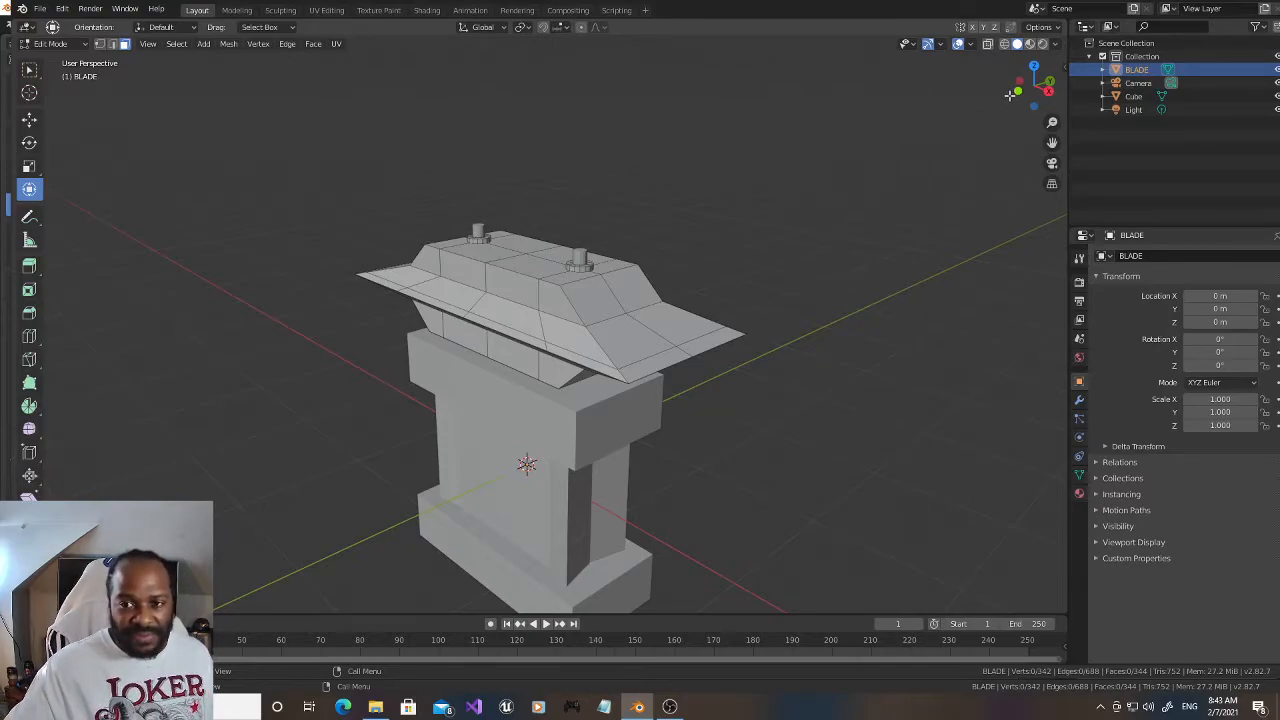
pyautogui.moveTo(1016, 92); pyautogui.dragTo(1040, 86)
pyautogui.scroll(-1, 945, 134)
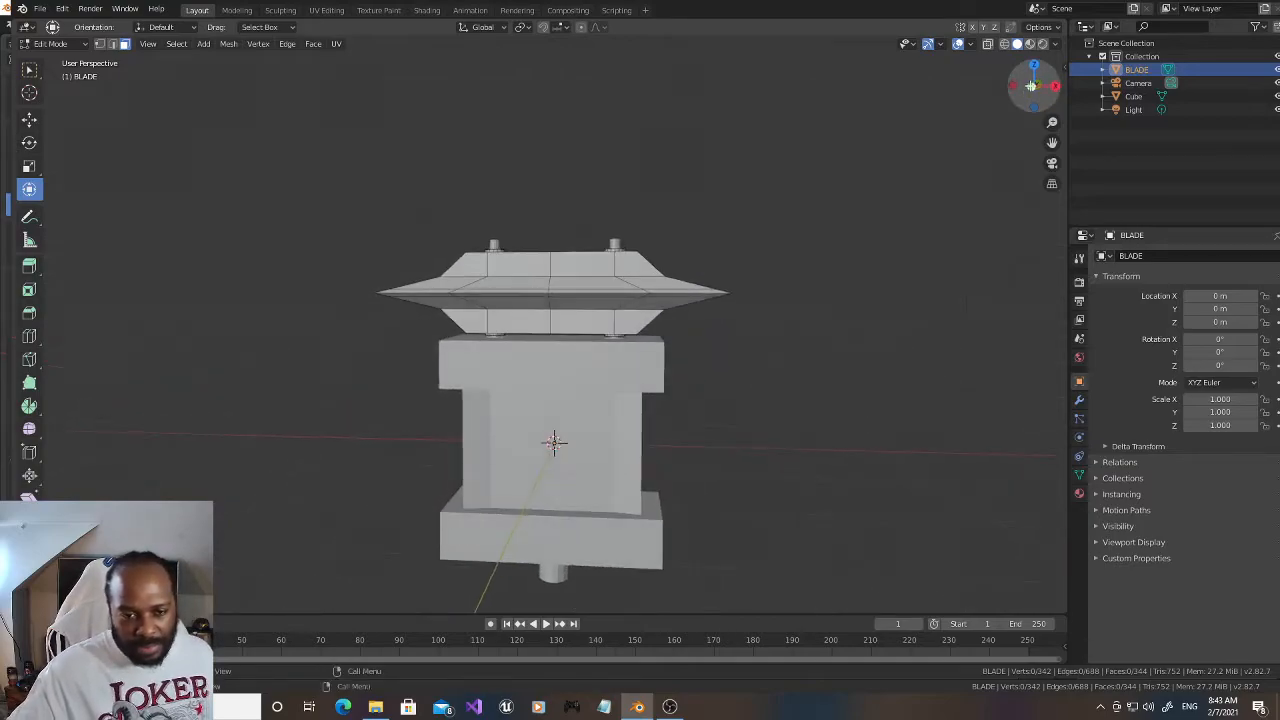
# Step: Save the current Blender file
pyautogui.click(40, 9)
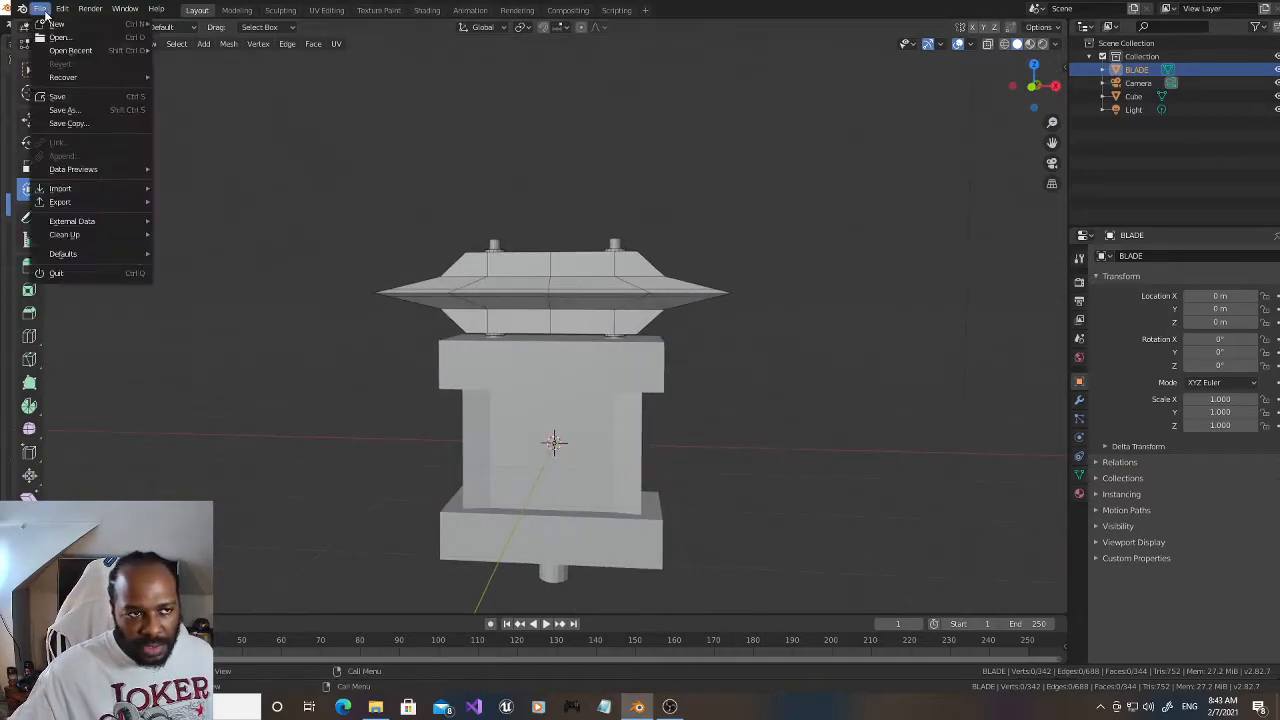
pyautogui.moveTo(90, 54)
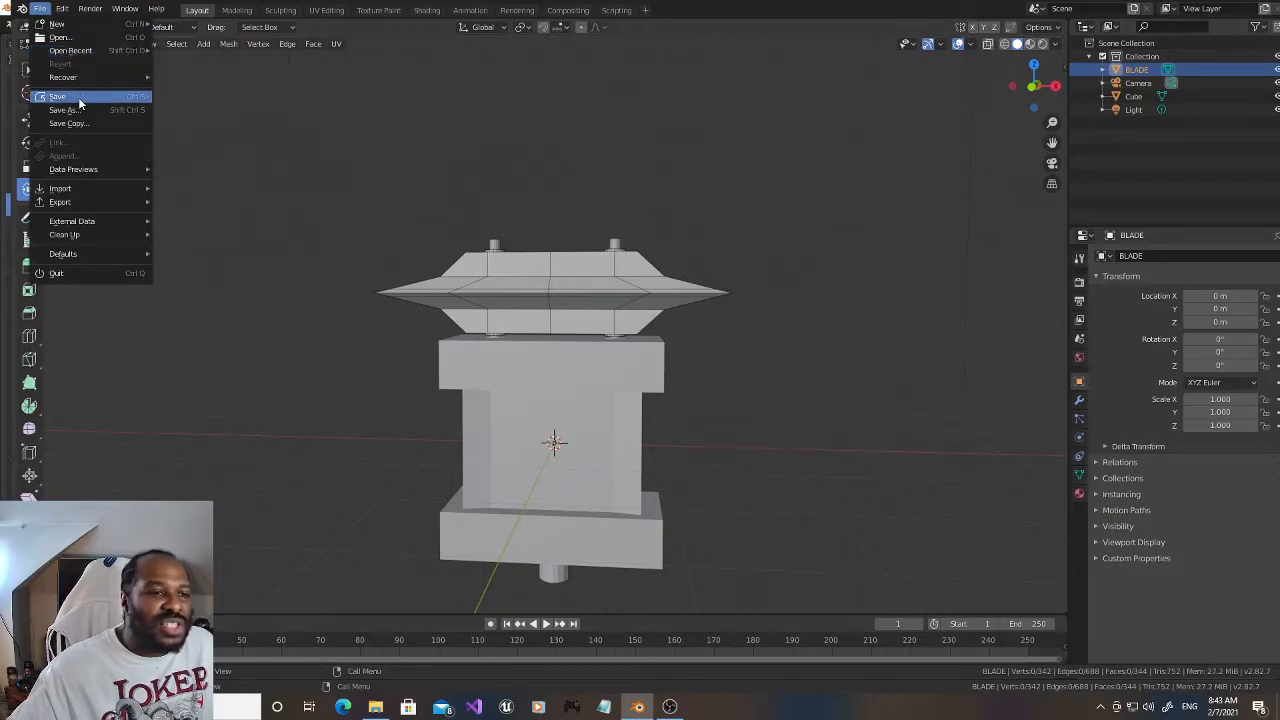
pyautogui.click(78, 97)
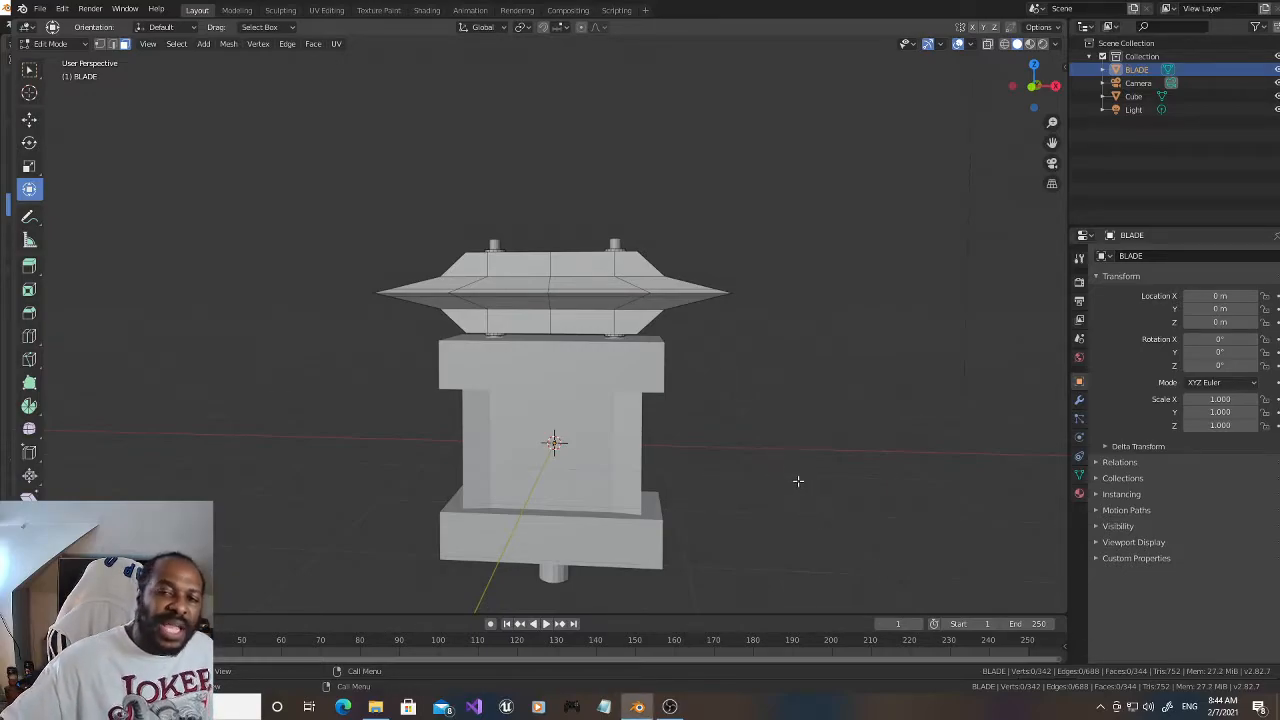
# Step: Switch mesh editing to the Cube and add 20 evenly spaced horizontal loop cuts around its narrow waist
pyautogui.moveTo(1031, 91); pyautogui.dragTo(1053, 91)
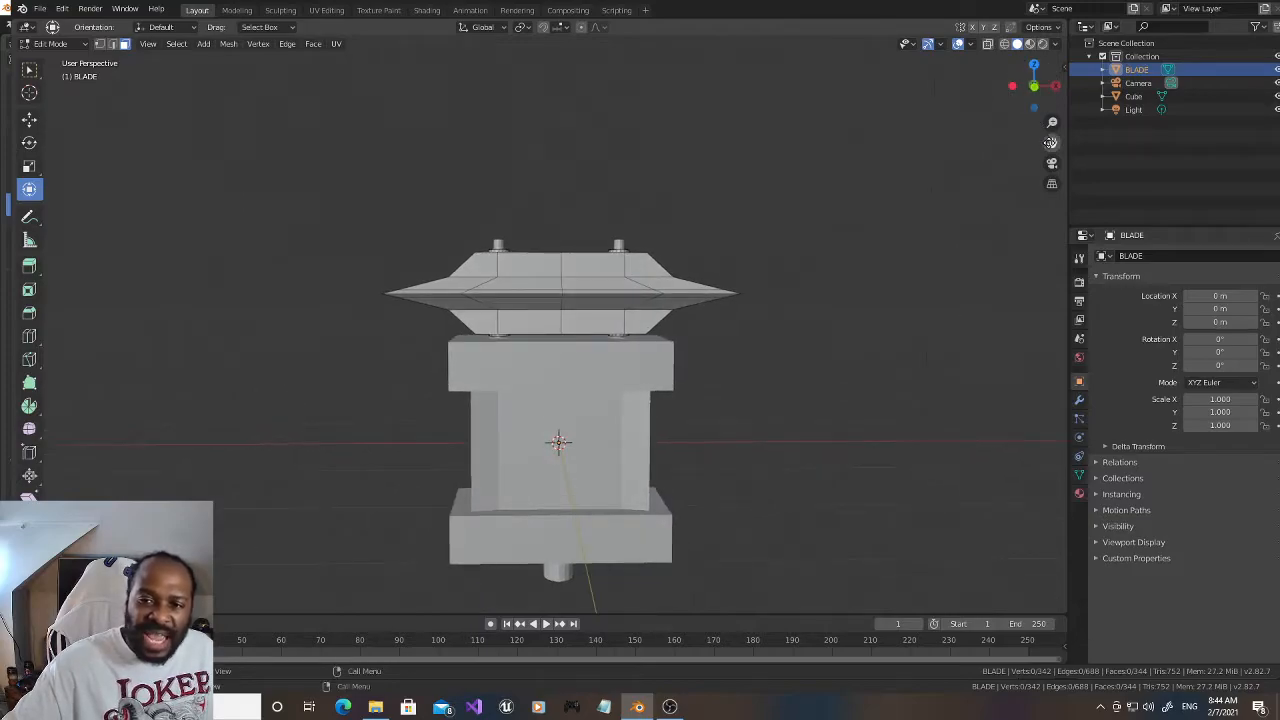
pyautogui.moveTo(1049, 142); pyautogui.dragTo(1037, 71)
pyautogui.scroll(1, 627, 365)
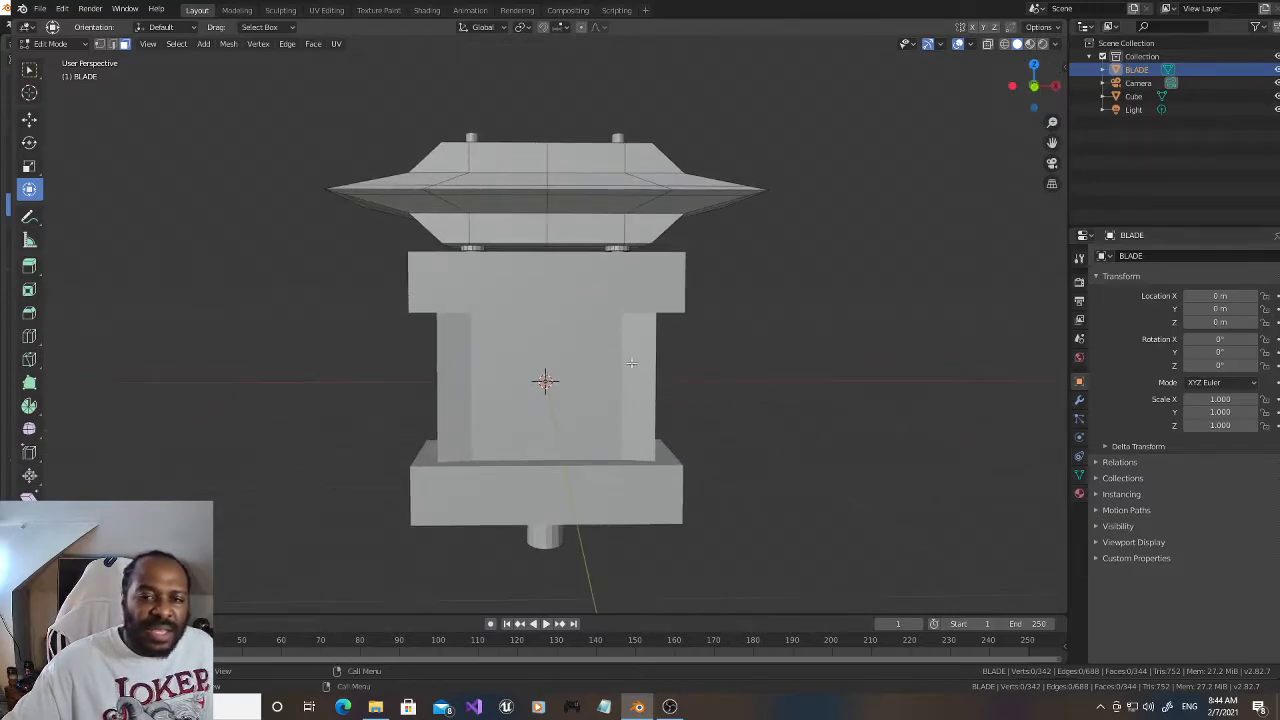
pyautogui.click(1162, 97)
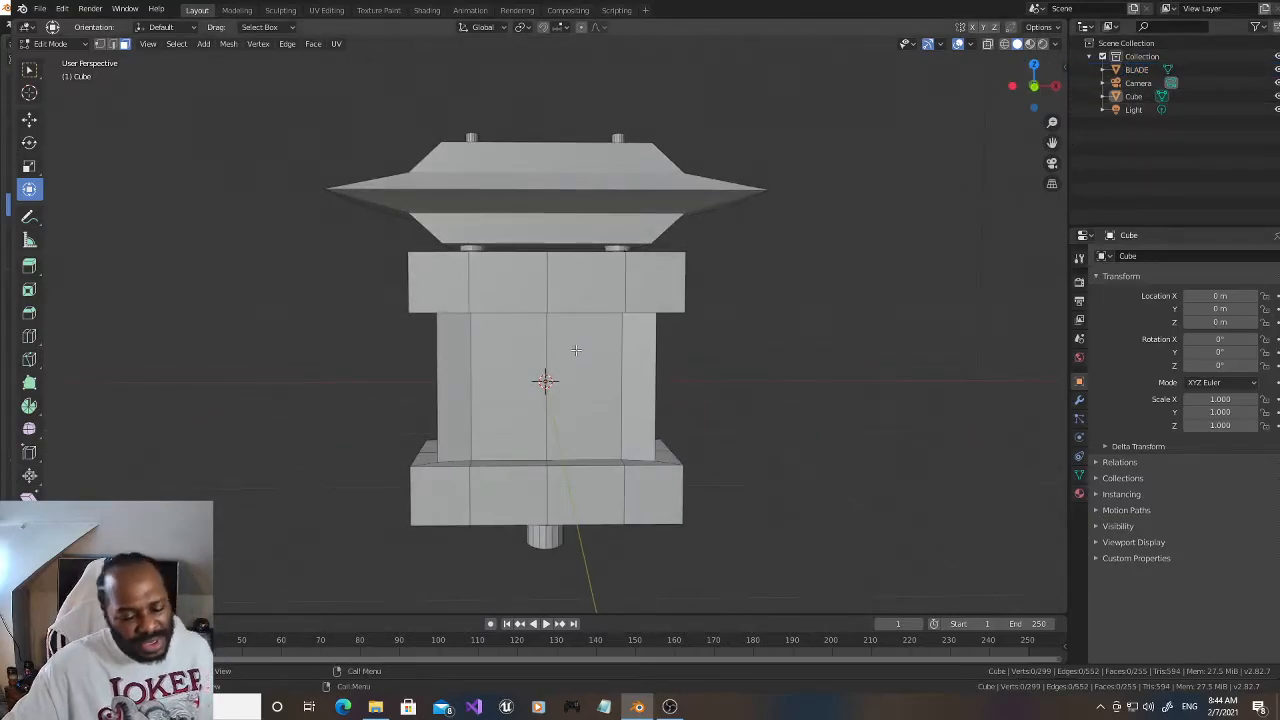
pyautogui.hotkey('ctrl', 'r')
pyautogui.scroll(4, 551, 377)
pyautogui.scroll(20, 550, 377)
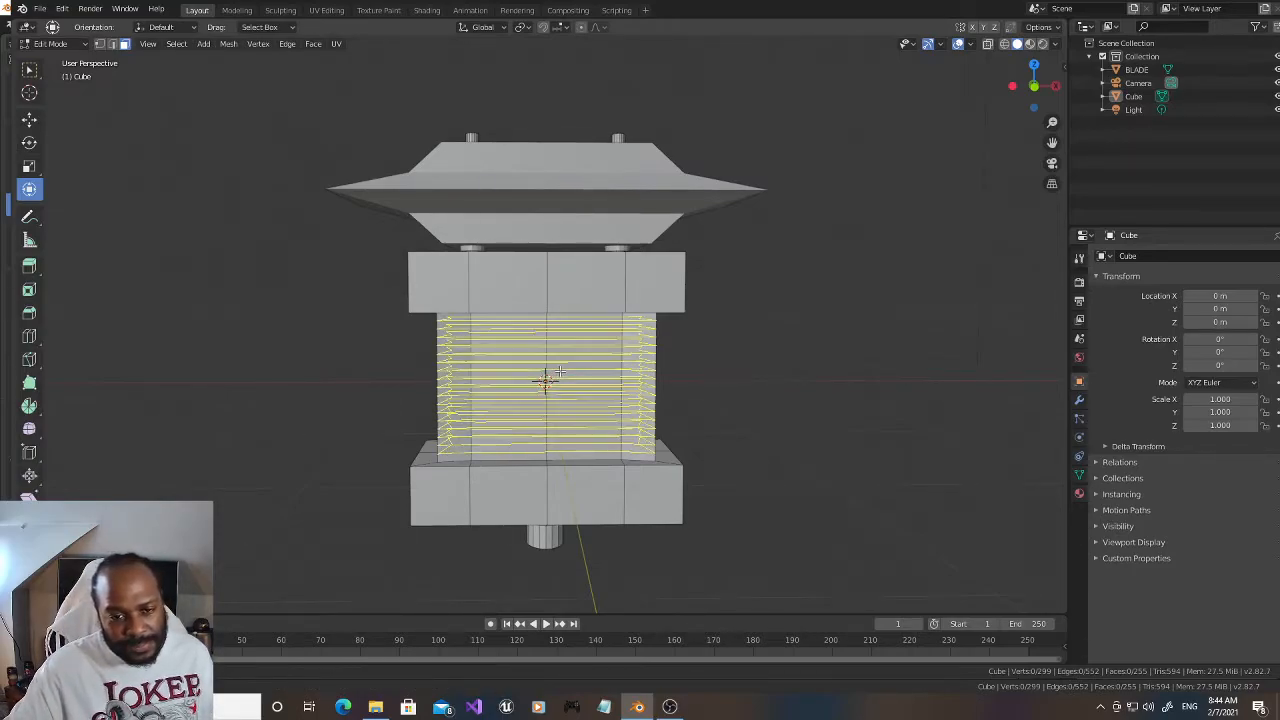
pyautogui.scroll(5, 558, 372)
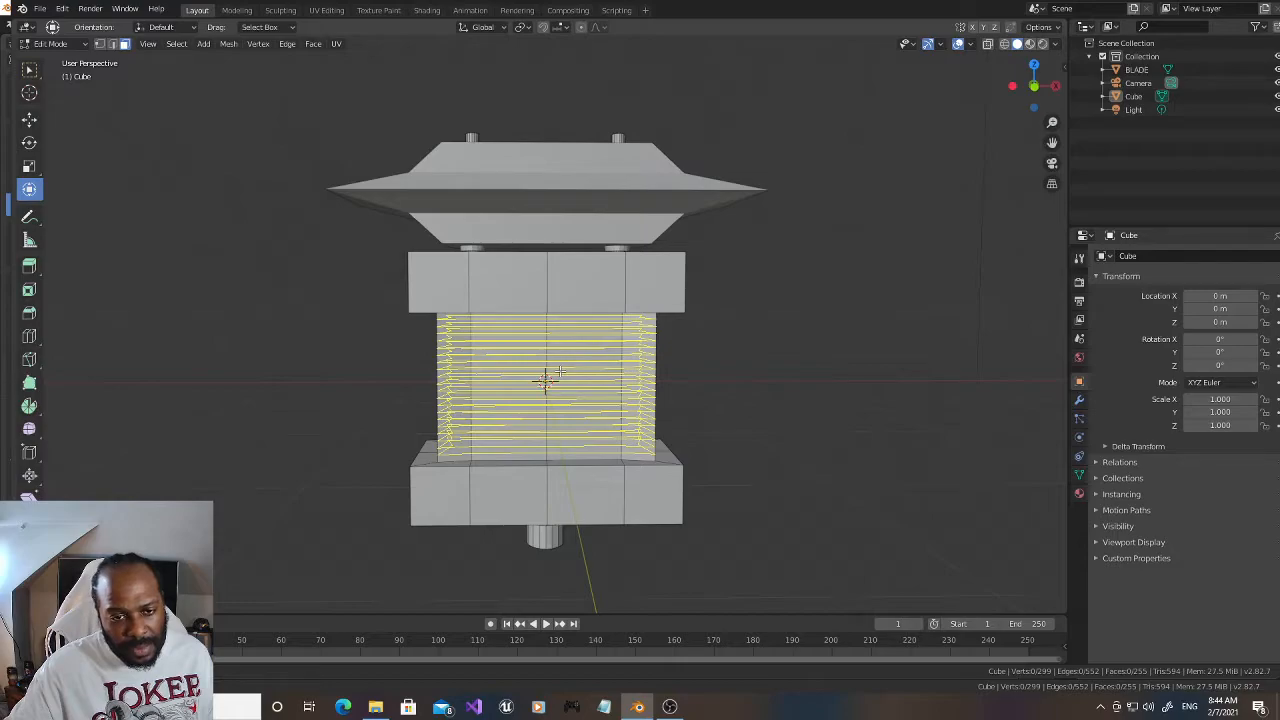
pyautogui.click(558, 372)
pyautogui.rightClick(558, 372)
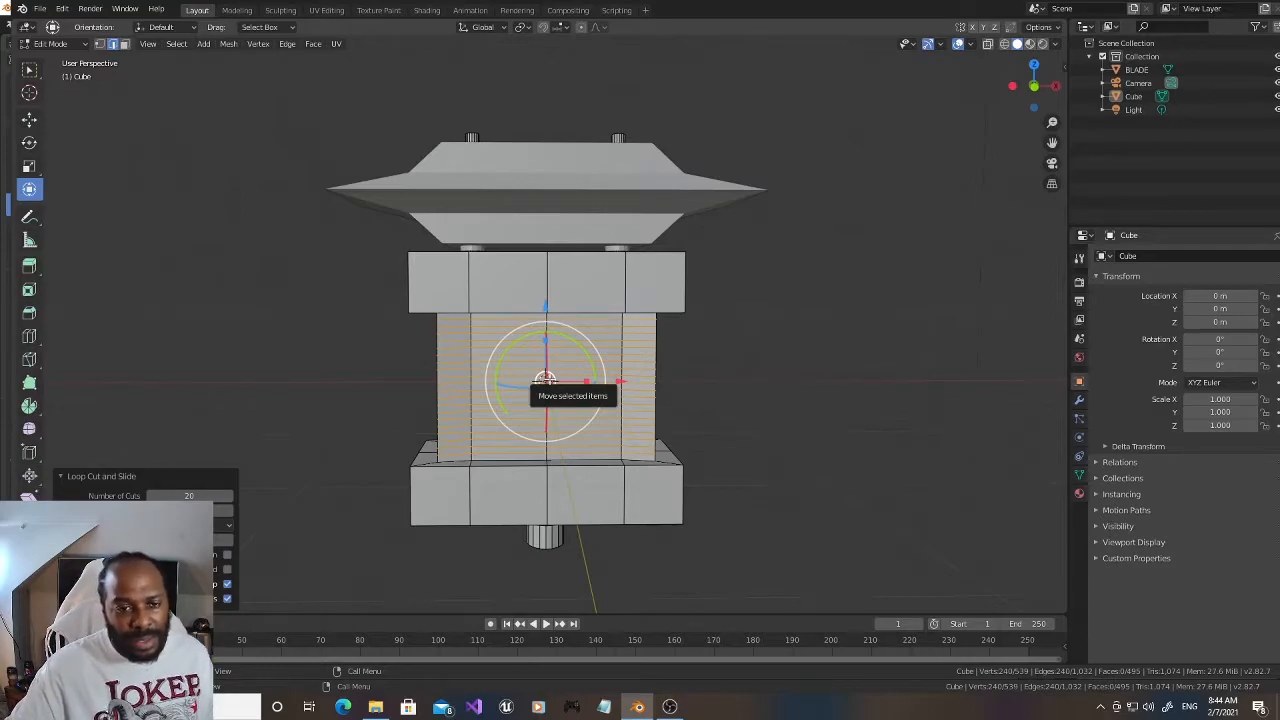
# Step: Add 6 evenly spaced vertical loop cuts through the Cube between its centre line and the right inner edge loop
pyautogui.moveTo(1029, 97); pyautogui.dragTo(1029, 62)
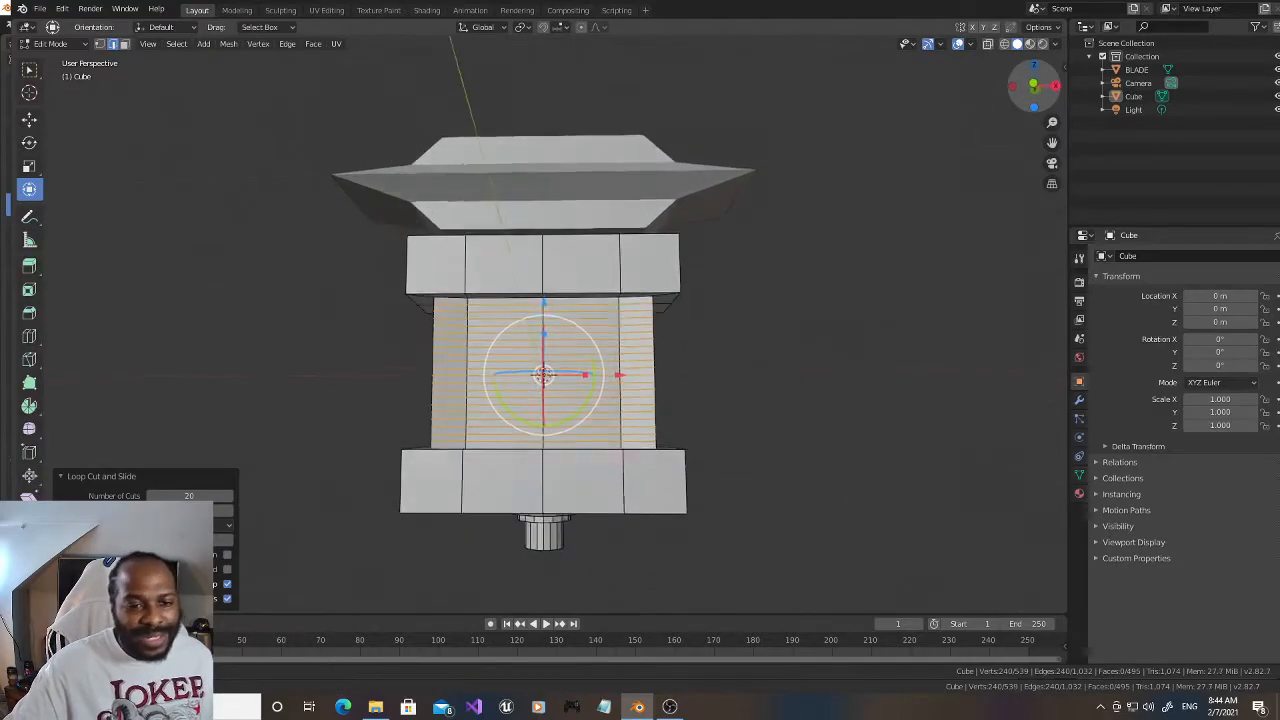
pyautogui.scroll(2, 720, 308)
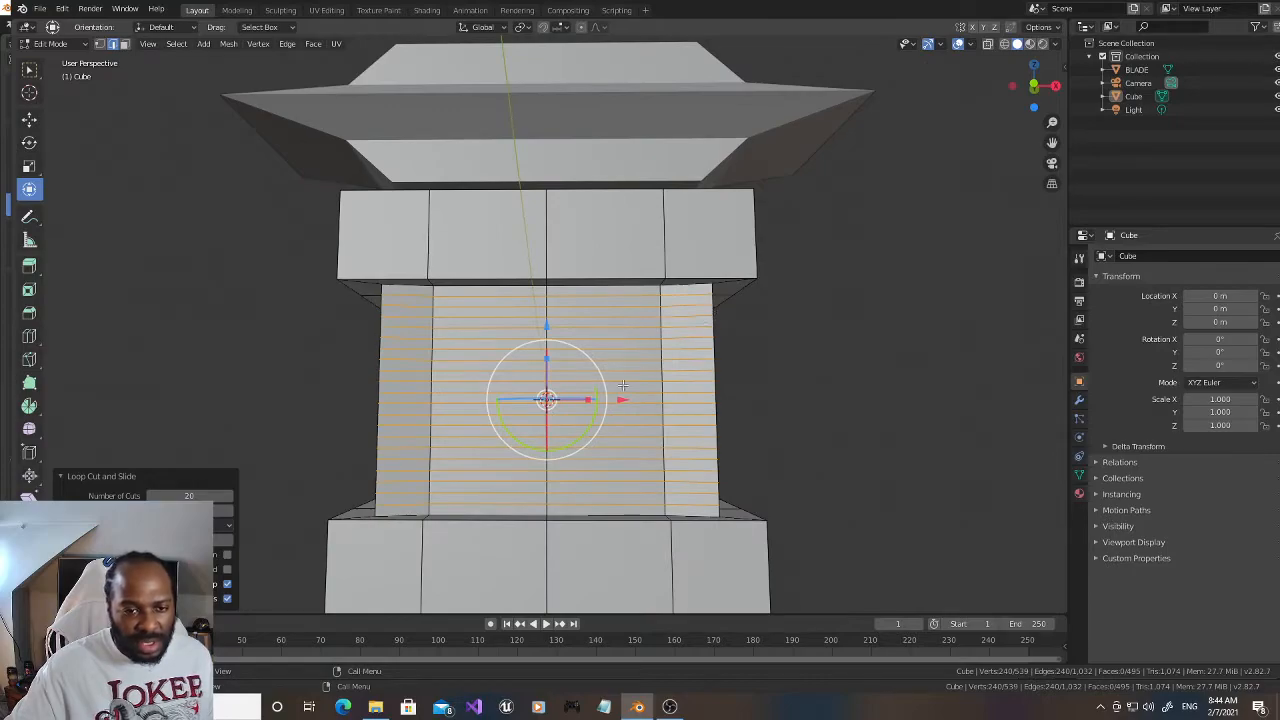
pyautogui.hotkey('ctrl', 'r')
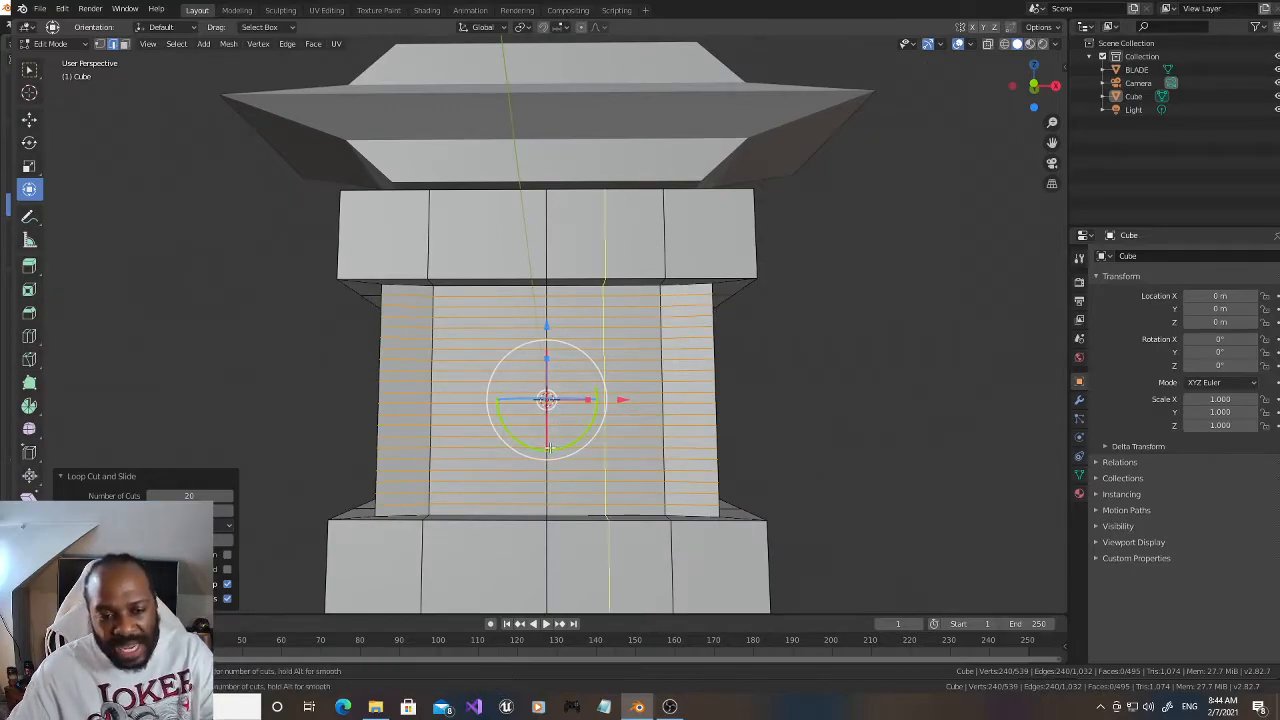
pyautogui.scroll(6, 578, 412)
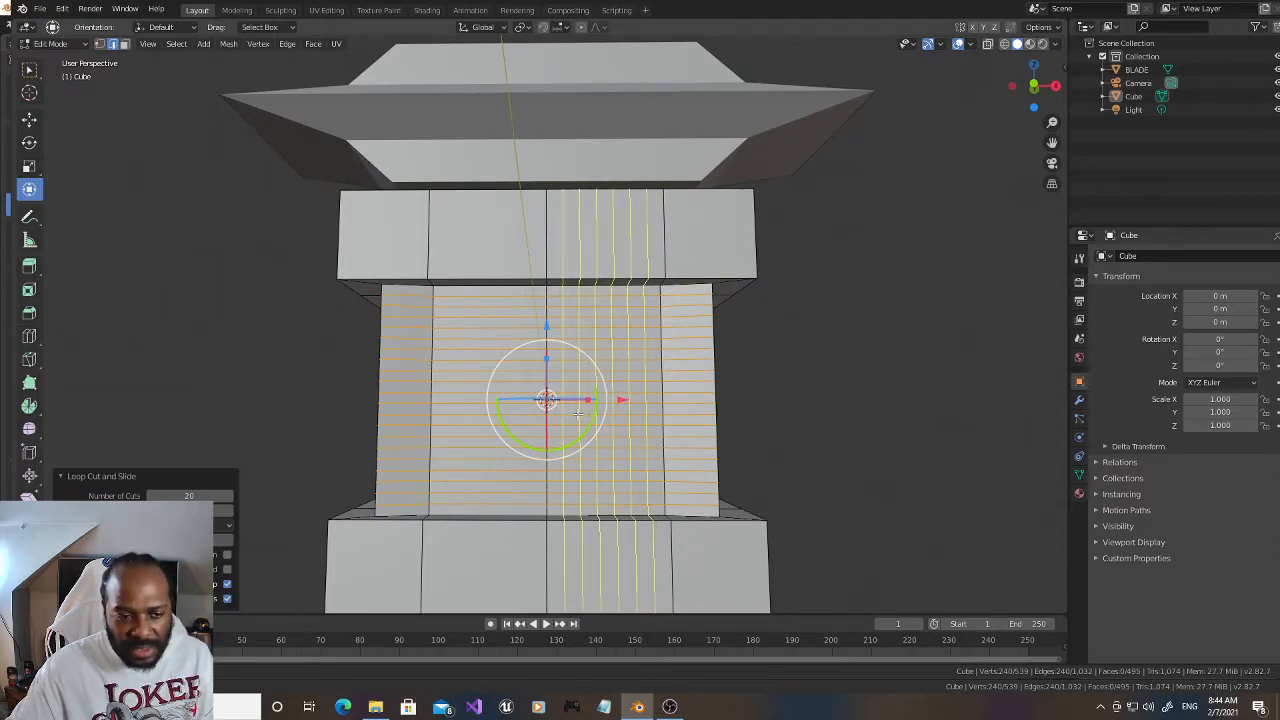
pyautogui.click(578, 412)
pyautogui.rightClick(578, 412)
# Step: Add matching vertical loop cuts between the Cube's centre line and the left inner edge loop, with the number of cuts at 6
pyautogui.hotkey('ctrl', 'r')
pyautogui.scroll(1, 468, 441)
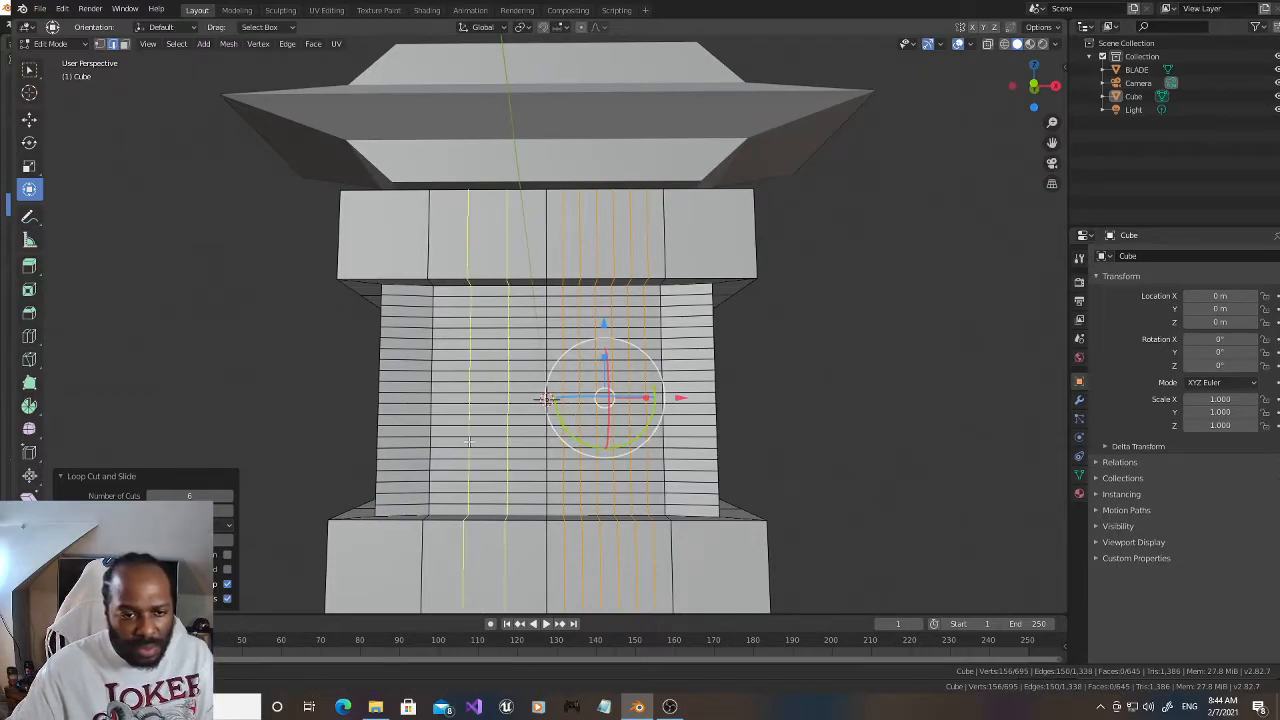
pyautogui.click(468, 441)
pyautogui.rightClick(468, 441)
pyautogui.click(201, 495)
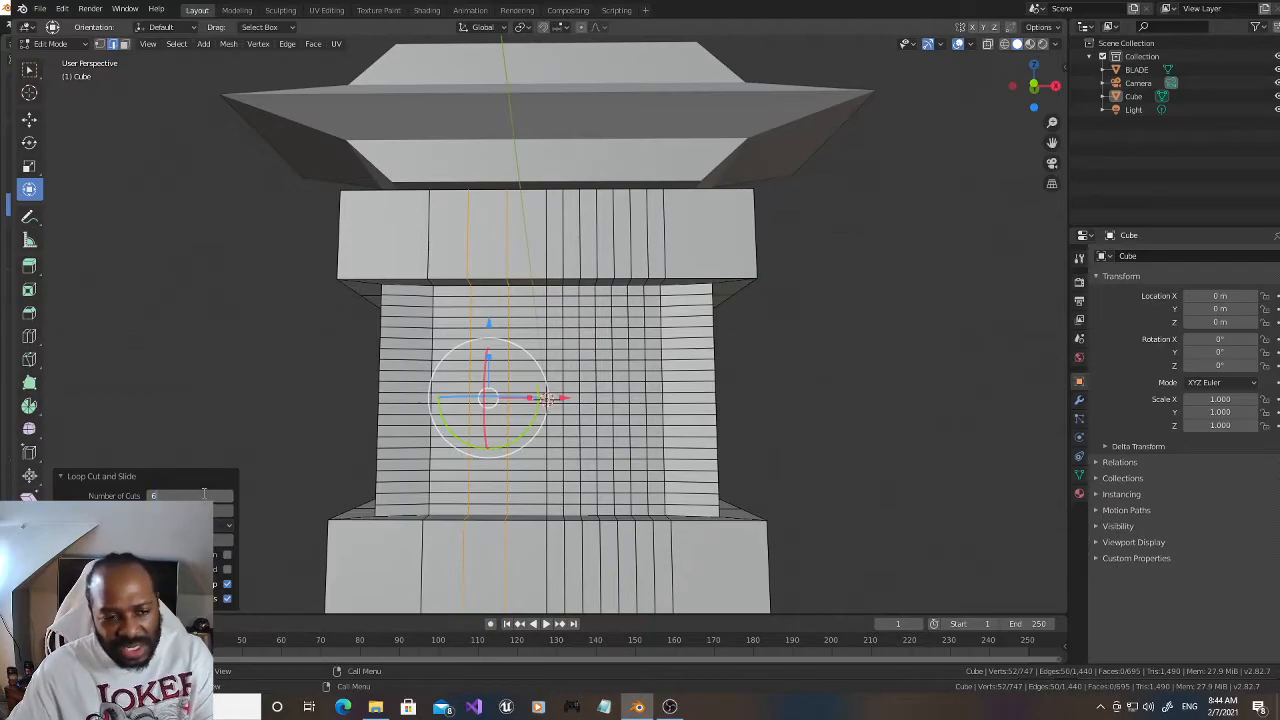
pyautogui.press('Return')
# Step: In vertex selection with wireframe shading and front view, select the waist's inner grid of vertices, leaving out its outermost rows and columns
pyautogui.click(100, 44)
pyautogui.hotkey('alt', 'a')
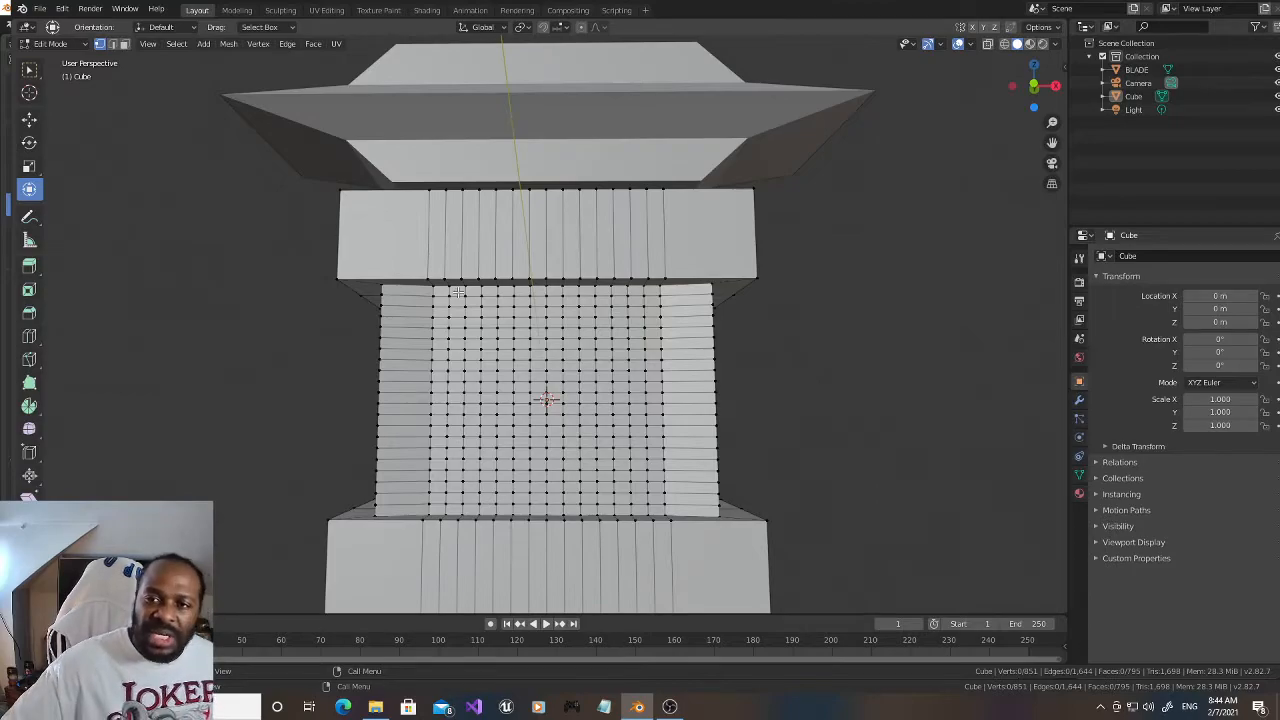
pyautogui.click(1004, 45)
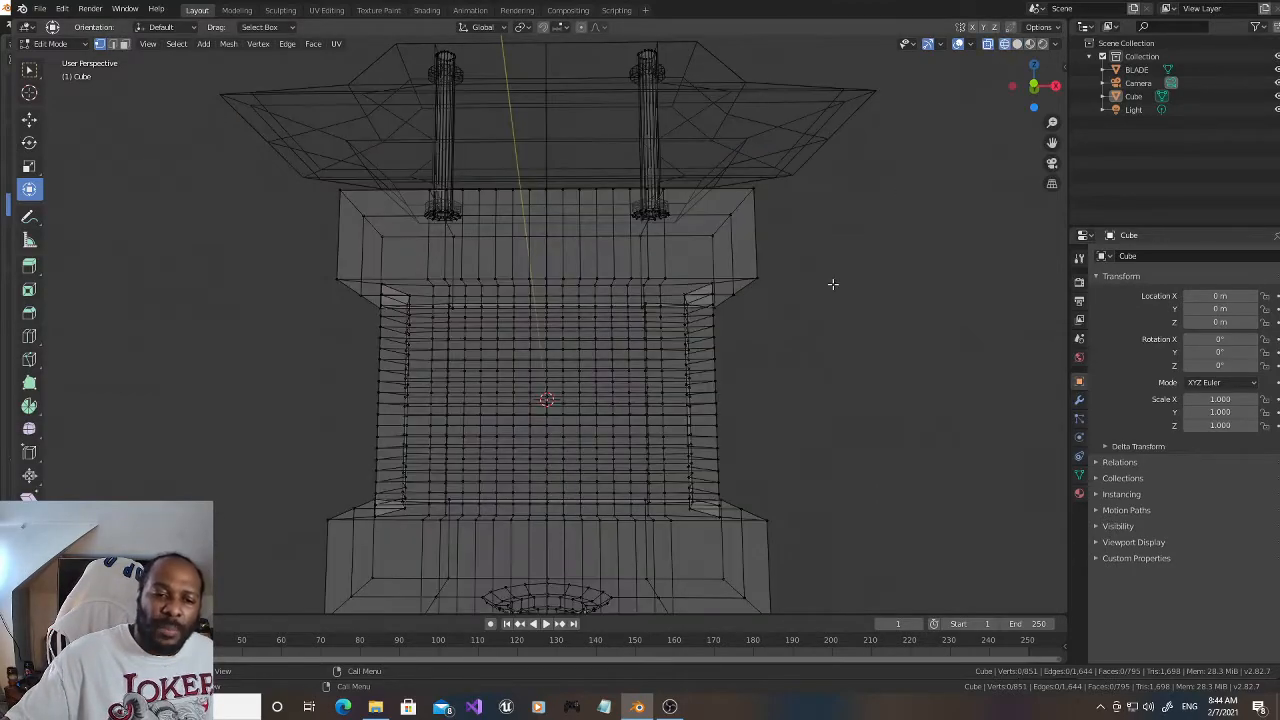
pyautogui.press('KP_1')
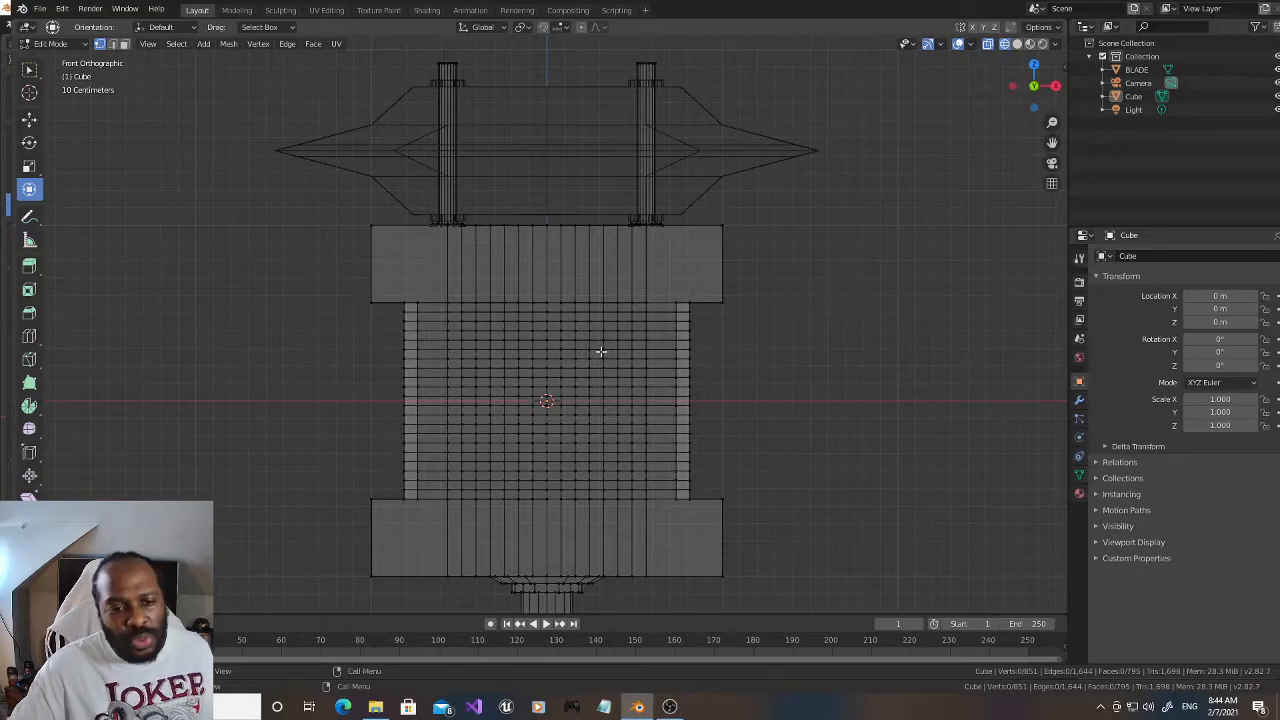
pyautogui.scroll(3, 598, 350)
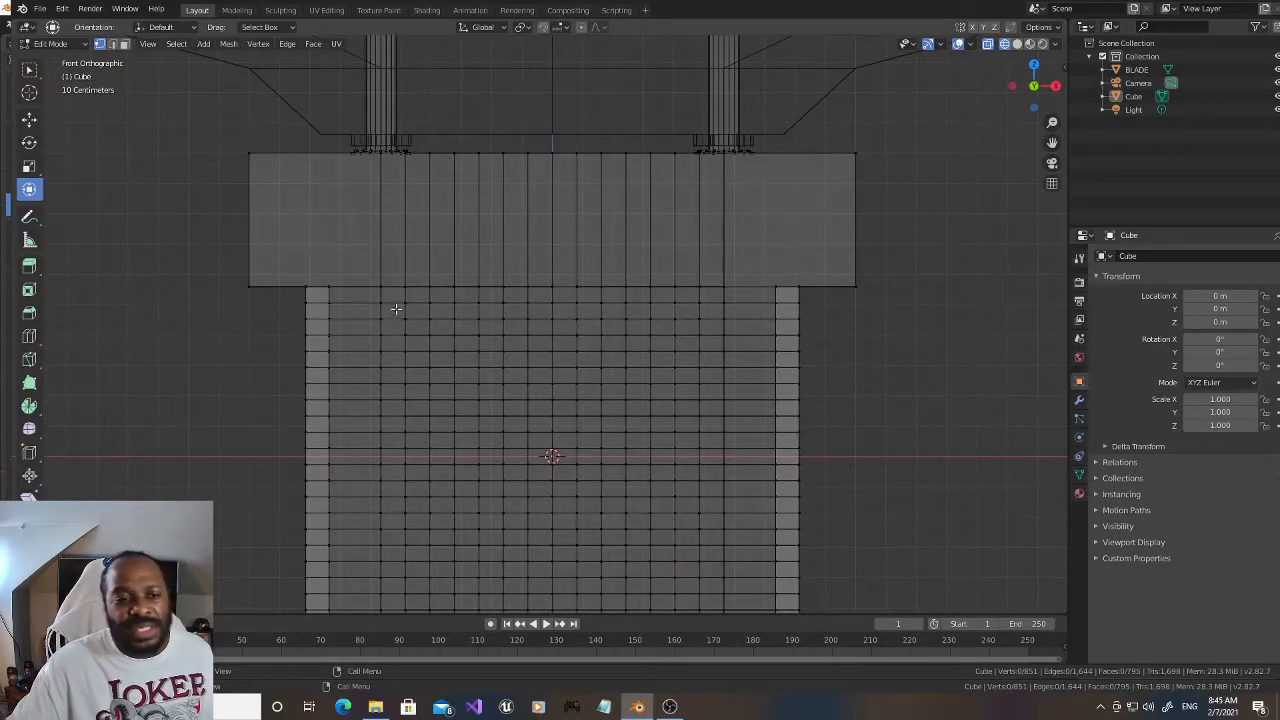
pyautogui.scroll(-1, 395, 296)
pyautogui.moveTo(412, 300); pyautogui.dragTo(681, 566)
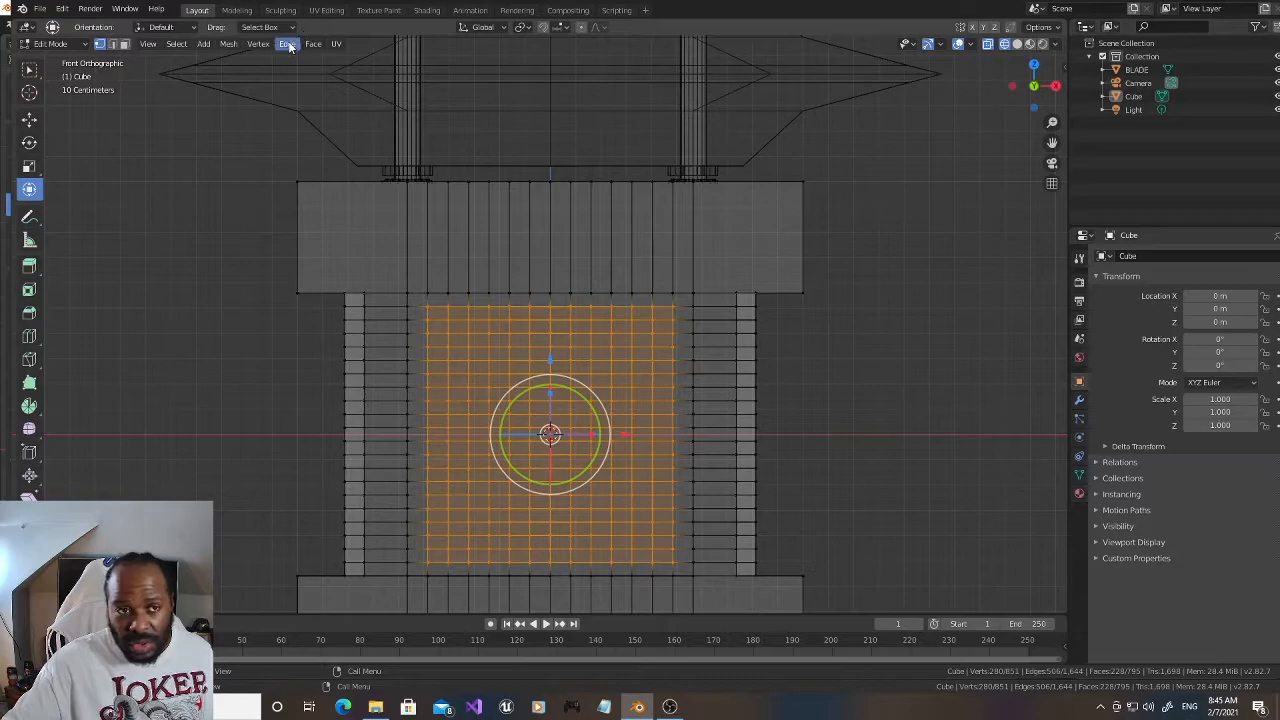
# Step: Return to solid shading and apply Poke Faces to the selected grid on the waist
pyautogui.click(1019, 44)
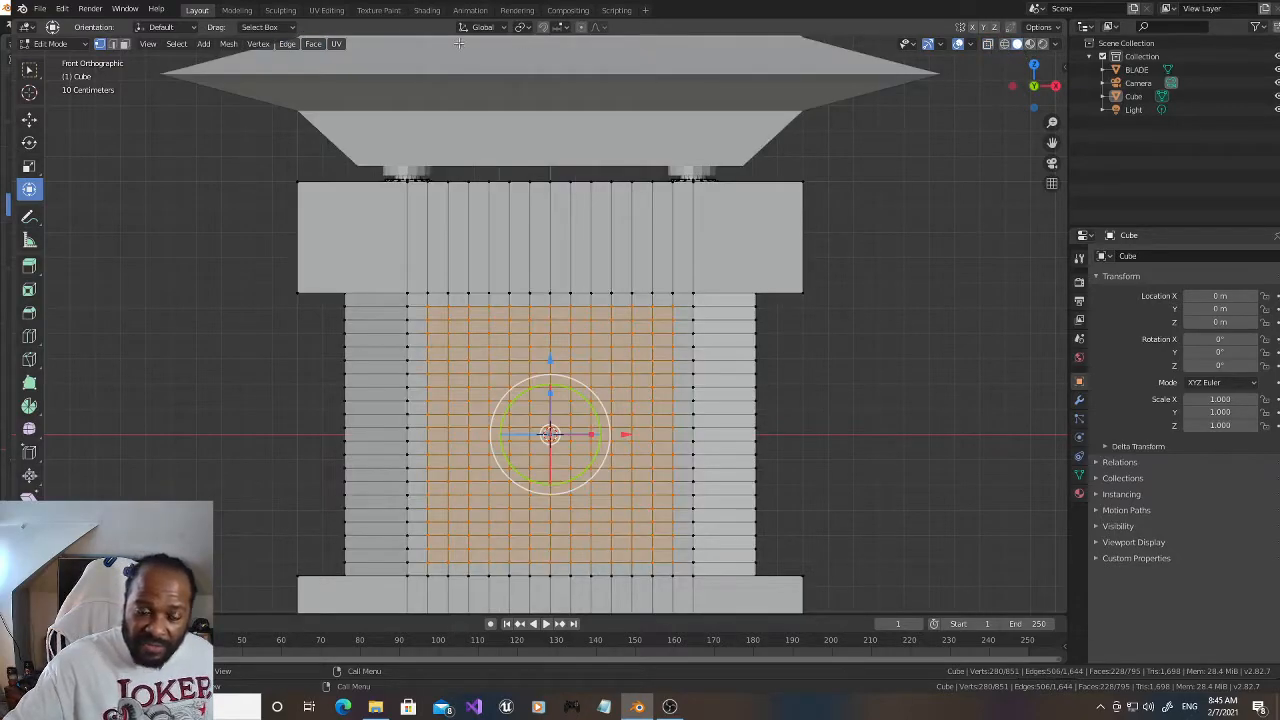
pyautogui.click(289, 44)
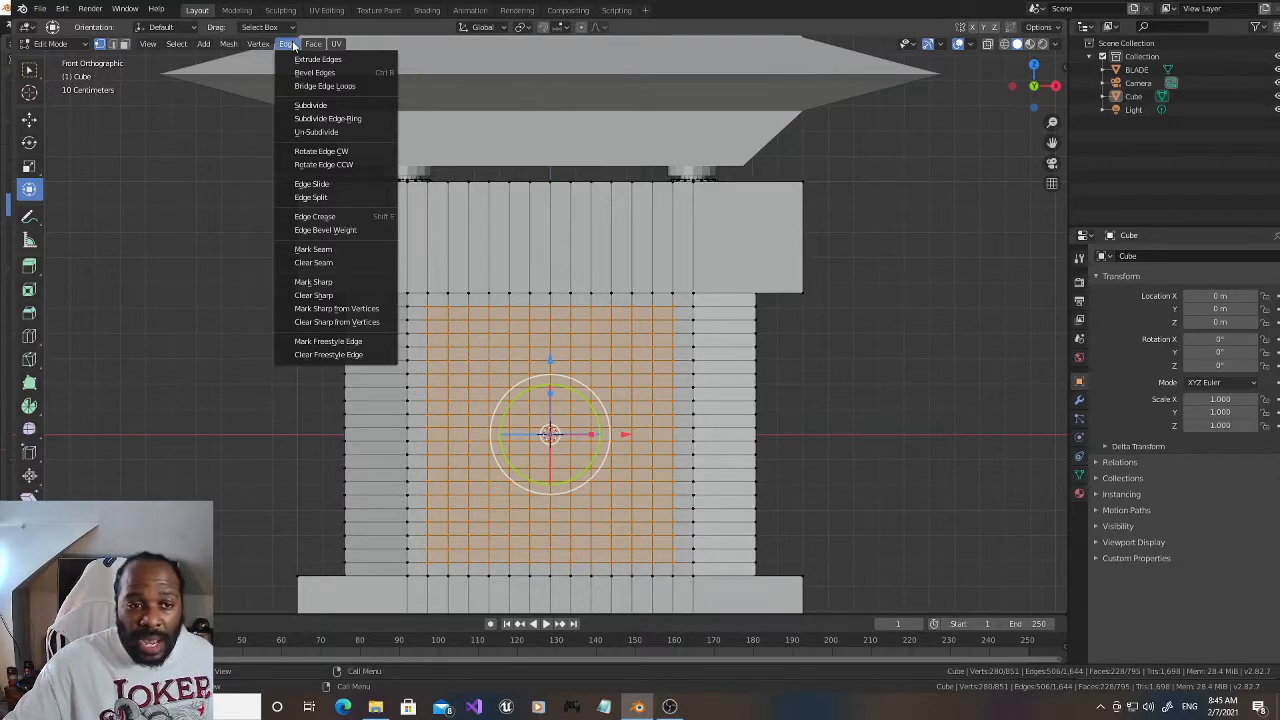
pyautogui.moveTo(317, 47)
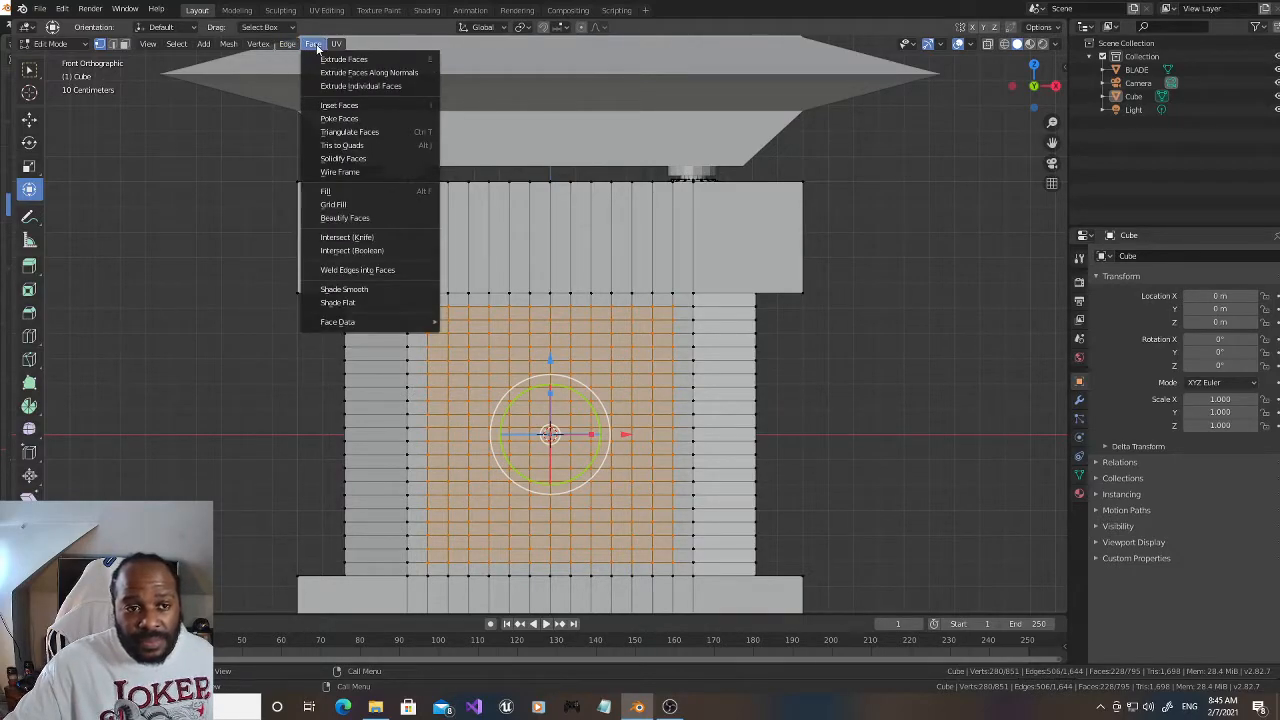
pyautogui.click(352, 117)
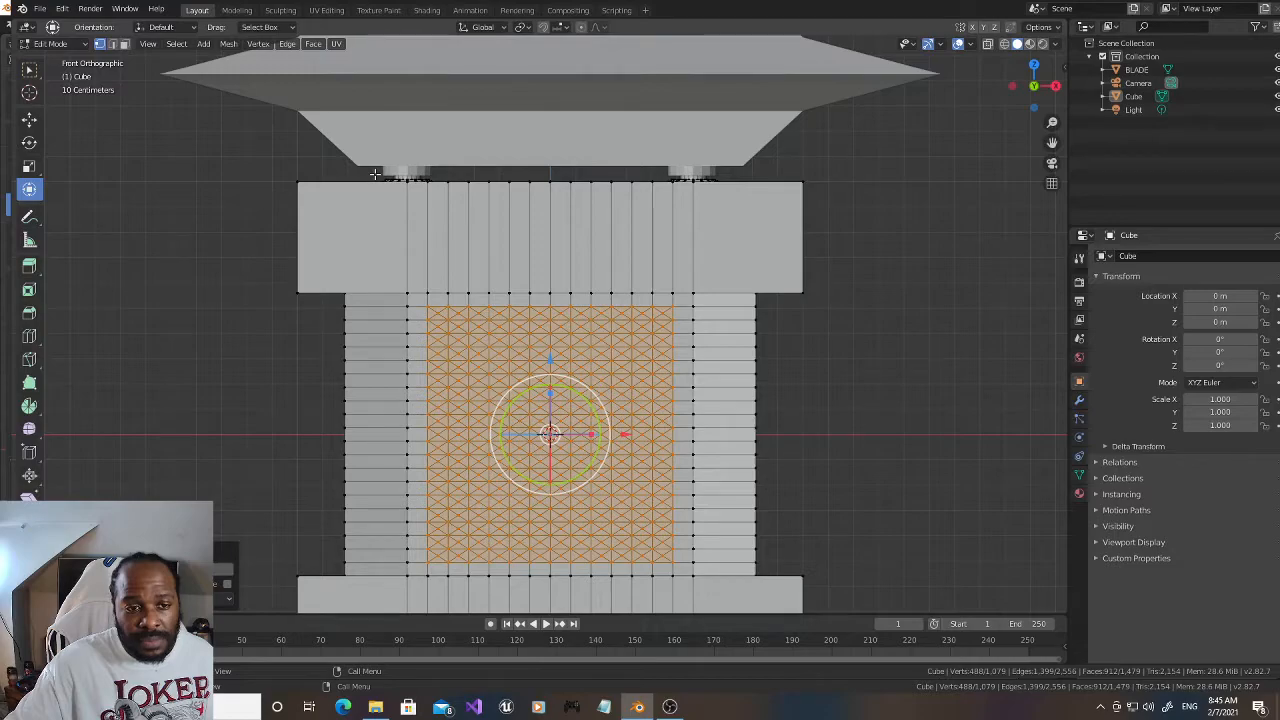
# Step: Select the centre vertex of the grid's upper-left poked face and extend the selection to vertices with a similar amount of adjacent faces
pyautogui.click(436, 312)
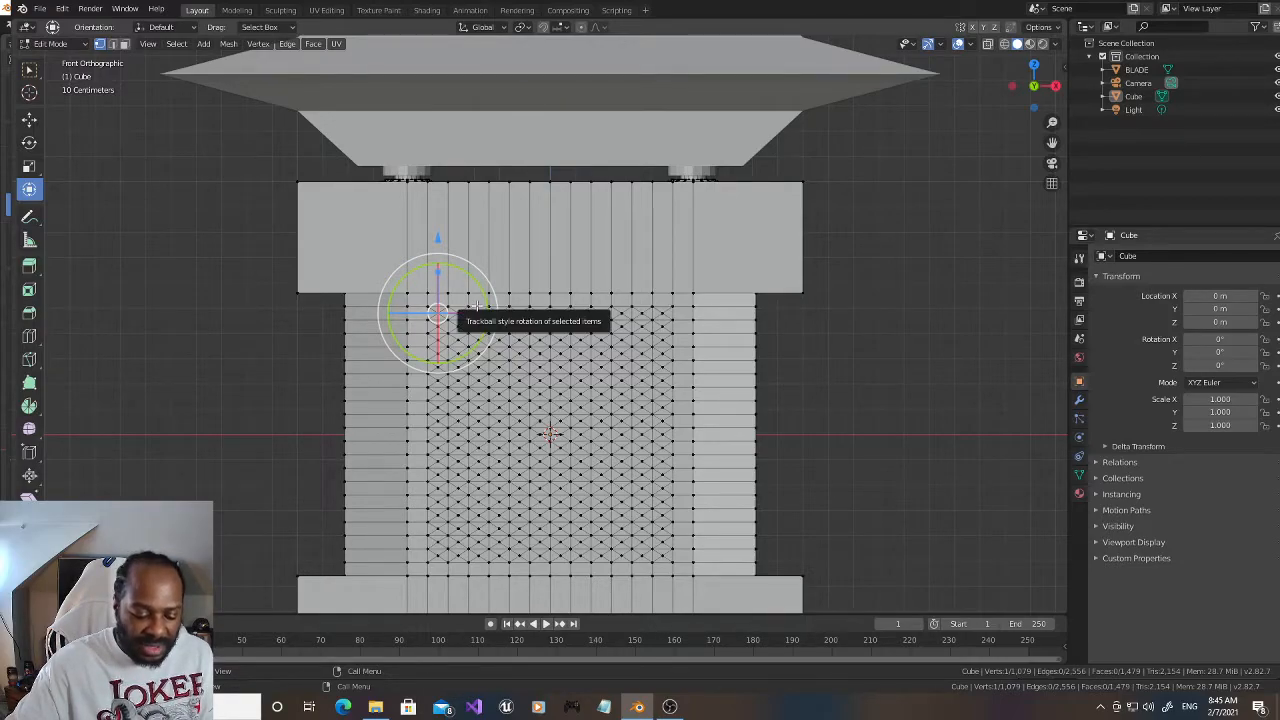
pyautogui.click(176, 44)
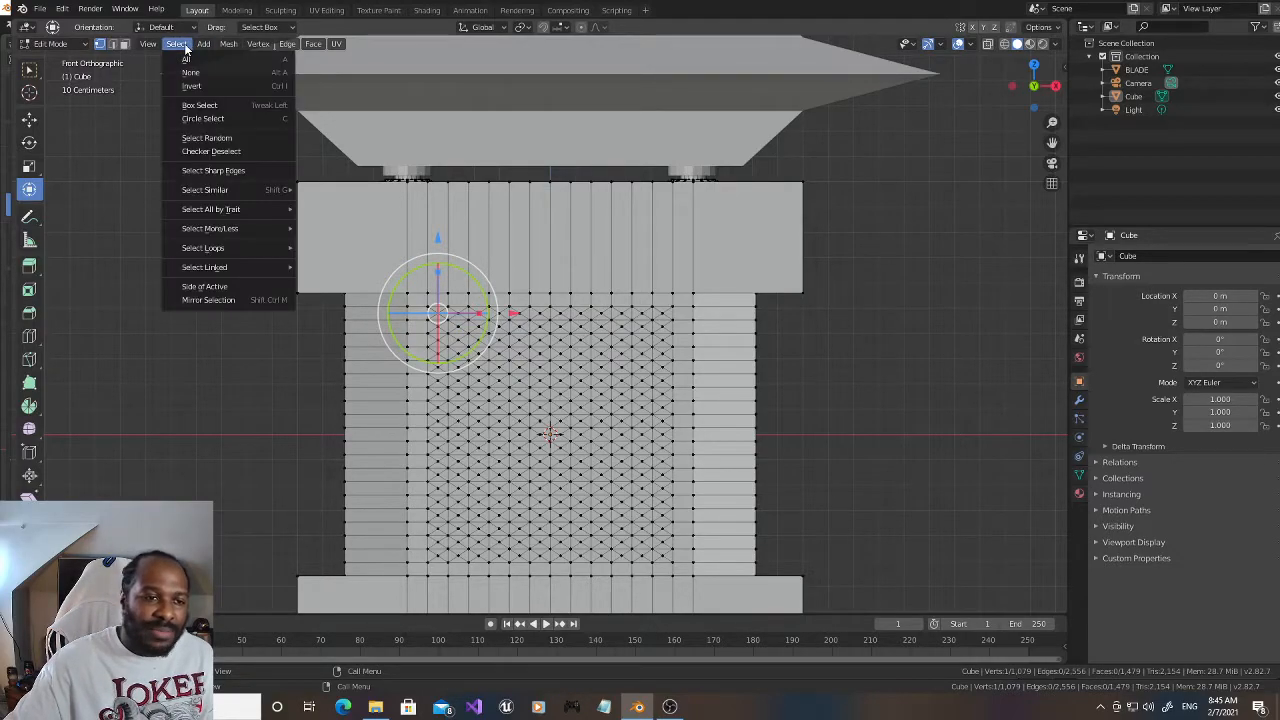
pyautogui.moveTo(252, 212)
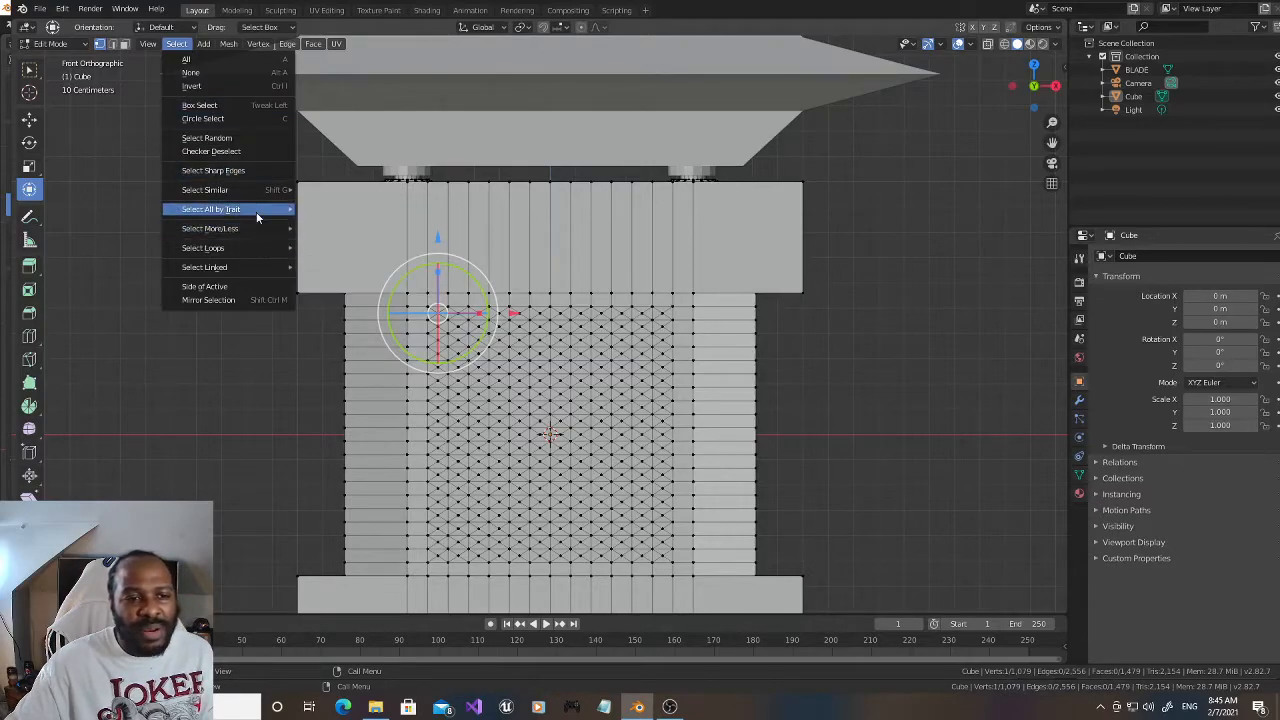
pyautogui.moveTo(254, 188)
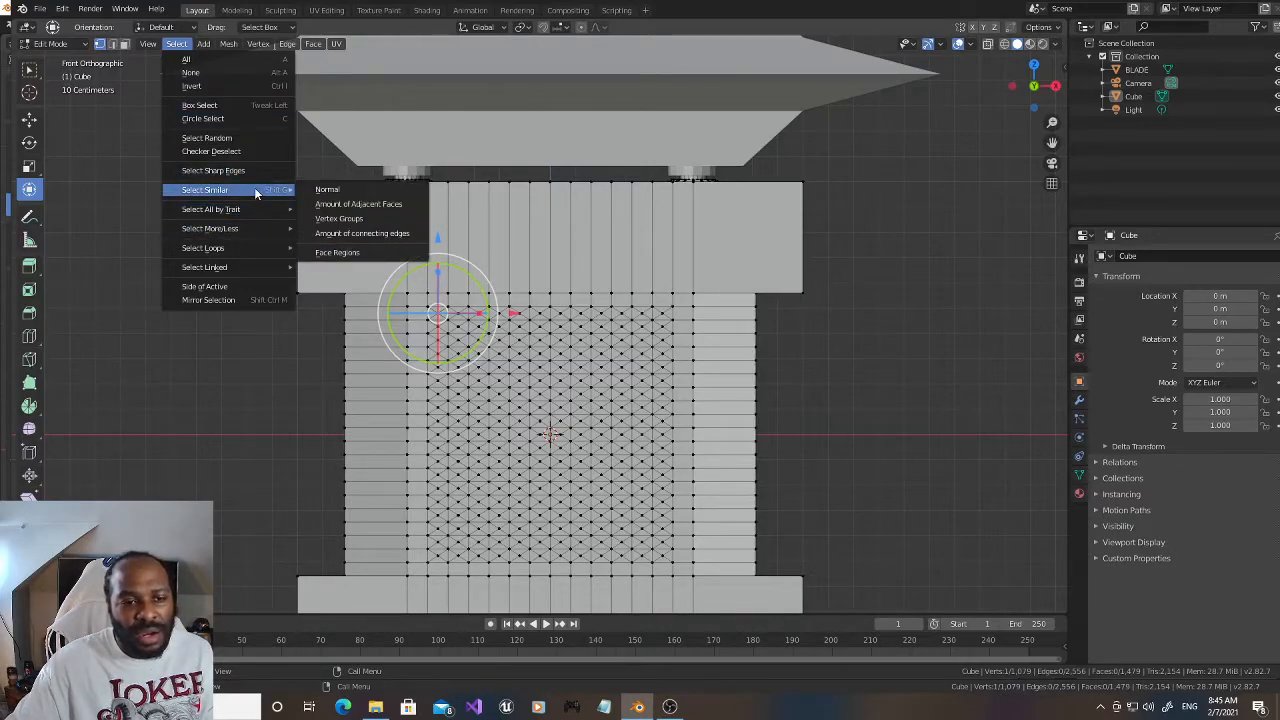
pyautogui.click(327, 203)
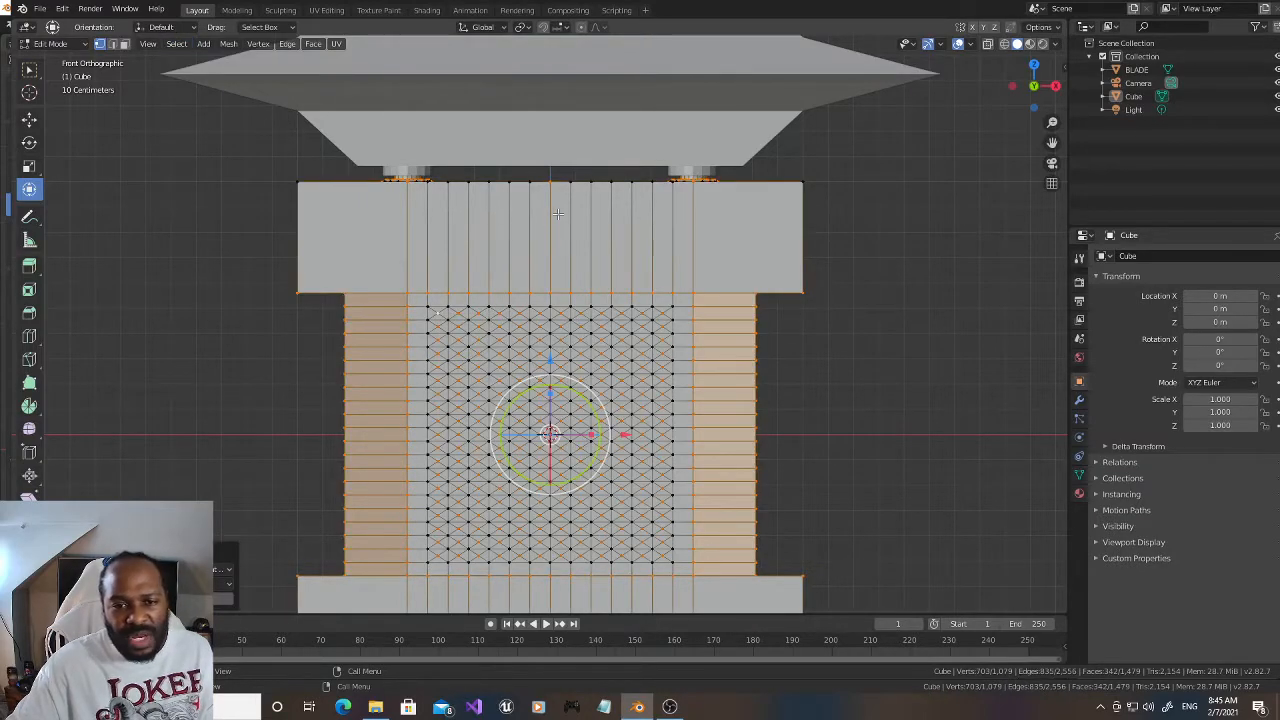
# Step: In wireframe shading, circle-deselect the prongs, the upper block and both sides of the waist, keeping the poked-face centres selected
pyautogui.scroll(-1, 558, 213)
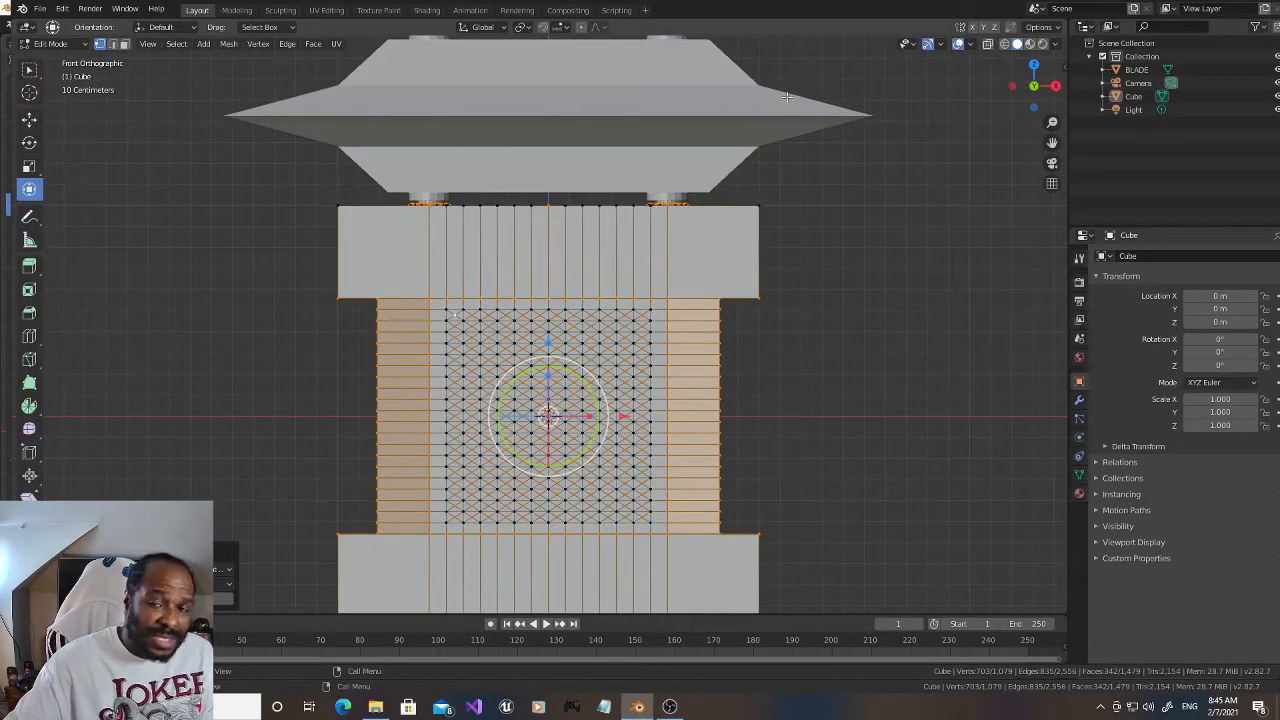
pyautogui.click(1005, 44)
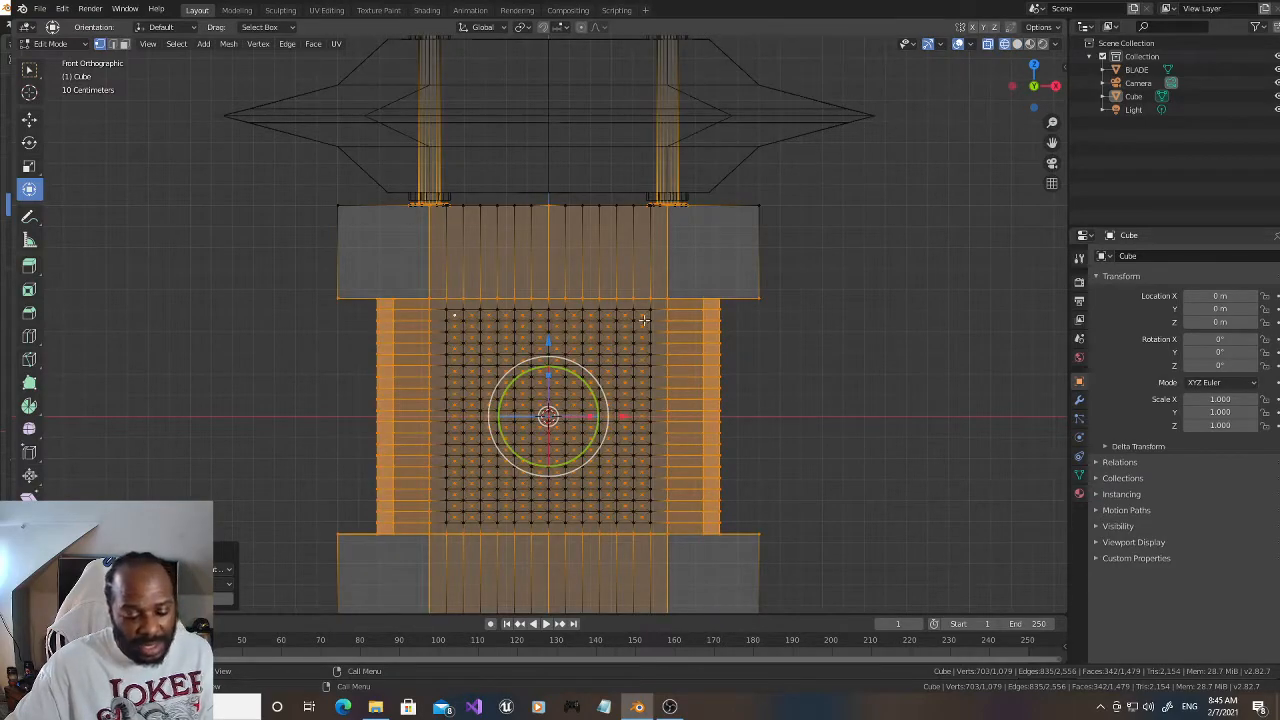
pyautogui.press('c')
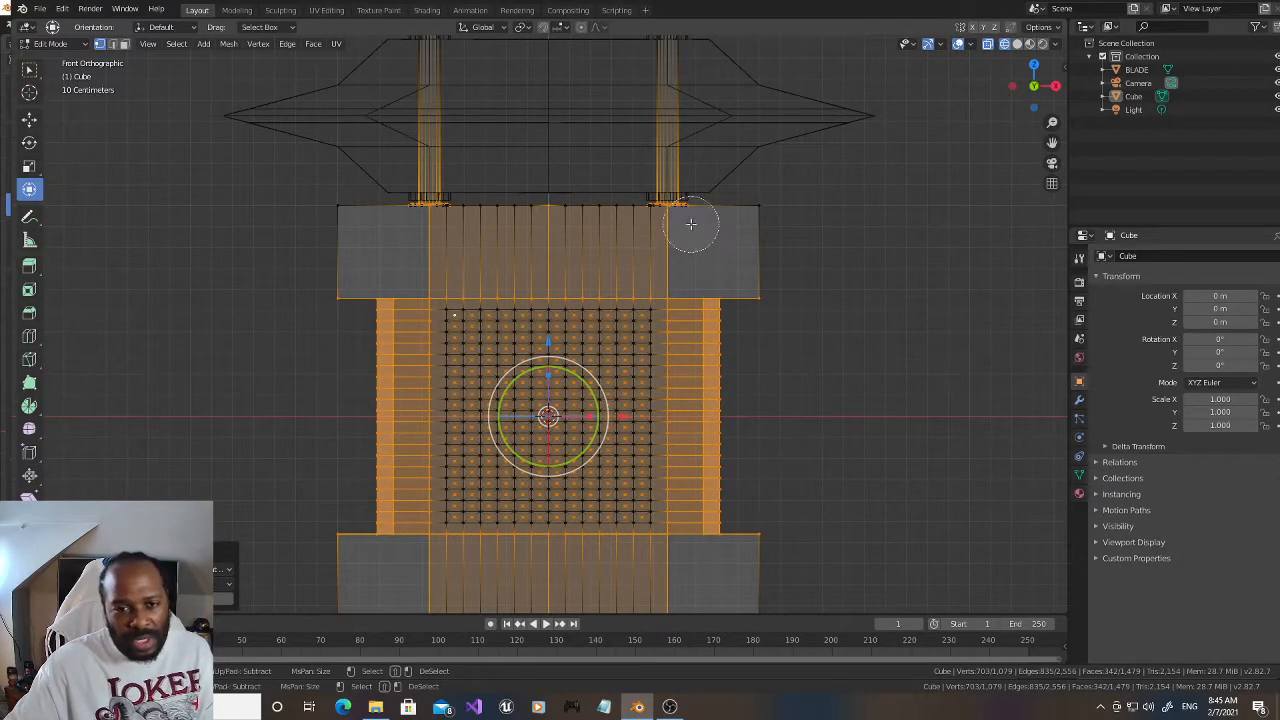
pyautogui.moveTo(705, 213)
pyautogui.mouseDown(button='middle')
pyautogui.moveTo(340, 205)
pyautogui.moveTo(409, 243)
pyautogui.moveTo(423, 274)
pyautogui.moveTo(680, 277)
pyautogui.moveTo(694, 329)
pyautogui.moveTo(690, 530)
pyautogui.mouseUp(button='middle')
pyautogui.middleClick(753, 542)
pyautogui.middleClick(346, 286)
pyautogui.moveTo(346, 286)
pyautogui.mouseDown(button='middle')
pyautogui.moveTo(403, 297)
pyautogui.moveTo(409, 392)
pyautogui.moveTo(391, 429)
pyautogui.moveTo(391, 497)
pyautogui.mouseUp(button='middle')
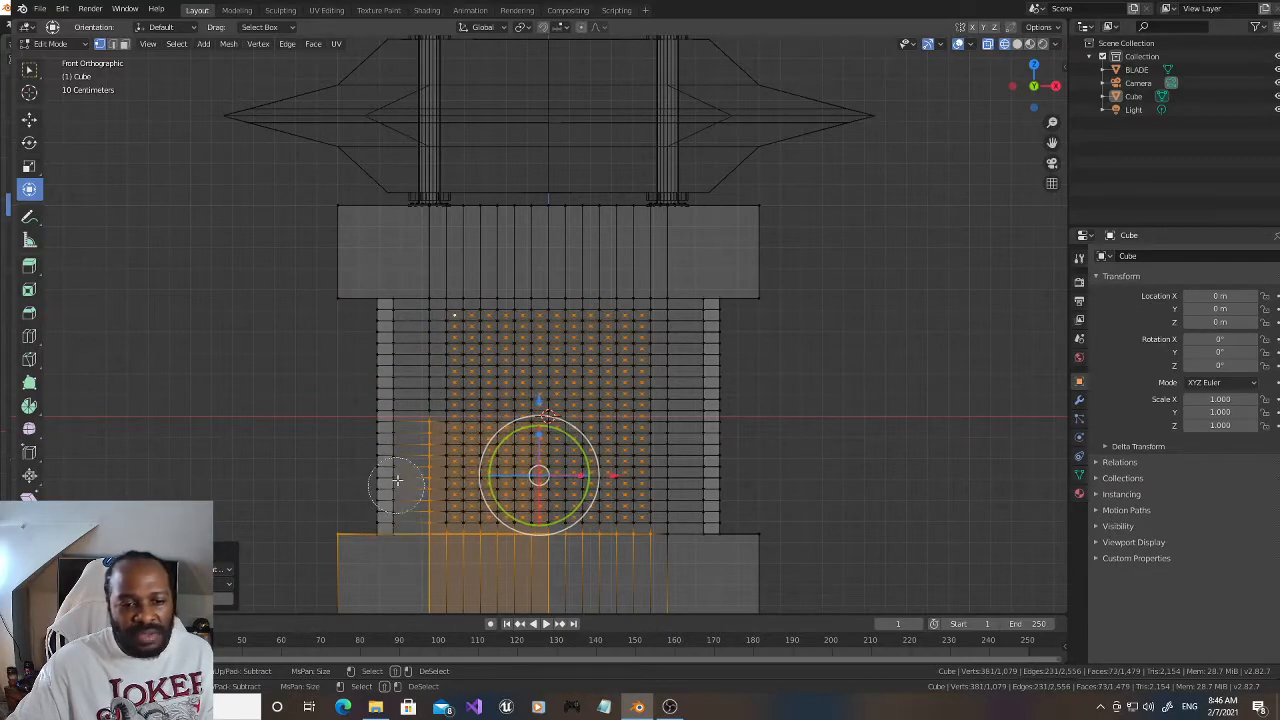
pyautogui.moveTo(407, 411)
pyautogui.mouseDown(button='middle')
pyautogui.moveTo(414, 500)
pyautogui.moveTo(400, 537)
pyautogui.mouseUp(button='middle')
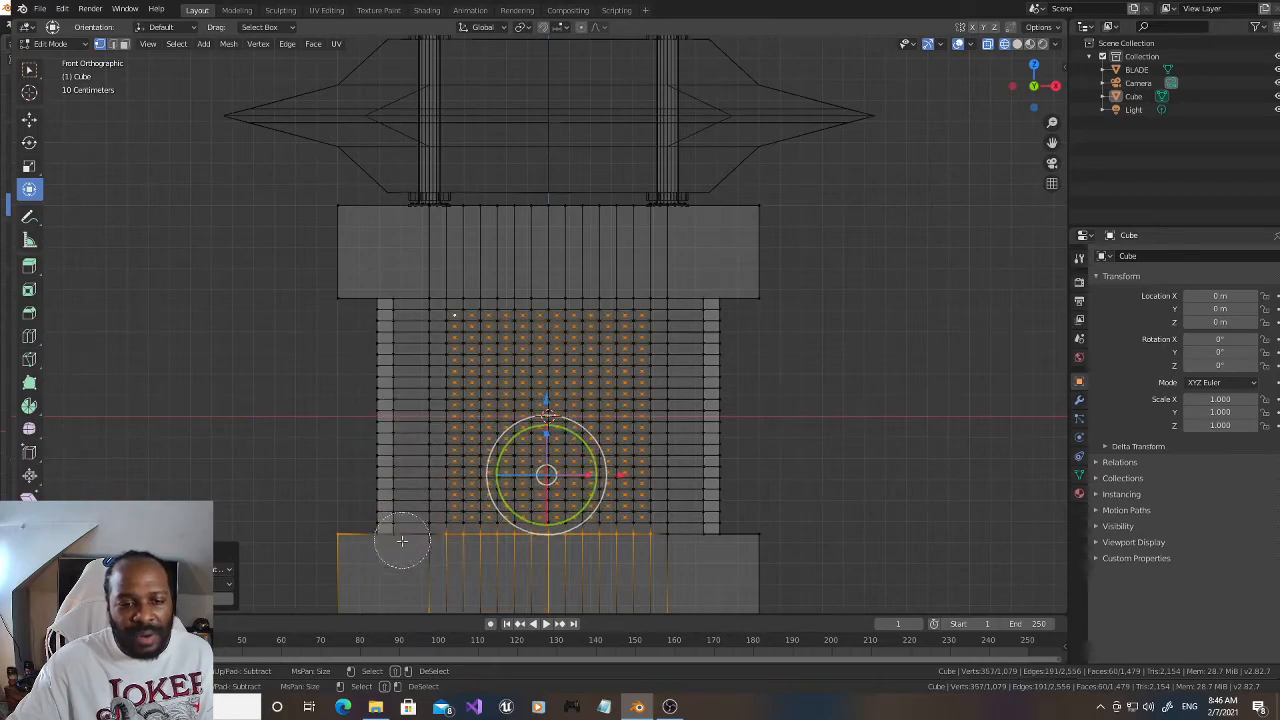
pyautogui.rightClick(309, 534)
# Step: Deselect the vertices of the lower block and the plug beneath it with circle select
pyautogui.moveTo(1051, 142); pyautogui.dragTo(1001, 1)
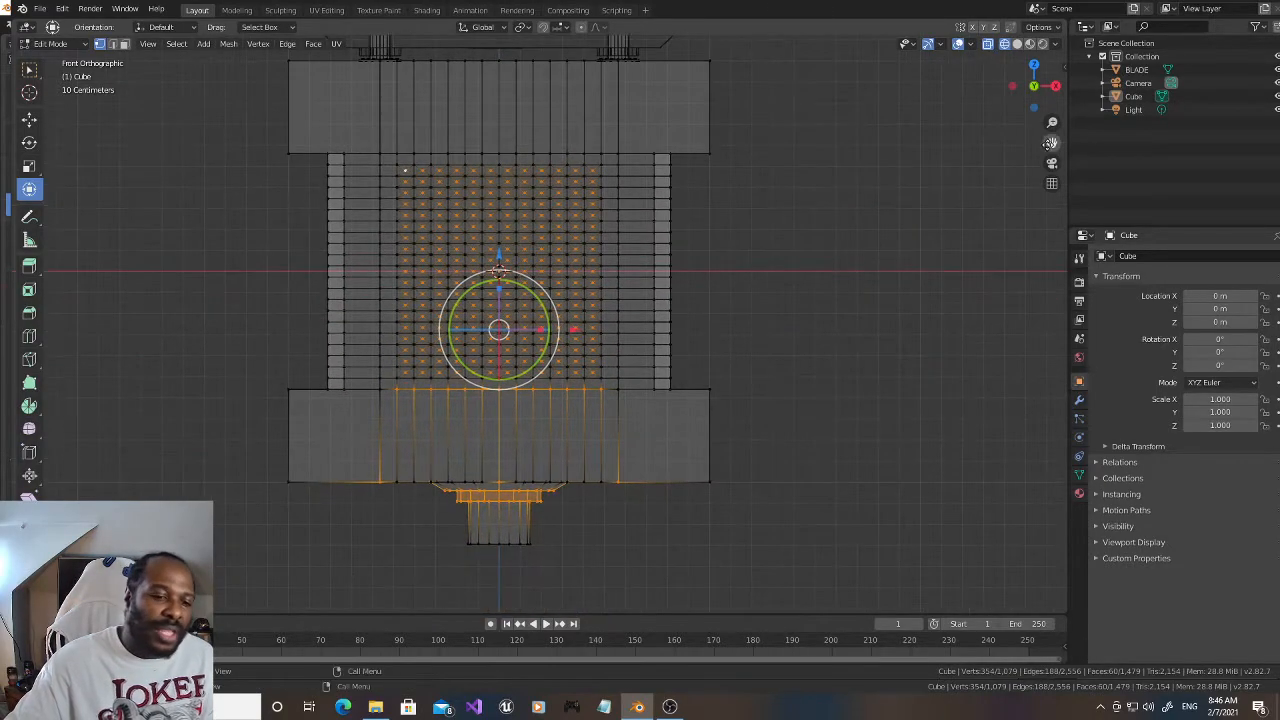
pyautogui.press('c')
pyautogui.moveTo(606, 414)
pyautogui.mouseDown(button='middle')
pyautogui.moveTo(423, 417)
pyautogui.moveTo(357, 435)
pyautogui.moveTo(414, 486)
pyautogui.moveTo(729, 491)
pyautogui.mouseUp(button='middle')
pyautogui.rightClick(729, 491)
# Step: Return to solid shading and push the poked-face centres outward with Shrink/Fatten by about 0.009
pyautogui.click(1017, 43)
pyautogui.moveTo(1033, 85); pyautogui.dragTo(1006, 97)
pyautogui.scroll(1, 905, 123)
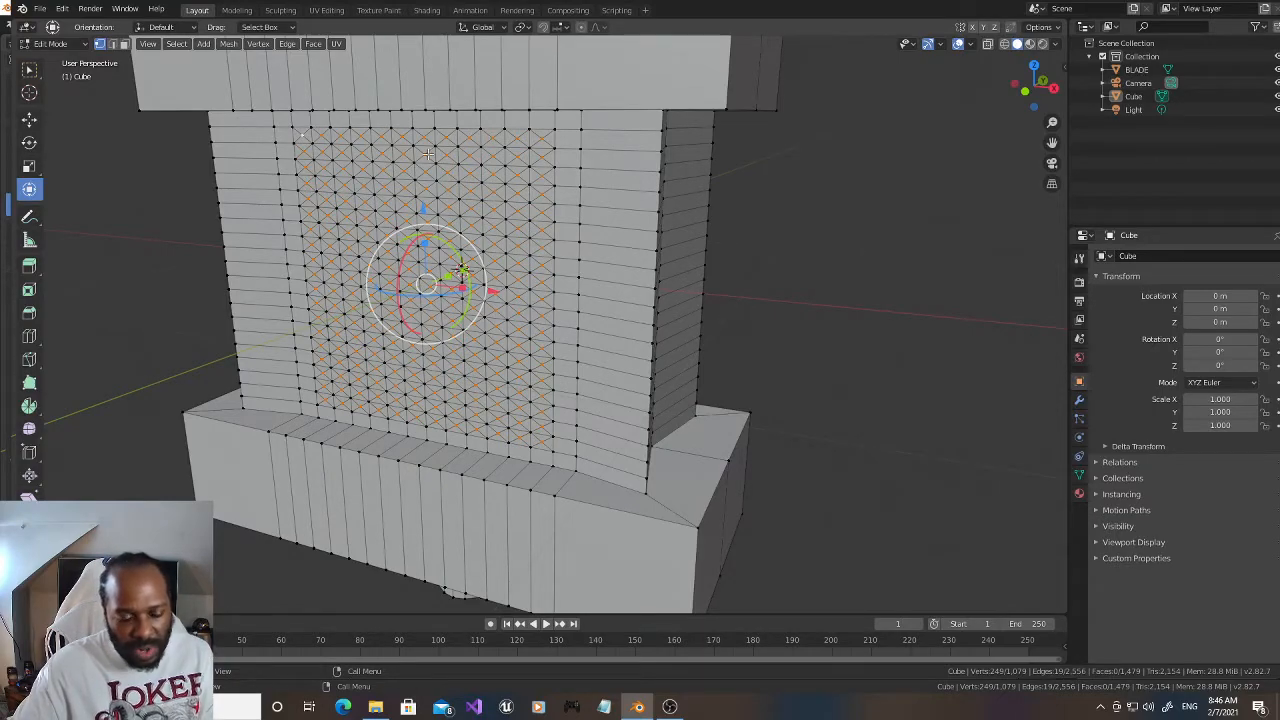
pyautogui.hotkey('alt', 's')
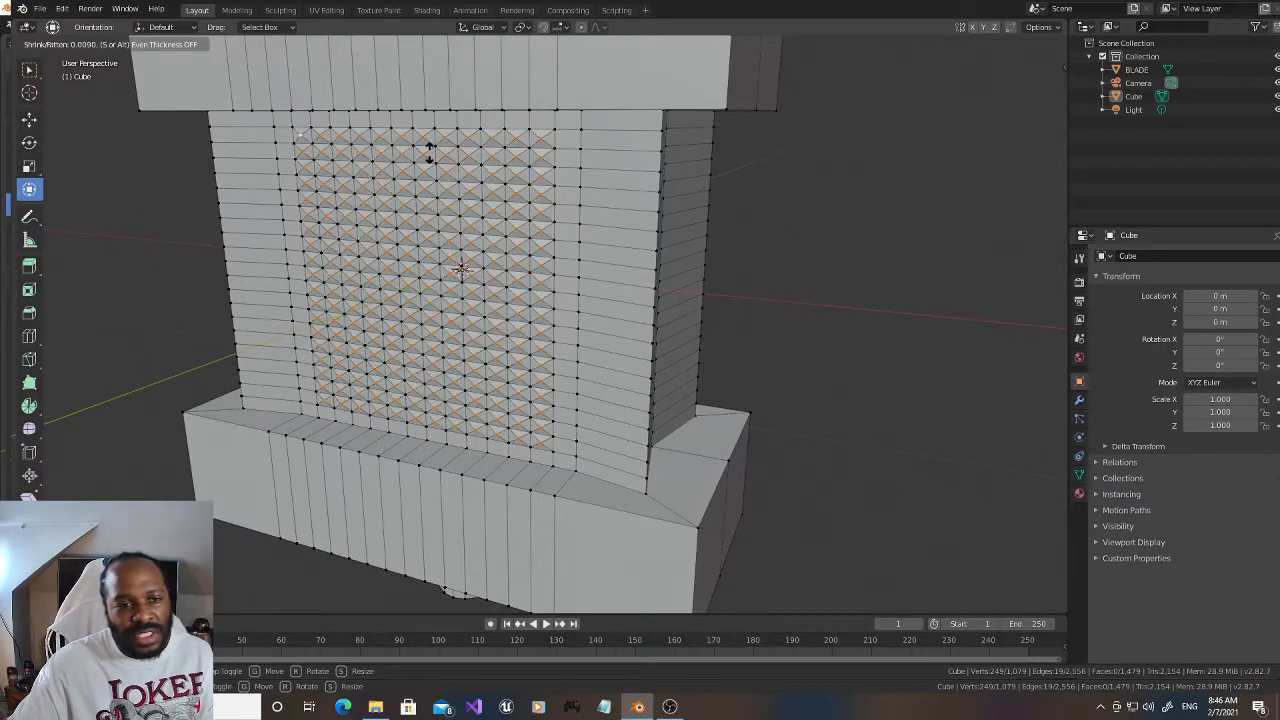
pyautogui.click(430, 150)
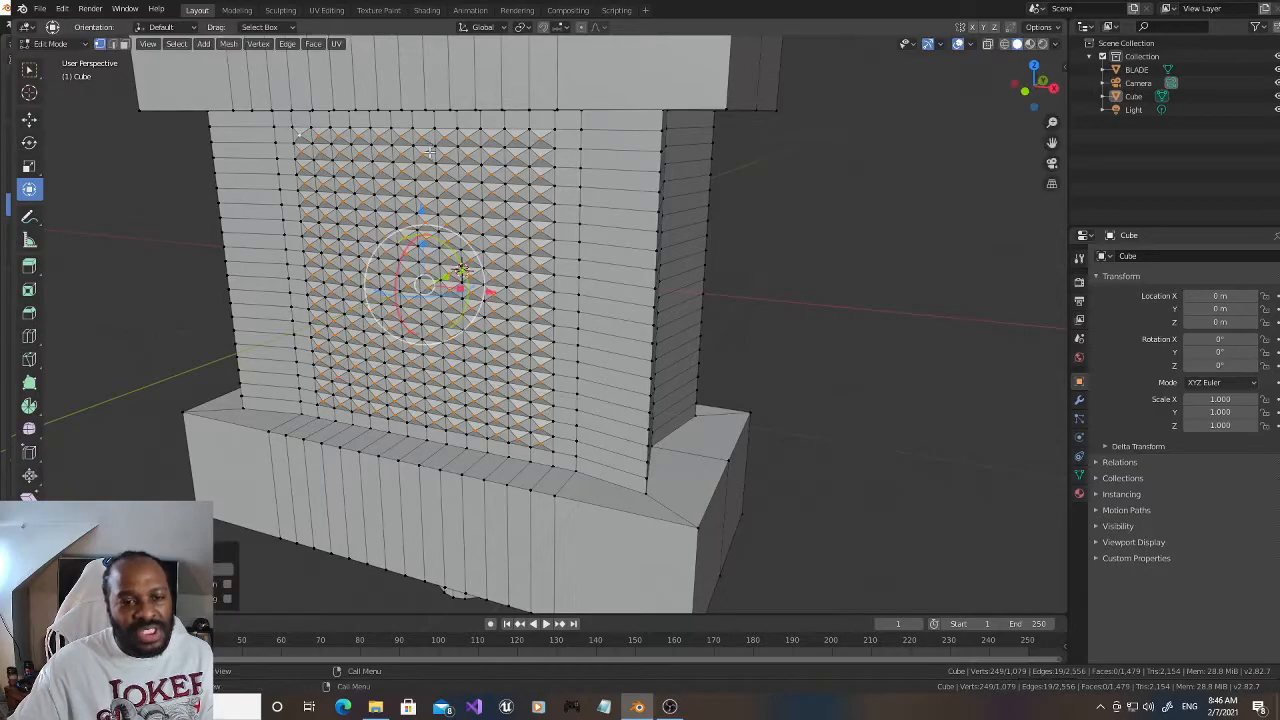
# Step: Undo the Shrink/Fatten, the selection changes and the Poke Faces operation on the waist's front grid
pyautogui.moveTo(1030, 88); pyautogui.dragTo(1003, 100)
pyautogui.hotkey('ctrl', 'z')
pyautogui.hotkey('ctrl', 'z')
pyautogui.hotkey('ctrl', 'z')
pyautogui.hotkey('ctrl', 'z')
pyautogui.hotkey('ctrl', 'z')
pyautogui.hotkey('ctrl', 'z')
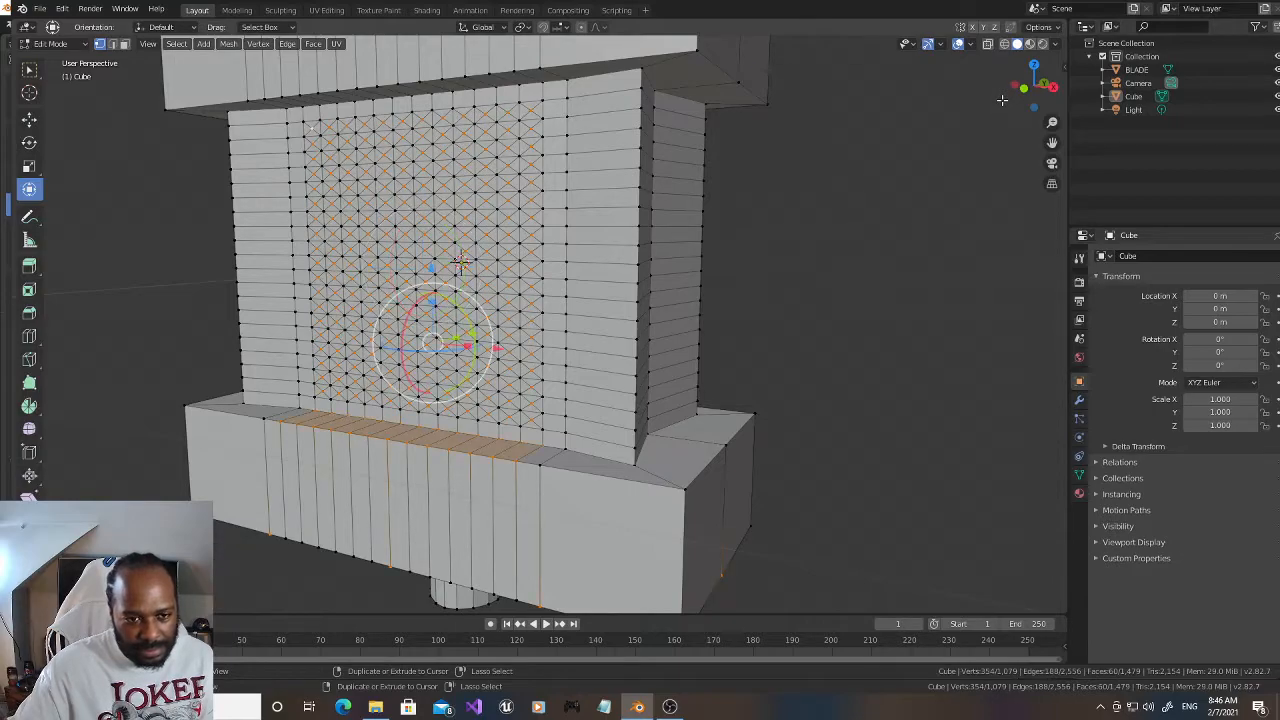
pyautogui.hotkey('ctrl', 'z')
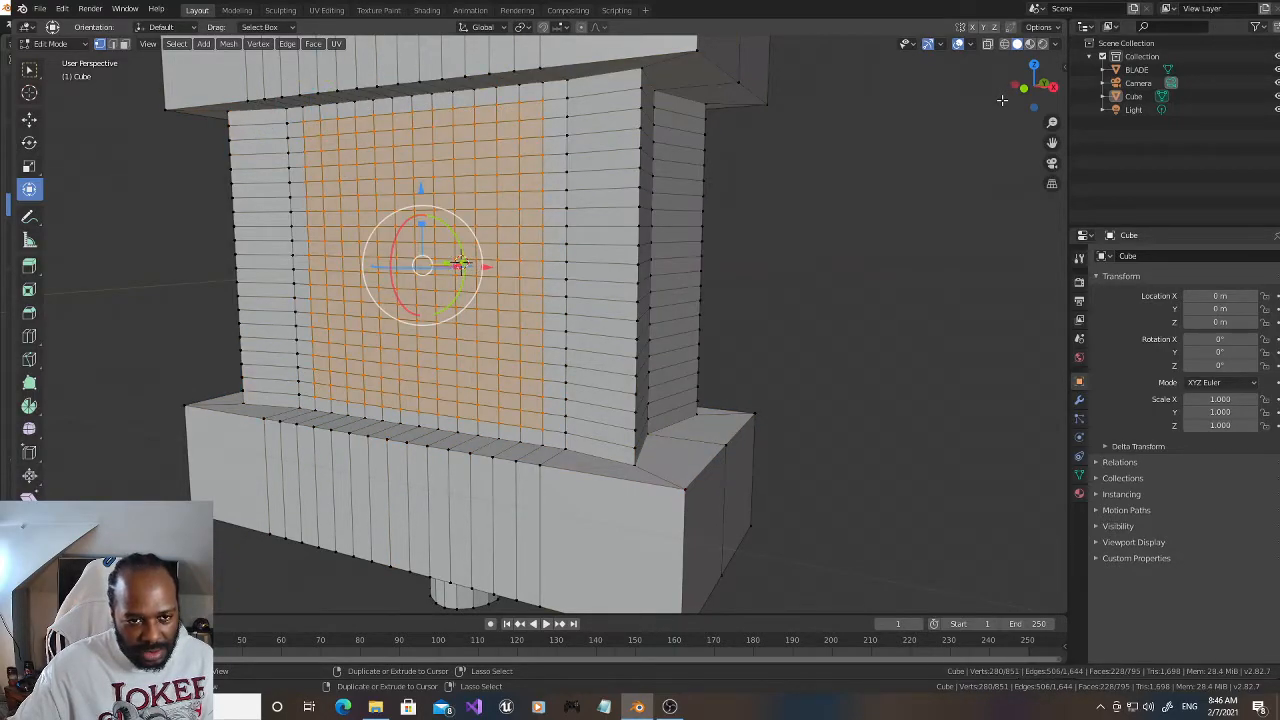
# Step: On the waist's back side, add 6 vertical loop cuts between the centre line and the inner edge loop on the negative X side
pyautogui.moveTo(1002, 100)
pyautogui.mouseDown()
pyautogui.moveTo(1040, 112)
pyautogui.moveTo(1007, 99)
pyautogui.mouseUp()
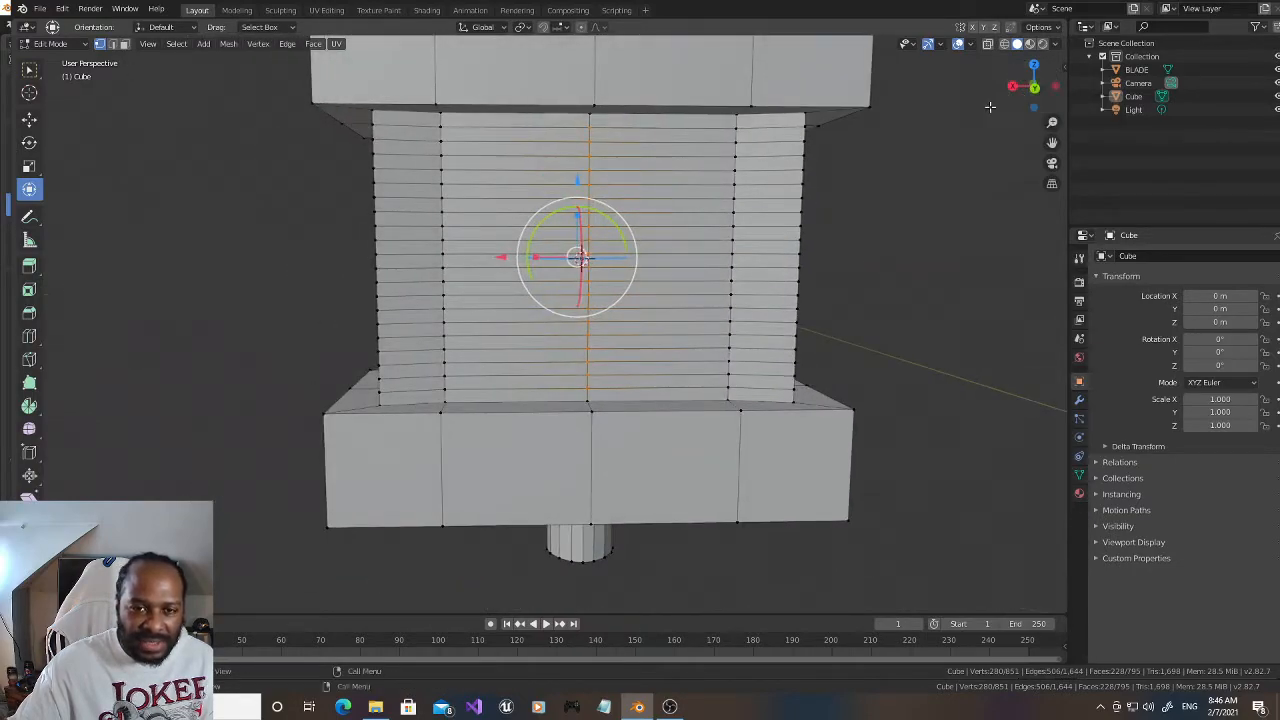
pyautogui.click(838, 263)
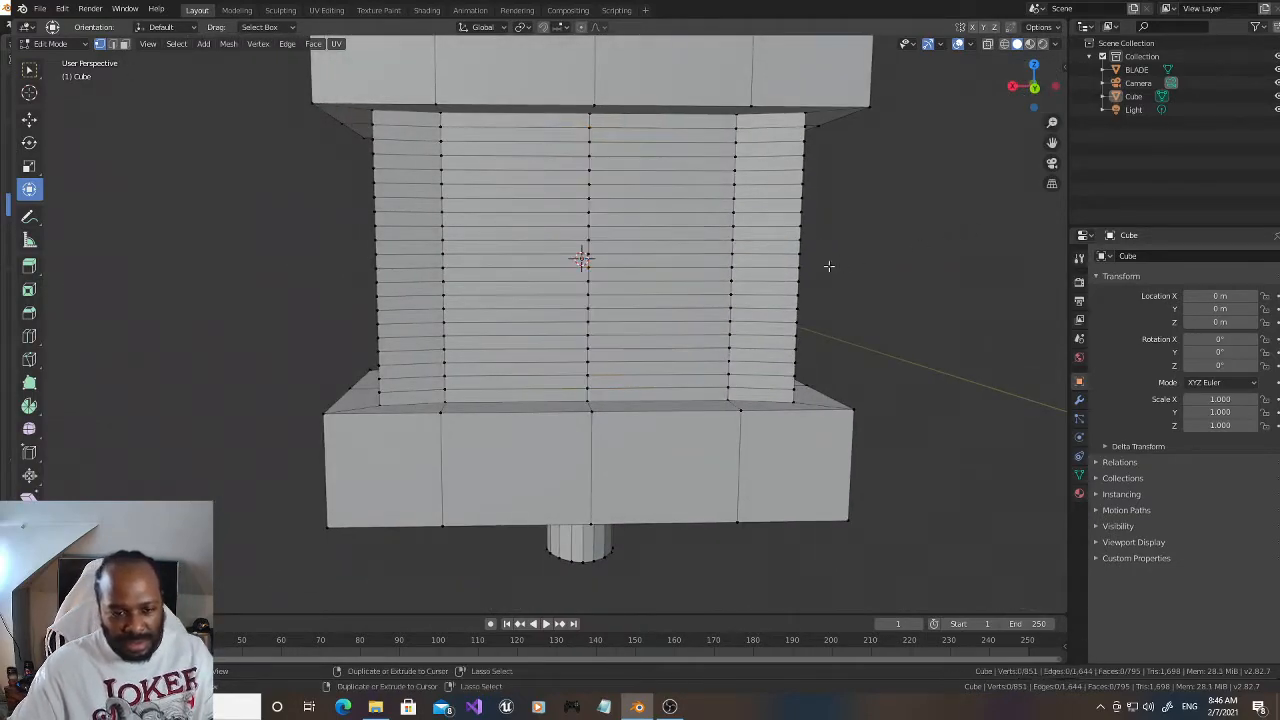
pyautogui.hotkey('ctrl', 'r')
pyautogui.scroll(1, 685, 291)
pyautogui.click(685, 291)
pyautogui.rightClick(685, 291)
pyautogui.click(183, 496)
pyautogui.write('6')
pyautogui.press('Return')
# Step: Add 6 matching vertical loop cuts to the positive X half of the waist's back, then clear the selection
pyautogui.hotkey('ctrl', 'r')
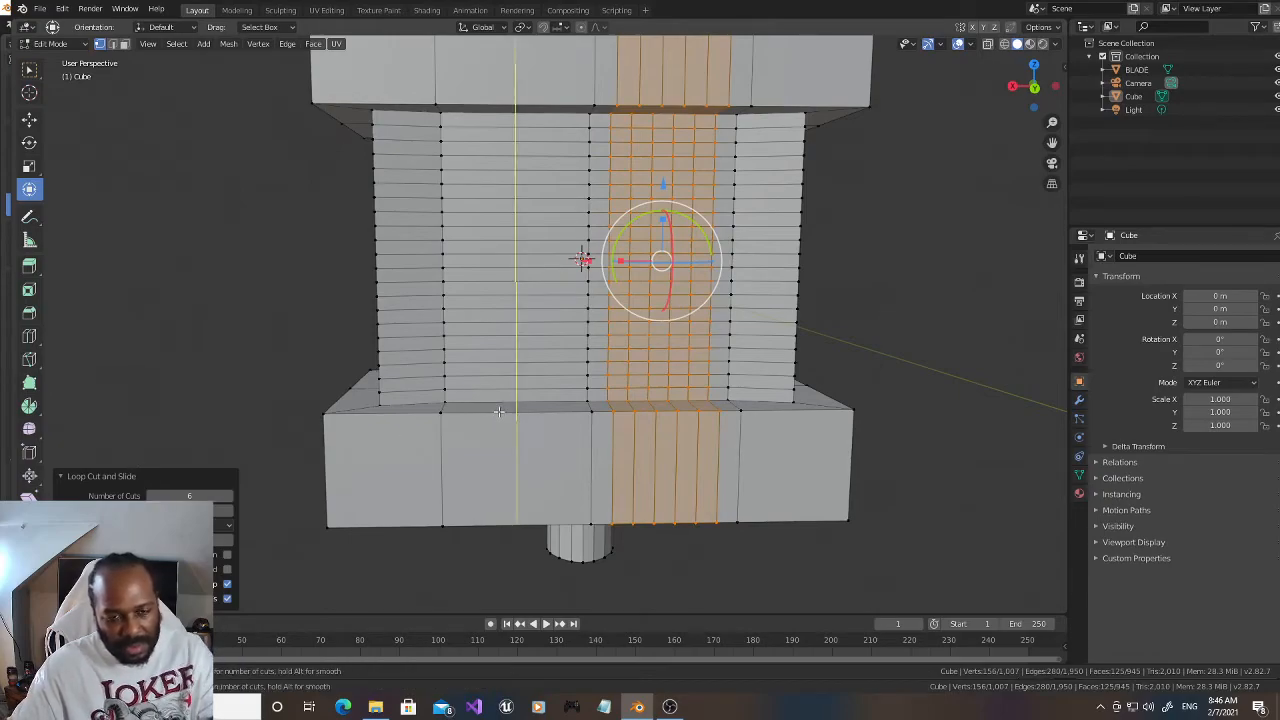
pyautogui.scroll(1, 498, 411)
pyautogui.click(498, 411)
pyautogui.rightClick(500, 409)
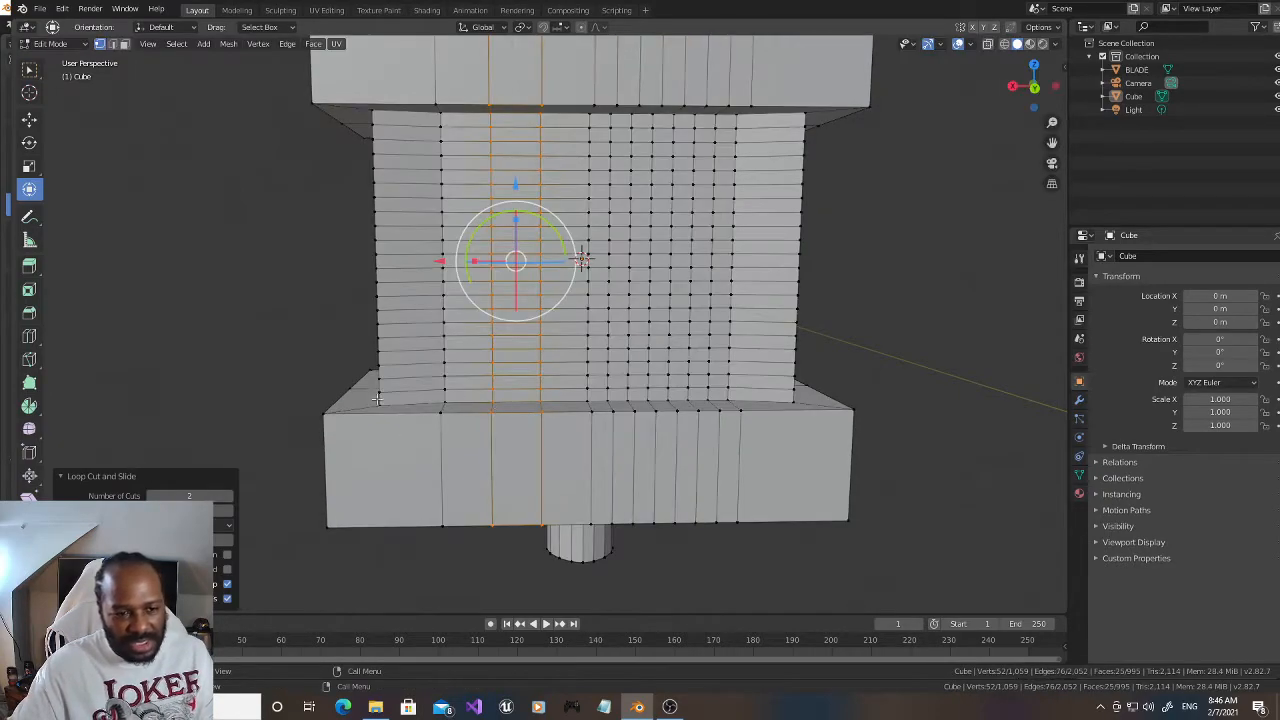
pyautogui.click(205, 496)
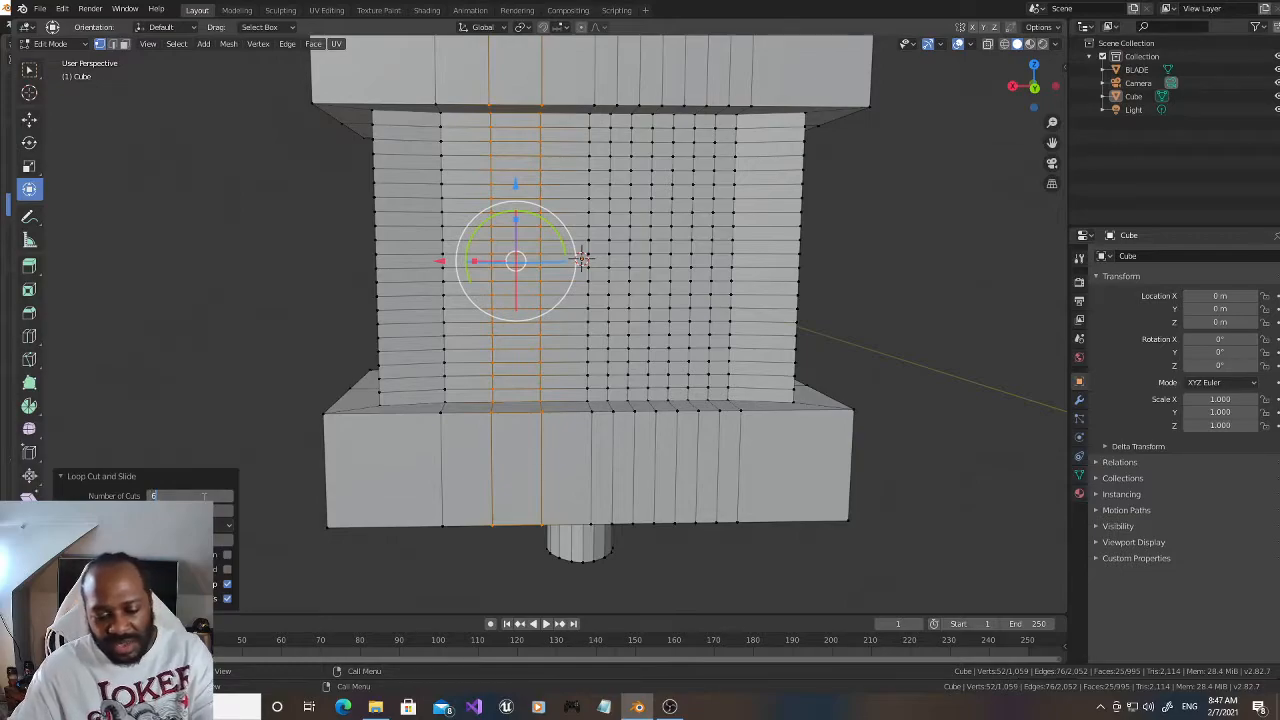
pyautogui.write('6')
pyautogui.press('Return')
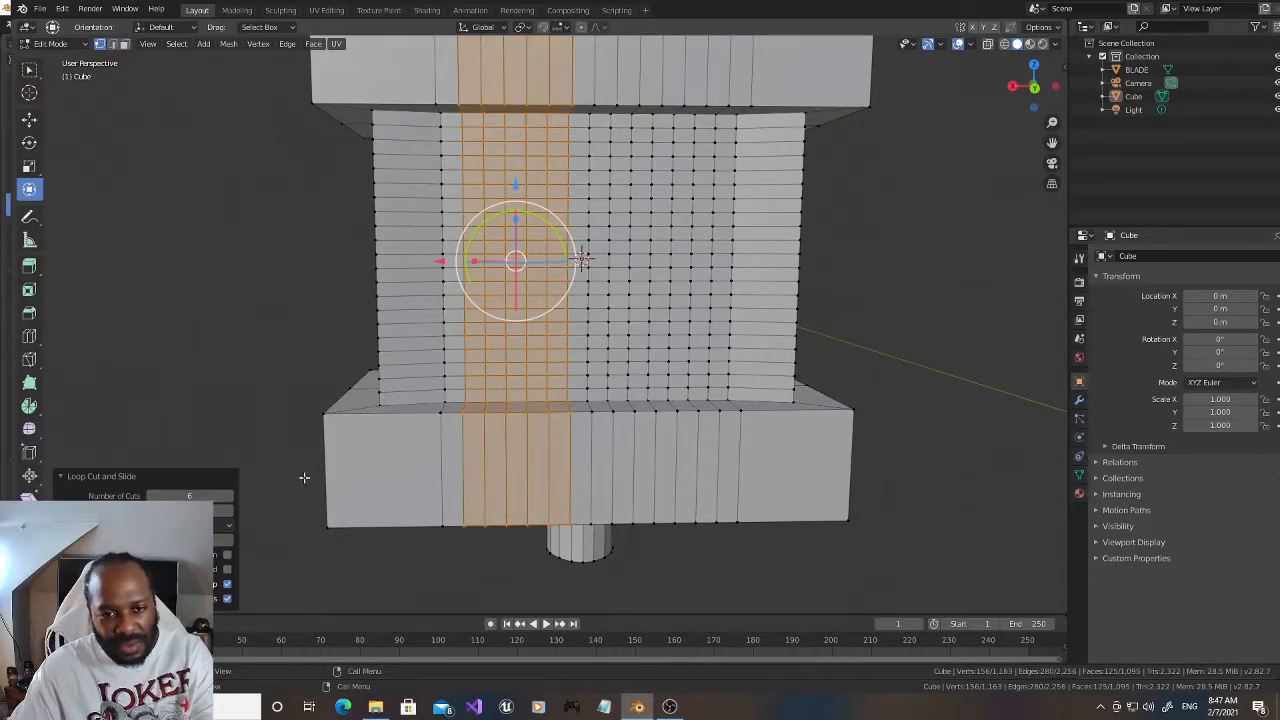
pyautogui.click(958, 274)
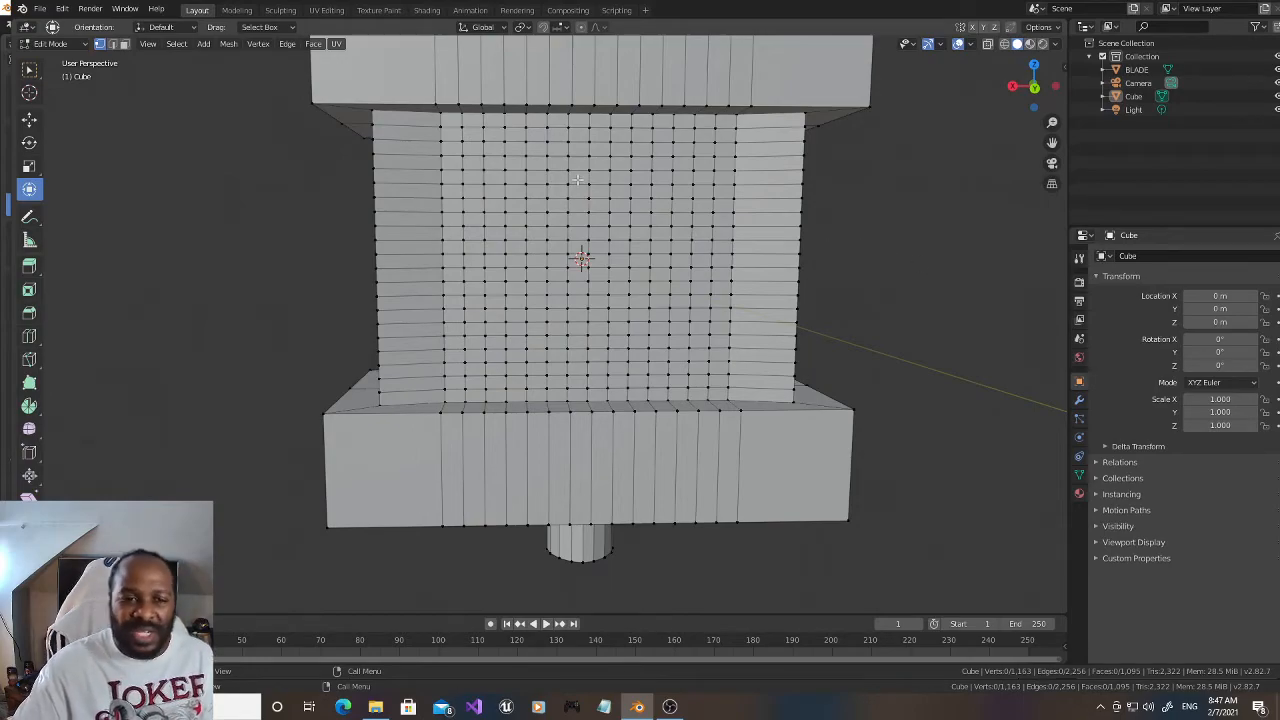
# Step: In wireframe front view, circle-select the waist's front and back grid between the inner edge loops, leaving out the top and bottom rows
pyautogui.press('KP_1')
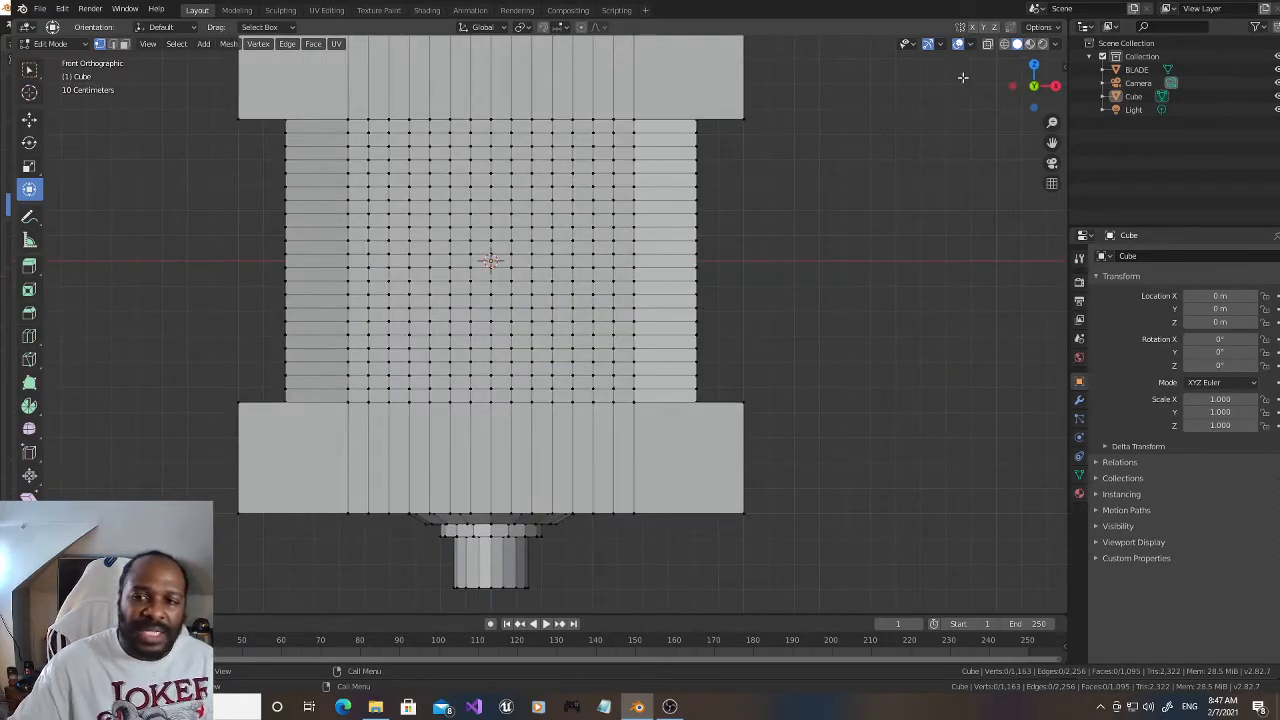
pyautogui.click(987, 44)
pyautogui.press('c')
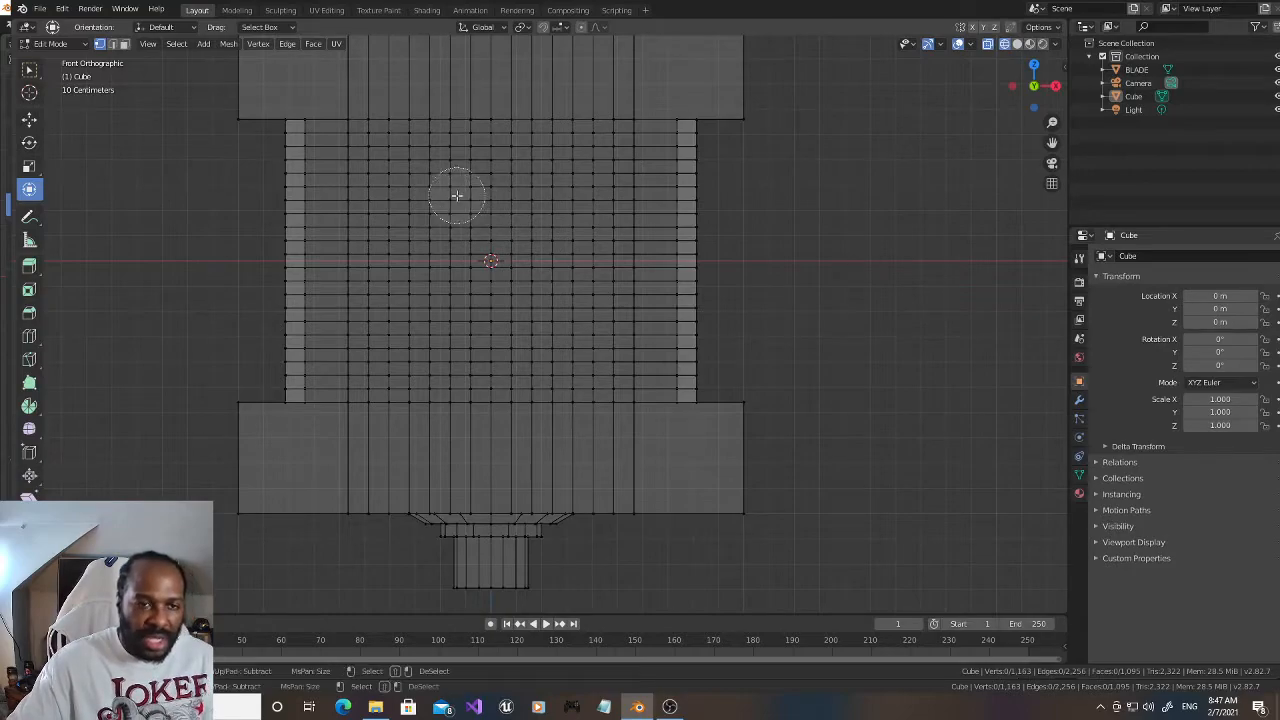
pyautogui.moveTo(388, 158)
pyautogui.mouseDown()
pyautogui.moveTo(386, 372)
pyautogui.moveTo(427, 352)
pyautogui.mouseUp()
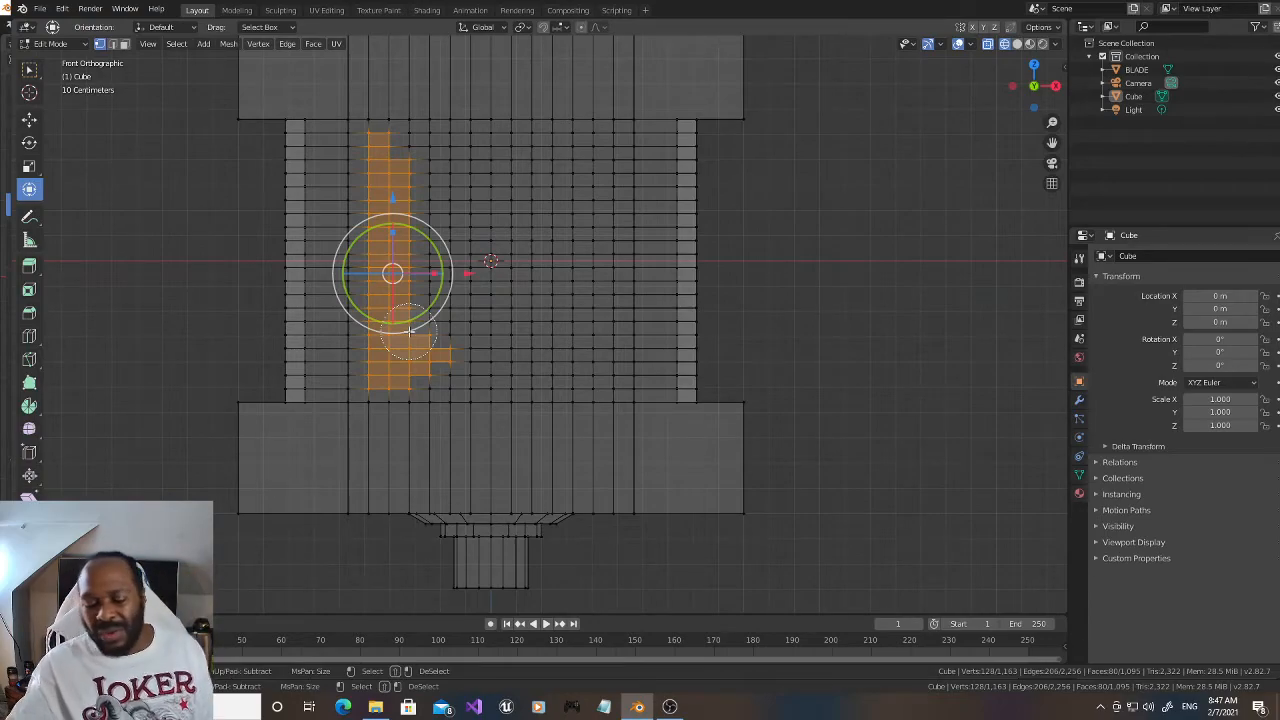
pyautogui.moveTo(413, 138)
pyautogui.mouseDown()
pyautogui.moveTo(415, 150)
pyautogui.moveTo(616, 153)
pyautogui.moveTo(636, 334)
pyautogui.moveTo(592, 368)
pyautogui.moveTo(446, 369)
pyautogui.moveTo(365, 200)
pyautogui.moveTo(503, 316)
pyautogui.moveTo(571, 309)
pyautogui.moveTo(563, 206)
pyautogui.moveTo(586, 334)
pyautogui.moveTo(391, 215)
pyautogui.moveTo(354, 157)
pyautogui.moveTo(359, 367)
pyautogui.mouseUp()
pyautogui.keyDown('shift'); pyautogui.click(417, 425); pyautogui.keyUp('shift')
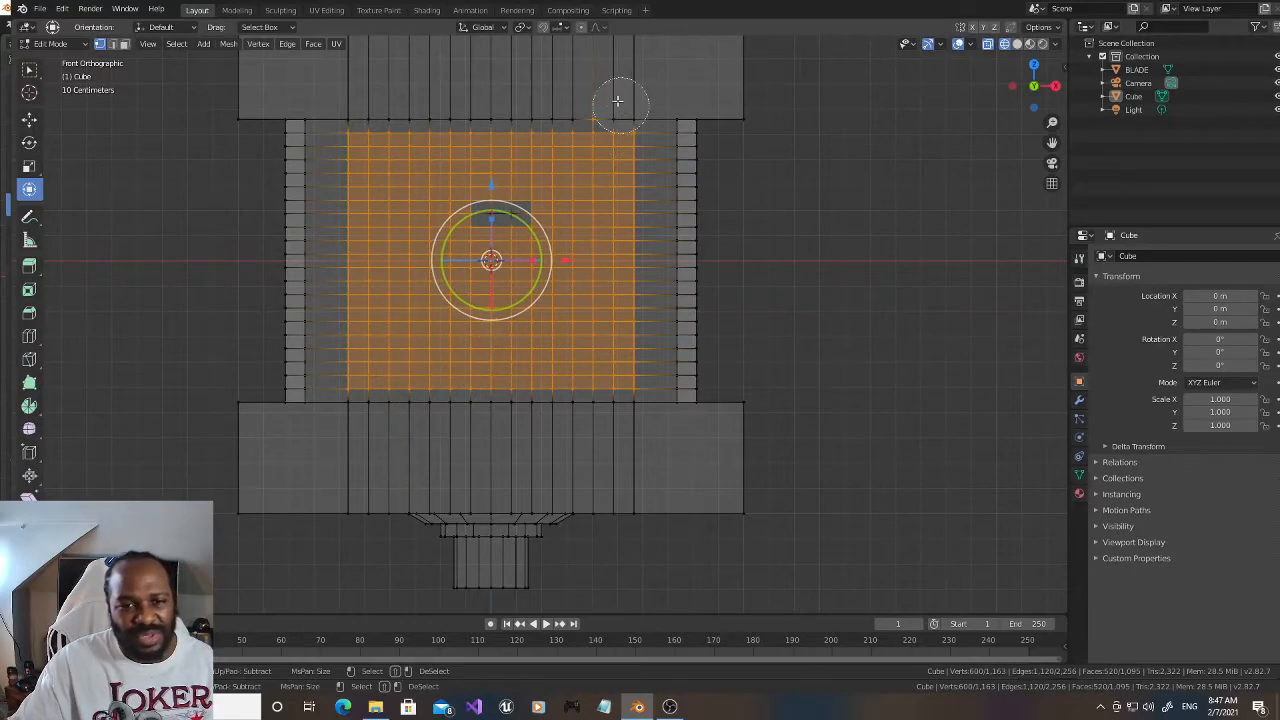
pyautogui.moveTo(556, 188); pyautogui.dragTo(428, 214)
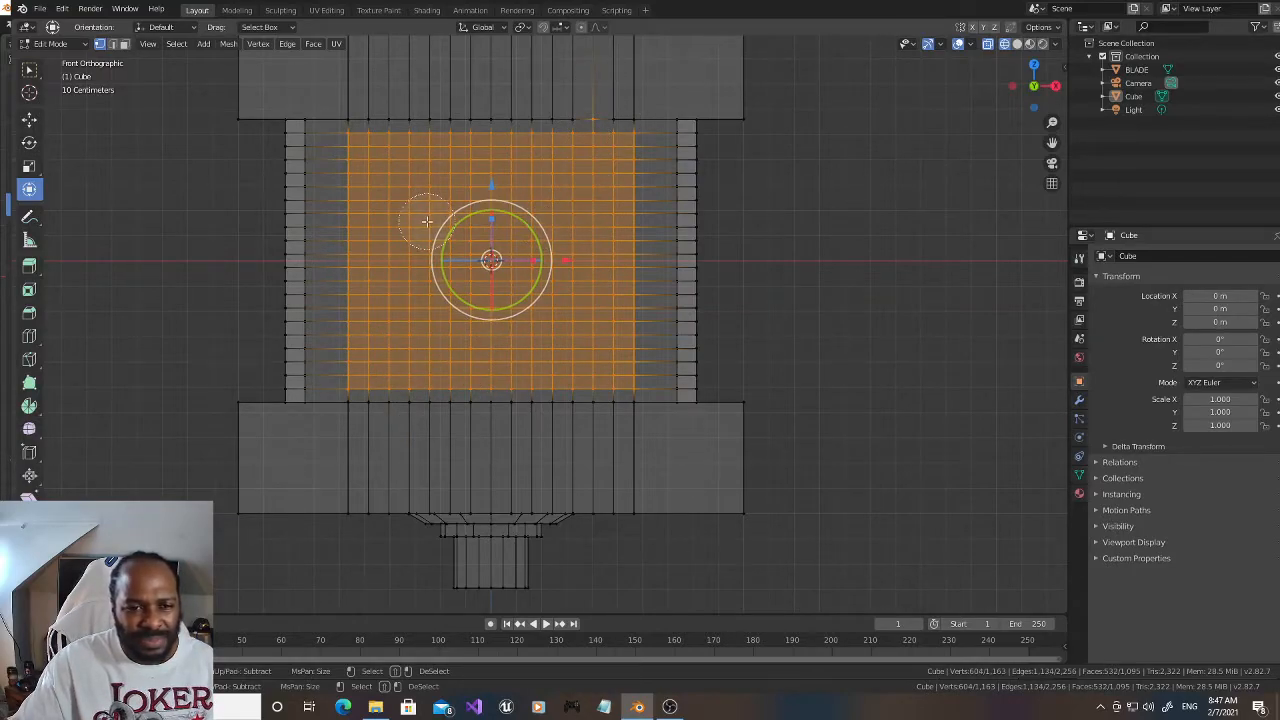
pyautogui.rightClick(588, 92)
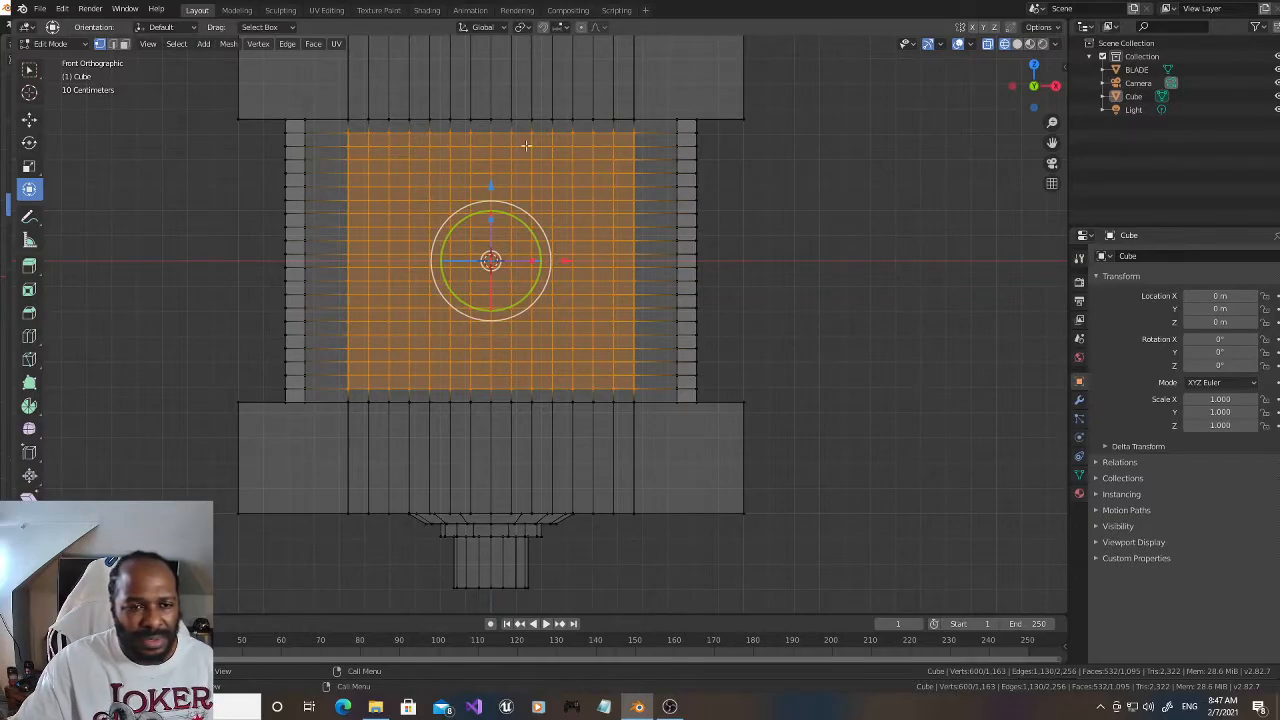
# Step: Return to solid shading and apply Poke Faces to the selected front and back grids of the waist
pyautogui.click(1017, 44)
pyautogui.moveTo(1033, 85)
pyautogui.mouseDown()
pyautogui.moveTo(870, 104)
pyautogui.moveTo(1080, 88)
pyautogui.moveTo(1067, 93)
pyautogui.mouseUp()
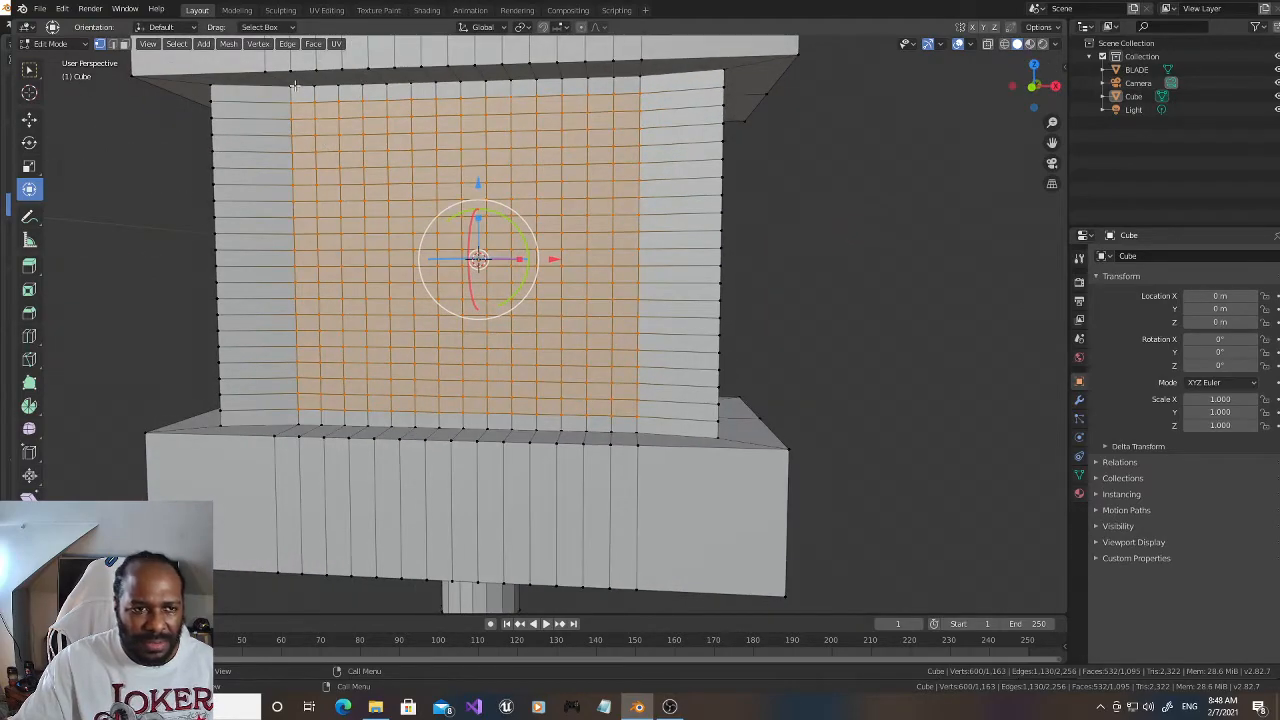
pyautogui.click(178, 44)
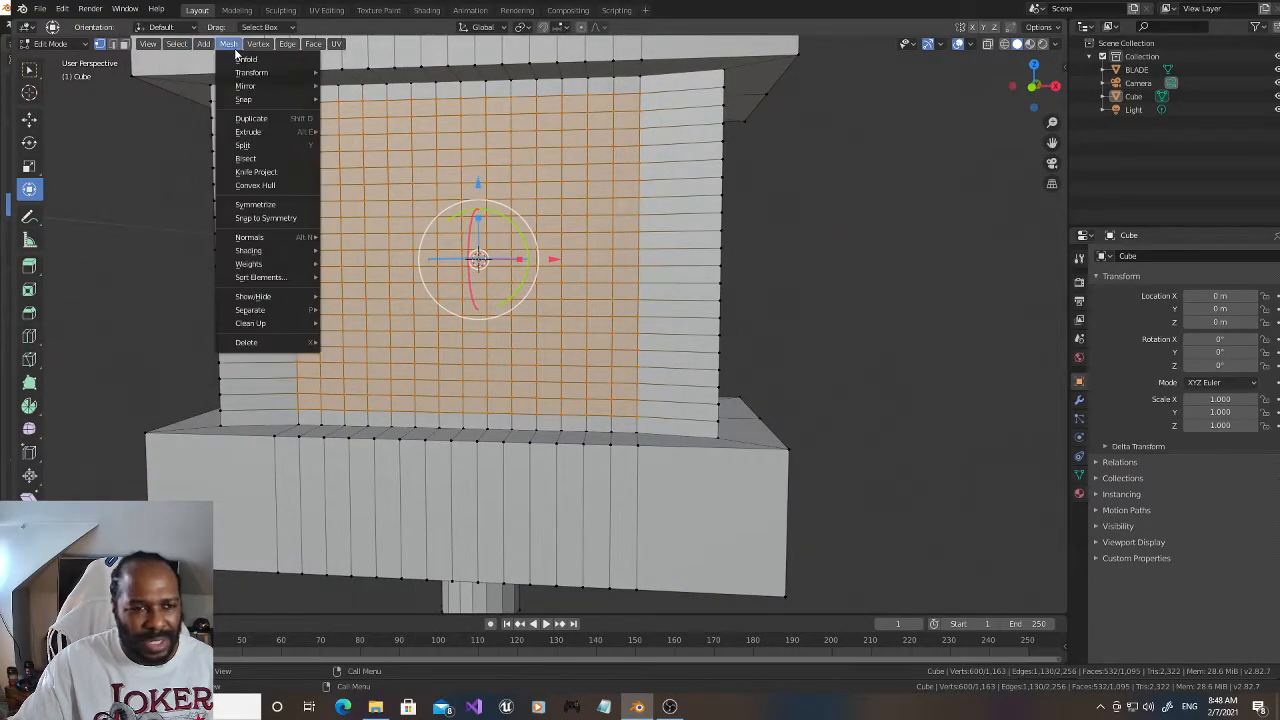
pyautogui.moveTo(305, 44)
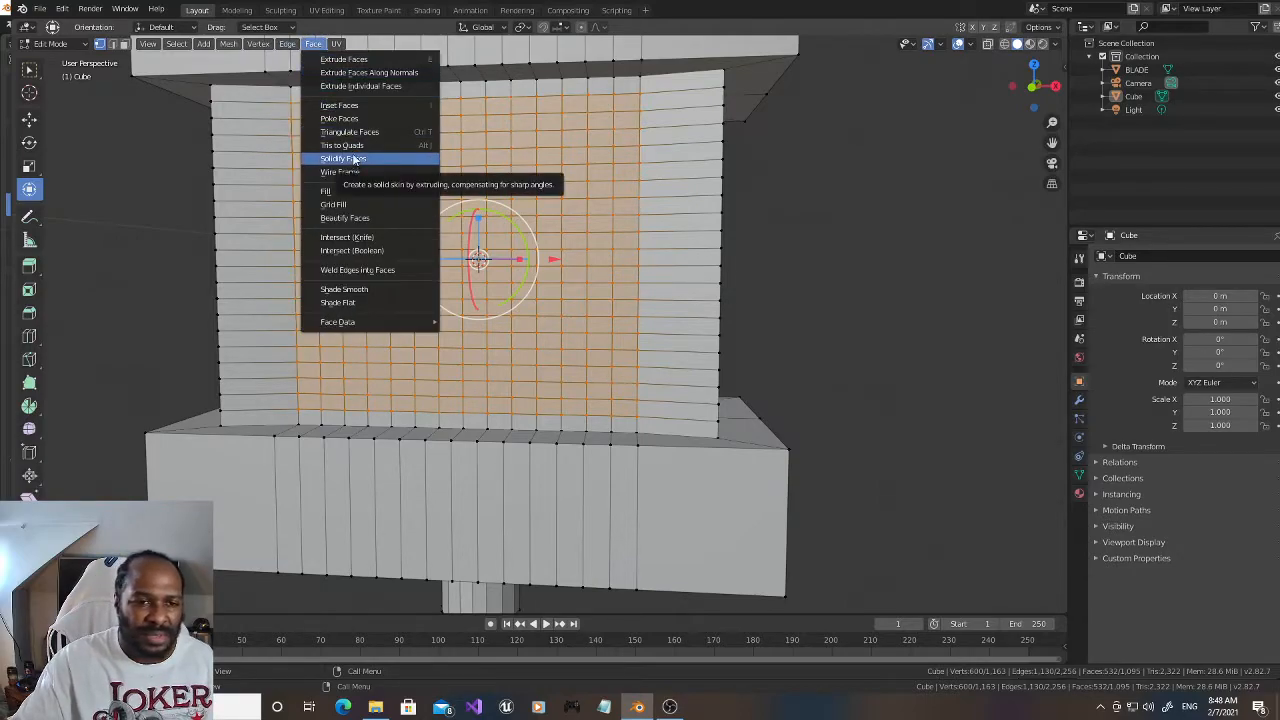
pyautogui.click(352, 121)
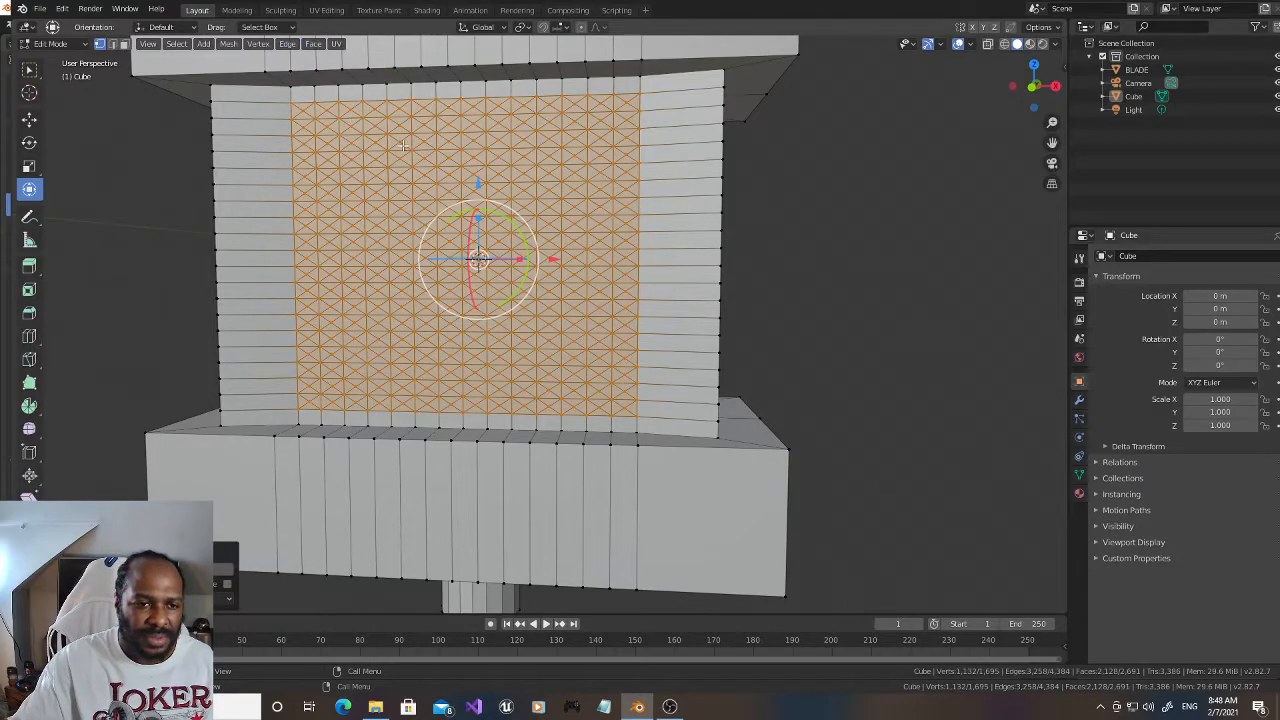
# Step: Select the centre vertex of the front grid's upper-left poked face and extend the selection to vertices with a similar amount of adjacent faces
pyautogui.click(302, 111)
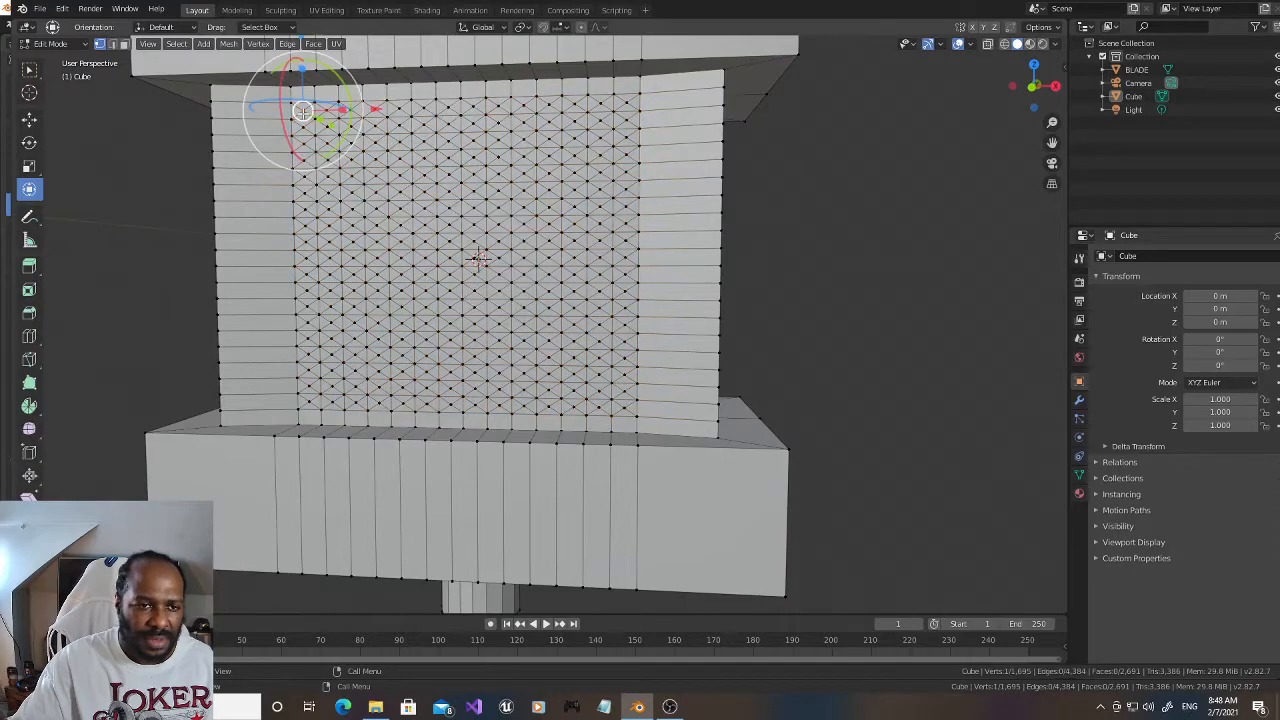
pyautogui.click(176, 44)
pyautogui.moveTo(227, 195)
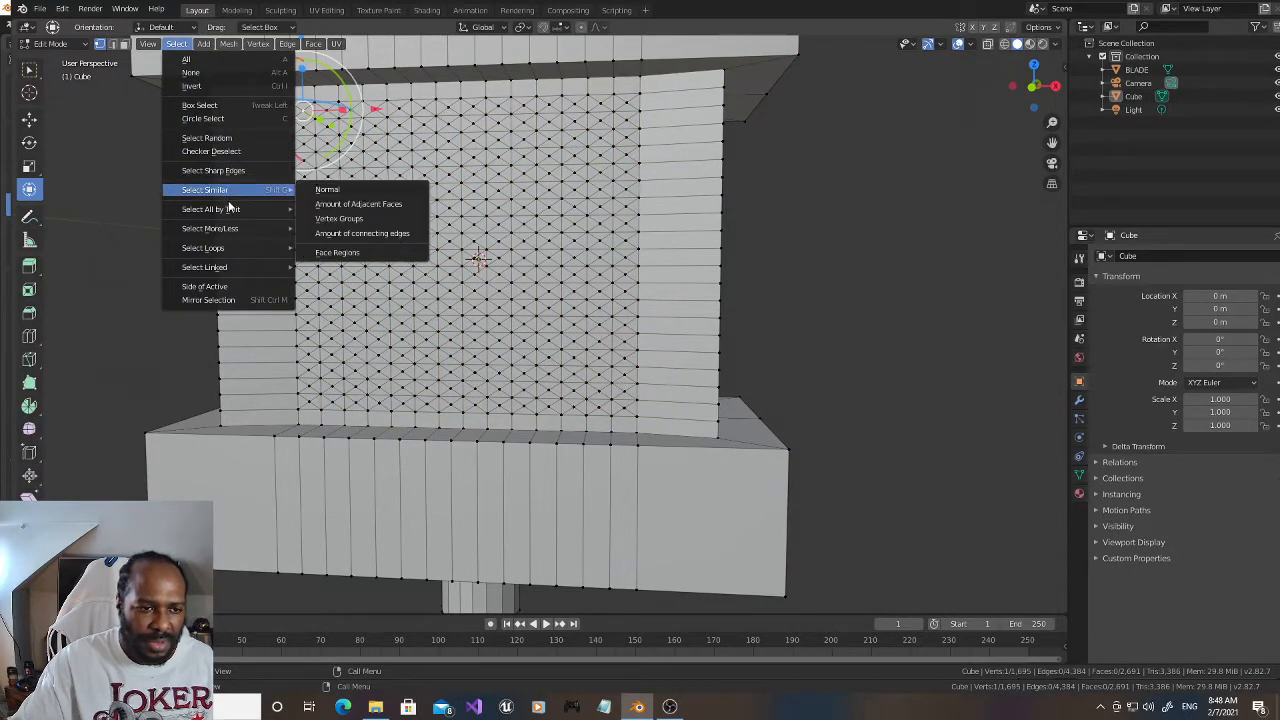
pyautogui.moveTo(236, 228)
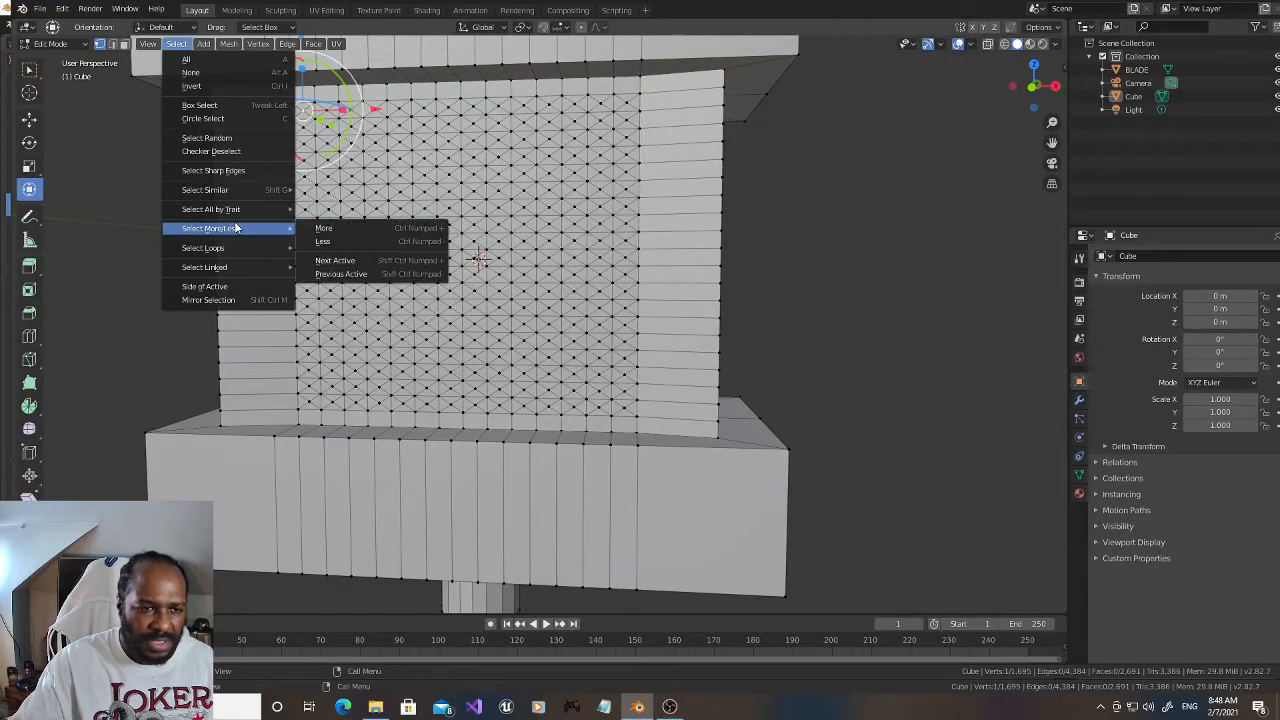
pyautogui.moveTo(244, 253)
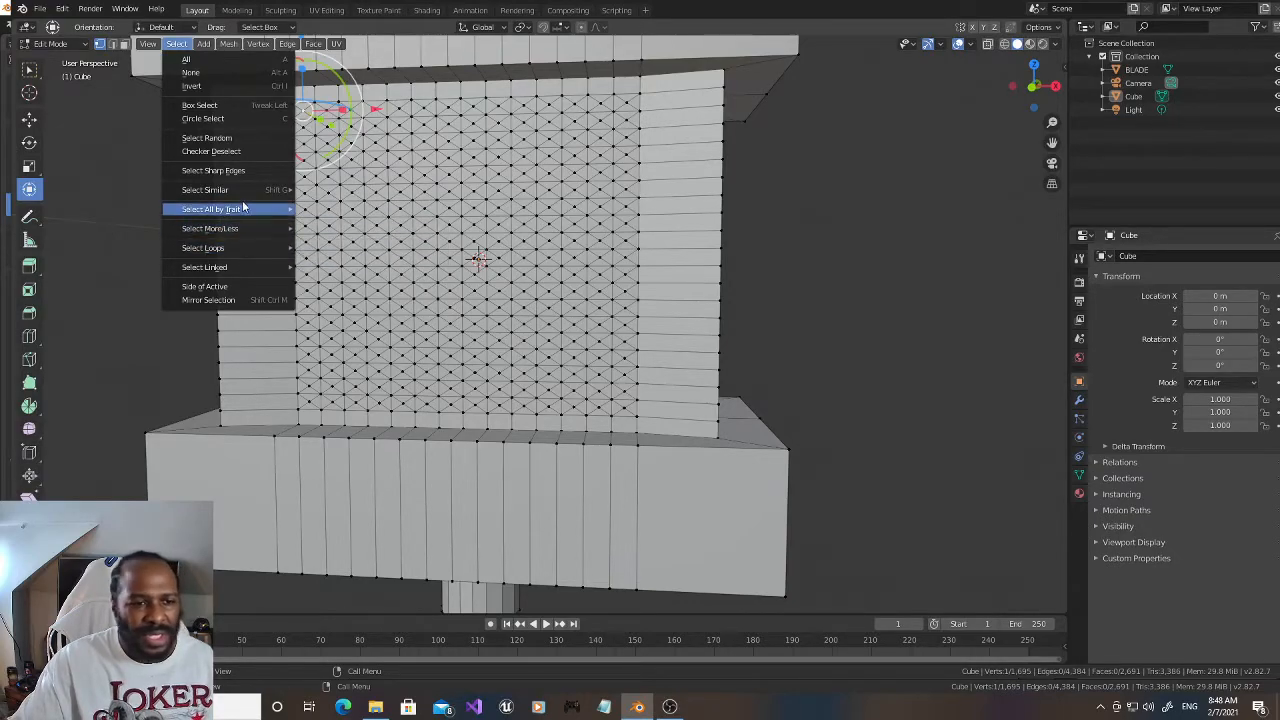
pyautogui.click(335, 204)
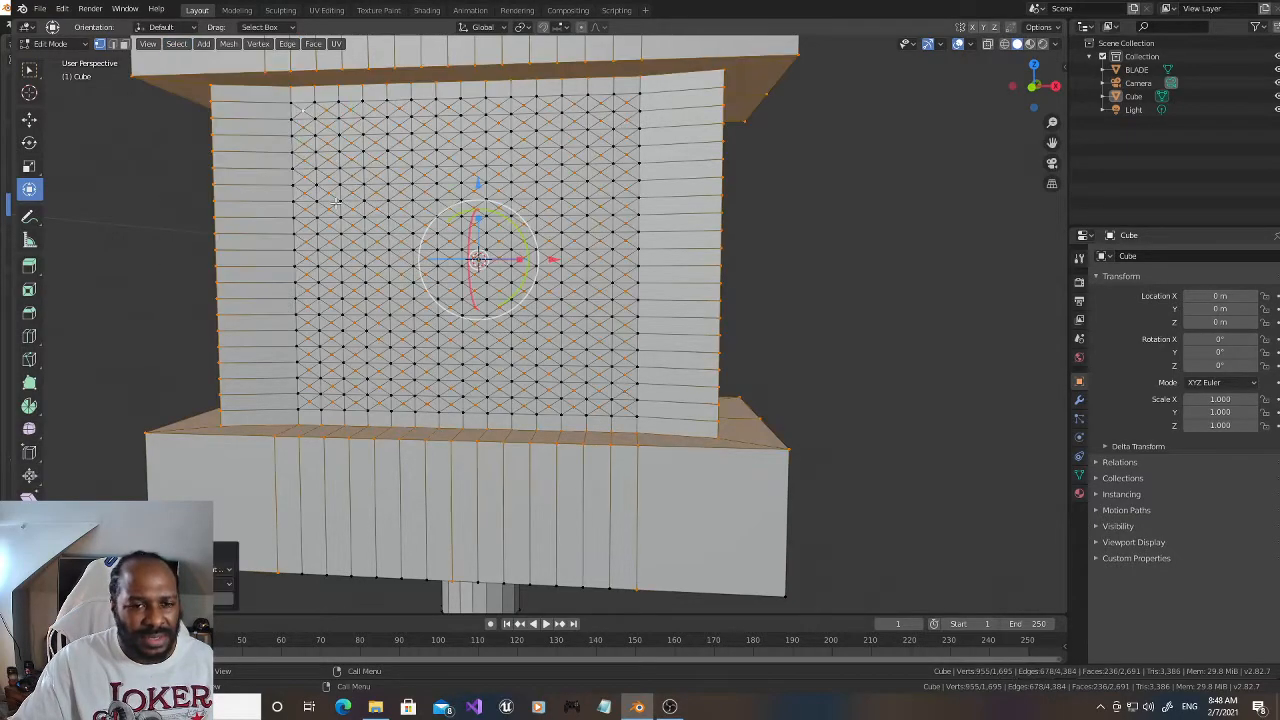
pyautogui.moveTo(1030, 85)
pyautogui.mouseDown()
pyautogui.moveTo(990, 90)
pyautogui.moveTo(1045, 88)
pyautogui.moveTo(1010, 88)
pyautogui.moveTo(1030, 90)
pyautogui.moveTo(1022, 104)
pyautogui.mouseUp()
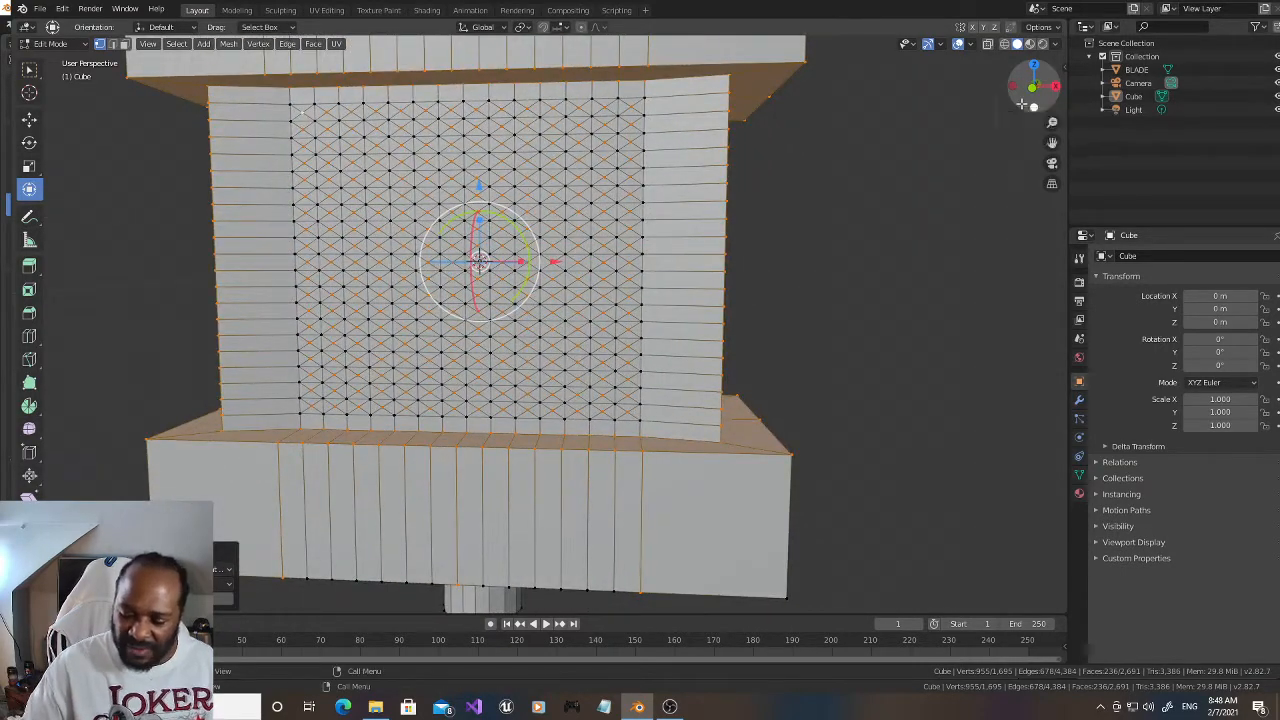
pyautogui.click(1022, 104)
pyautogui.scroll(-1, 1050, 80)
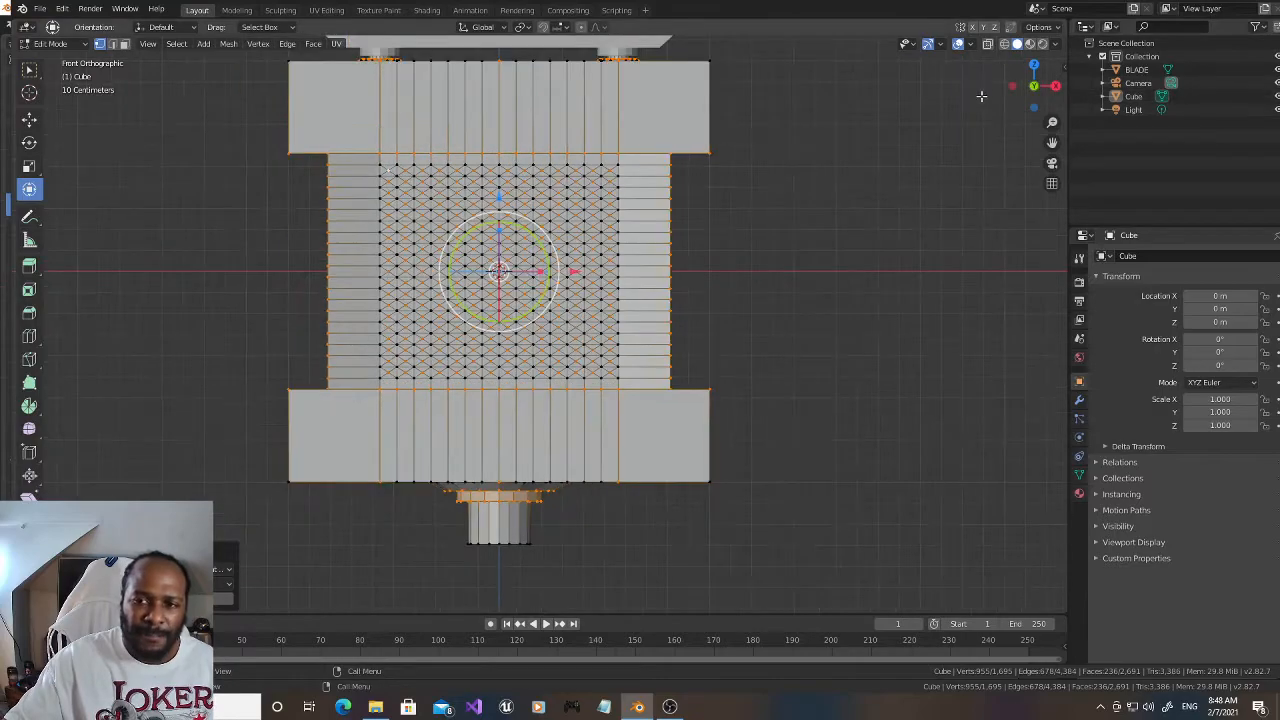
# Step: In wireframe, circle-deselect all selected vertices outside the front and back grids, leaving only the poked faces' centre vertices selected
pyautogui.click(1007, 46)
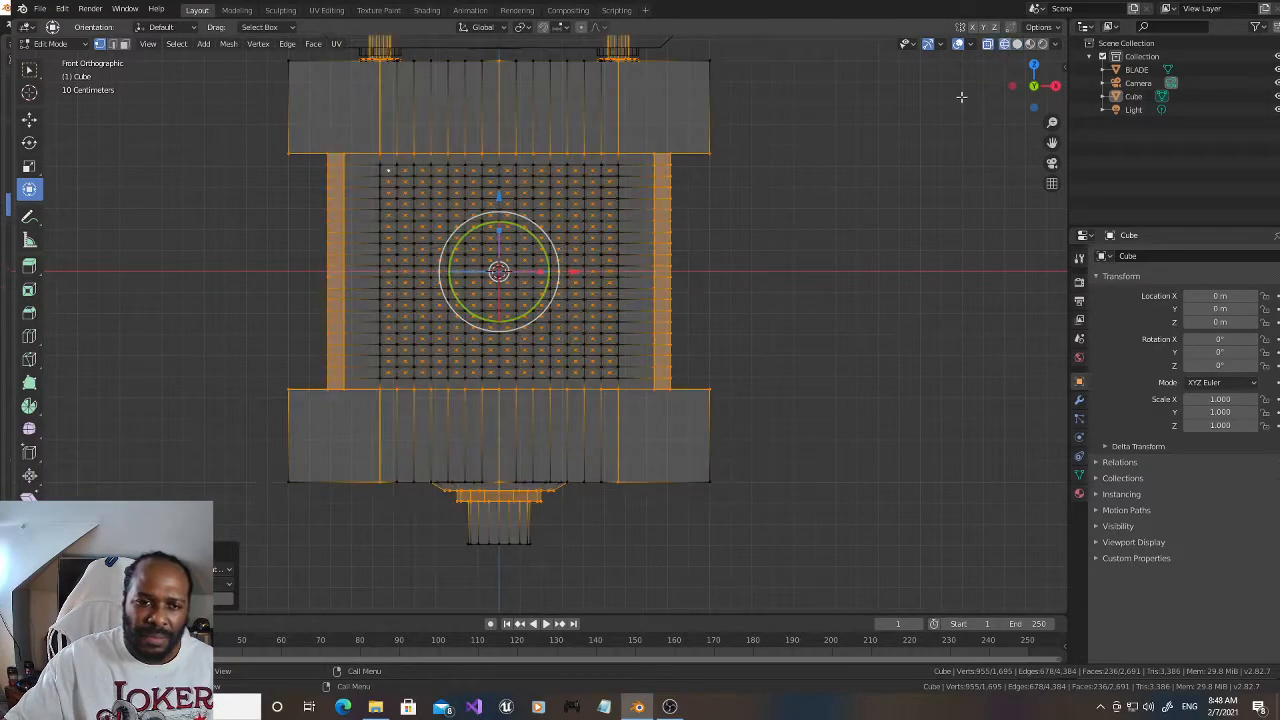
pyautogui.press('c')
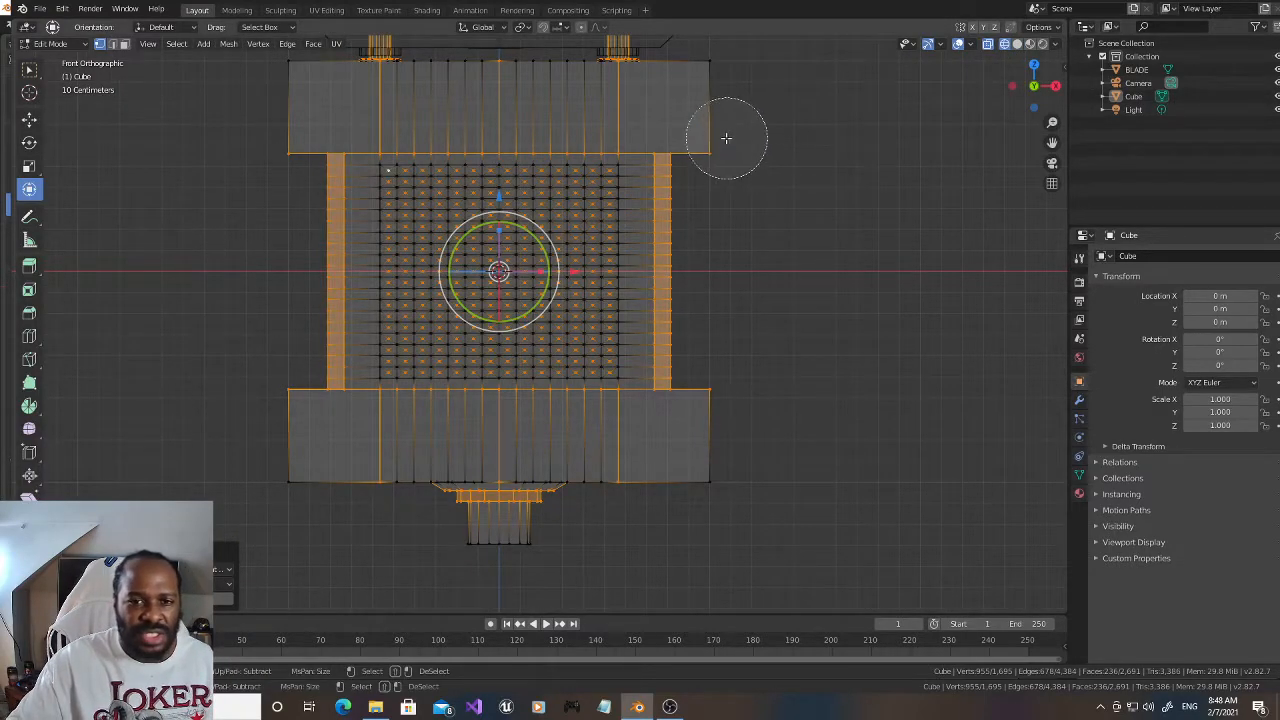
pyautogui.moveTo(694, 134)
pyautogui.mouseDown(button='middle')
pyautogui.moveTo(680, 157)
pyautogui.moveTo(691, 238)
pyautogui.moveTo(666, 186)
pyautogui.moveTo(700, 429)
pyautogui.moveTo(546, 503)
pyautogui.moveTo(237, 463)
pyautogui.moveTo(286, 414)
pyautogui.moveTo(386, 429)
pyautogui.moveTo(604, 427)
pyautogui.moveTo(300, 386)
pyautogui.moveTo(307, 124)
pyautogui.moveTo(337, 71)
pyautogui.moveTo(514, 63)
pyautogui.moveTo(714, 80)
pyautogui.moveTo(636, 116)
pyautogui.moveTo(251, 117)
pyautogui.mouseUp(button='middle')
pyautogui.rightClick(251, 117)
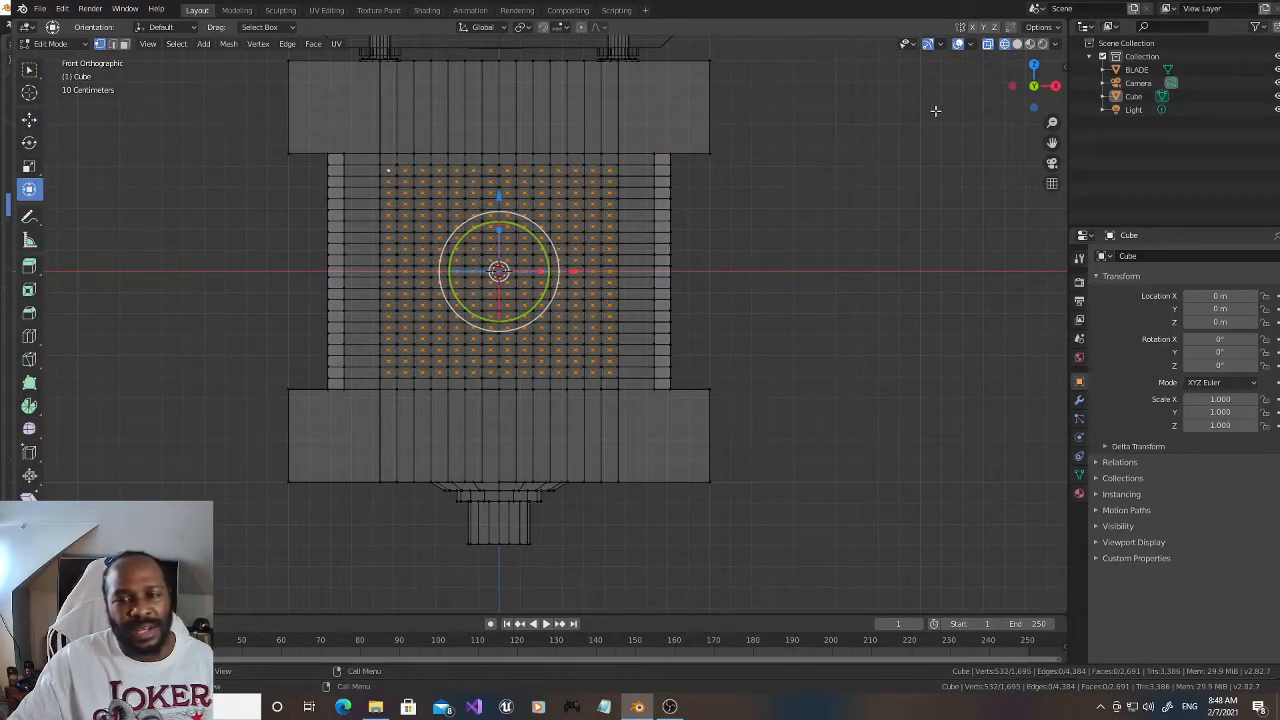
# Step: Return to solid shading, raise the poked centres into small pyramids with Shrink/Fatten at about 0.018 m, and clear the selection
pyautogui.click(1017, 43)
pyautogui.moveTo(1034, 80)
pyautogui.mouseDown()
pyautogui.moveTo(1010, 92)
pyautogui.moveTo(1140, 85)
pyautogui.moveTo(1000, 108)
pyautogui.moveTo(1015, 97)
pyautogui.moveTo(1005, 92)
pyautogui.mouseUp()
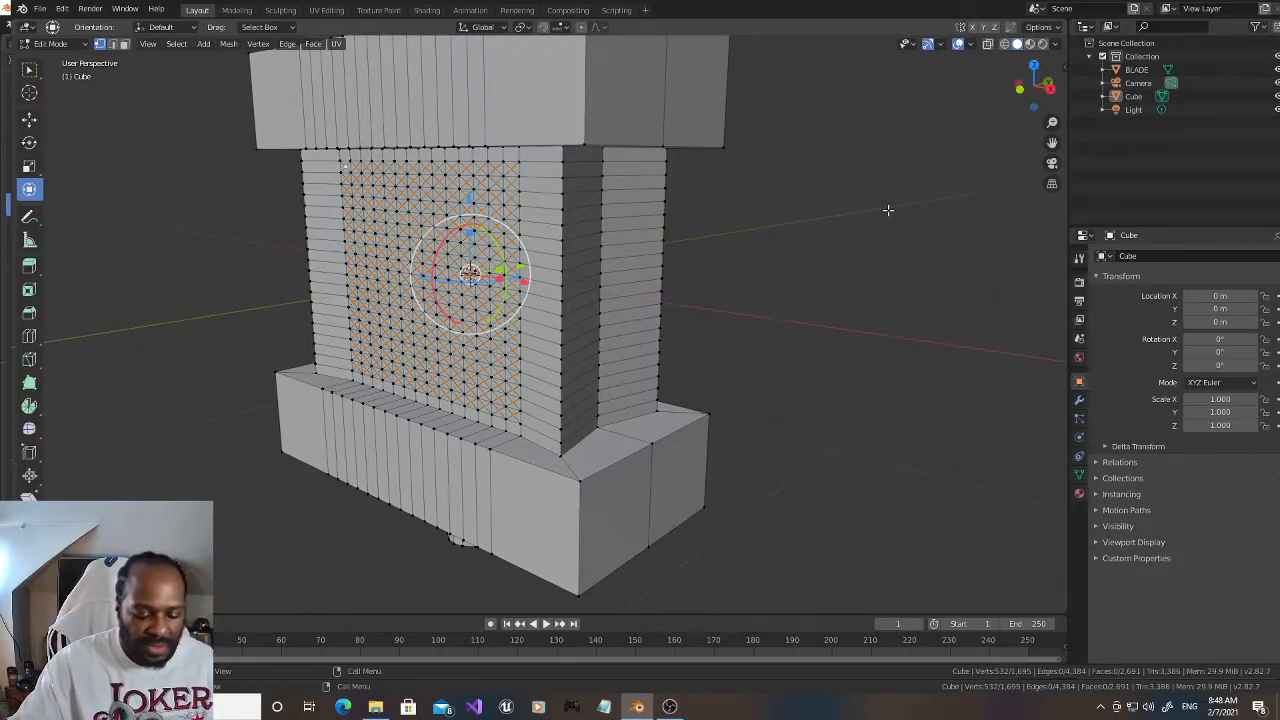
pyautogui.hotkey('alt', 's')
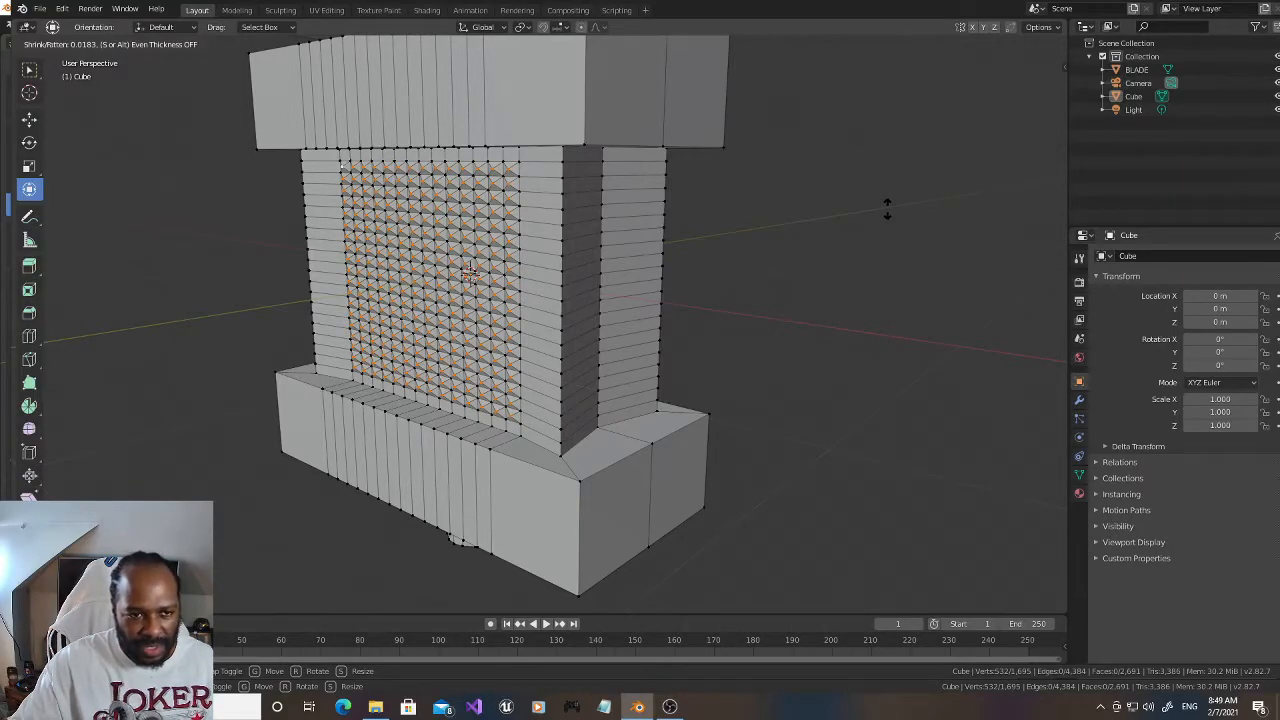
pyautogui.click(887, 209)
pyautogui.moveTo(1021, 91); pyautogui.dragTo(1062, 89)
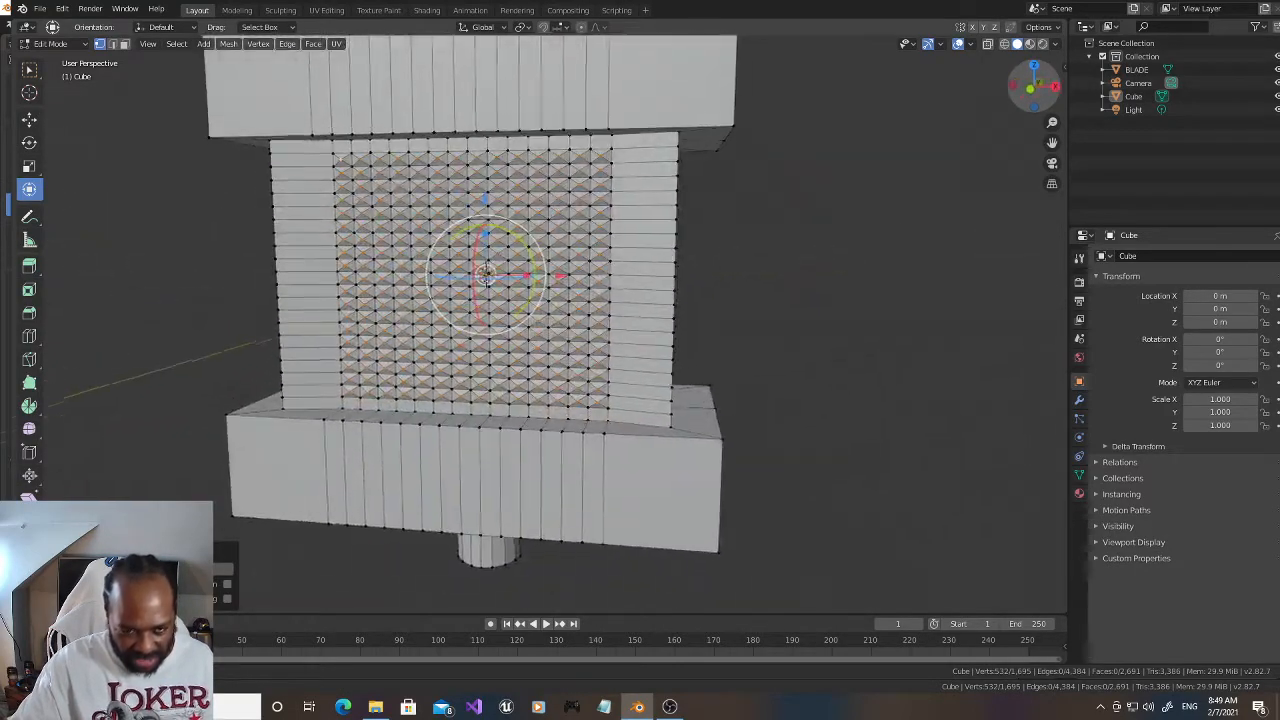
pyautogui.moveTo(1052, 143)
pyautogui.mouseDown()
pyautogui.moveTo(1066, 217)
pyautogui.moveTo(1052, 145)
pyautogui.mouseUp()
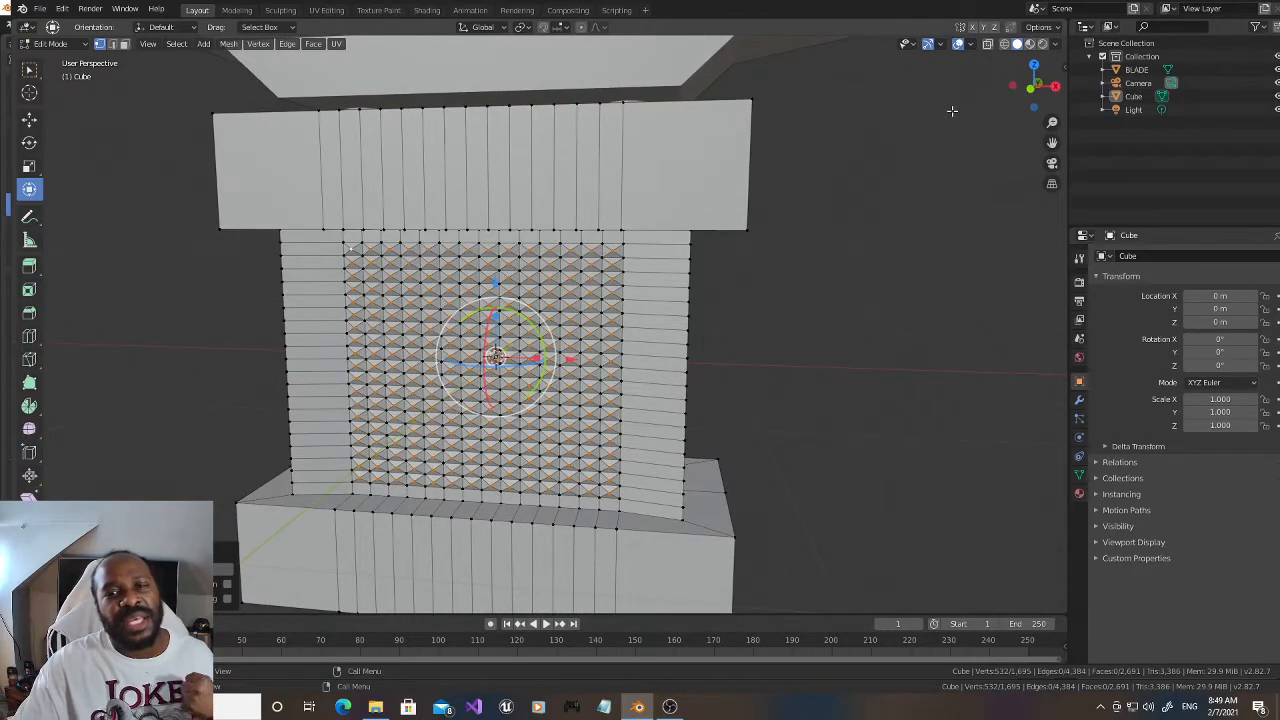
pyautogui.moveTo(1033, 86); pyautogui.dragTo(939, 138)
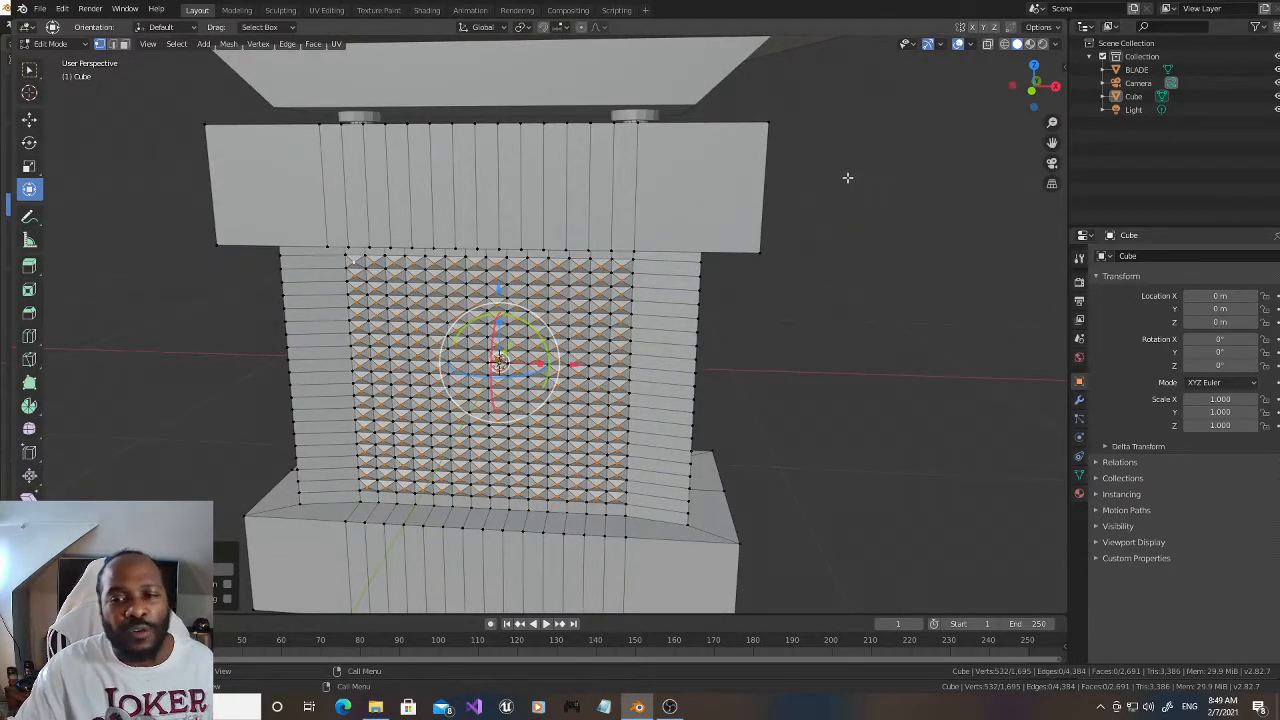
pyautogui.hotkey('alt', 'a')
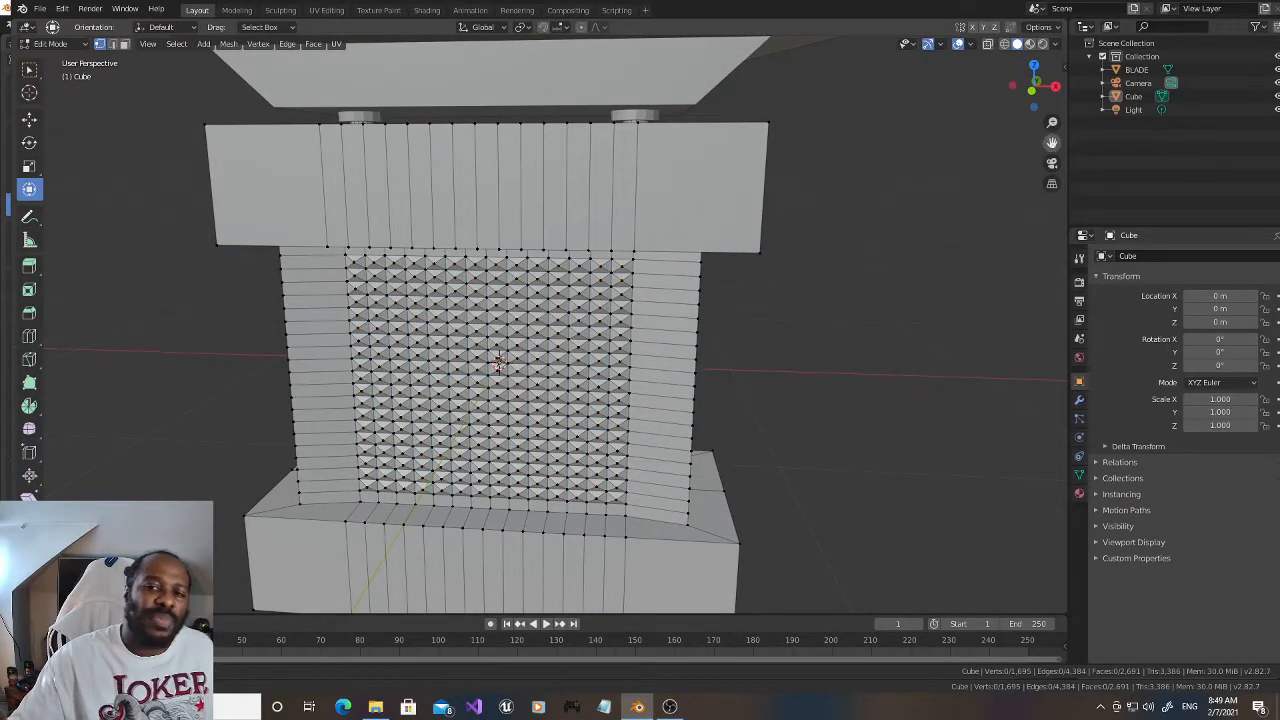
# Step: Switch editing to the BLADE mesh, select all of it and nudge it slightly down along Z towards the block's top
pyautogui.moveTo(1052, 143); pyautogui.dragTo(1052, 258)
pyautogui.moveTo(1031, 95); pyautogui.dragTo(1030, 110)
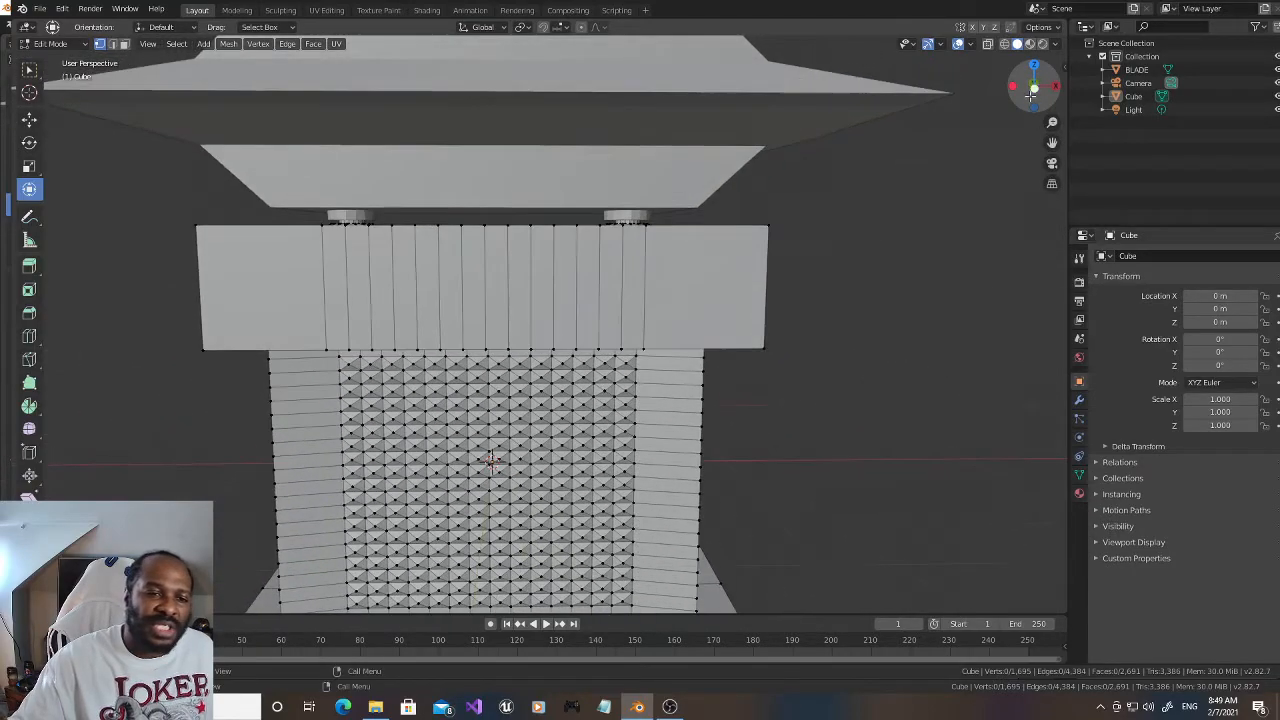
pyautogui.scroll(-3, 1023, 147)
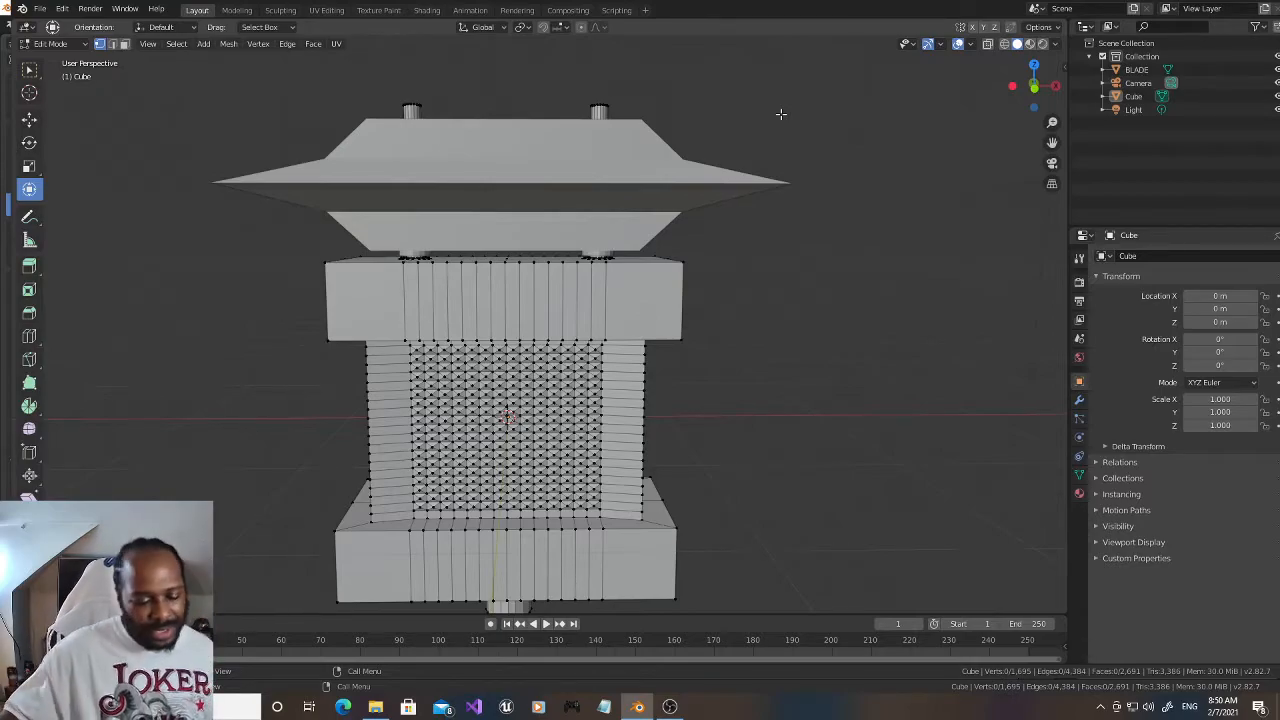
pyautogui.click(1165, 72)
pyautogui.moveTo(1034, 84)
pyautogui.mouseDown()
pyautogui.moveTo(1024, 102)
pyautogui.moveTo(1025, 80)
pyautogui.mouseUp()
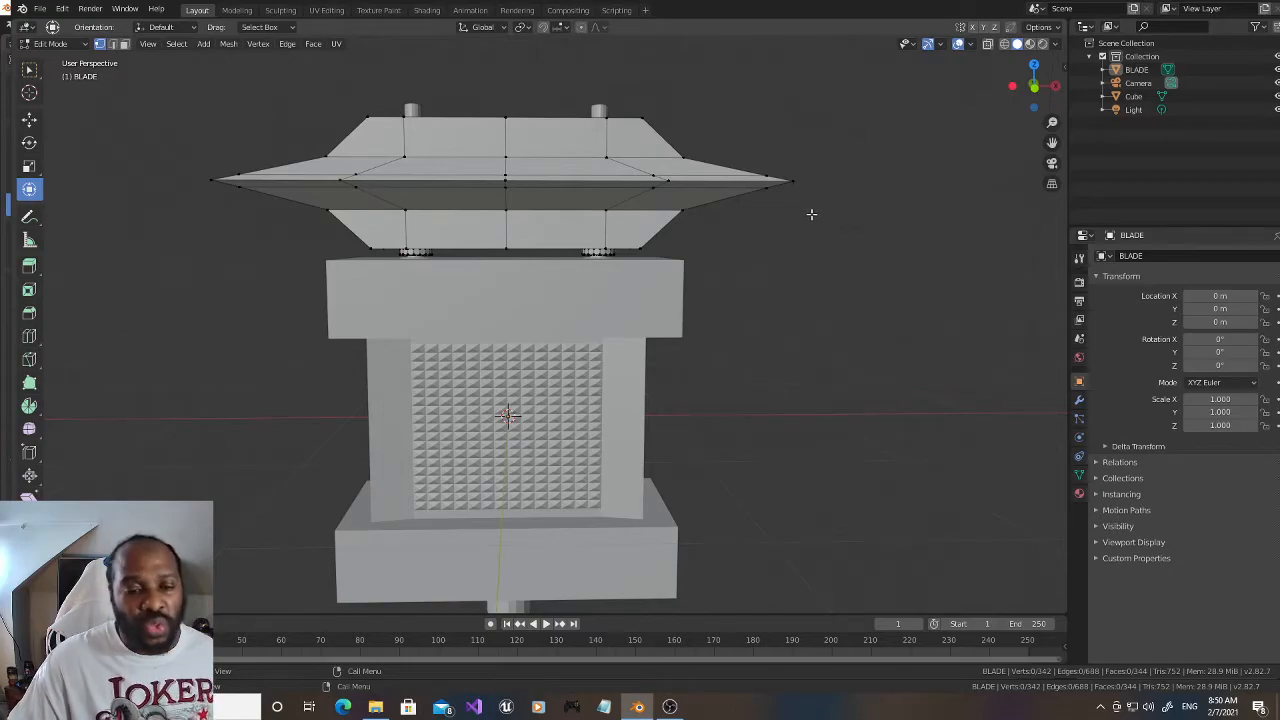
pyautogui.press('a')
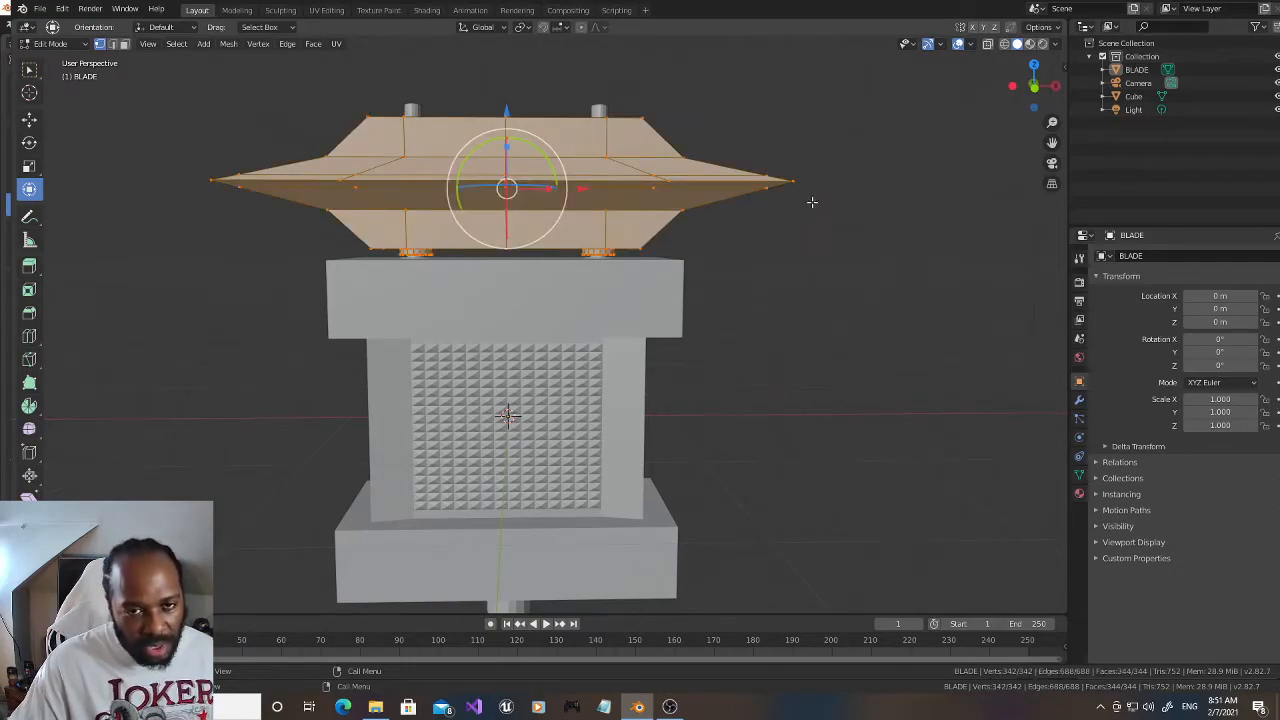
pyautogui.scroll(2, 815, 200)
pyautogui.moveTo(1051, 142); pyautogui.dragTo(1043, 175)
pyautogui.moveTo(476, 72)
pyautogui.mouseDown()
pyautogui.moveTo(474, 61)
pyautogui.moveTo(478, 75)
pyautogui.mouseUp()
pyautogui.scroll(-3, 581, 190)
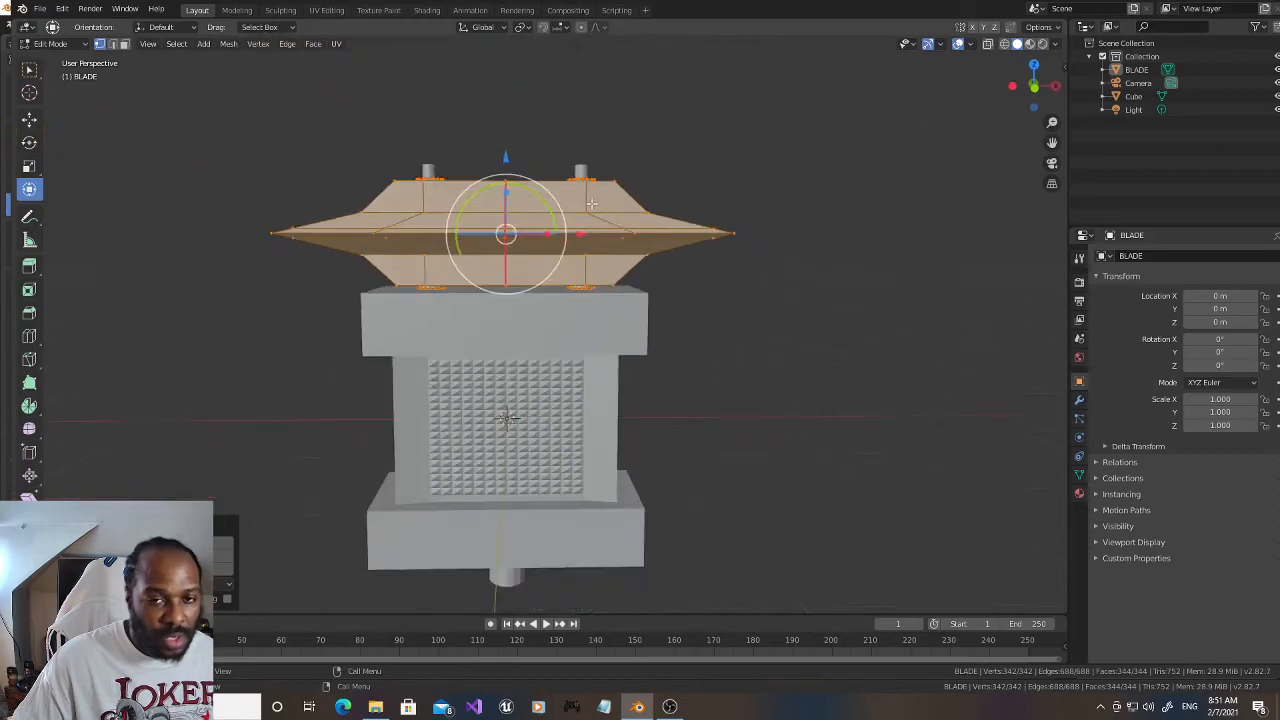
# Step: Clear the selection on the BLADE mesh and save the file
pyautogui.moveTo(1029, 92); pyautogui.dragTo(1029, 93)
pyautogui.click(830, 216)
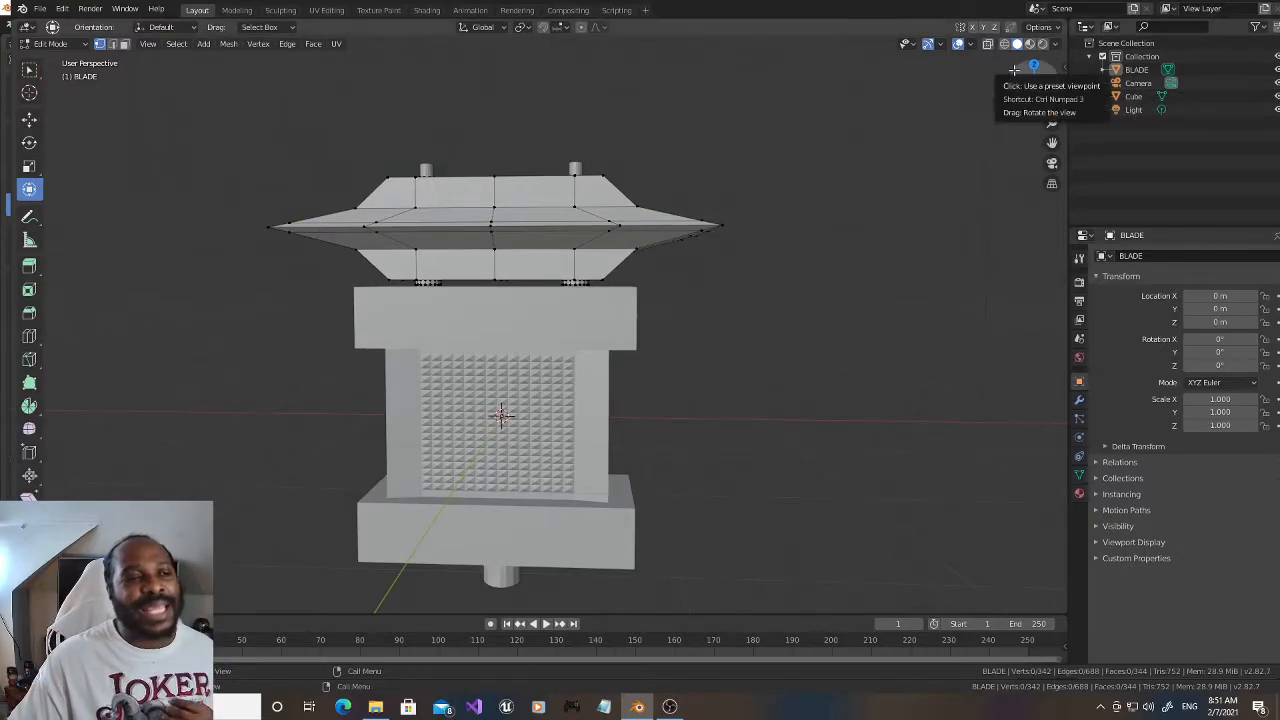
pyautogui.click(40, 9)
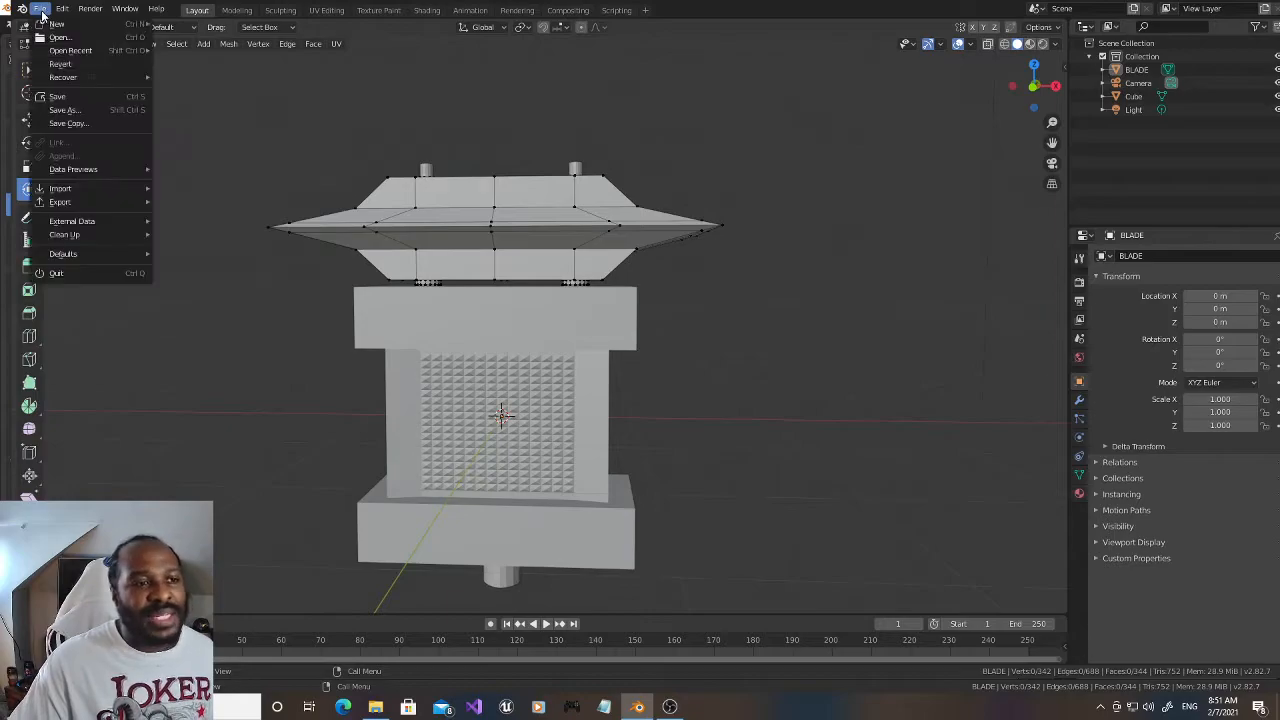
pyautogui.click(81, 95)
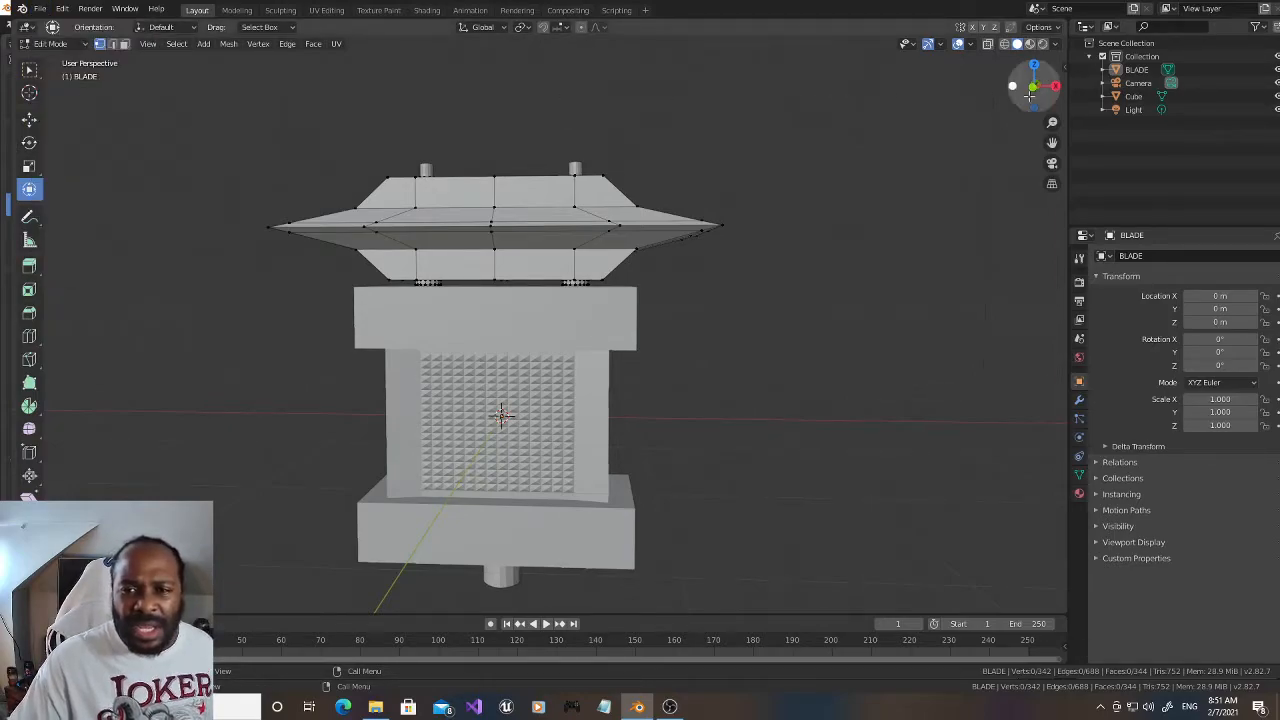
# Step: Go to front view, return to Object Mode and select the BLADE object
pyautogui.moveTo(1048, 140); pyautogui.dragTo(1075, 220)
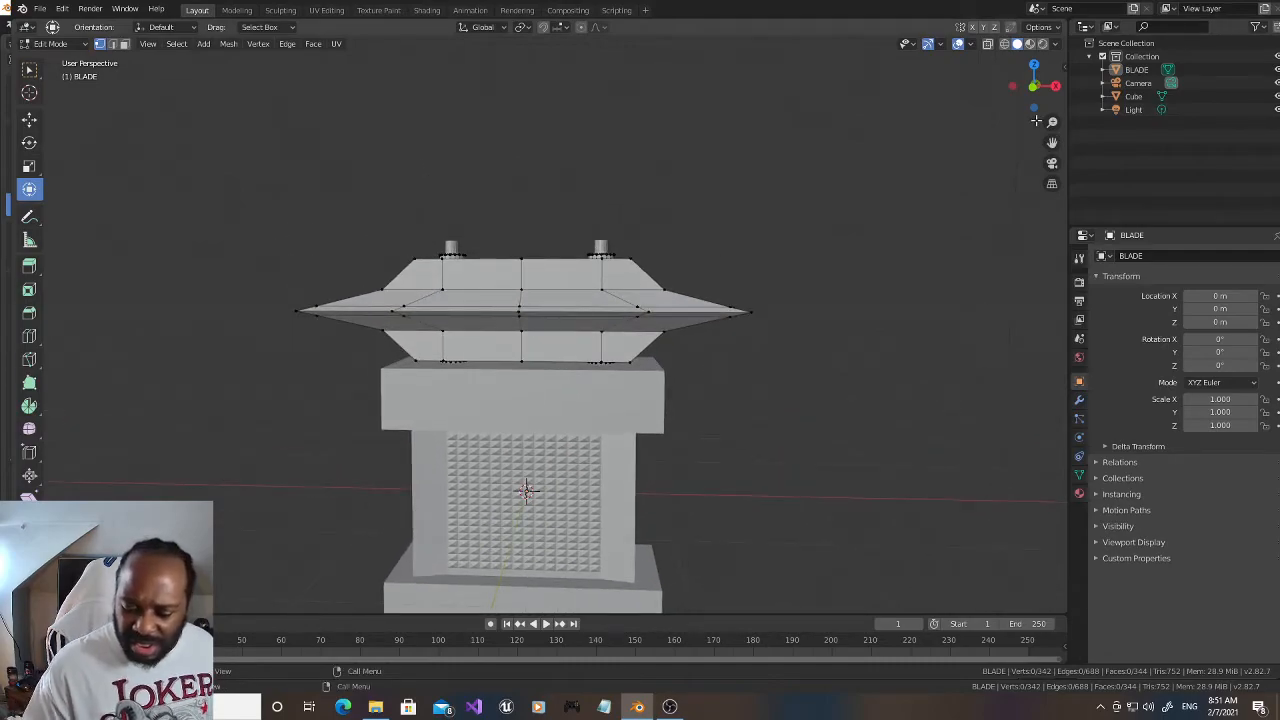
pyautogui.press('KP_1')
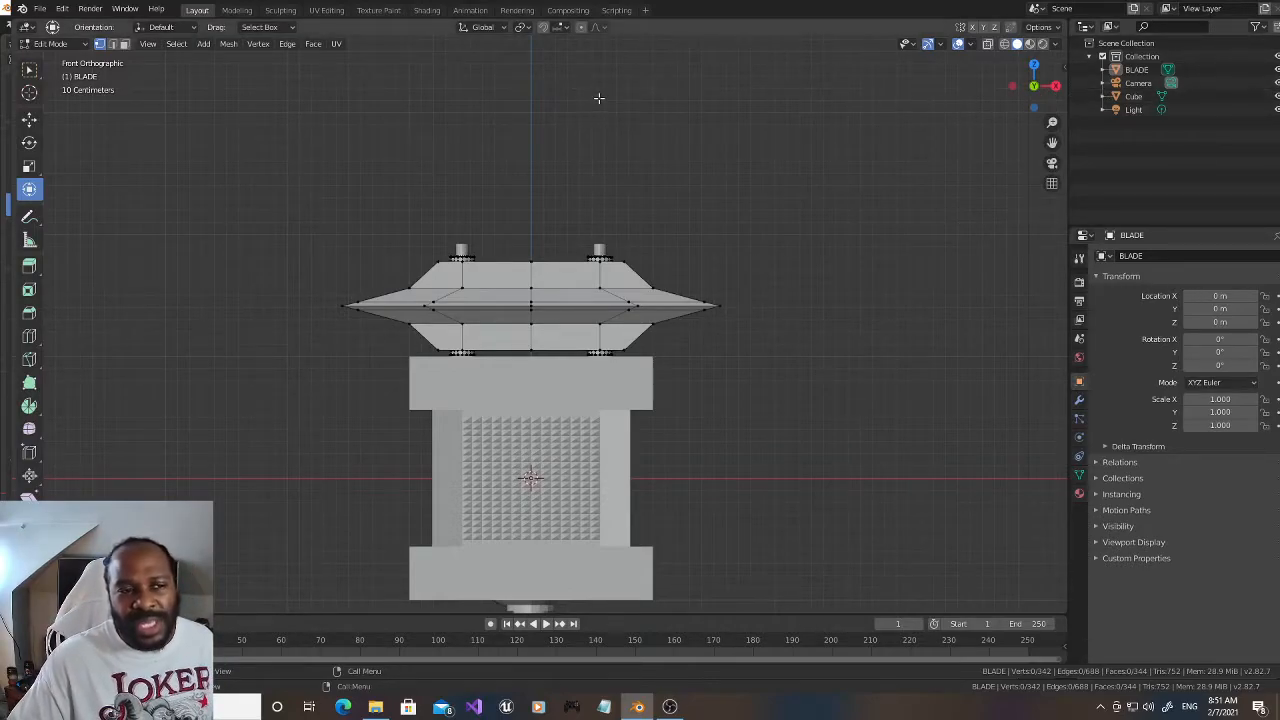
pyautogui.click(50, 44)
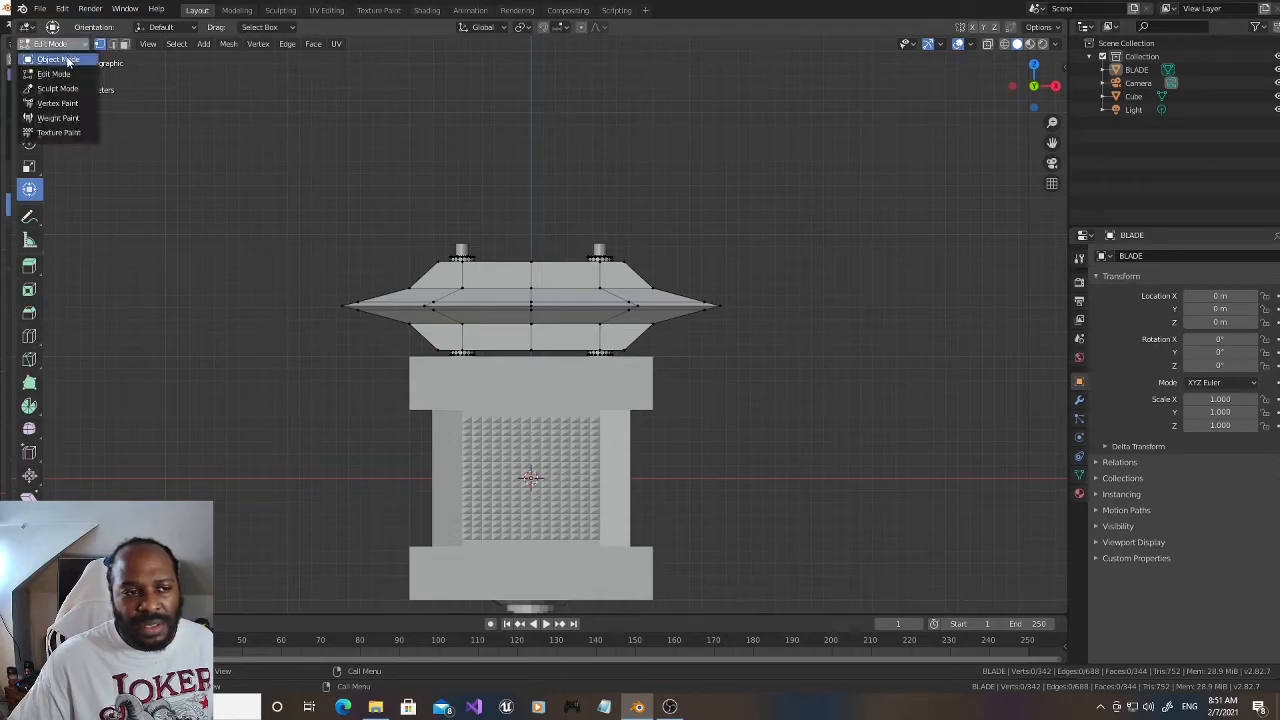
pyautogui.click(55, 55)
pyautogui.click(510, 298)
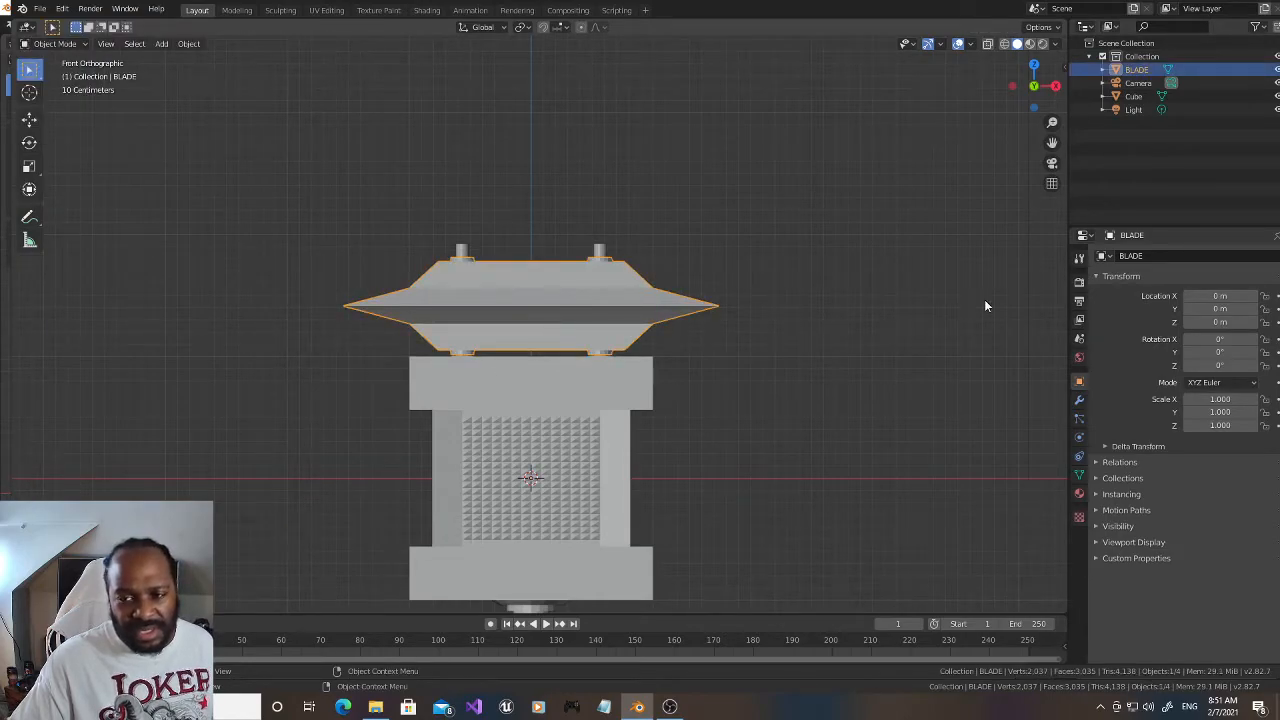
# Step: Add an Array modifier to BLADE with a relative offset of 0 in X and 1 in Z
pyautogui.click(1079, 399)
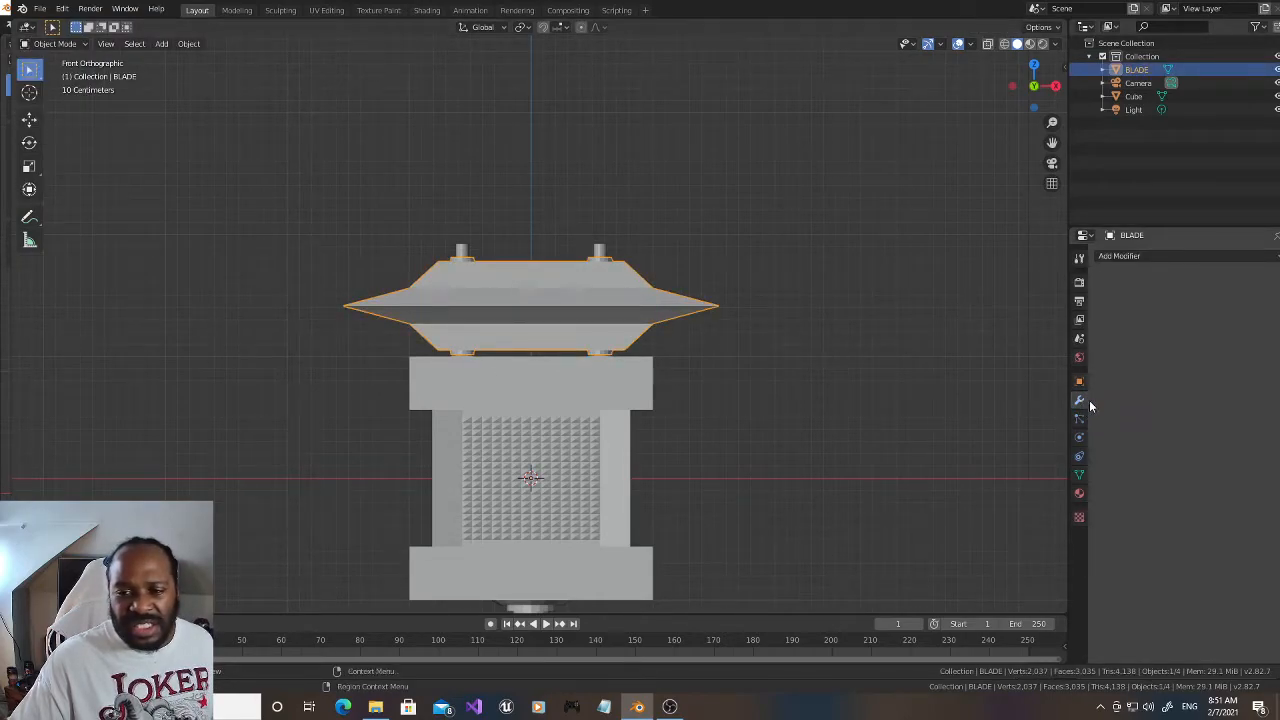
pyautogui.click(1183, 258)
pyautogui.click(1022, 289)
pyautogui.doubleClick(1210, 364)
pyautogui.write('2')
pyautogui.press('Return')
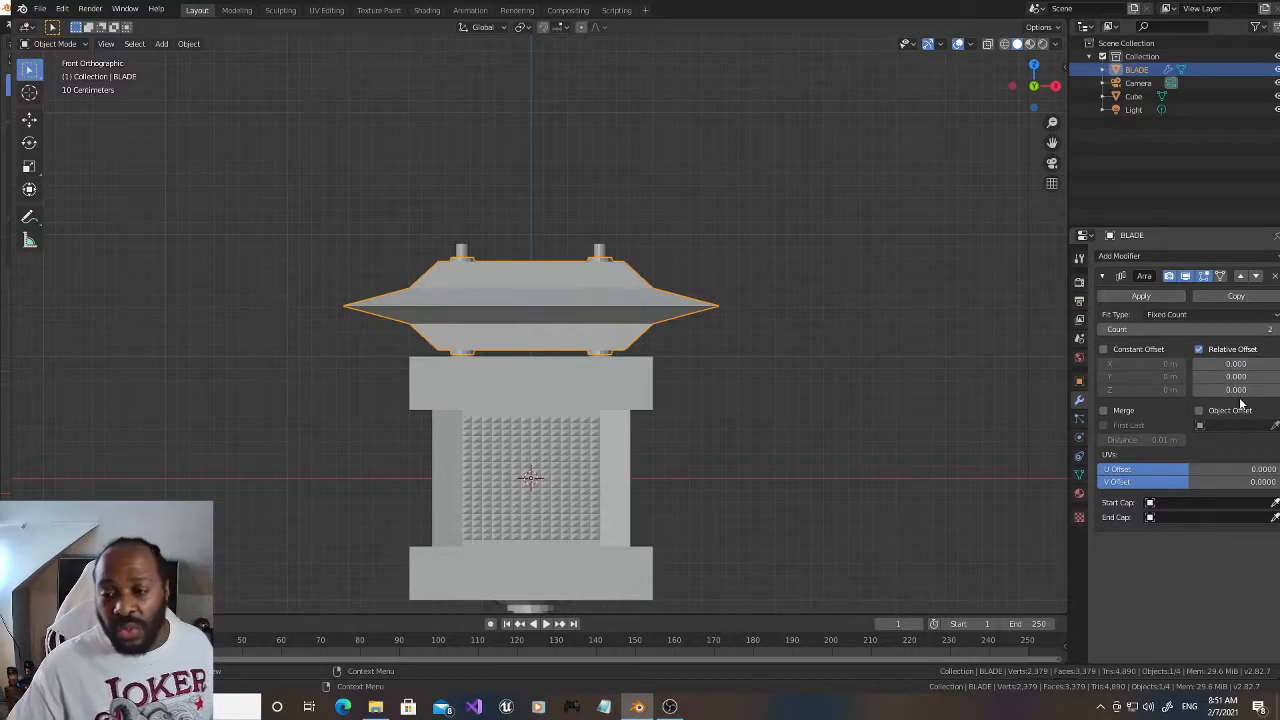
pyautogui.doubleClick(1240, 390)
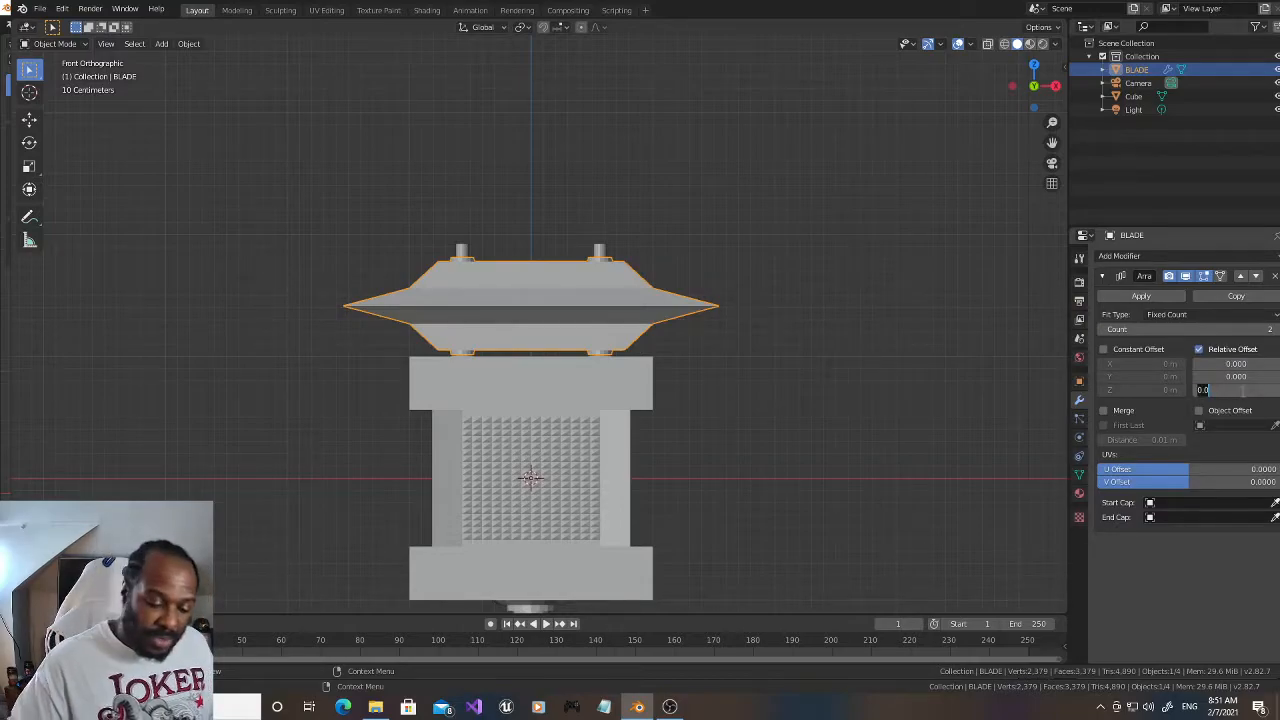
pyautogui.write('1')
pyautogui.press('Return')
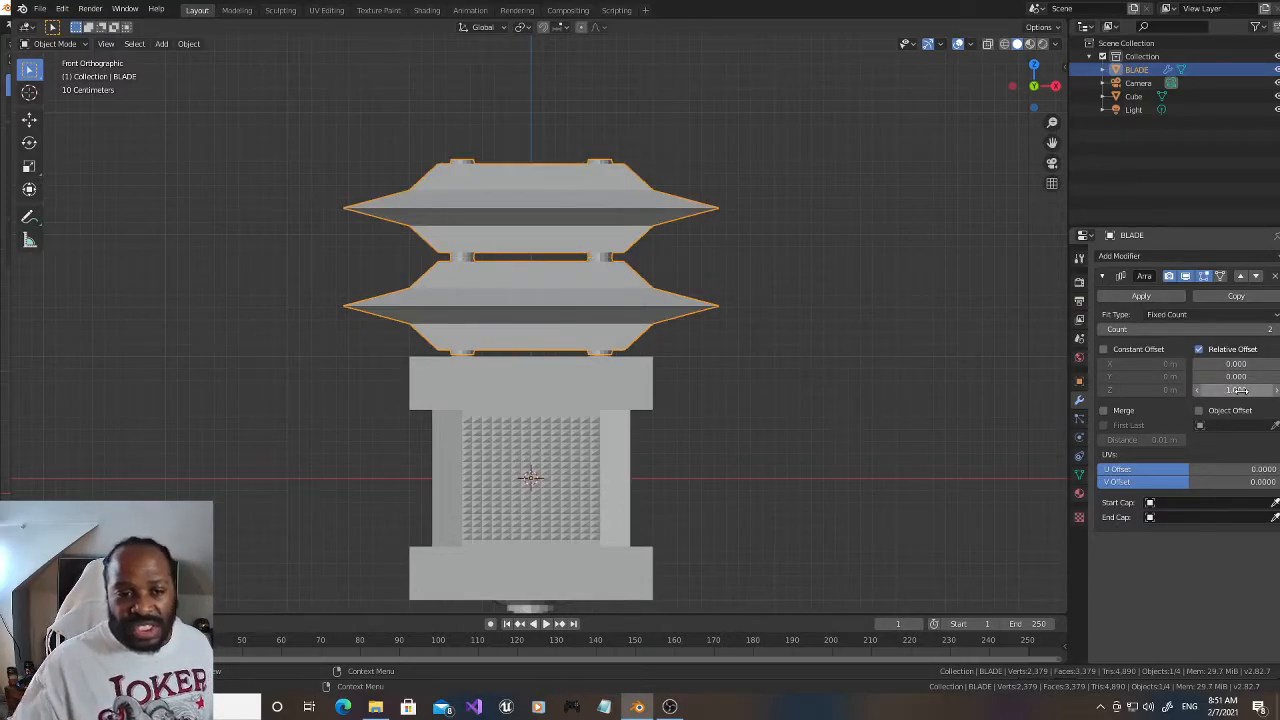
# Step: Enable the array's constant offset and set its Z value to 0.001 m
pyautogui.scroll(4, 757, 329)
pyautogui.moveTo(1052, 142); pyautogui.dragTo(1050, 193)
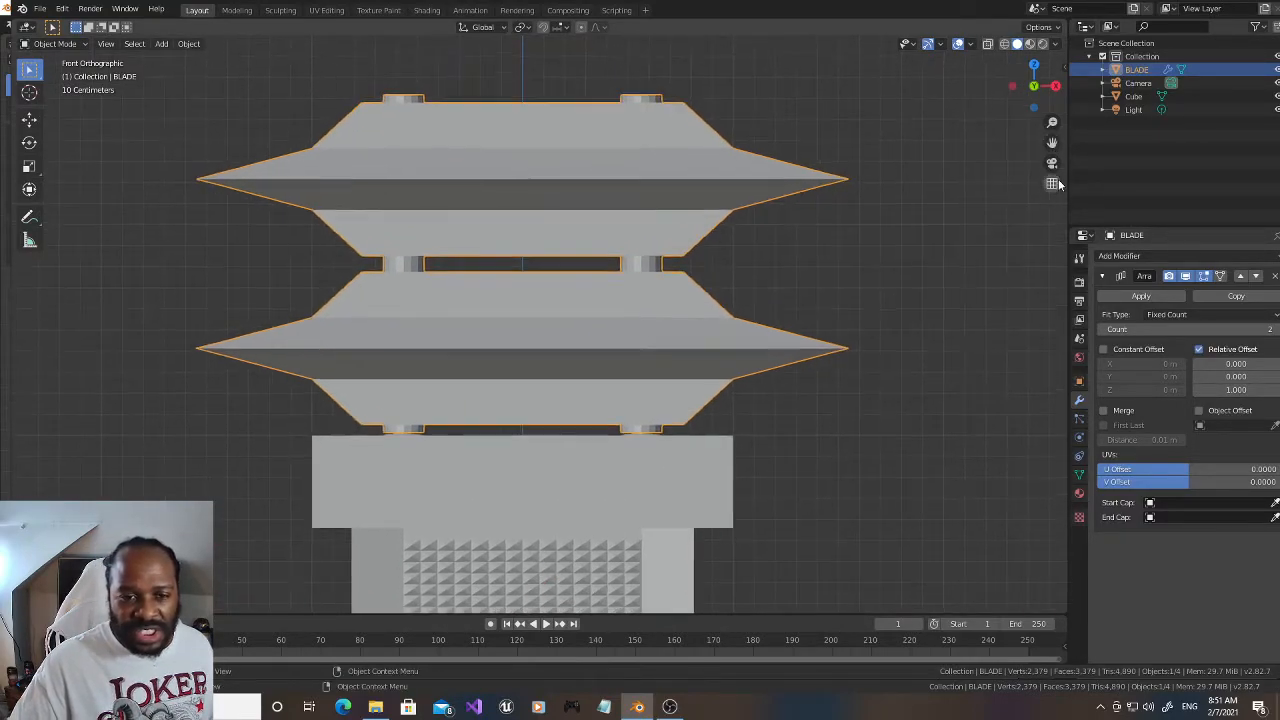
pyautogui.click(1103, 349)
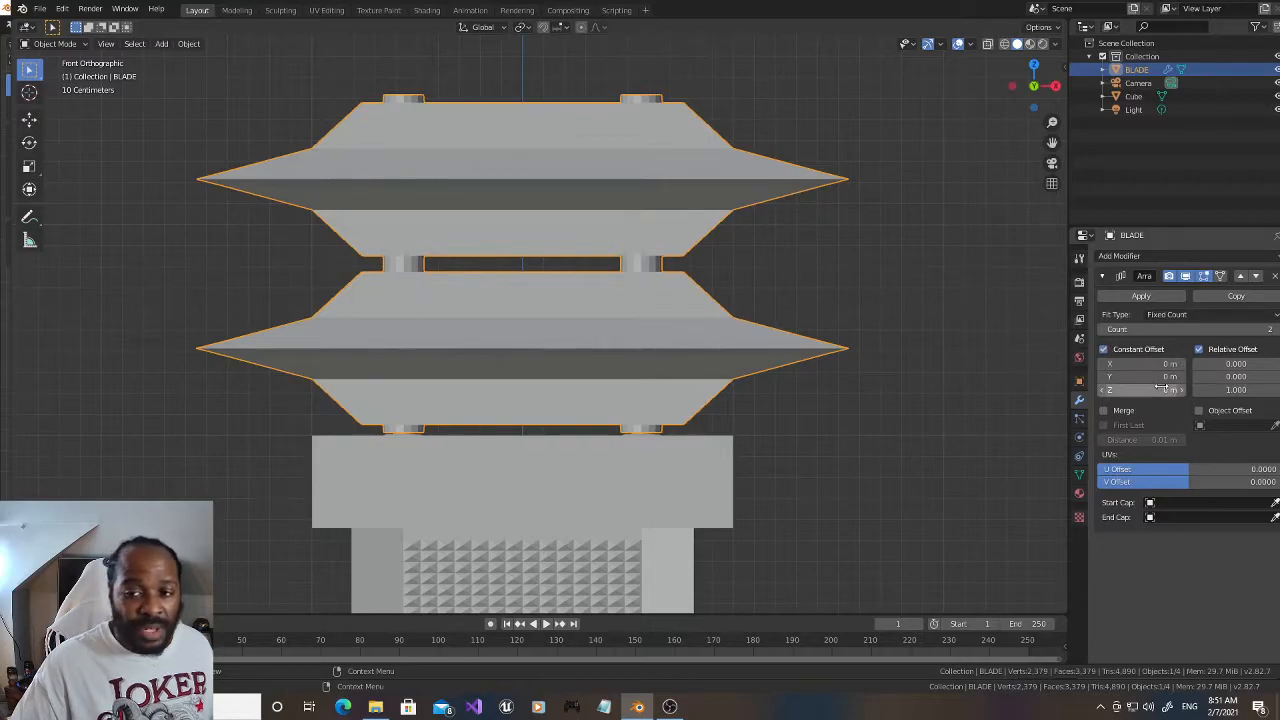
pyautogui.click(1183, 390)
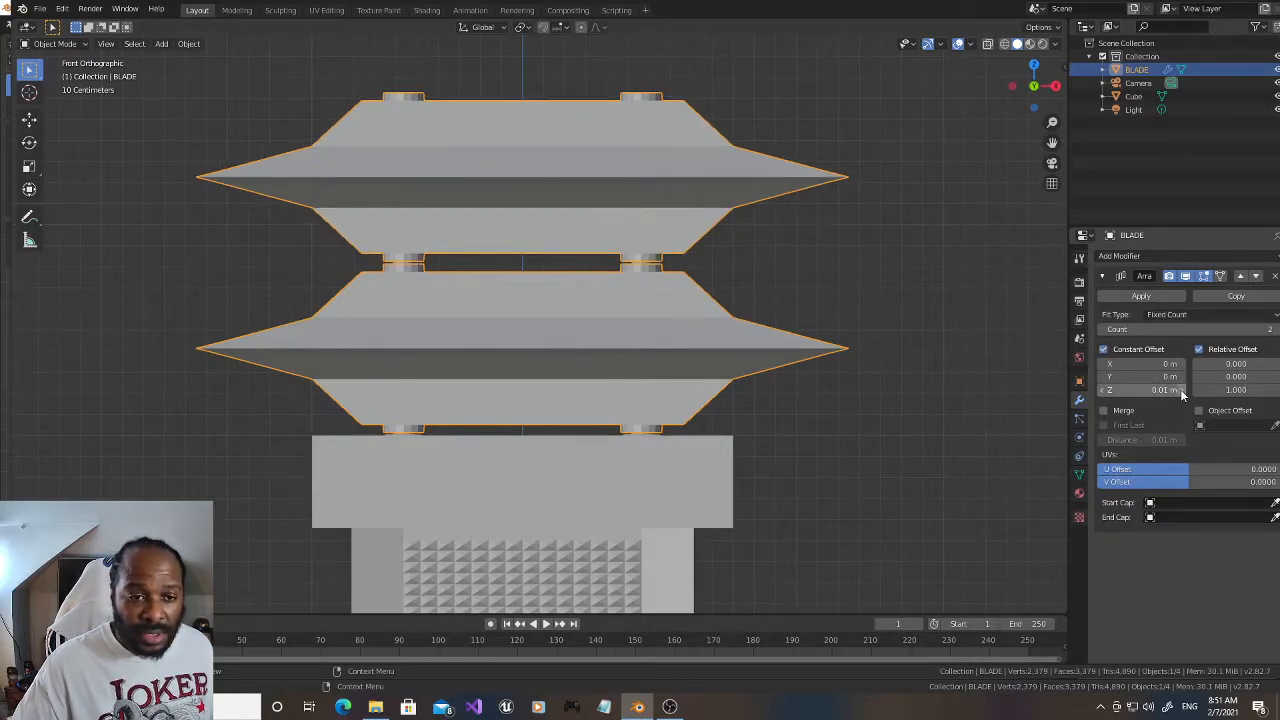
pyautogui.click(1104, 390)
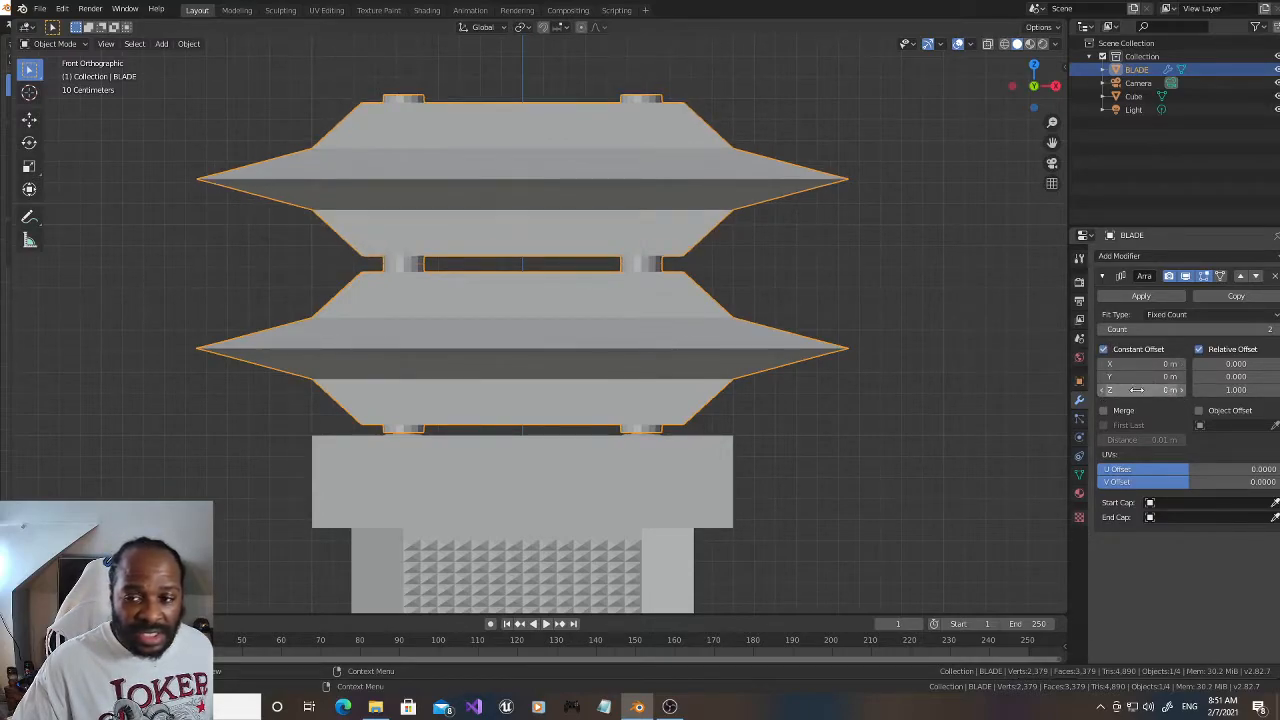
pyautogui.click(1183, 391)
pyautogui.click(1162, 390)
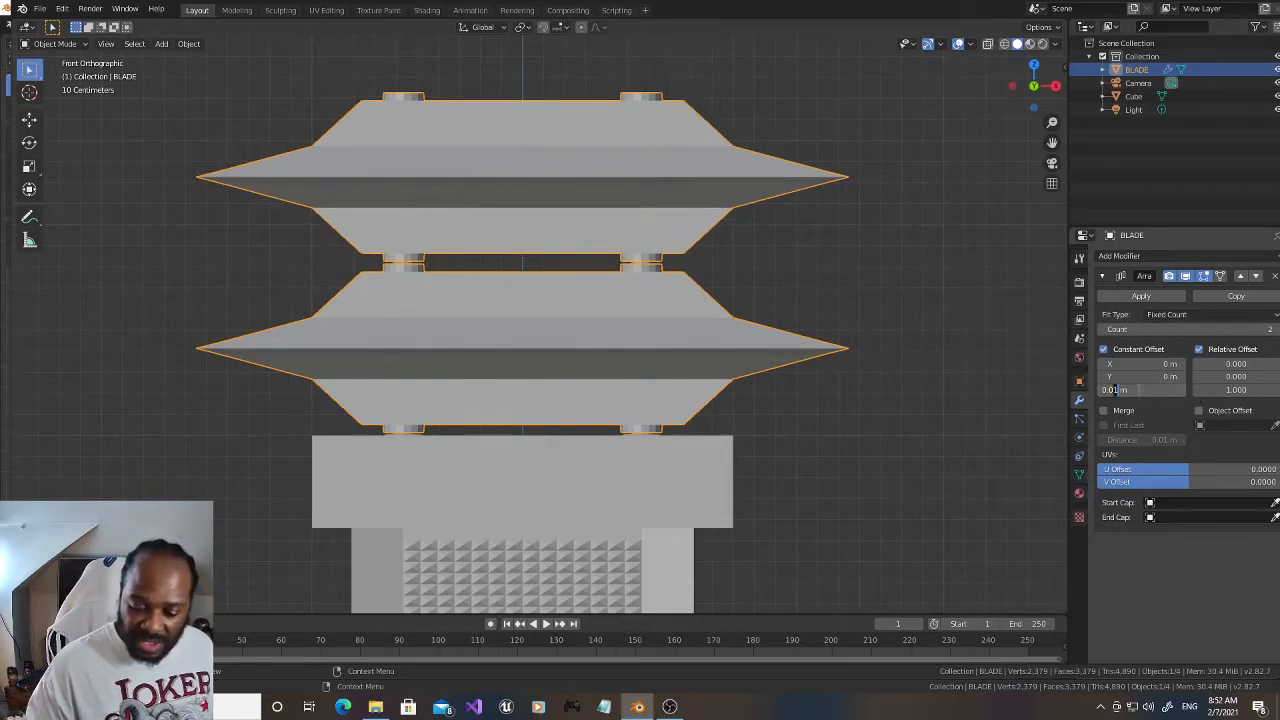
pyautogui.write('0.001')
pyautogui.press('Return')
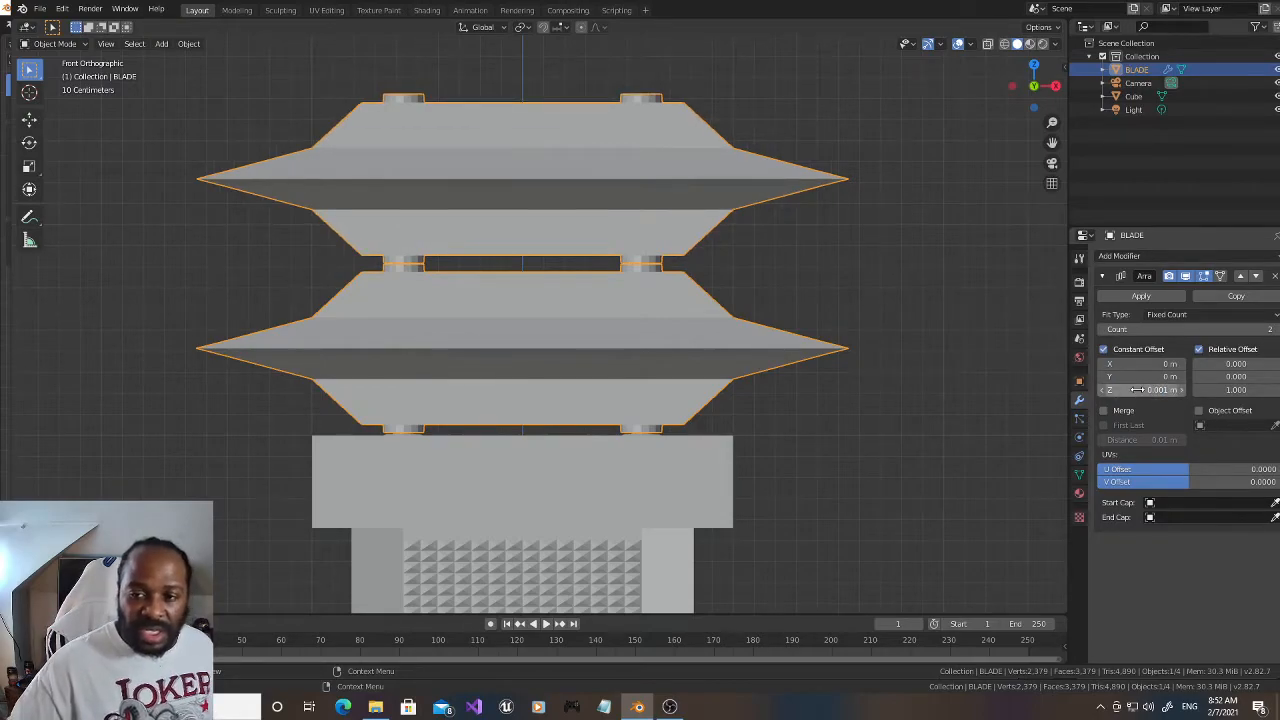
# Step: Raise the BLADE array's count to 9 so the blade segments stack upward from the block
pyautogui.scroll(-3, 955, 370)
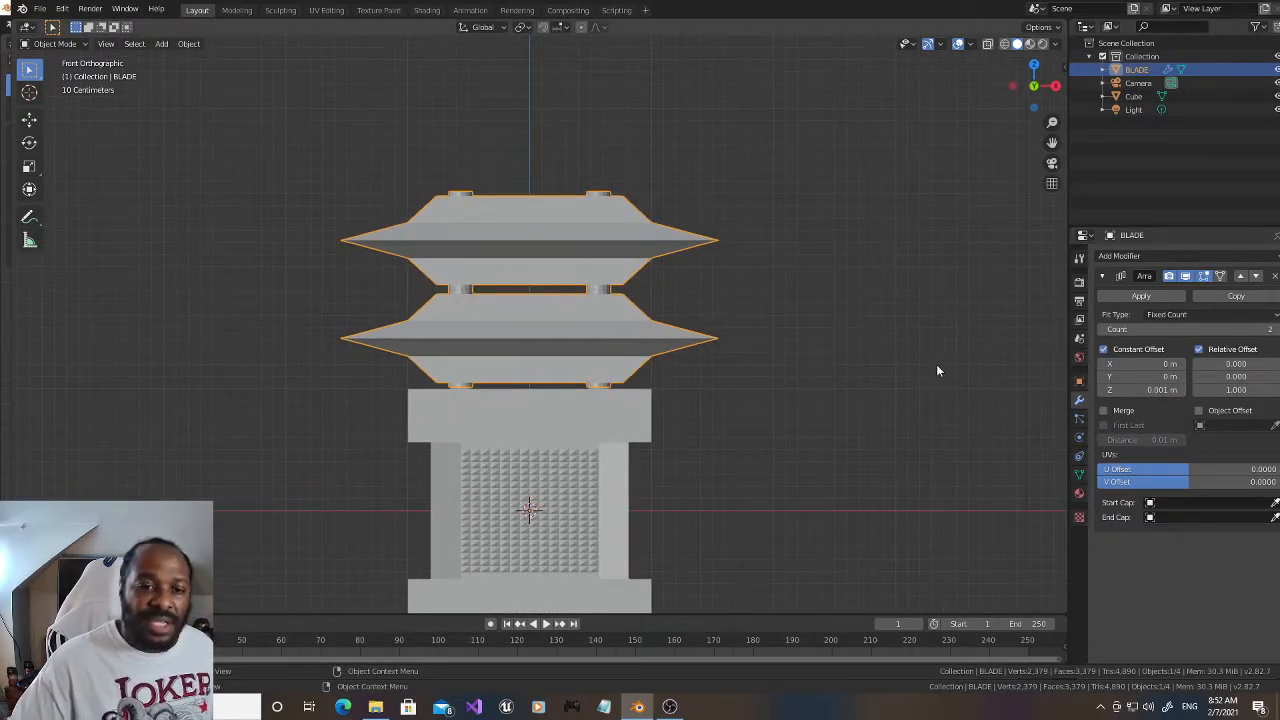
pyautogui.scroll(-1, 937, 370)
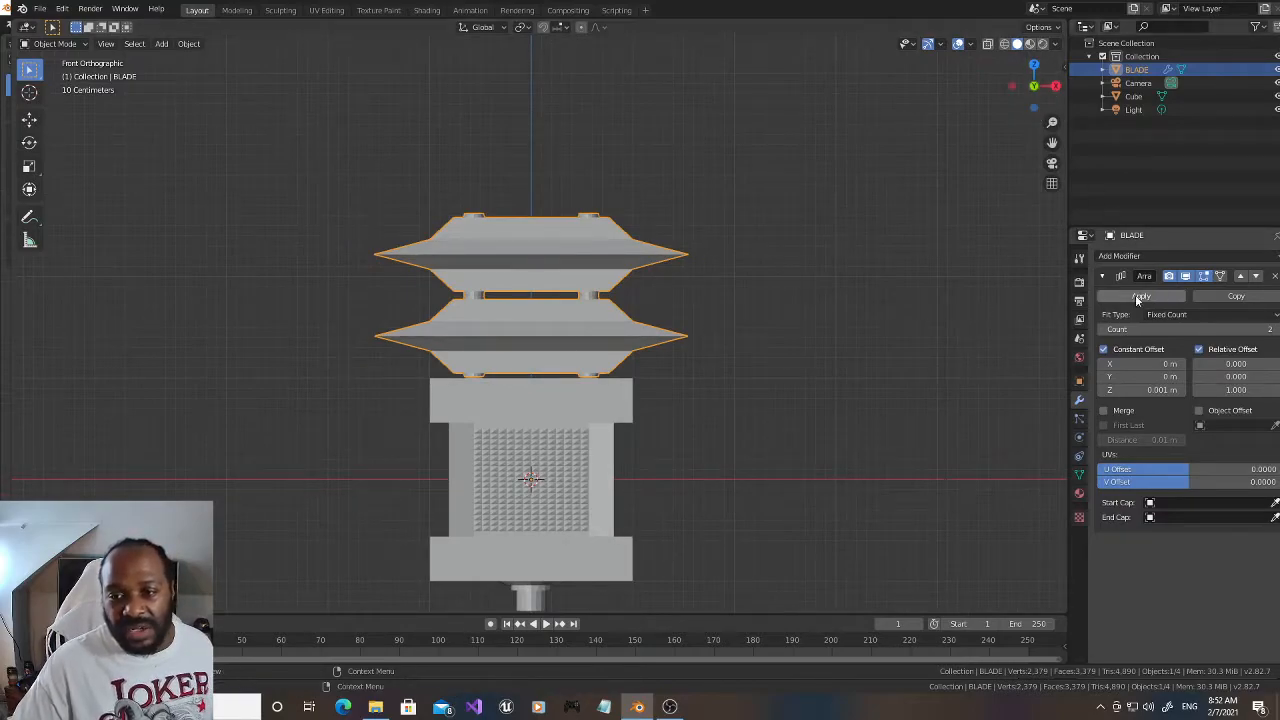
pyautogui.moveTo(1035, 100); pyautogui.dragTo(952, 172)
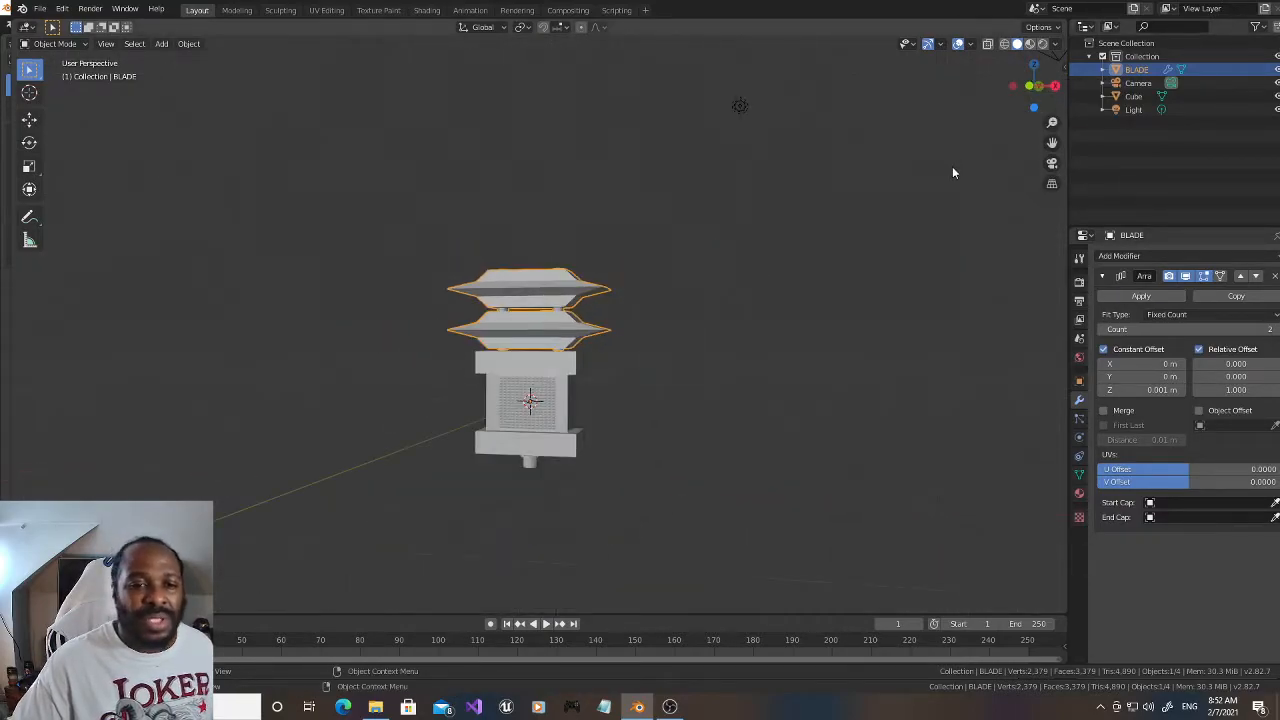
pyautogui.click(1275, 330)
pyautogui.click(1275, 330)
pyautogui.moveTo(1275, 330); pyautogui.dragTo(1278, 330)
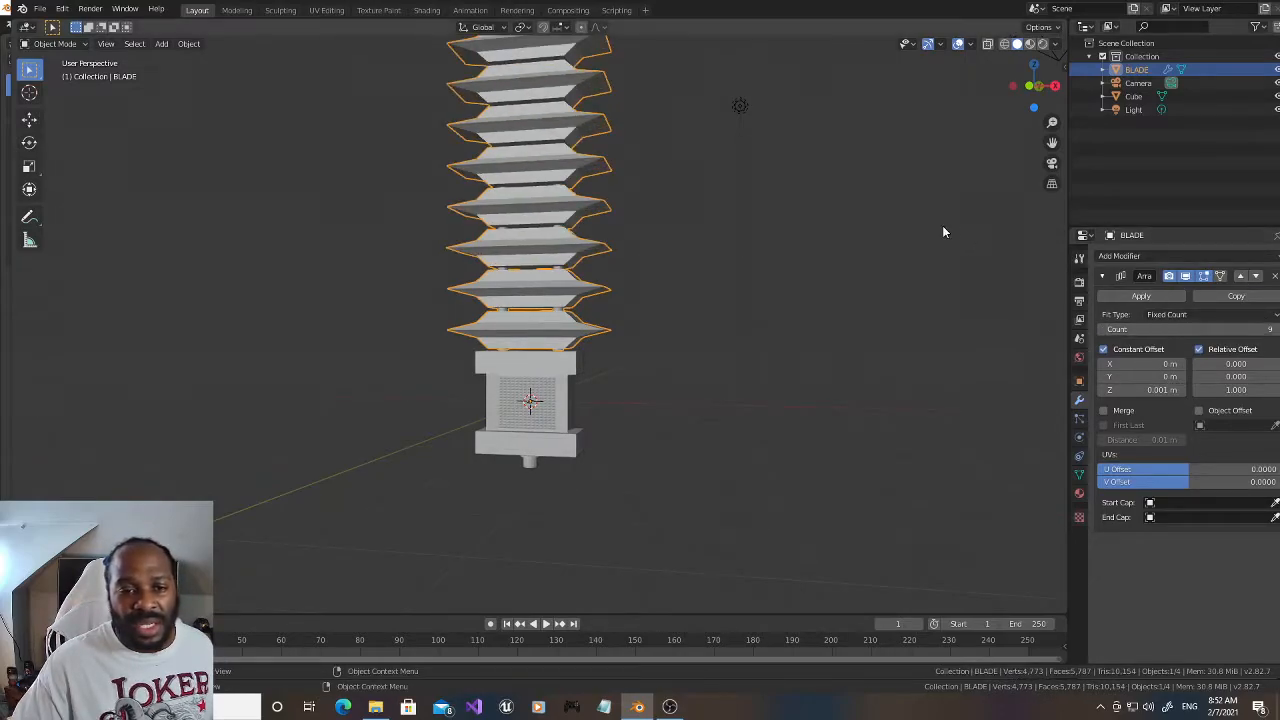
# Step: Raise the BLADE array's count to 13 to make the segment stack taller
pyautogui.scroll(-3, 930, 222)
pyautogui.moveTo(1032, 94); pyautogui.dragTo(1050, 169)
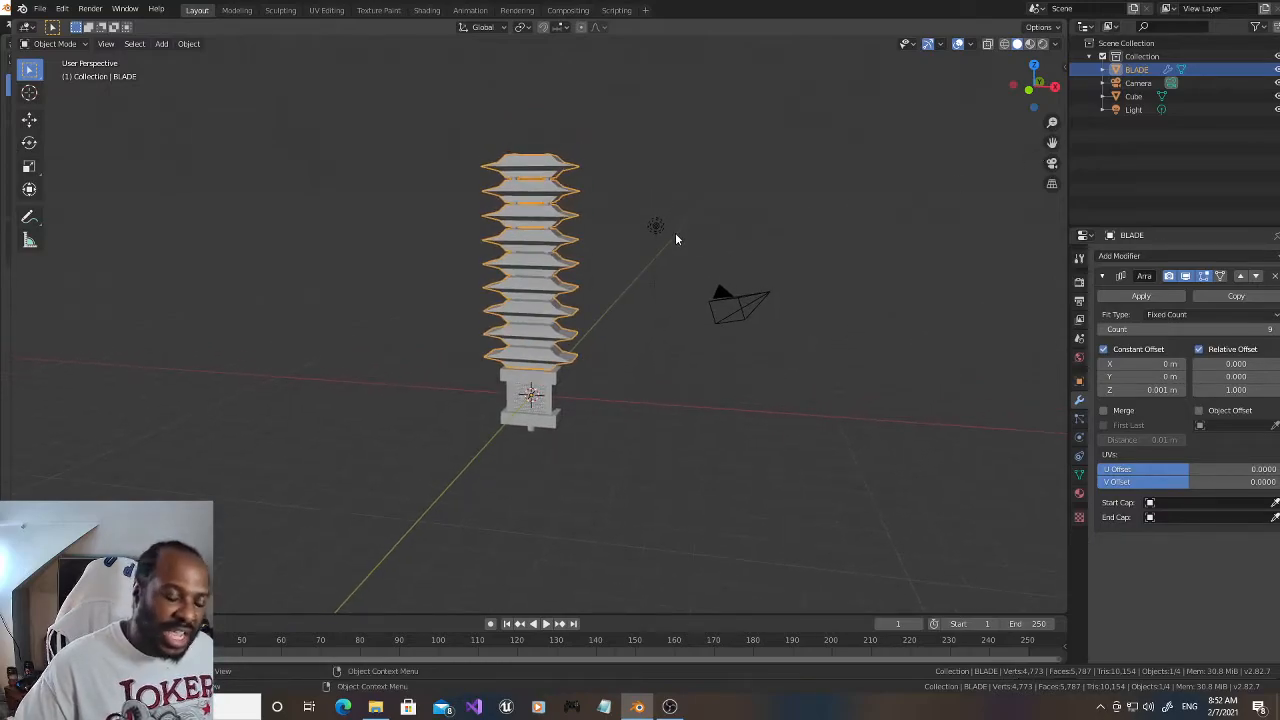
pyautogui.scroll(2, 675, 232)
pyautogui.scroll(-1, 739, 263)
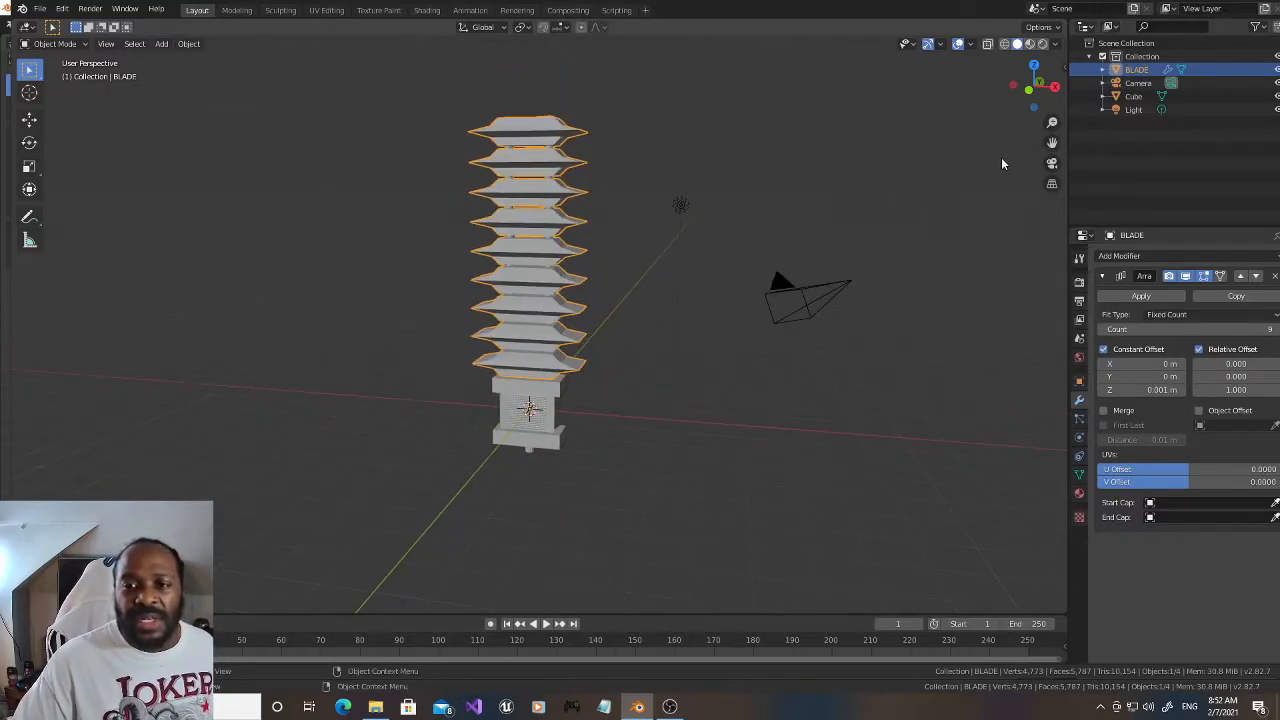
pyautogui.moveTo(1045, 144); pyautogui.dragTo(1040, 174)
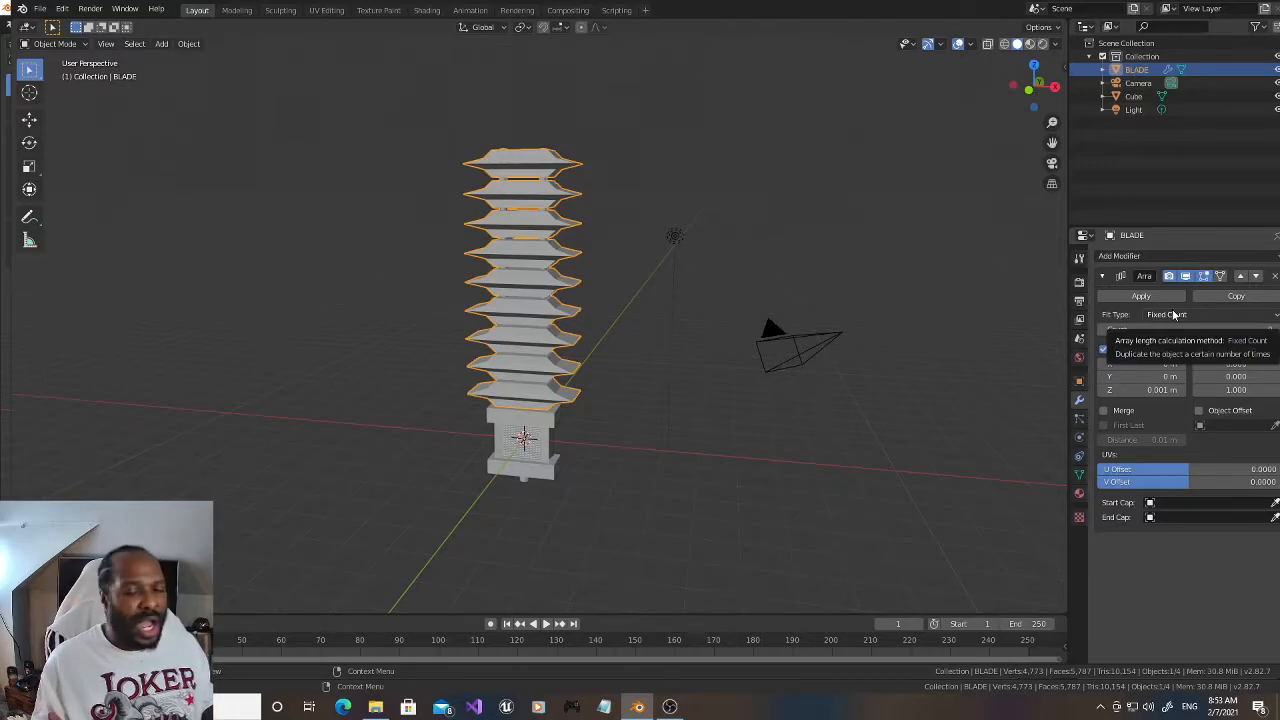
pyautogui.moveTo(1034, 82); pyautogui.dragTo(1052, 83)
pyautogui.moveTo(1052, 142); pyautogui.dragTo(1047, 176)
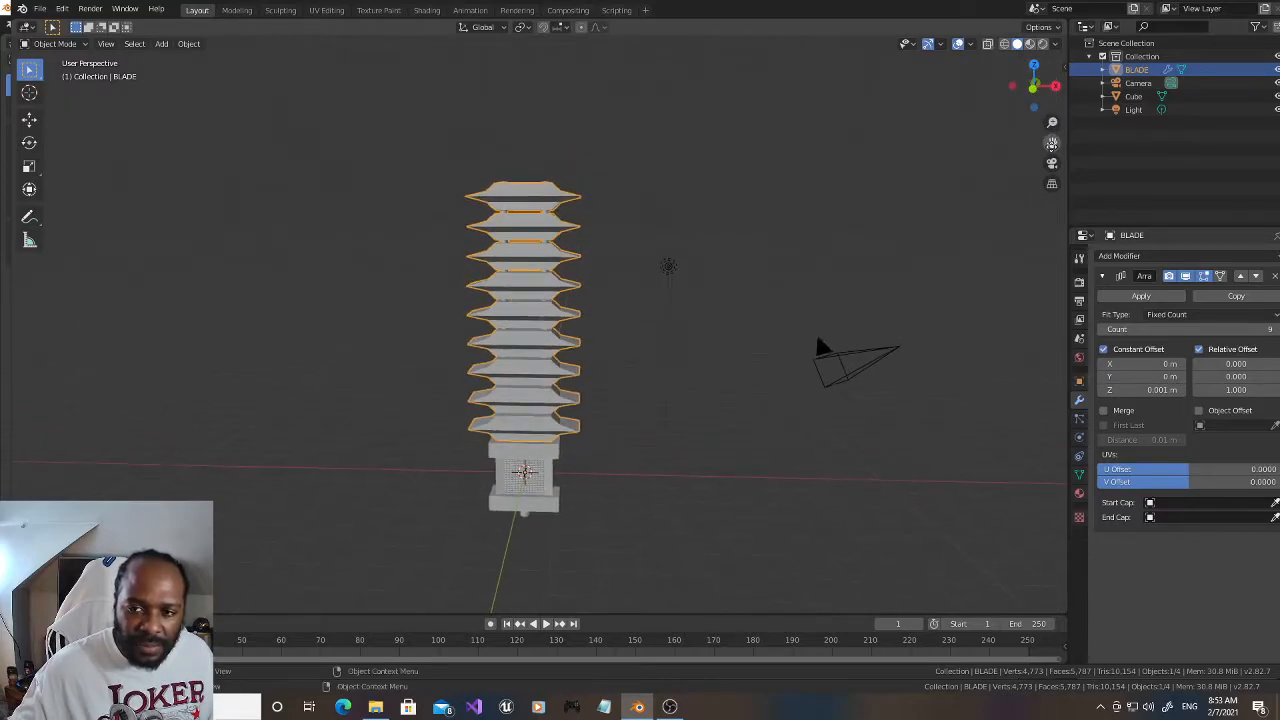
pyautogui.moveTo(1245, 332); pyautogui.dragTo(1277, 334)
pyautogui.moveTo(1034, 82)
pyautogui.mouseDown()
pyautogui.moveTo(1045, 112)
pyautogui.moveTo(1035, 90)
pyautogui.mouseUp()
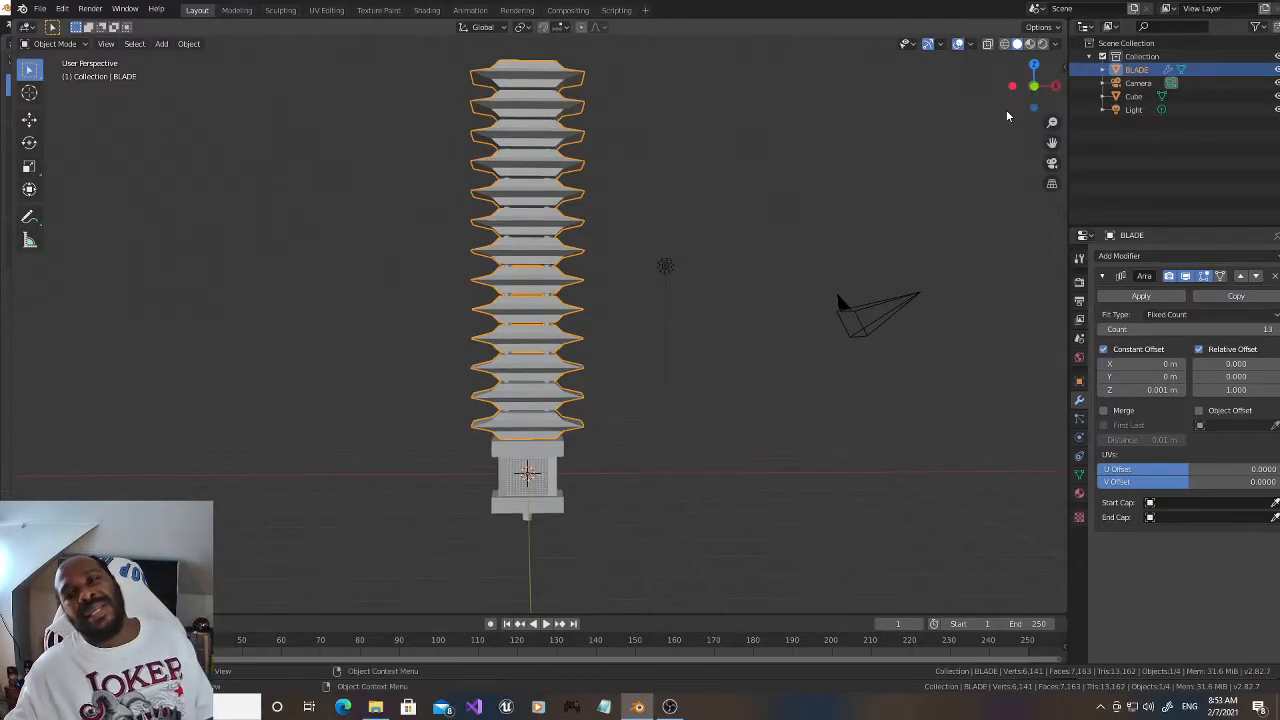
# Step: Edit the Cube mesh in wireframe and pull the end vertices of the plug under the block far down to form a handle shaft
pyautogui.click(1161, 97)
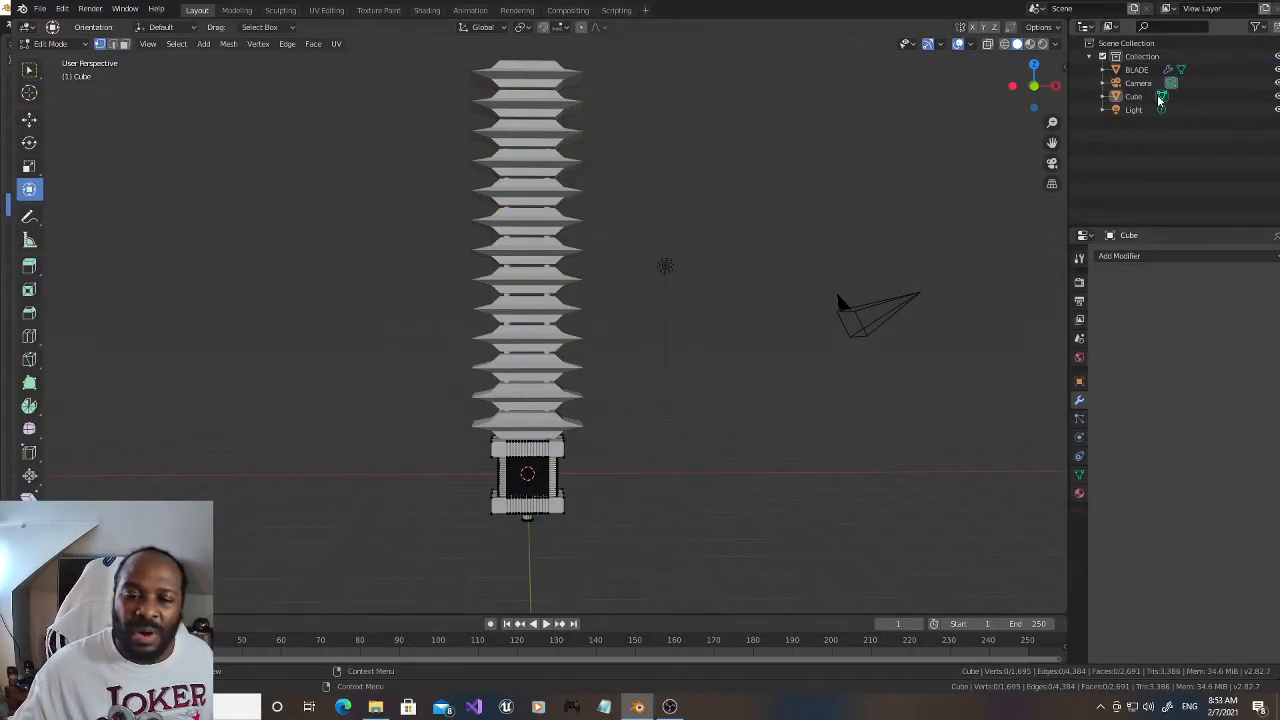
pyautogui.moveTo(1052, 143); pyautogui.dragTo(1027, 6)
pyautogui.scroll(6, 618, 306)
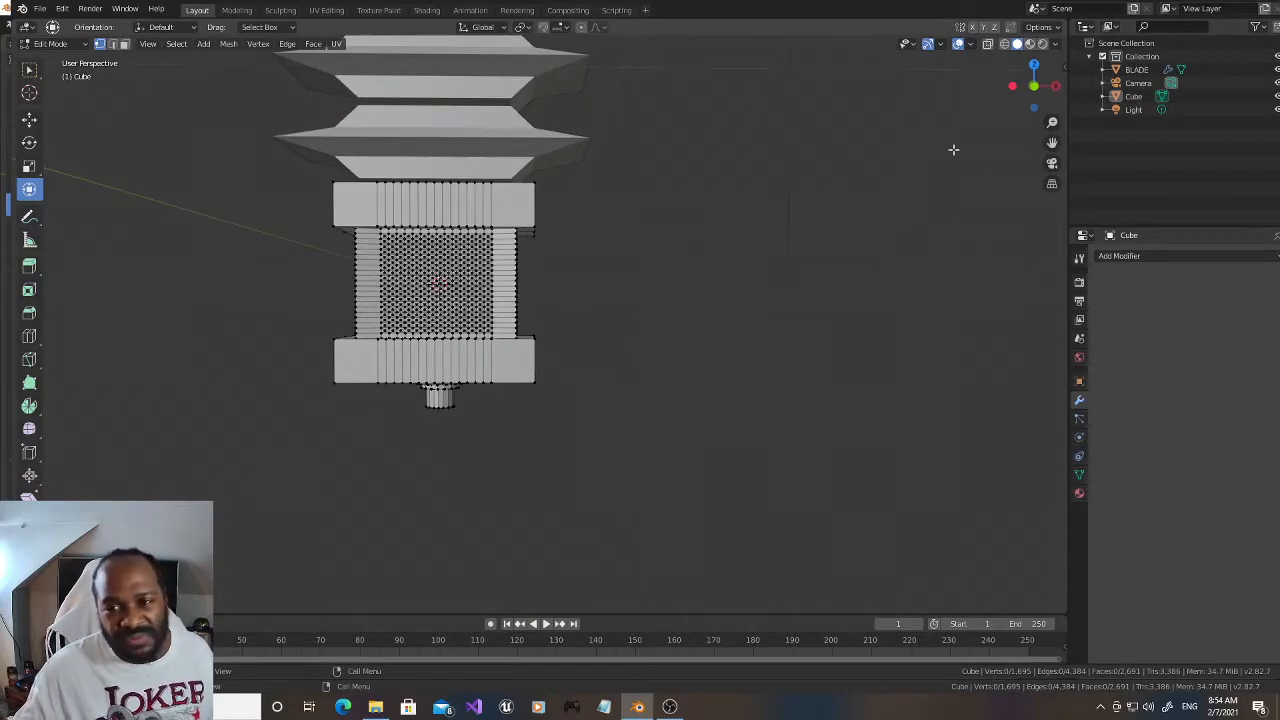
pyautogui.click(1004, 44)
pyautogui.moveTo(479, 417); pyautogui.dragTo(408, 396)
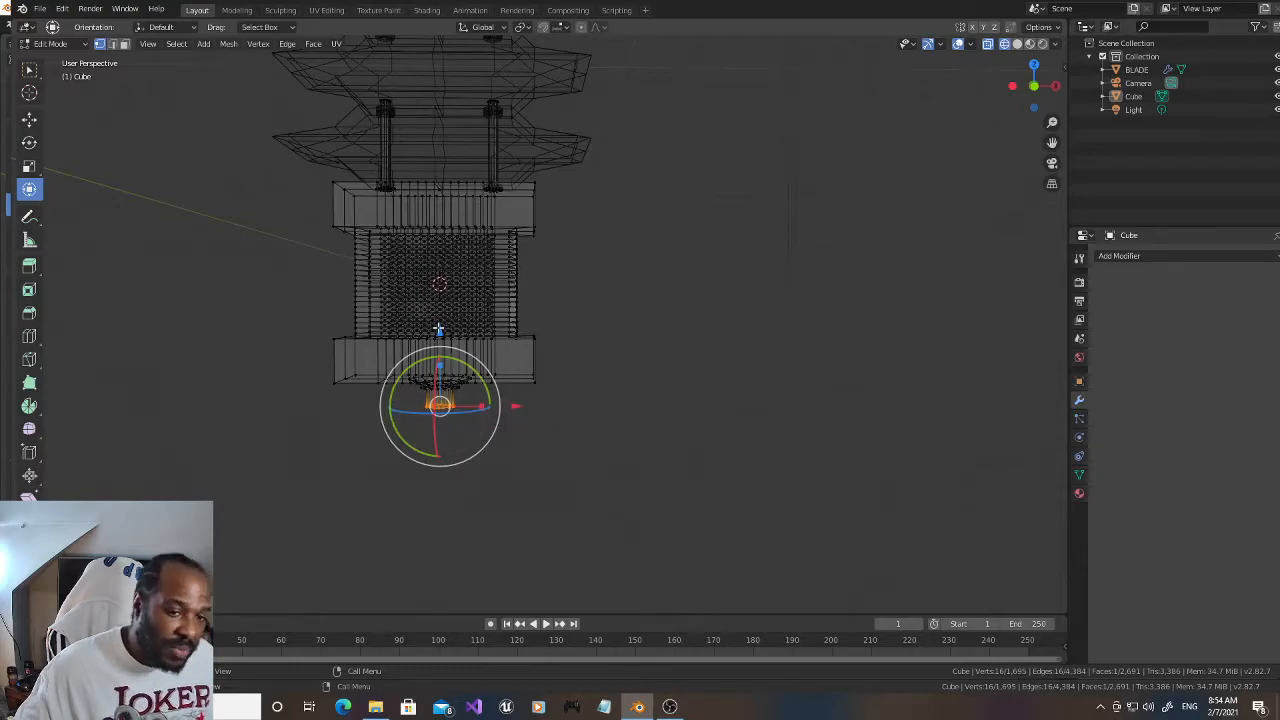
pyautogui.press('e')
pyautogui.click(463, 496)
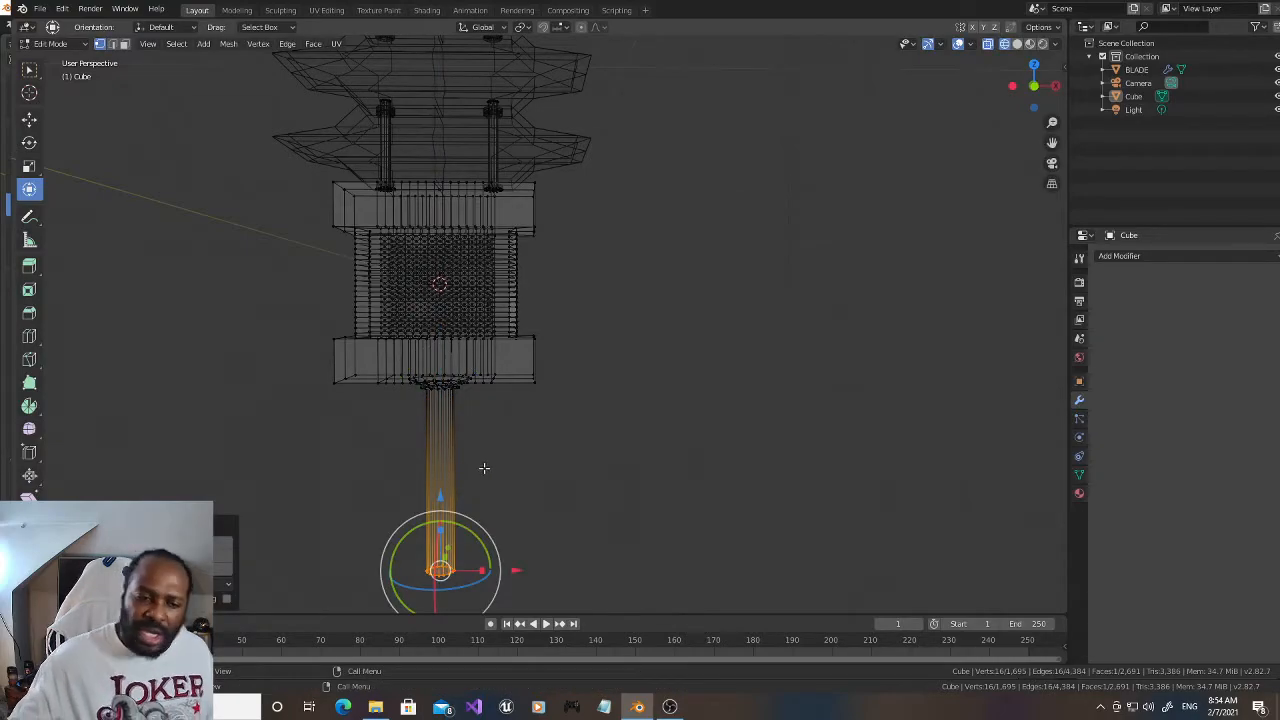
# Step: In front view, lower the shaft's end vertices a little more along Z and clear the selection
pyautogui.scroll(-1, 477, 474)
pyautogui.moveTo(1028, 88); pyautogui.dragTo(1030, 86)
pyautogui.moveTo(1052, 143); pyautogui.dragTo(1050, 125)
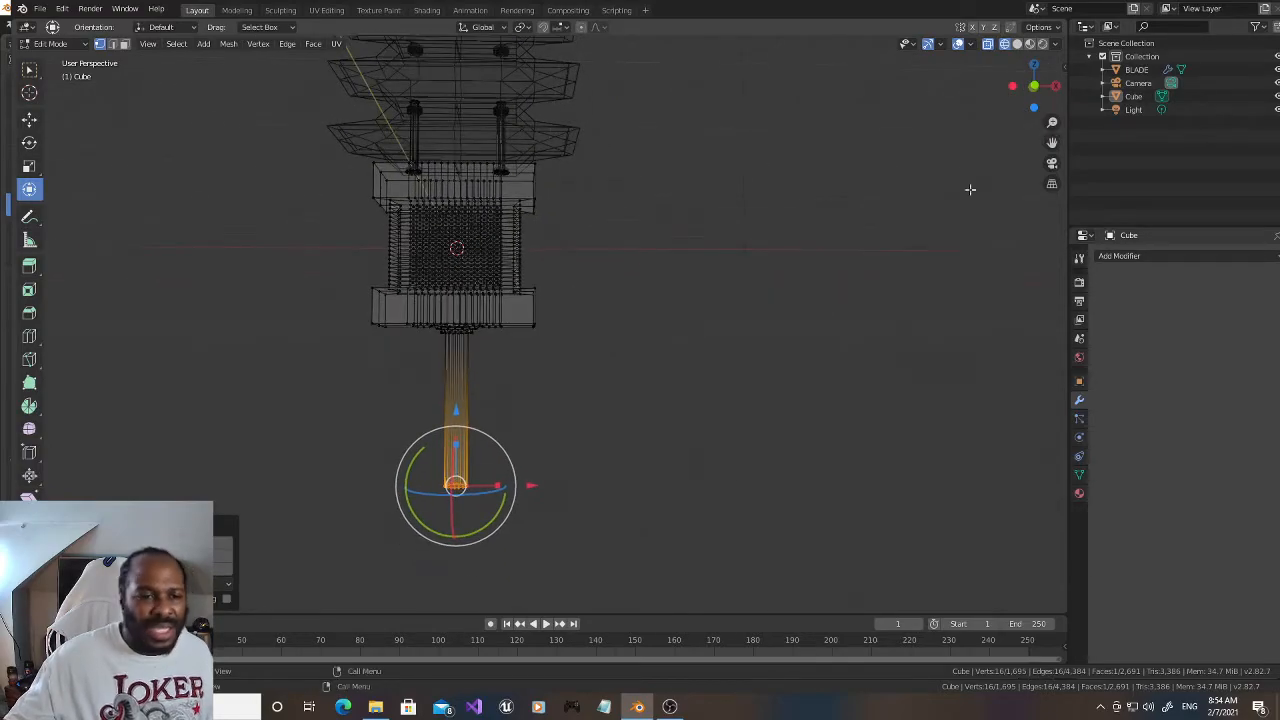
pyautogui.press('KP_1')
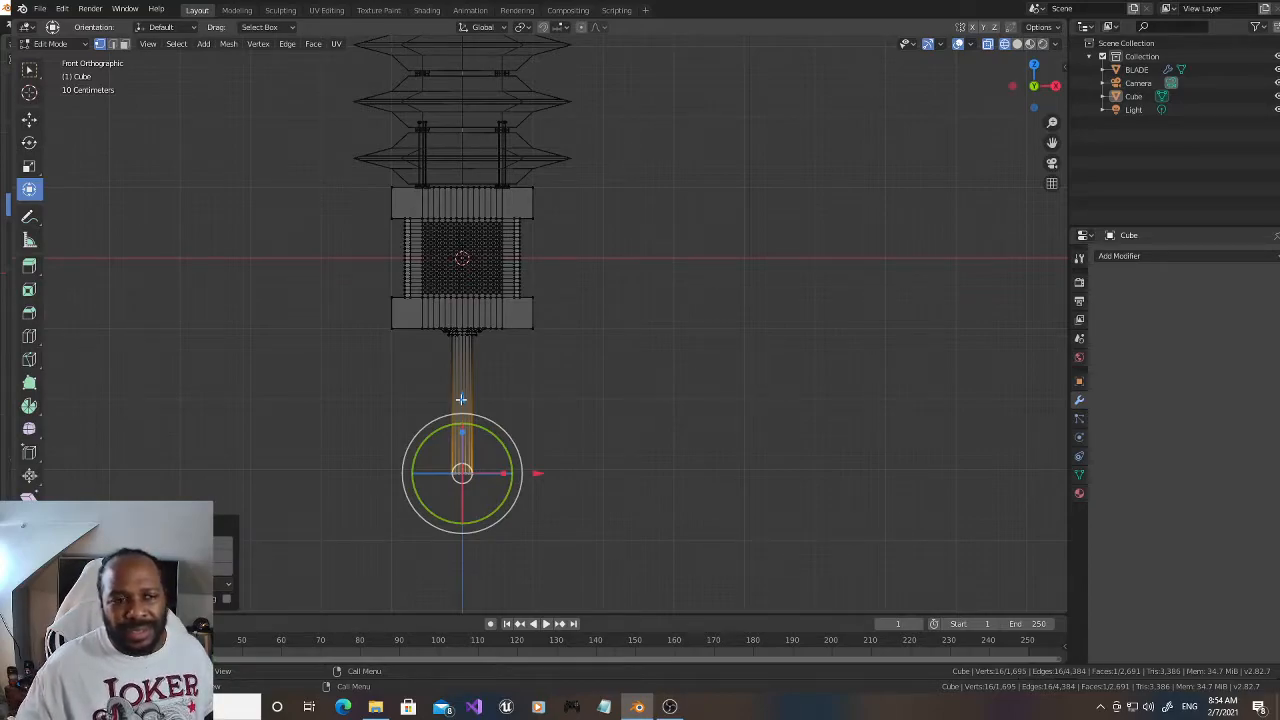
pyautogui.moveTo(461, 399); pyautogui.dragTo(464, 433)
pyautogui.click(572, 452)
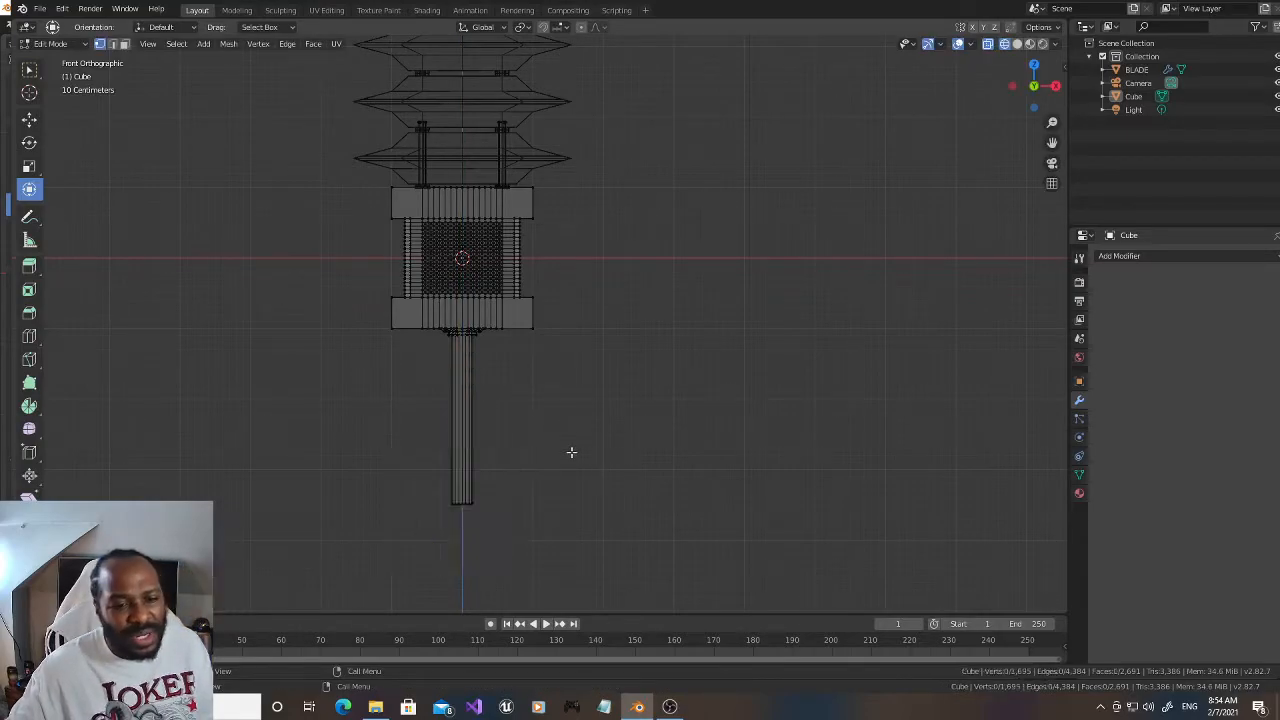
# Step: Add one loop cut around the shaft and slide it close to the lower end
pyautogui.hotkey('ctrl', 'r')
pyautogui.click(474, 480)
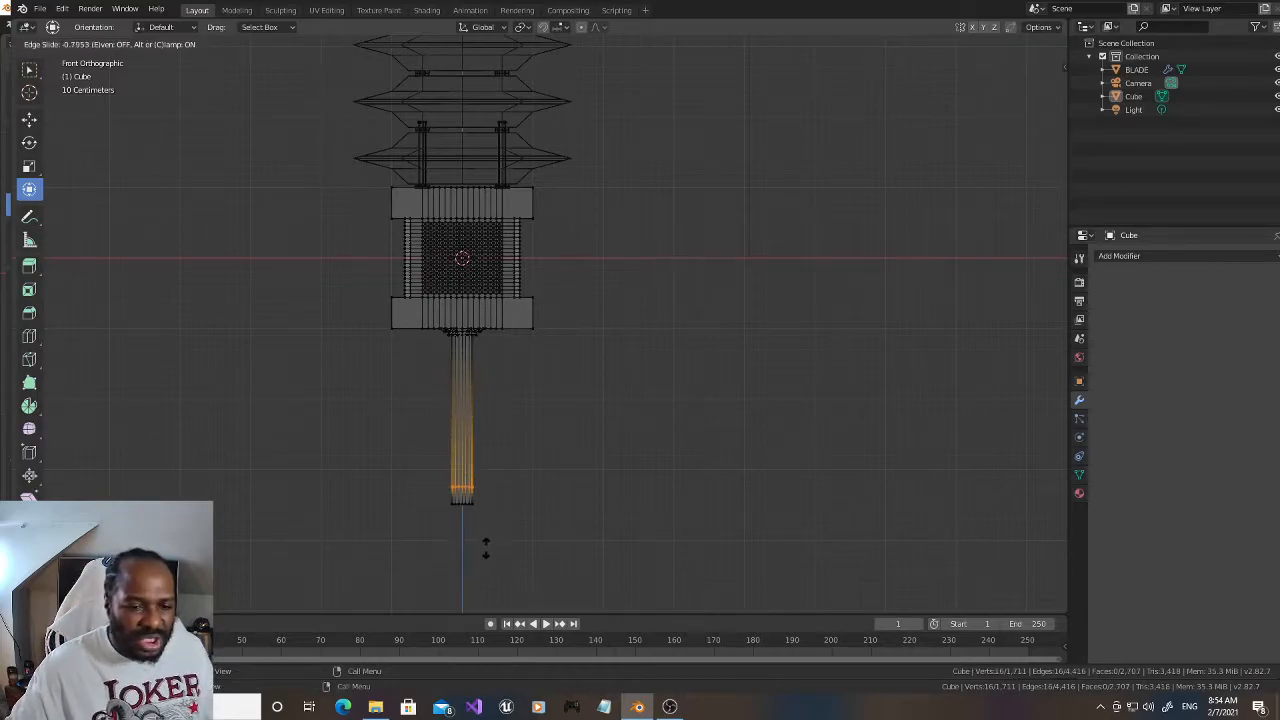
pyautogui.click(484, 544)
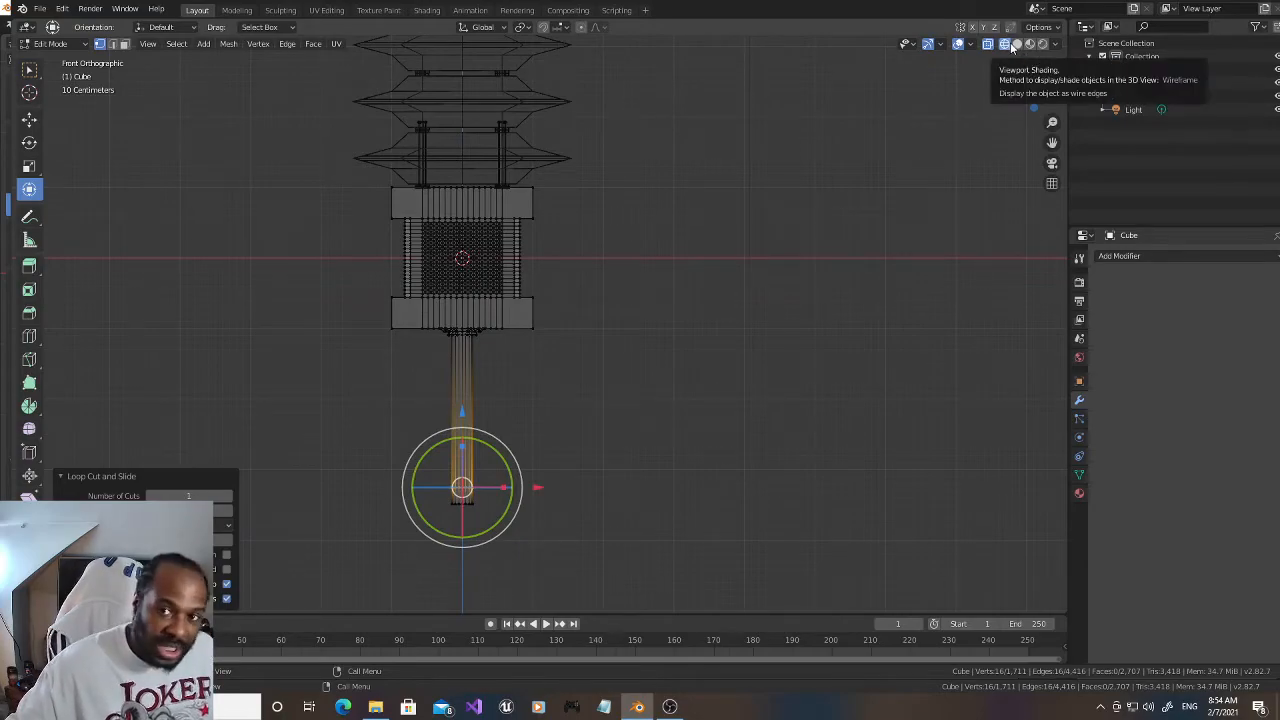
# Step: Select the shaft's end faces below the loop cut, extrude them along normals without offset and scale them up into a thicker pommel
pyautogui.click(1017, 45)
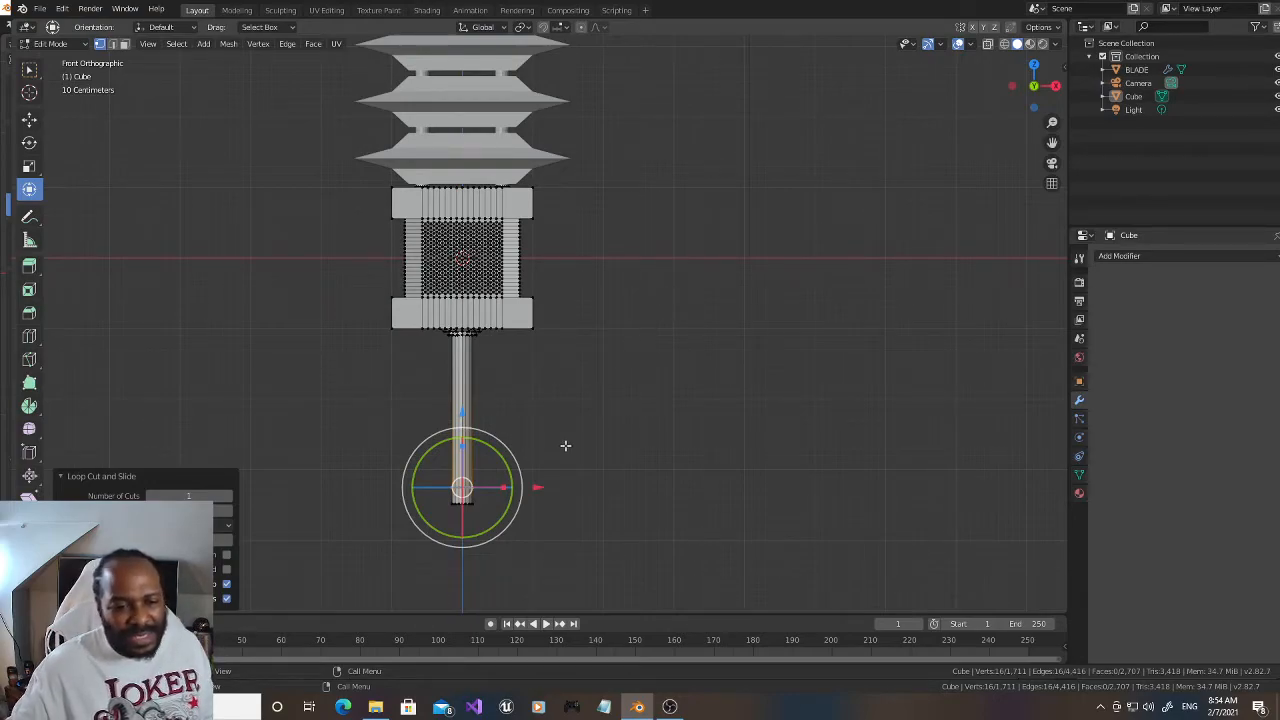
pyautogui.click(124, 44)
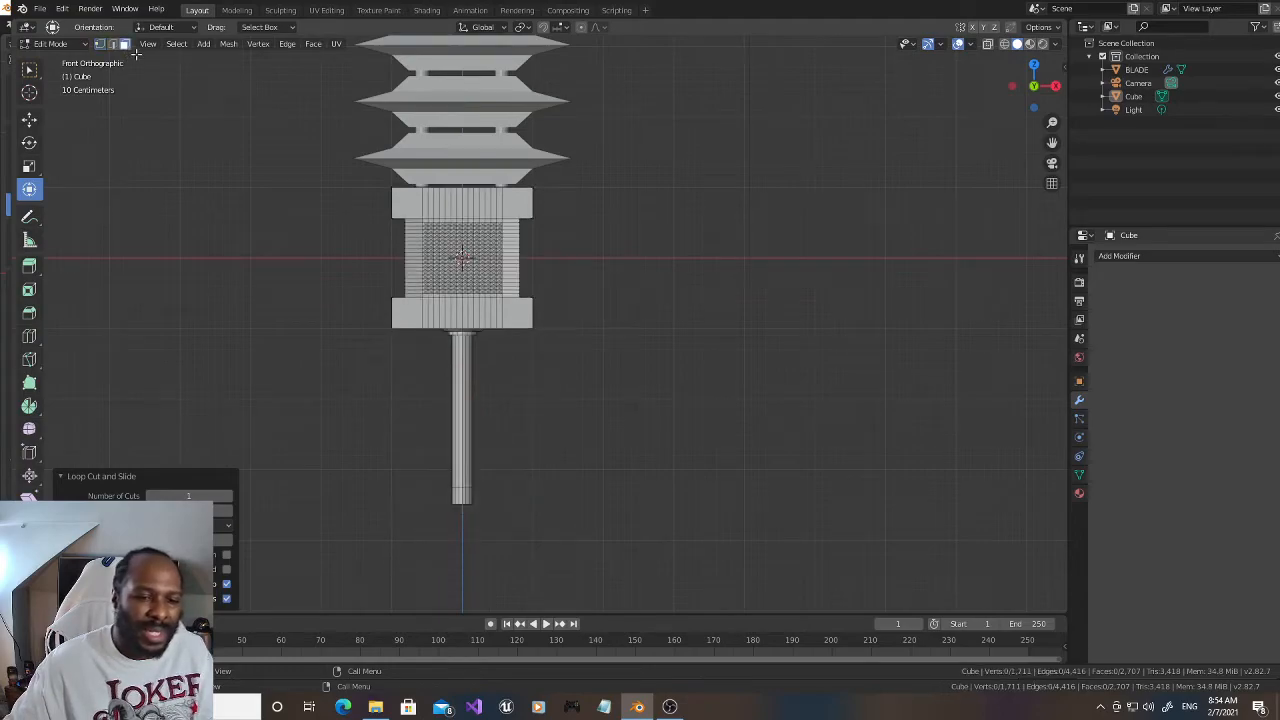
pyautogui.click(1006, 44)
pyautogui.moveTo(424, 453); pyautogui.dragTo(521, 522)
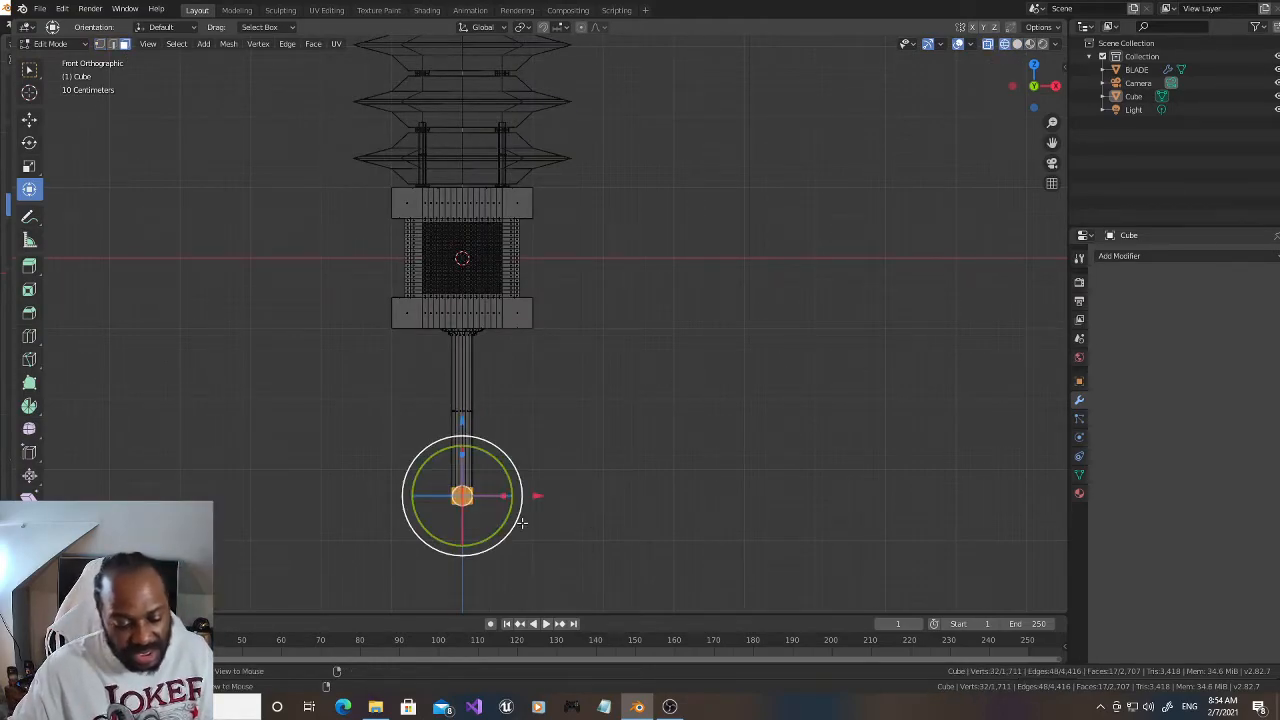
pyautogui.hotkey('alt', 'e')
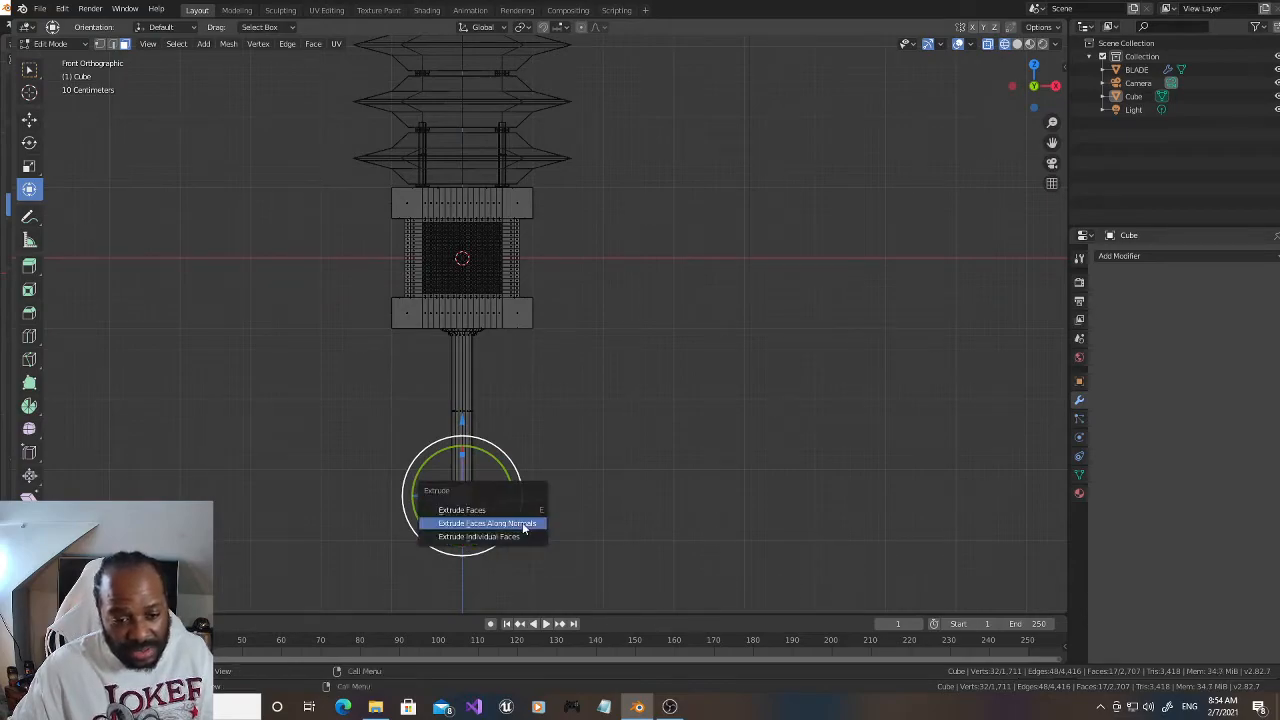
pyautogui.click(522, 525)
pyautogui.rightClick(524, 516)
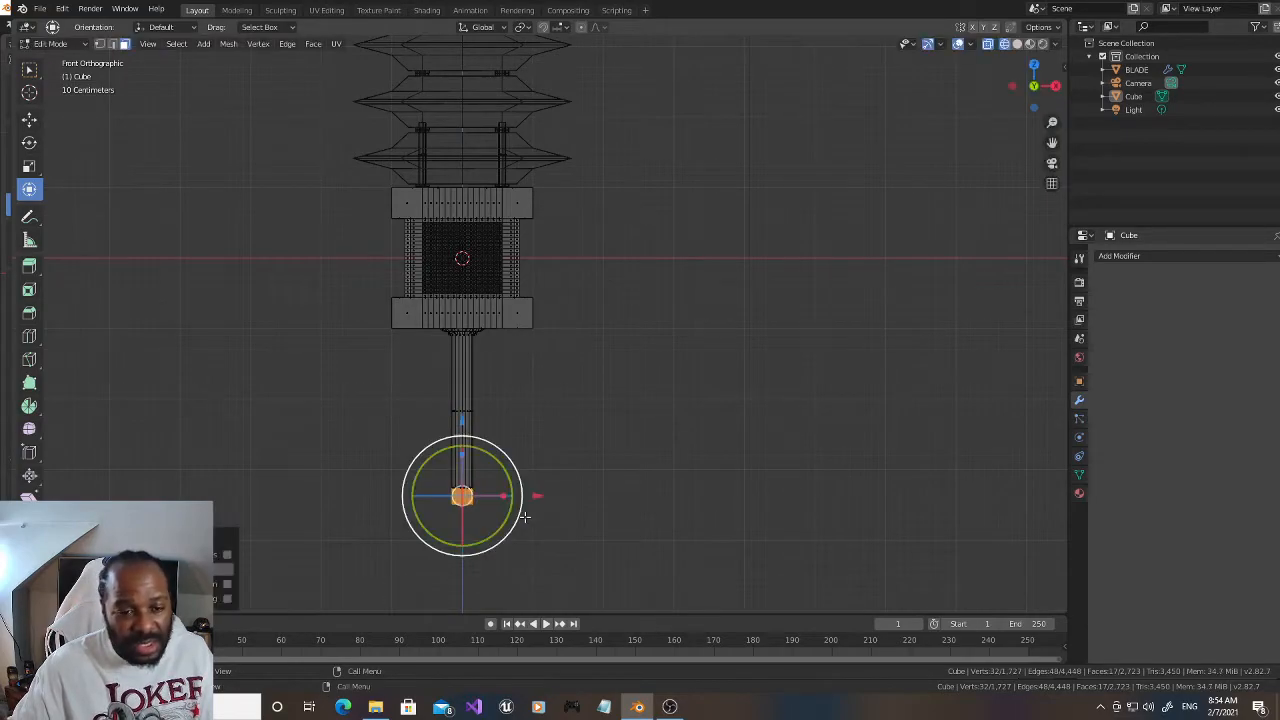
pyautogui.press('s')
pyautogui.click(645, 502)
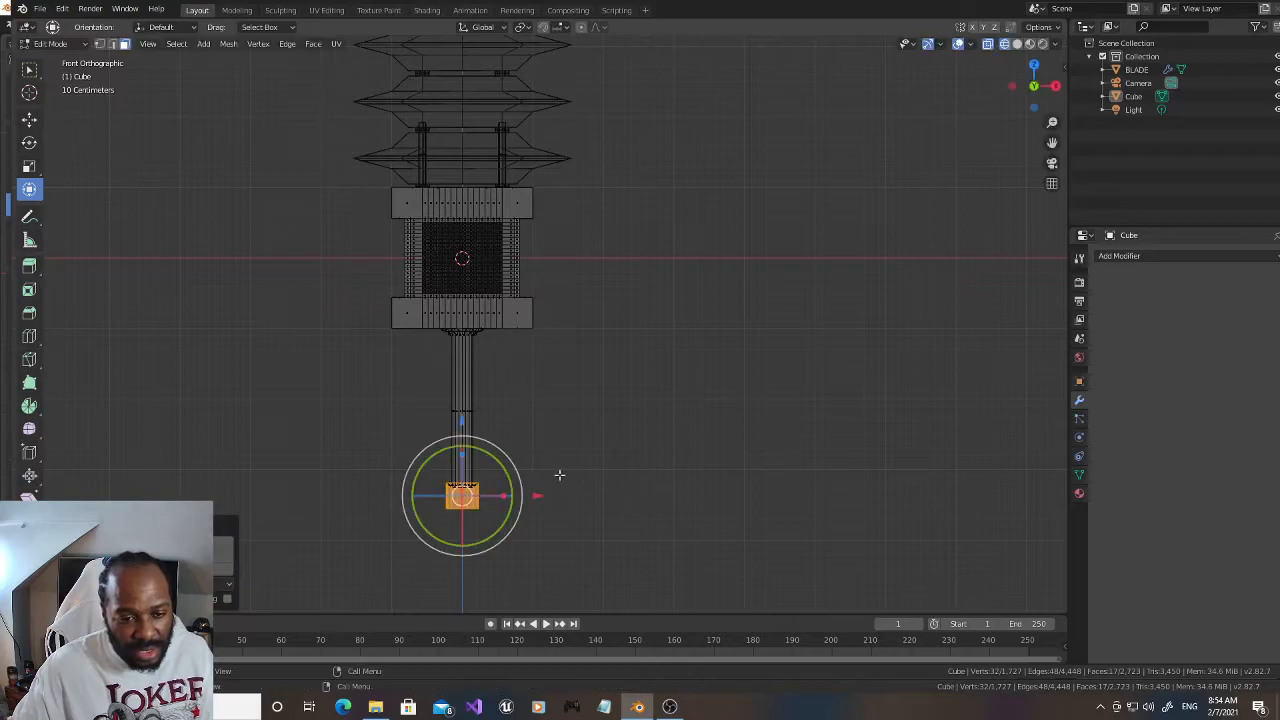
# Step: Move the pommel faces down about 0.24 m along Z so a taper connects them to the shaft
pyautogui.press('g')
pyautogui.press('z')
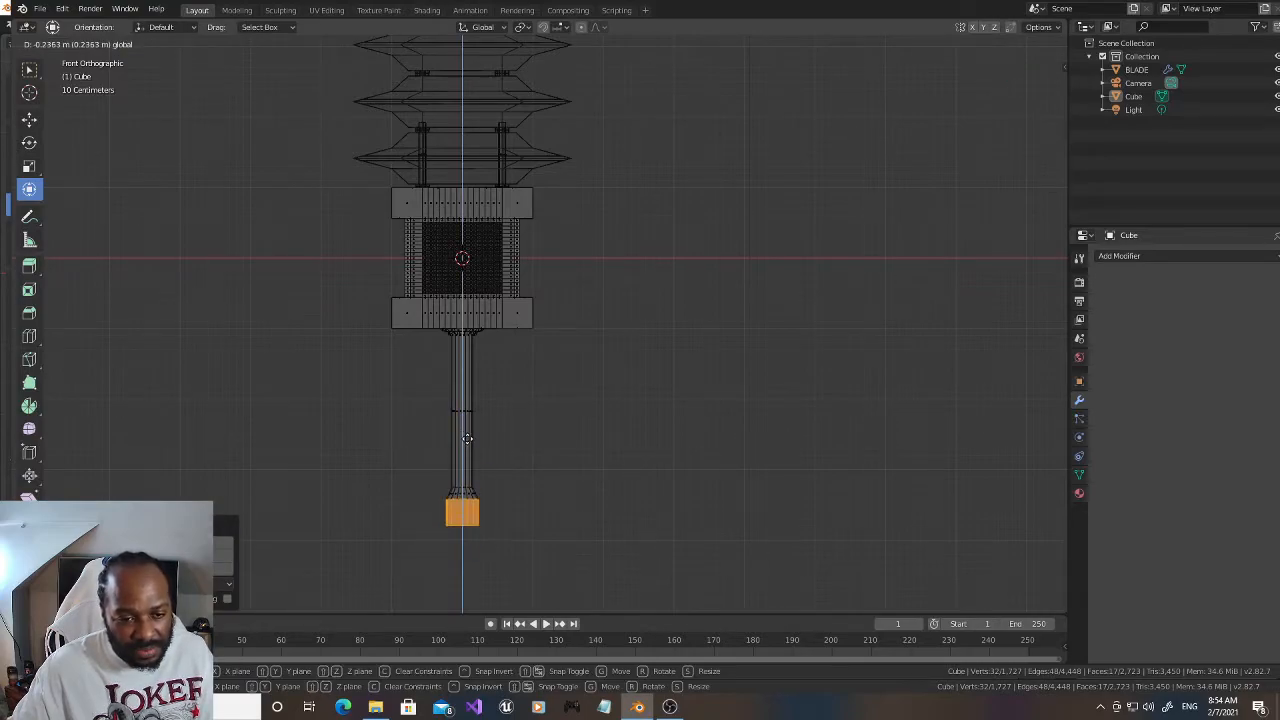
pyautogui.click(467, 439)
# Step: Select the pommel with its taper and move both down about 0.75 m along Z to lengthen the shaft
pyautogui.moveTo(351, 442); pyautogui.dragTo(645, 568)
pyautogui.press('g')
pyautogui.press('z')
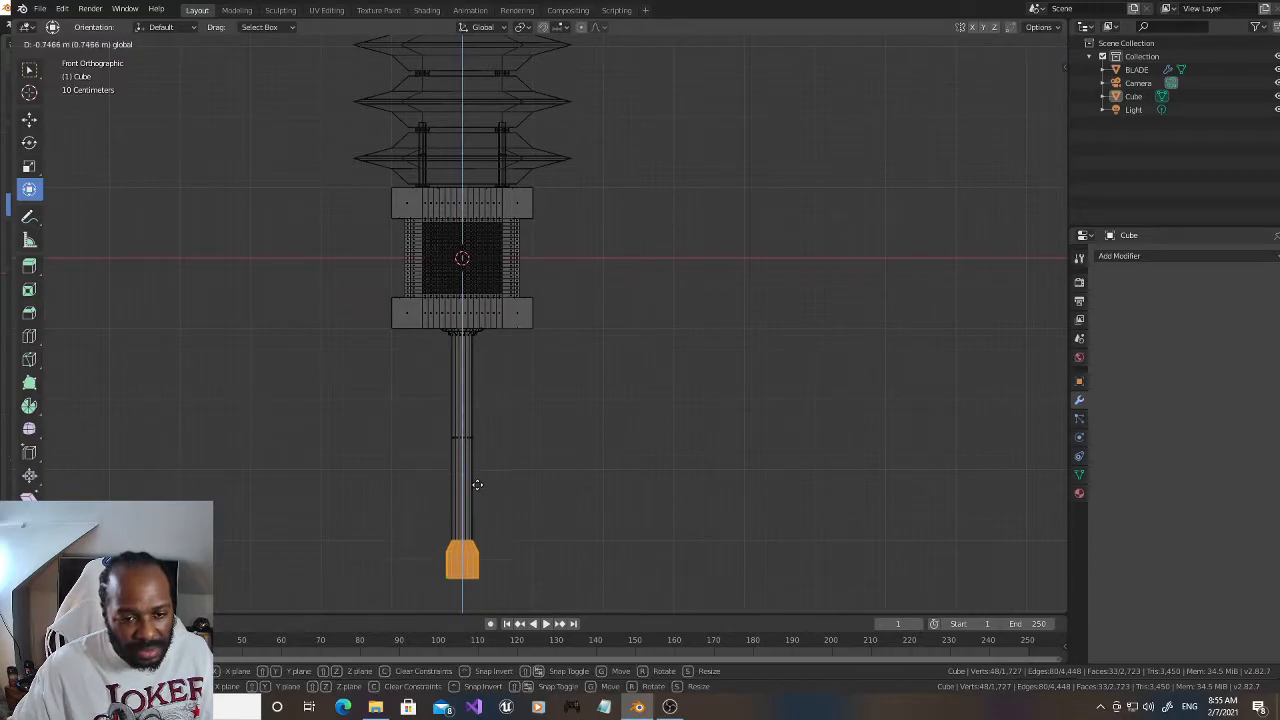
pyautogui.click(481, 484)
pyautogui.click(599, 430)
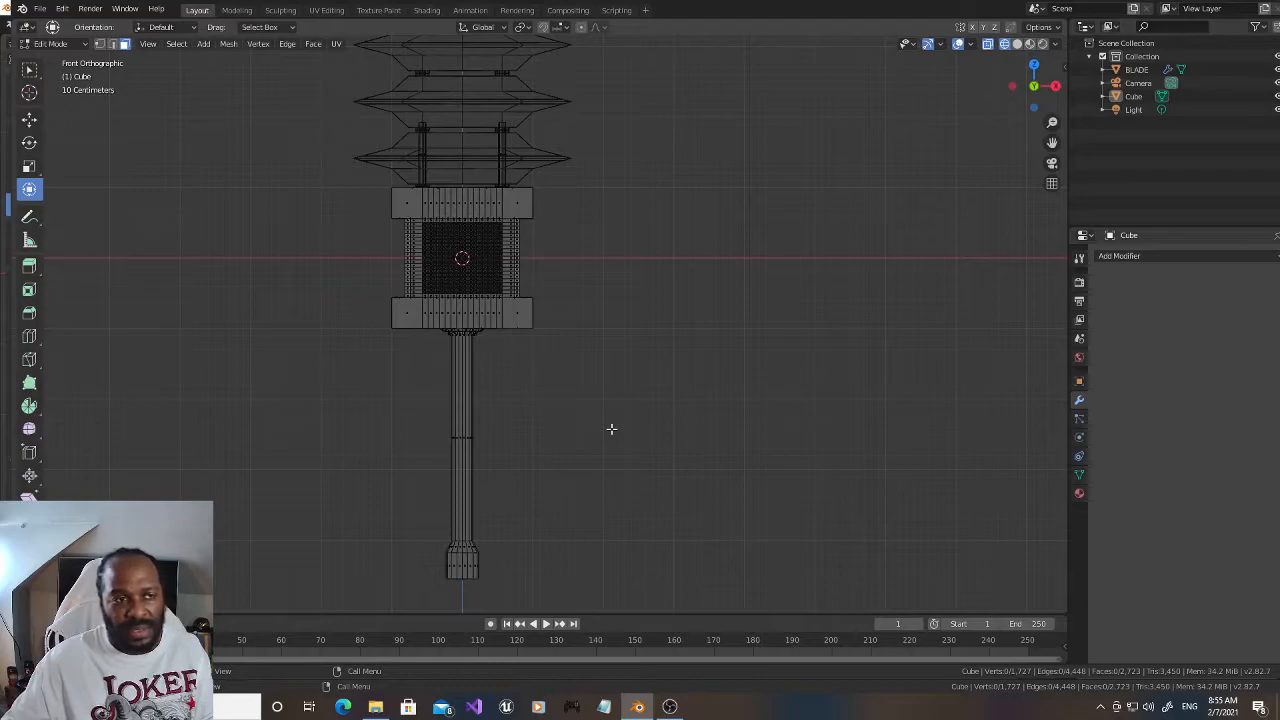
# Step: Select the top vertices of both prongs and raise them along Z through the whole blade stack, past its top
pyautogui.moveTo(1052, 142); pyautogui.dragTo(1089, 295)
pyautogui.scroll(-5, 652, 243)
pyautogui.scroll(1, 652, 243)
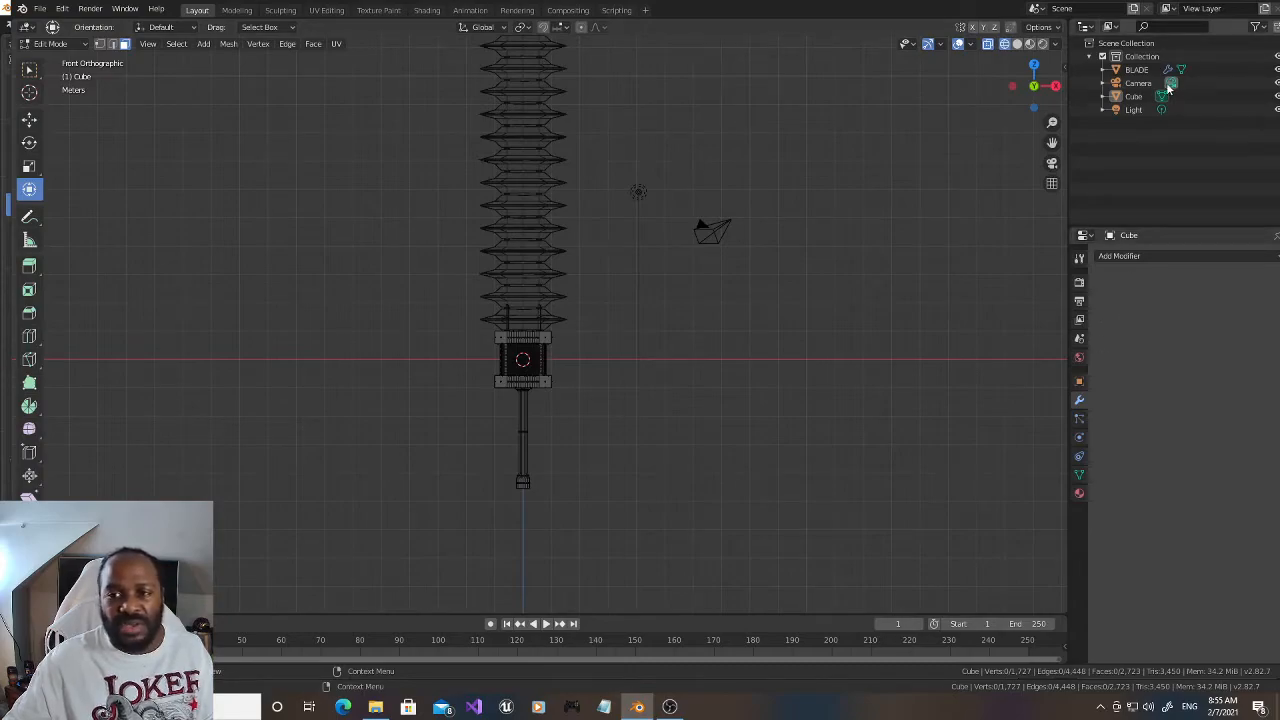
pyautogui.scroll(2, 400, 266)
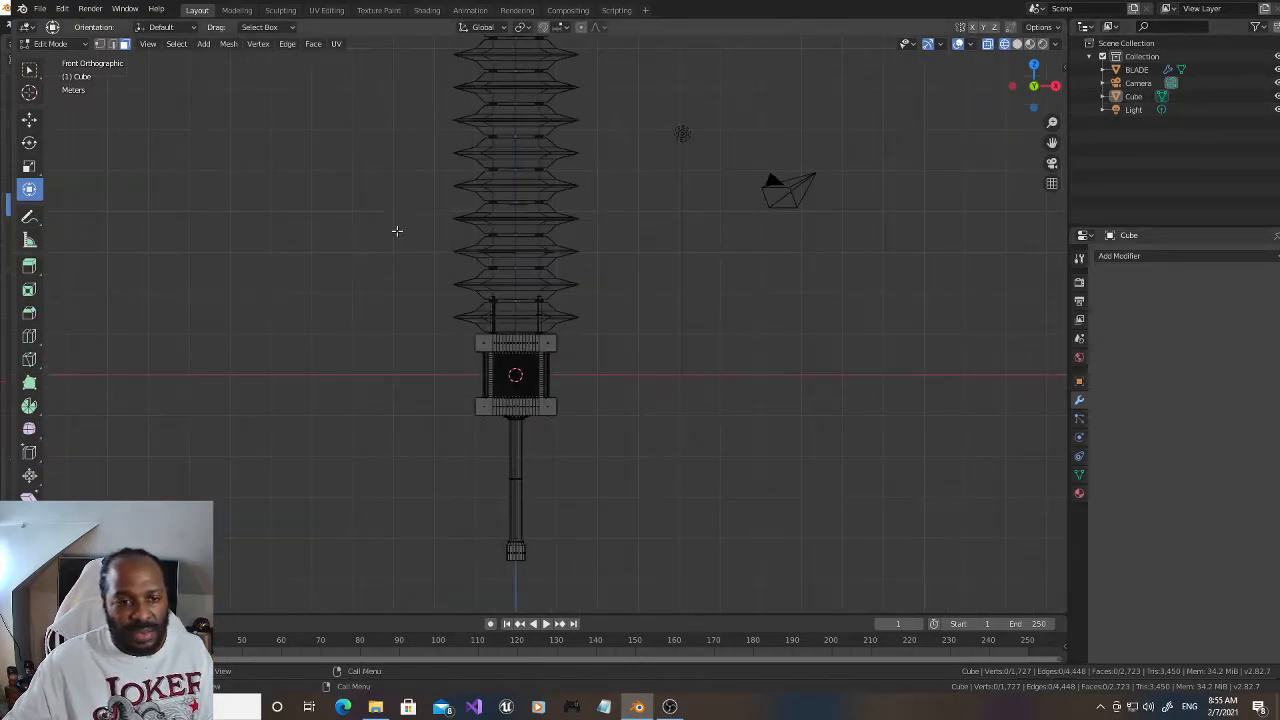
pyautogui.click(100, 44)
pyautogui.moveTo(434, 230); pyautogui.dragTo(630, 316)
pyautogui.moveTo(1052, 143); pyautogui.dragTo(1045, 377)
pyautogui.moveTo(514, 451); pyautogui.dragTo(519, 35)
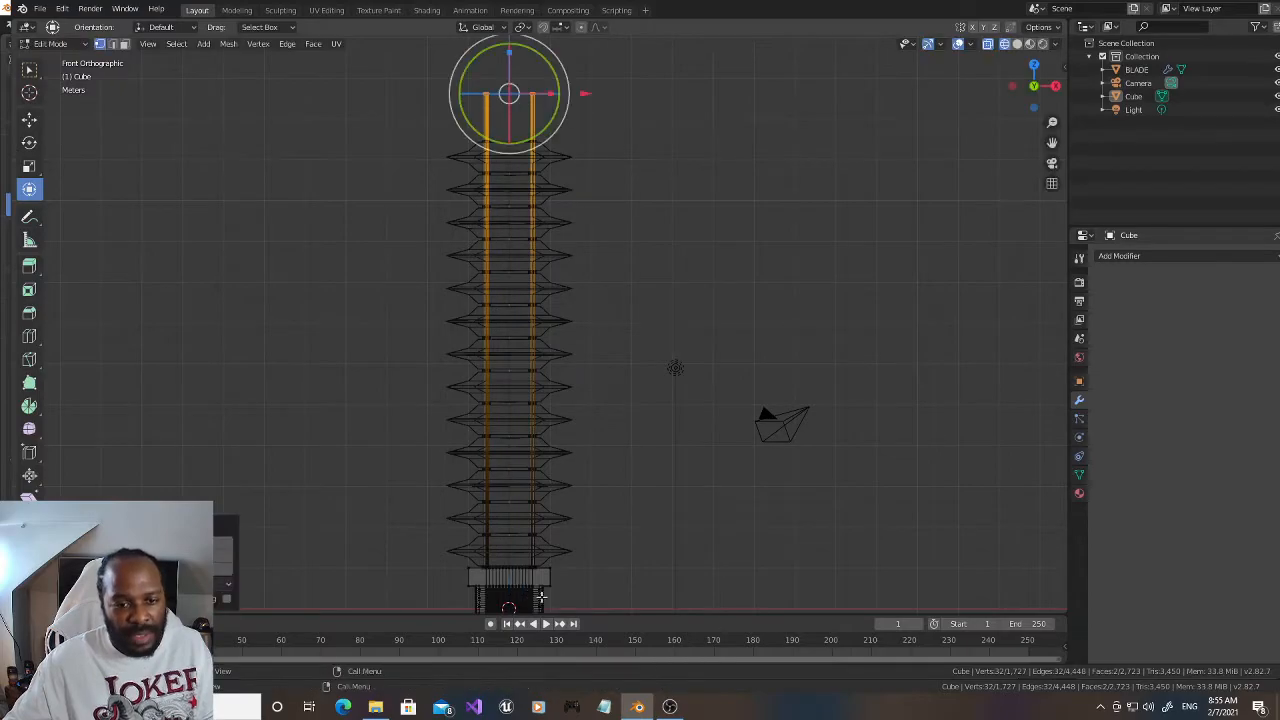
# Step: Return to Object Mode with solid shading and raise the BLADE array's count to 15
pyautogui.scroll(-2, 703, 477)
pyautogui.scroll(1, 703, 477)
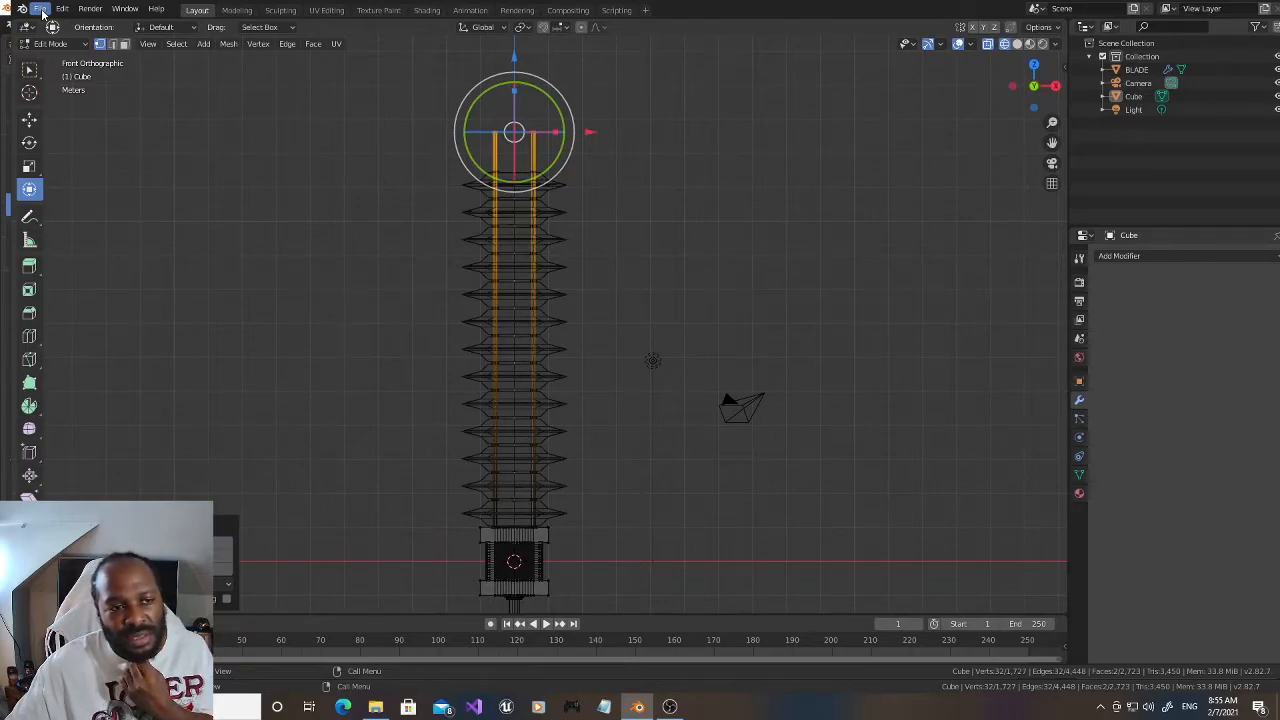
pyautogui.click(55, 43)
pyautogui.click(50, 56)
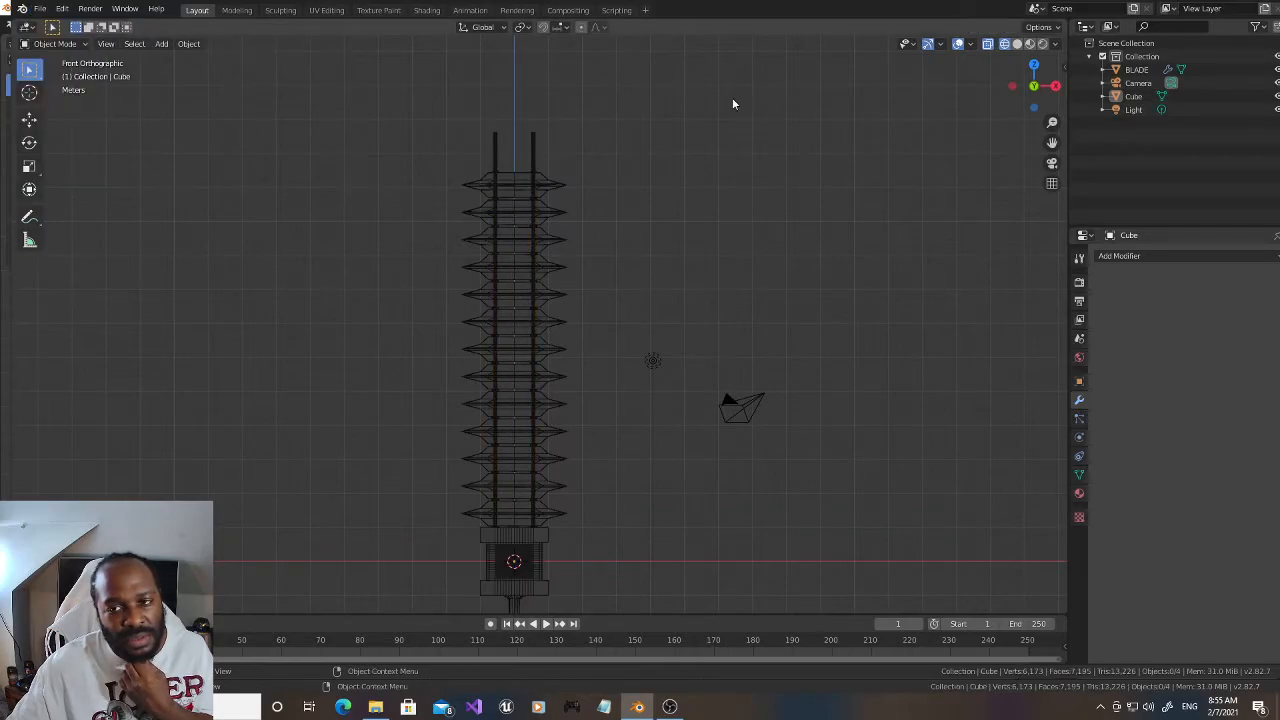
pyautogui.click(1140, 69)
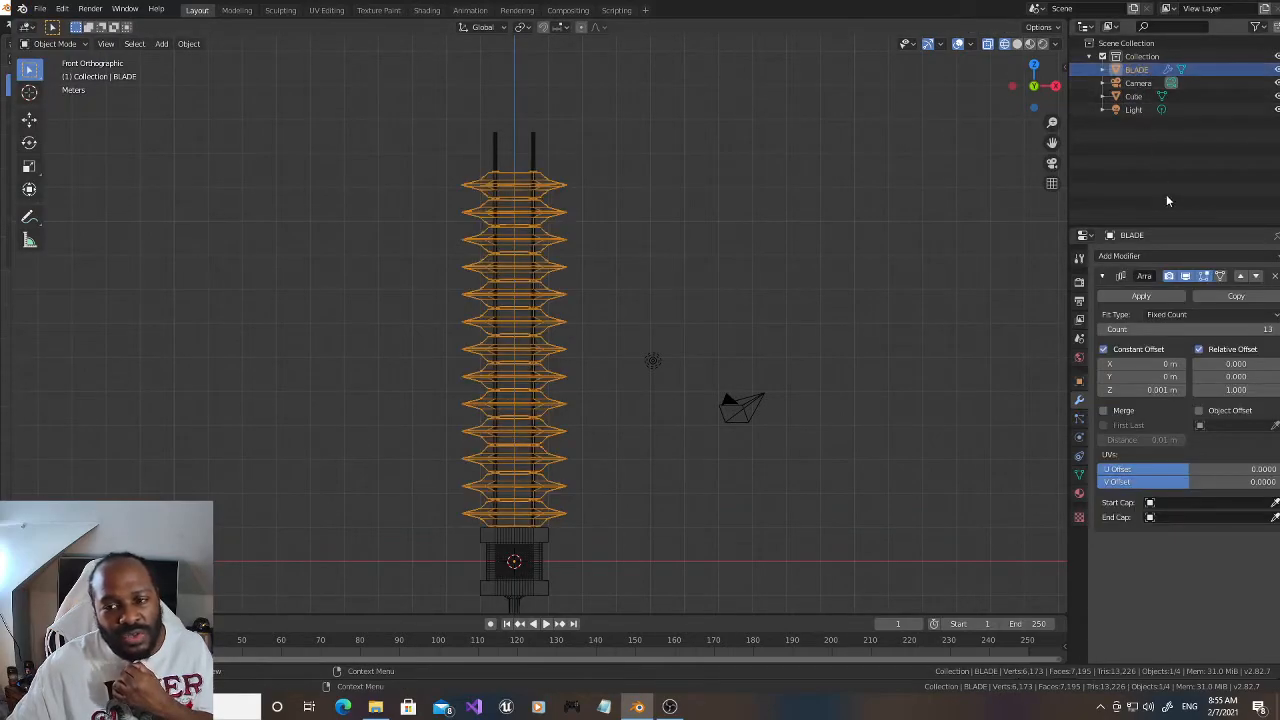
pyautogui.click(1017, 44)
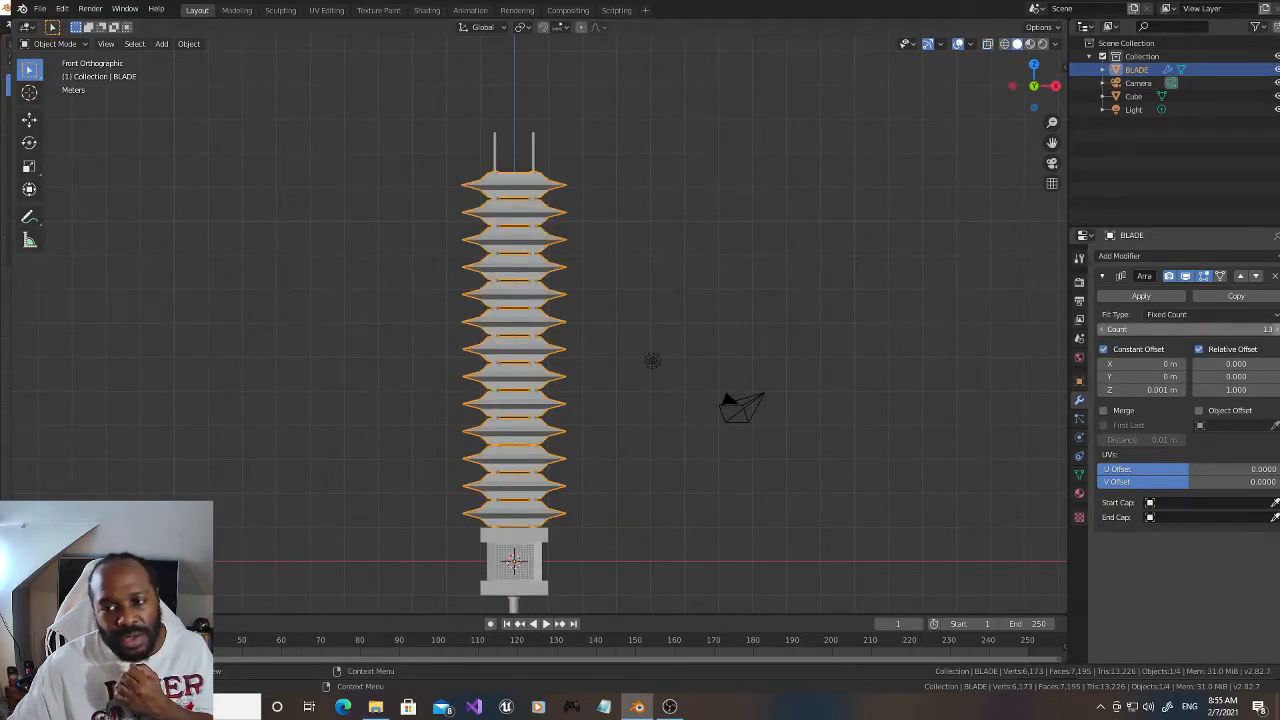
pyautogui.click(1276, 330)
pyautogui.click(1276, 330)
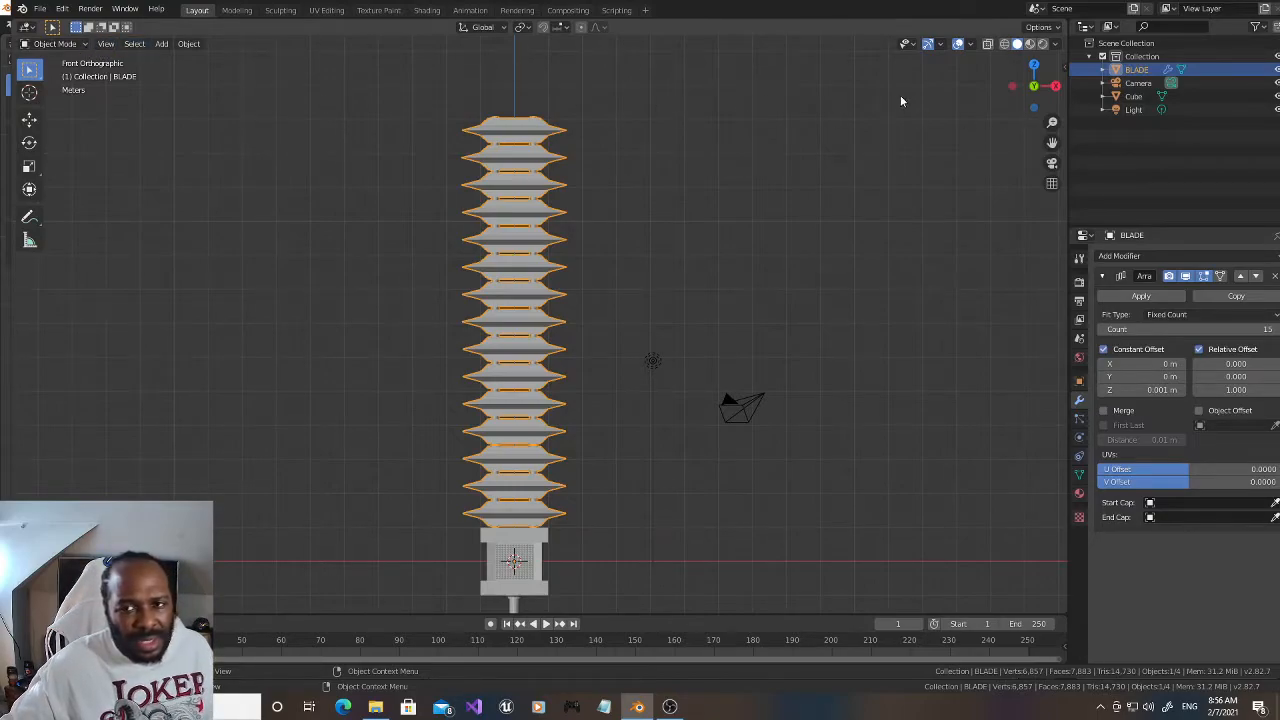
pyautogui.moveTo(1036, 88); pyautogui.dragTo(1038, 56)
pyautogui.scroll(2, 876, 99)
pyautogui.moveTo(1052, 143); pyautogui.dragTo(1046, 269)
pyautogui.moveTo(1037, 92); pyautogui.dragTo(1108, 2)
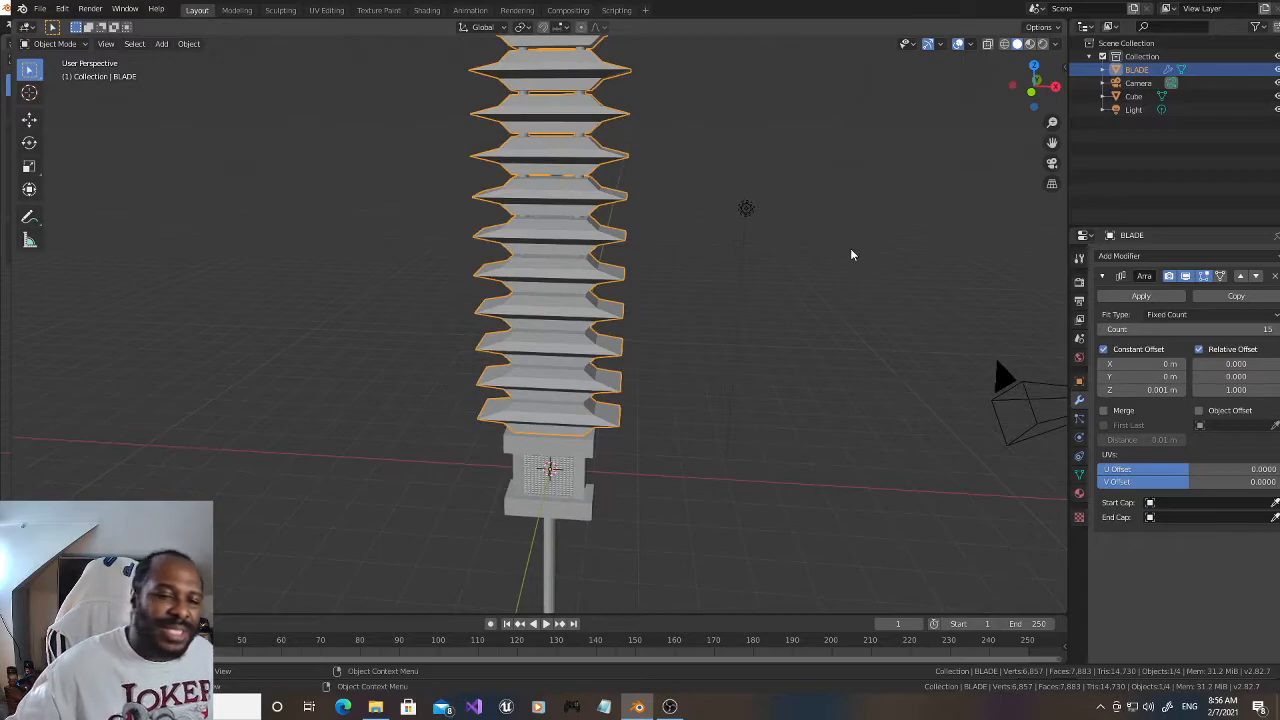
pyautogui.scroll(-2, 851, 250)
pyautogui.scroll(1, 850, 255)
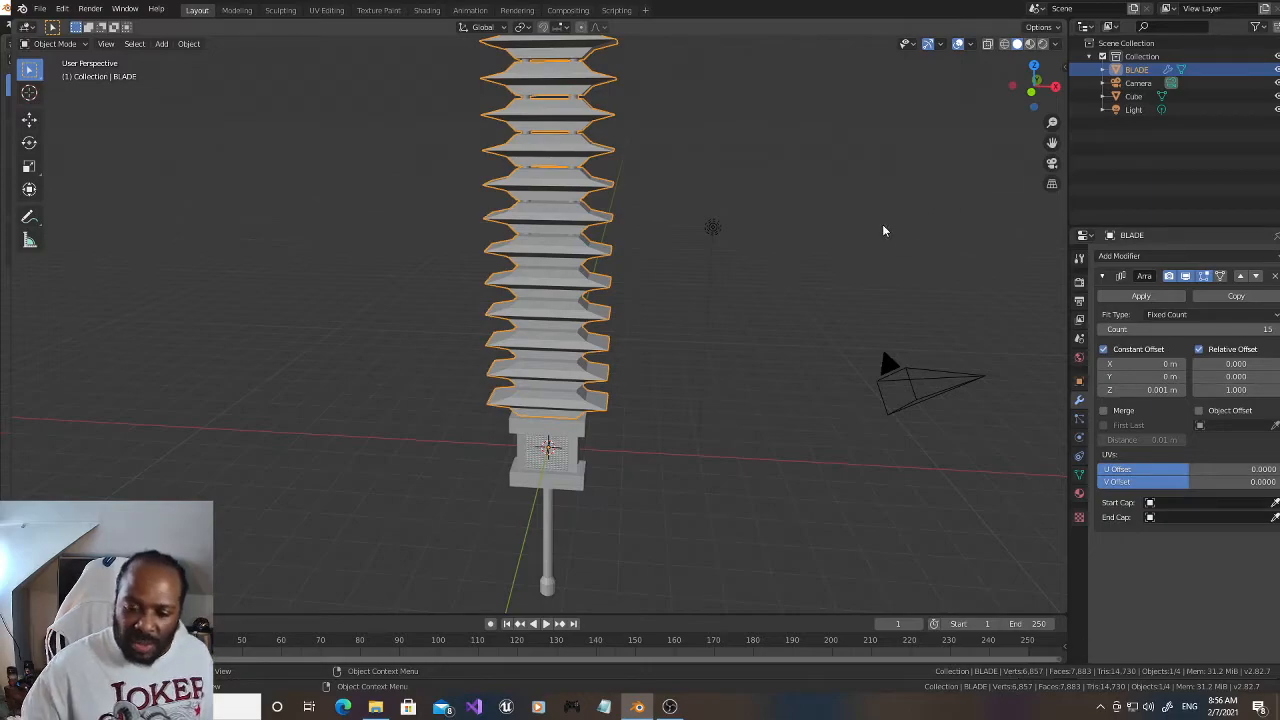
# Step: In the Cube mesh, select the top vertices of both prongs and raise them slightly along Z to just below the blade stack's top
pyautogui.press('KP_1')
pyautogui.moveTo(1053, 141); pyautogui.dragTo(1049, 405)
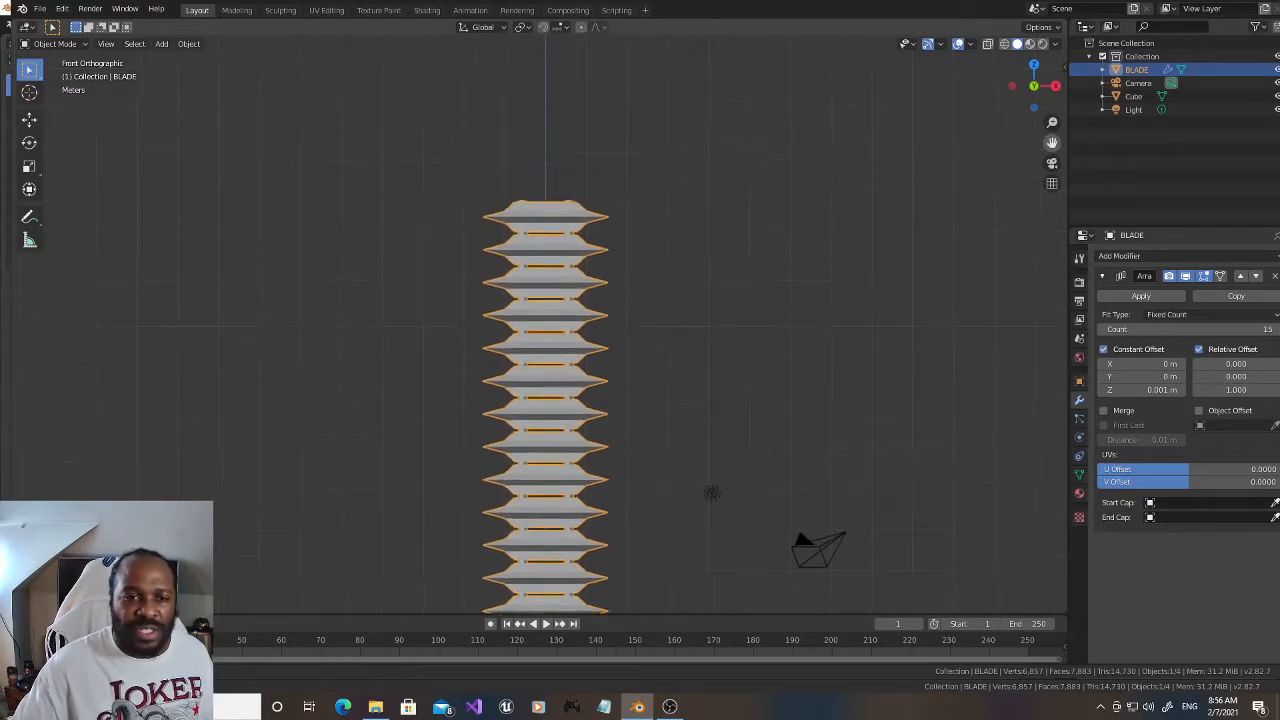
pyautogui.click(1162, 97)
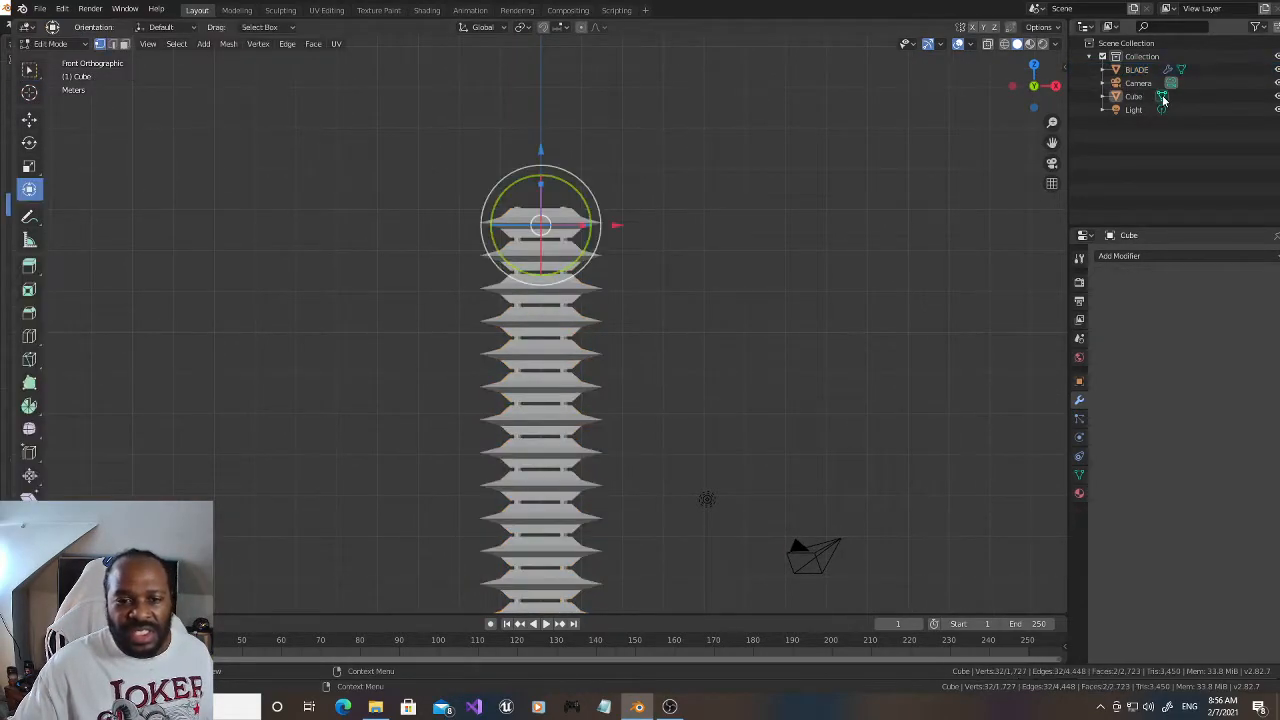
pyautogui.click(1004, 44)
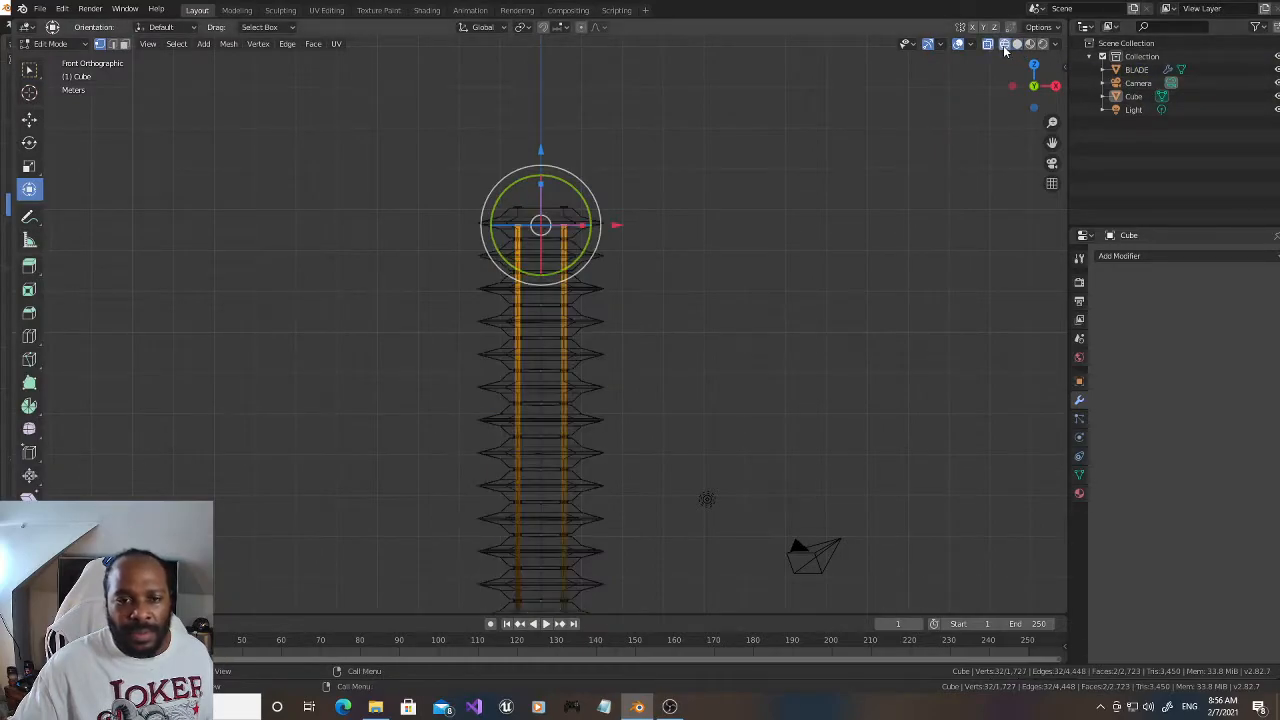
pyautogui.moveTo(427, 154)
pyautogui.mouseDown()
pyautogui.moveTo(635, 242)
pyautogui.moveTo(630, 232)
pyautogui.mouseUp()
pyautogui.press('g')
pyautogui.press('z')
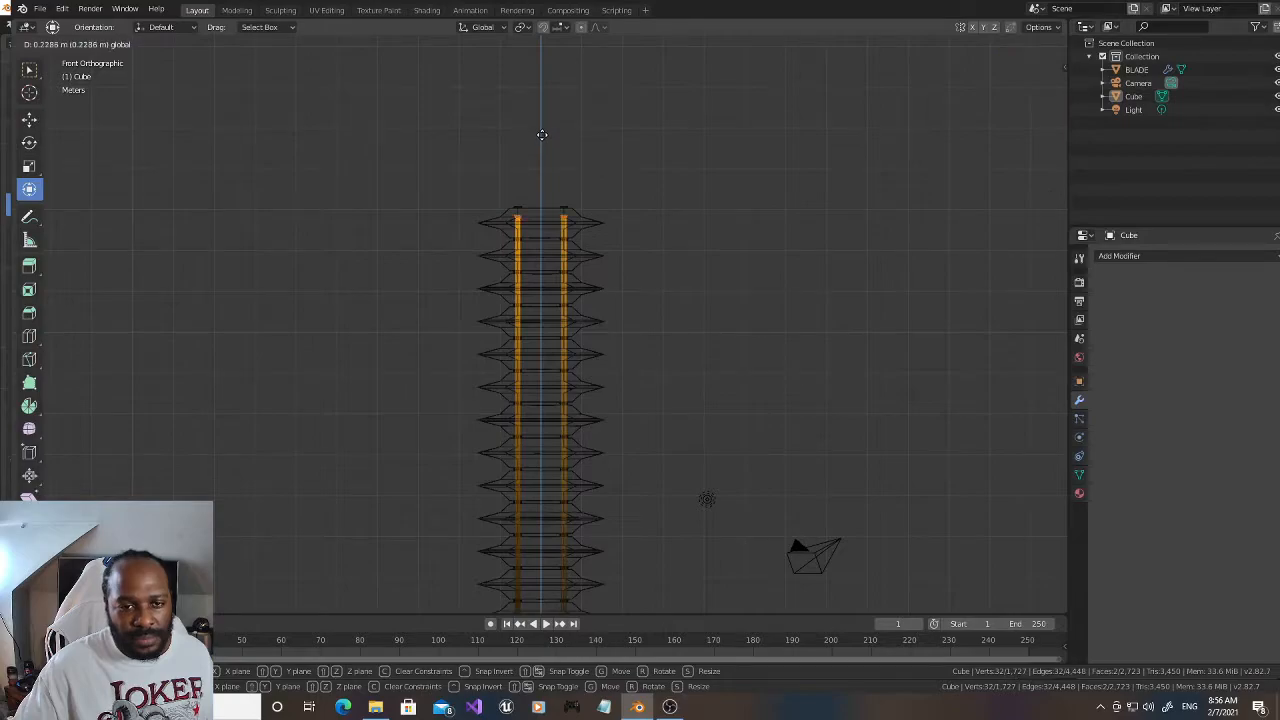
pyautogui.click(541, 133)
pyautogui.click(705, 190)
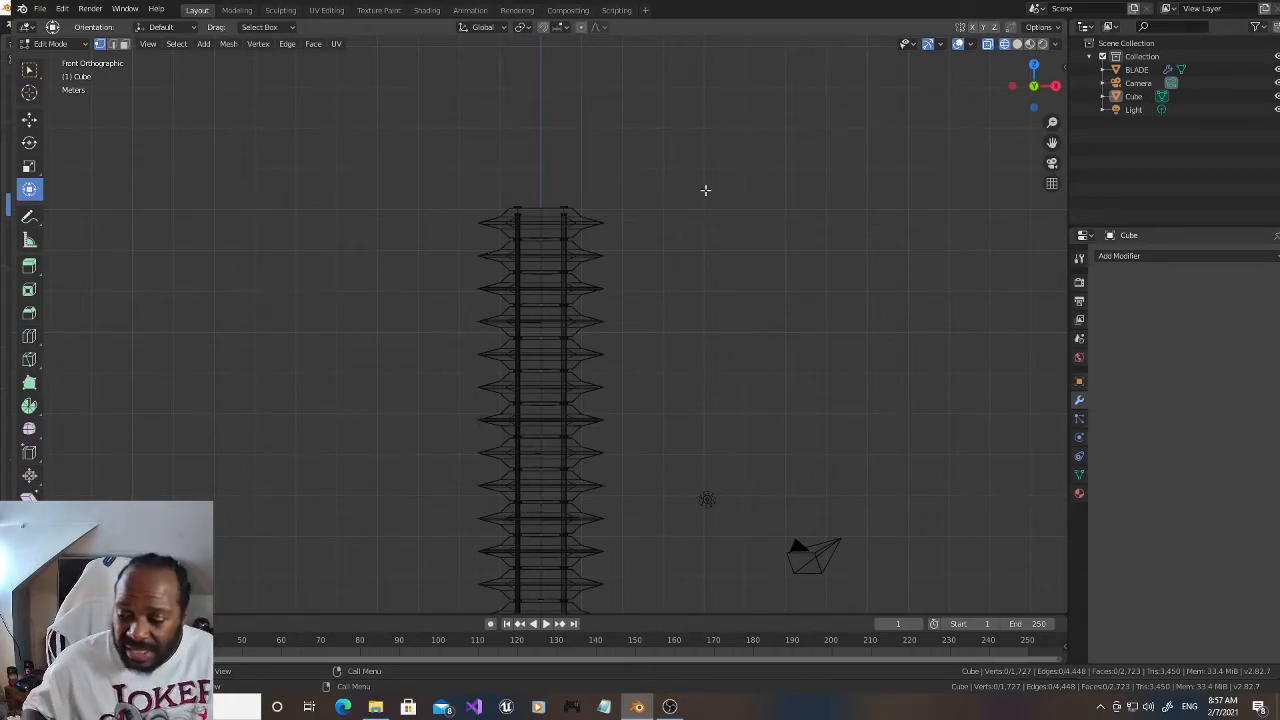
# Step: Return the viewport from wireframe to solid shading with the whole sword in front view
pyautogui.scroll(-5, 705, 196)
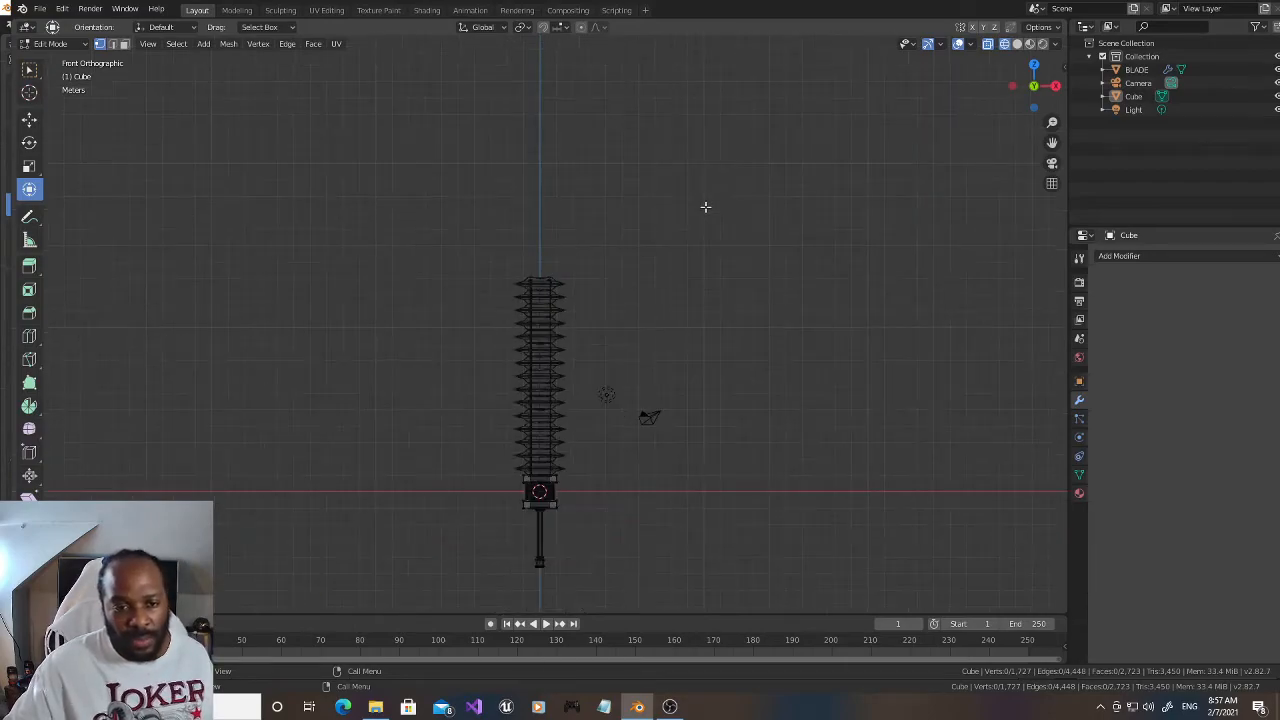
pyautogui.scroll(3, 709, 207)
pyautogui.moveTo(1051, 140); pyautogui.dragTo(1042, 77)
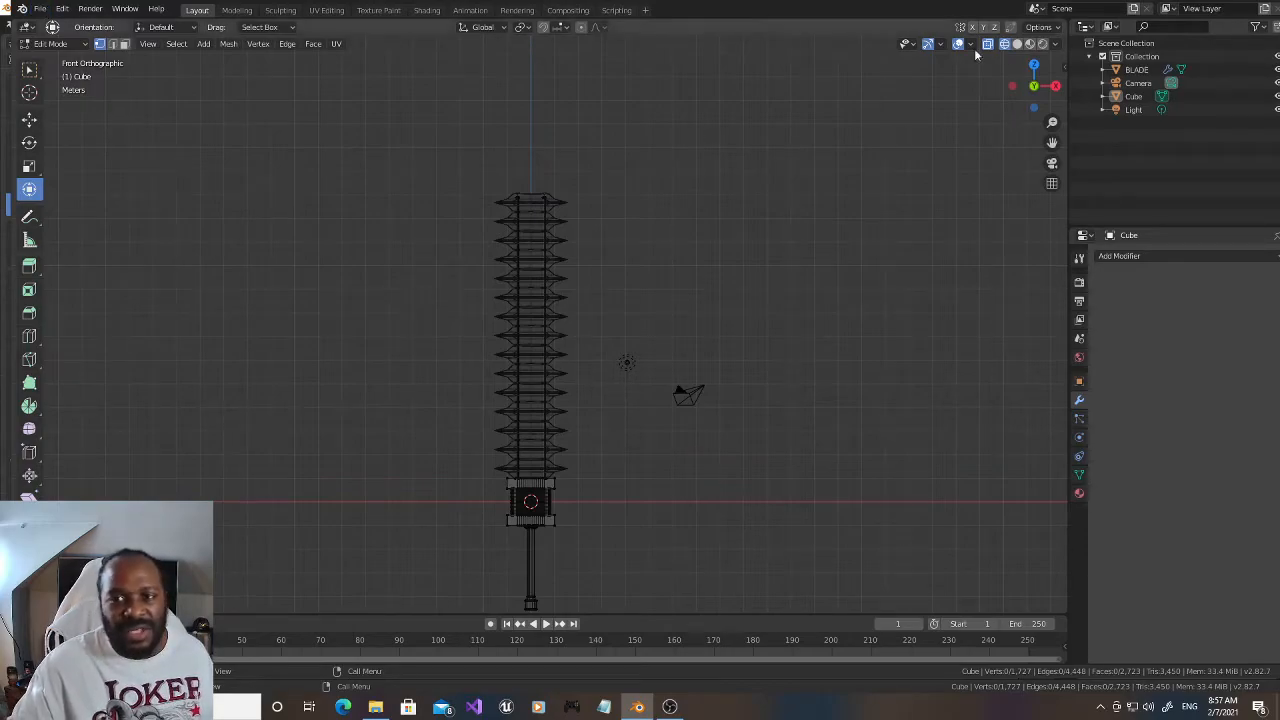
pyautogui.click(1017, 44)
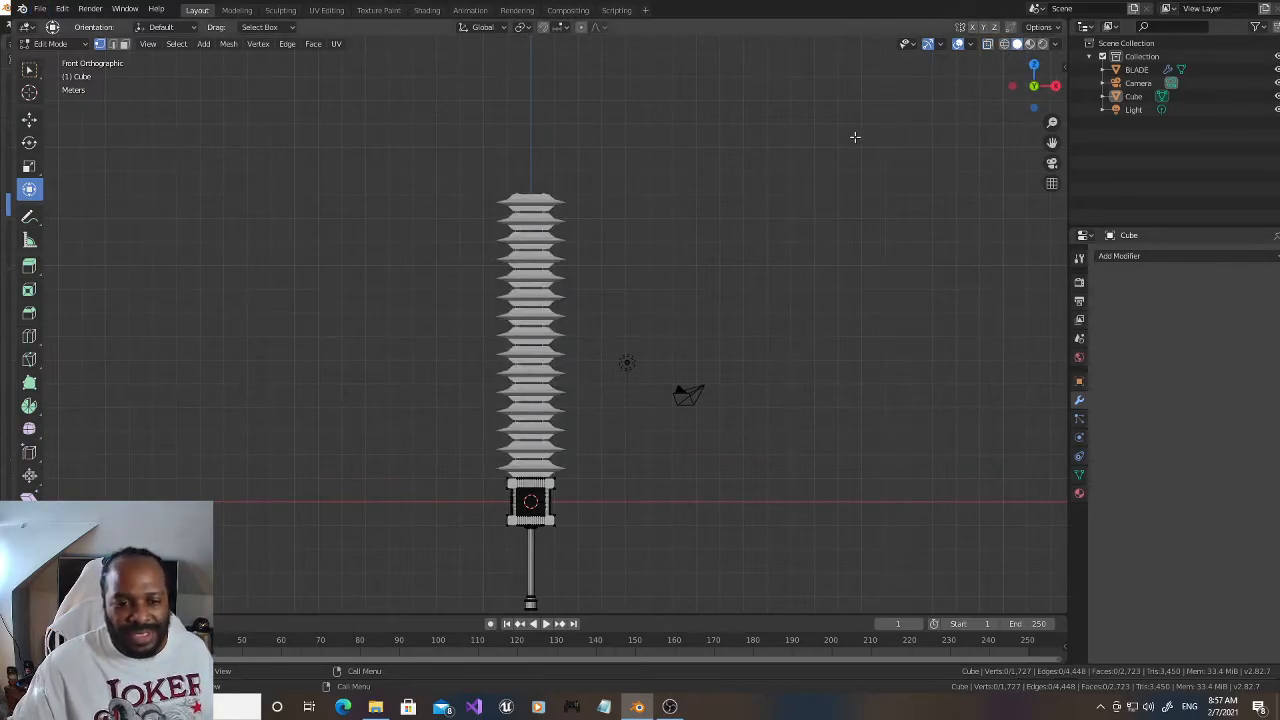
# Step: Save the sword model to its existing file
pyautogui.moveTo(1034, 86); pyautogui.dragTo(1016, 92)
pyautogui.moveTo(1050, 143); pyautogui.dragTo(1058, 9)
pyautogui.scroll(-2, 918, 252)
pyautogui.scroll(1, 918, 252)
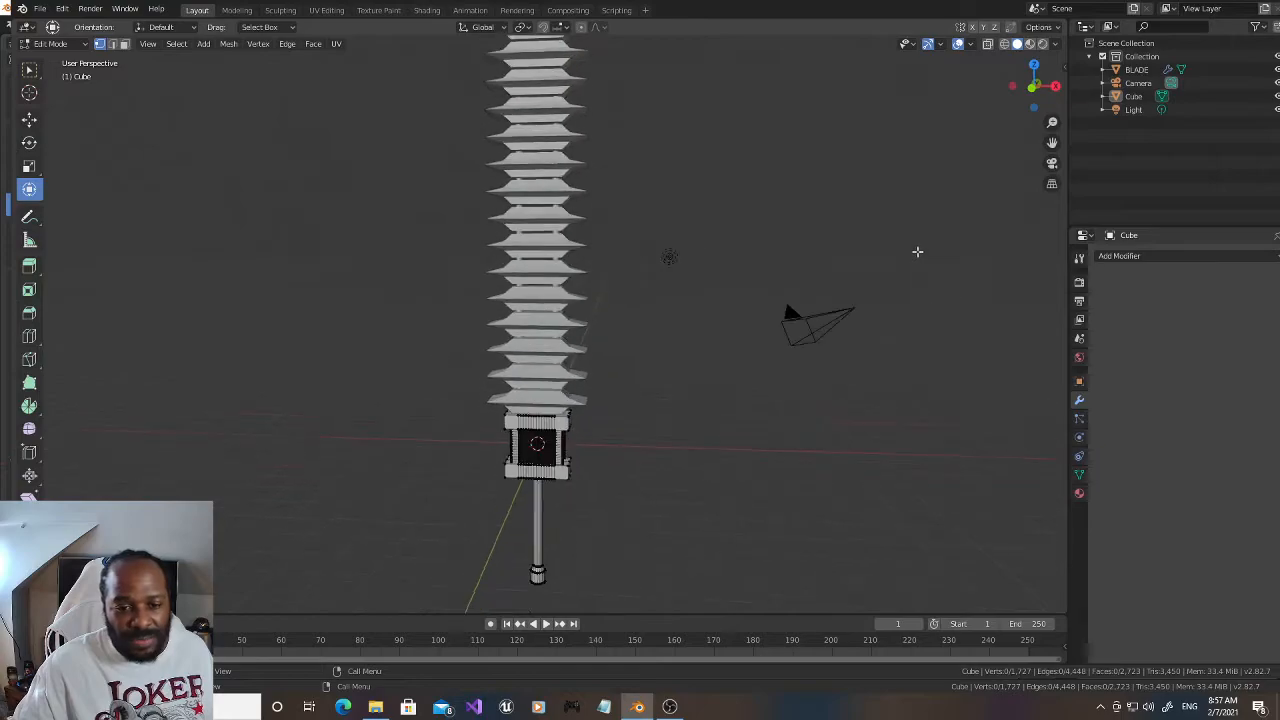
pyautogui.moveTo(1030, 92); pyautogui.dragTo(1024, 95)
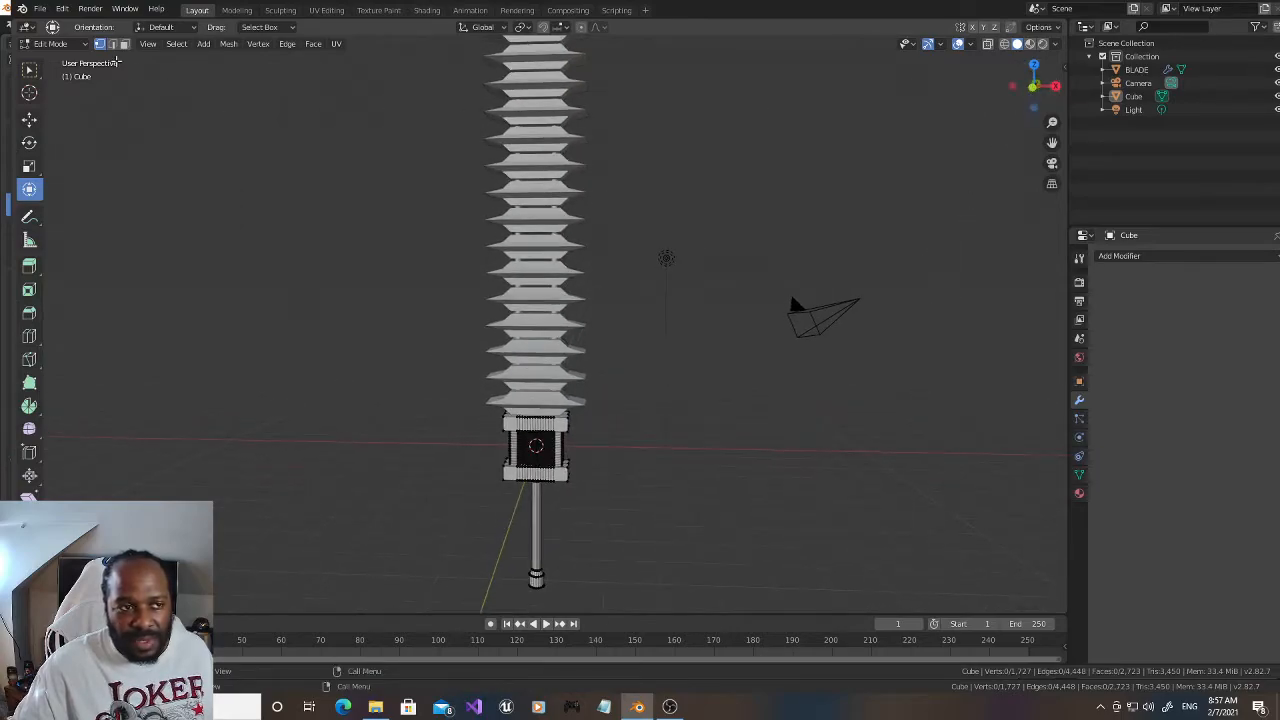
pyautogui.click(40, 9)
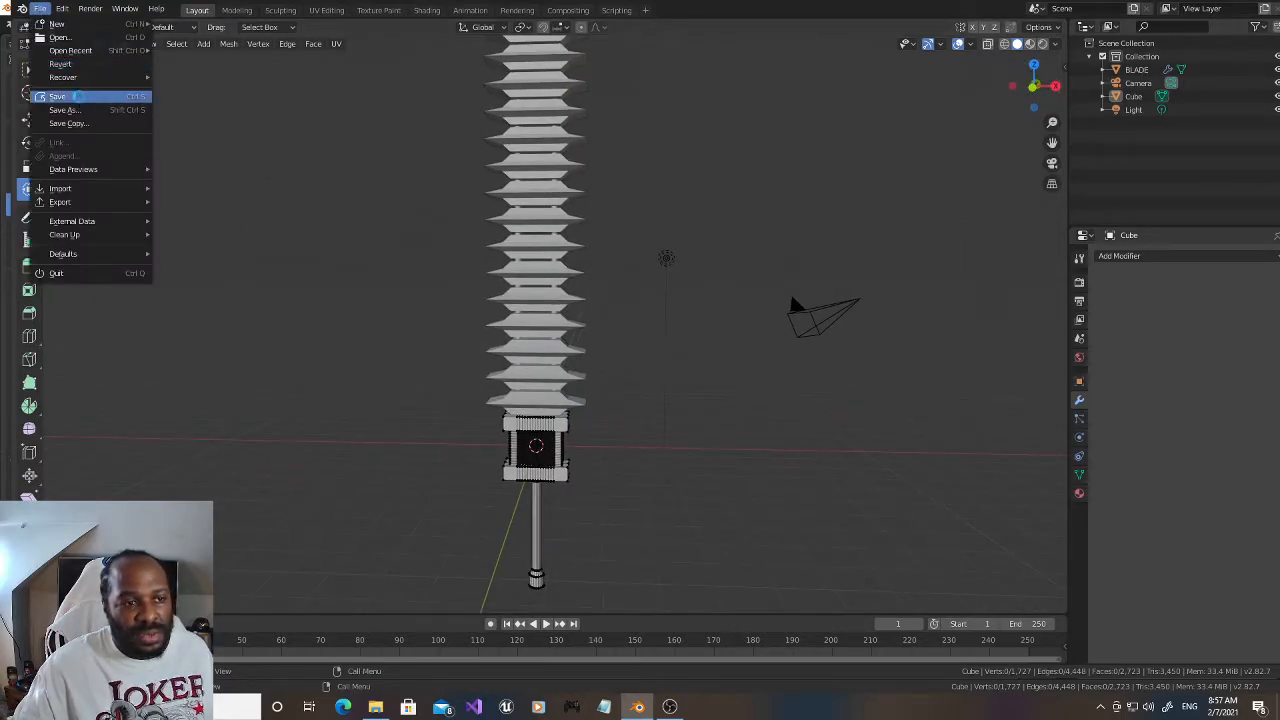
pyautogui.click(78, 96)
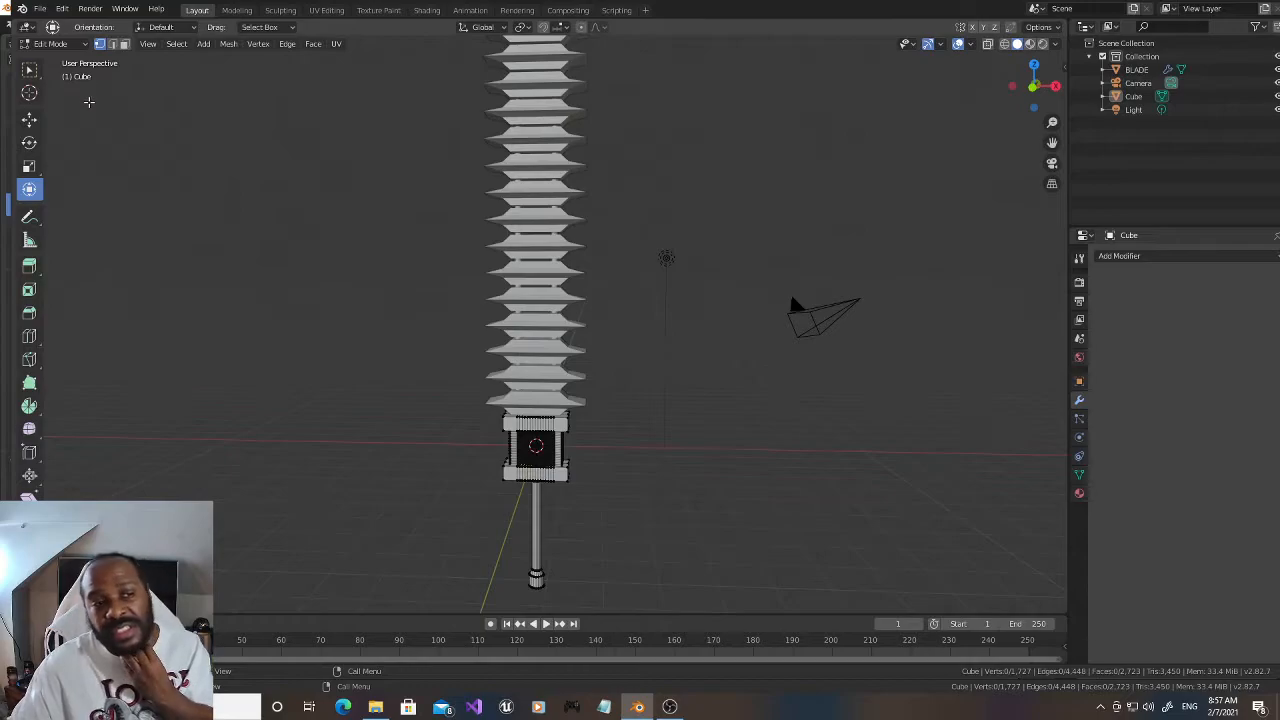
pyautogui.moveTo(1034, 87); pyautogui.dragTo(1003, 88)
pyautogui.moveTo(1052, 143); pyautogui.dragTo(1051, 284)
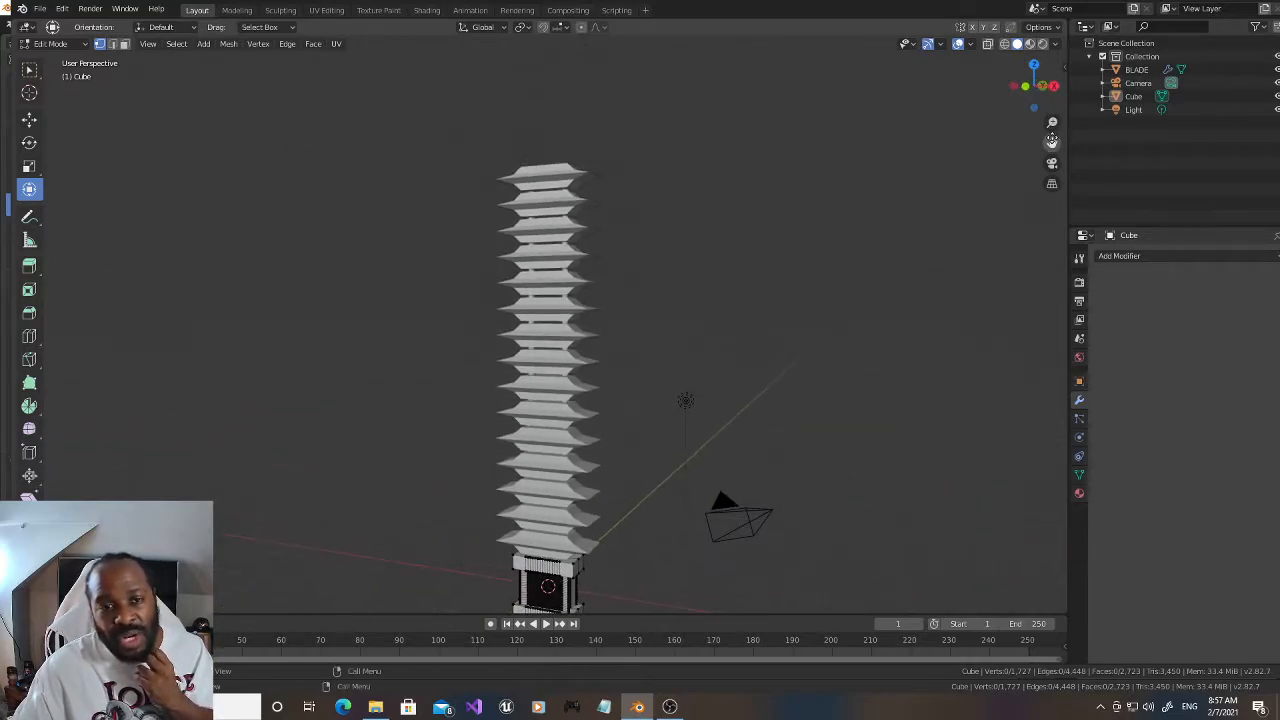
pyautogui.moveTo(1034, 91); pyautogui.dragTo(1034, 105)
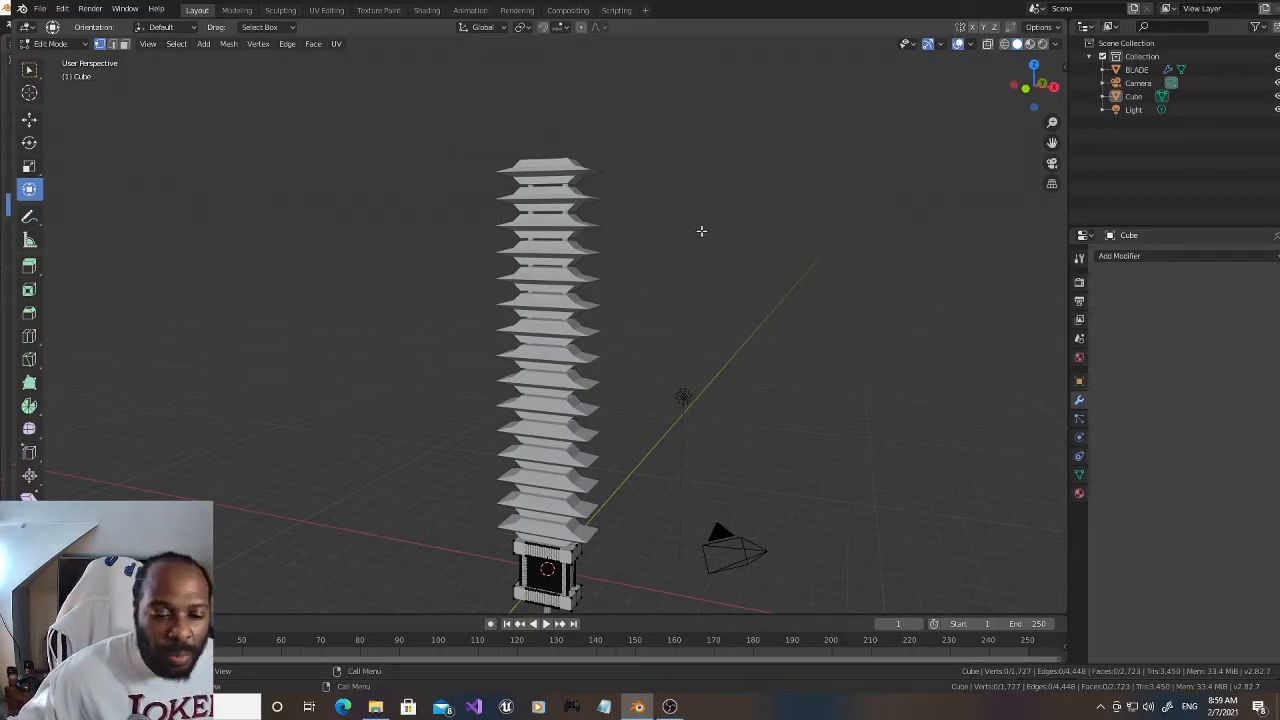
pyautogui.scroll(1, 702, 228)
pyautogui.moveTo(1024, 85)
pyautogui.mouseDown()
pyautogui.moveTo(1042, 76)
pyautogui.moveTo(1030, 106)
pyautogui.mouseUp()
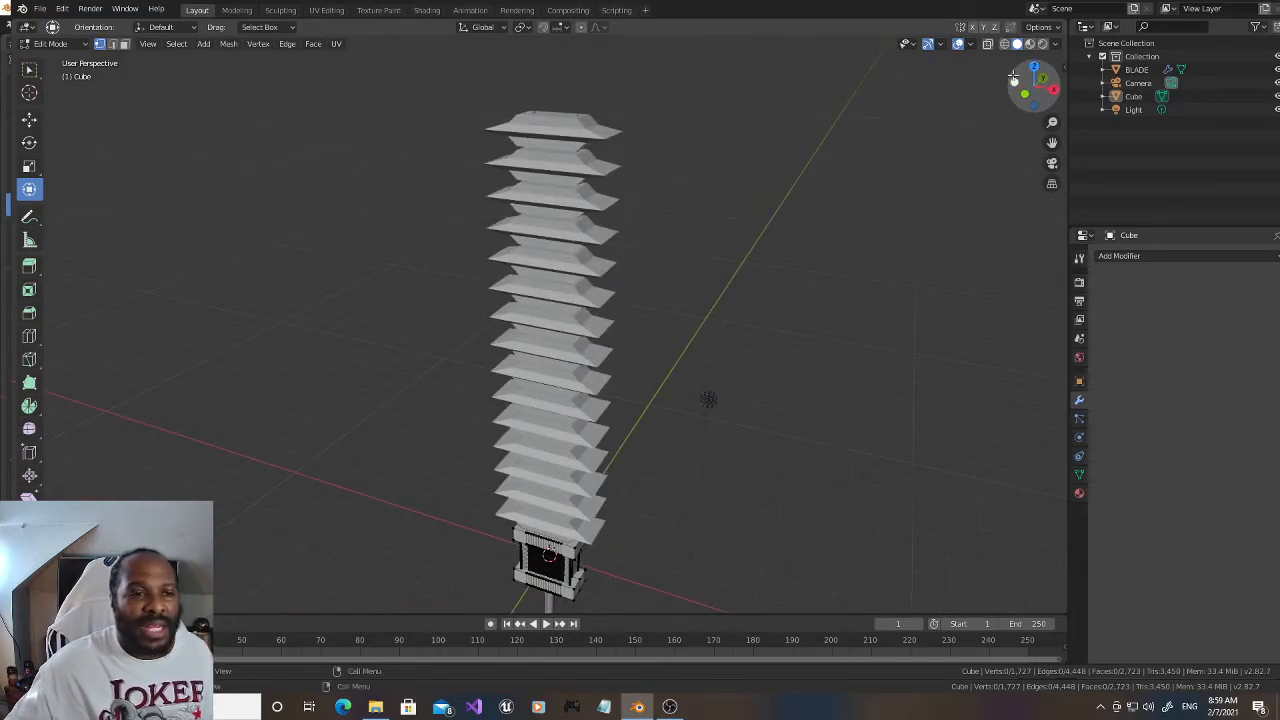
pyautogui.click(673, 709)
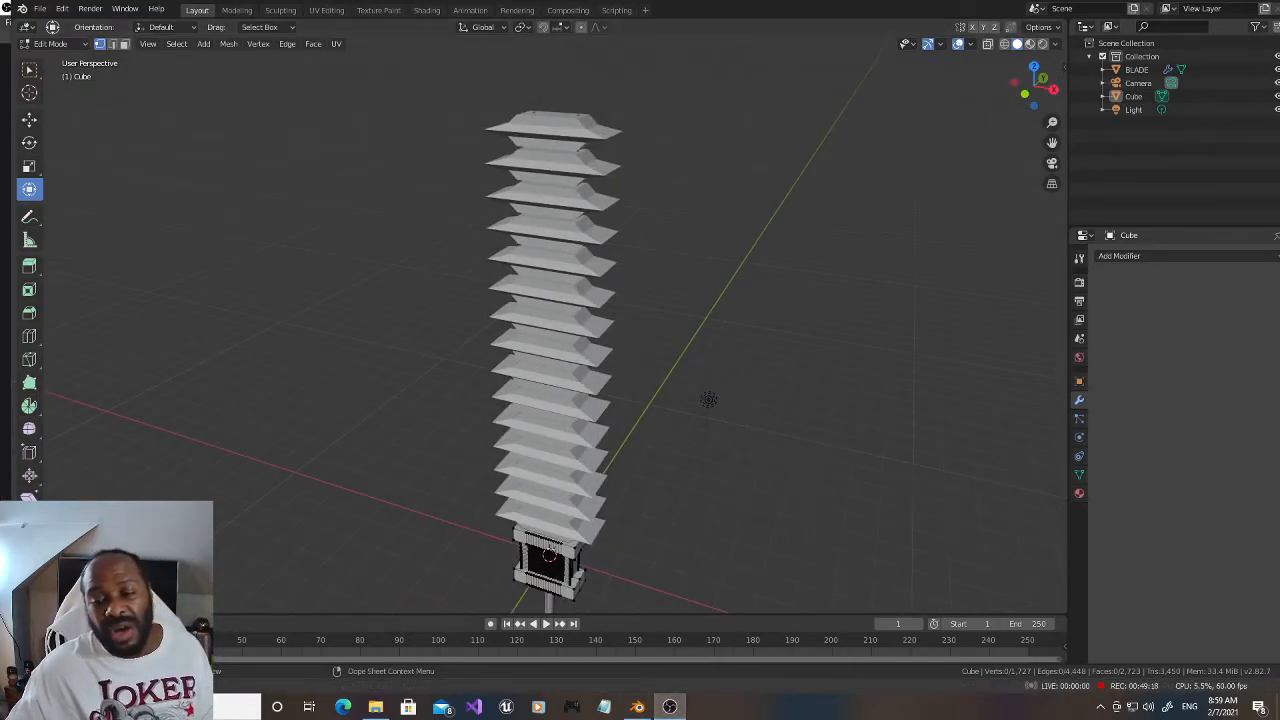